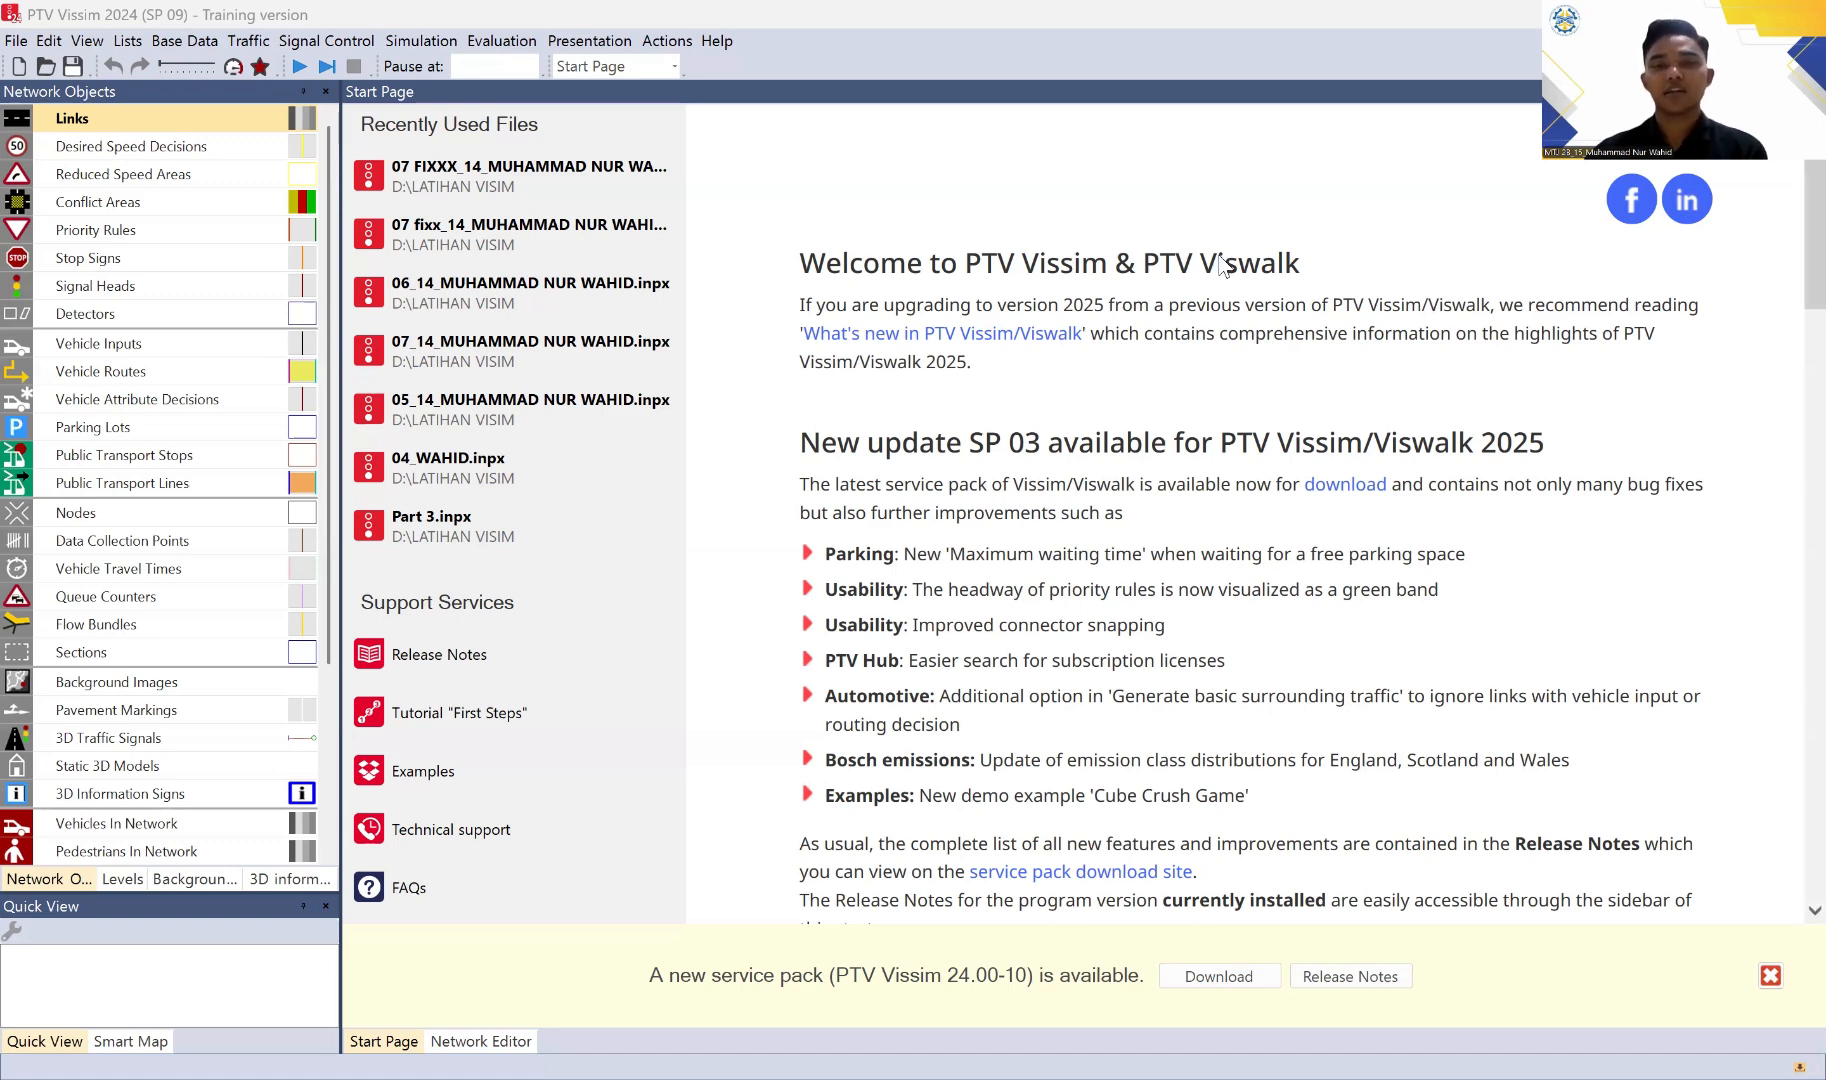
# Step: Create a new, empty network for the simulation
pyautogui.click(16, 42)
pyautogui.click(55, 70)
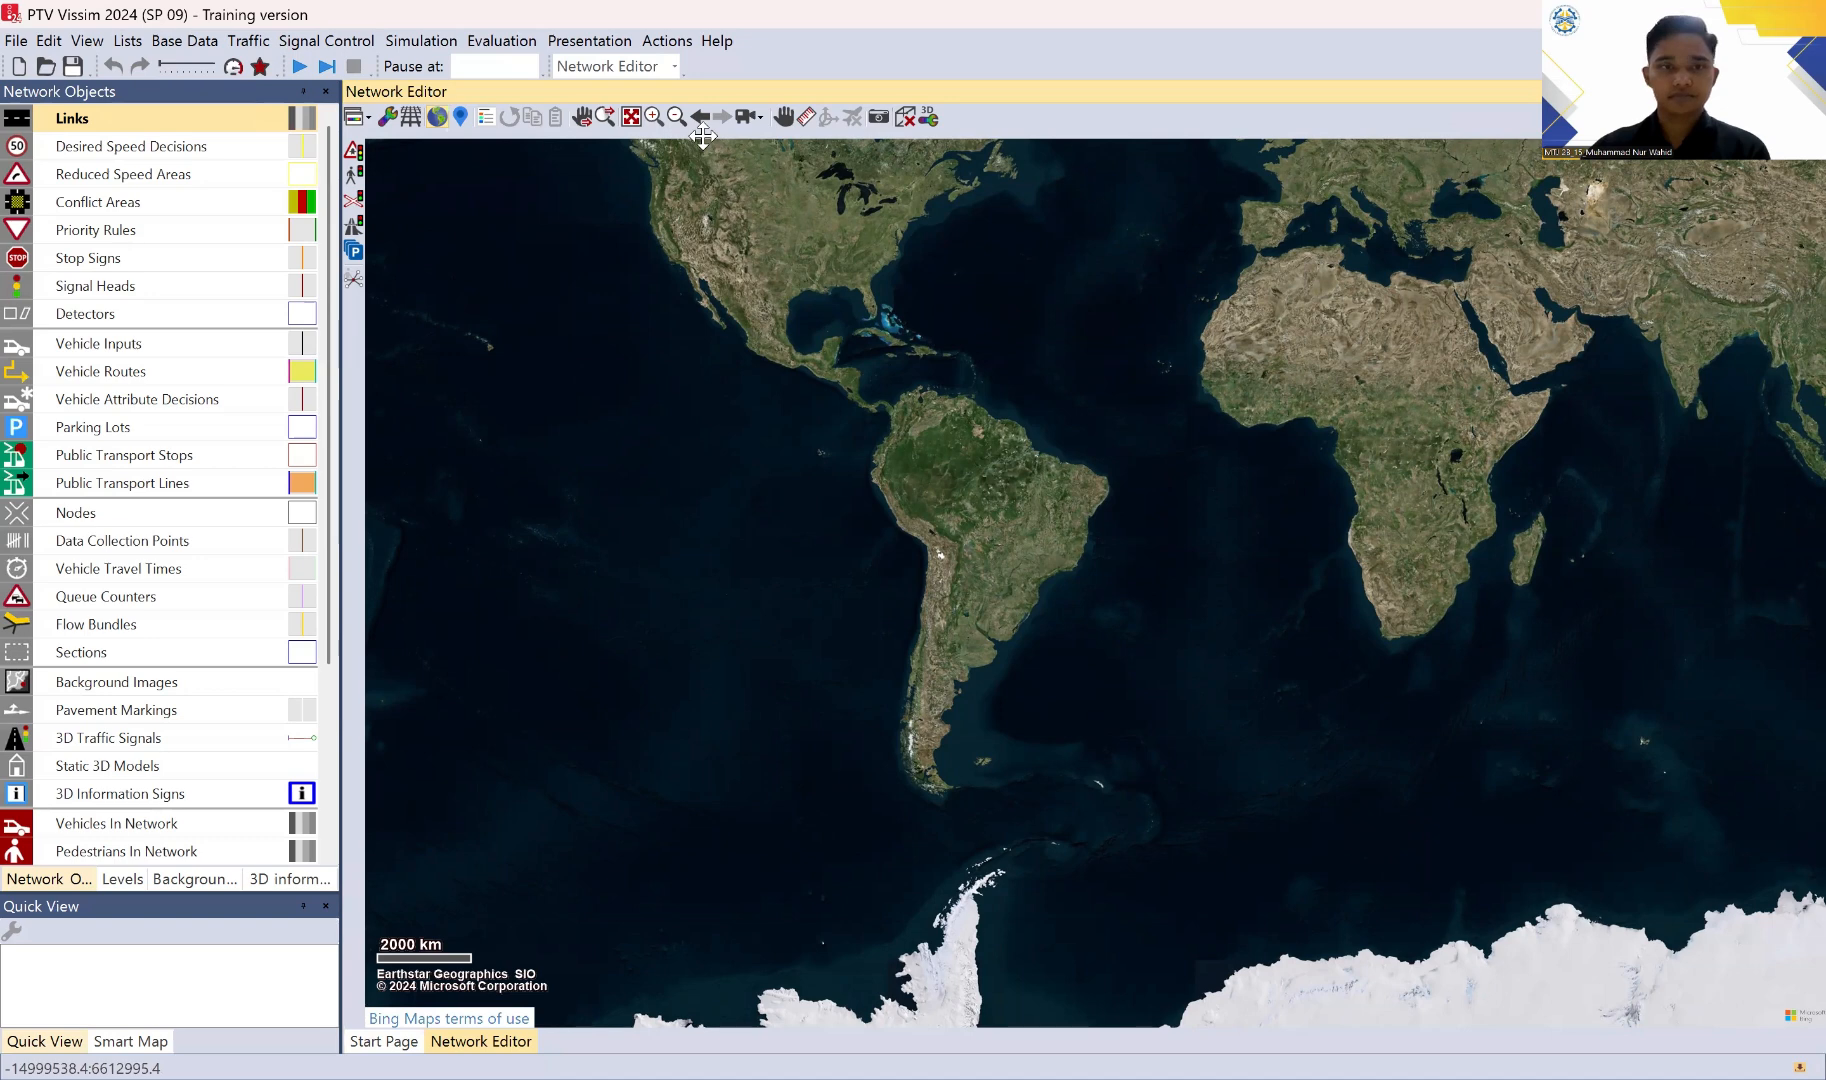
# Step: Review the licence information for the network limits and available add-ons, and close it
pyautogui.click(716, 40)
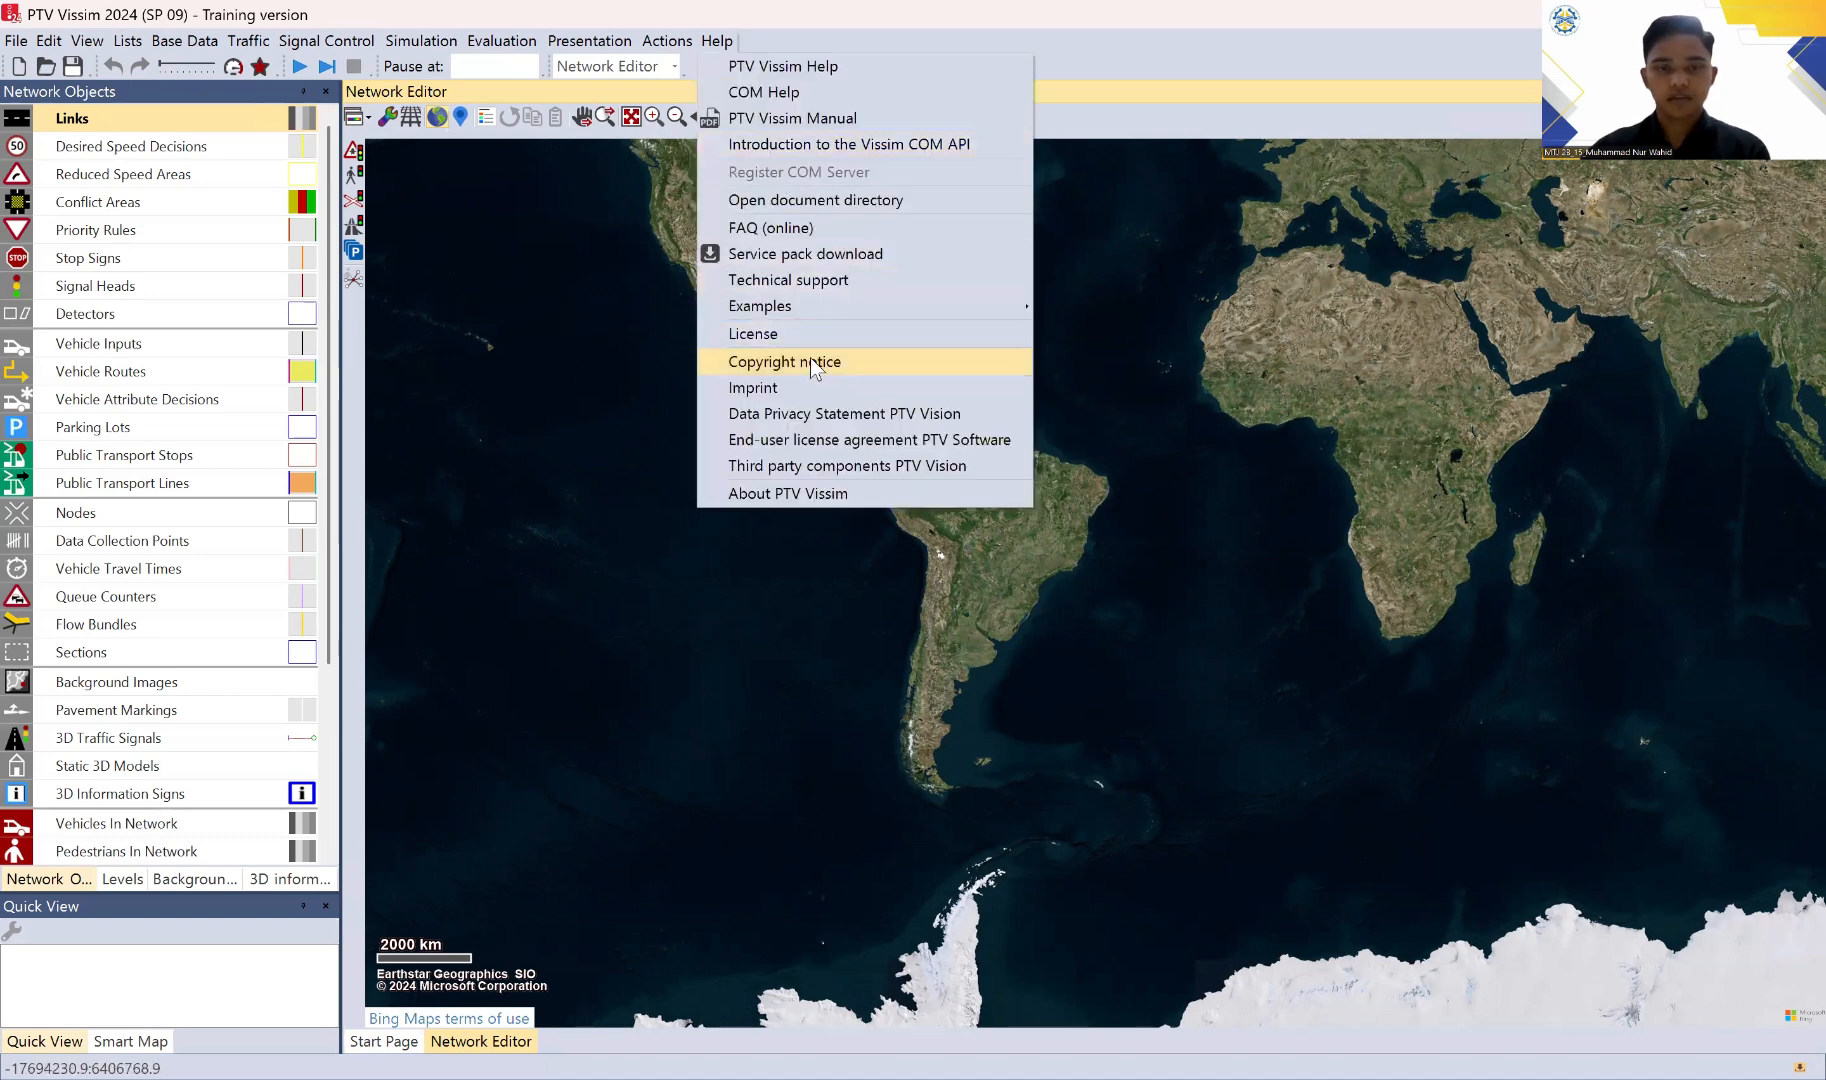
pyautogui.click(809, 331)
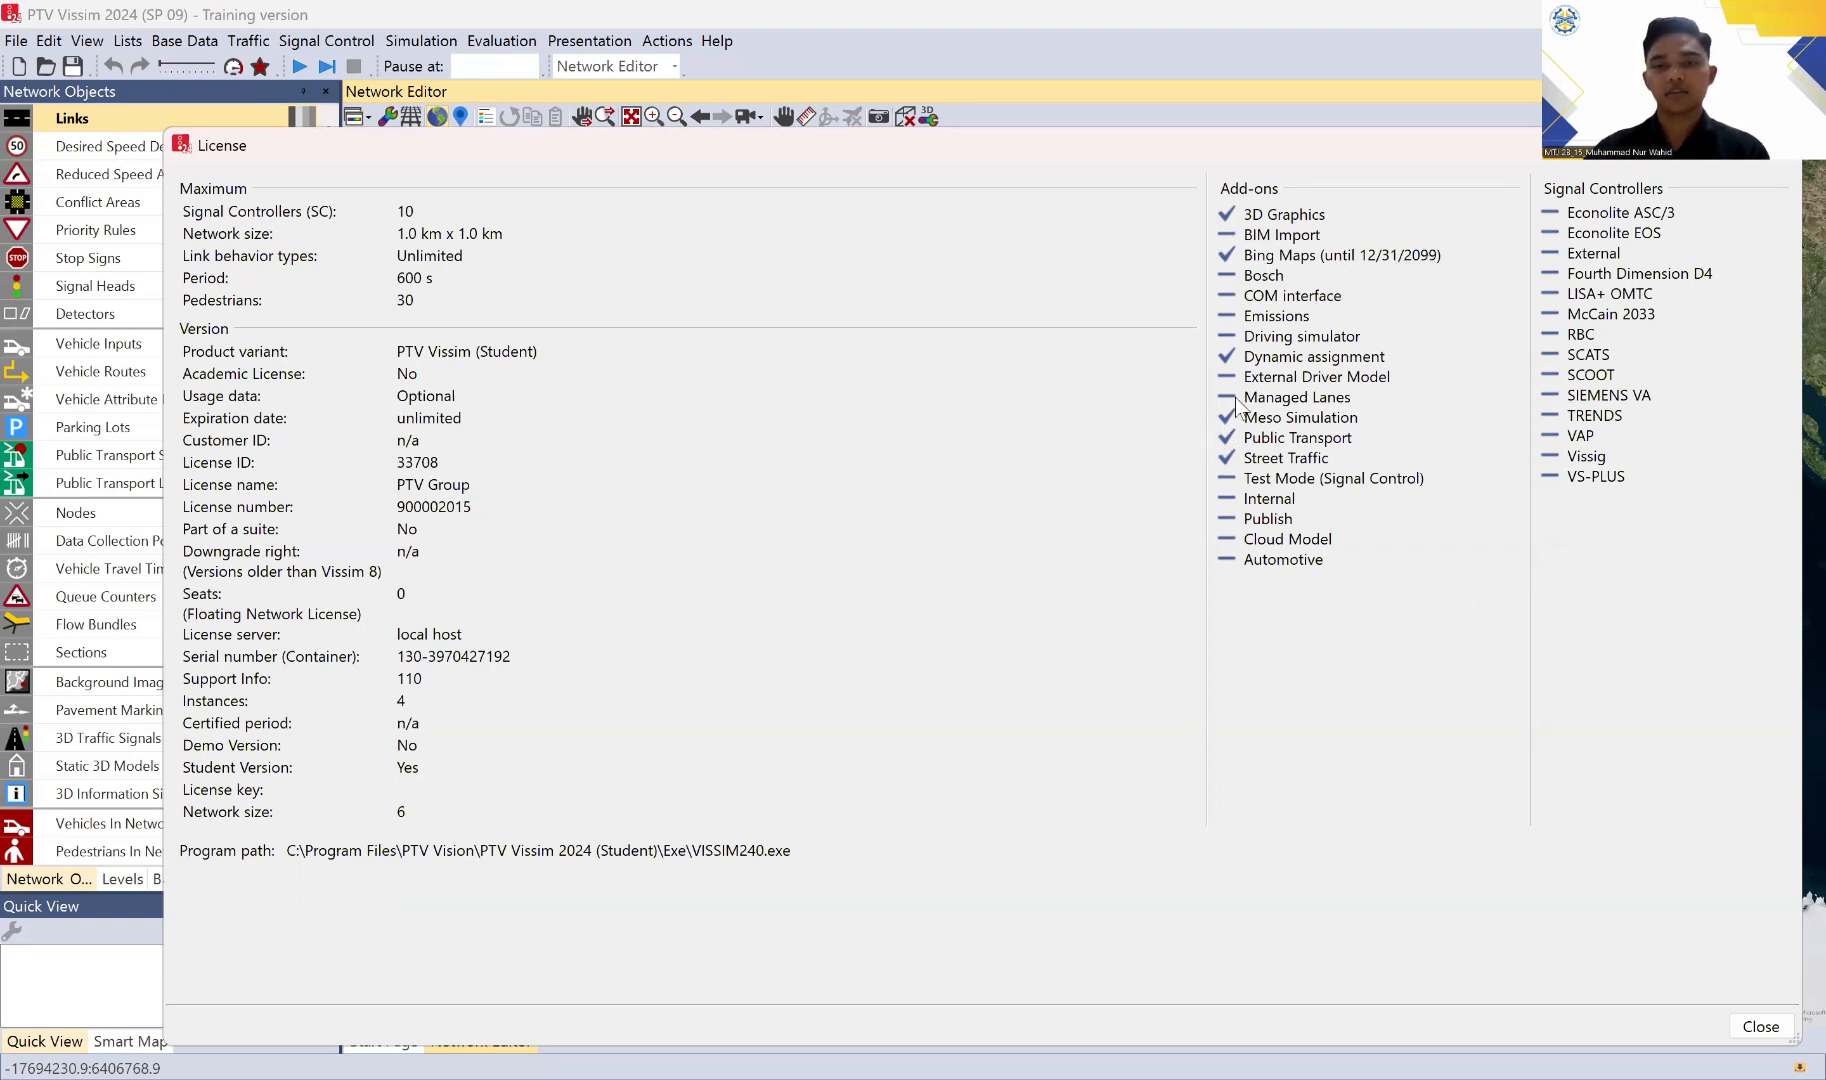
pyautogui.click(1782, 155)
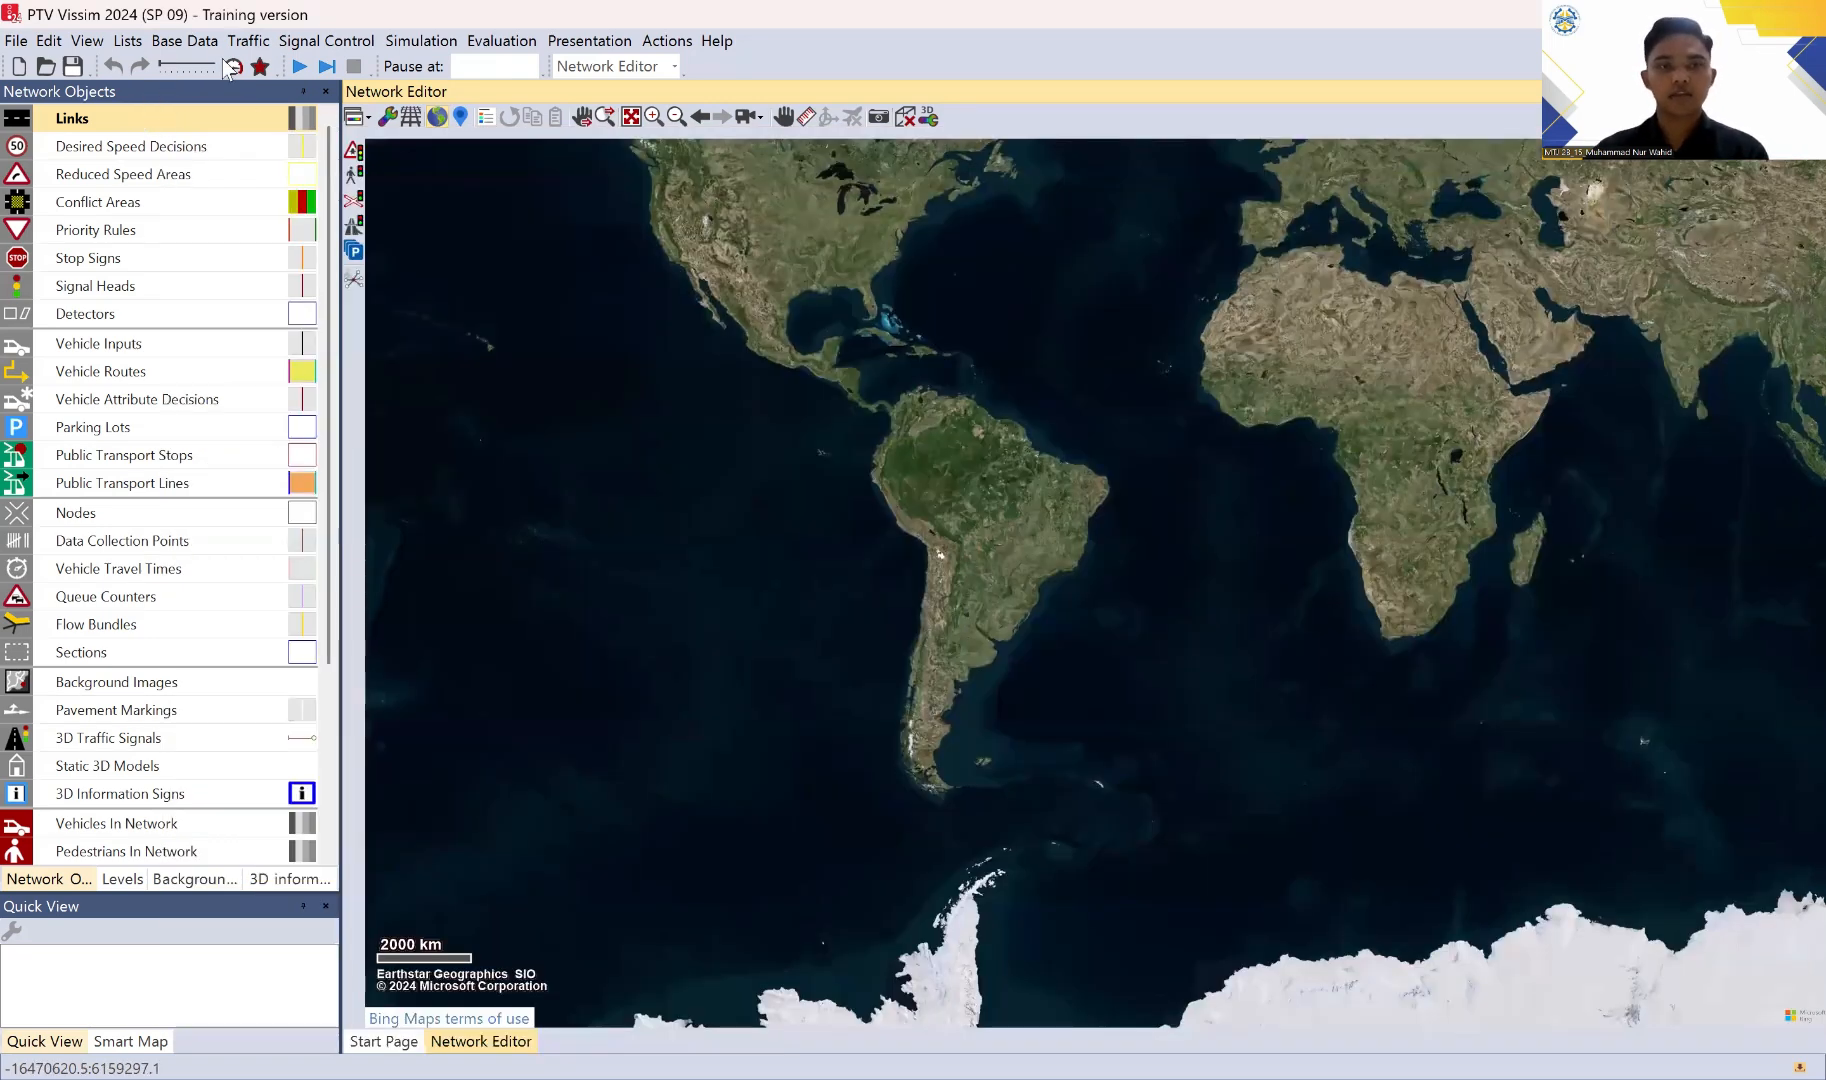
# Step: Set the network's traffic regulations to left-hand traffic and accept the required driving behavior adjustment
pyautogui.click(198, 42)
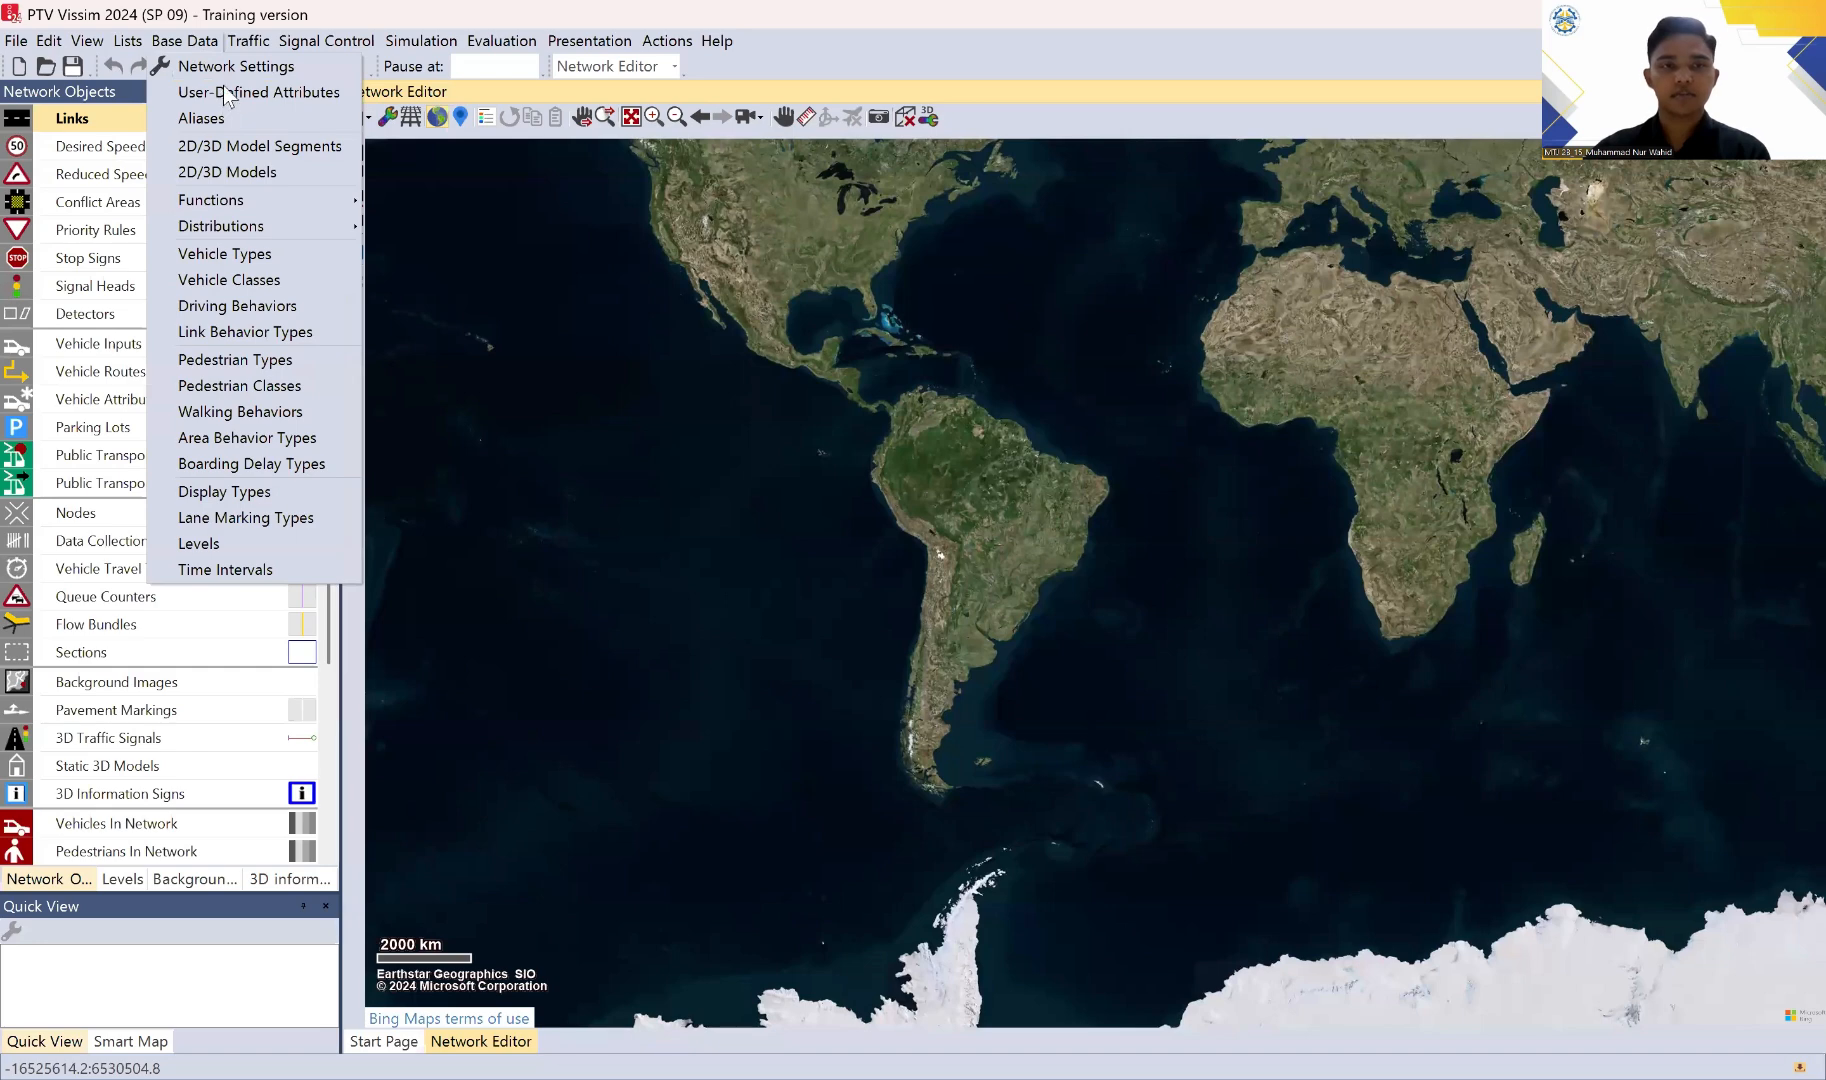
pyautogui.click(230, 70)
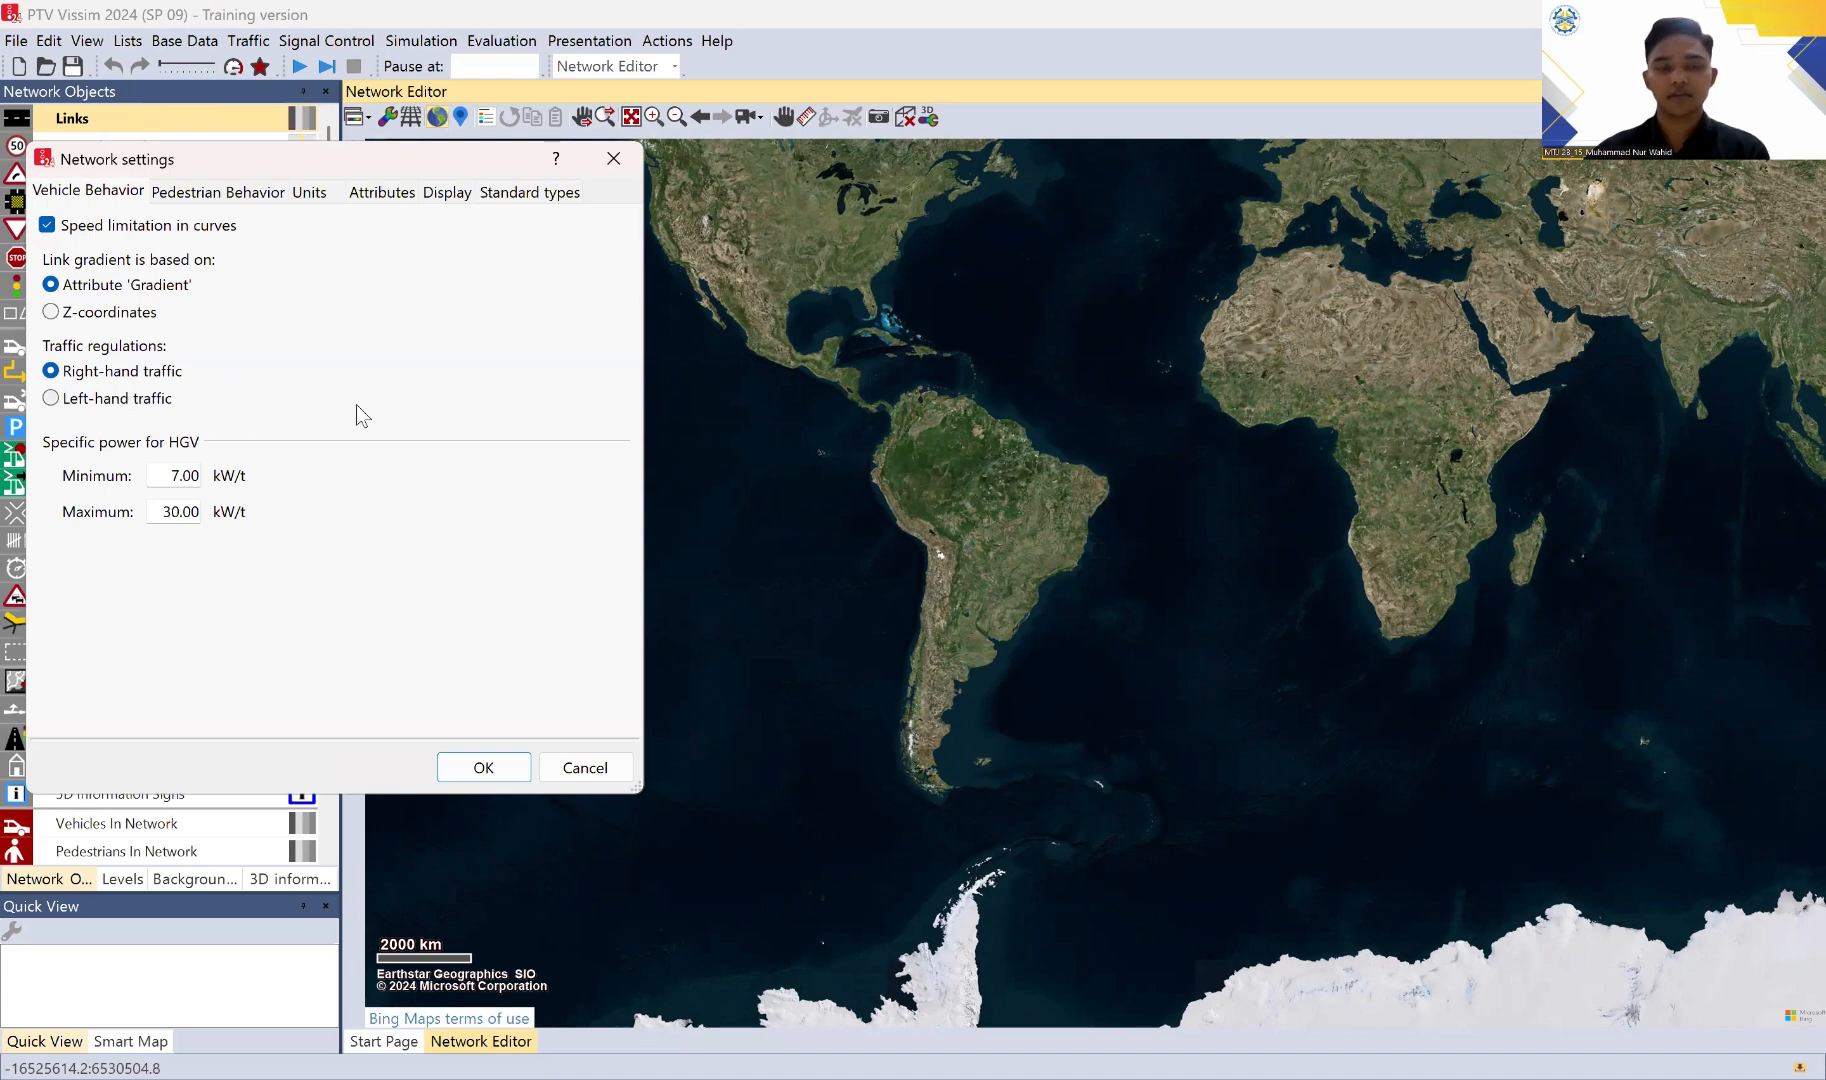
pyautogui.click(51, 398)
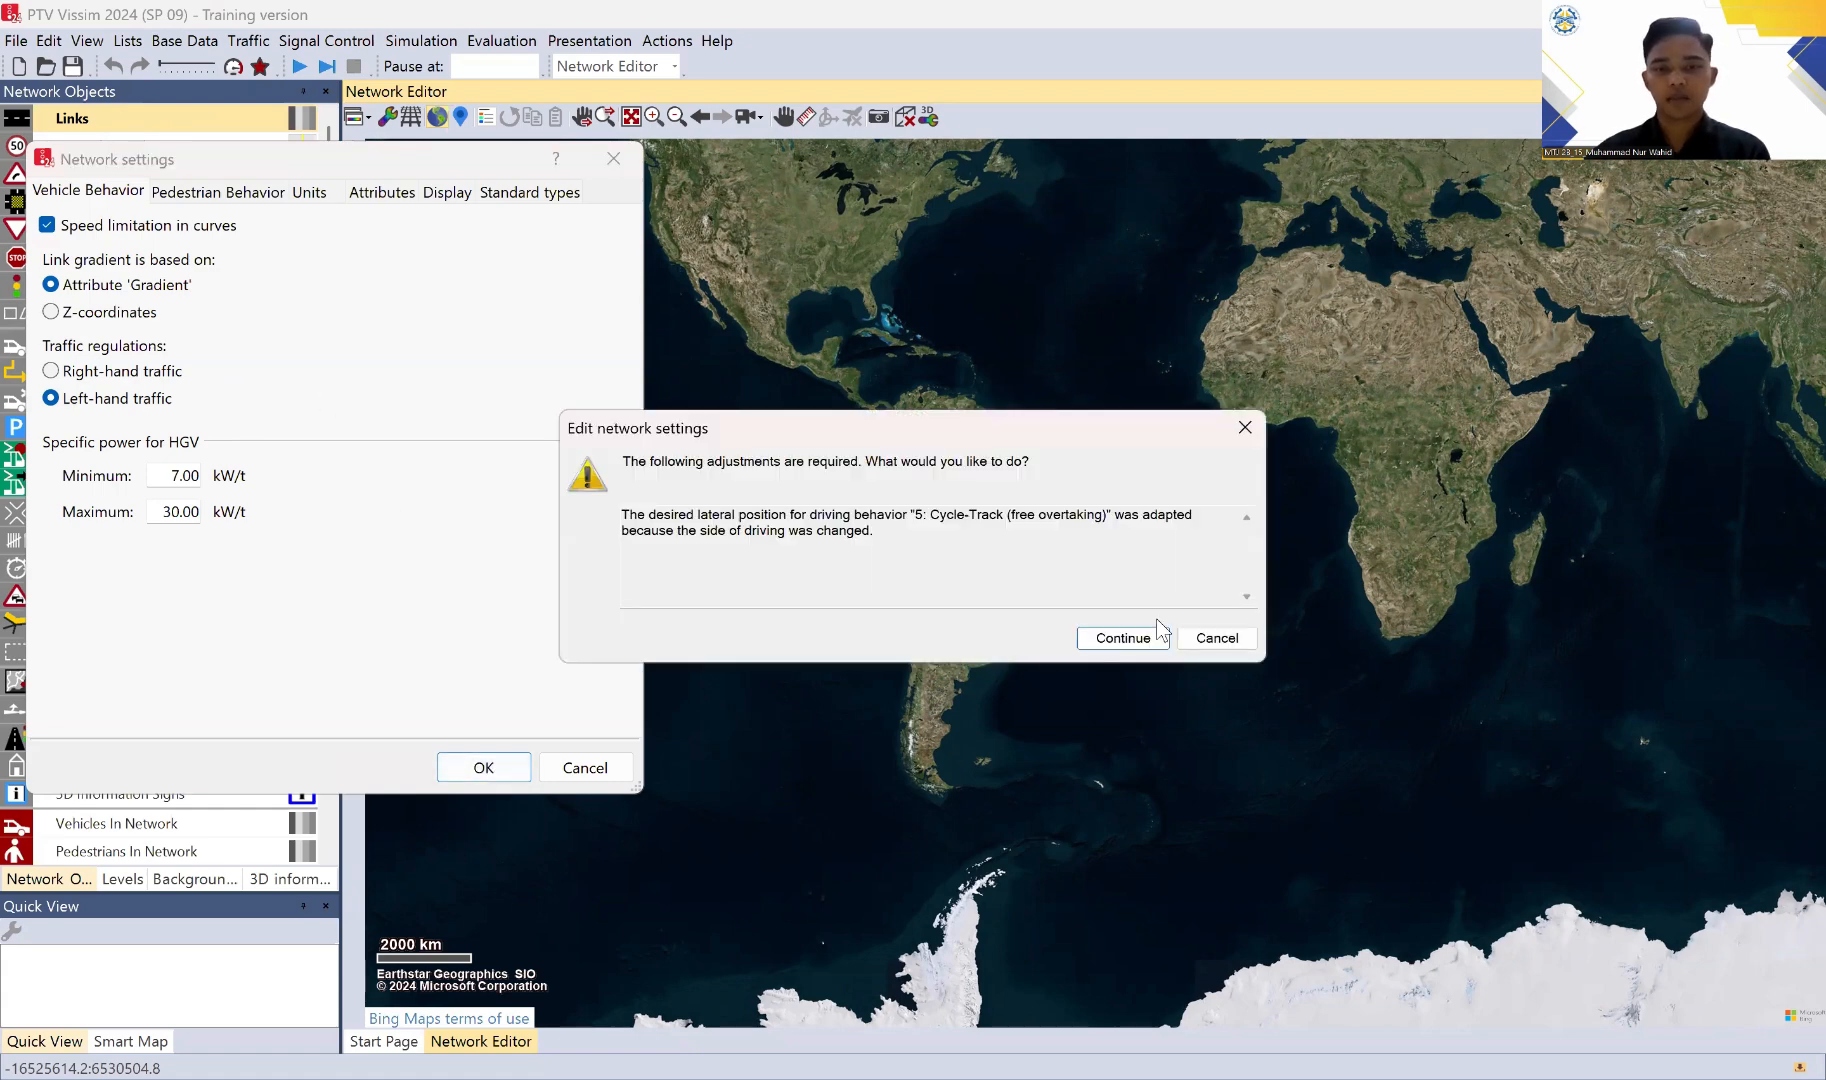
pyautogui.click(1092, 635)
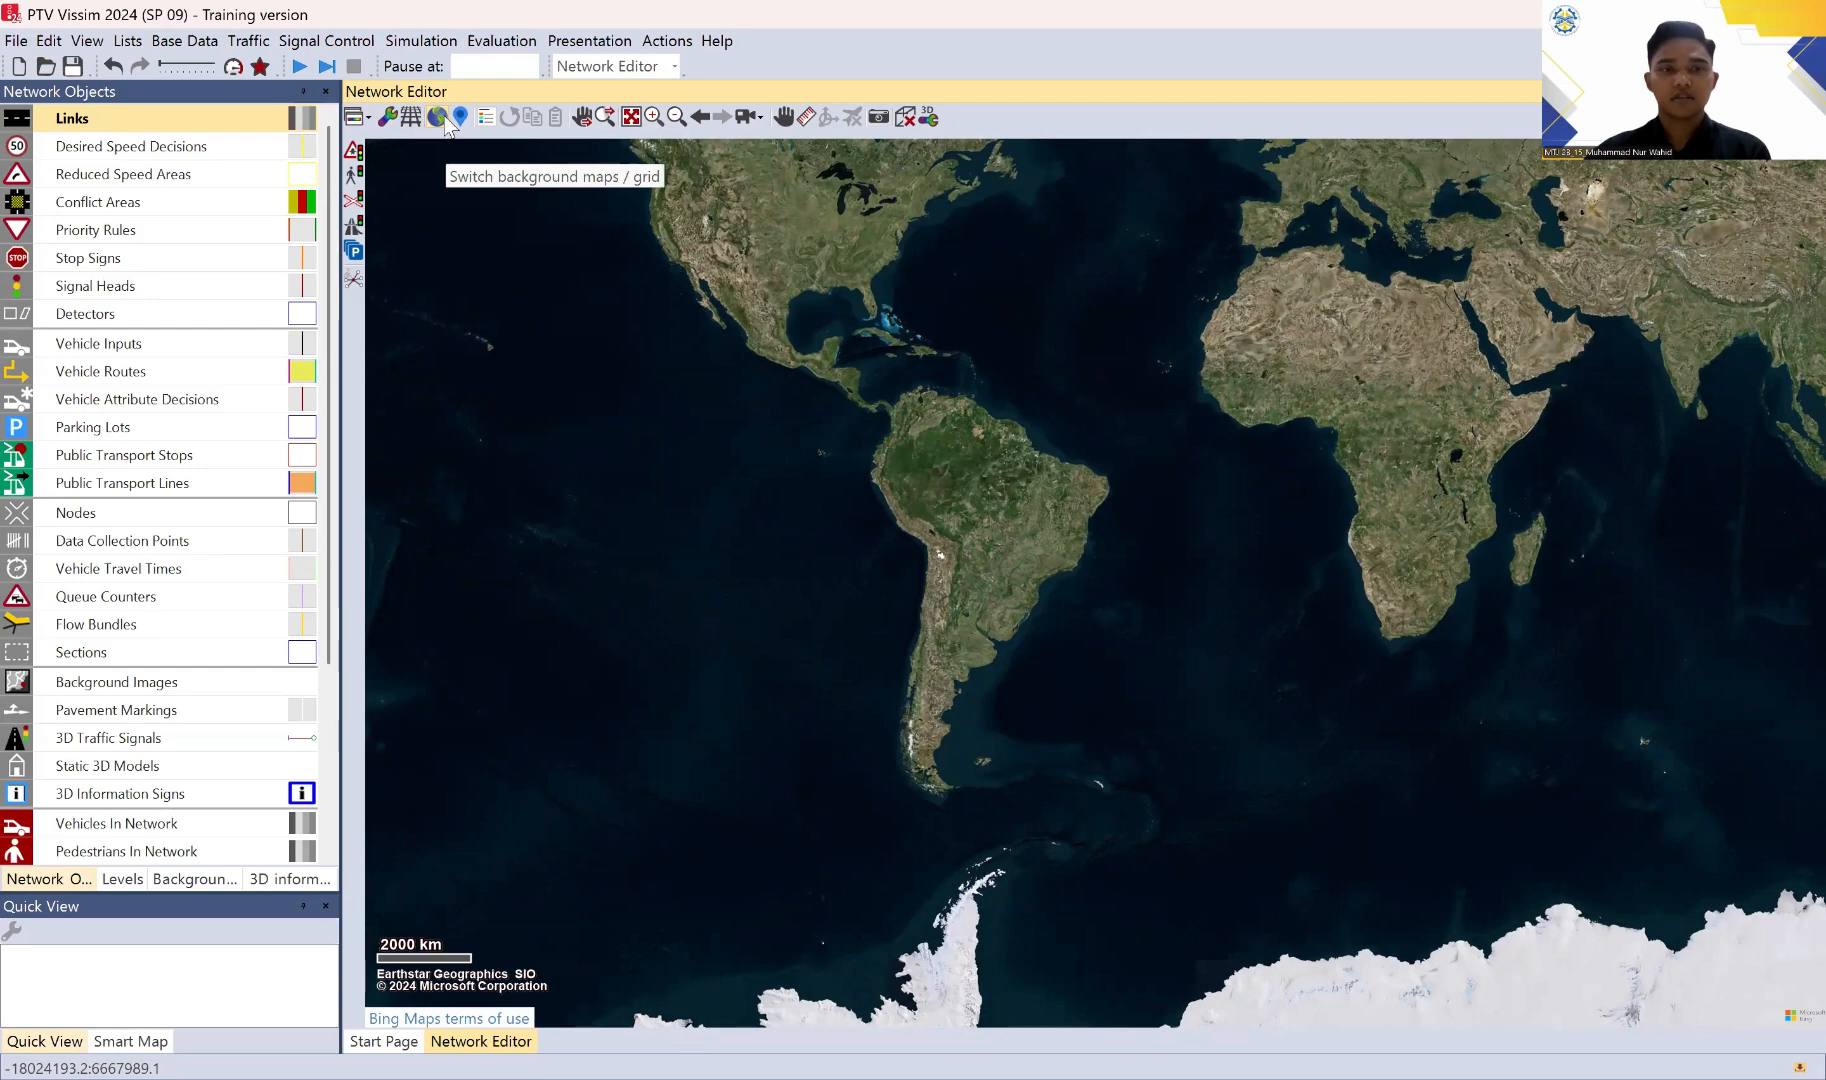
# Step: Try PTV Default as the map provider, and switch back to the default map service
pyautogui.click(389, 122)
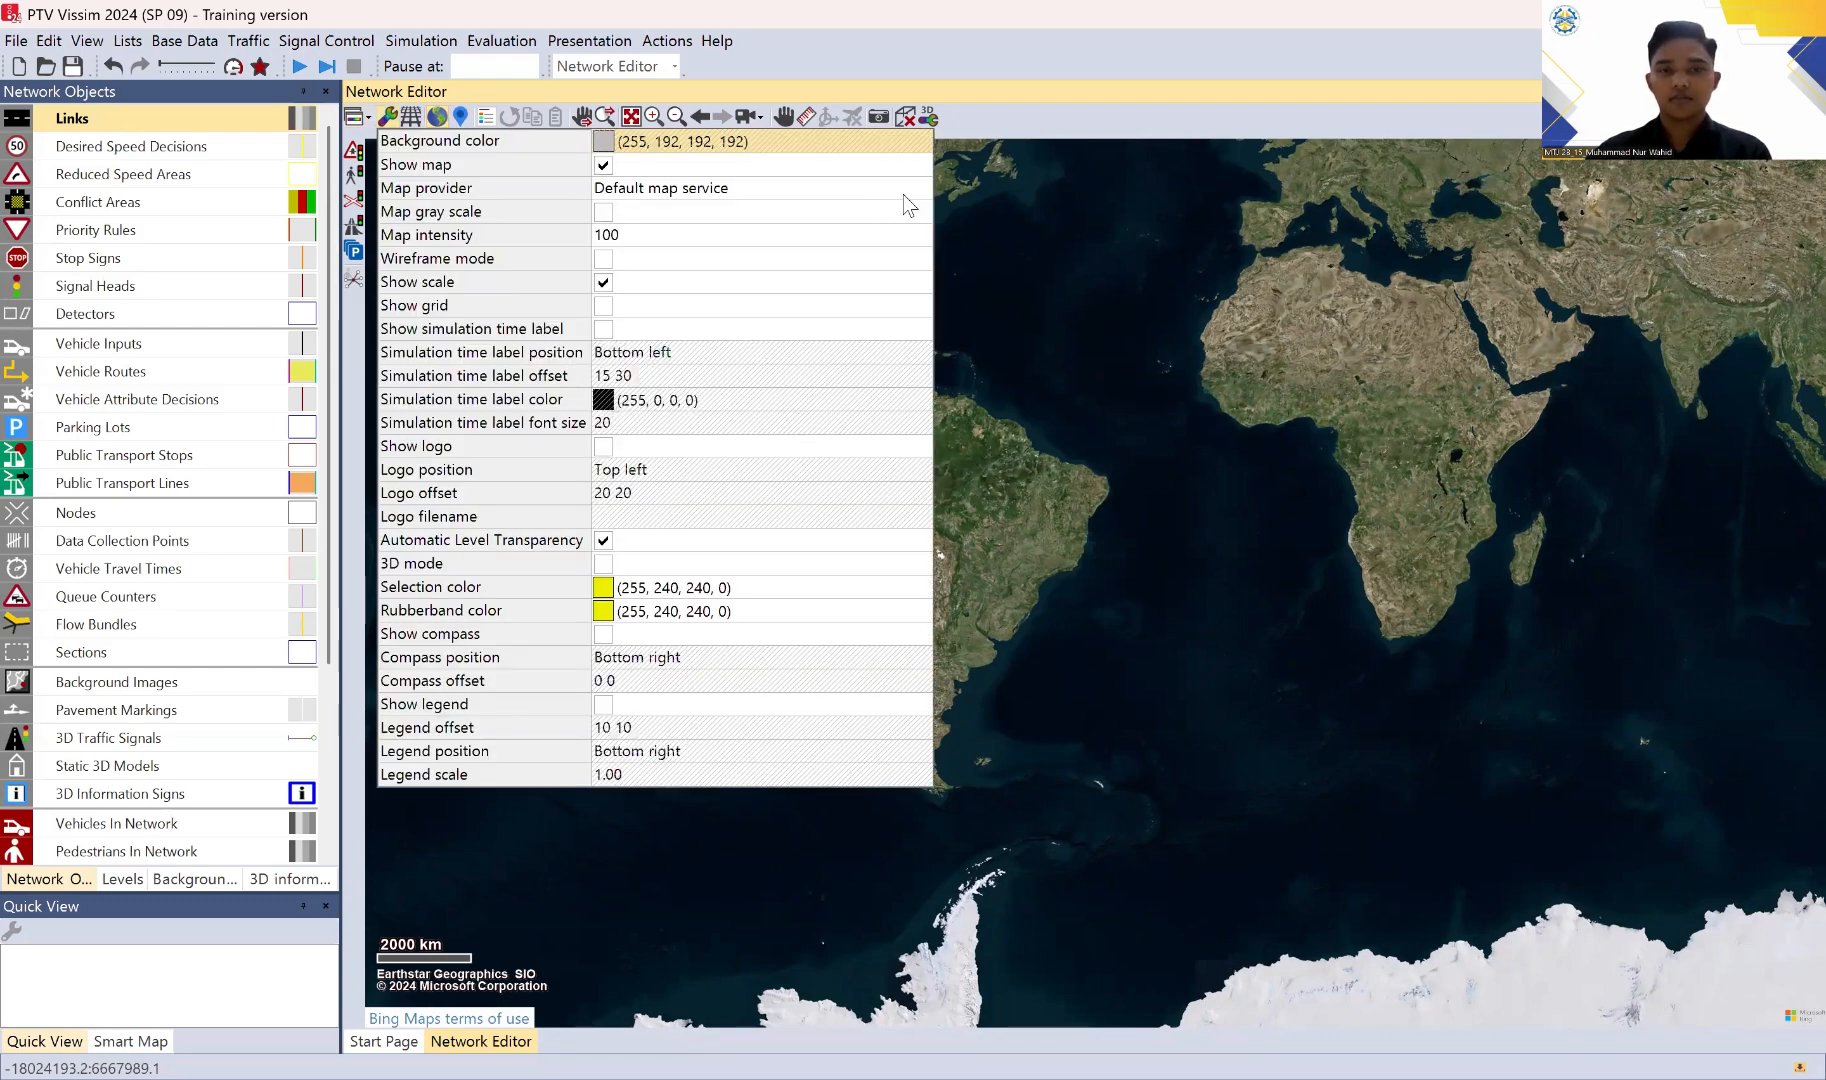
pyautogui.click(919, 190)
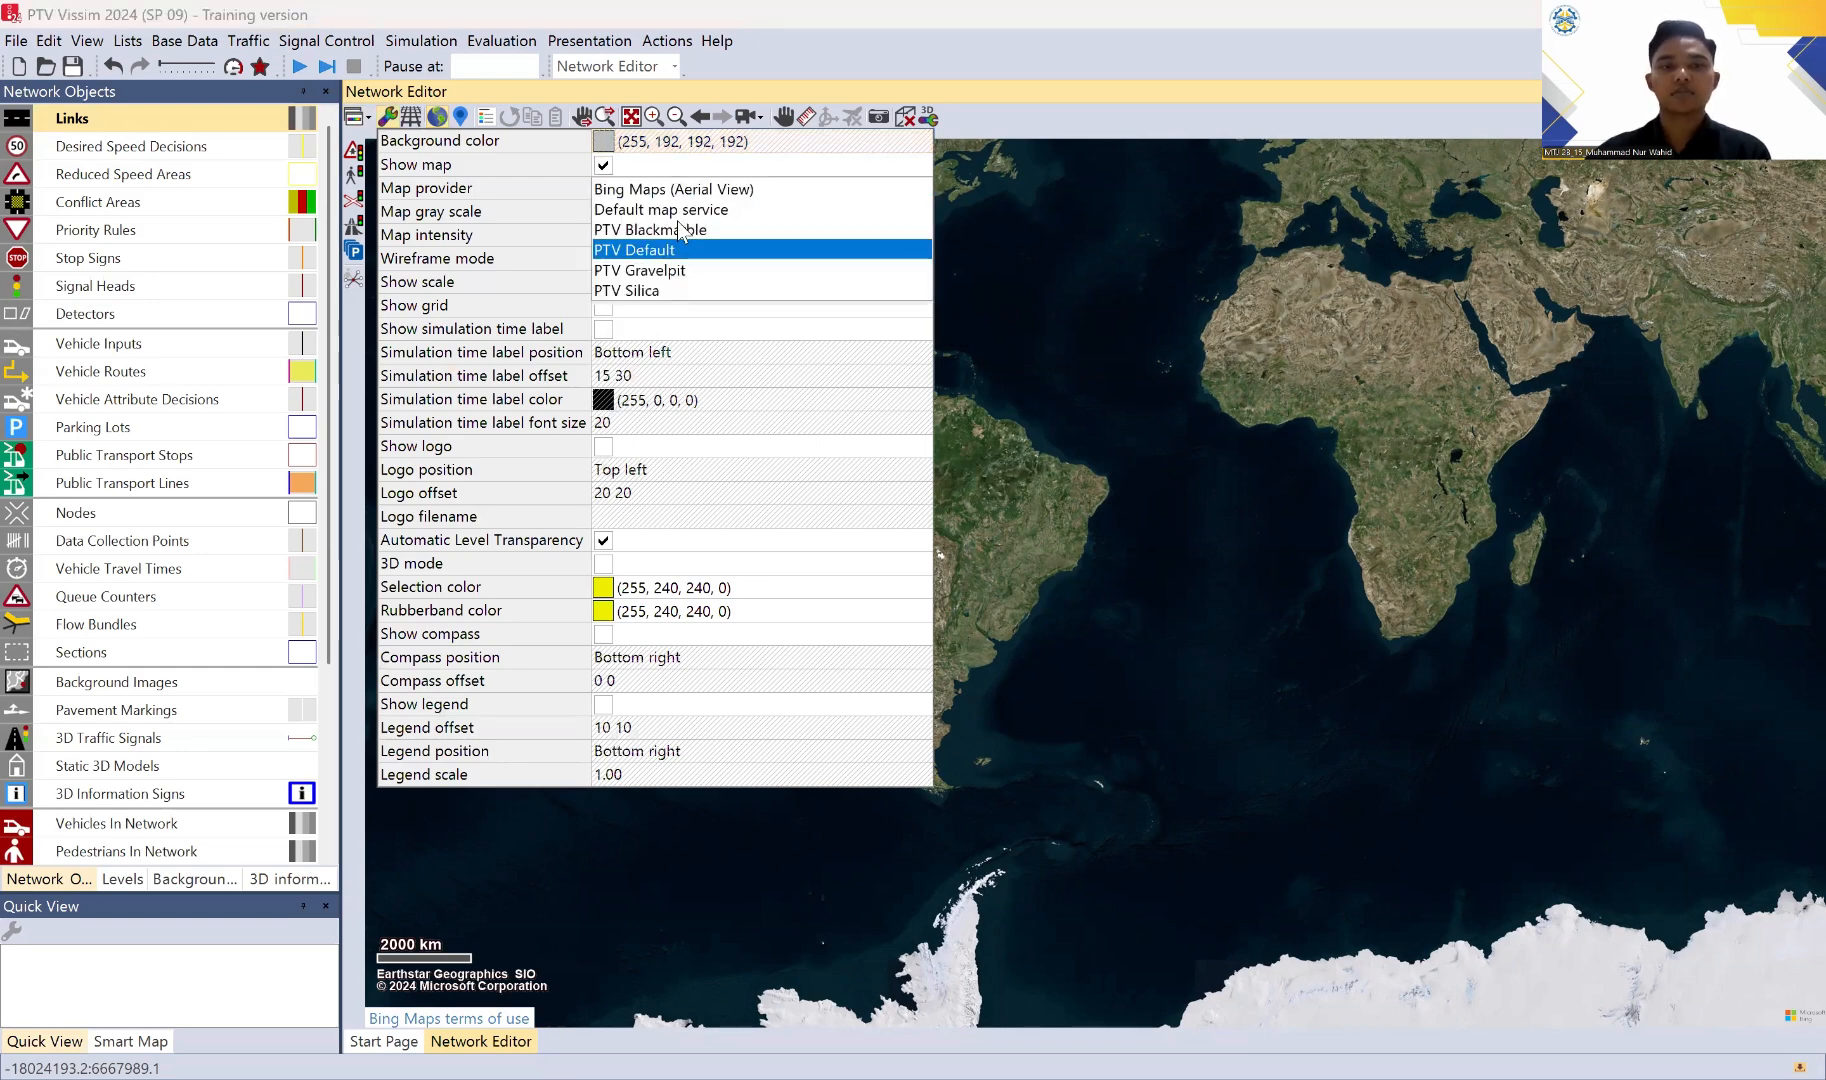
pyautogui.click(665, 251)
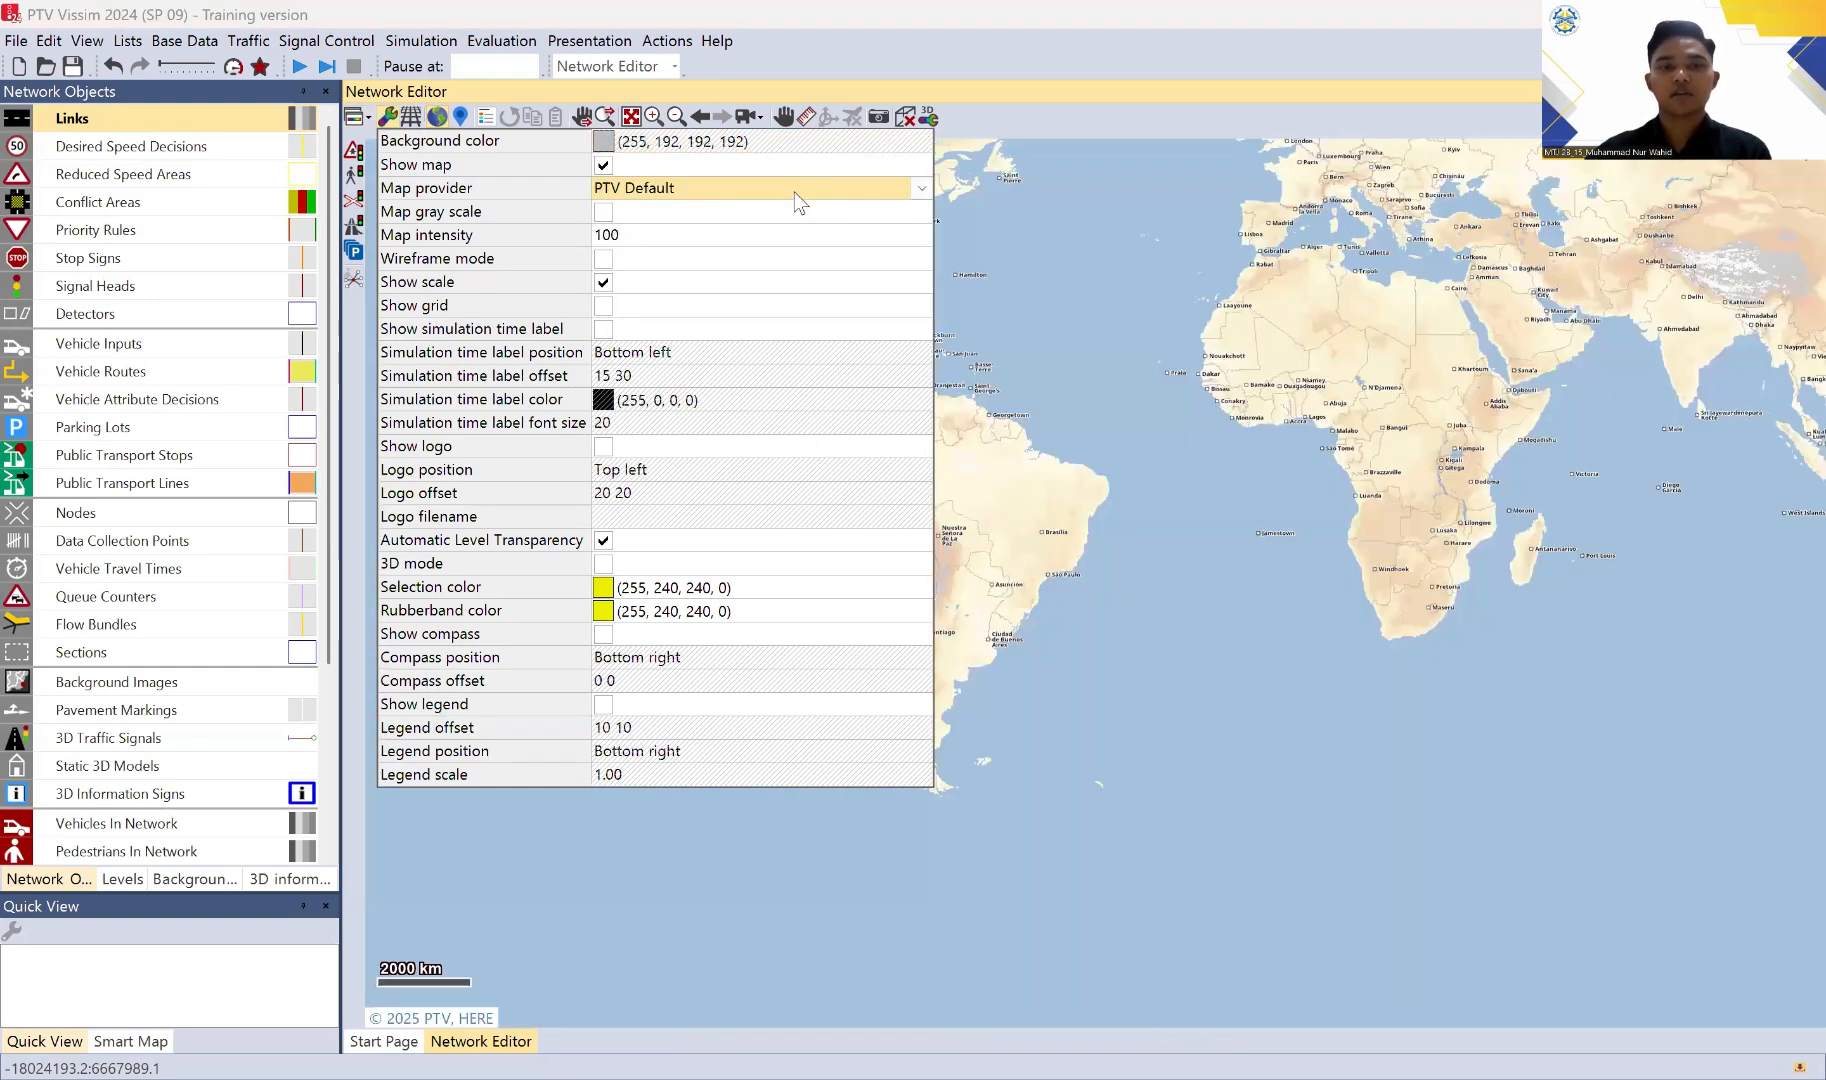
pyautogui.click(673, 192)
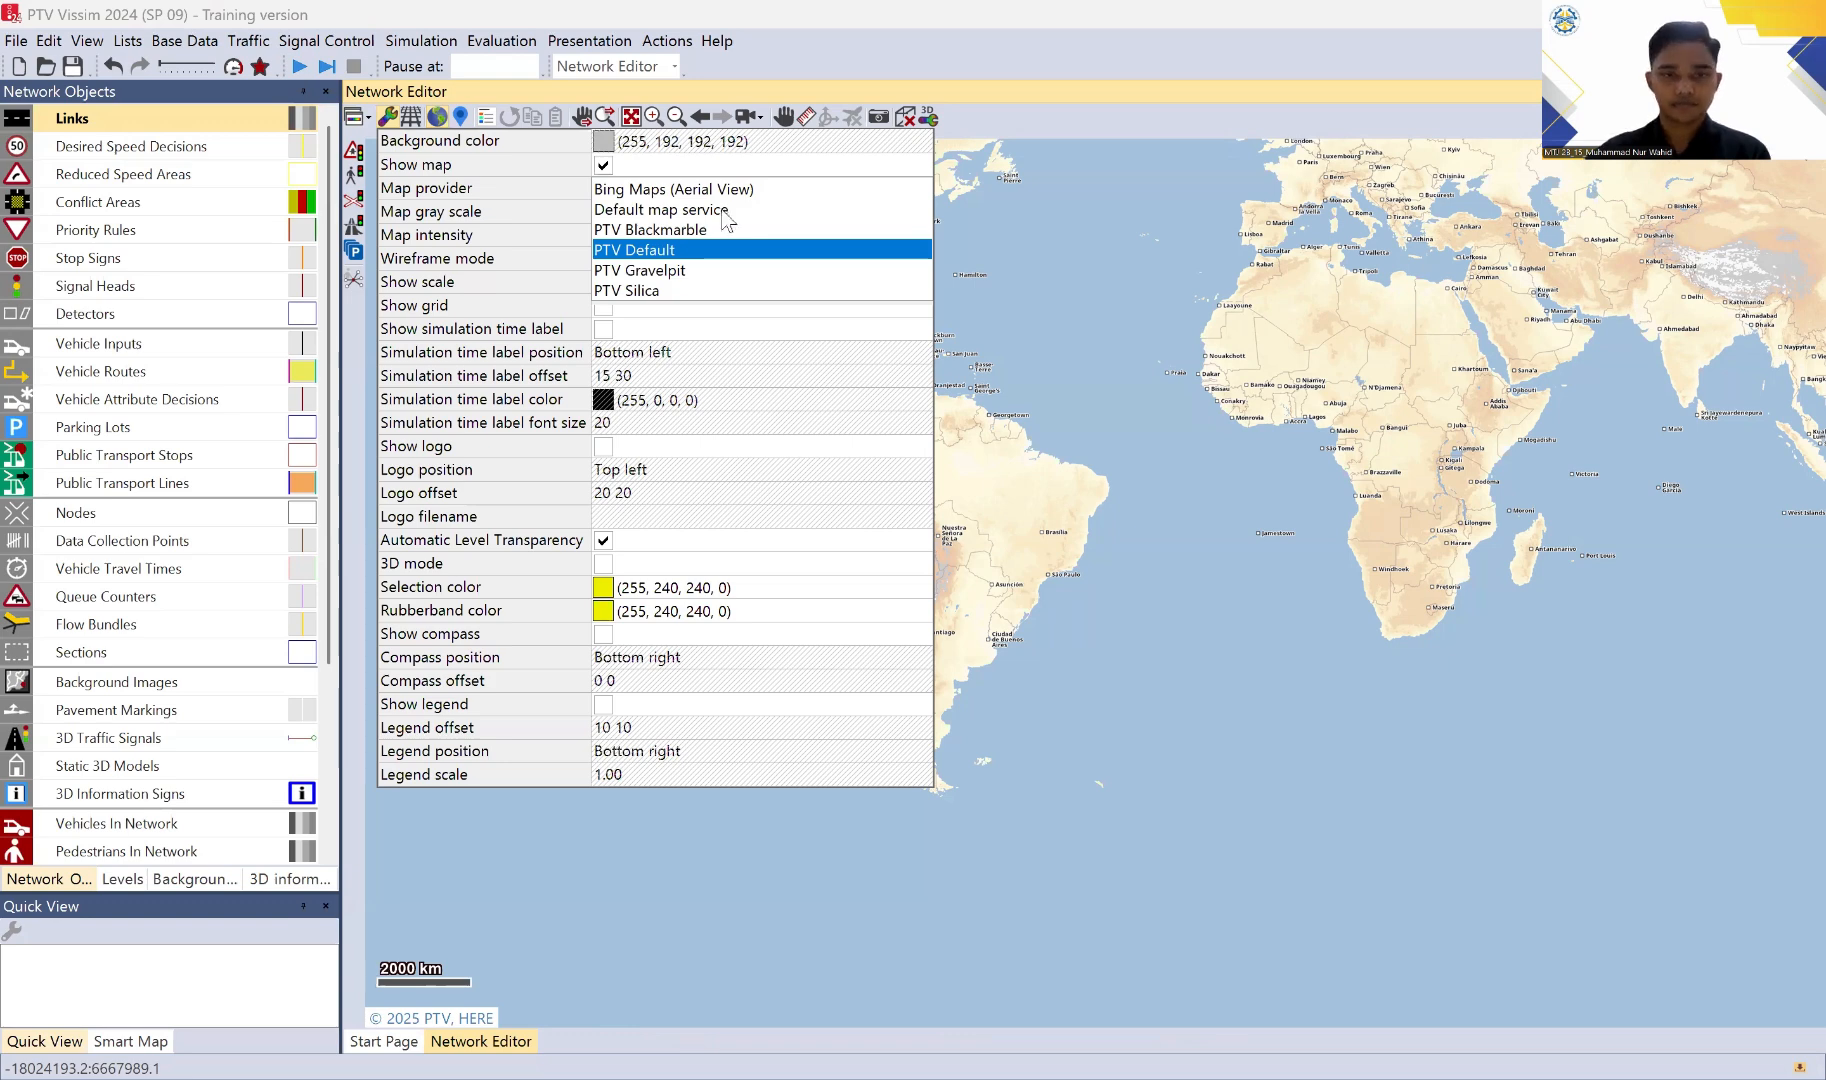
pyautogui.click(724, 210)
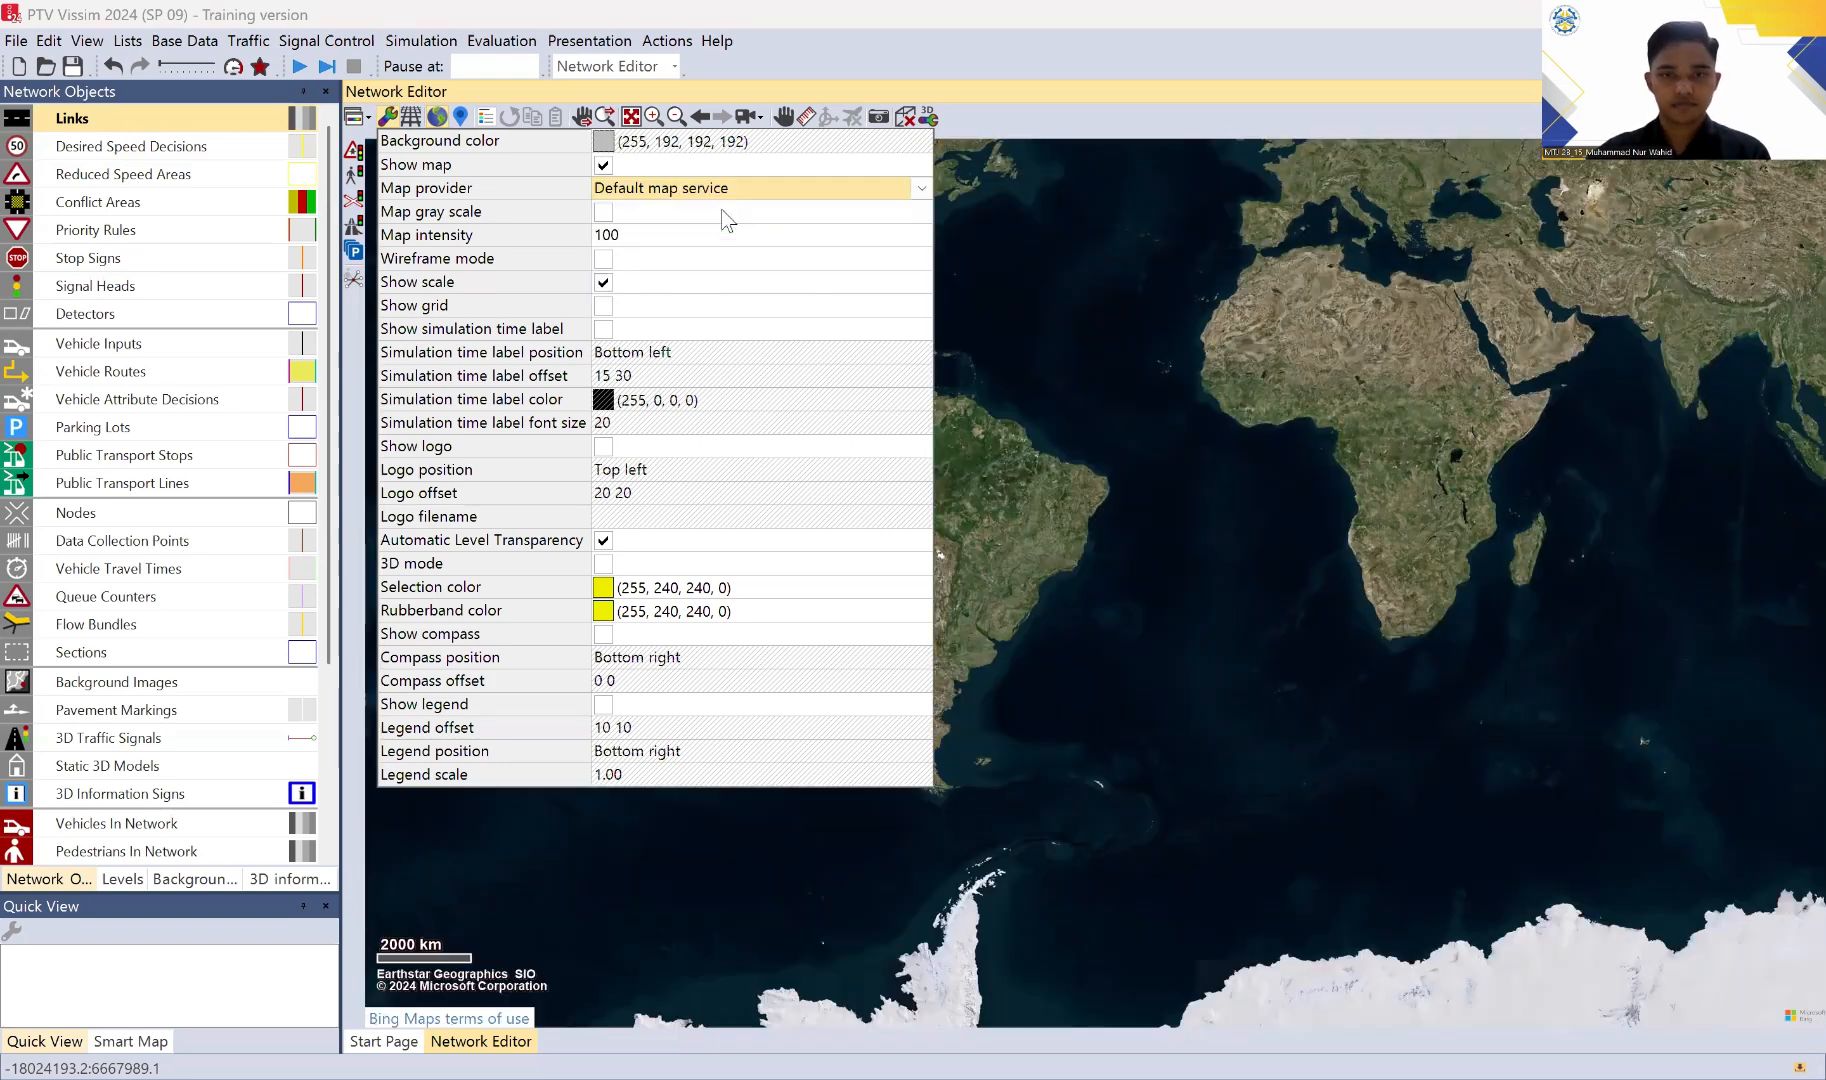
pyautogui.click(1013, 150)
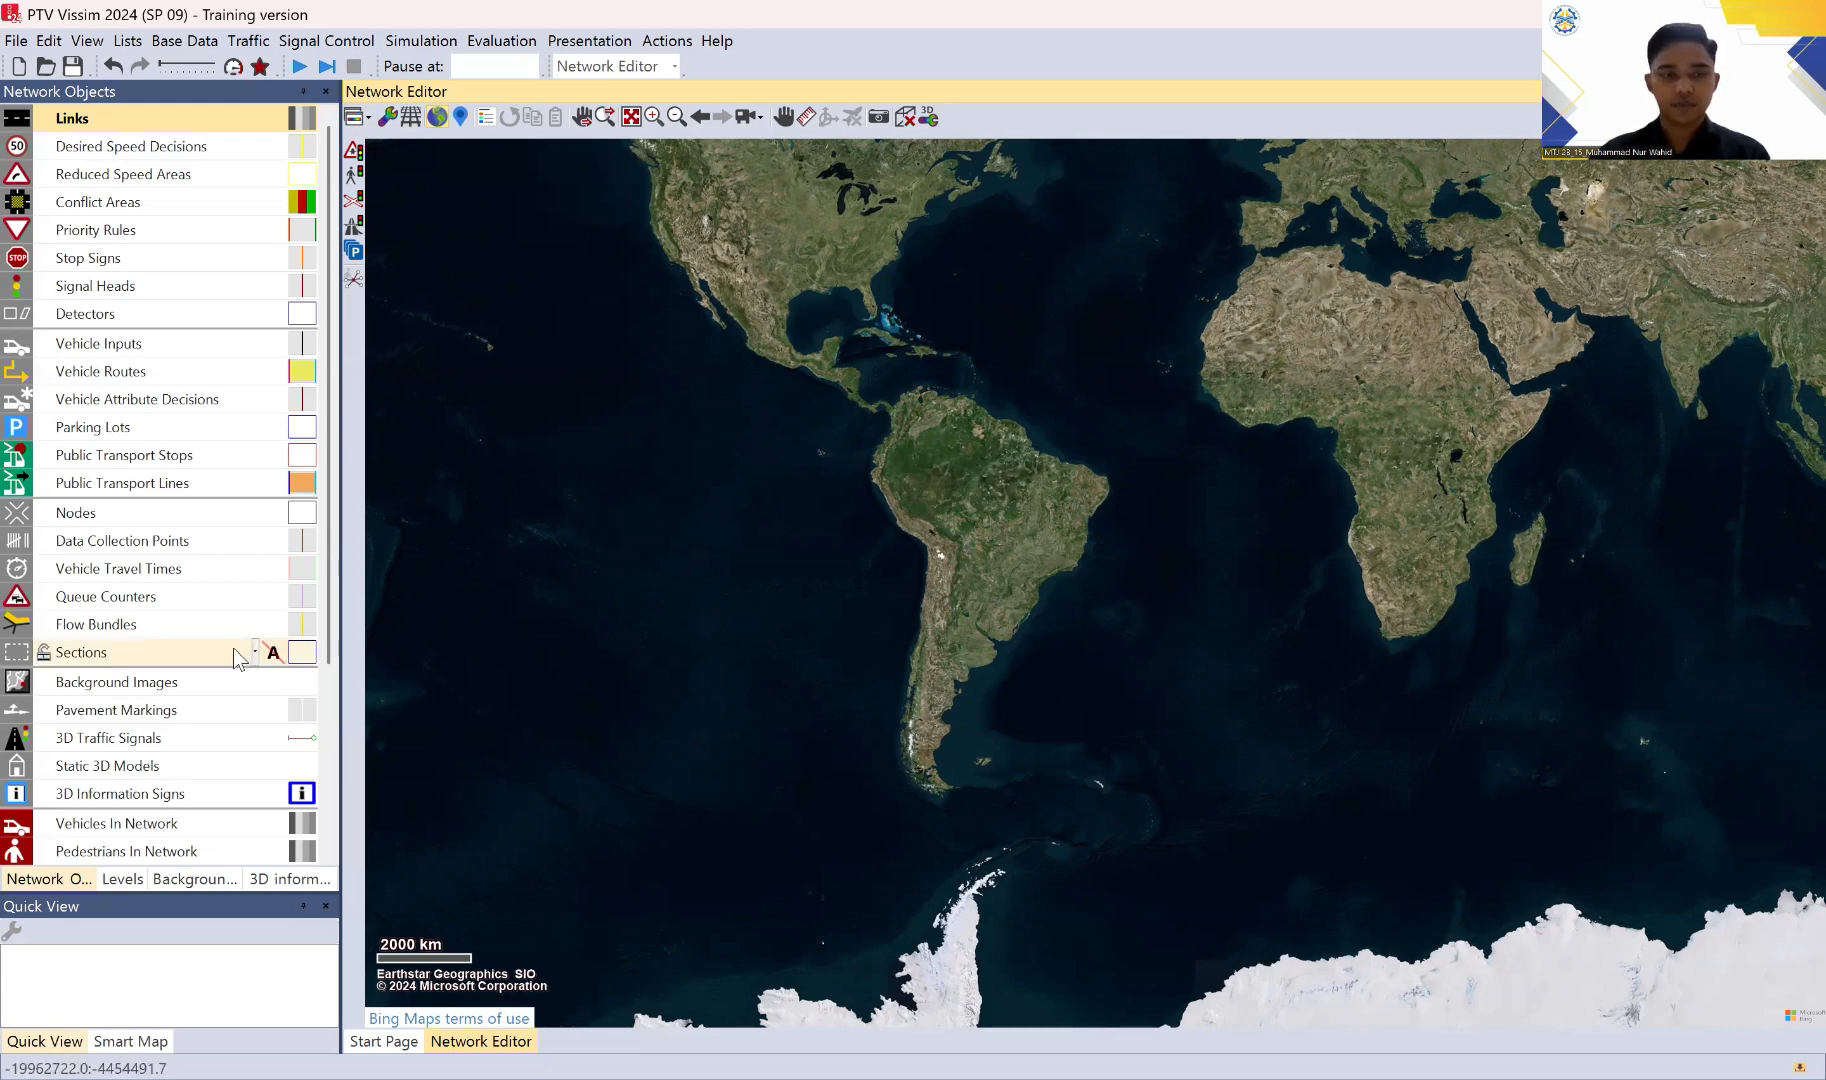
# Step: Make Background Images the active network object type and turn off the background map
pyautogui.click(150, 690)
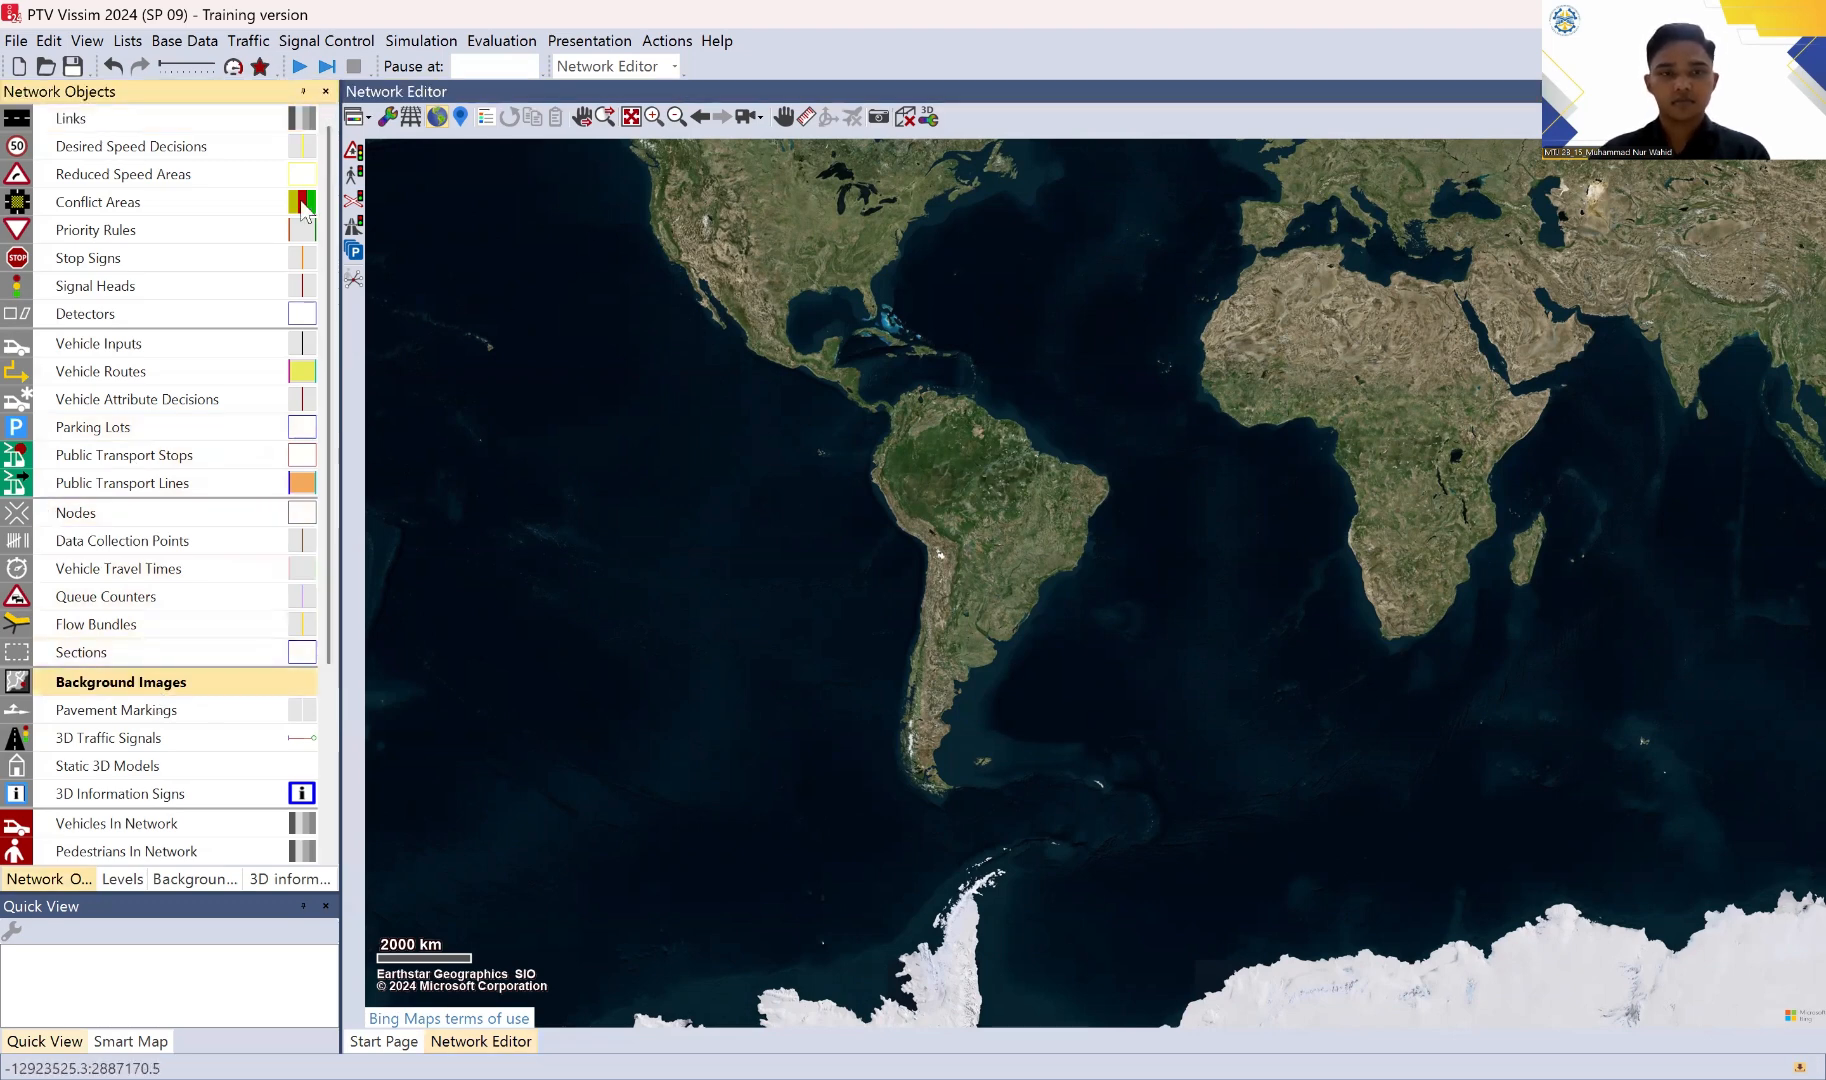
pyautogui.click(437, 117)
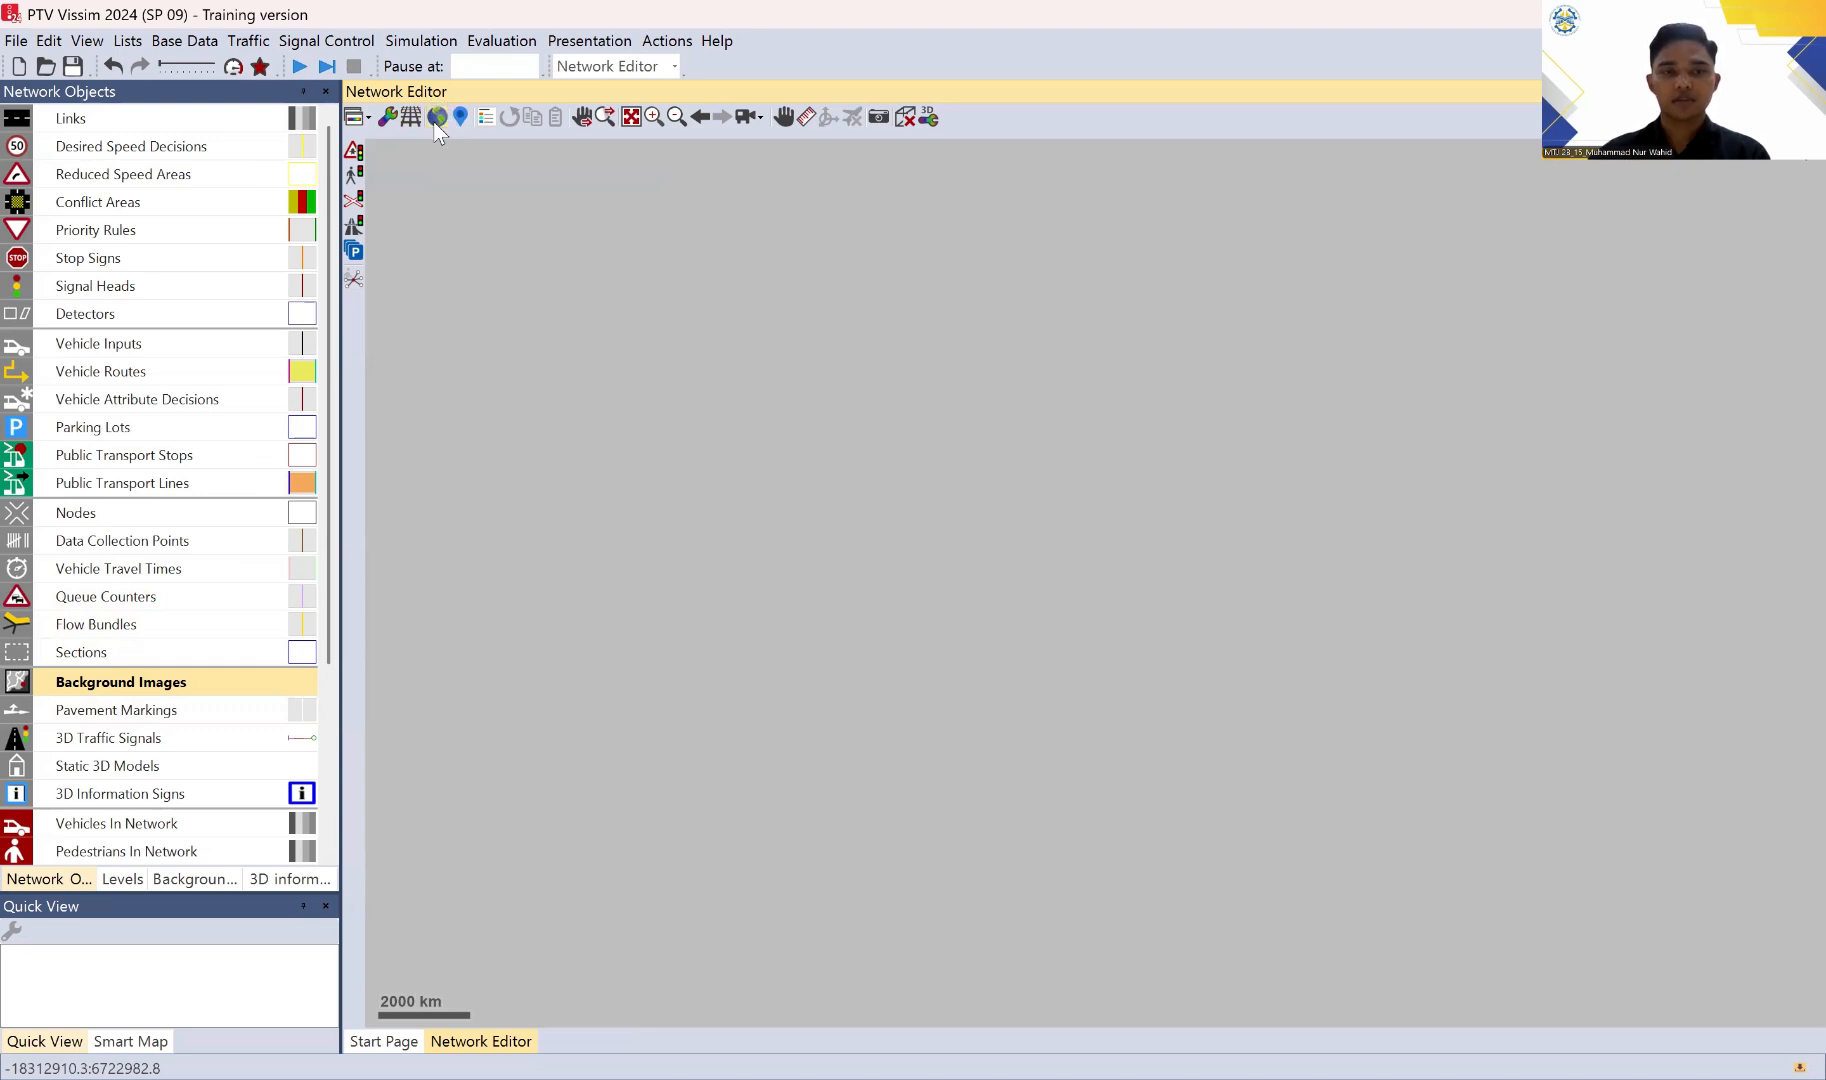
pyautogui.click(208, 683)
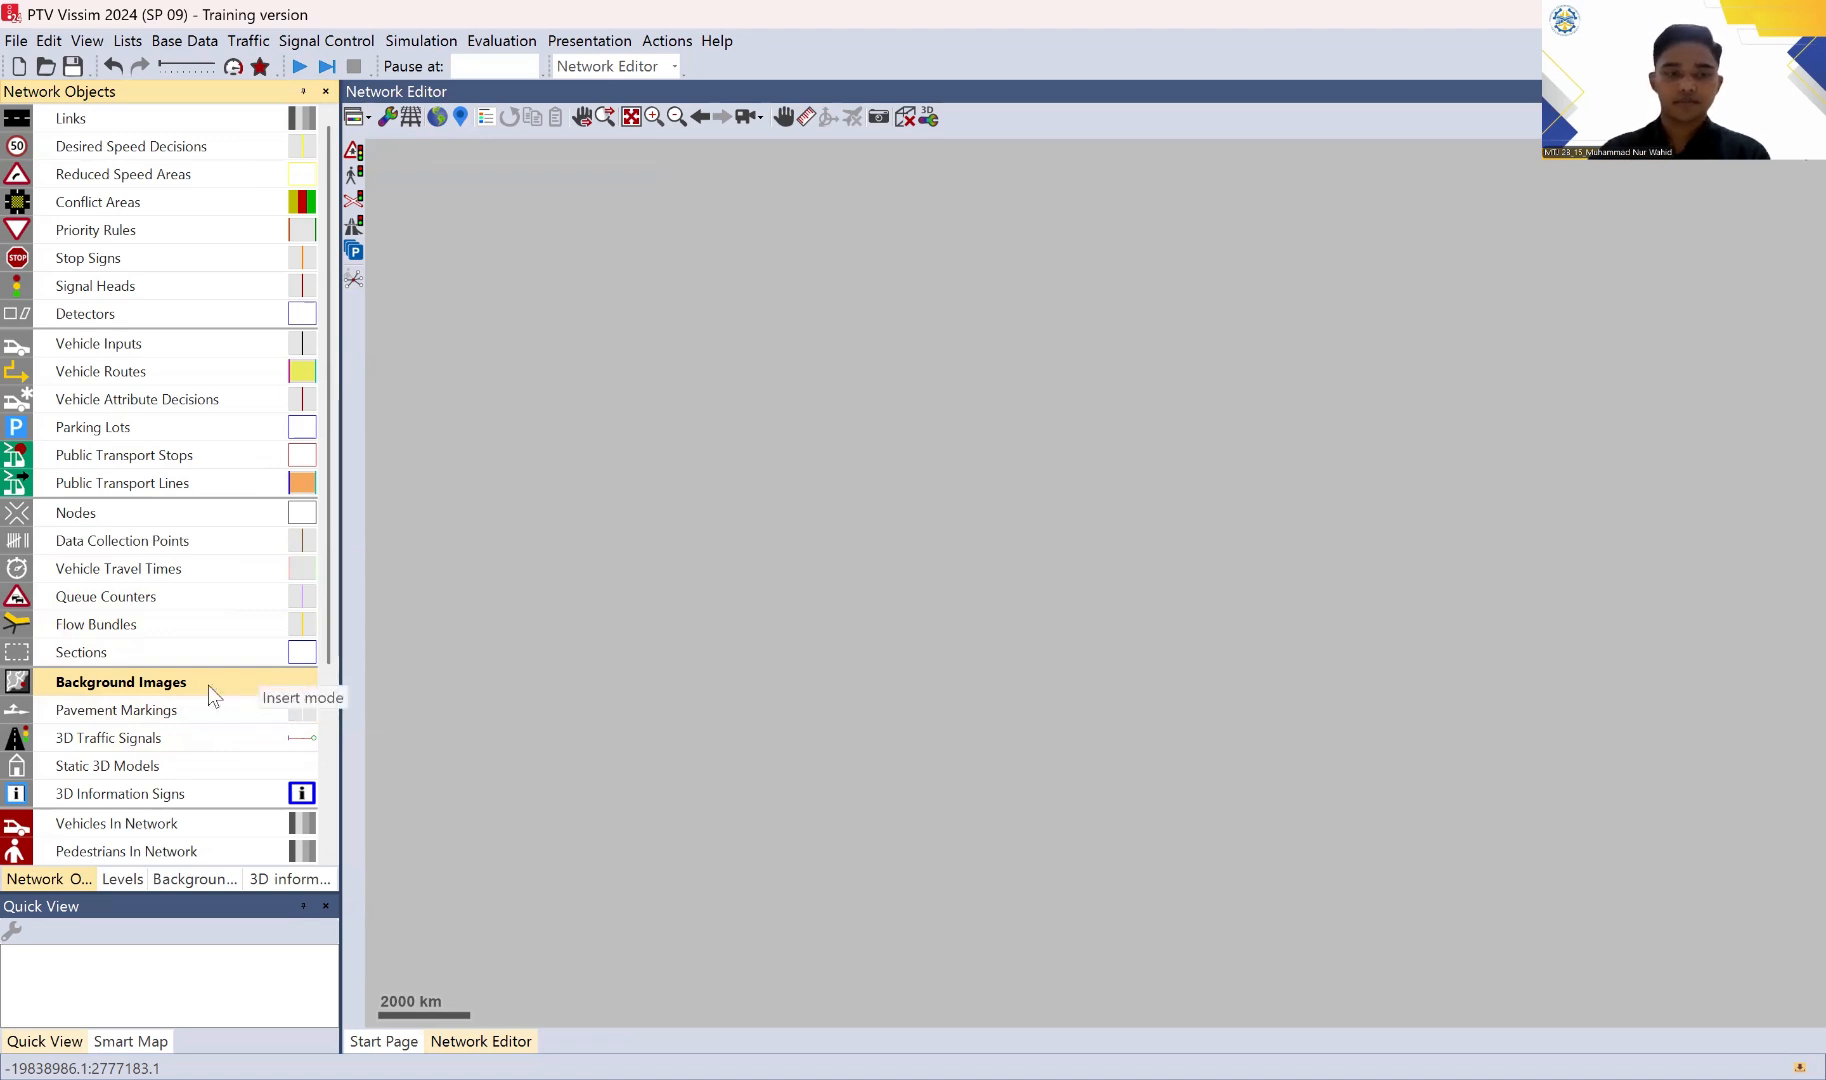
pyautogui.rightClick(866, 419)
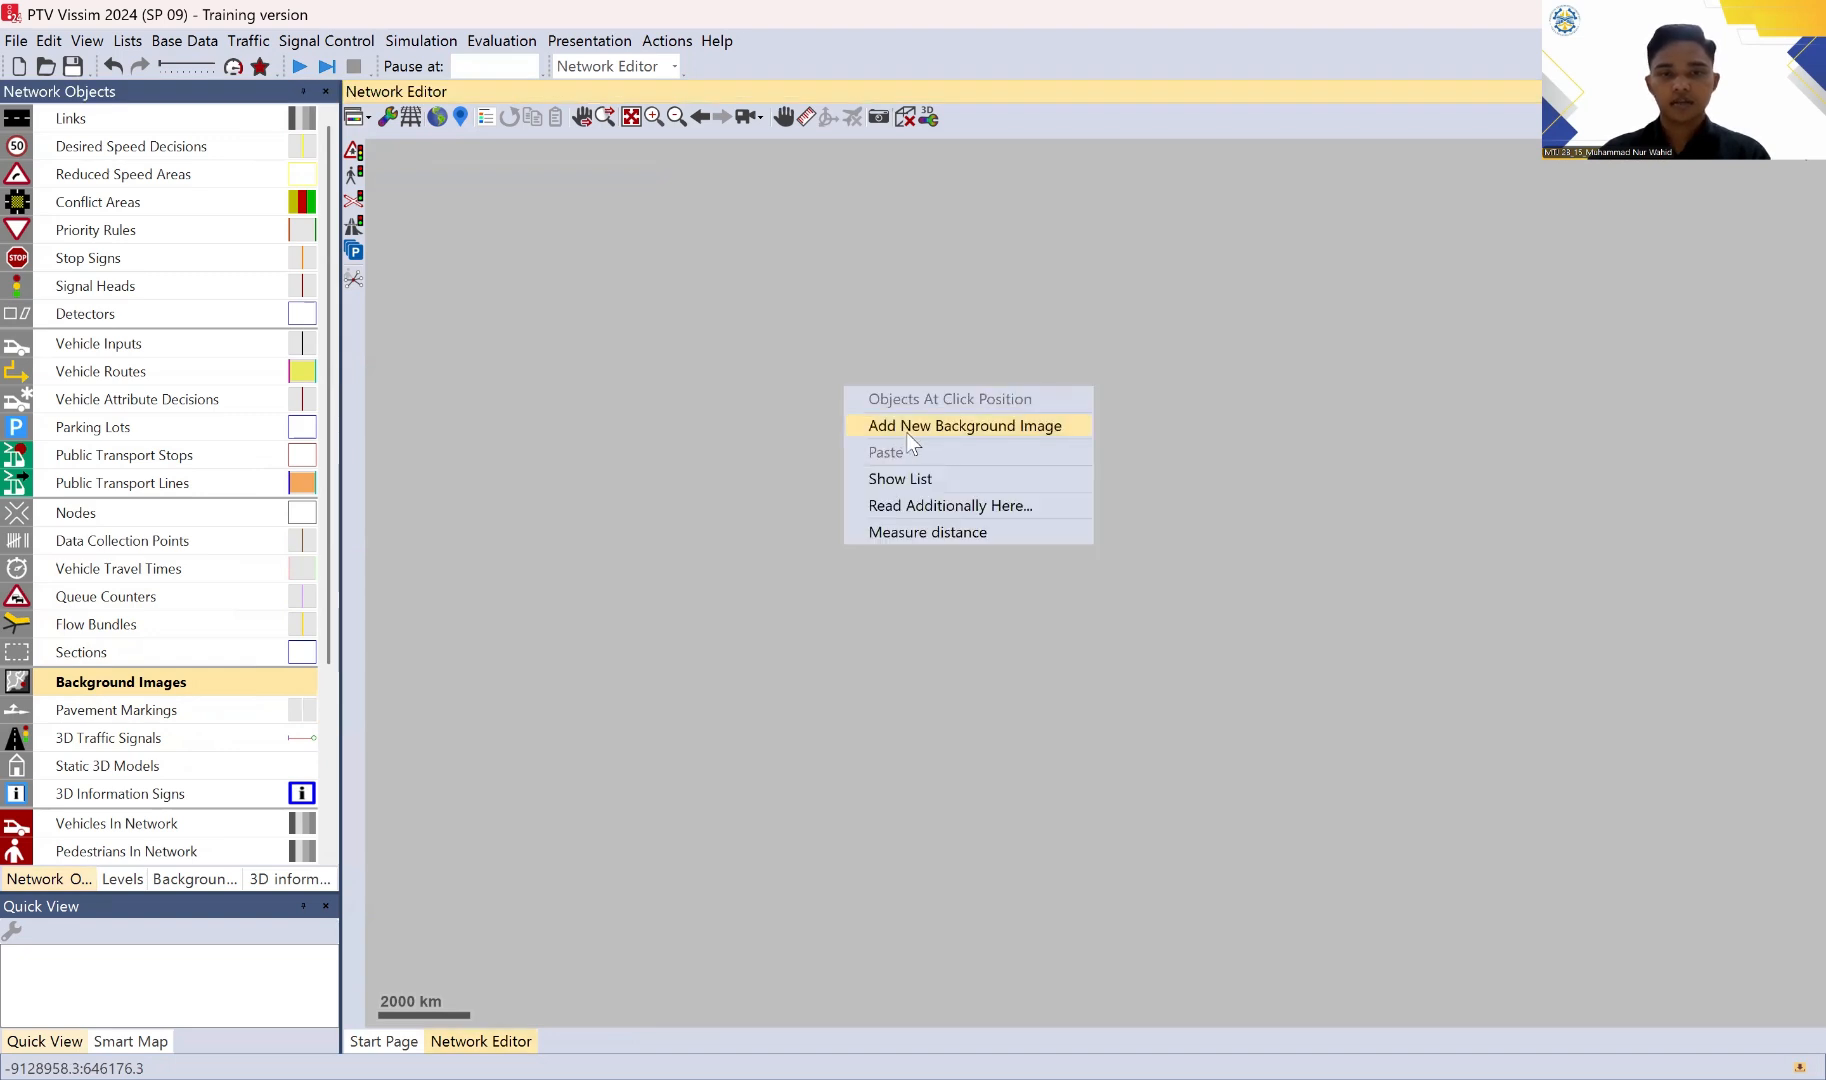
pyautogui.click(1024, 425)
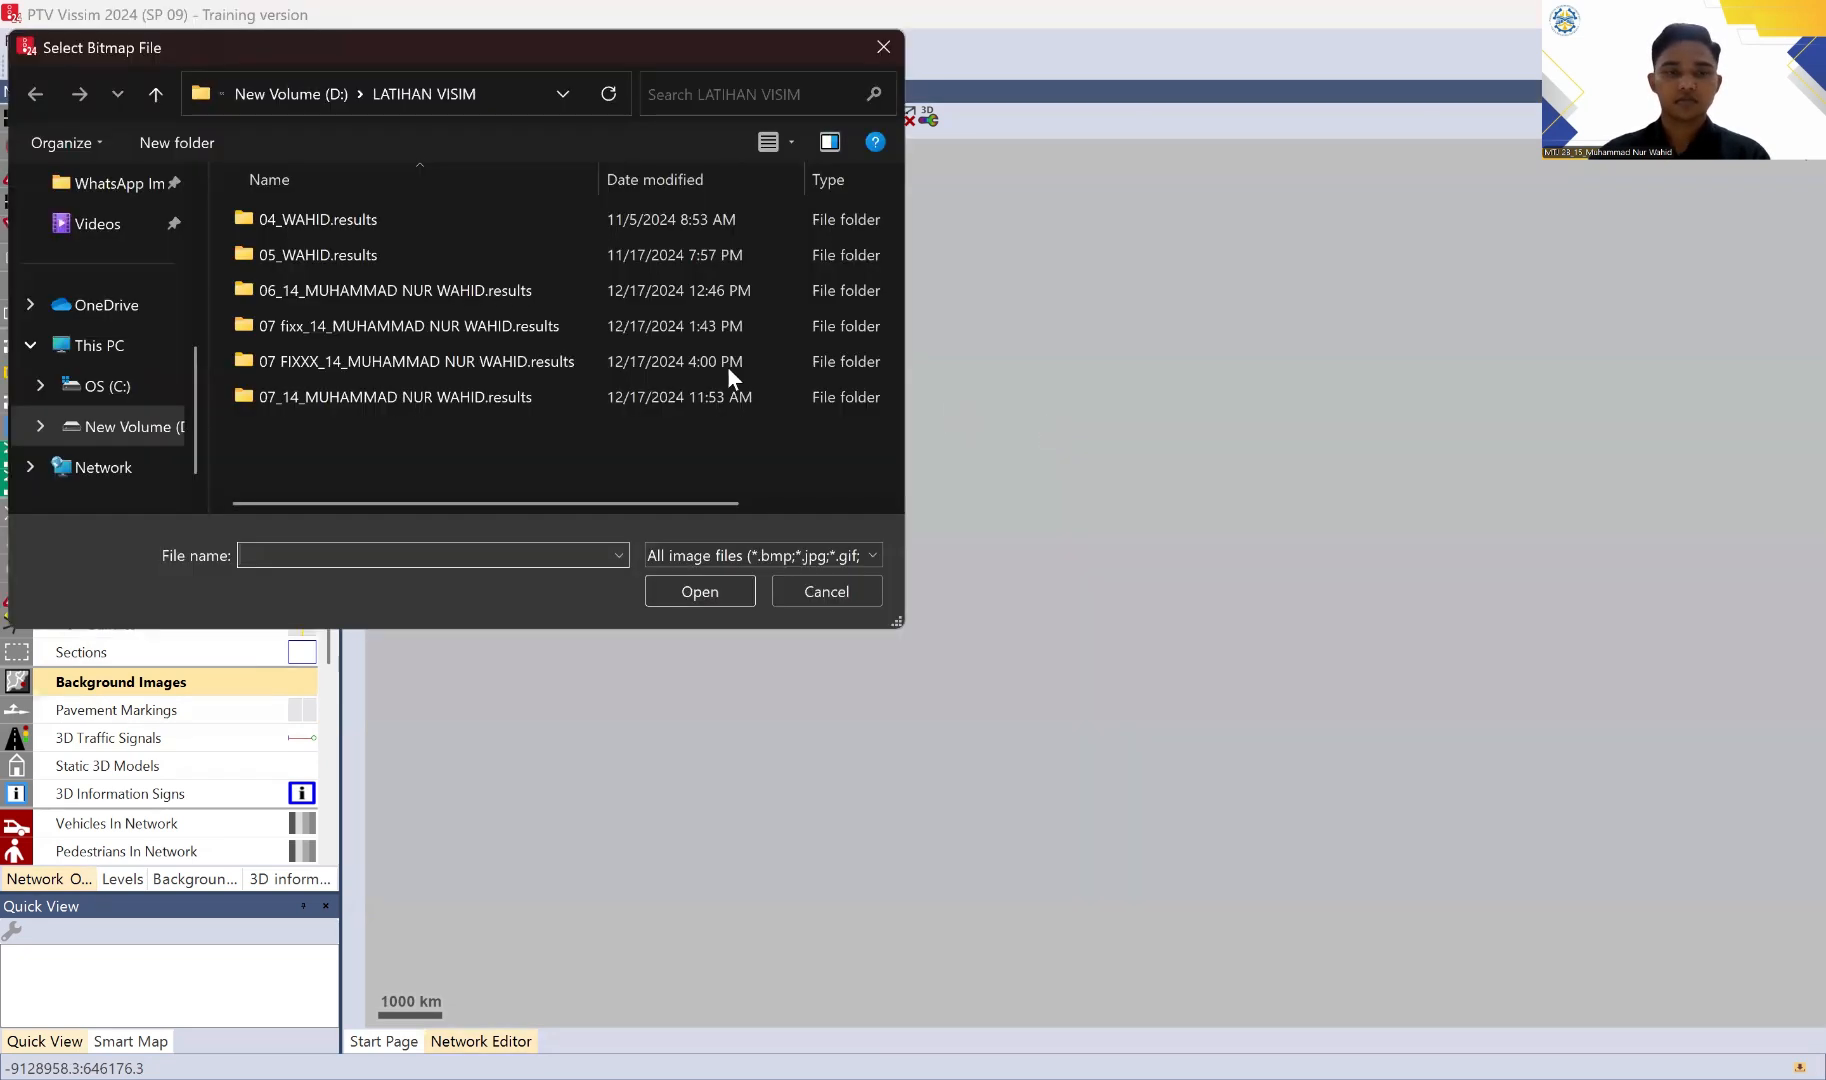
pyautogui.scroll(2, 115, 300)
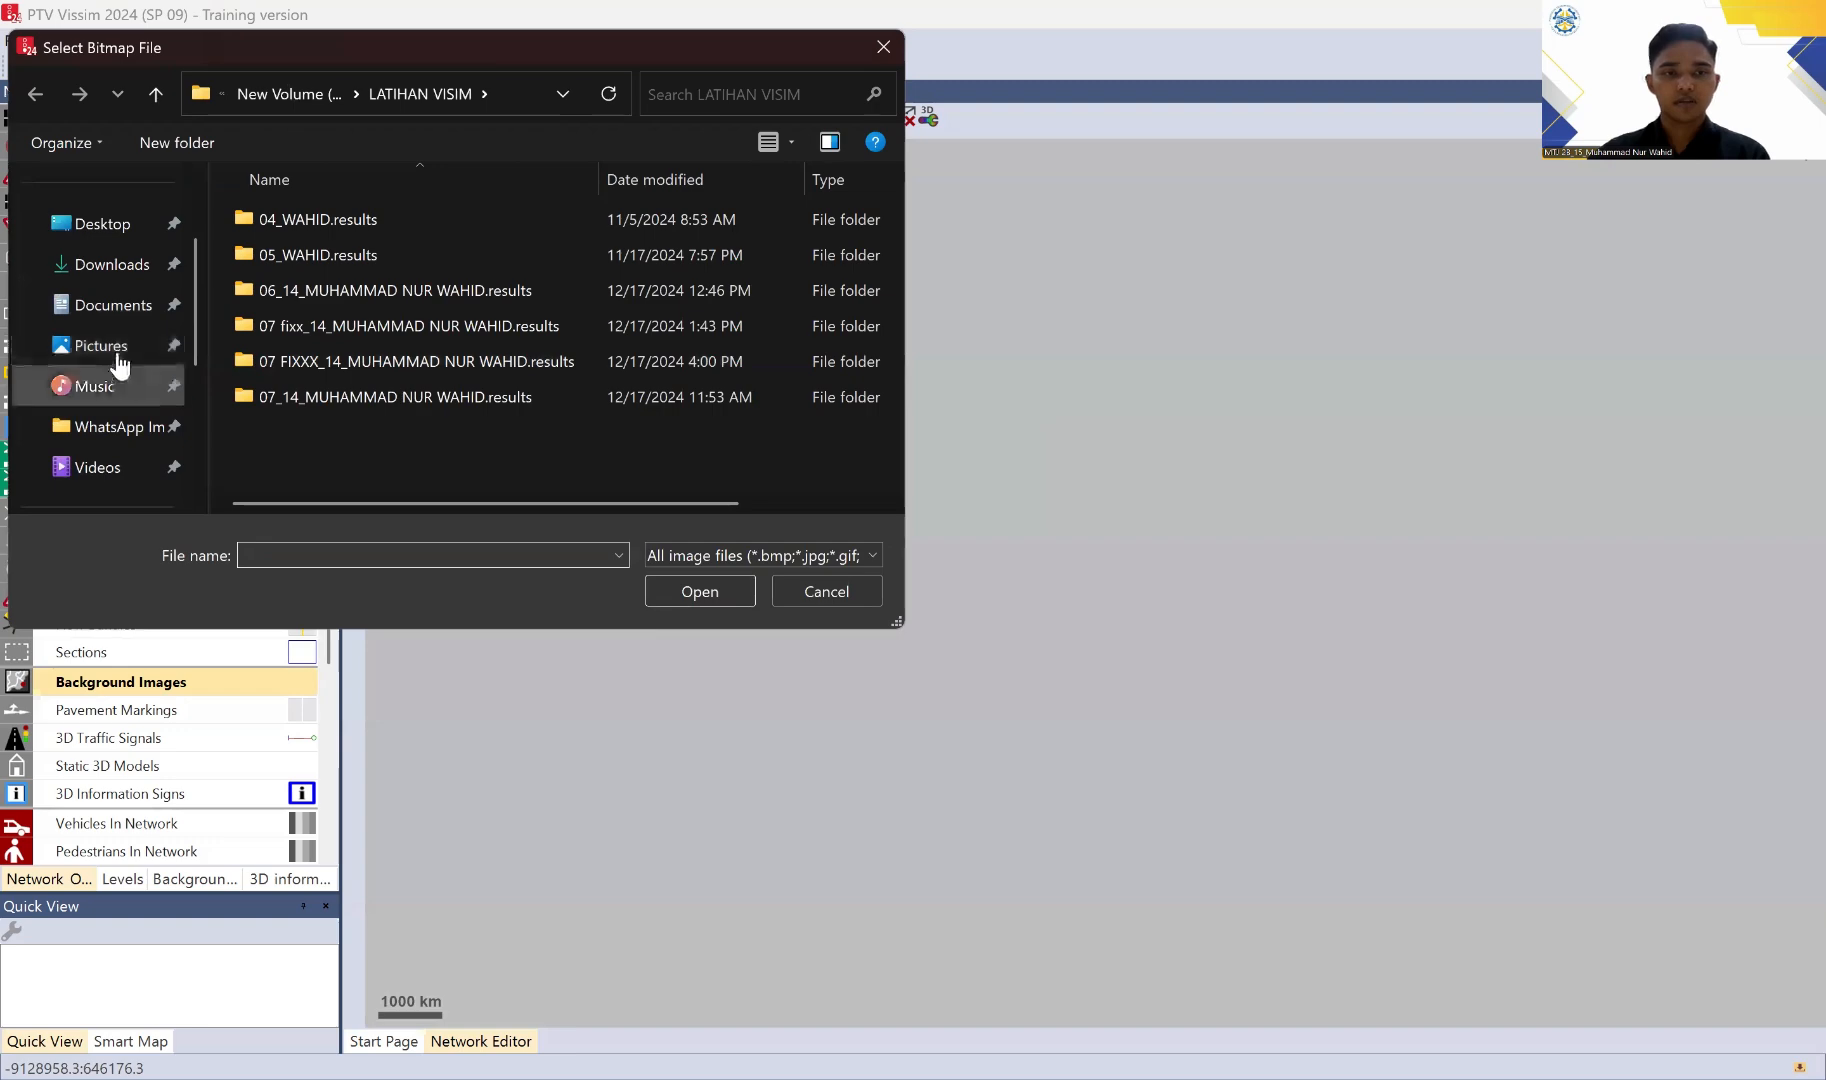
pyautogui.click(118, 358)
pyautogui.scroll(-10, 610, 290)
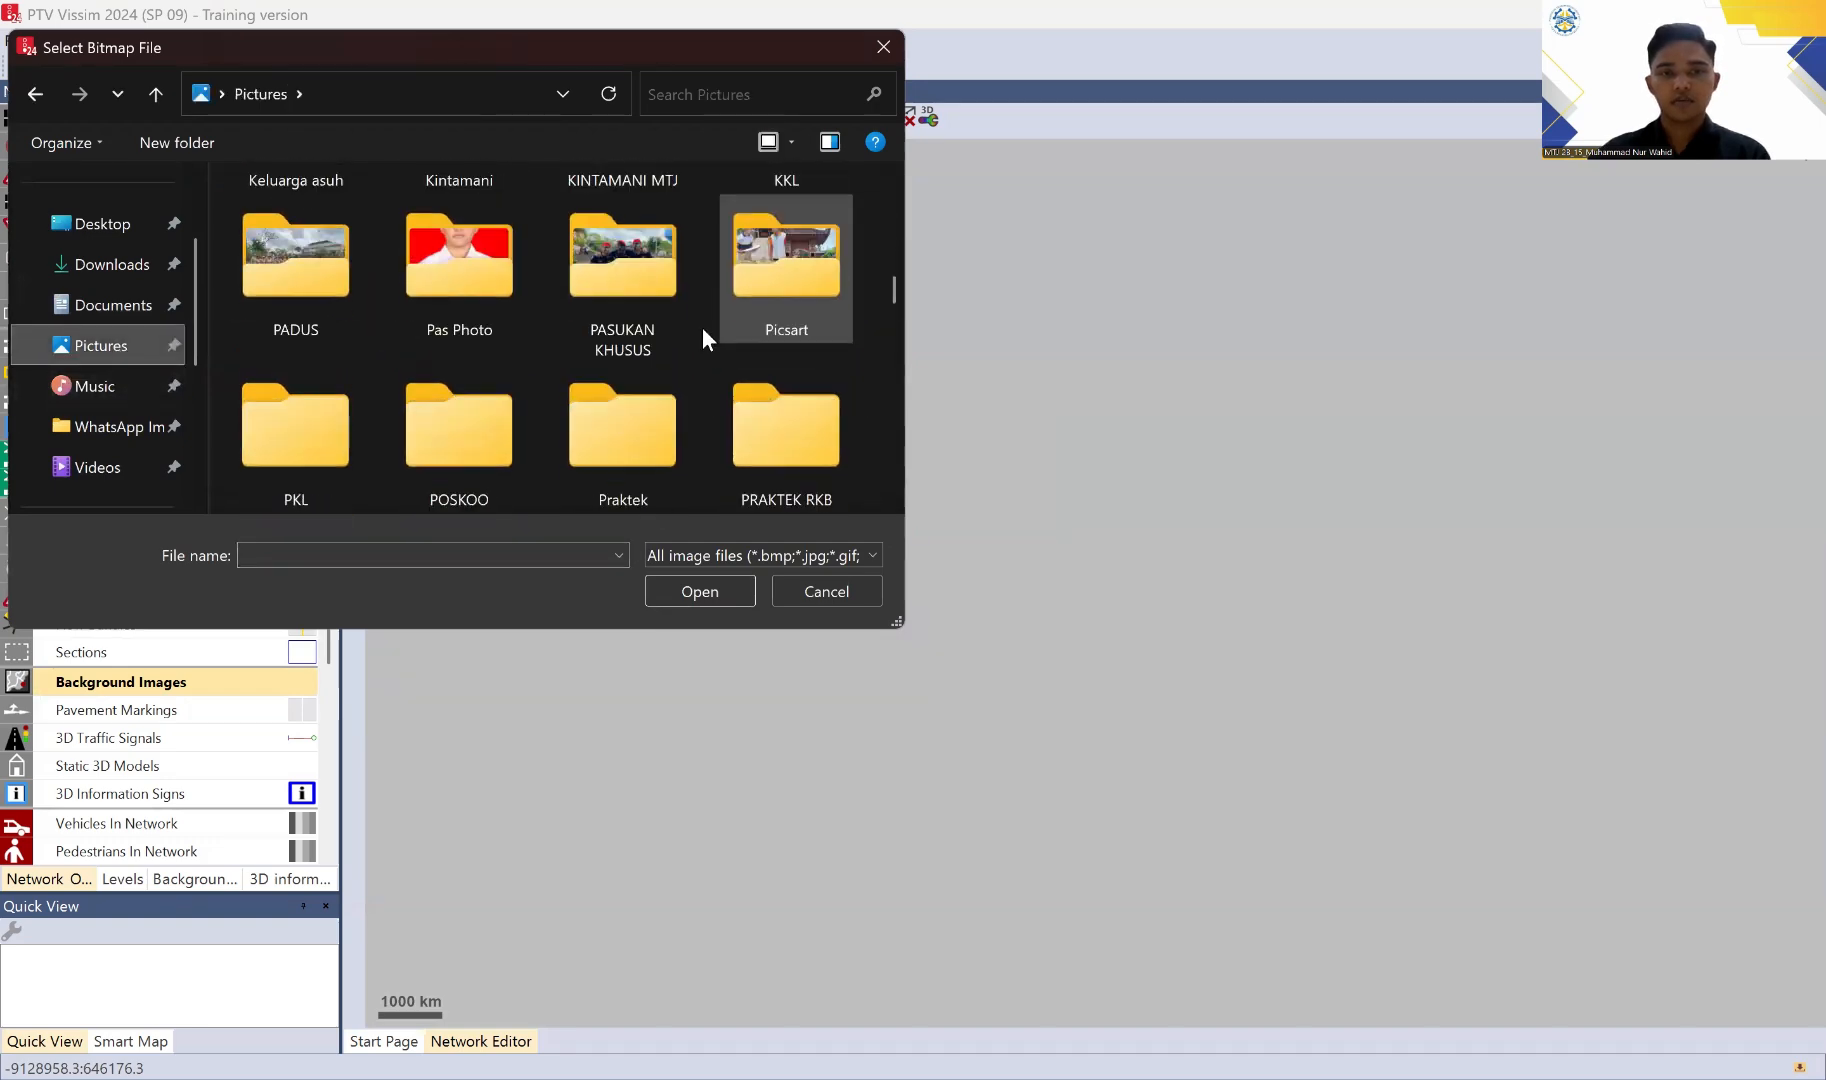
pyautogui.scroll(-15, 703, 330)
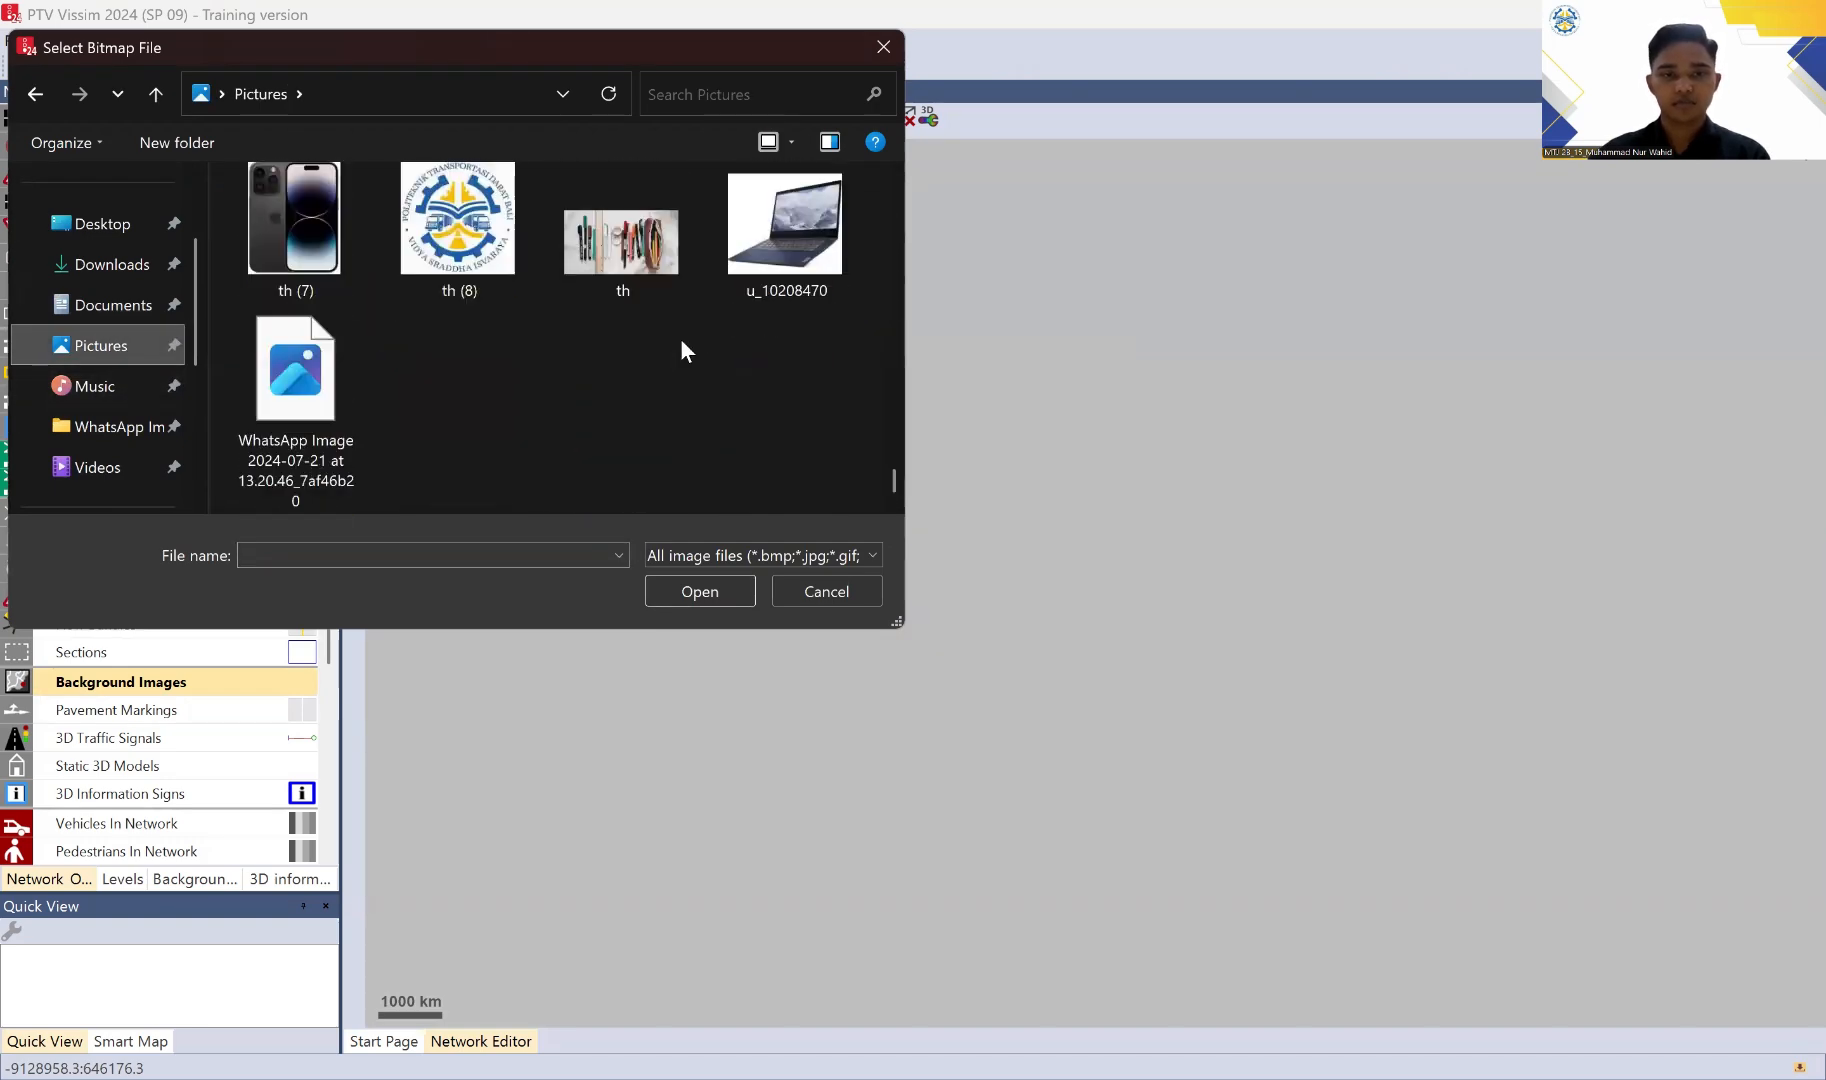
pyautogui.scroll(5, 680, 338)
pyautogui.click(605, 390)
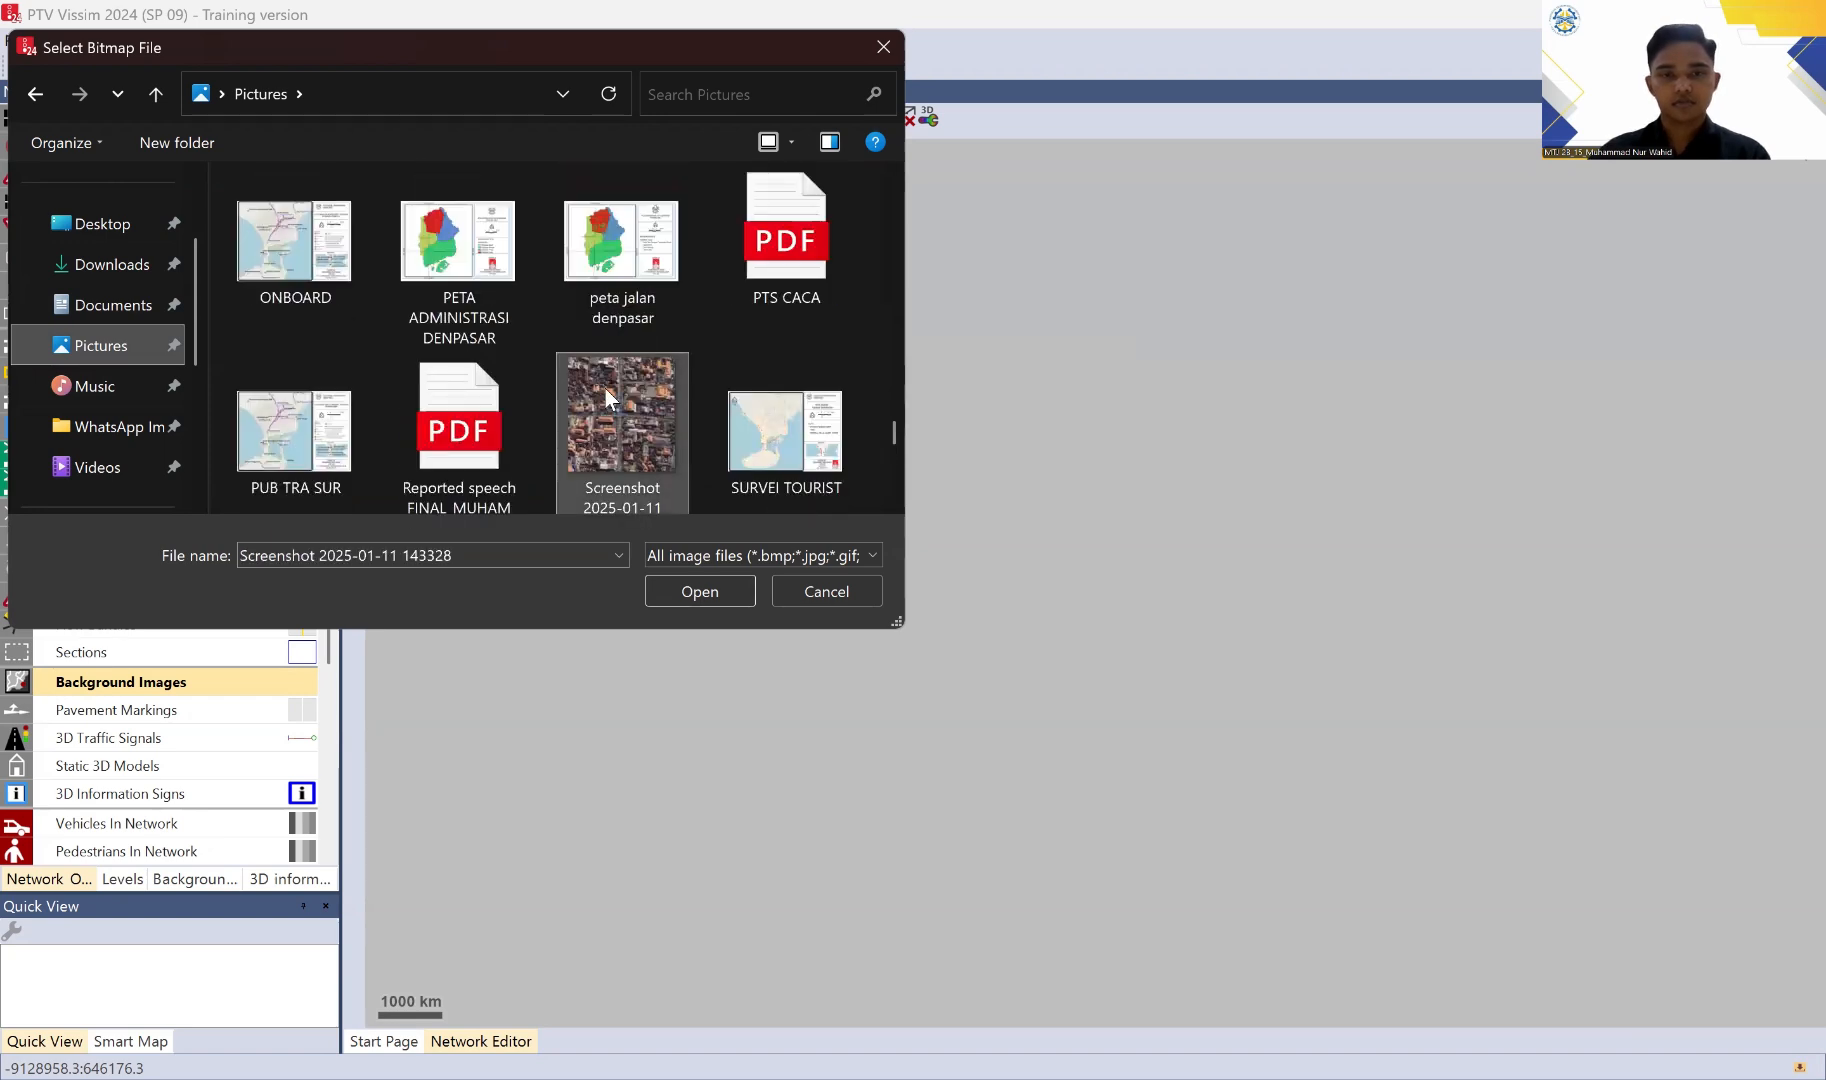
pyautogui.click(698, 593)
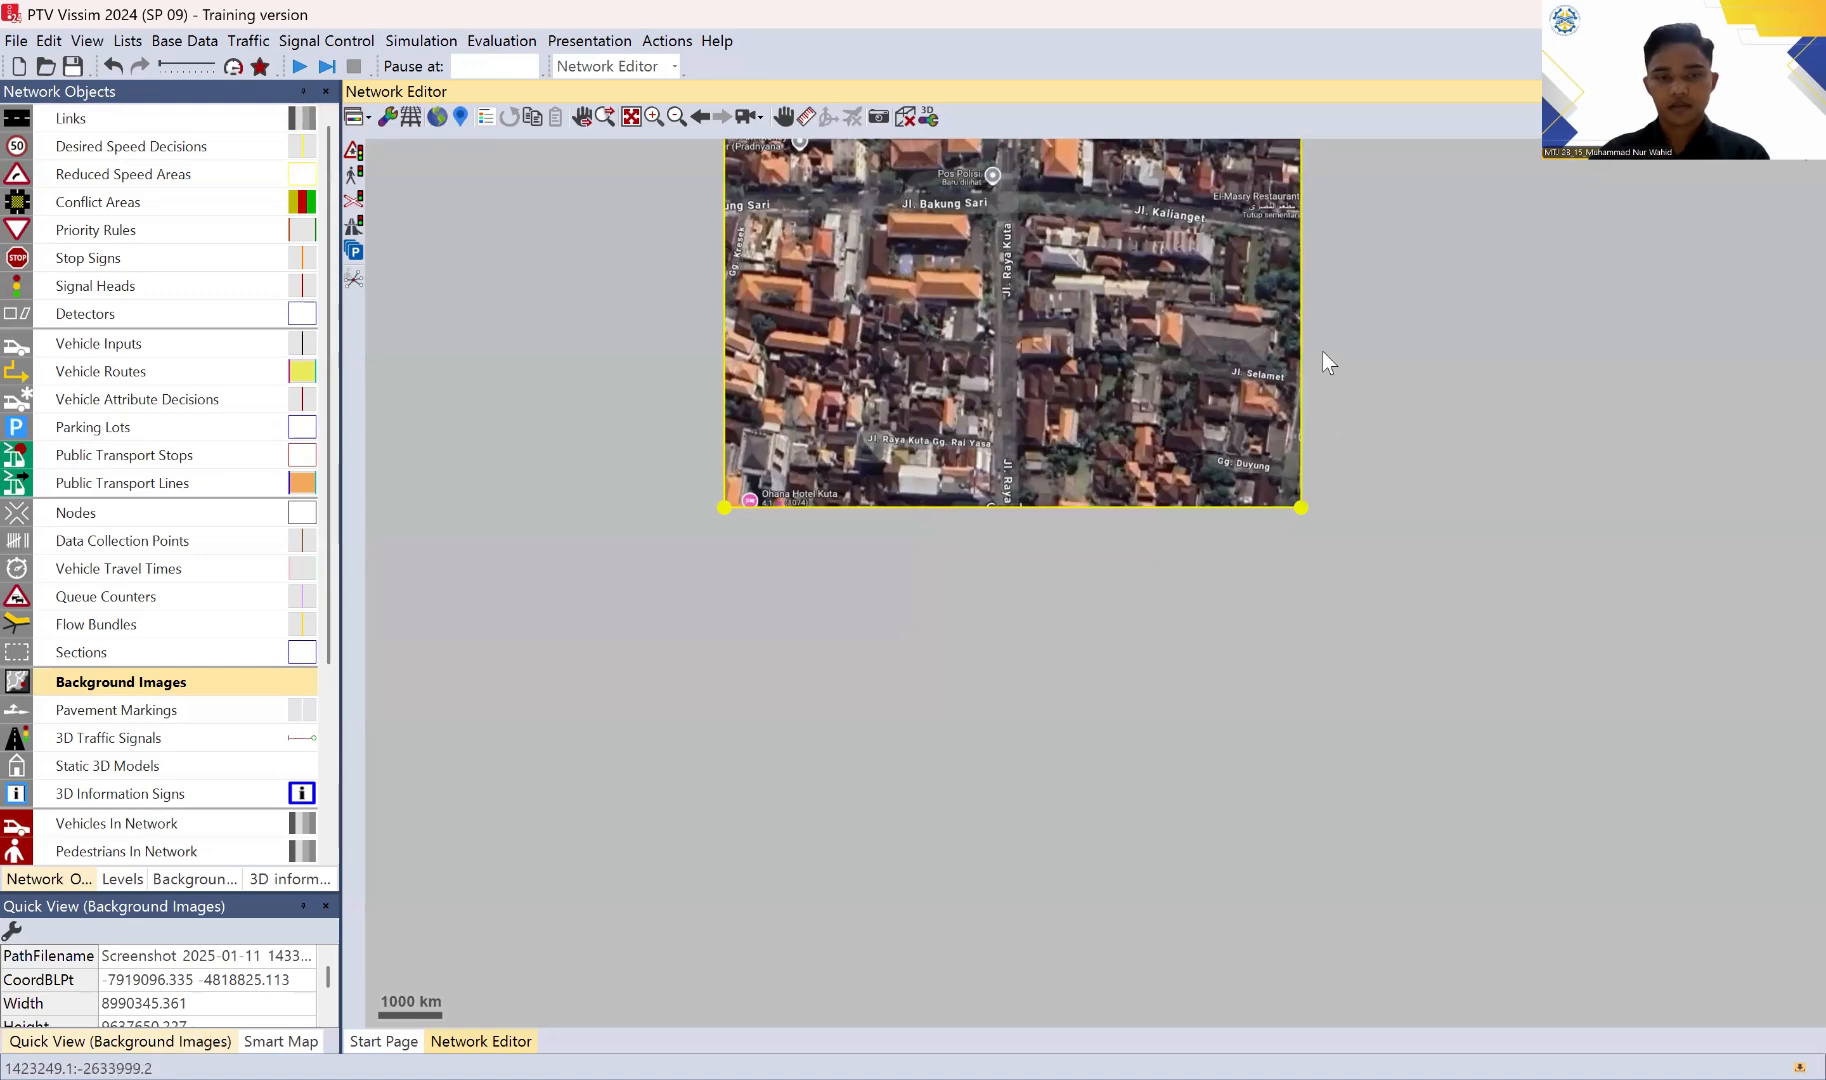
# Step: Scale the background image to 150 m along Jl. Kalianget, from the Jl. Raya Kuta intersection to the image's east edge
pyautogui.moveTo(1351, 196); pyautogui.dragTo(1335, 459)
pyautogui.scroll(2, 1336, 450)
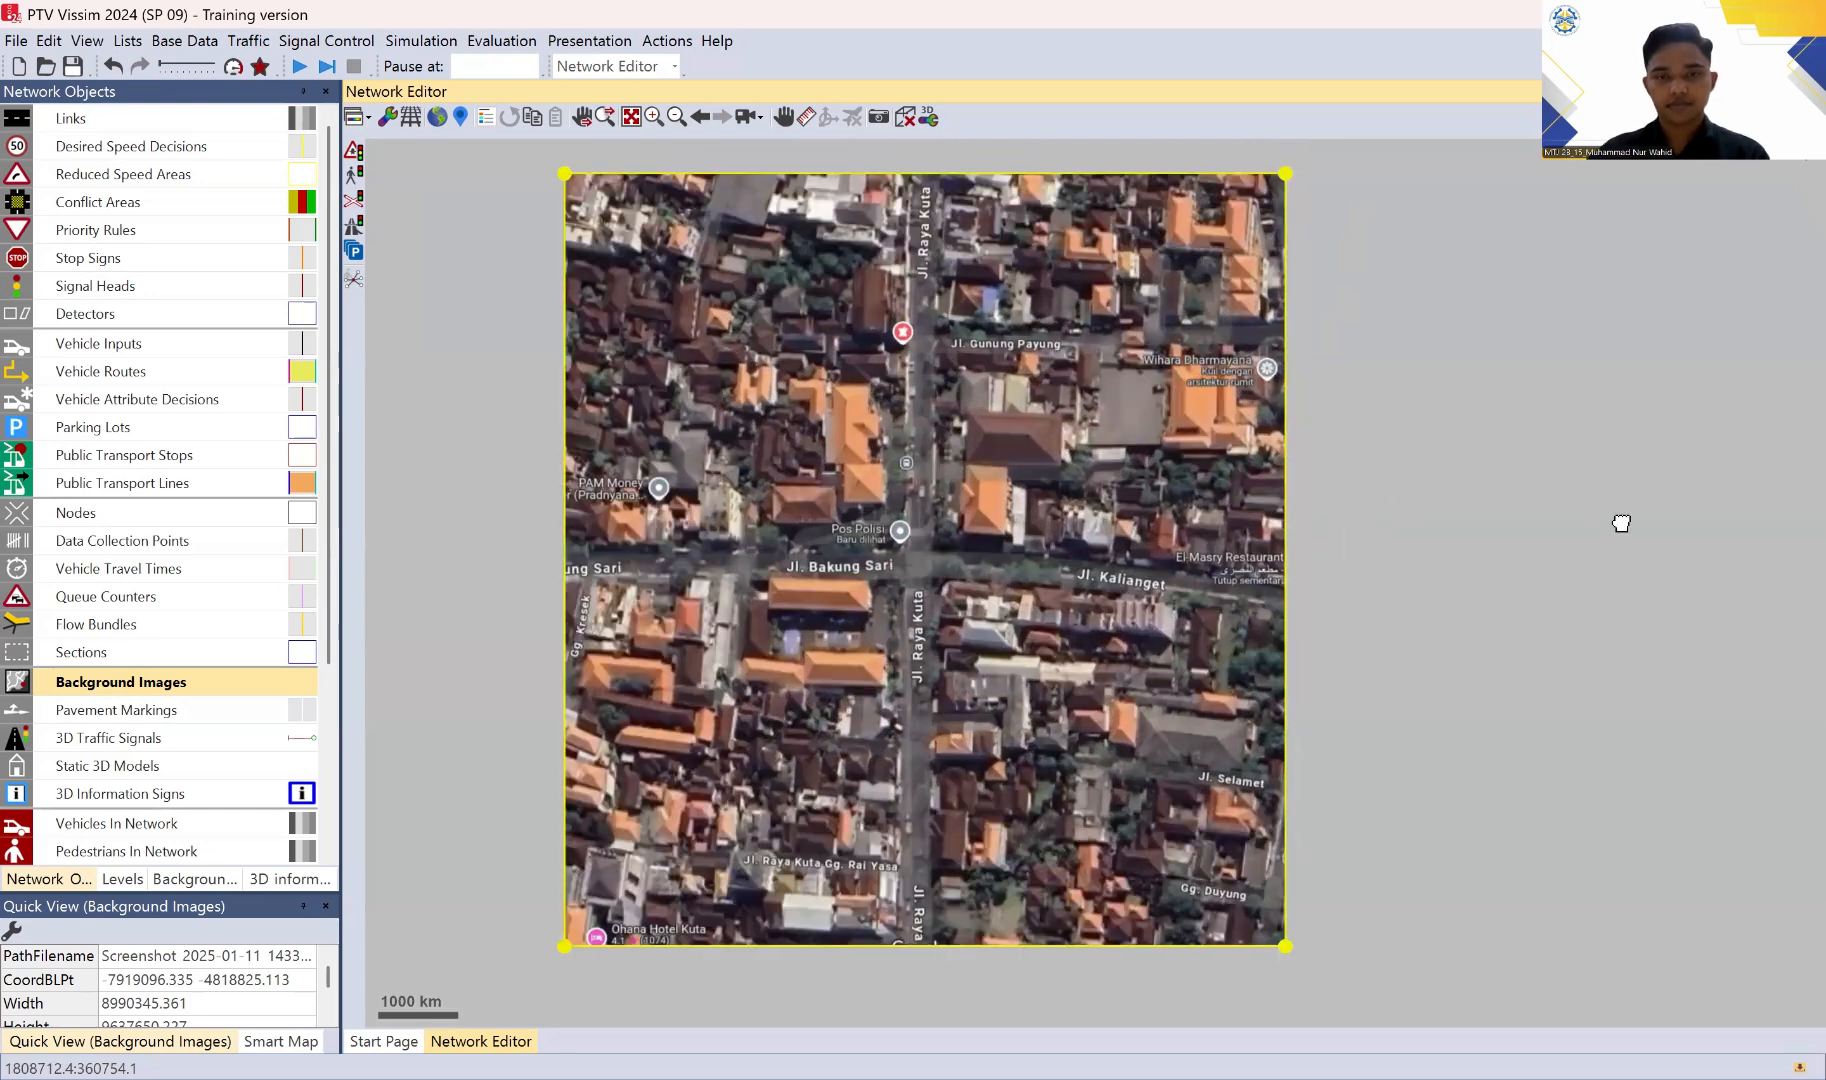
pyautogui.scroll(1, 1571, 517)
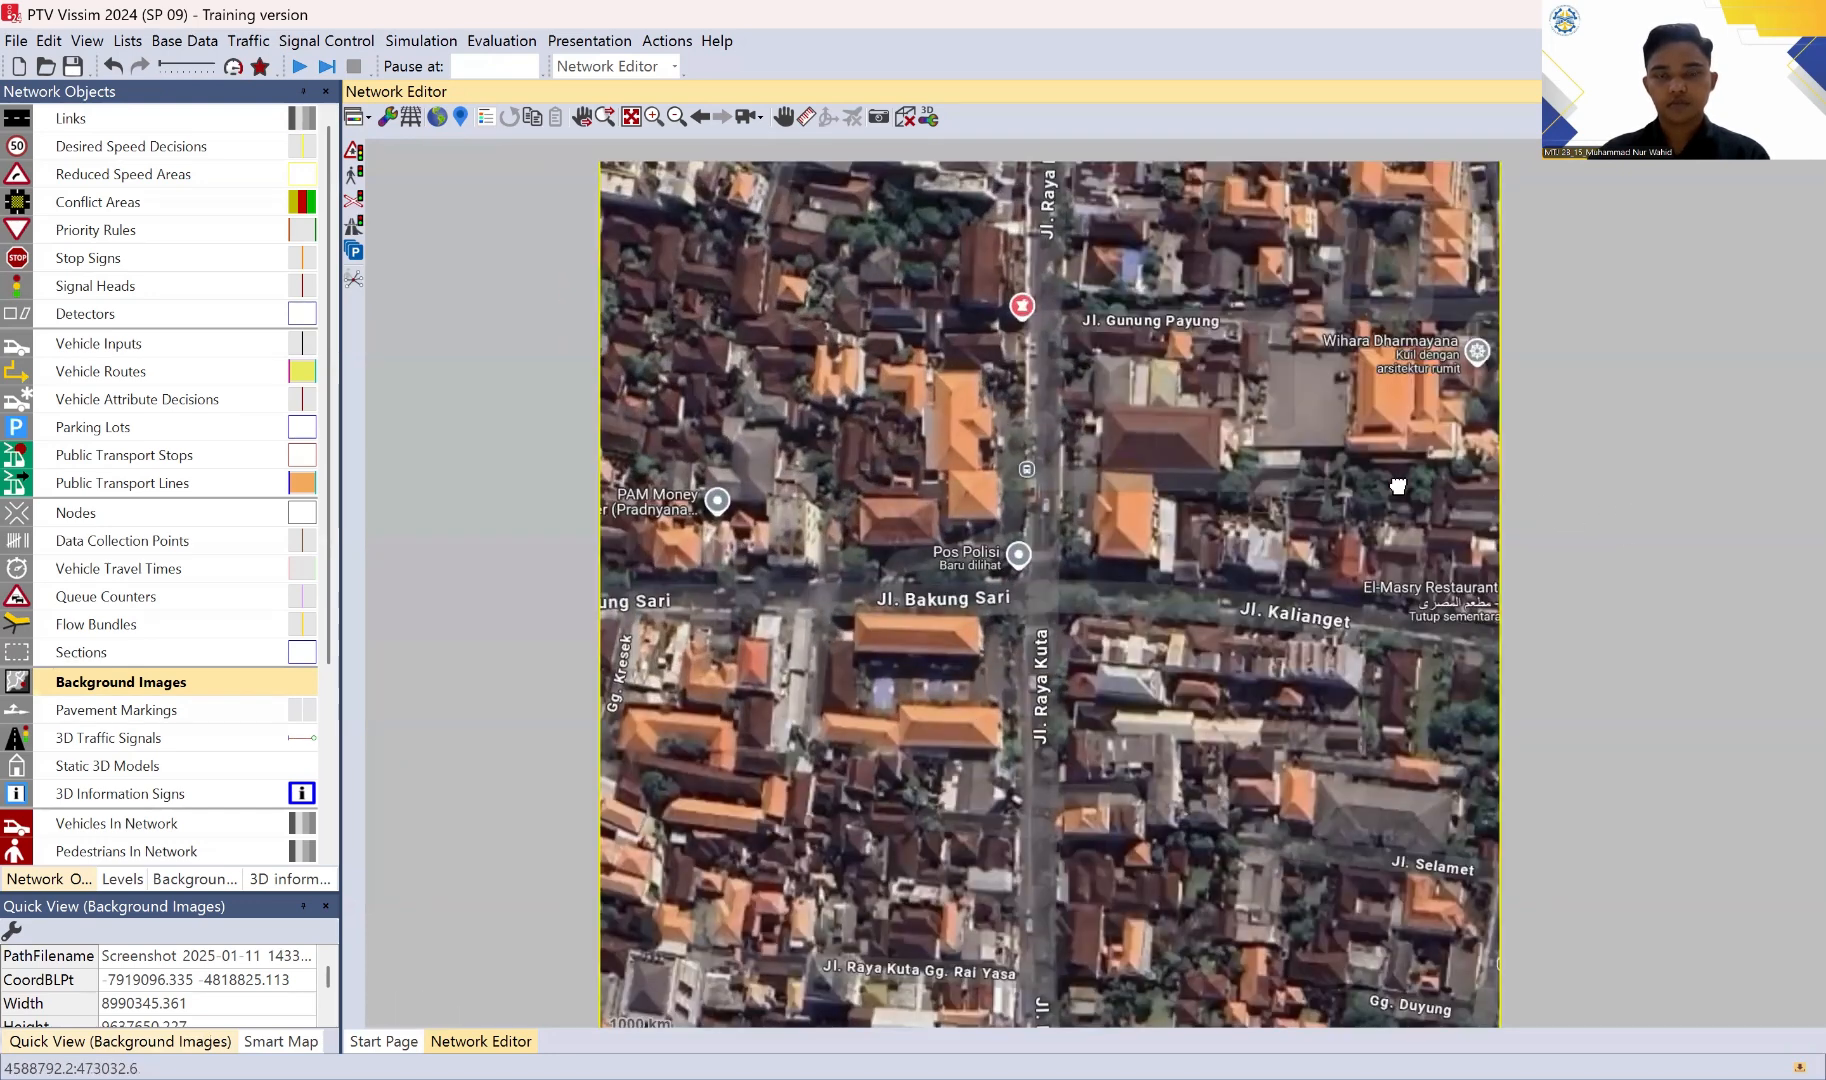
pyautogui.scroll(-1, 1407, 486)
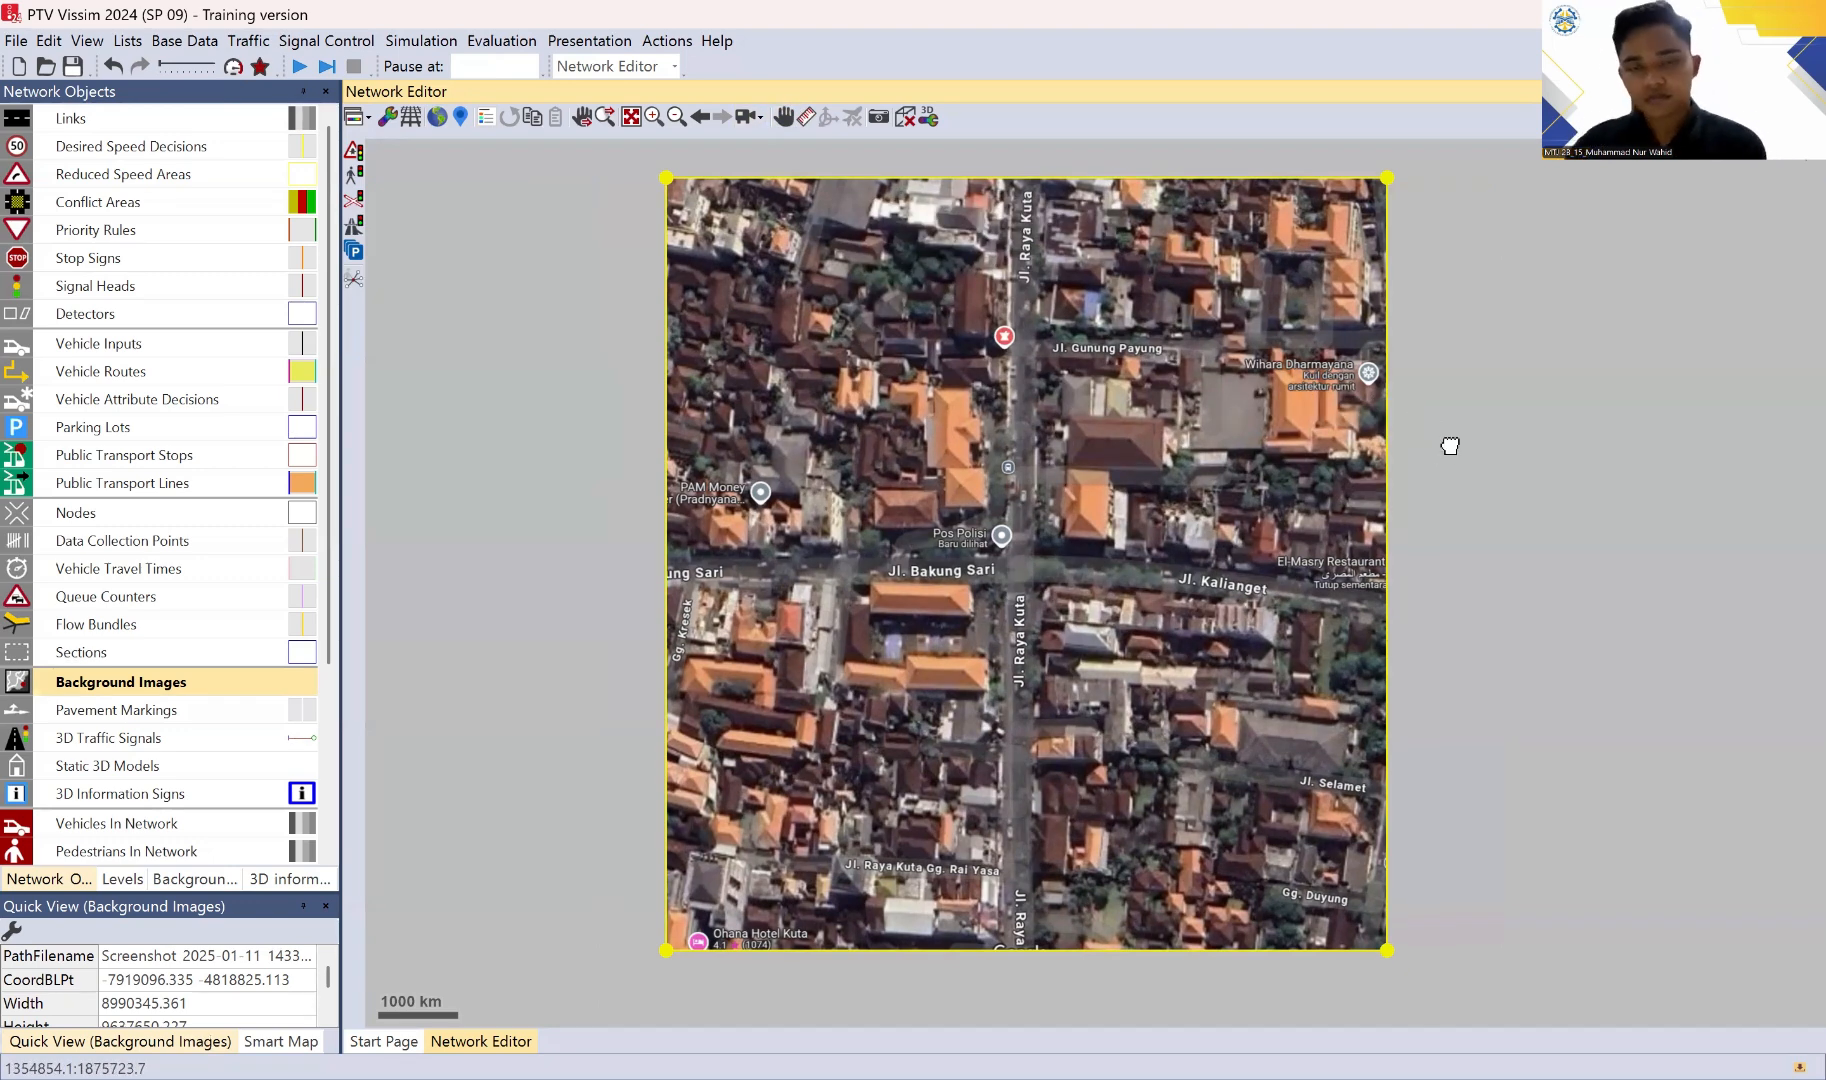
pyautogui.moveTo(1451, 447); pyautogui.dragTo(1450, 451)
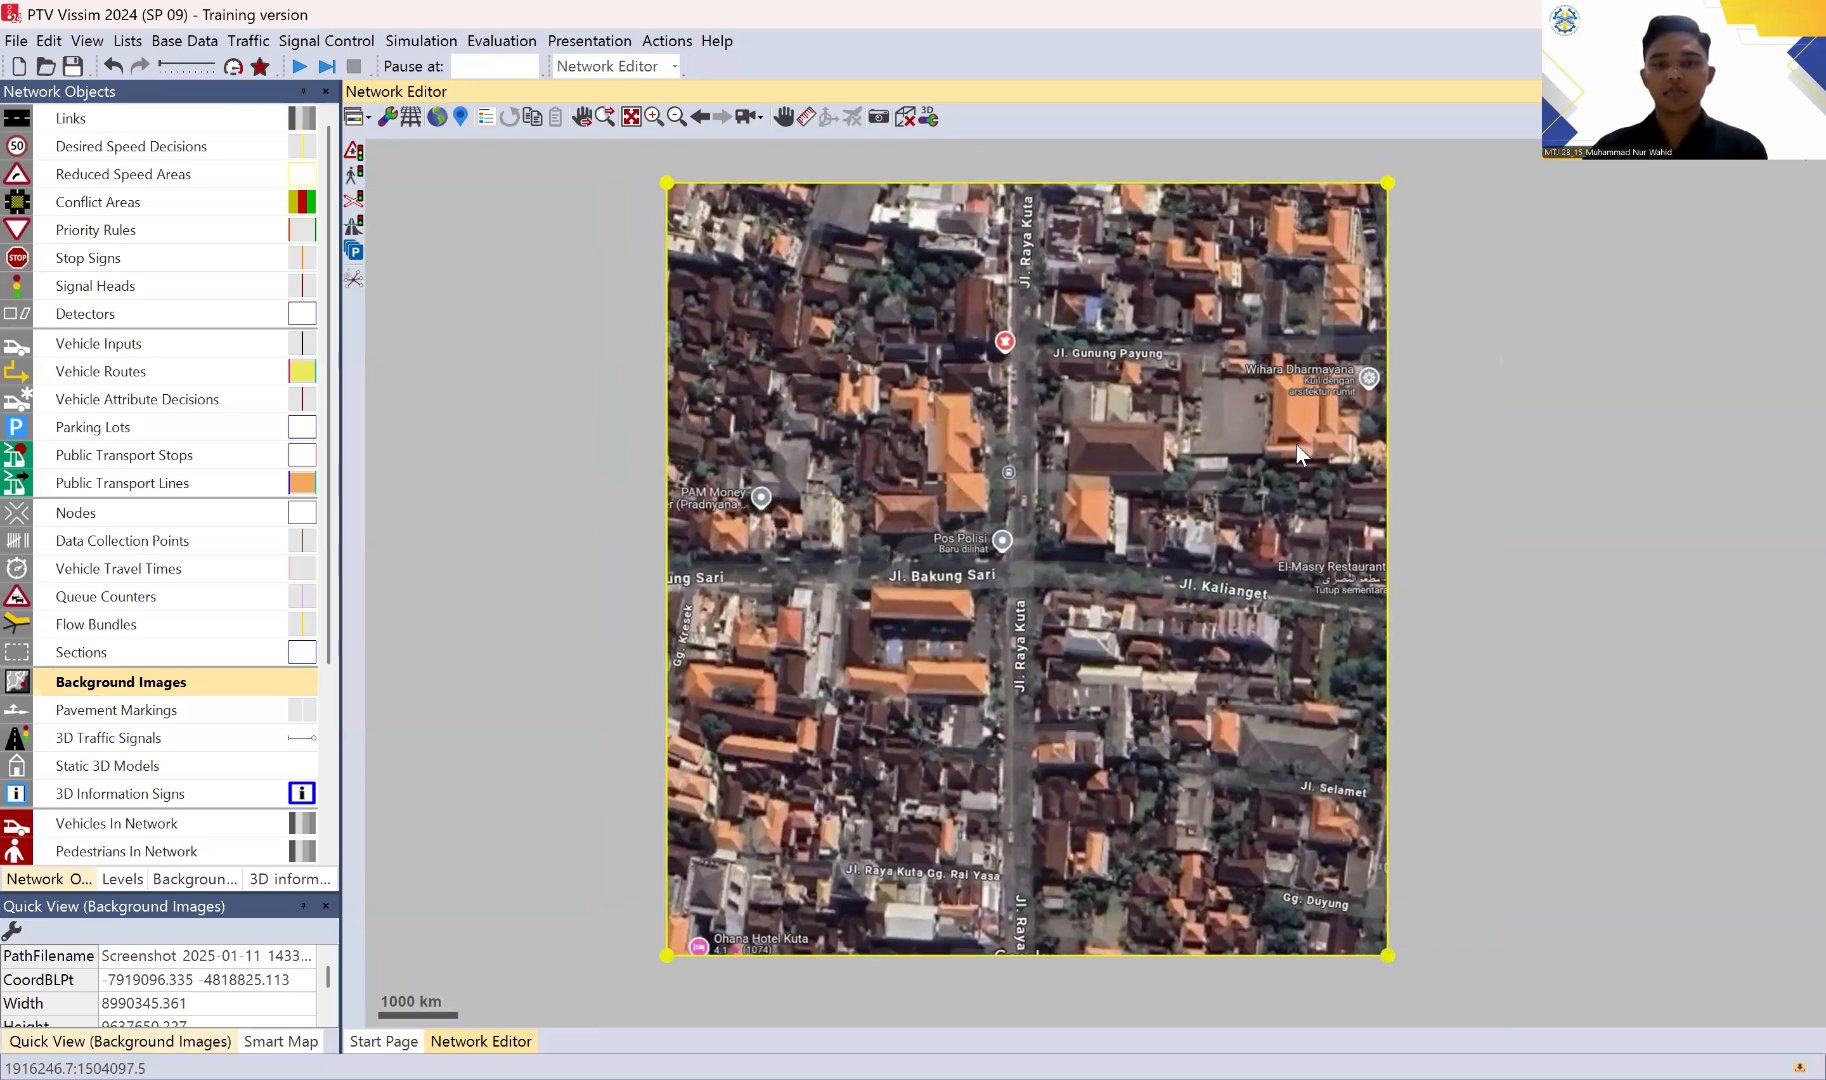
pyautogui.rightClick(1251, 412)
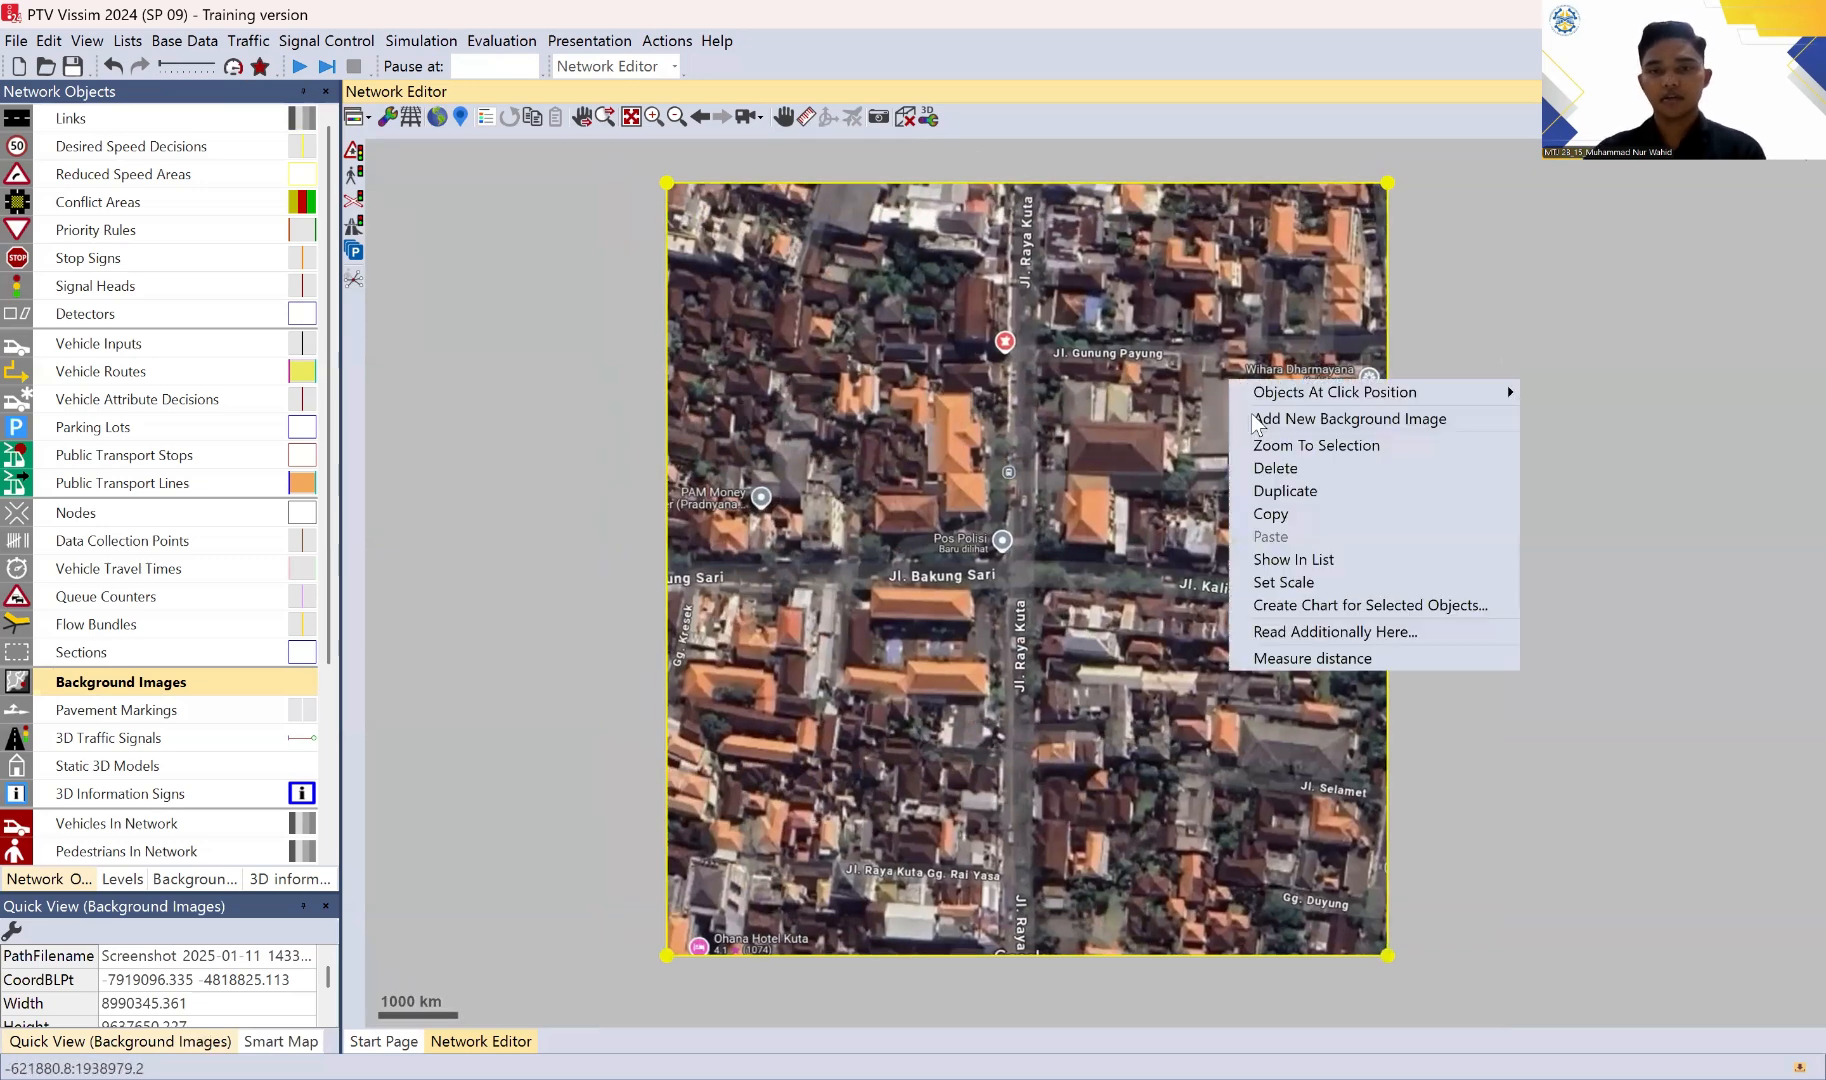
pyautogui.click(1337, 586)
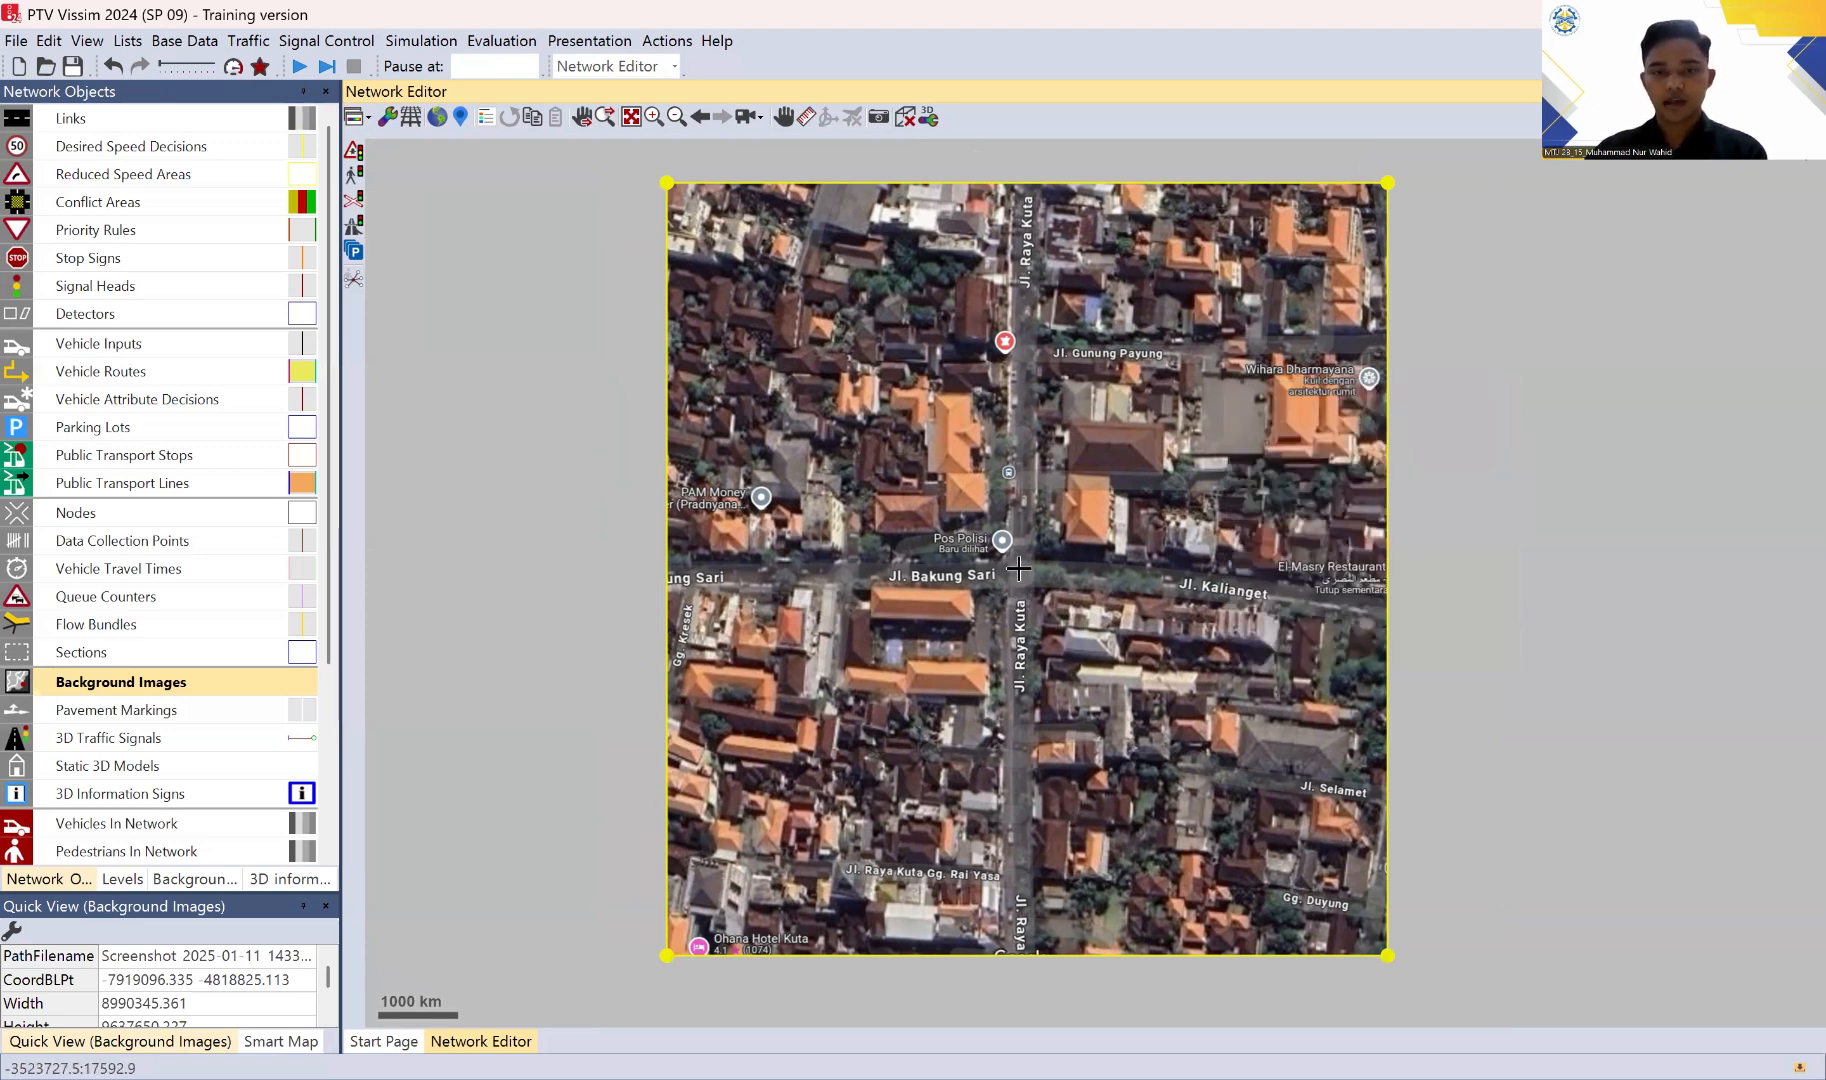
pyautogui.moveTo(1019, 568); pyautogui.dragTo(1379, 599)
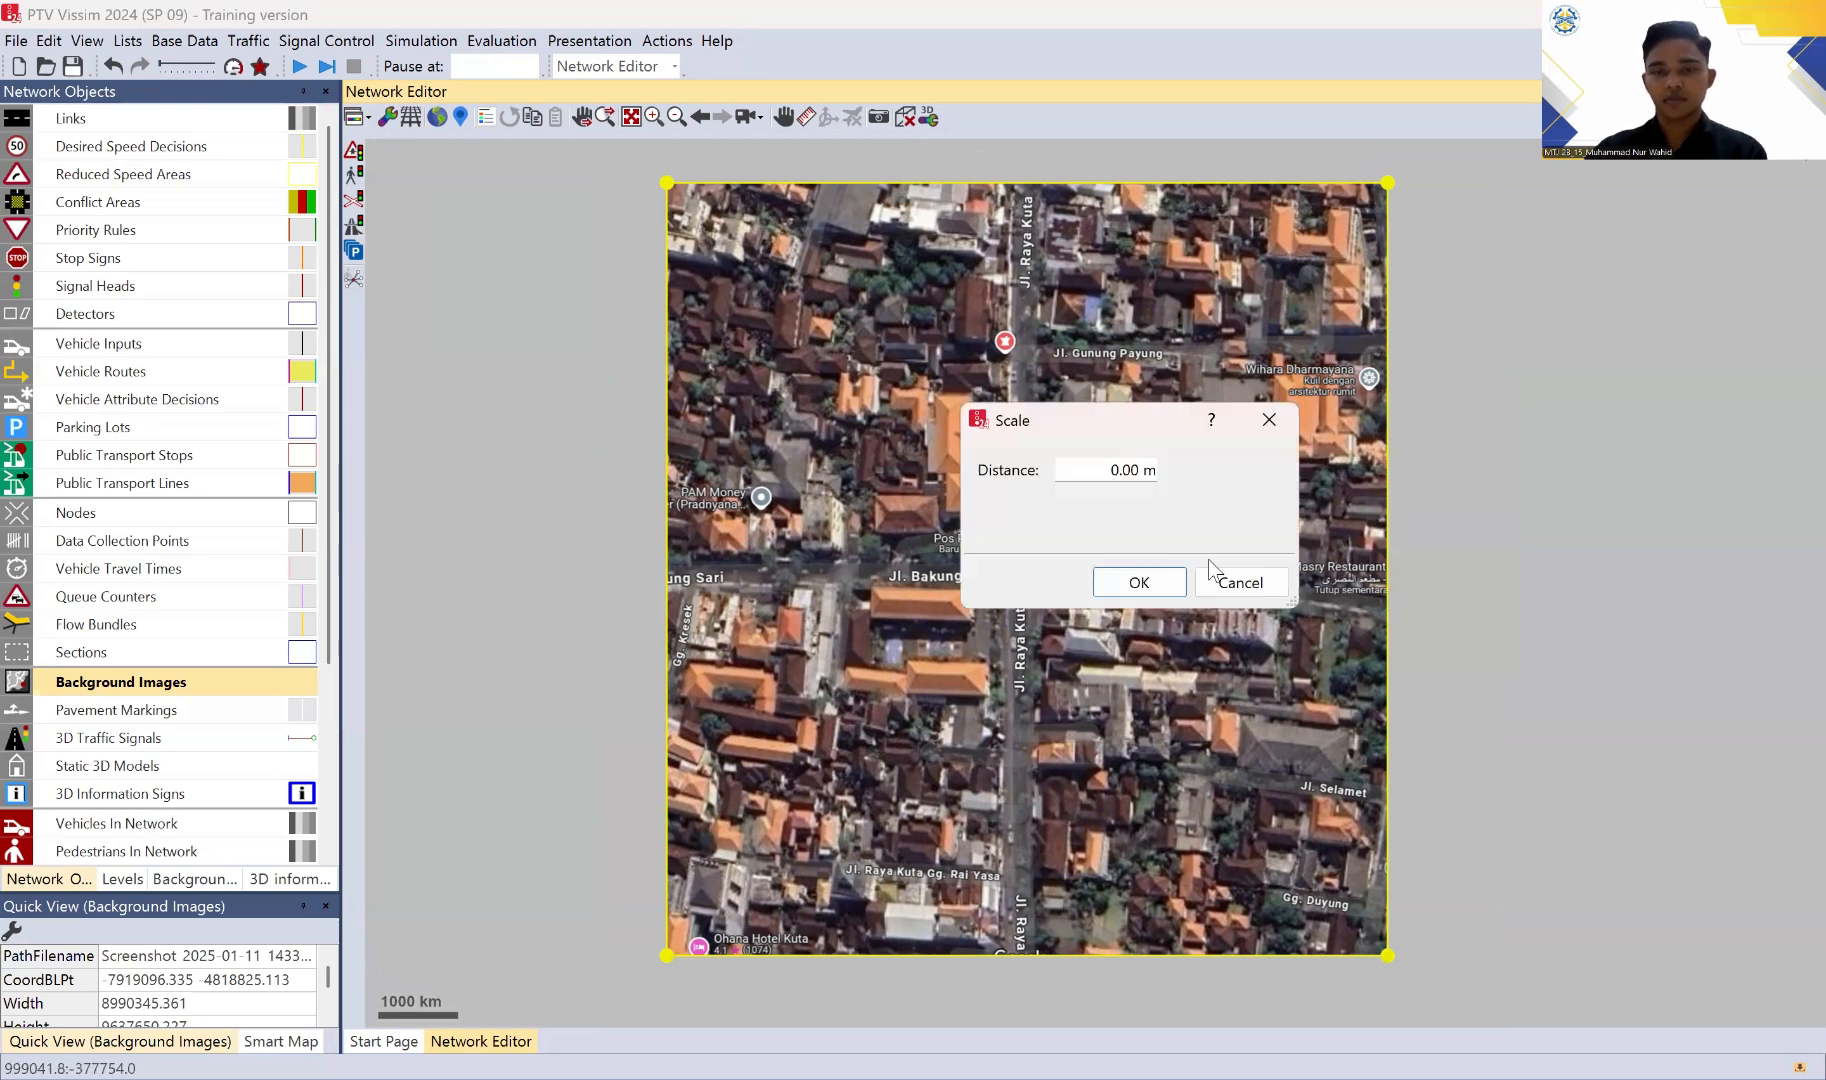
pyautogui.click(1121, 471)
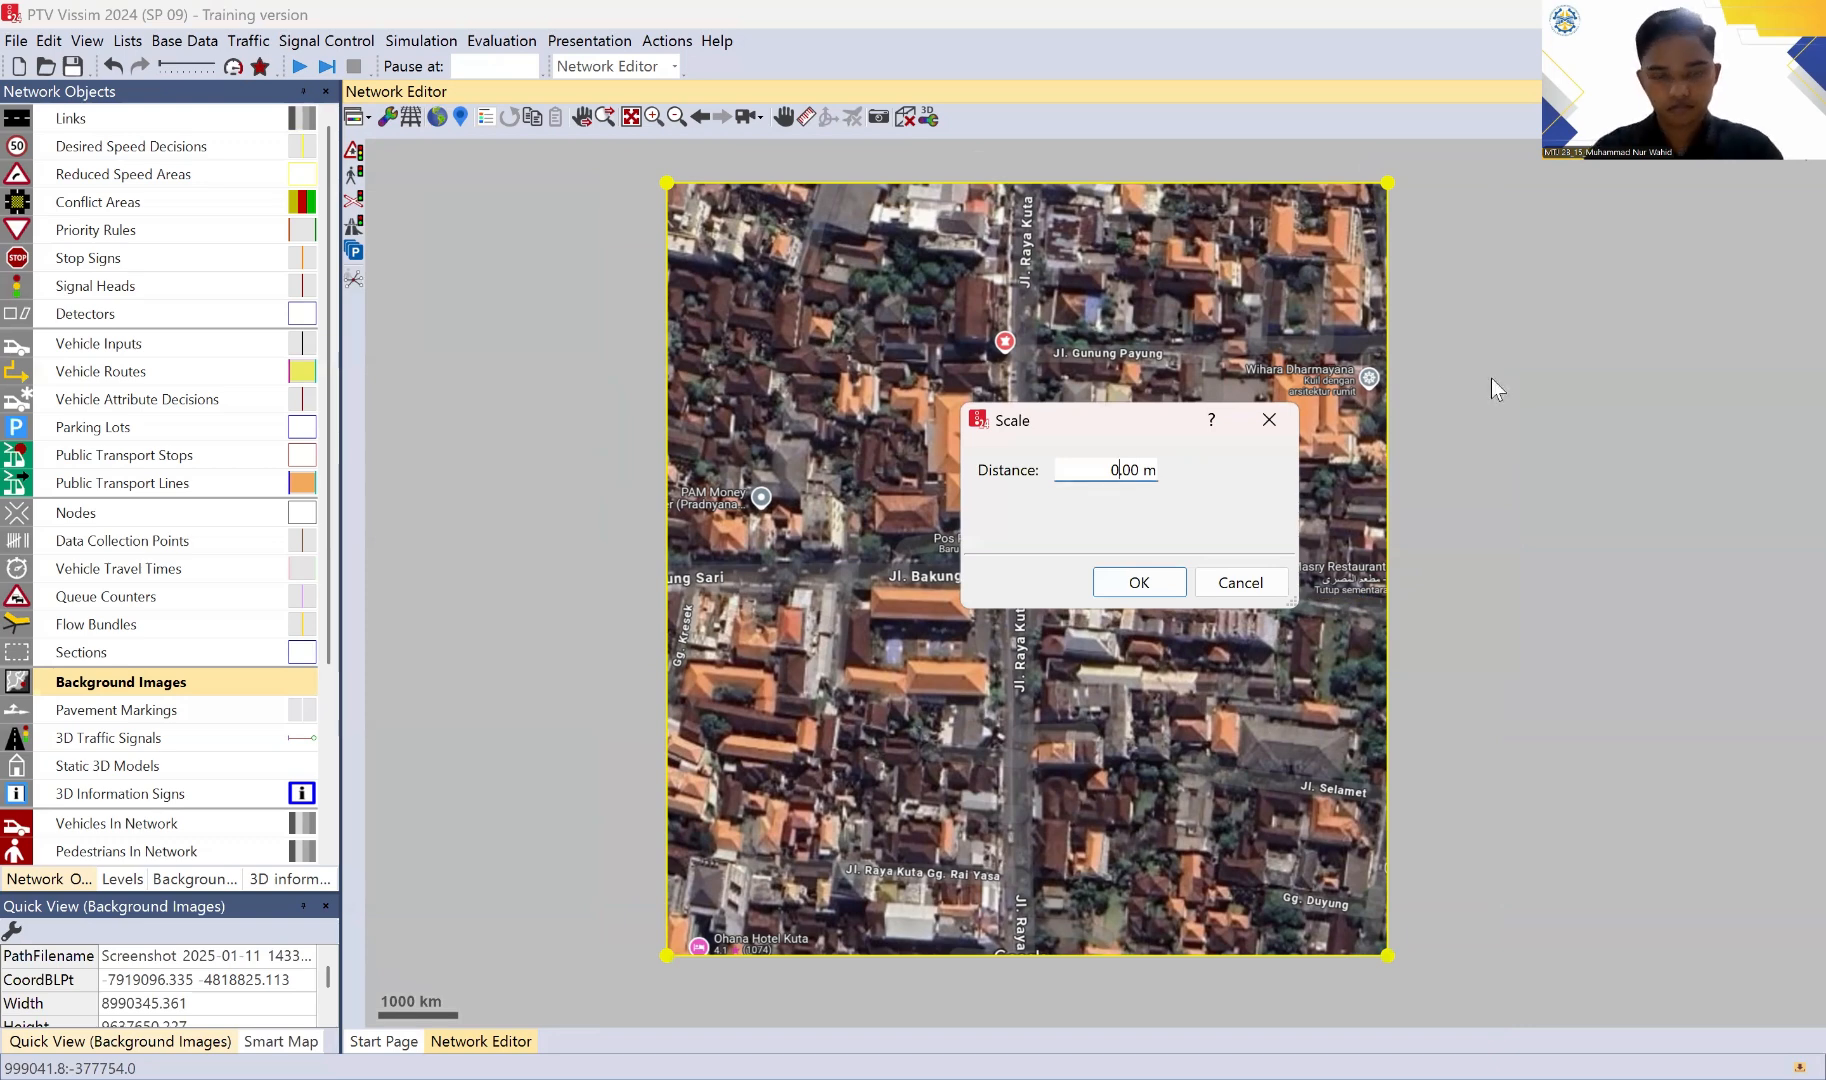
pyautogui.write('1')
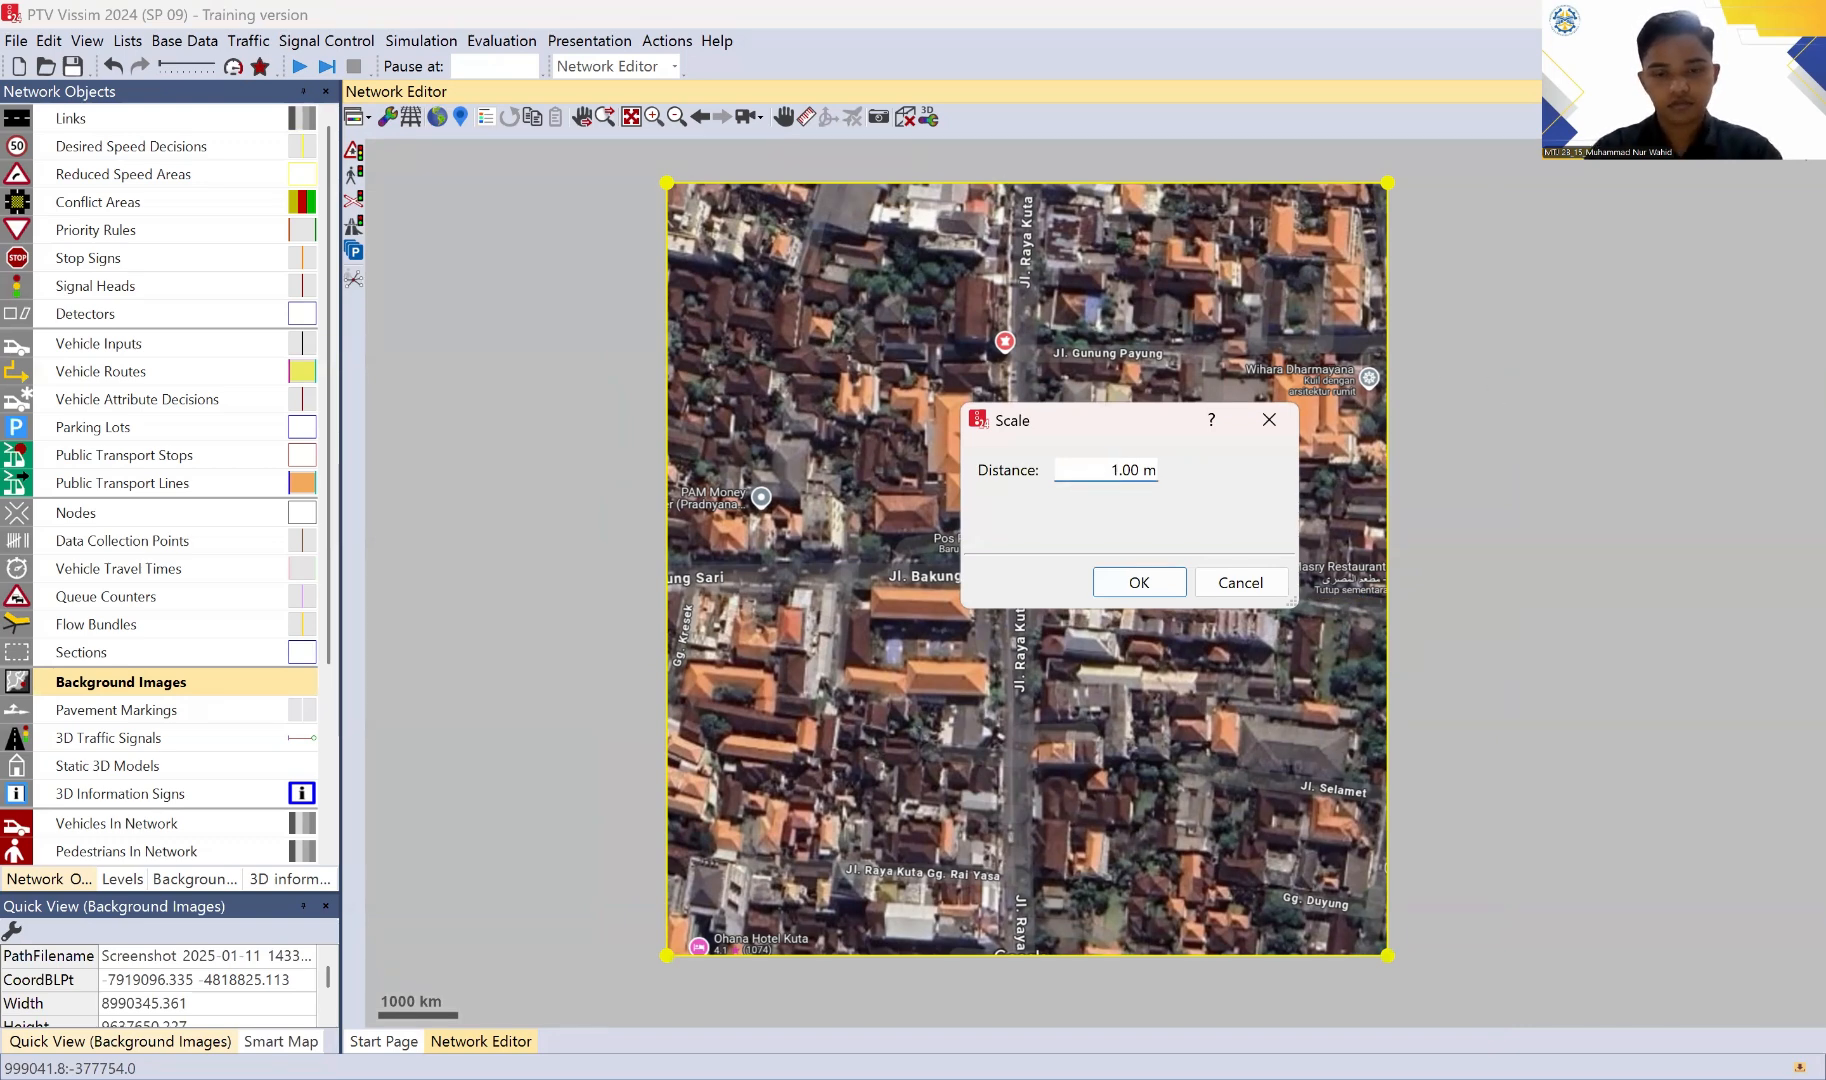
pyautogui.write('50')
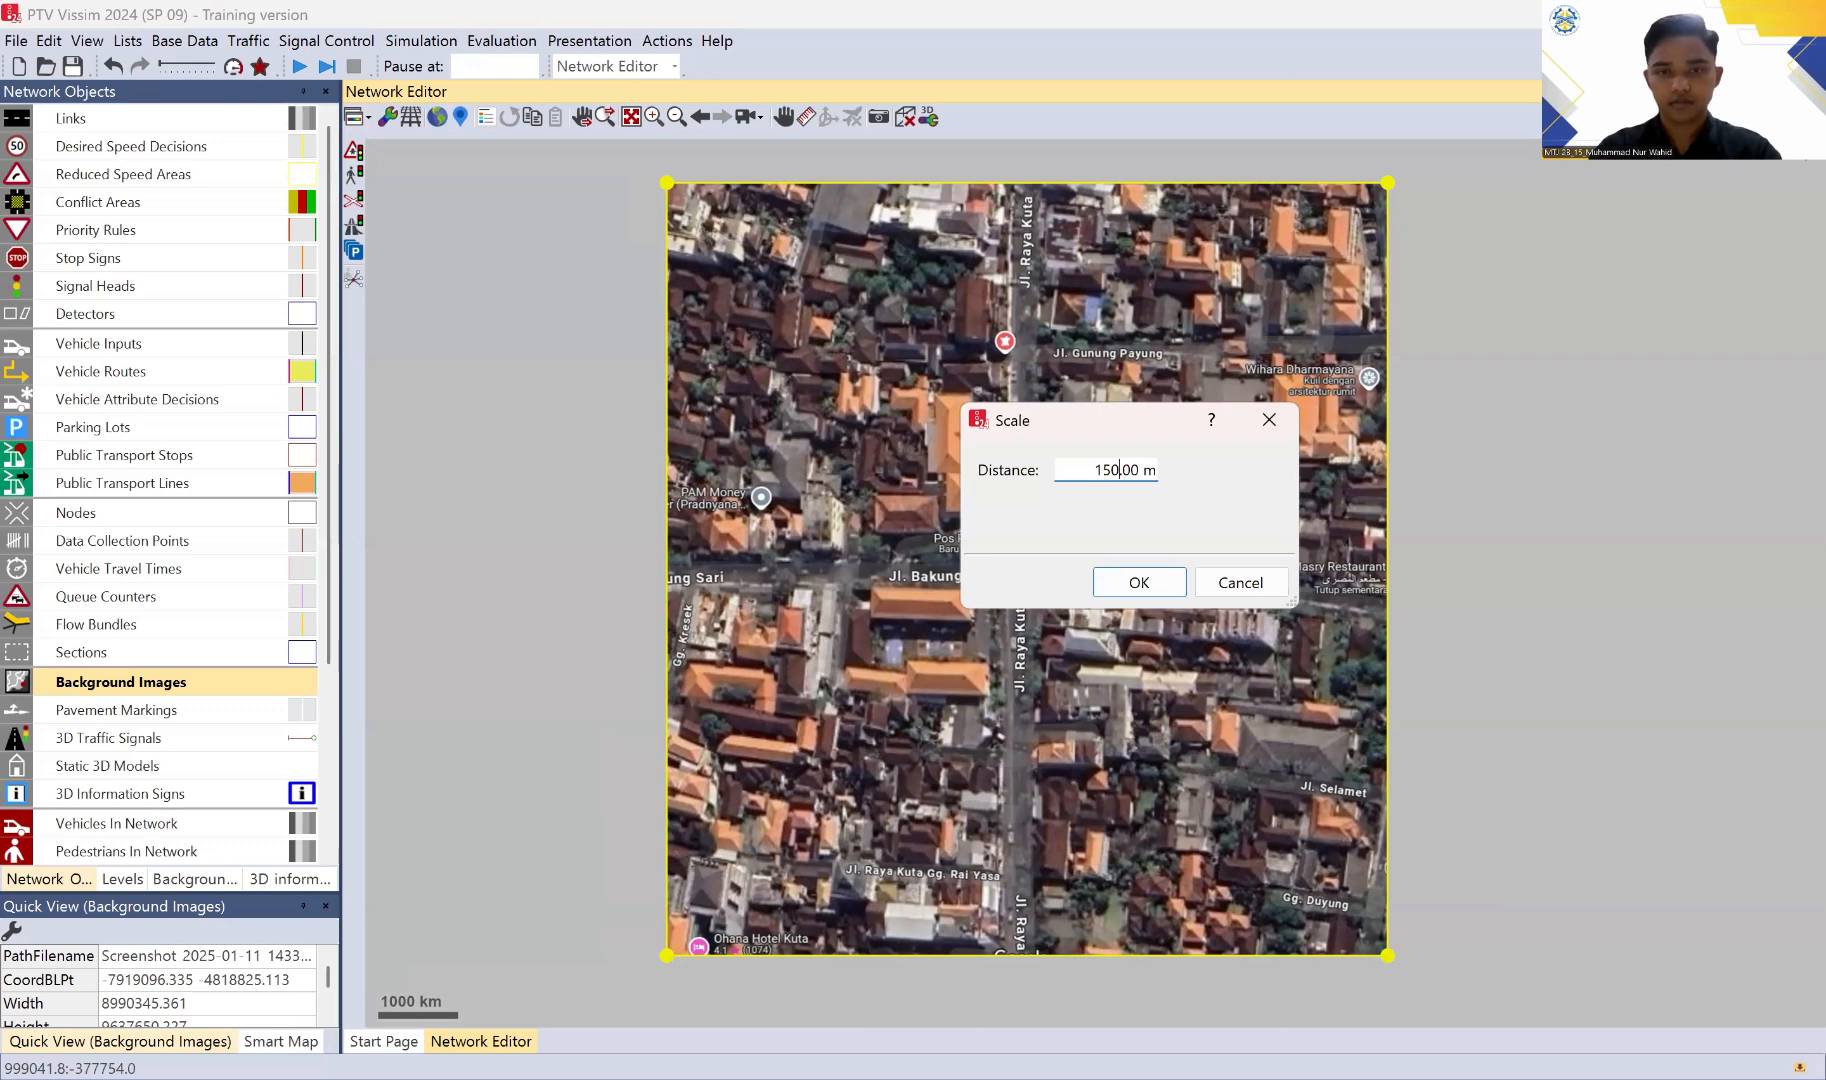
pyautogui.press('Return')
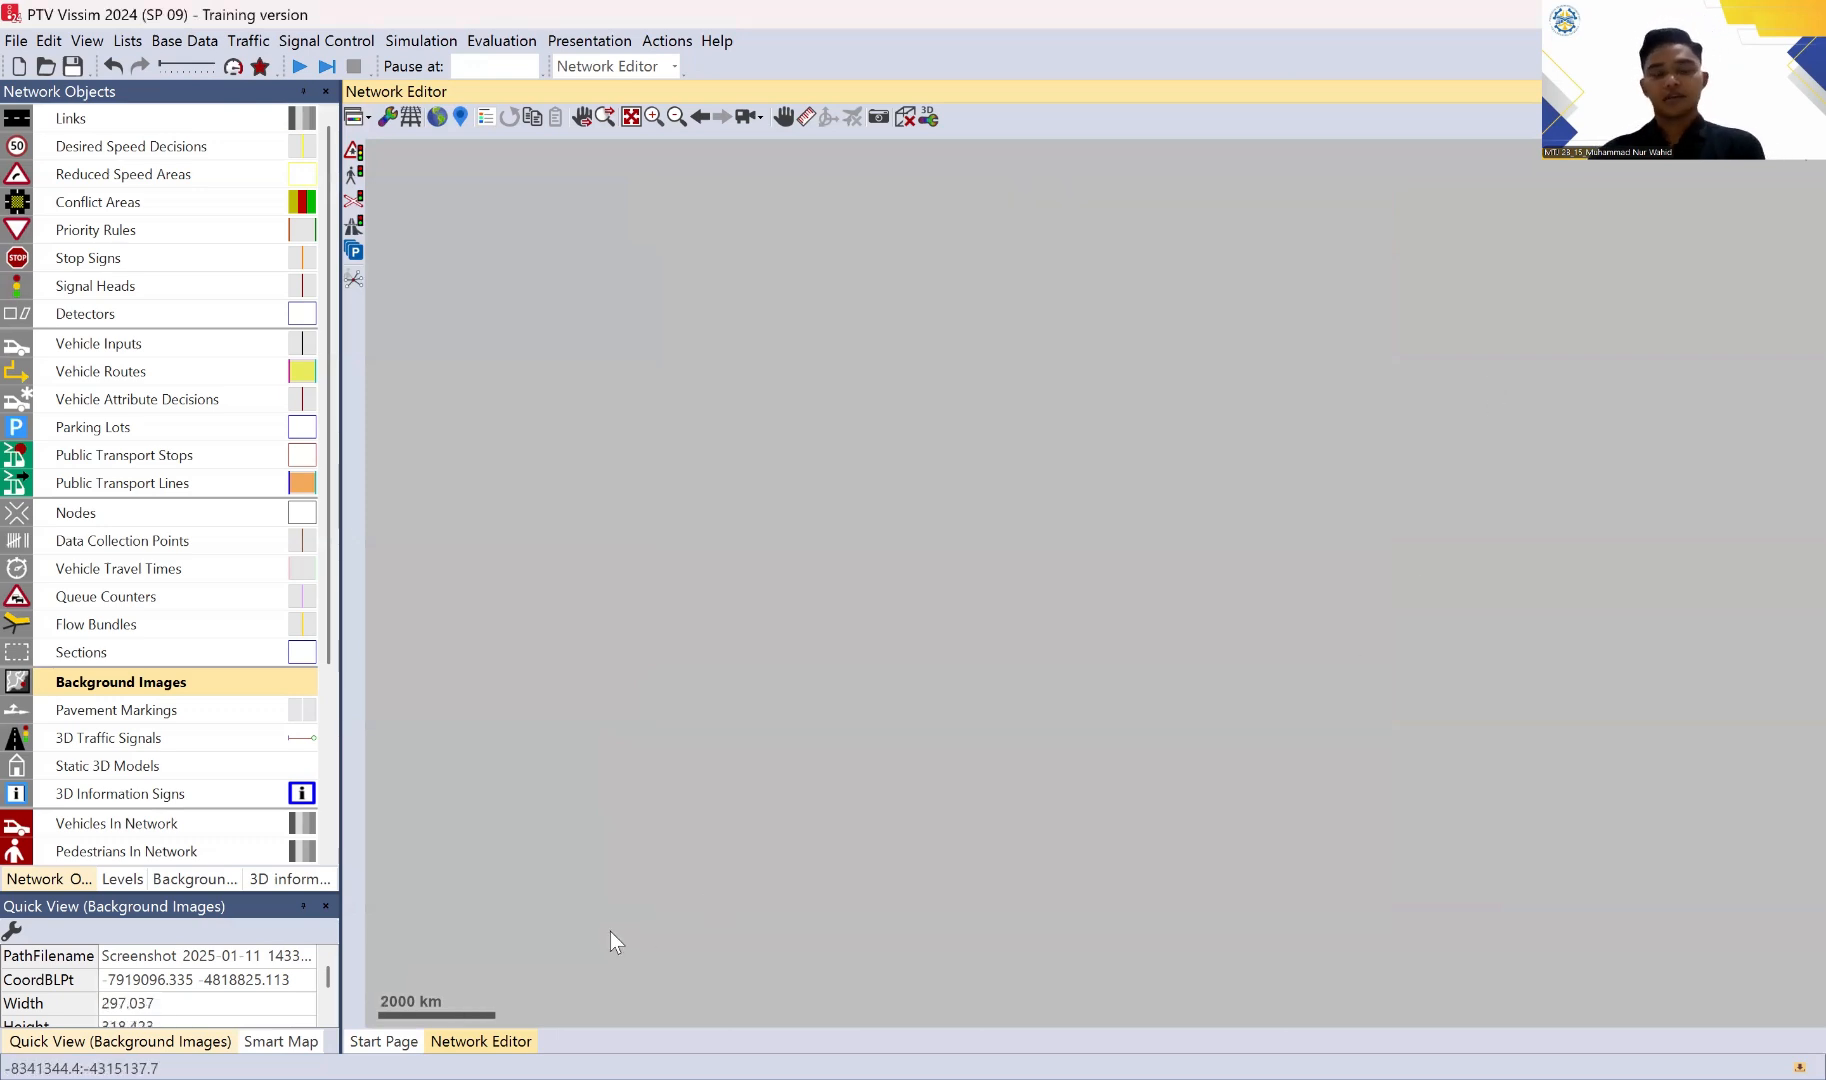
pyautogui.click(632, 118)
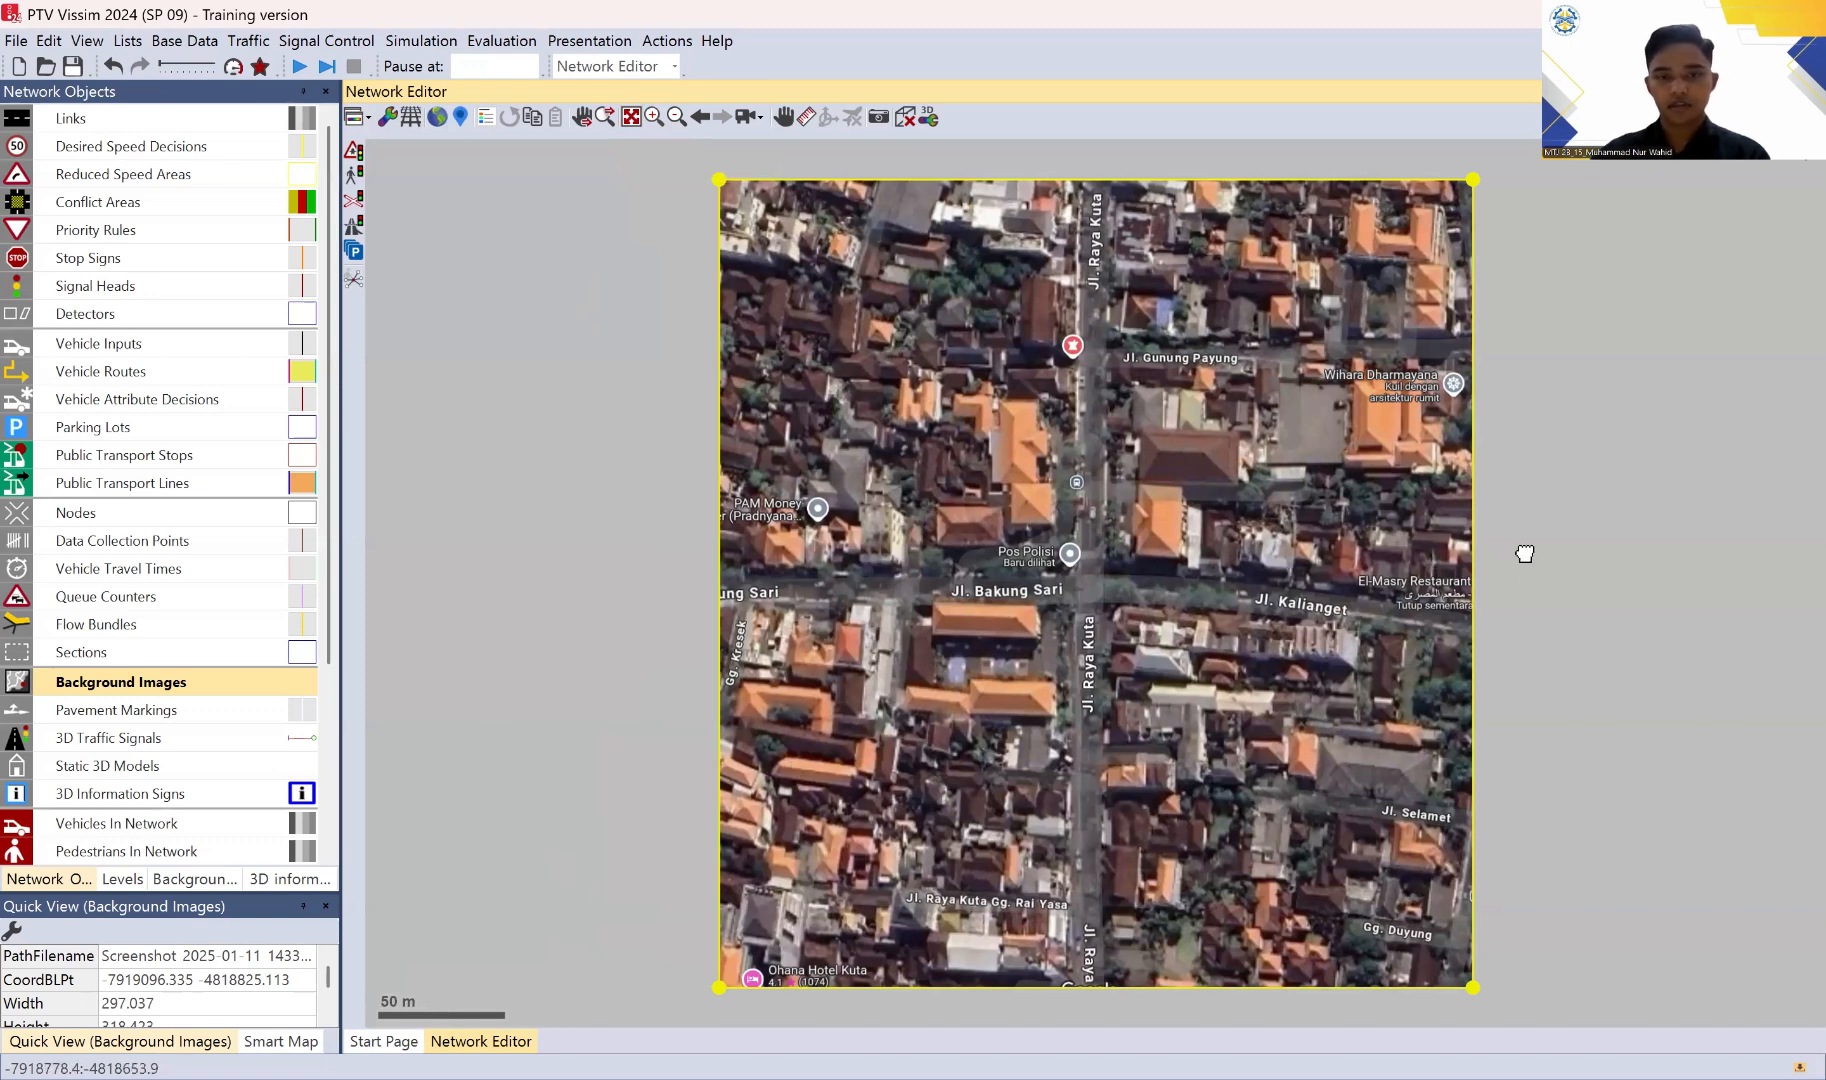
pyautogui.moveTo(1524, 553); pyautogui.dragTo(1525, 550)
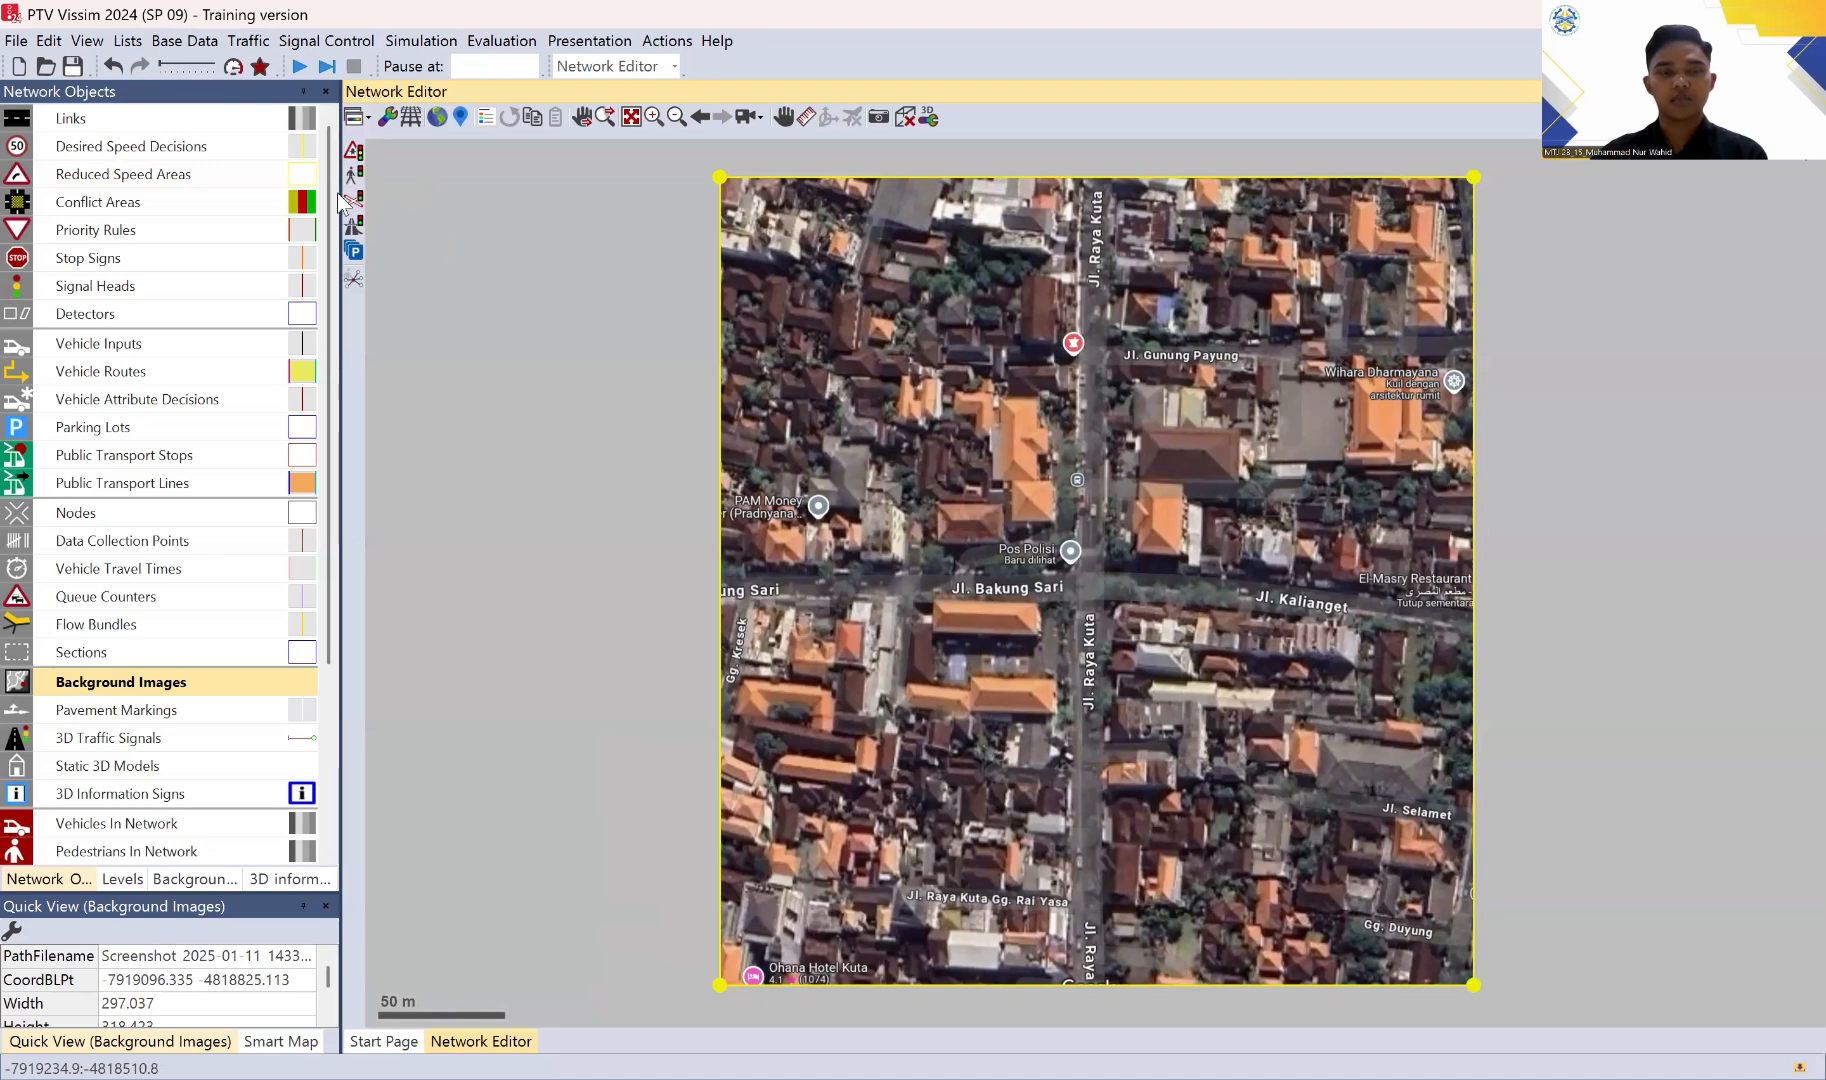
pyautogui.click(150, 120)
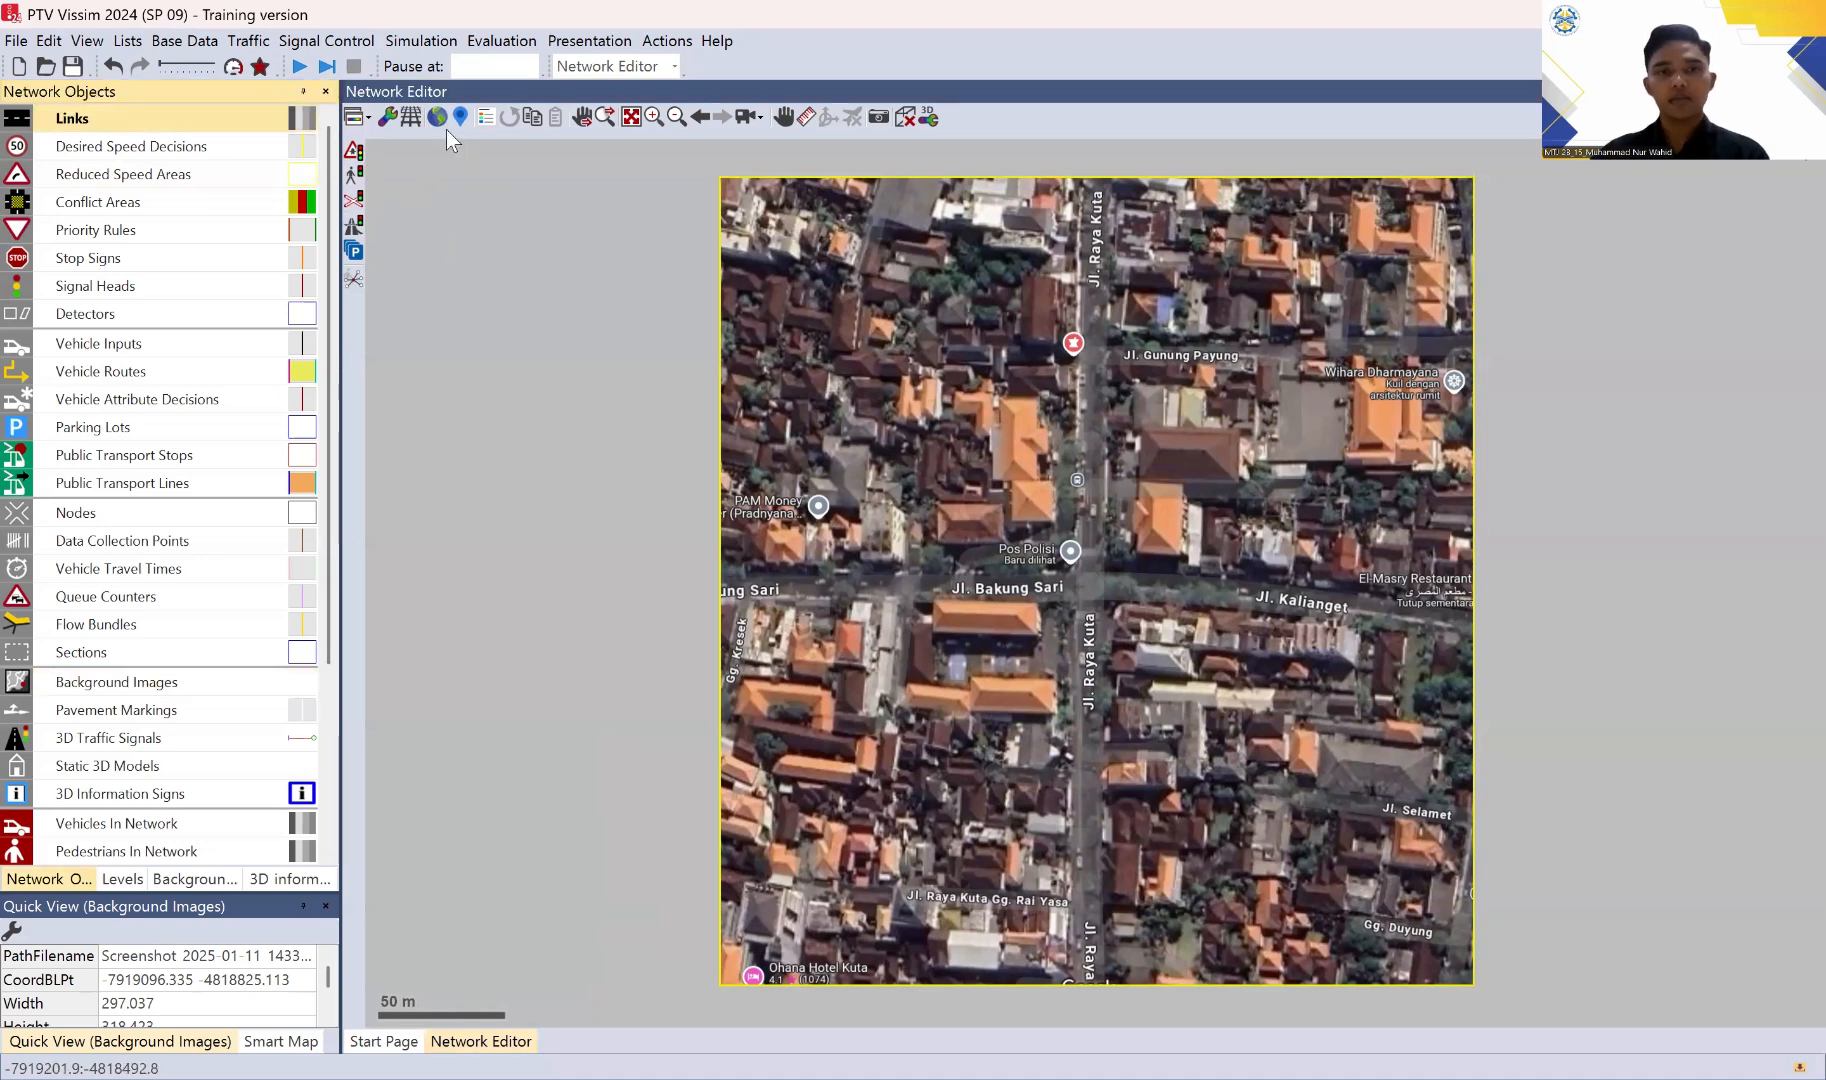
pyautogui.click(195, 879)
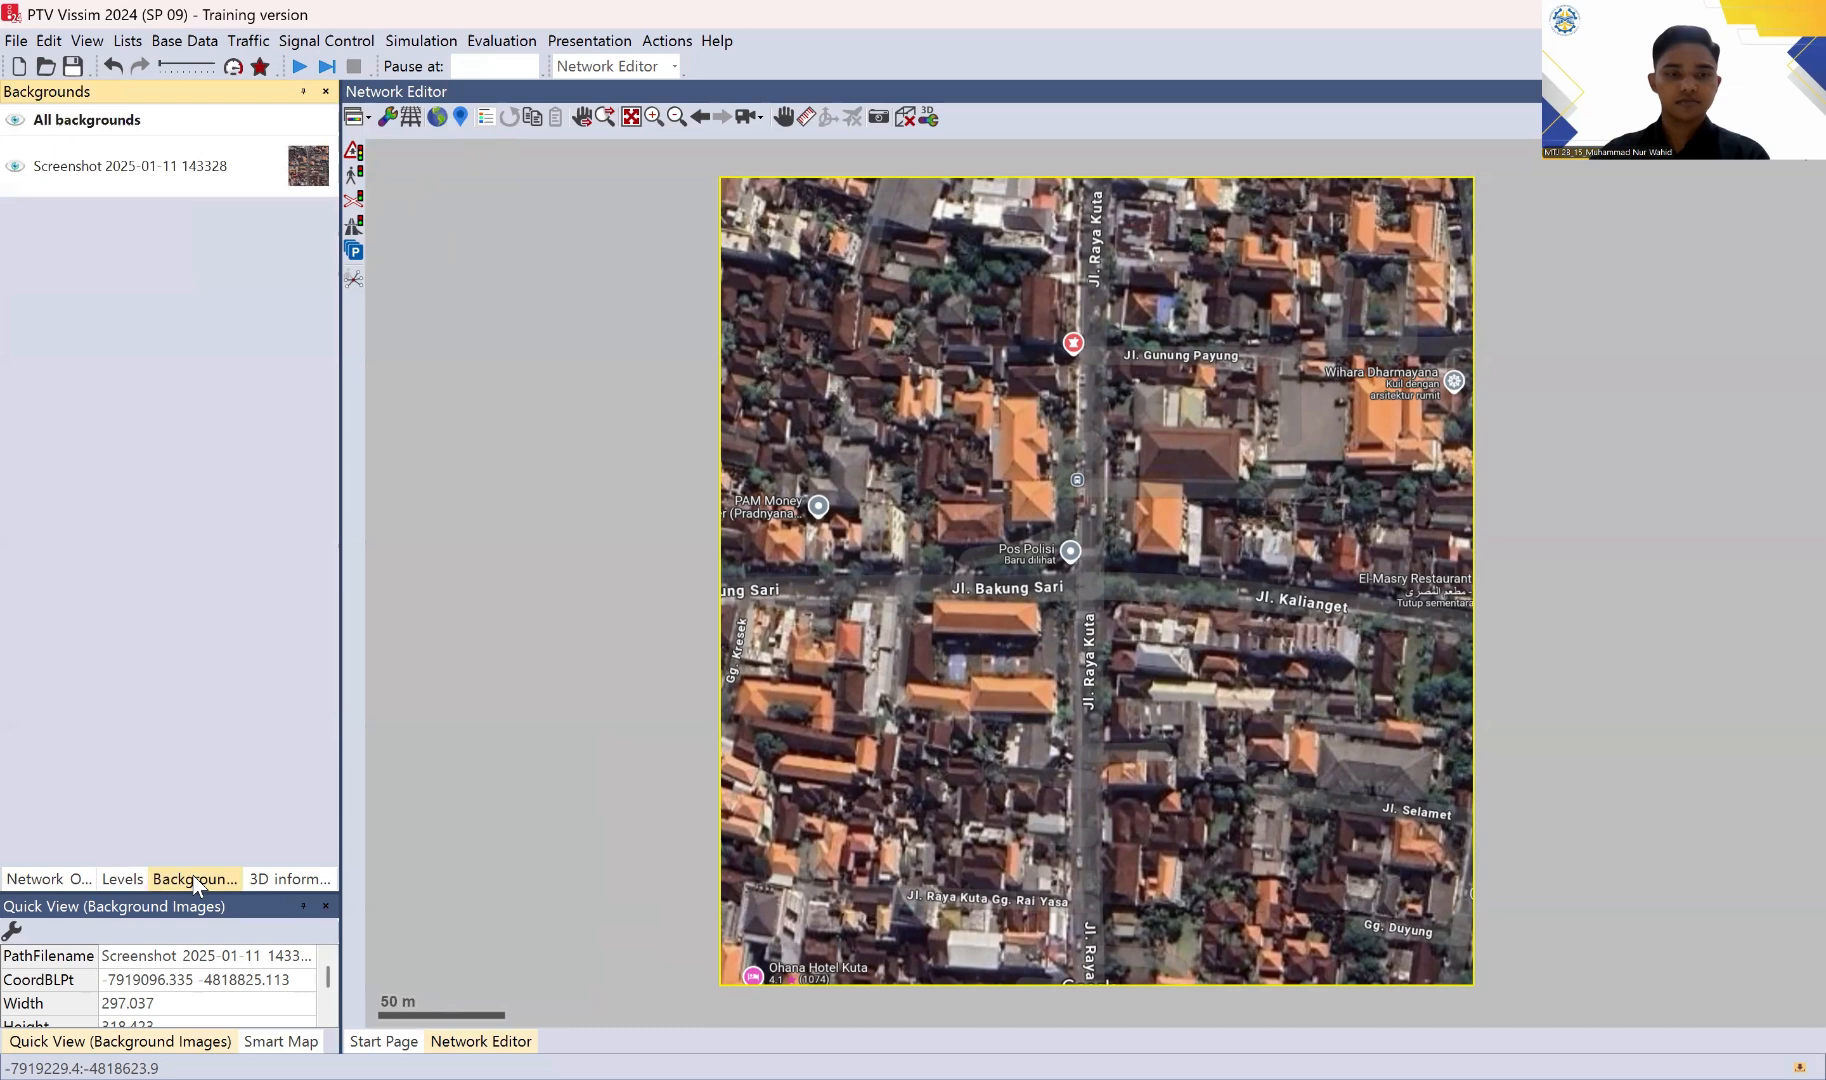
pyautogui.click(16, 172)
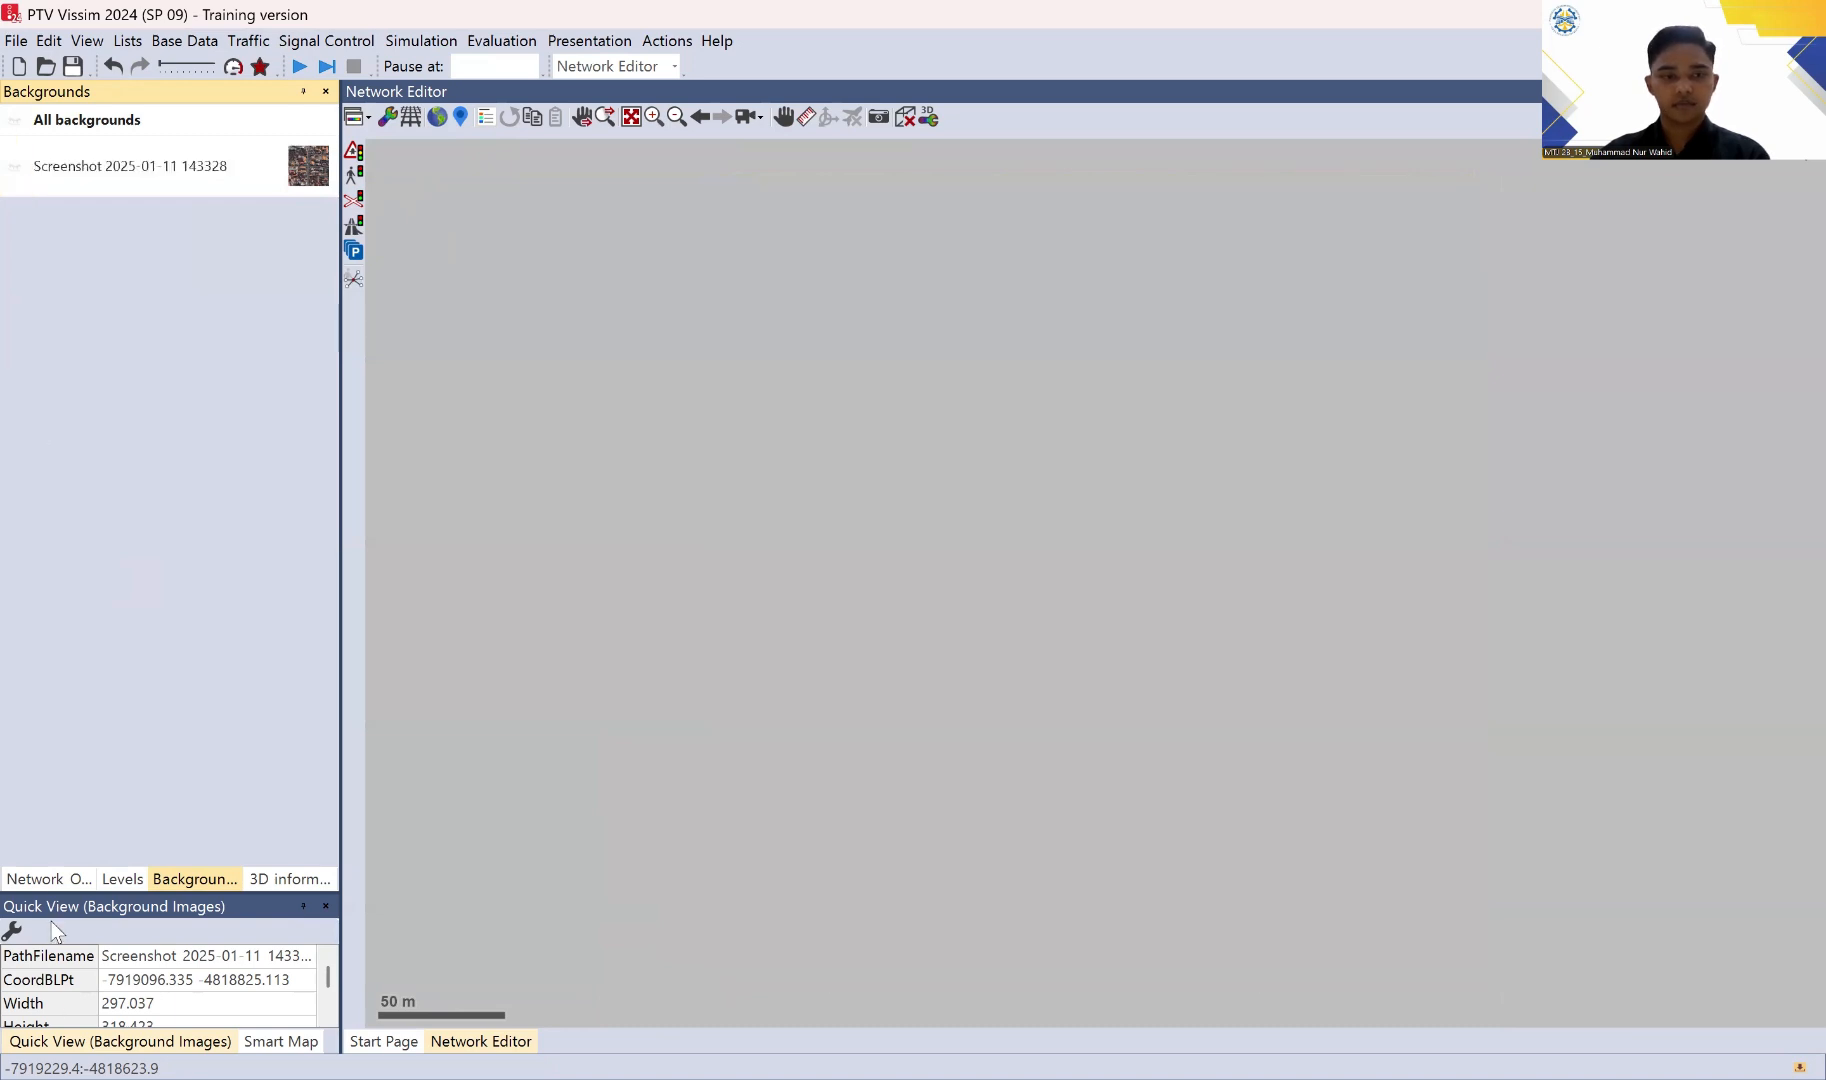
pyautogui.click(43, 886)
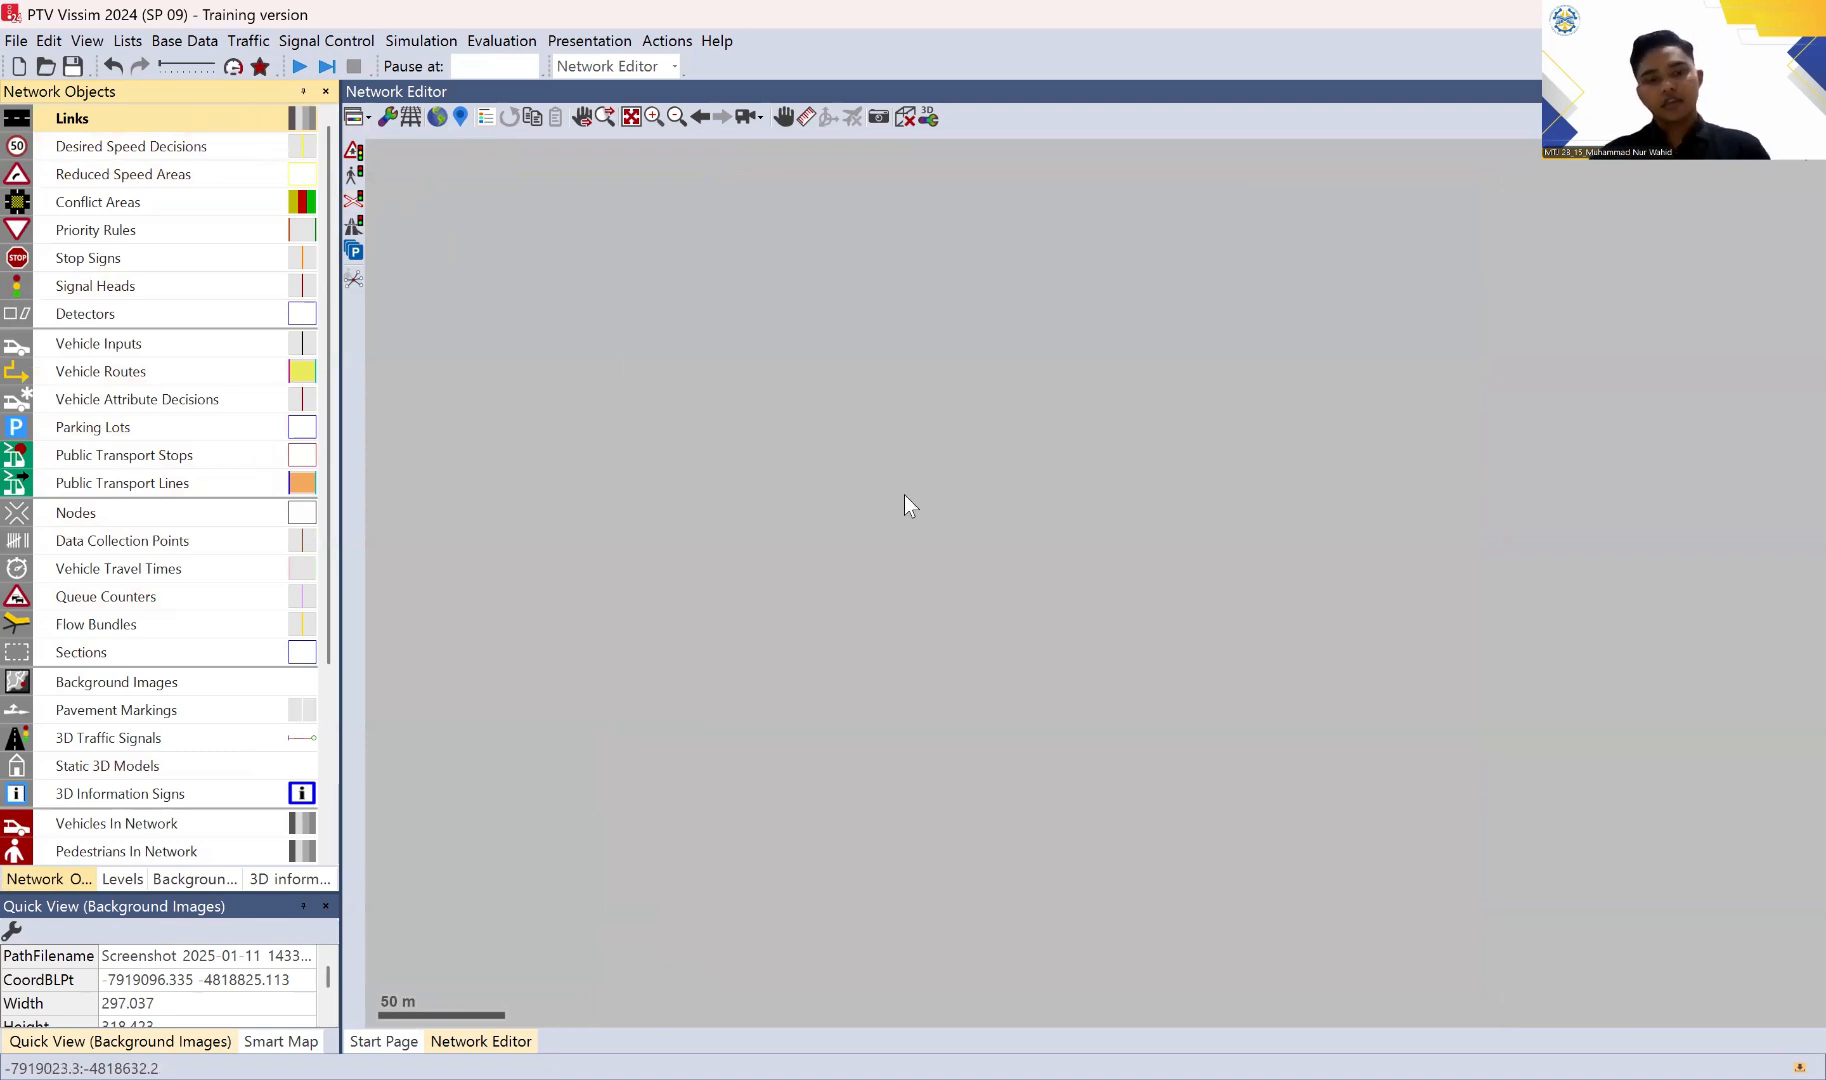
# Step: Draw a roughly horizontal link about 84 m long in the empty network area and give it 2 lanes
pyautogui.click(872, 499)
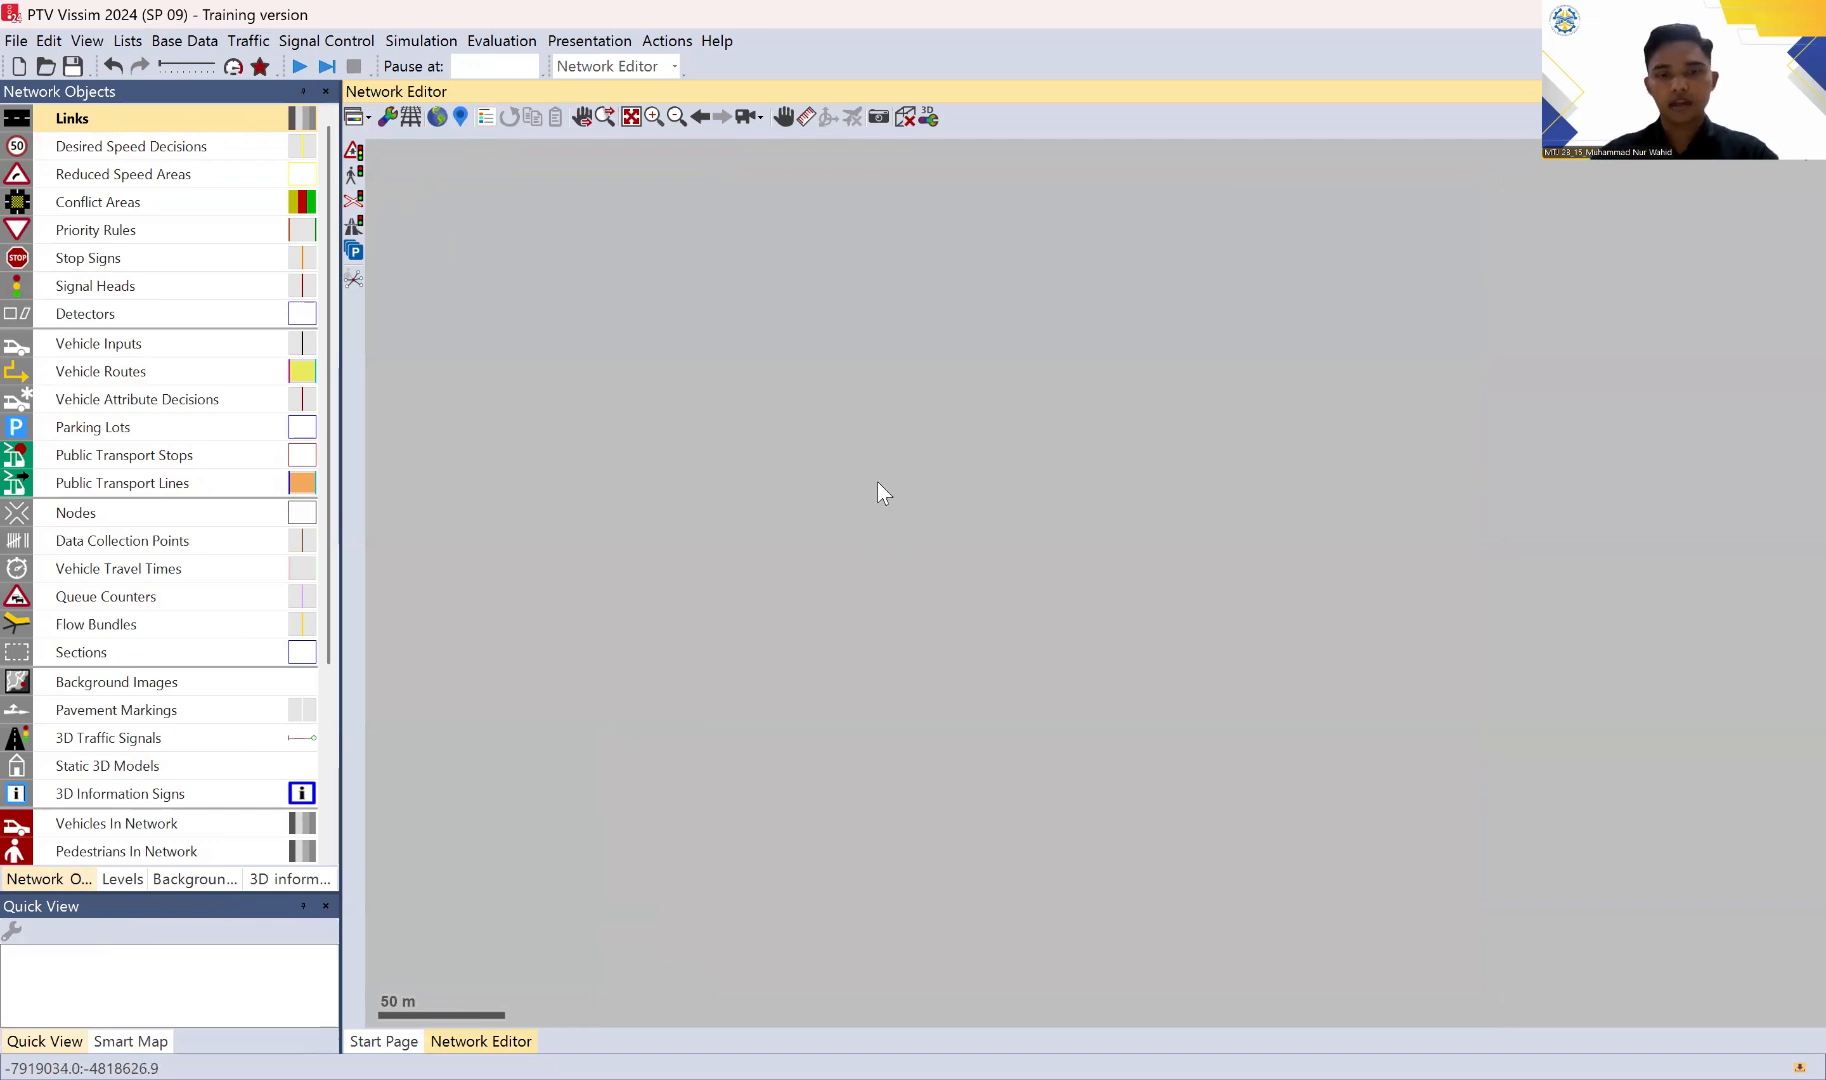
pyautogui.moveTo(877, 481)
pyautogui.mouseDown()
pyautogui.moveTo(1168, 482)
pyautogui.moveTo(1092, 487)
pyautogui.mouseUp()
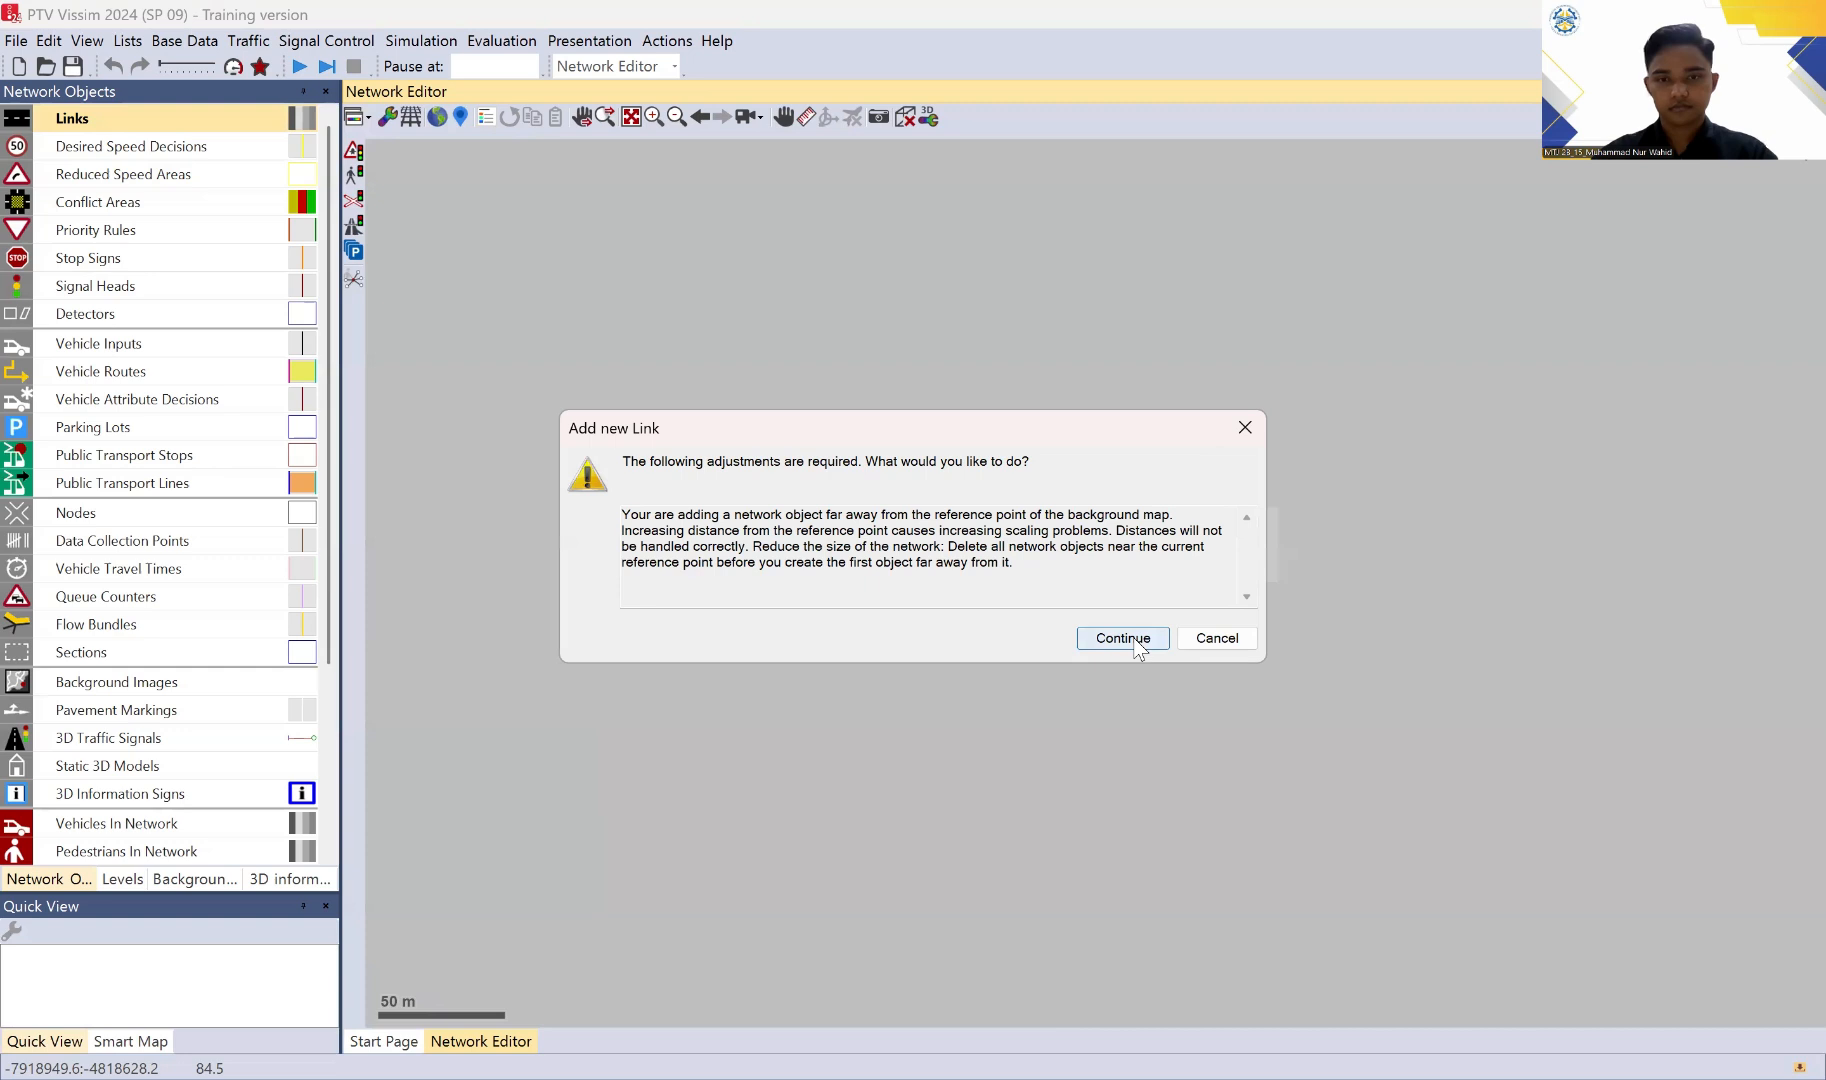
pyautogui.click(1137, 648)
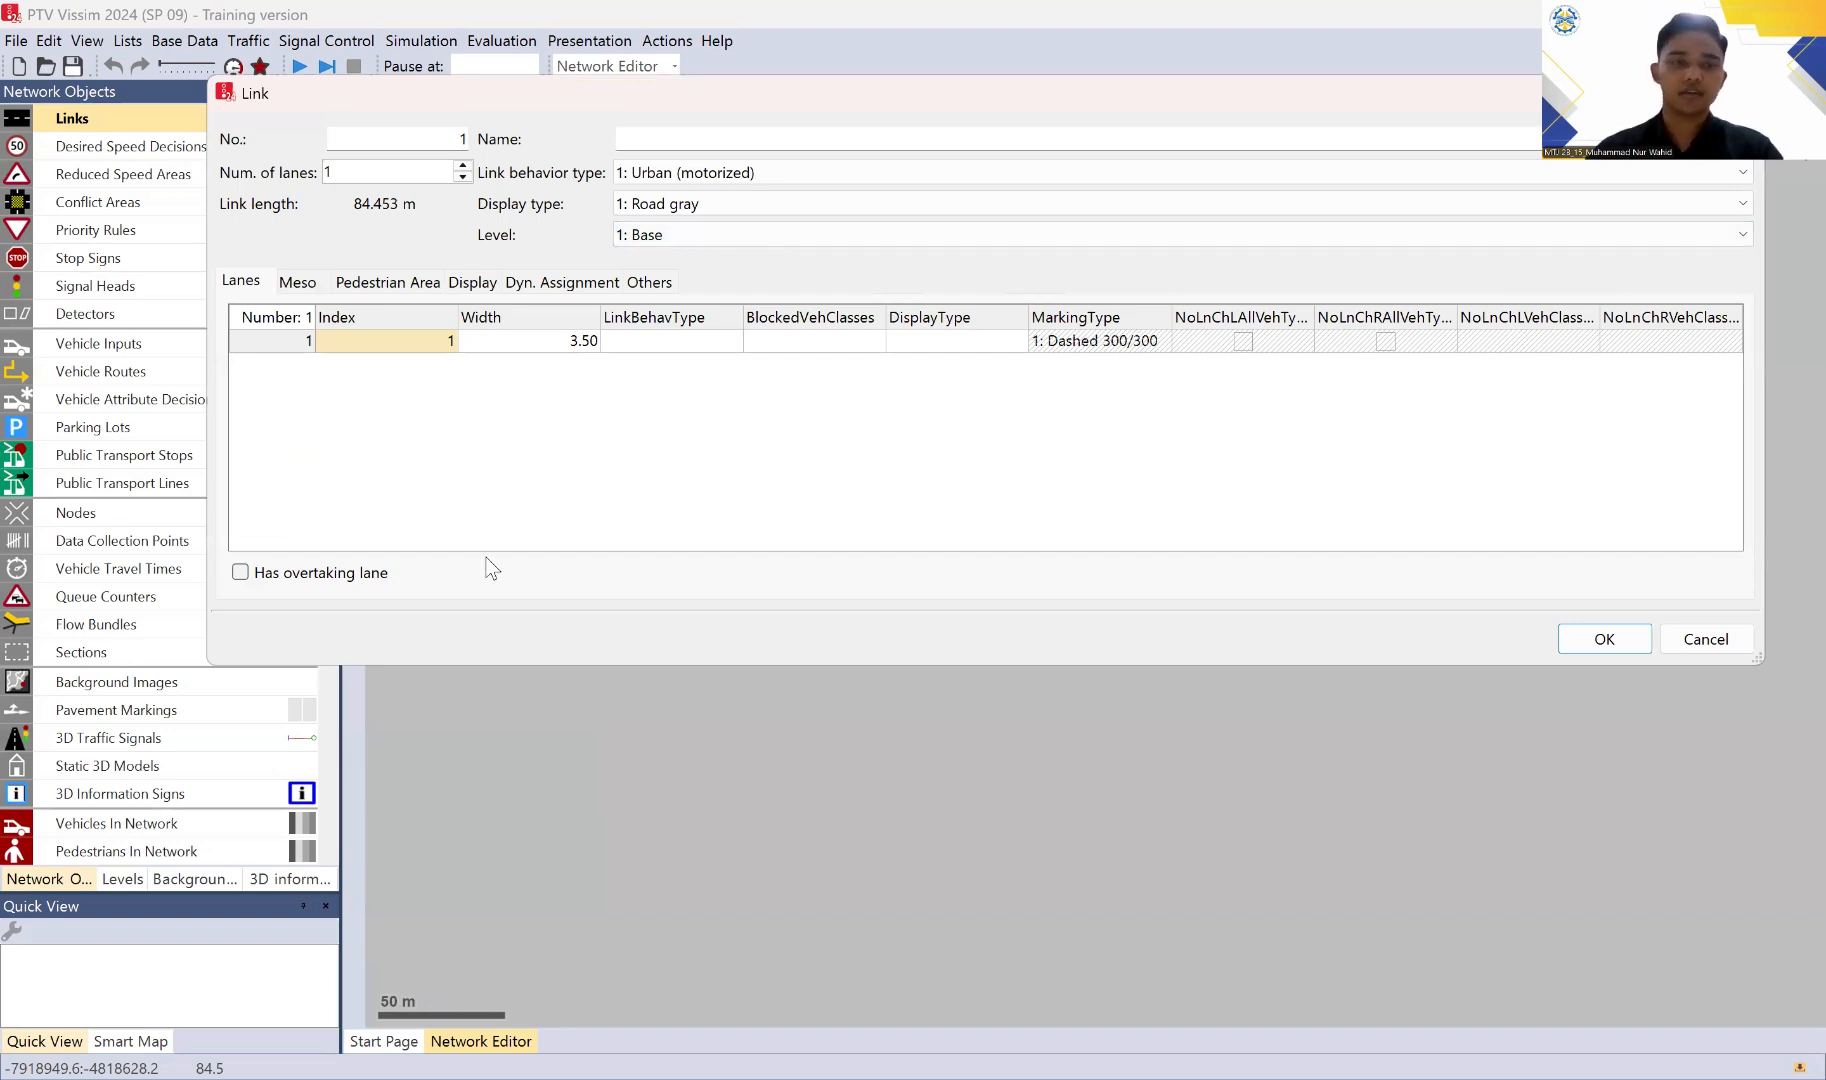
pyautogui.click(709, 134)
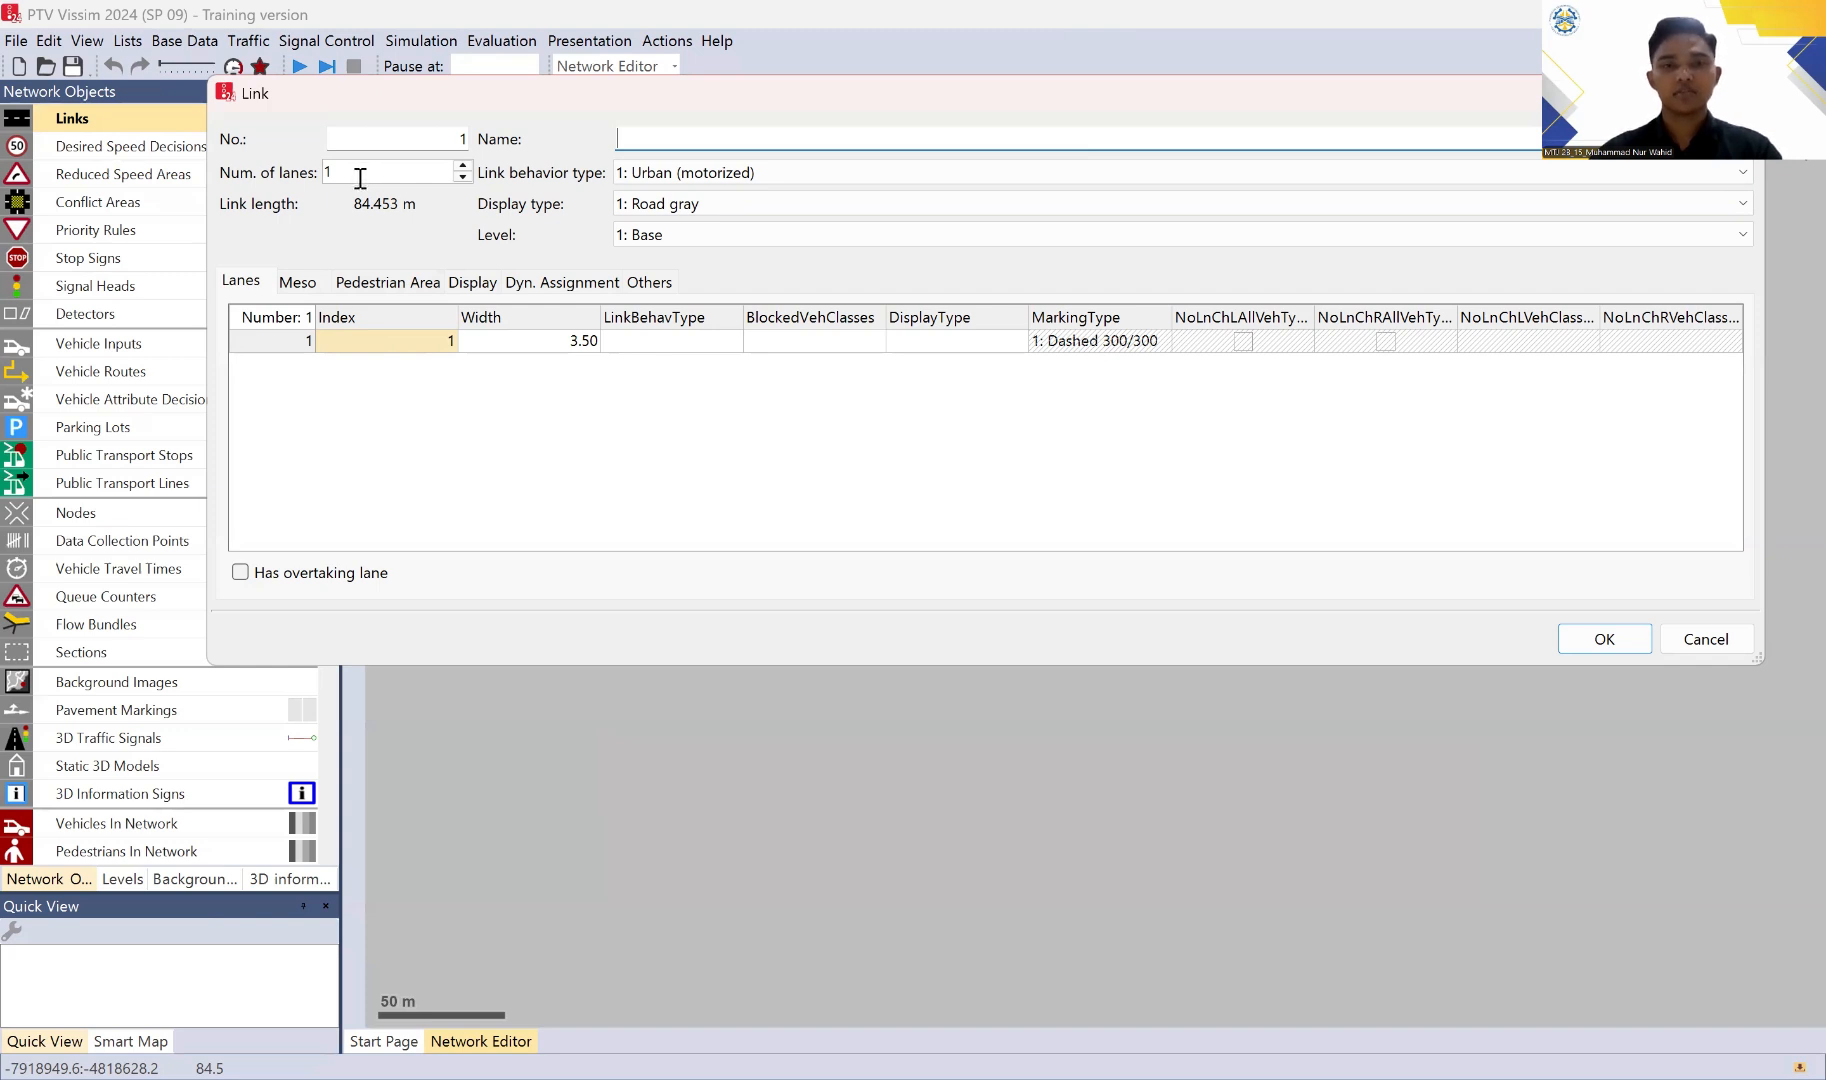
pyautogui.click(464, 166)
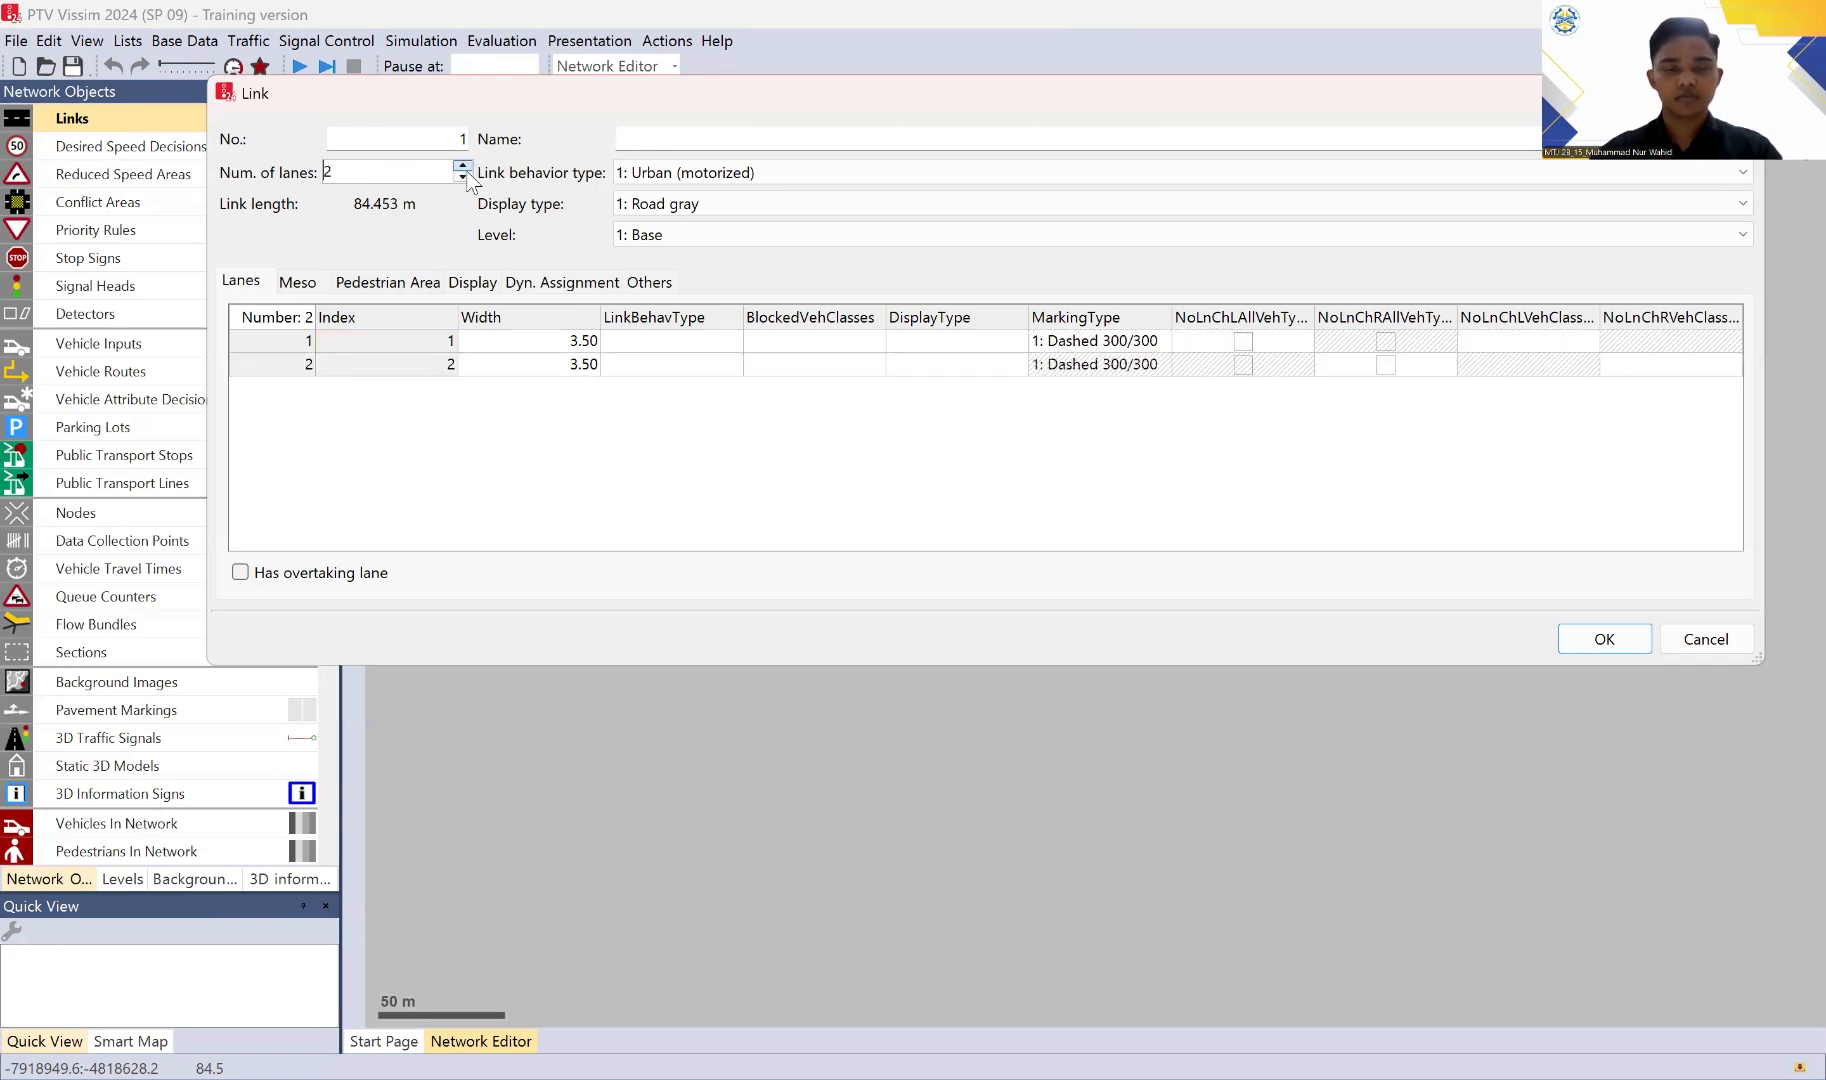
# Step: Set the width of both lanes of the new link to 3 m
pyautogui.click(551, 342)
pyautogui.click(550, 366)
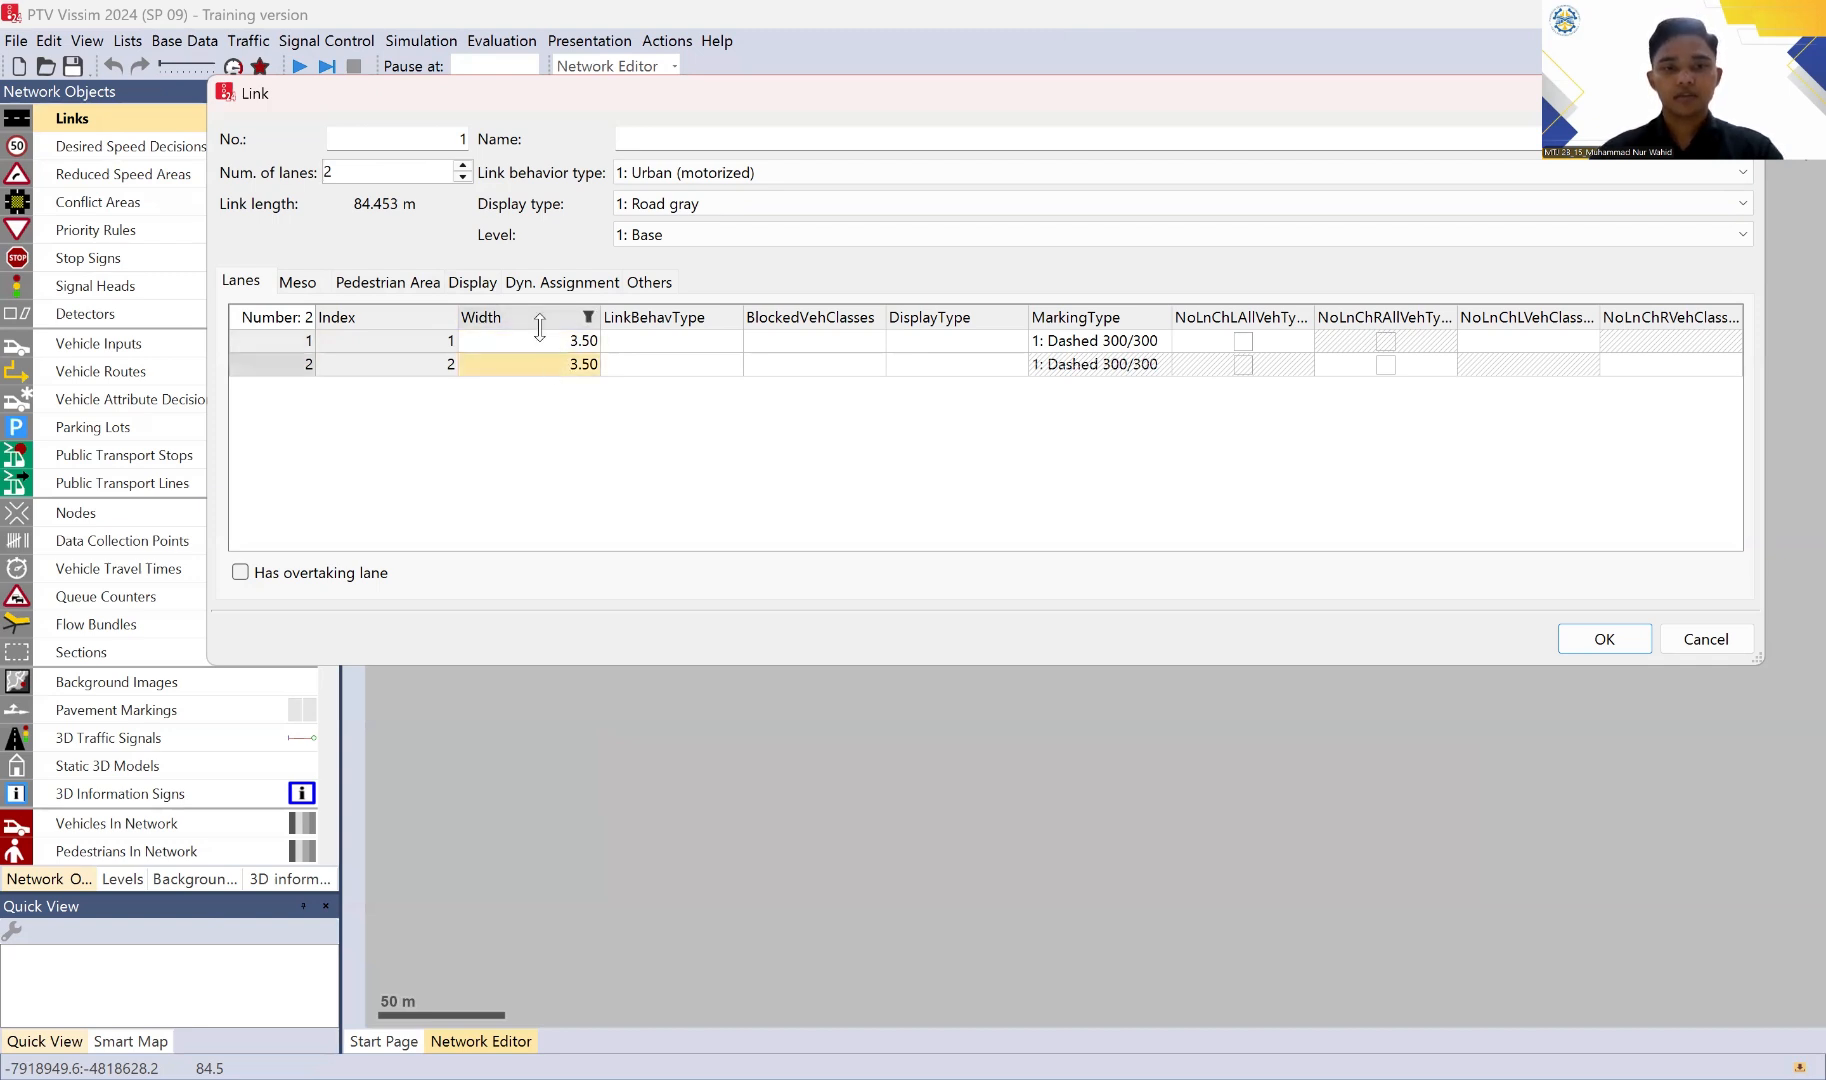
pyautogui.click(554, 345)
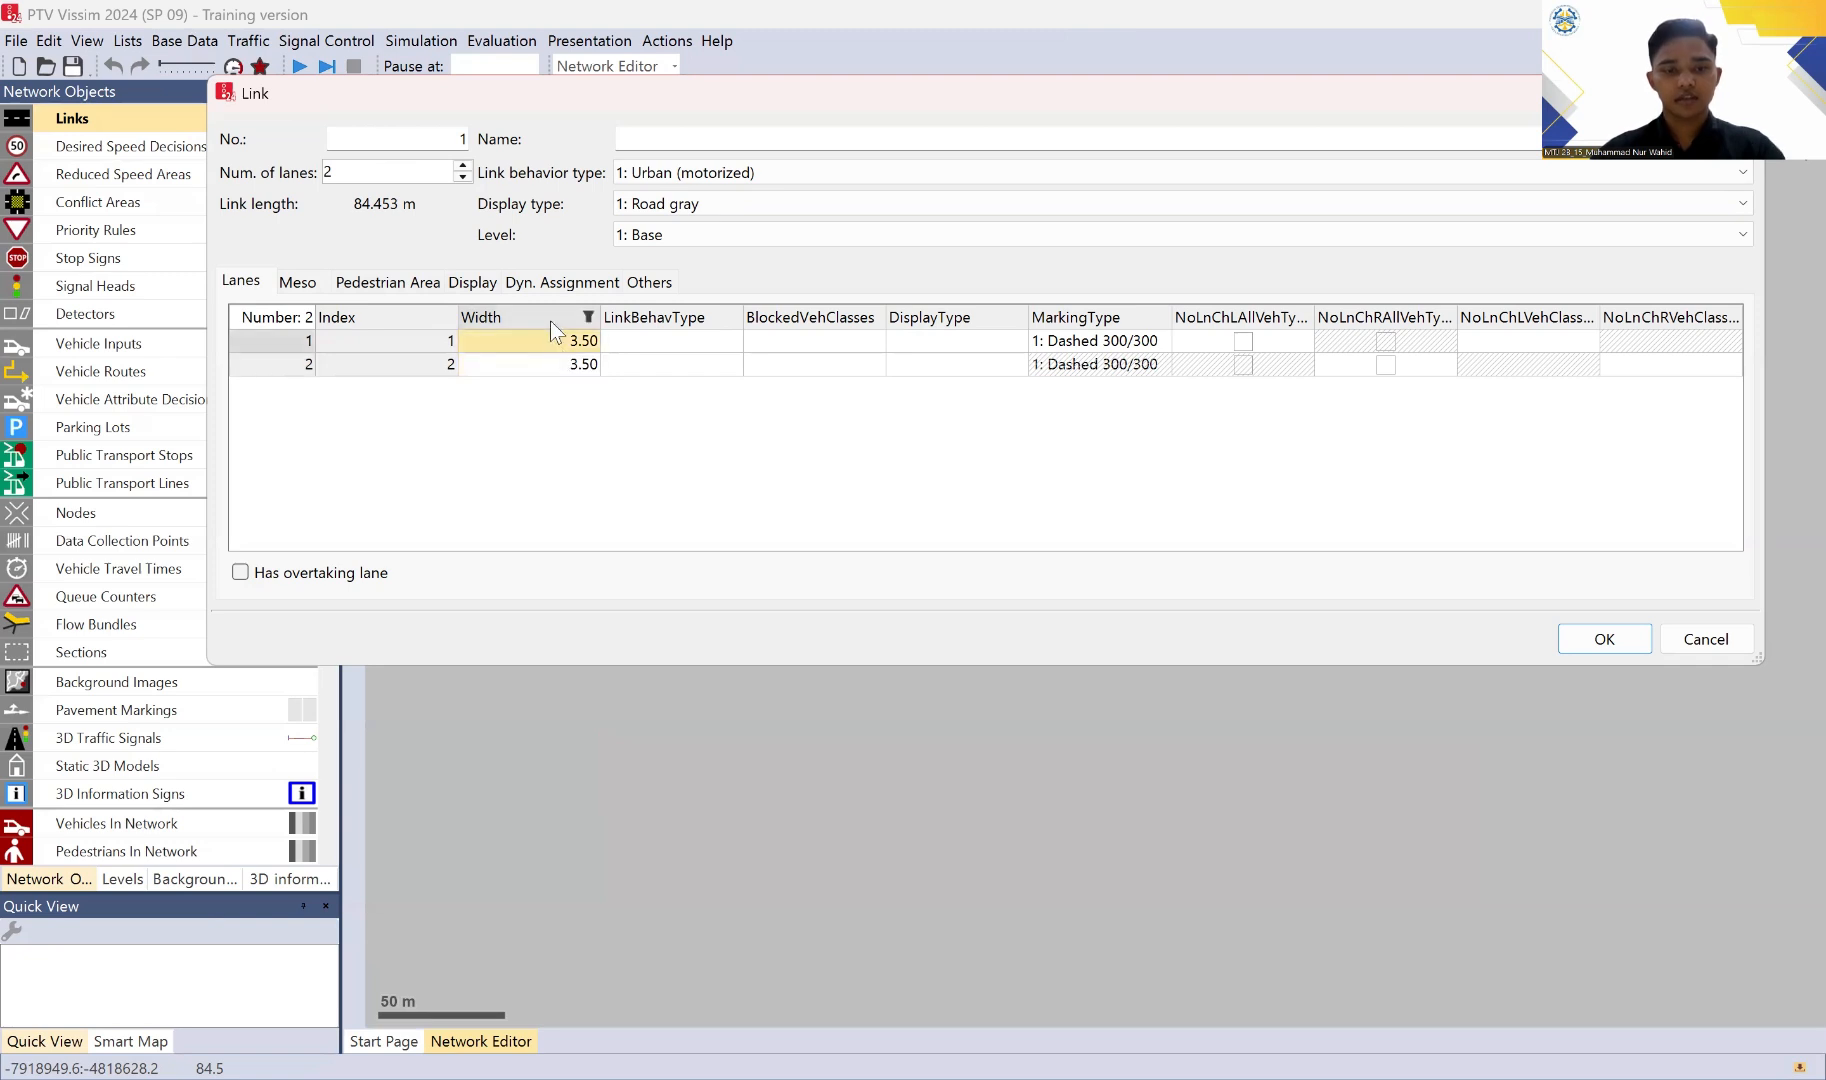
pyautogui.write('3')
pyautogui.press('Return')
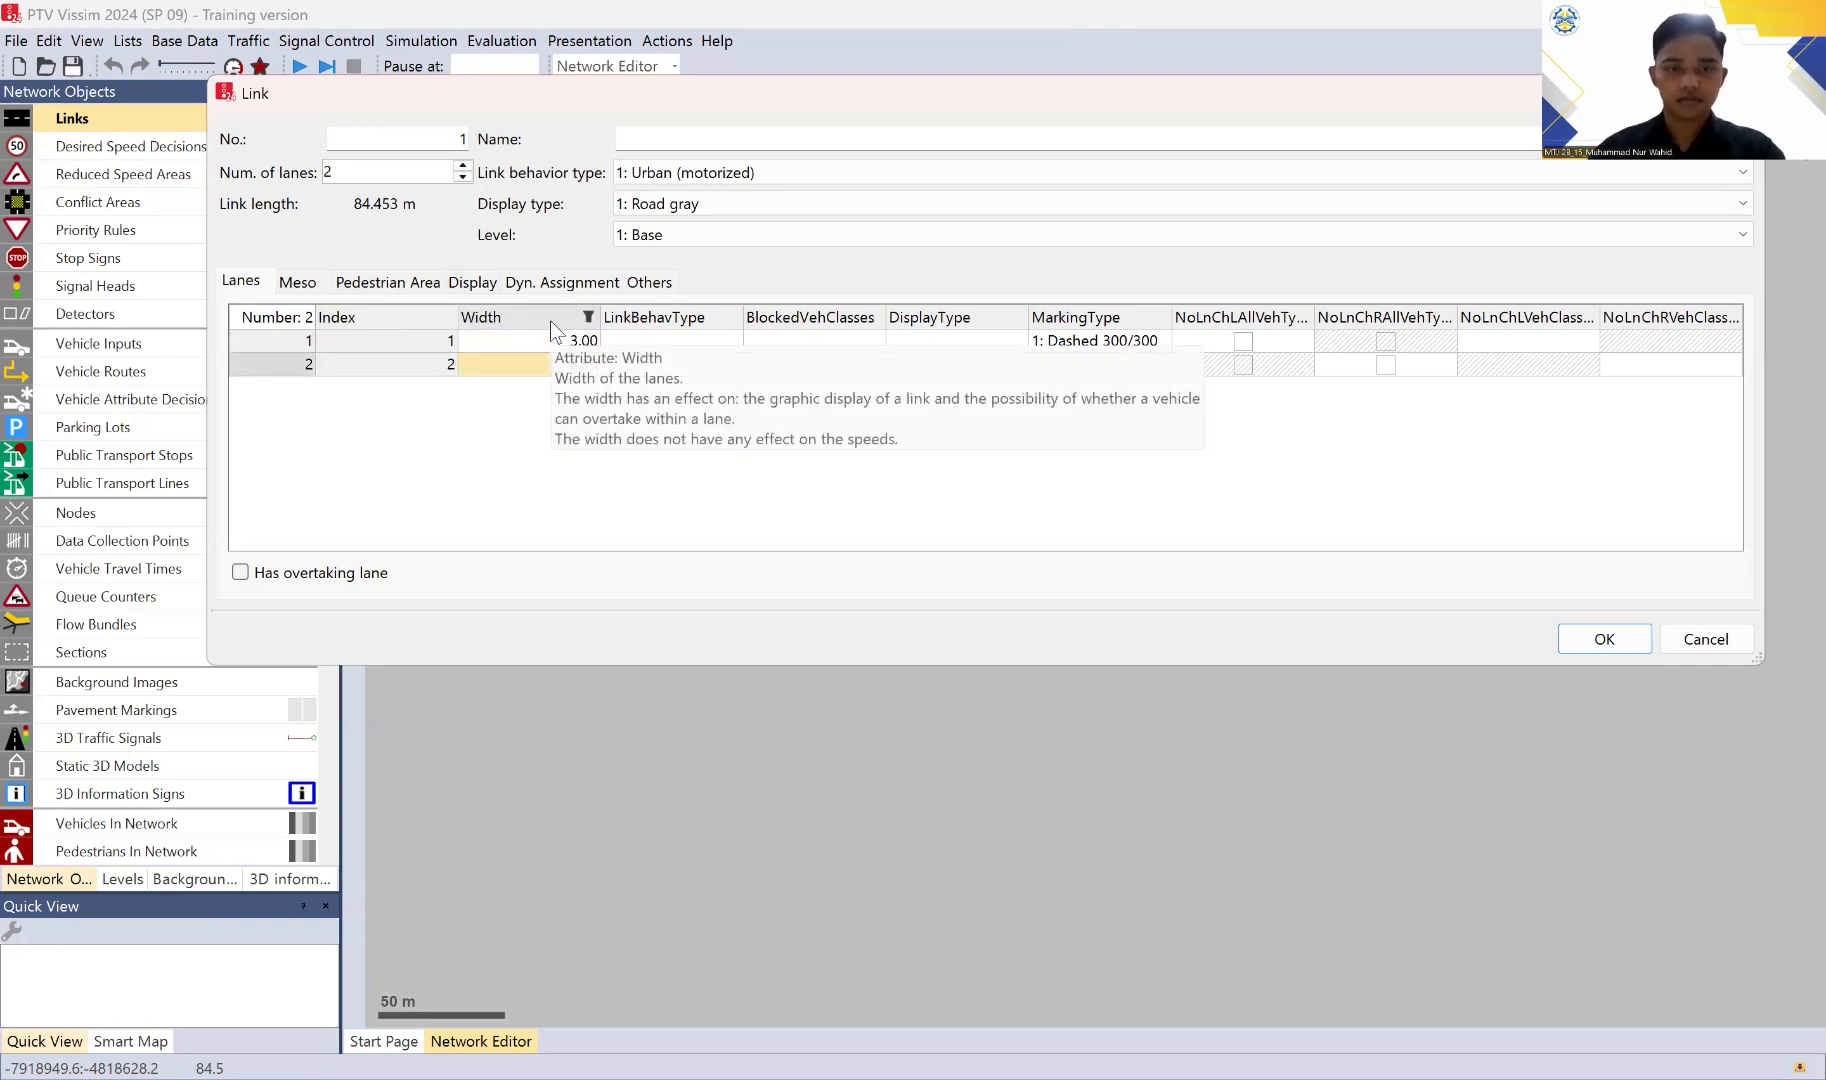
pyautogui.write('3')
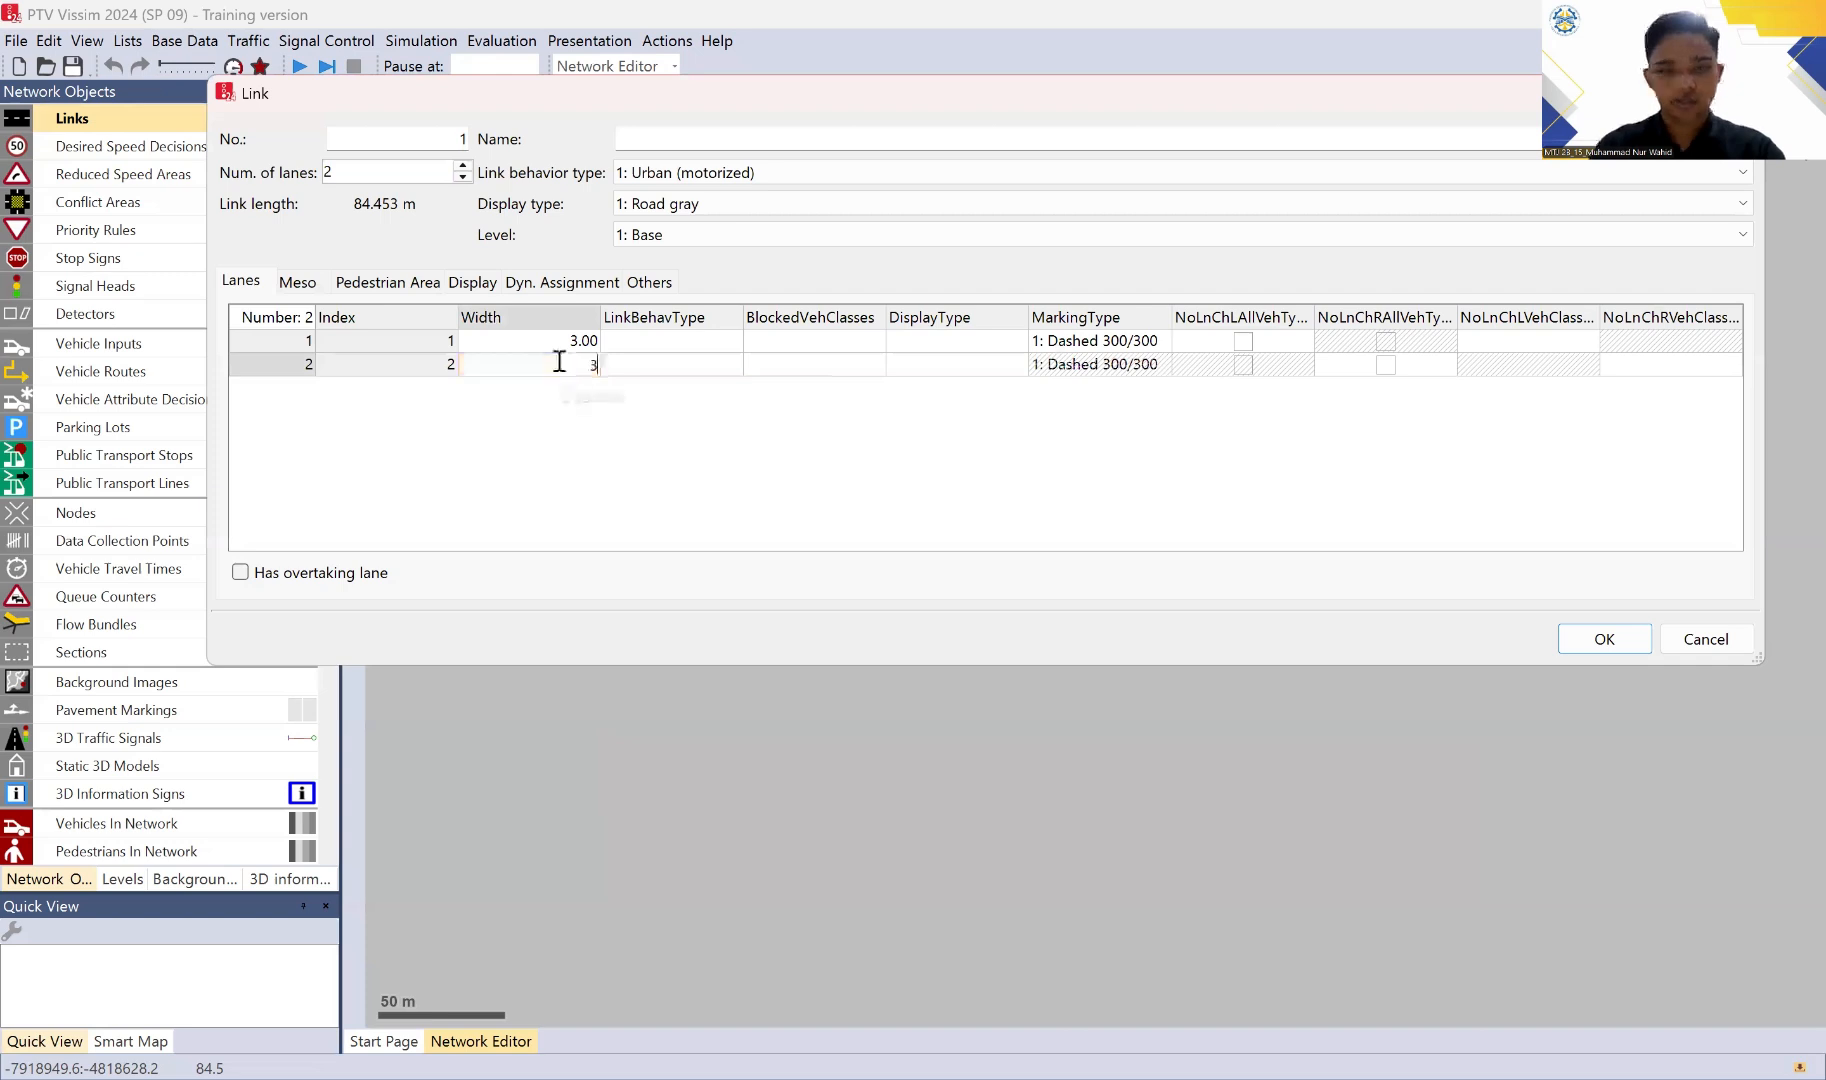
pyautogui.press('Return')
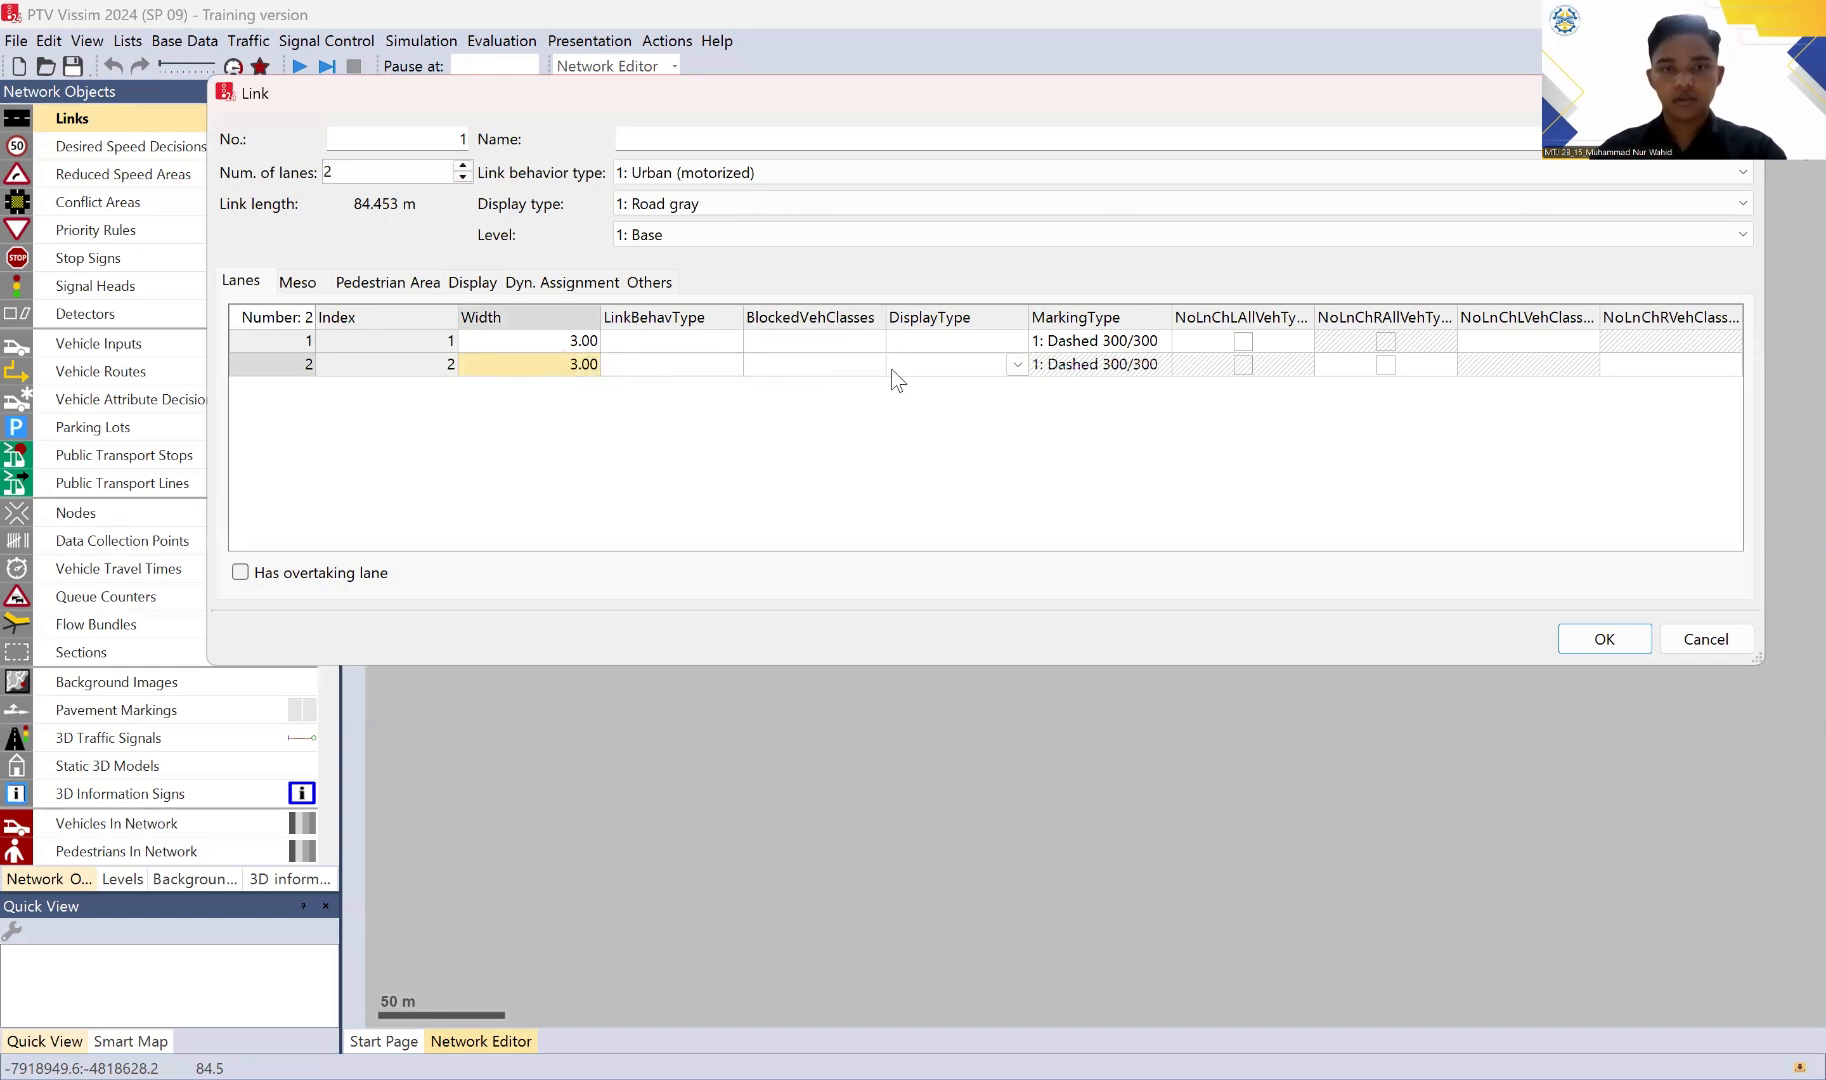
# Step: Review the link behavior types and blocked vehicle classes available for lane 1, and accept the link settings
pyautogui.click(733, 342)
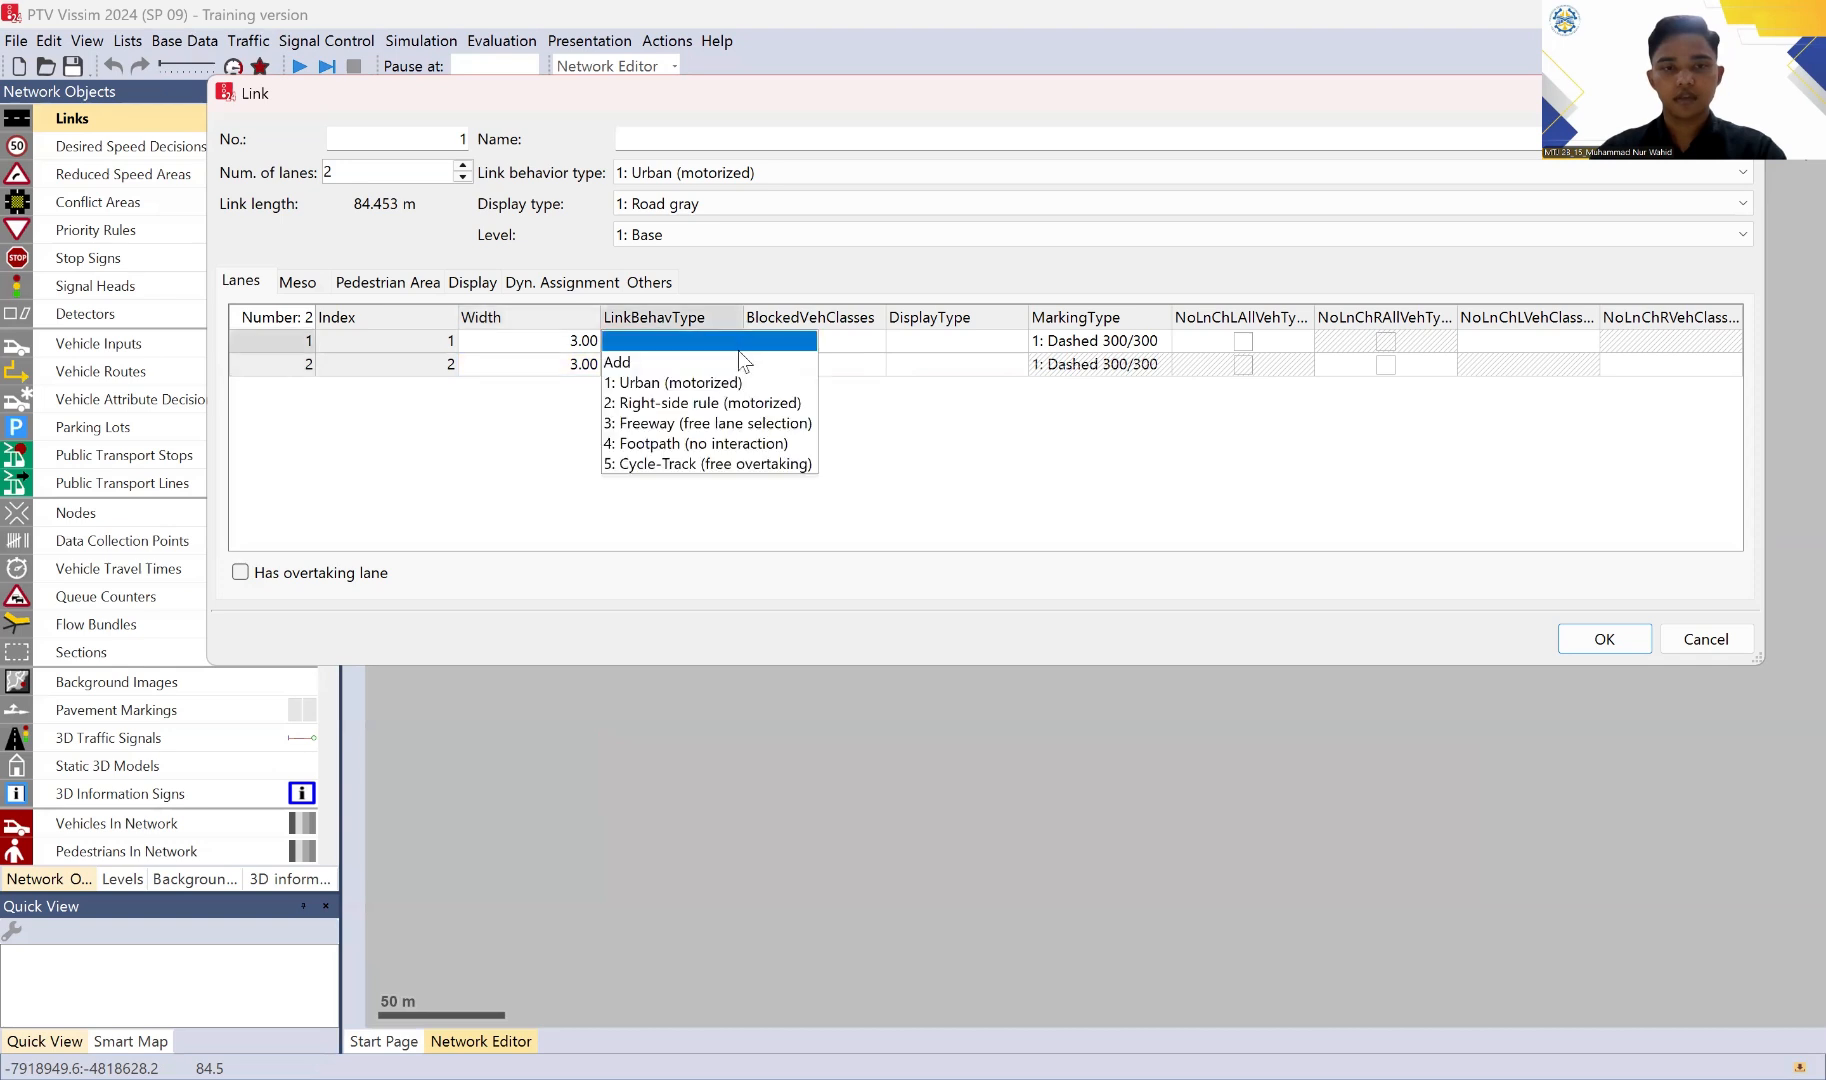
pyautogui.click(910, 468)
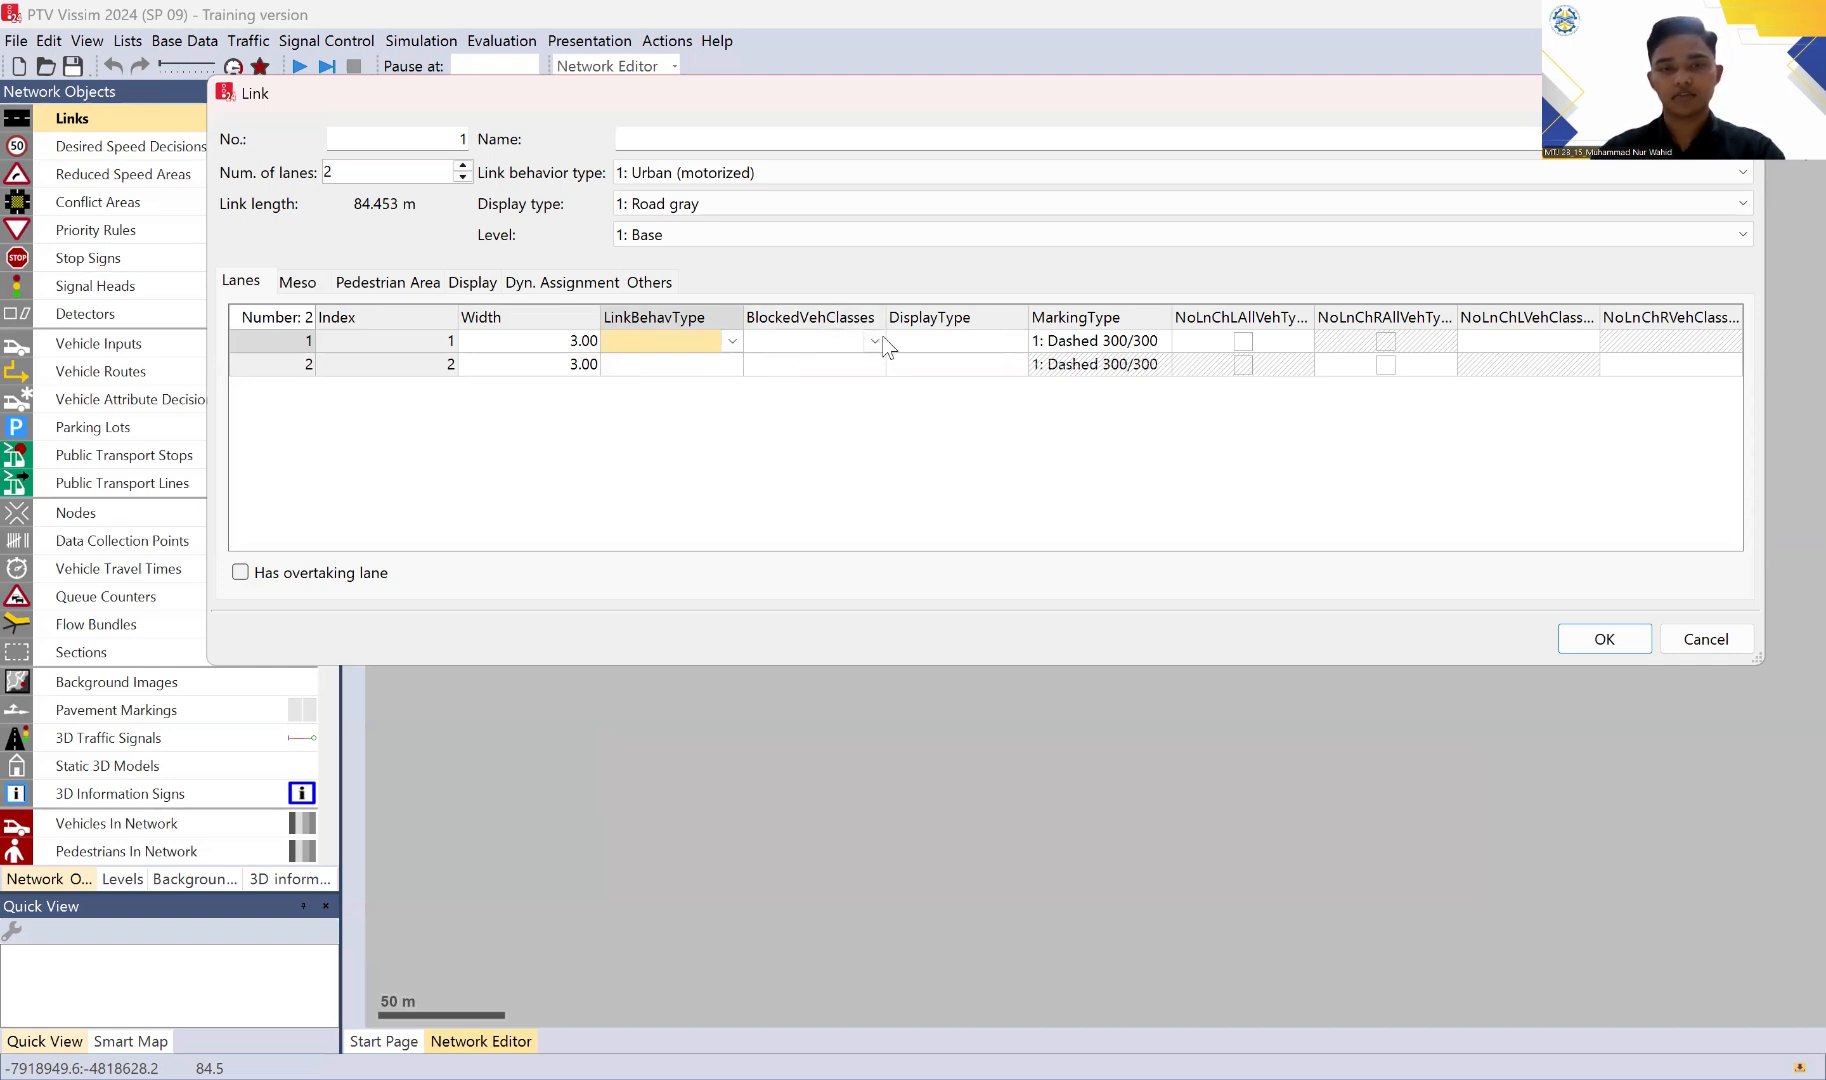
pyautogui.click(881, 341)
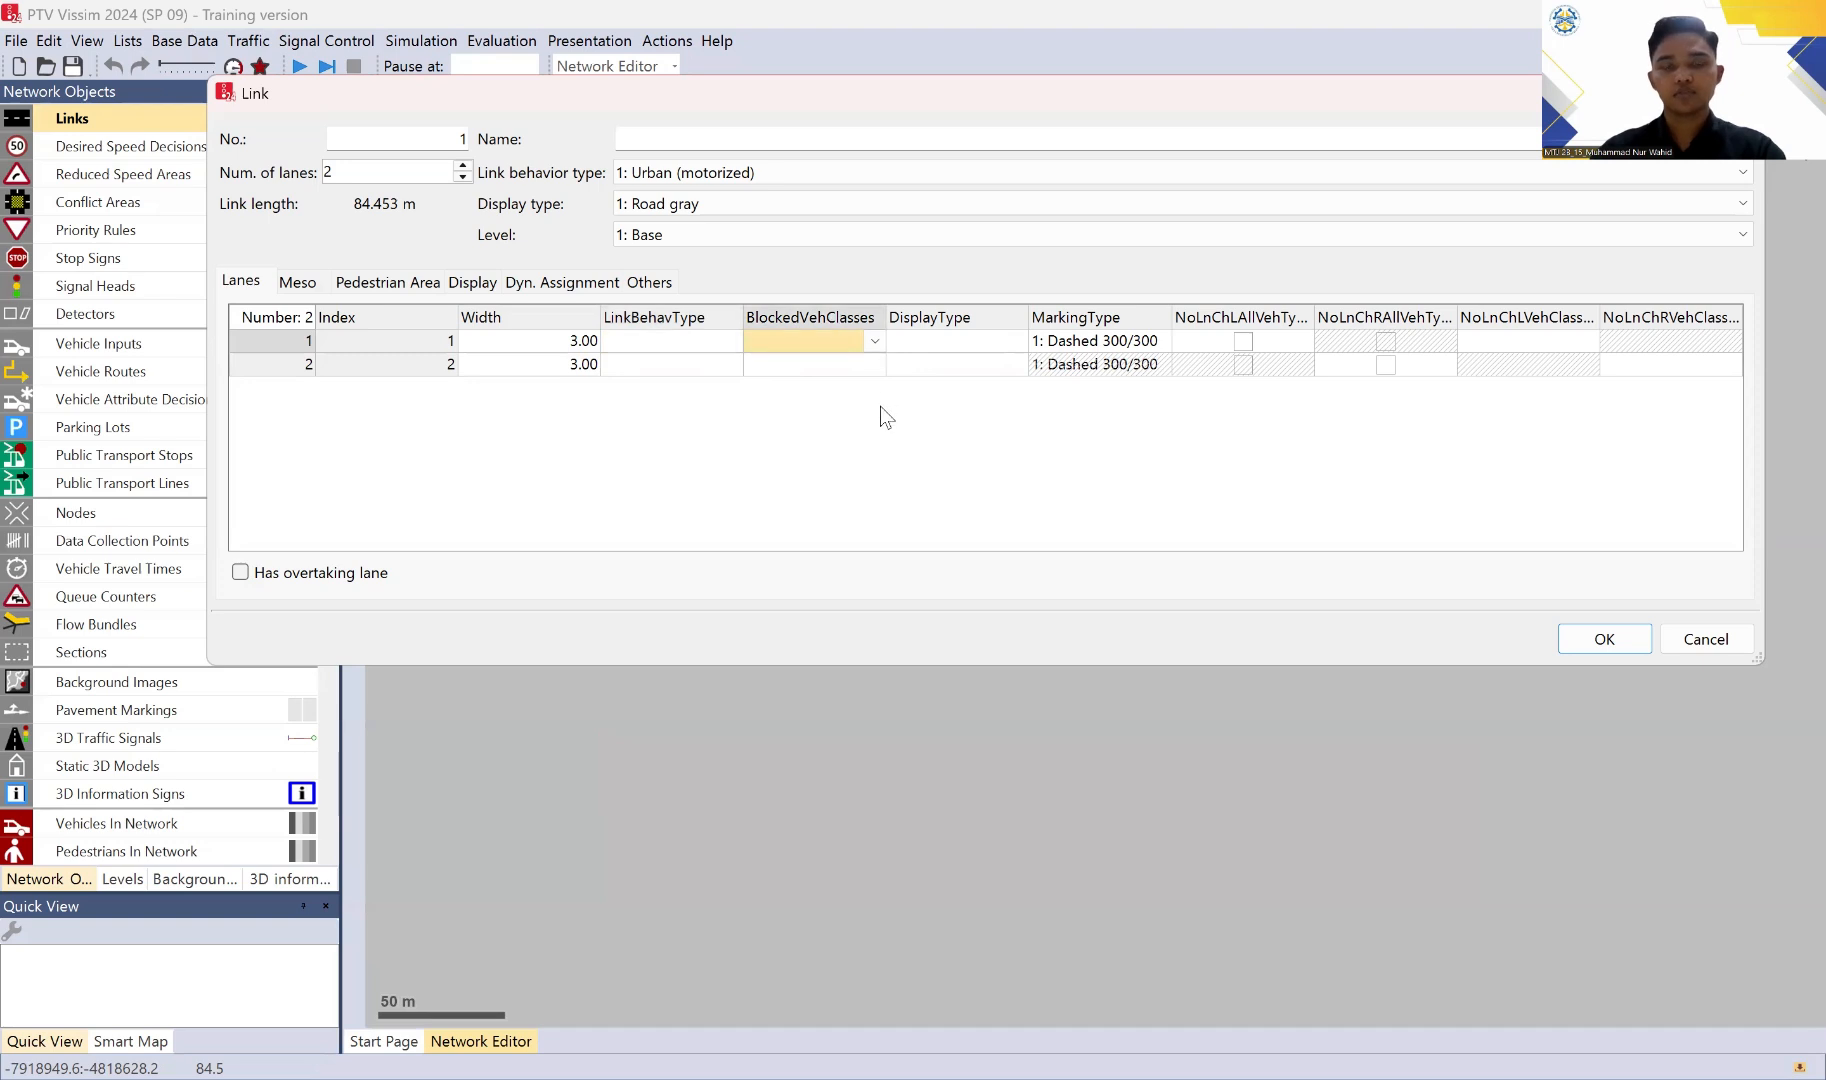
pyautogui.click(876, 341)
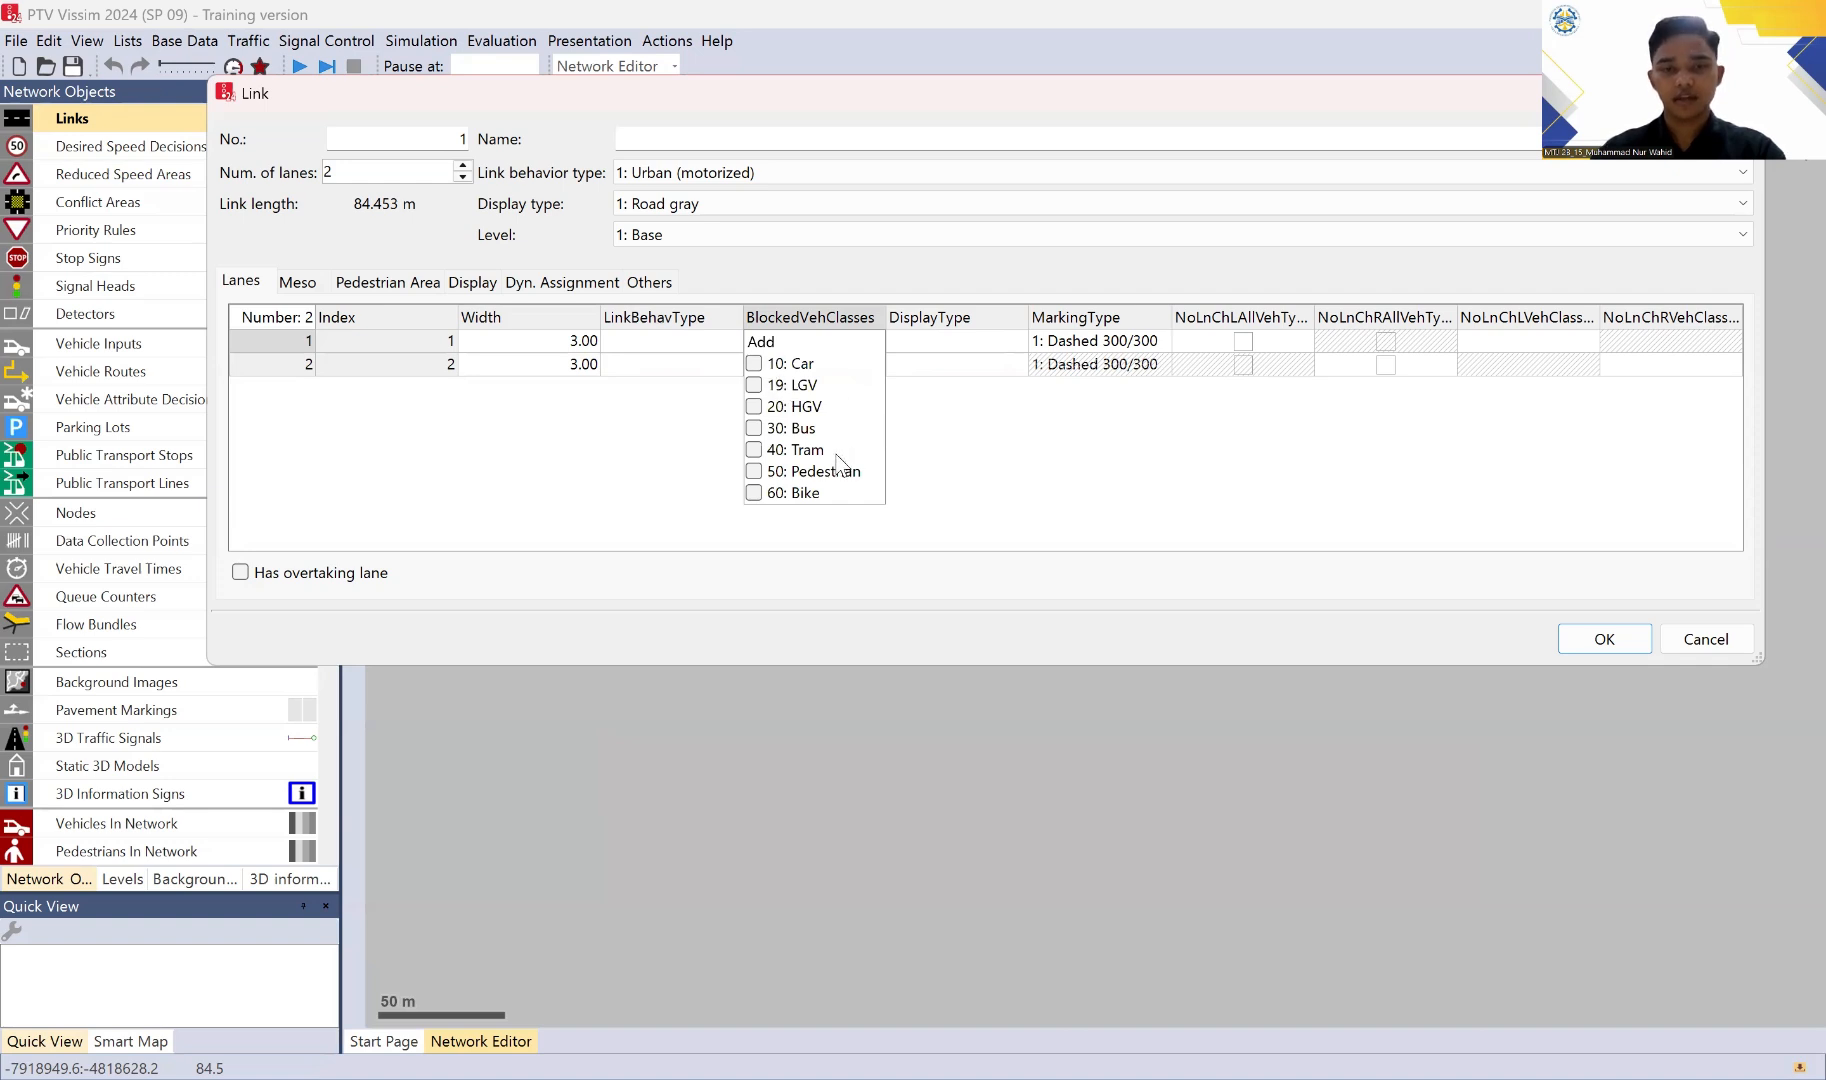
pyautogui.click(1147, 509)
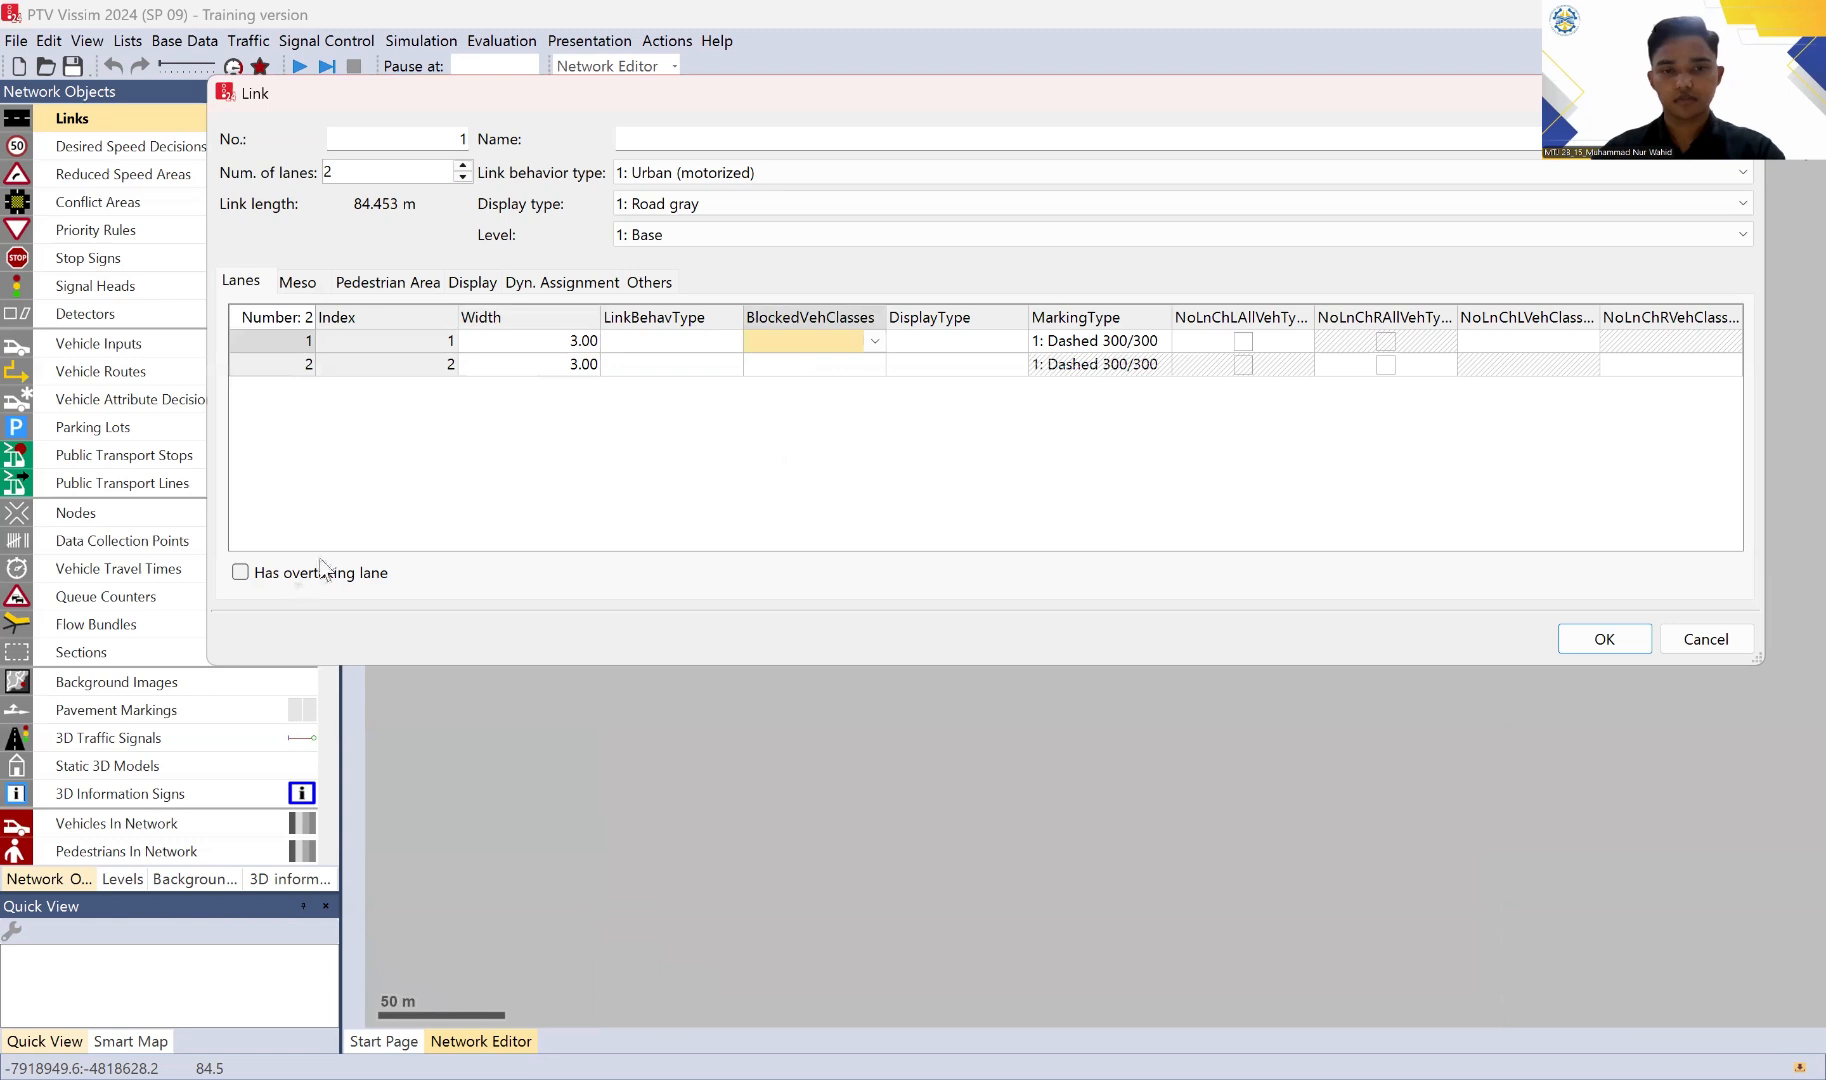
pyautogui.click(1628, 638)
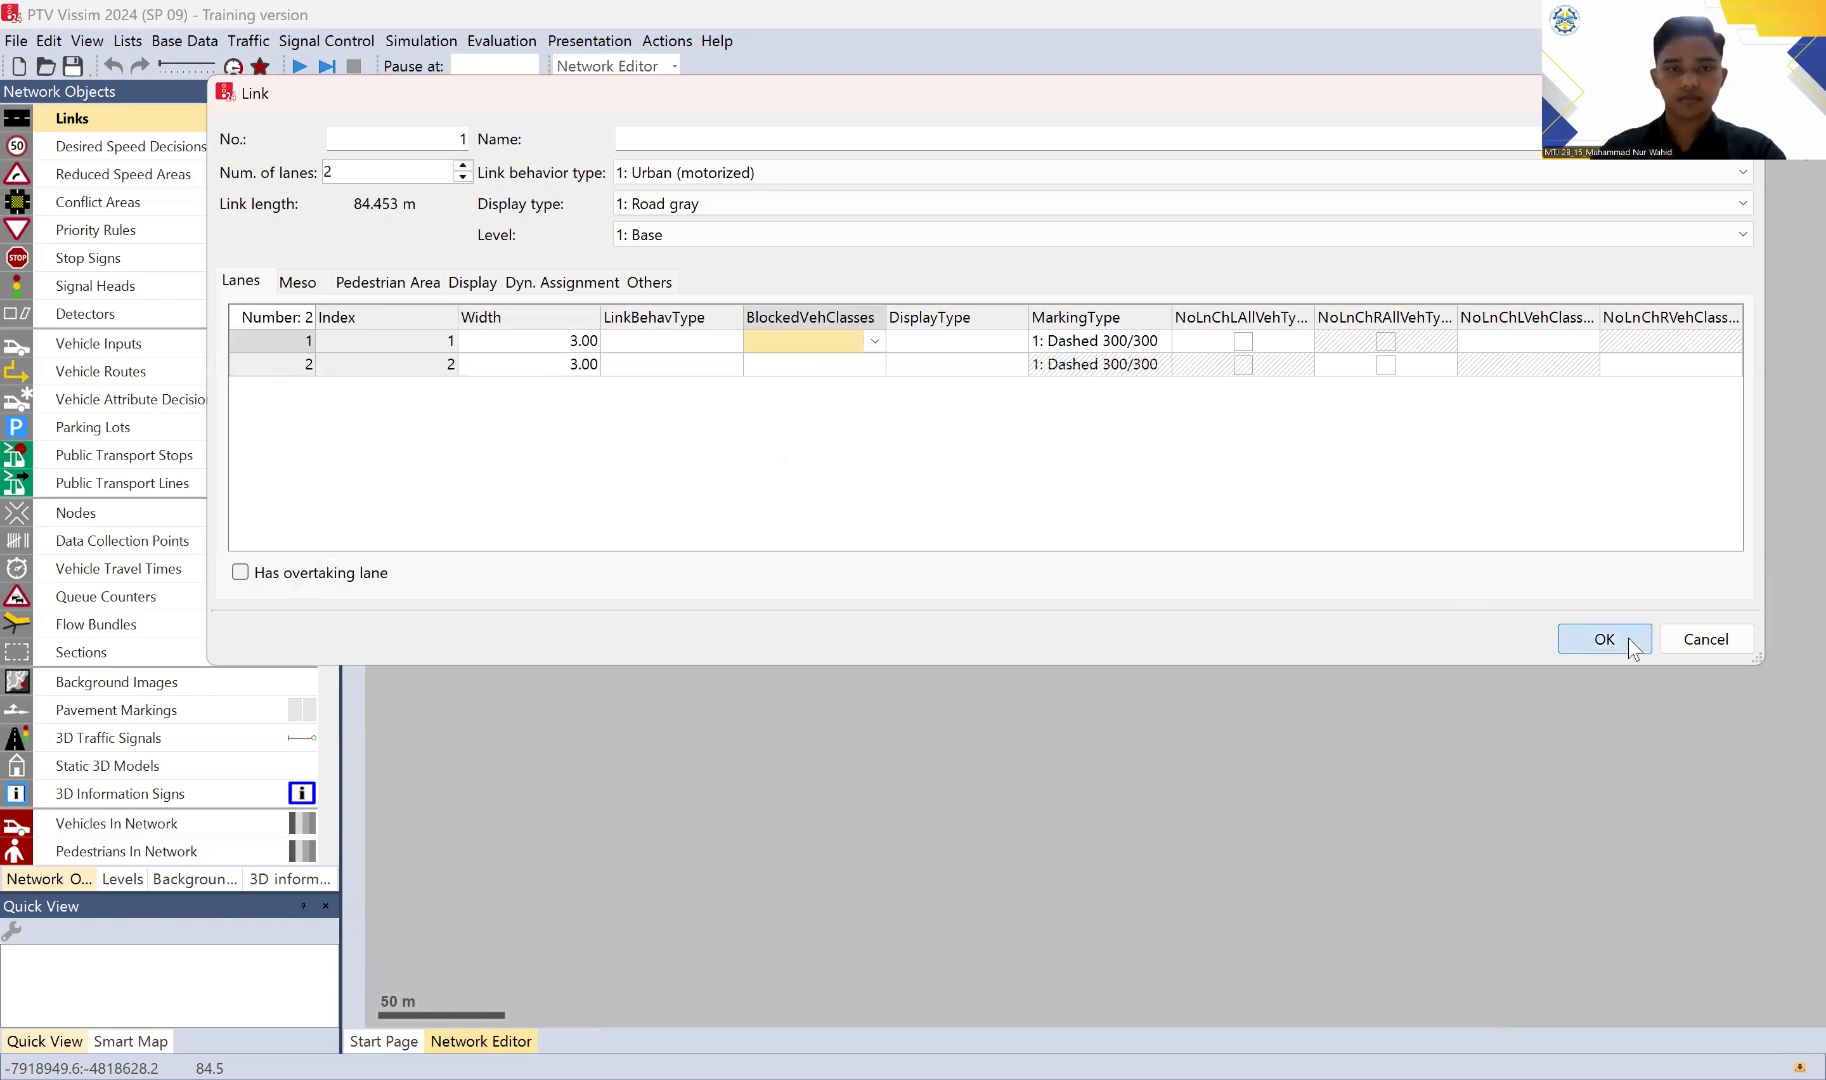
# Step: Add two intermediate points to the link and bend it by moving its east end down and both points up
pyautogui.scroll(1, 943, 546)
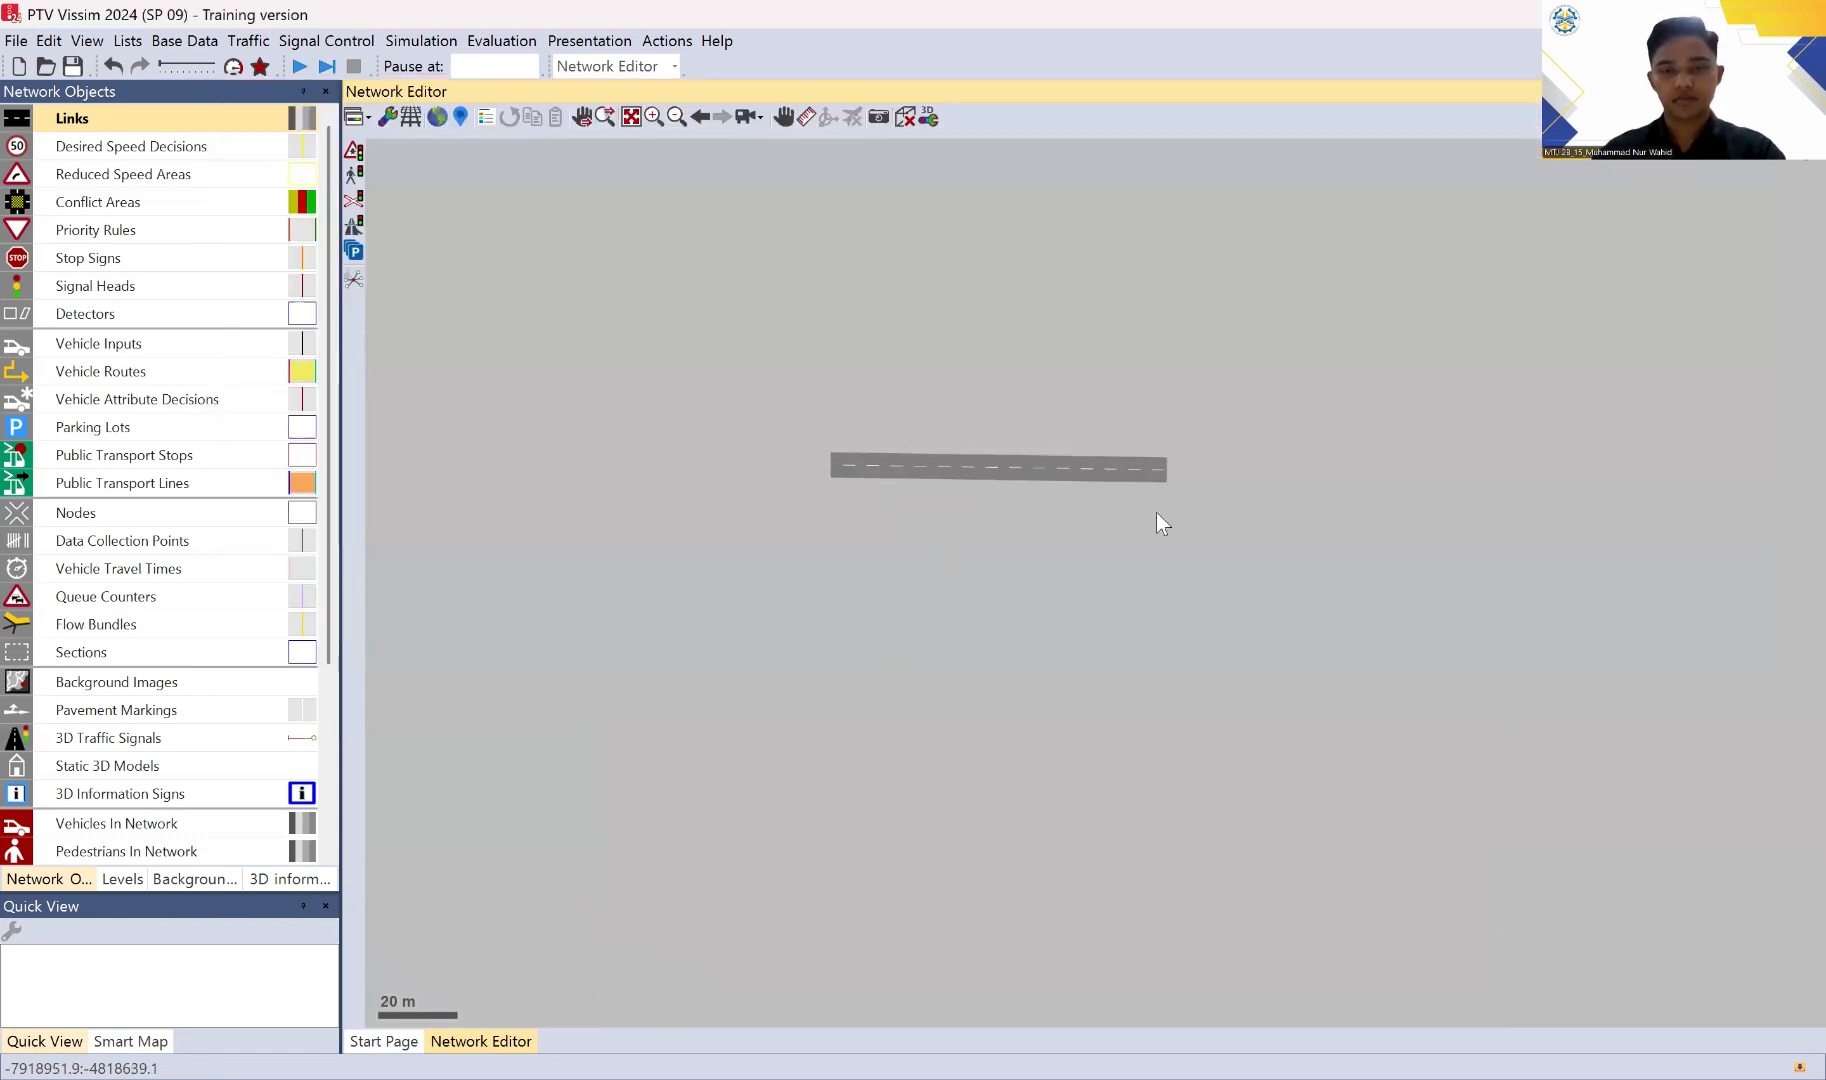
pyautogui.scroll(1, 1004, 512)
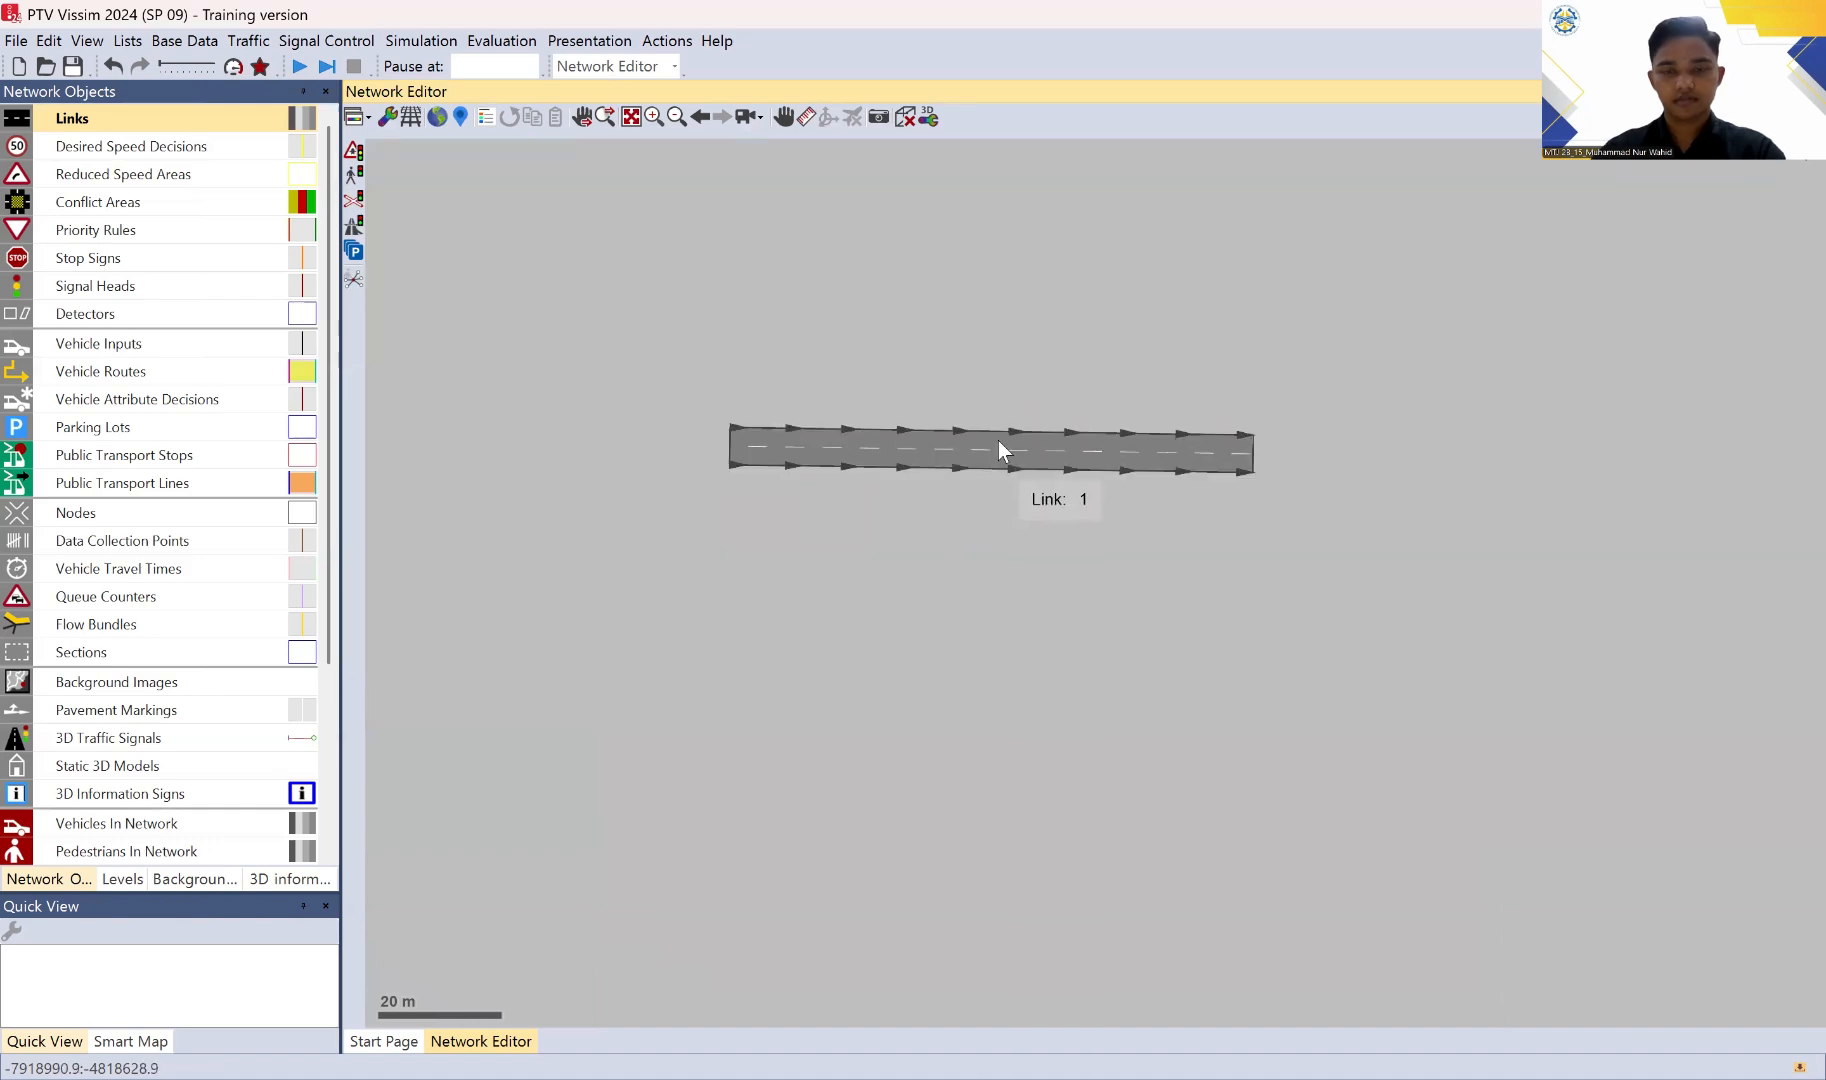
pyautogui.click(1015, 452)
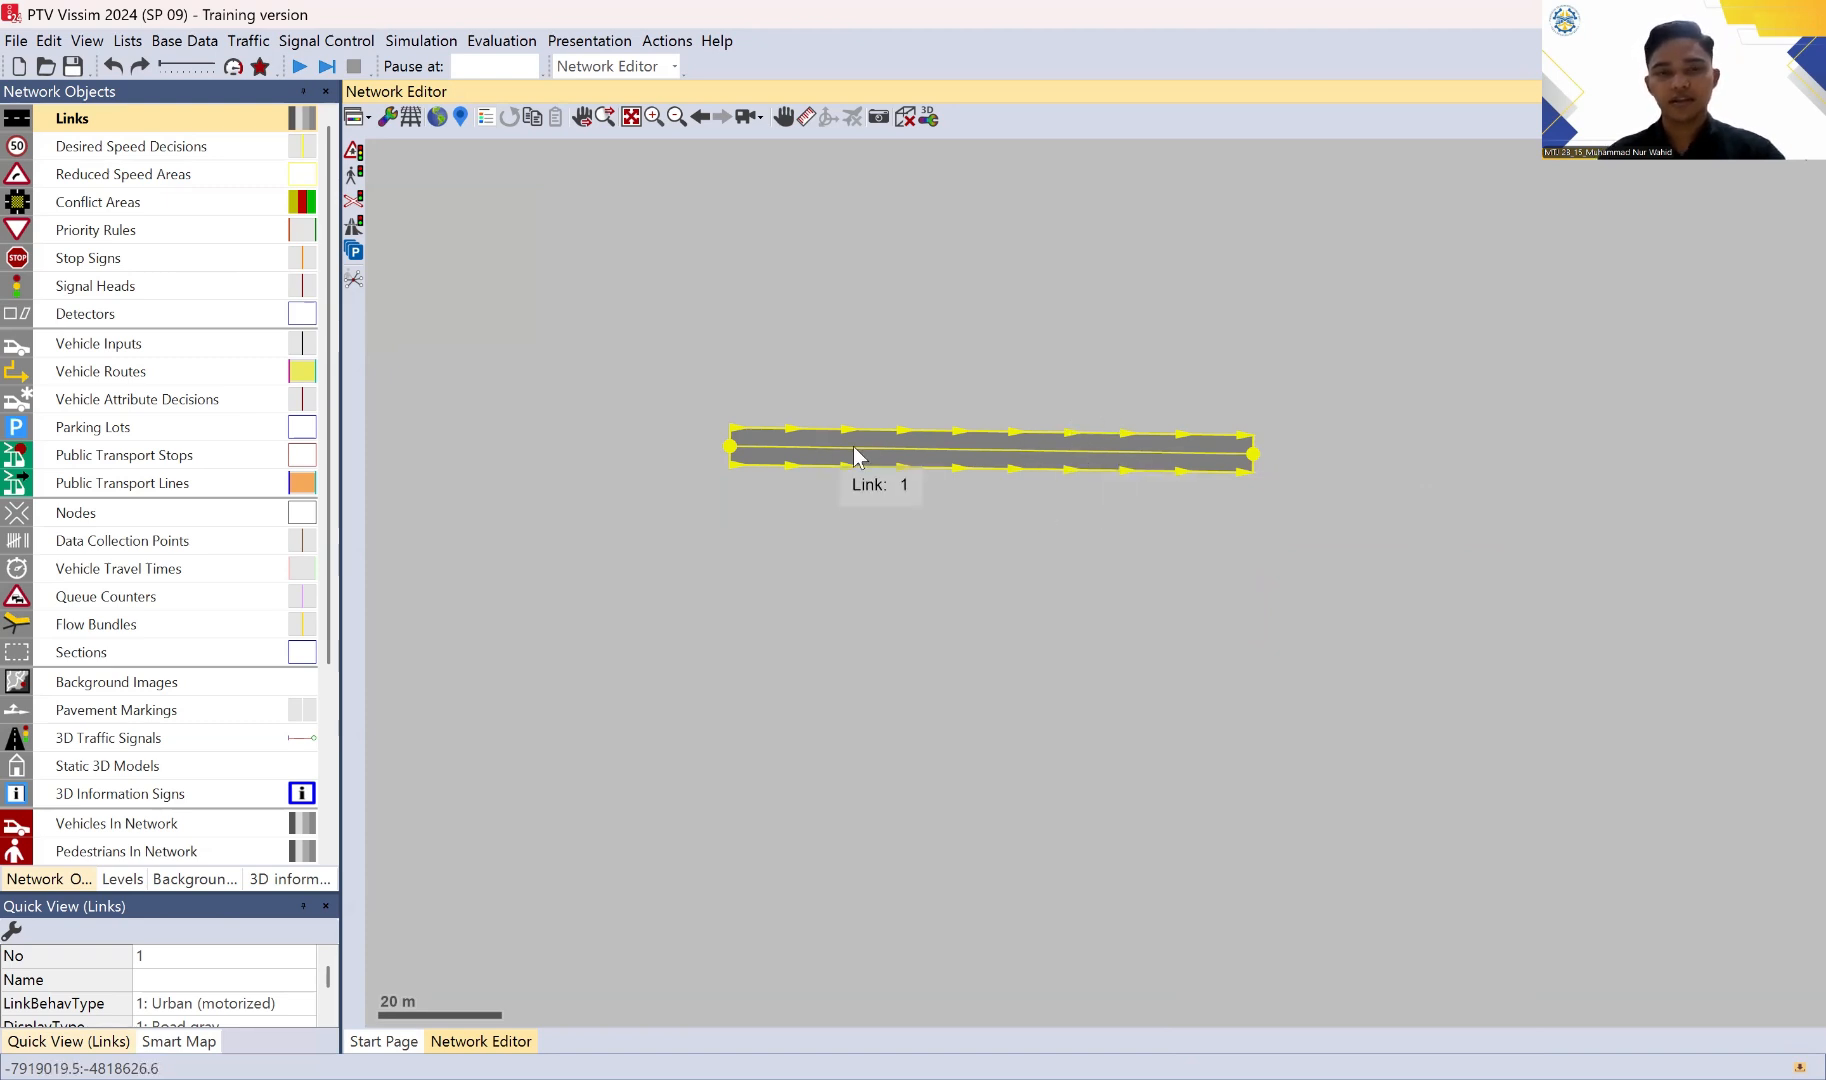
pyautogui.doubleClick(904, 449)
pyautogui.doubleClick(1134, 452)
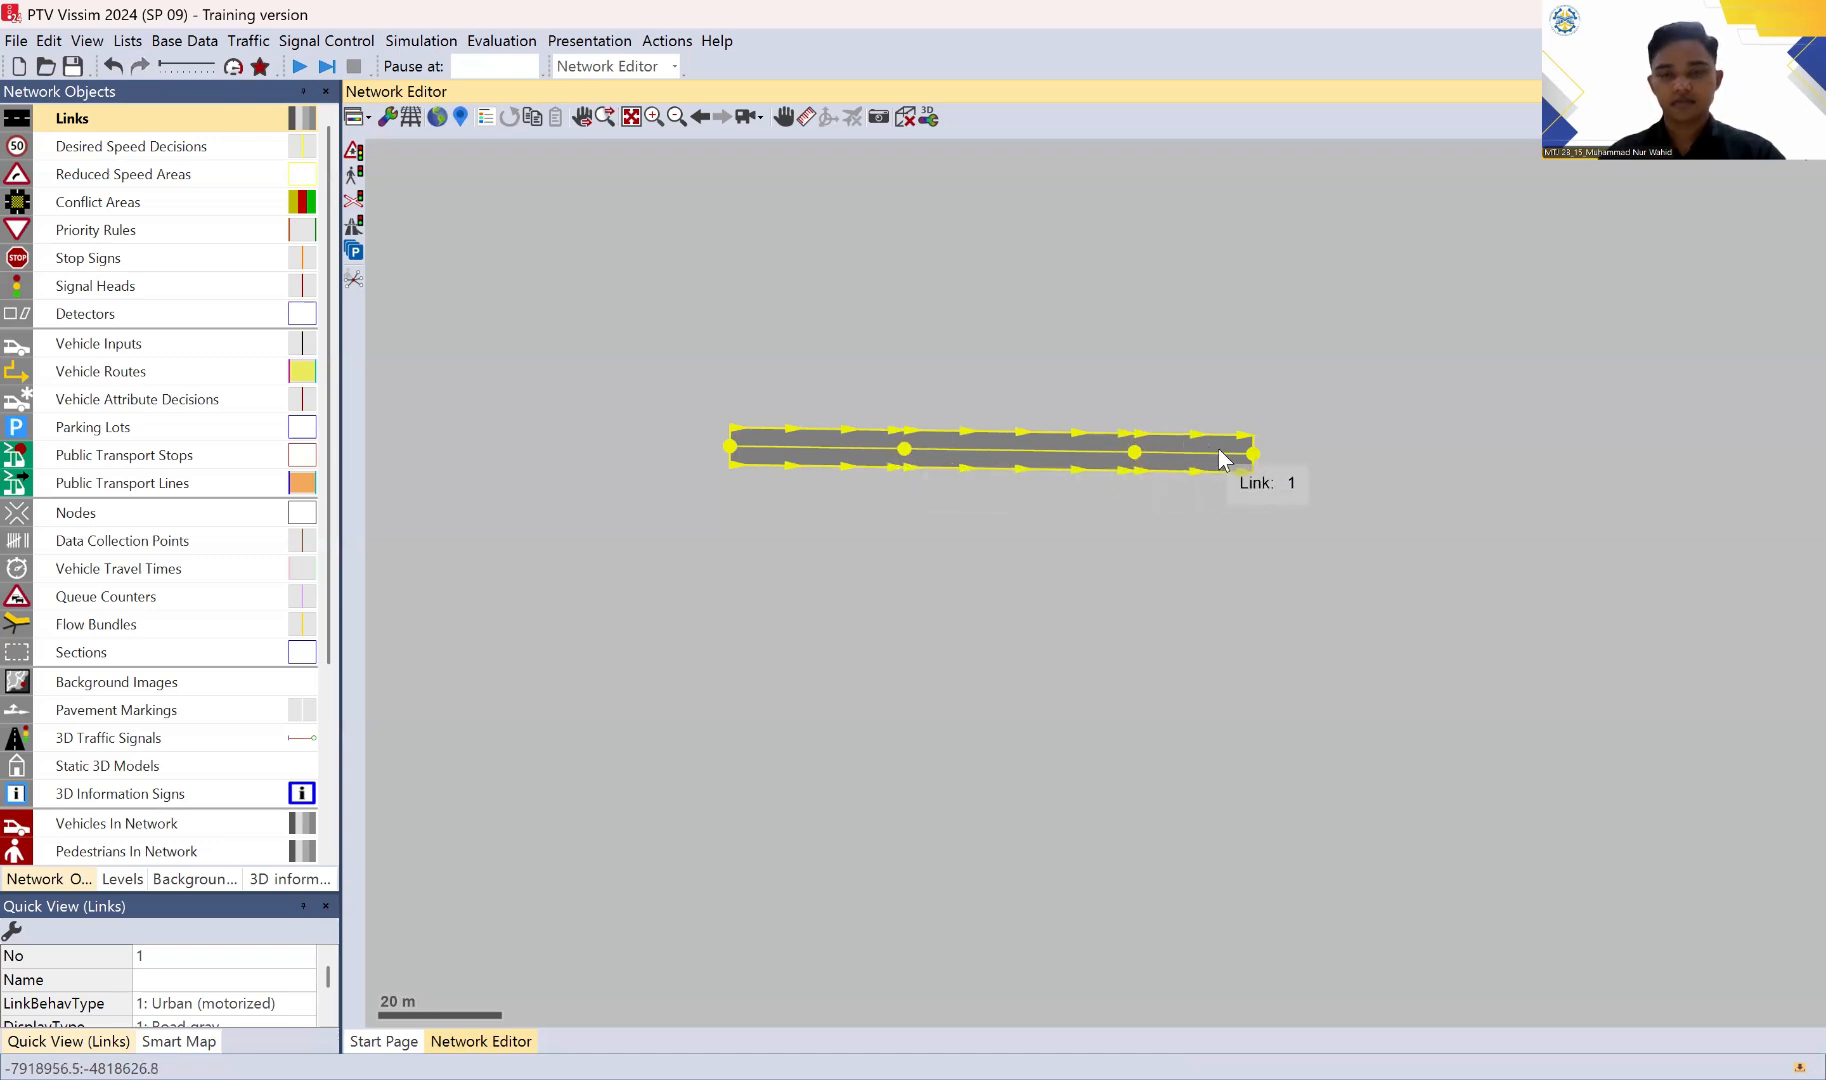
pyautogui.moveTo(1268, 550); pyautogui.dragTo(1272, 624)
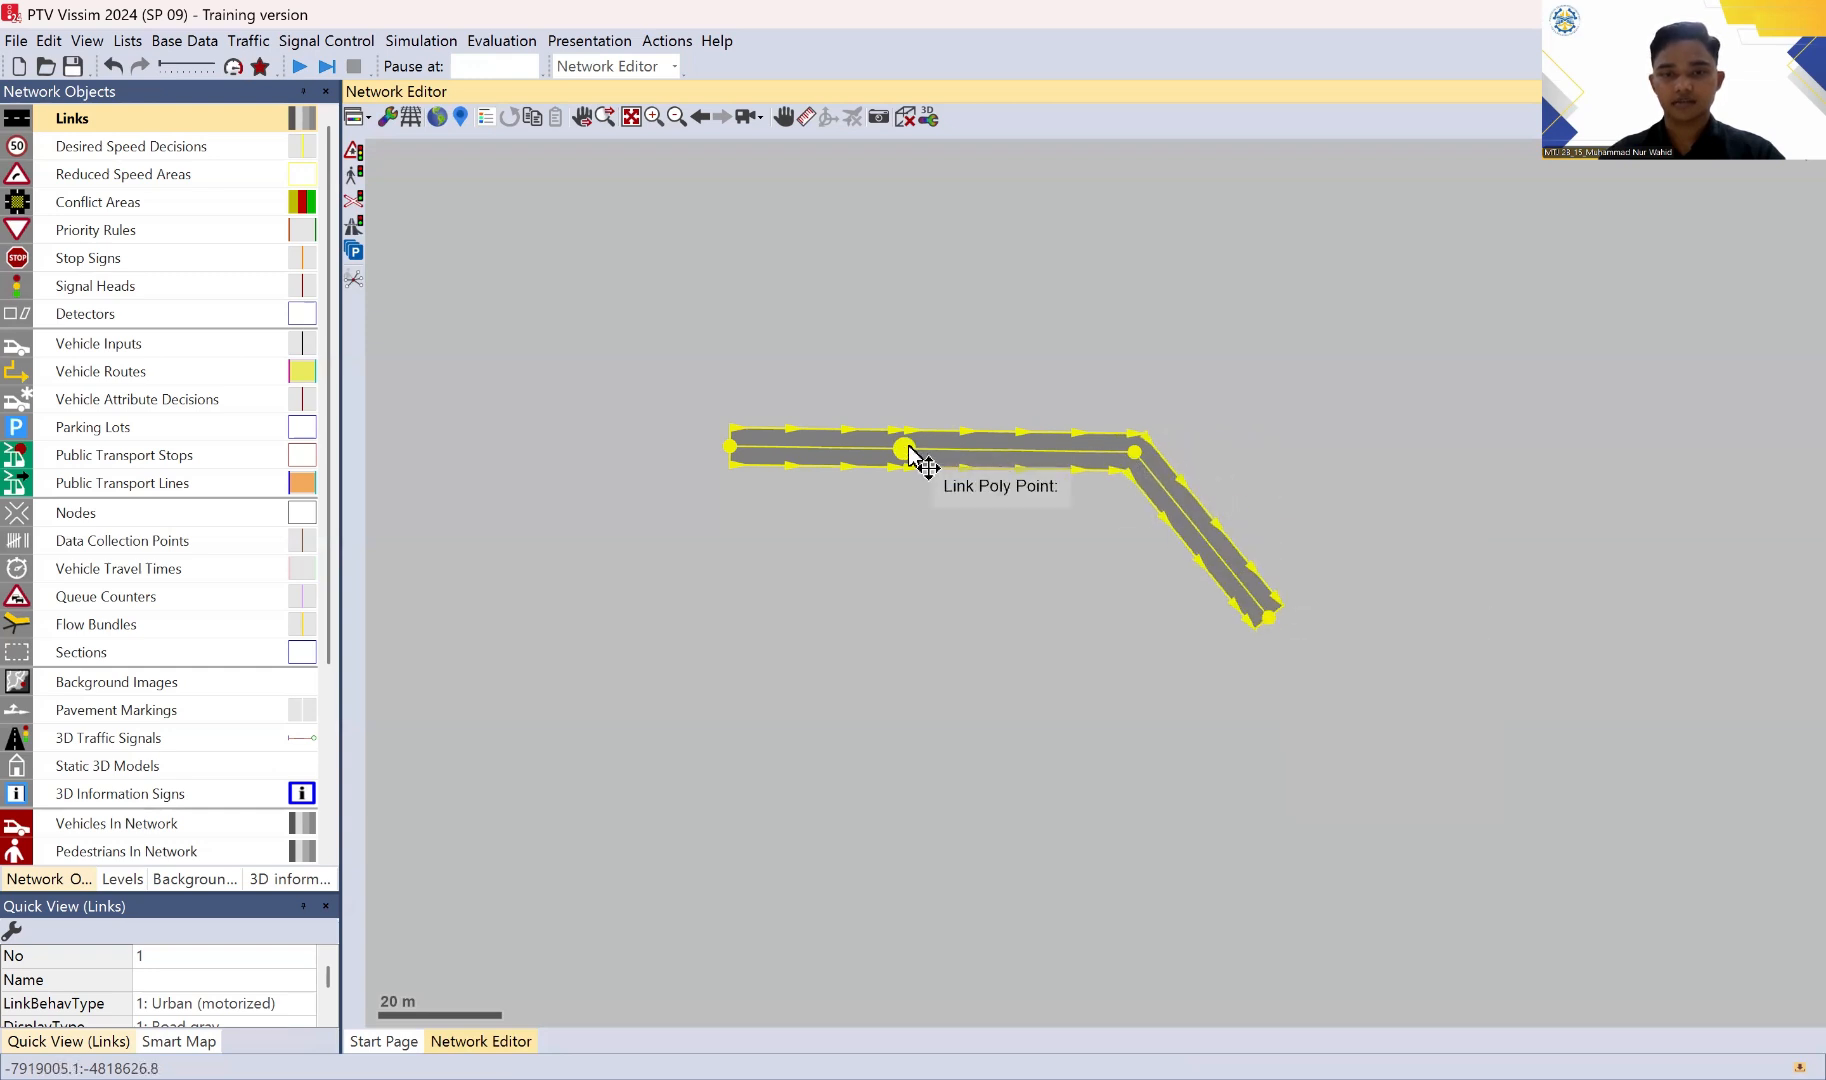
pyautogui.moveTo(904, 449); pyautogui.dragTo(919, 382)
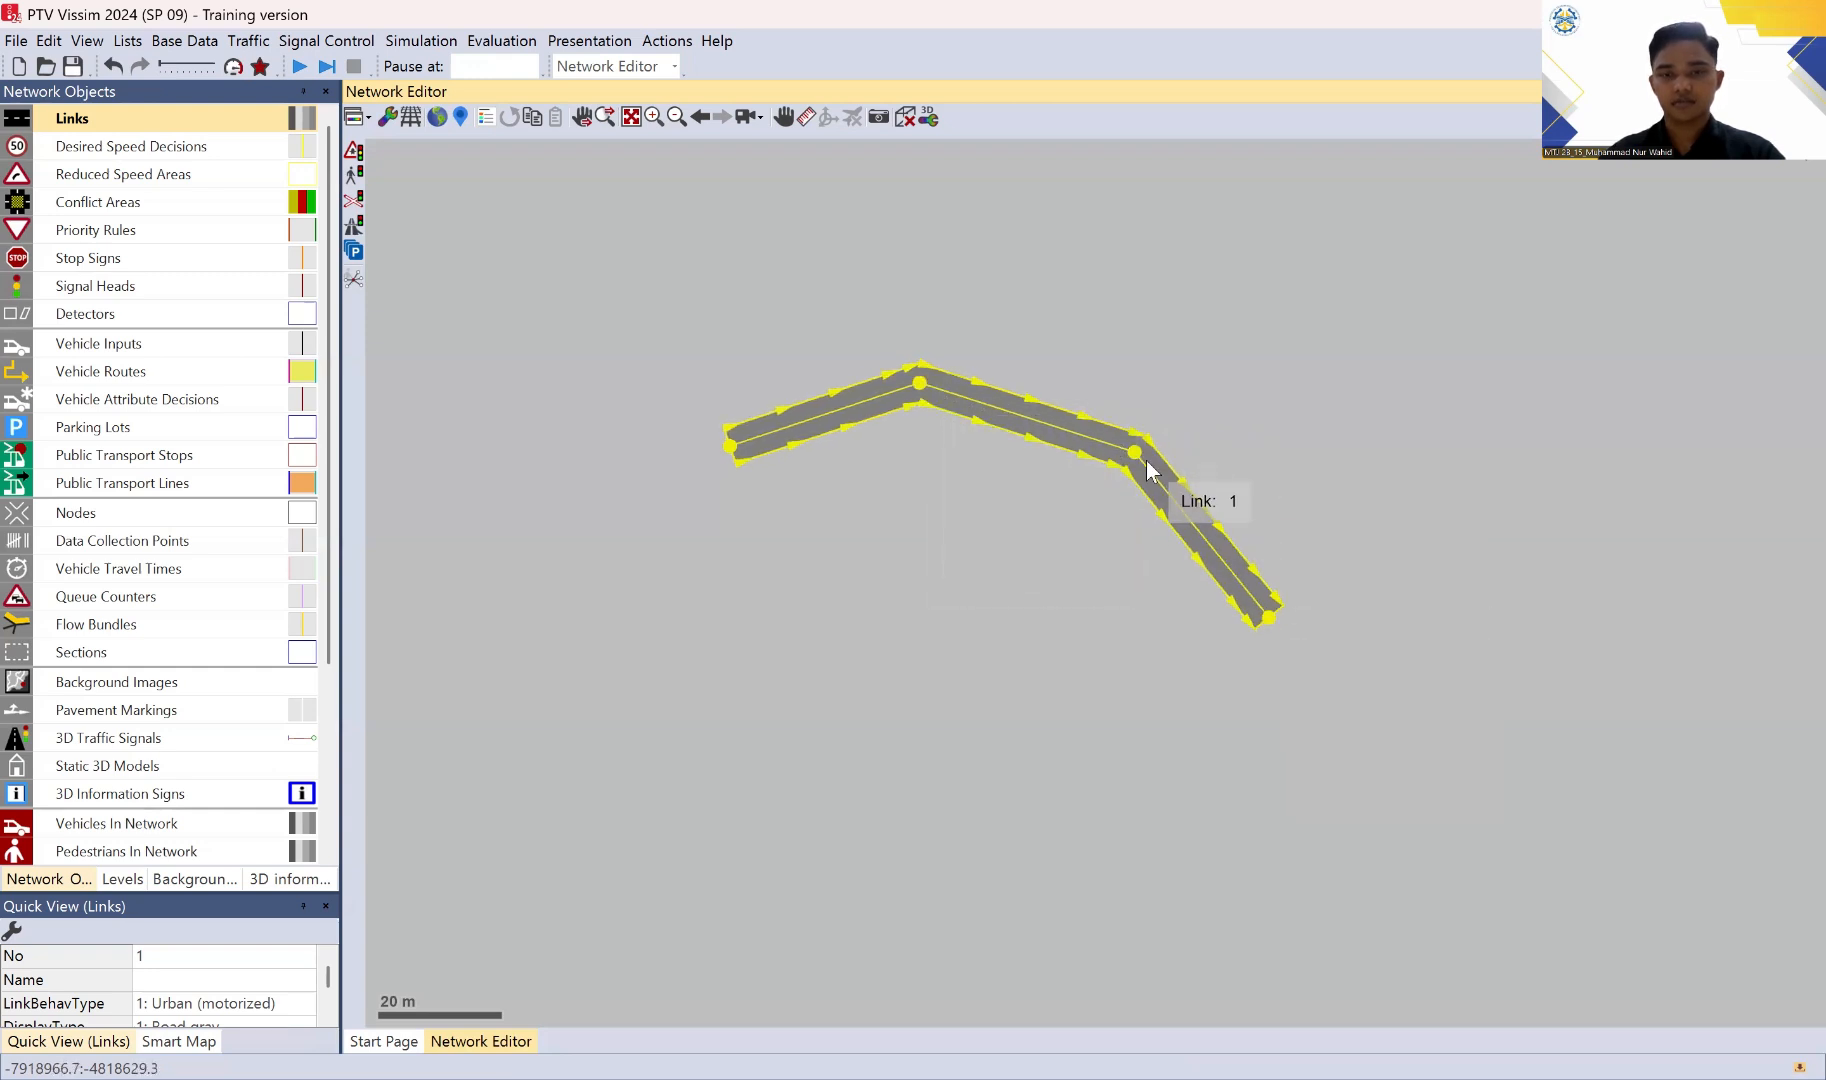
pyautogui.moveTo(1134, 452); pyautogui.dragTo(1079, 378)
pyautogui.click(1448, 484)
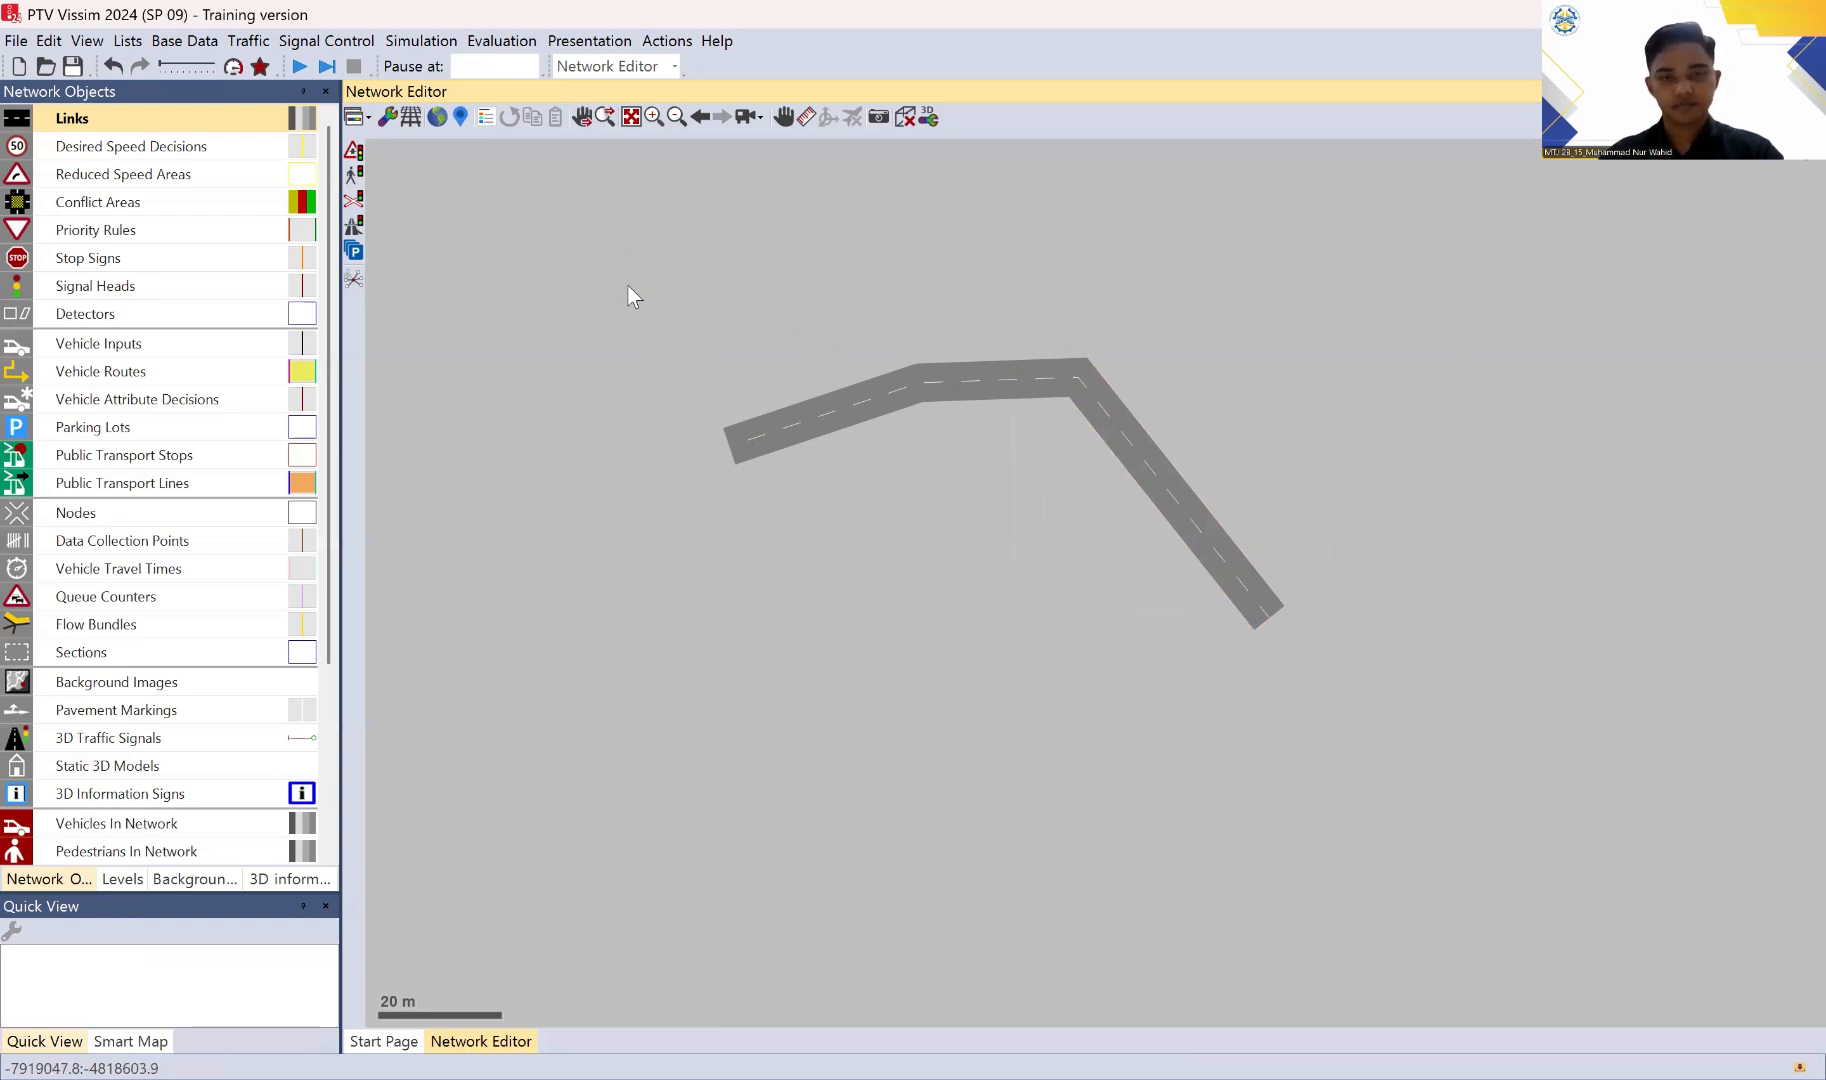
# Step: Undo the three point moves on the link and delete the link from the network
pyautogui.hotkey('ctrl', 'z')
pyautogui.hotkey('ctrl', 'z')
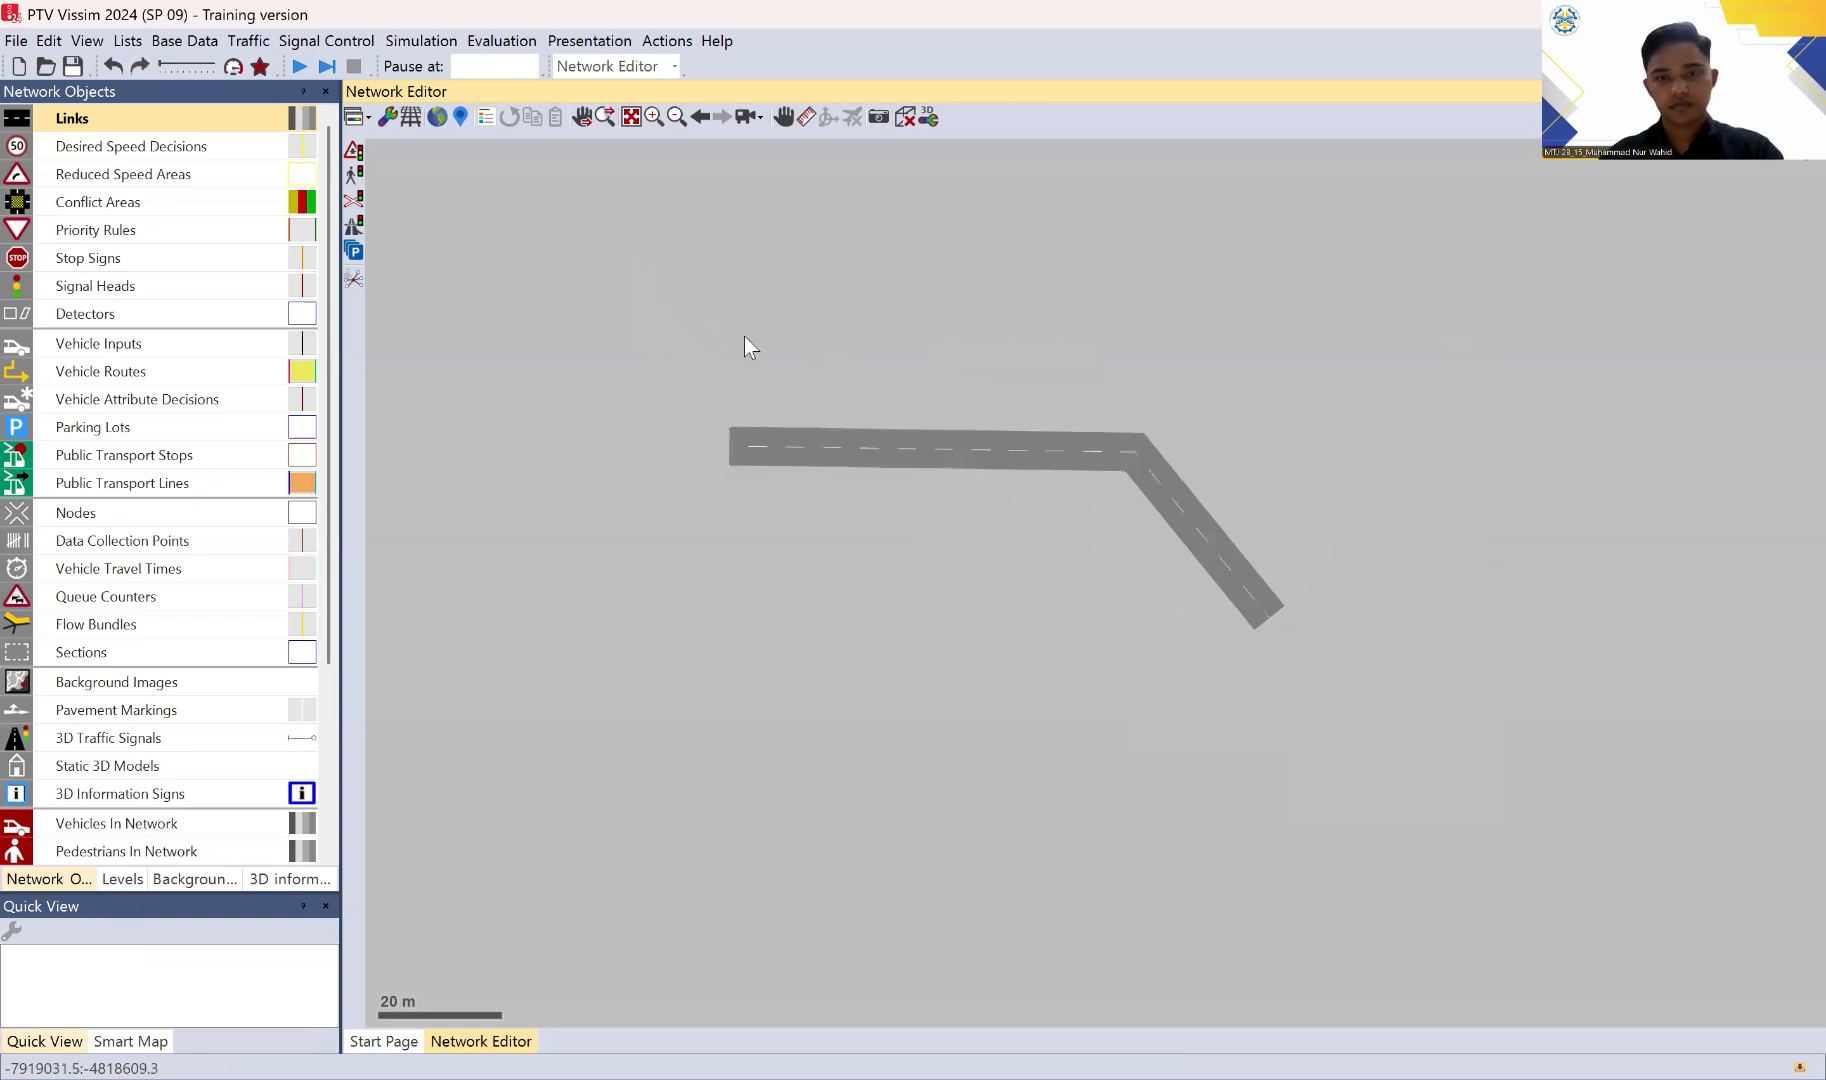
pyautogui.hotkey('ctrl', 'z')
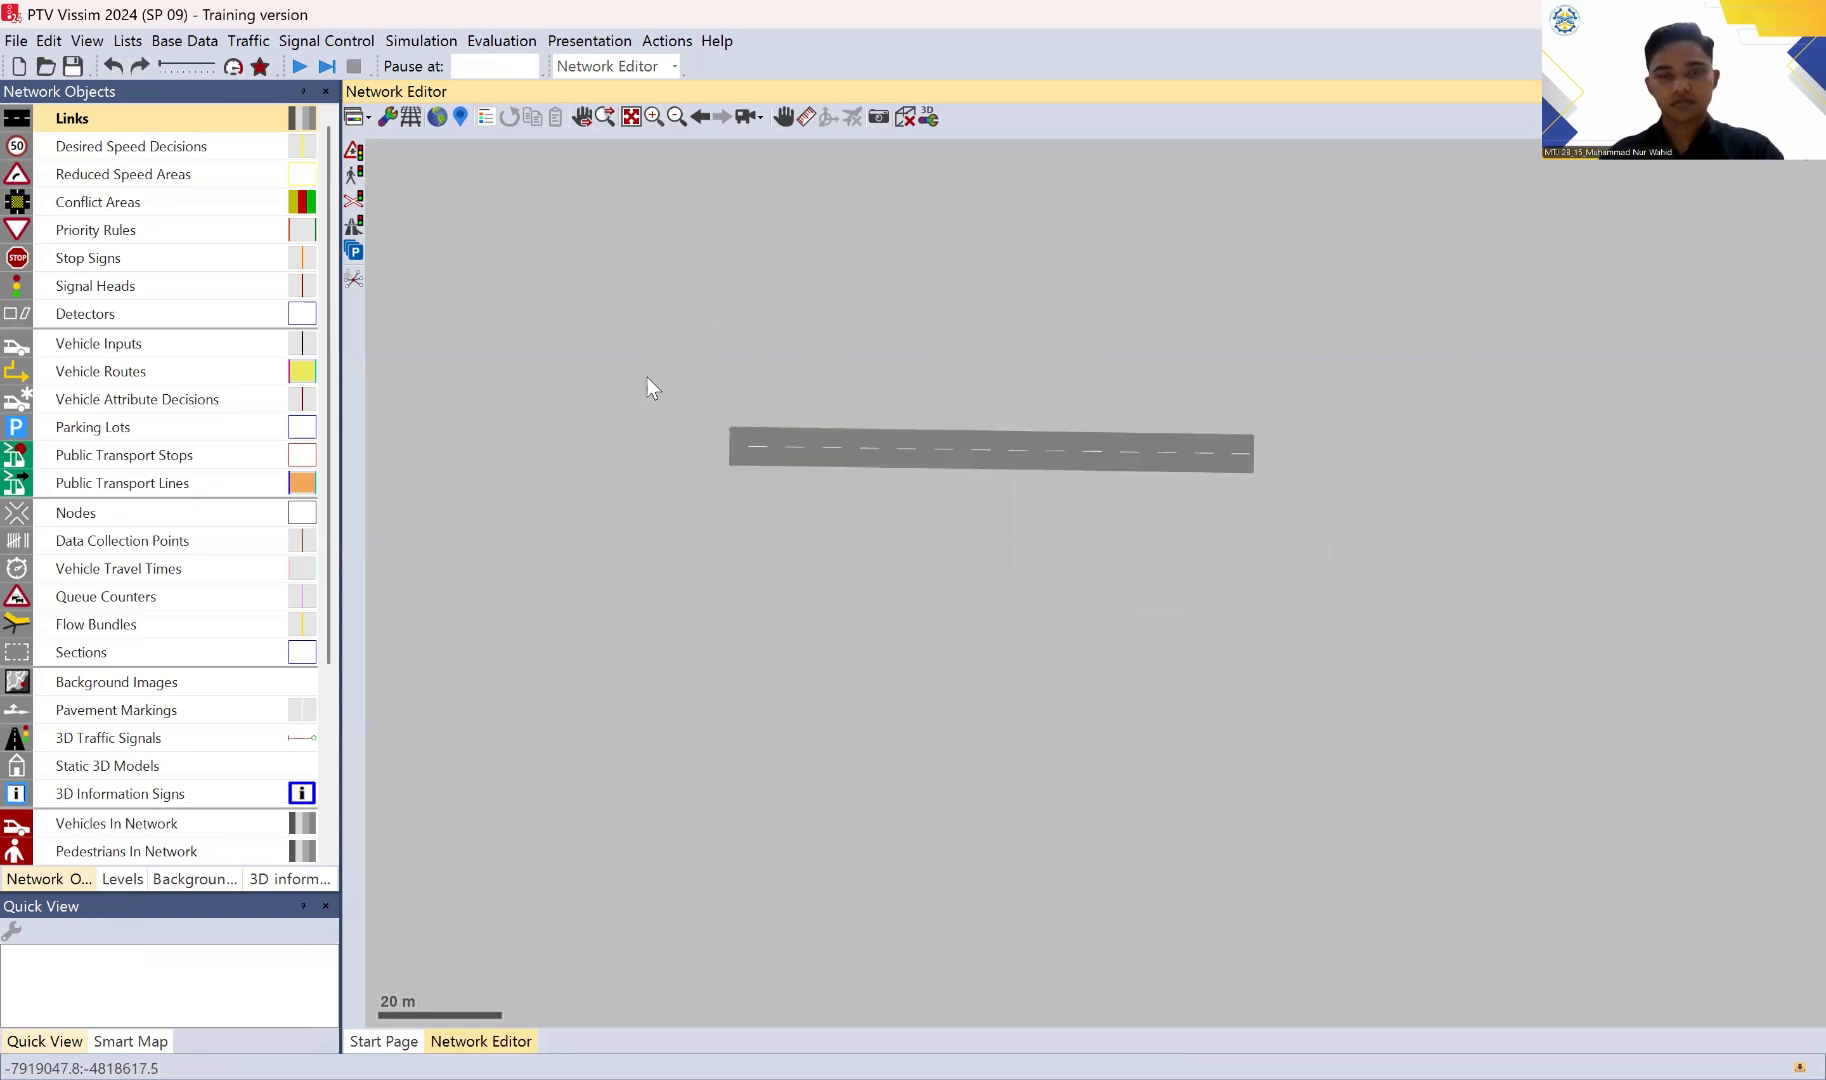
pyautogui.moveTo(648, 387); pyautogui.dragTo(1414, 611)
pyautogui.press('Delete')
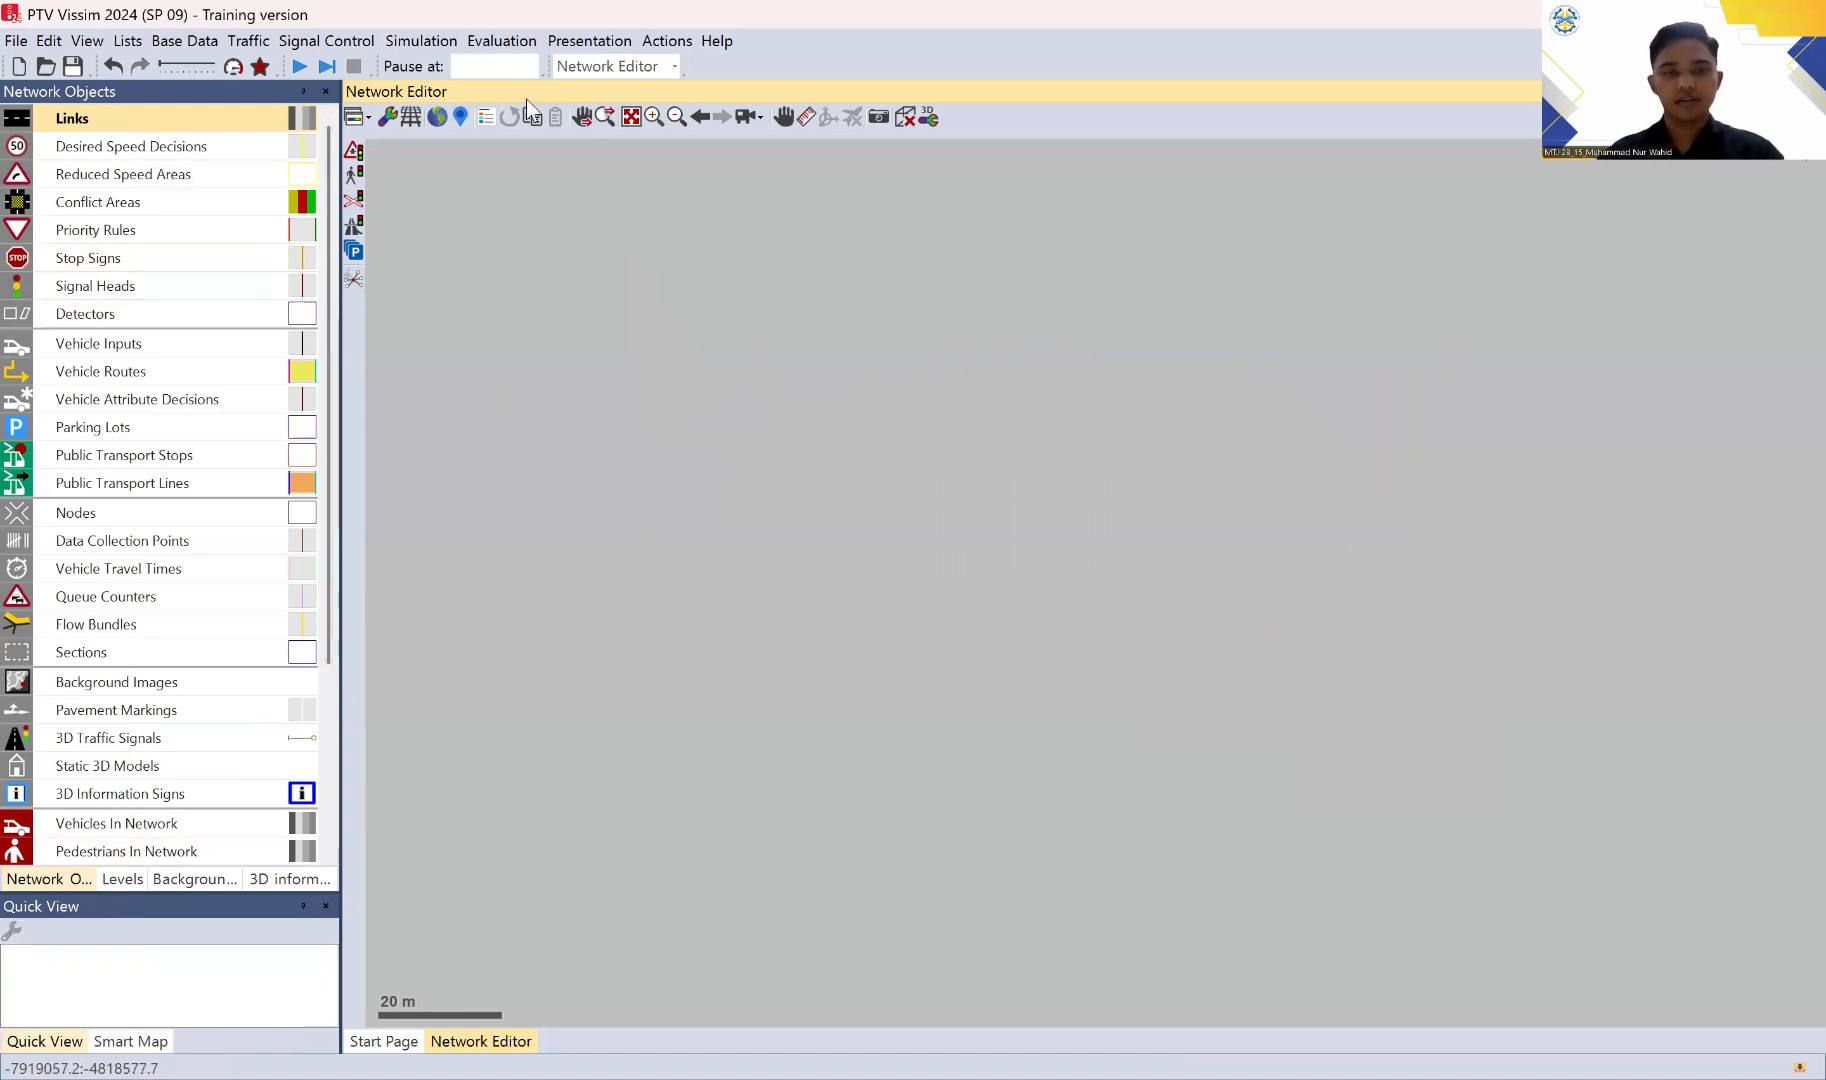
pyautogui.click(195, 879)
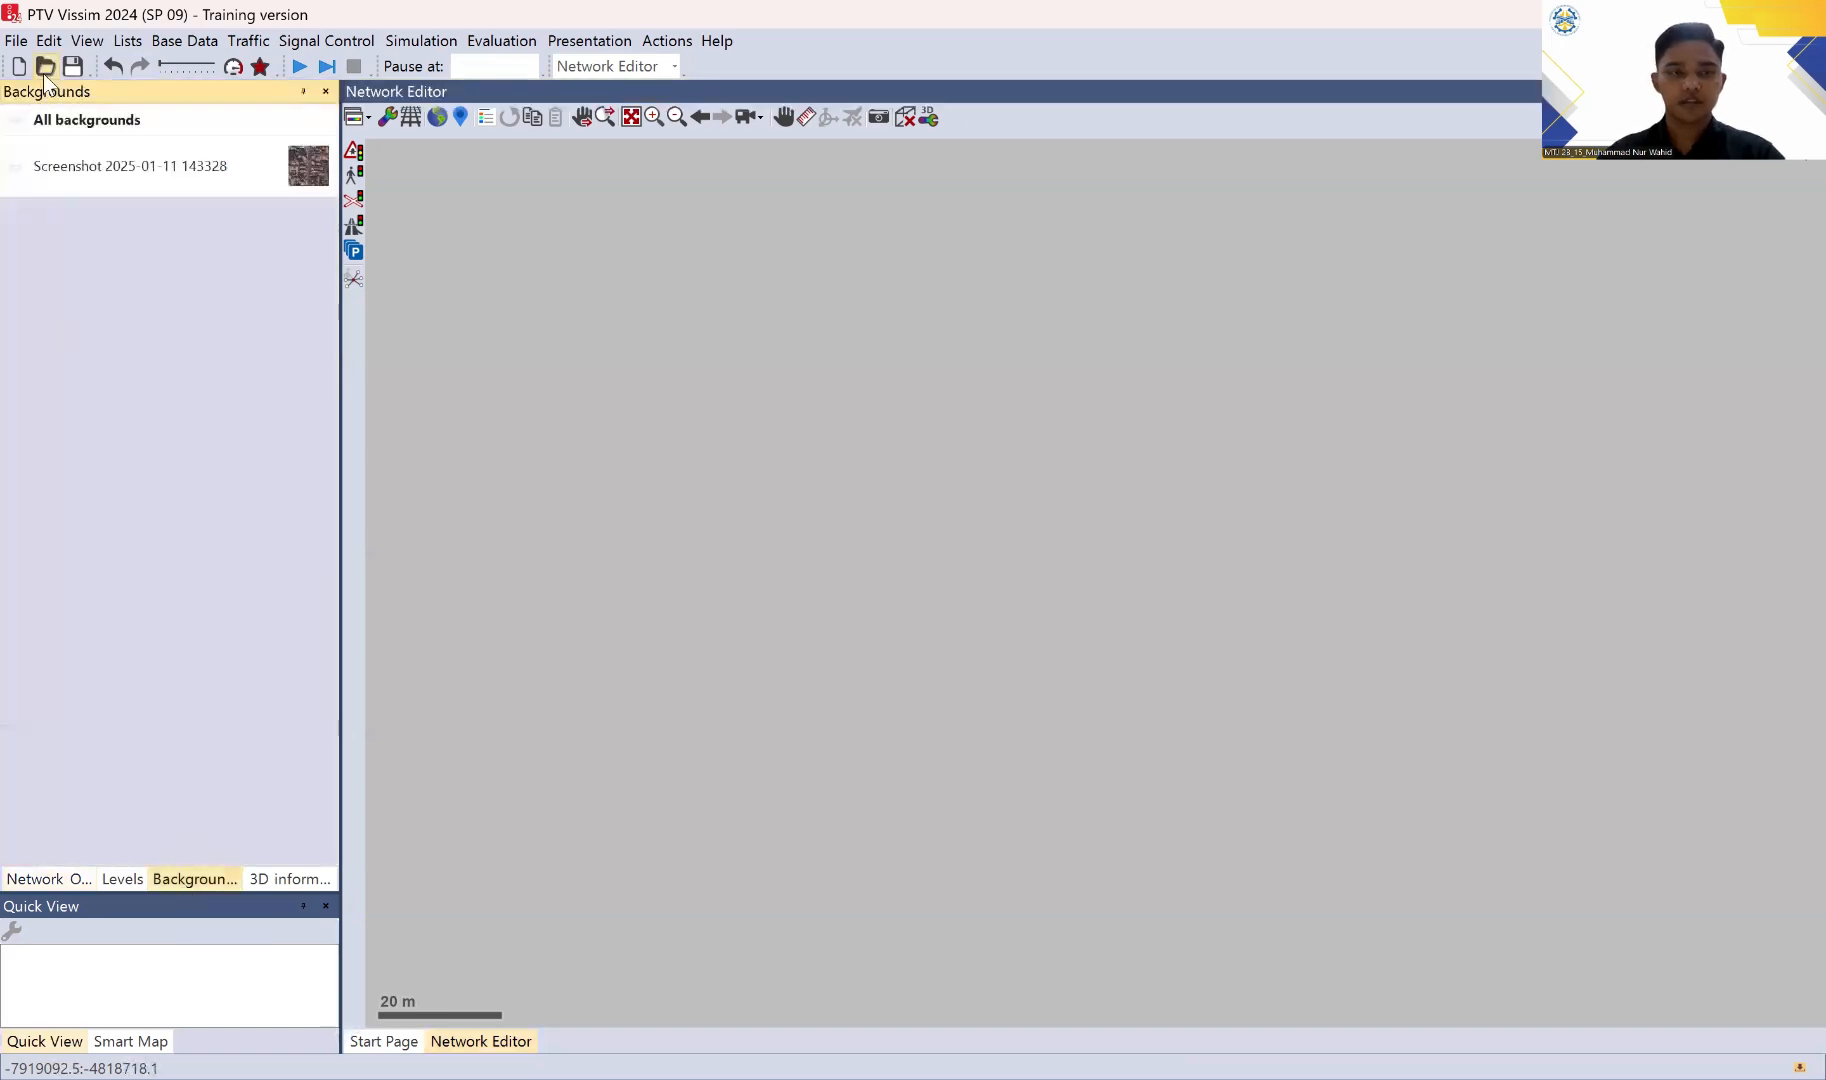
pyautogui.click(16, 168)
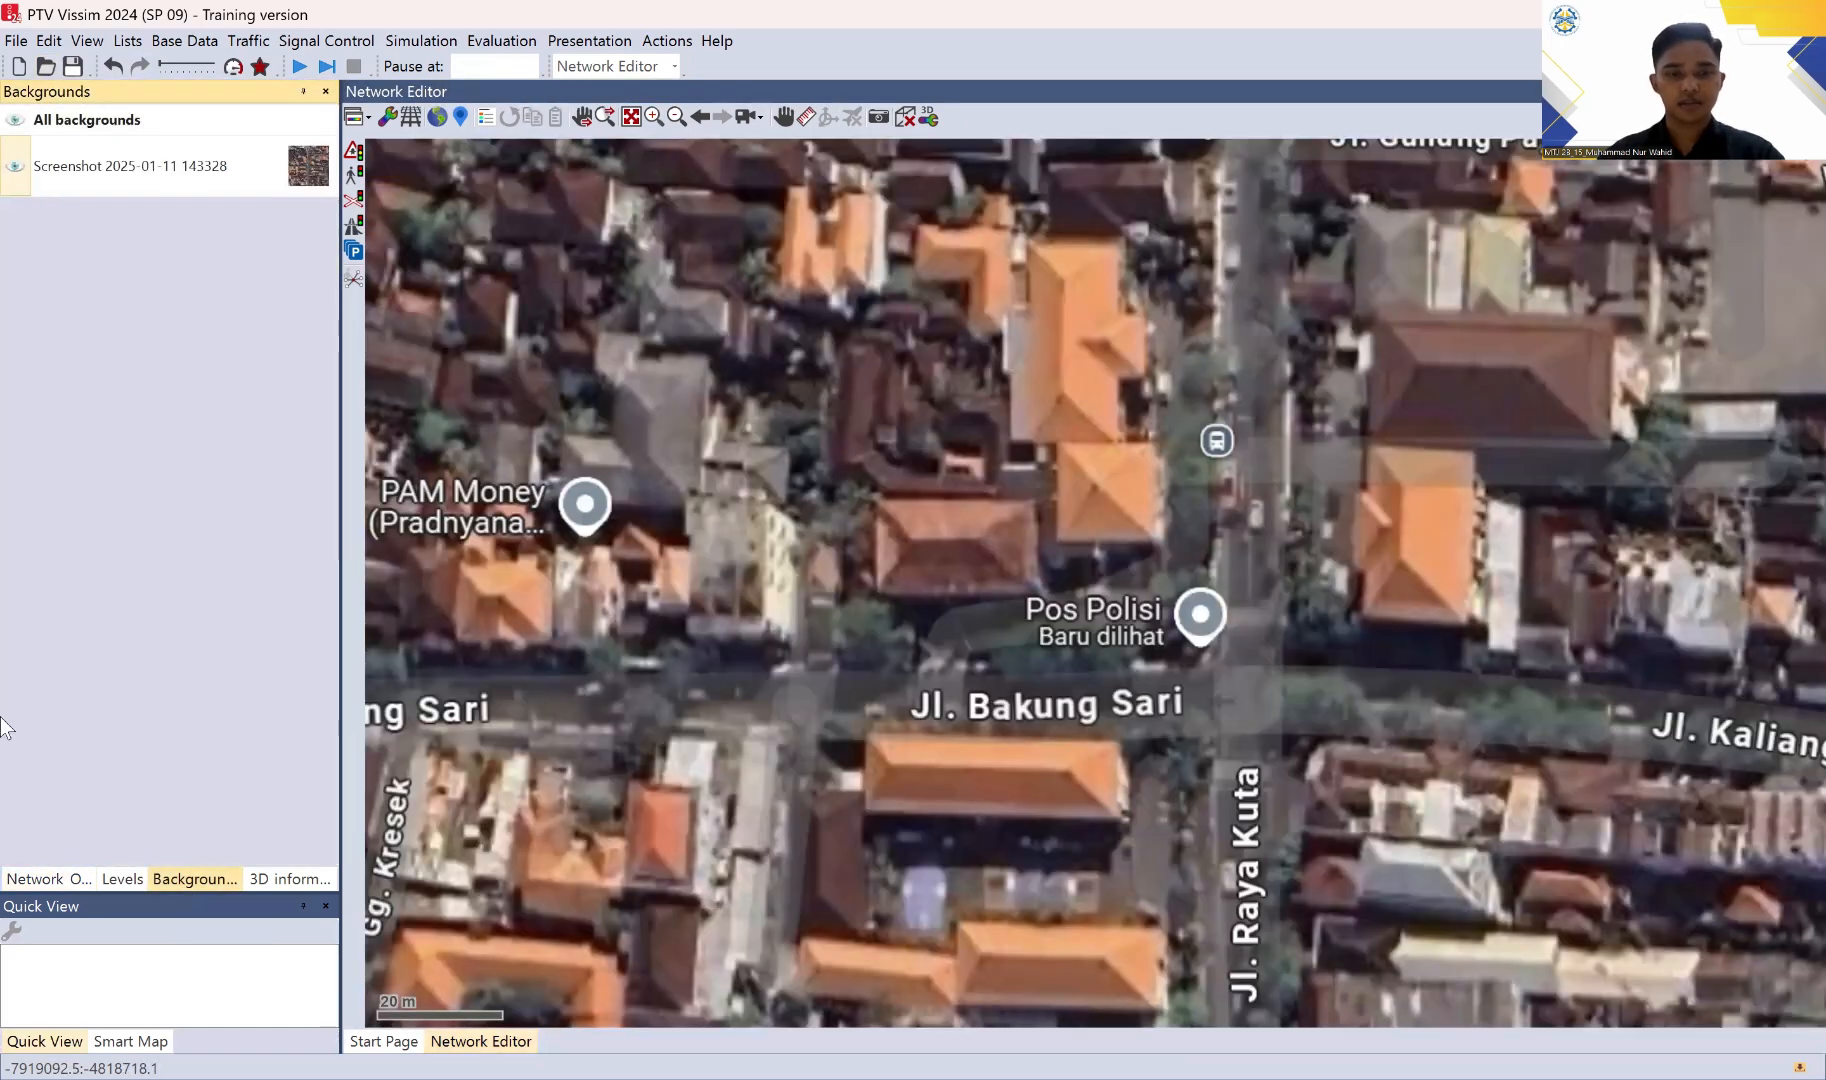
pyautogui.click(44, 880)
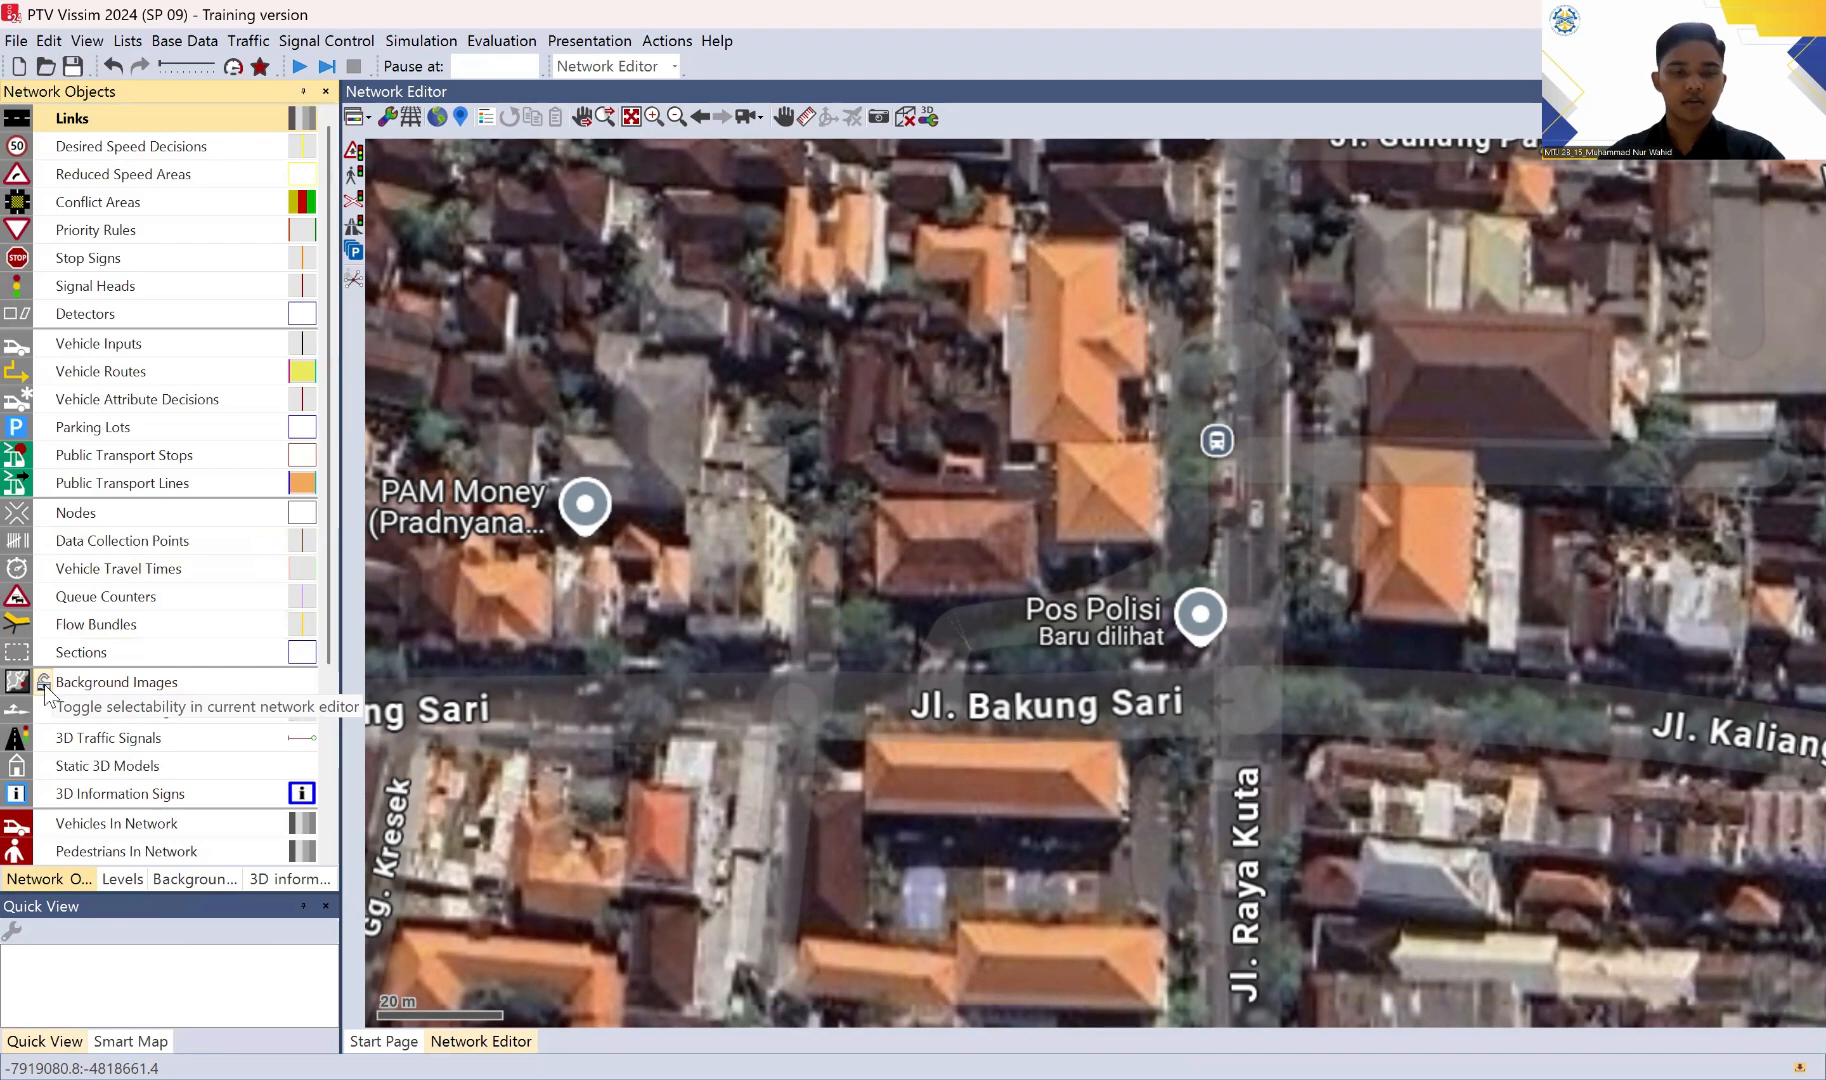
# Step: Lock the background images so they cannot be selected in the network editor
pyautogui.click(45, 686)
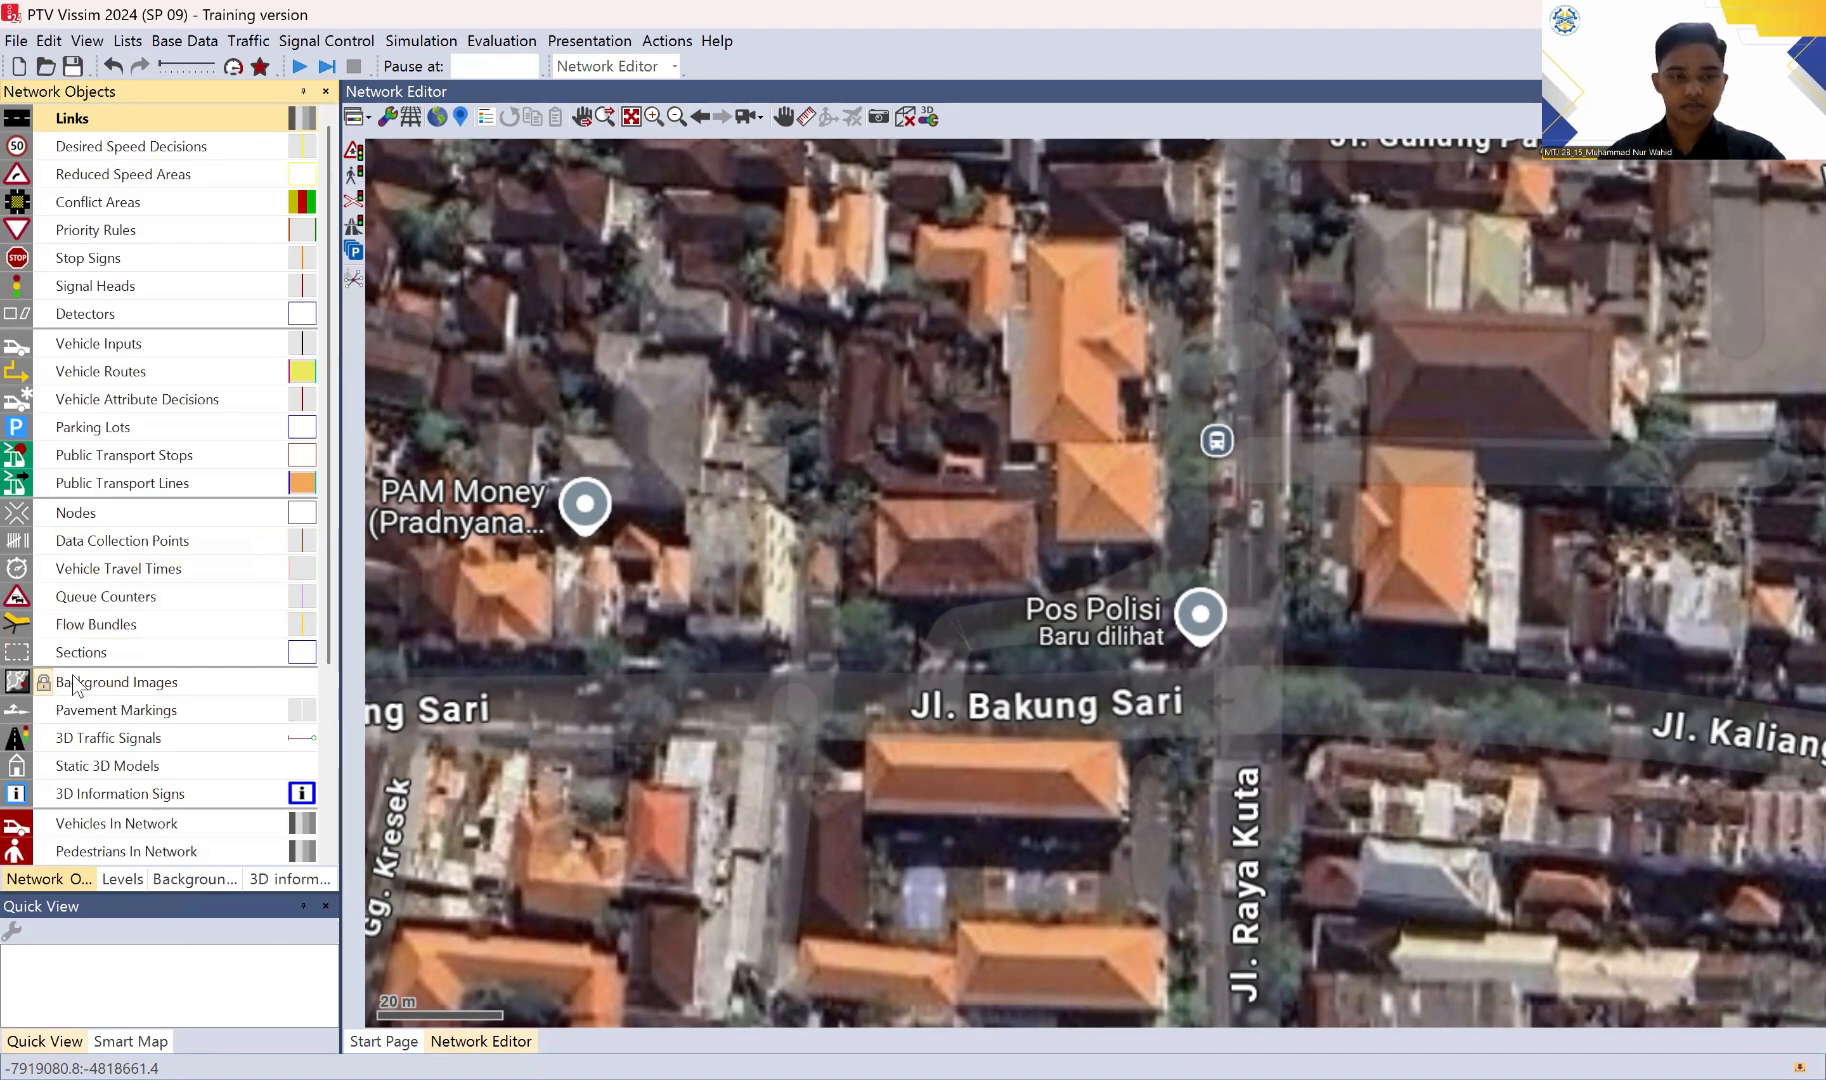
pyautogui.scroll(-1, 1190, 397)
pyautogui.scroll(-1, 1280, 534)
pyautogui.moveTo(1280, 534); pyautogui.dragTo(1229, 530)
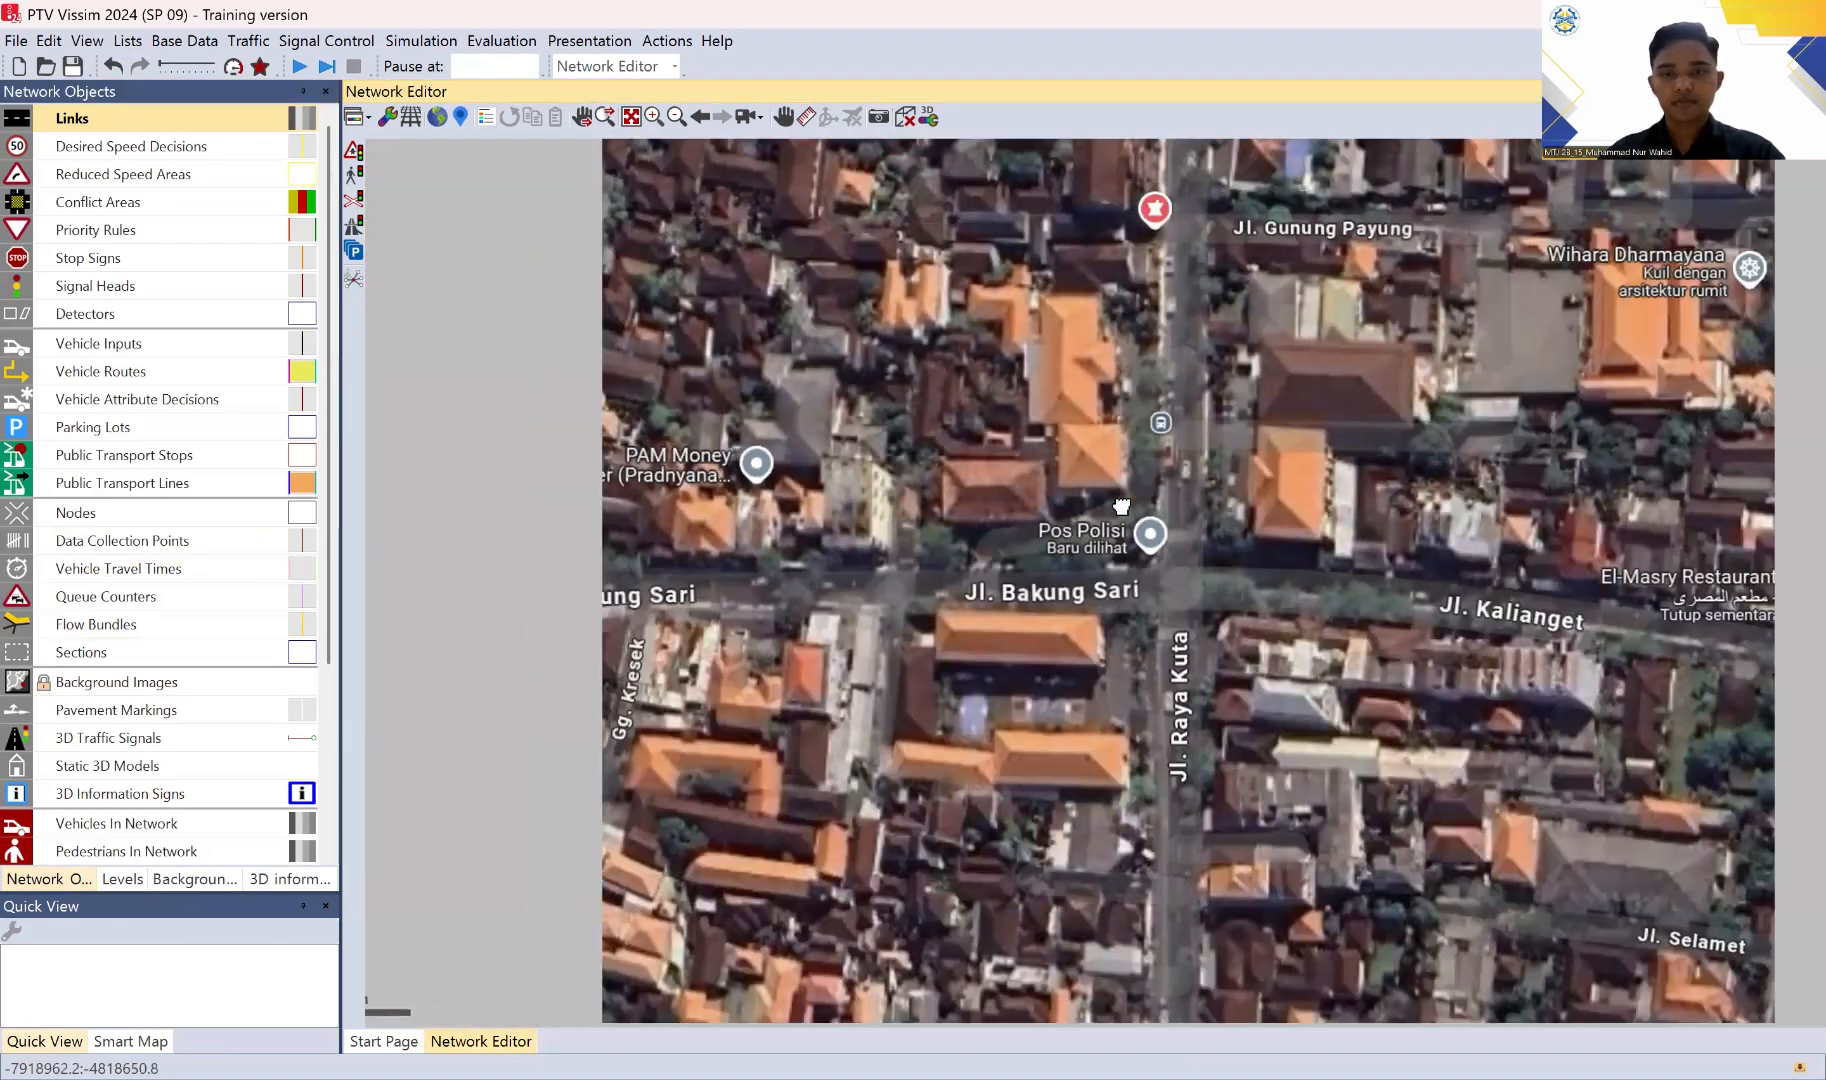
pyautogui.scroll(-1, 1205, 530)
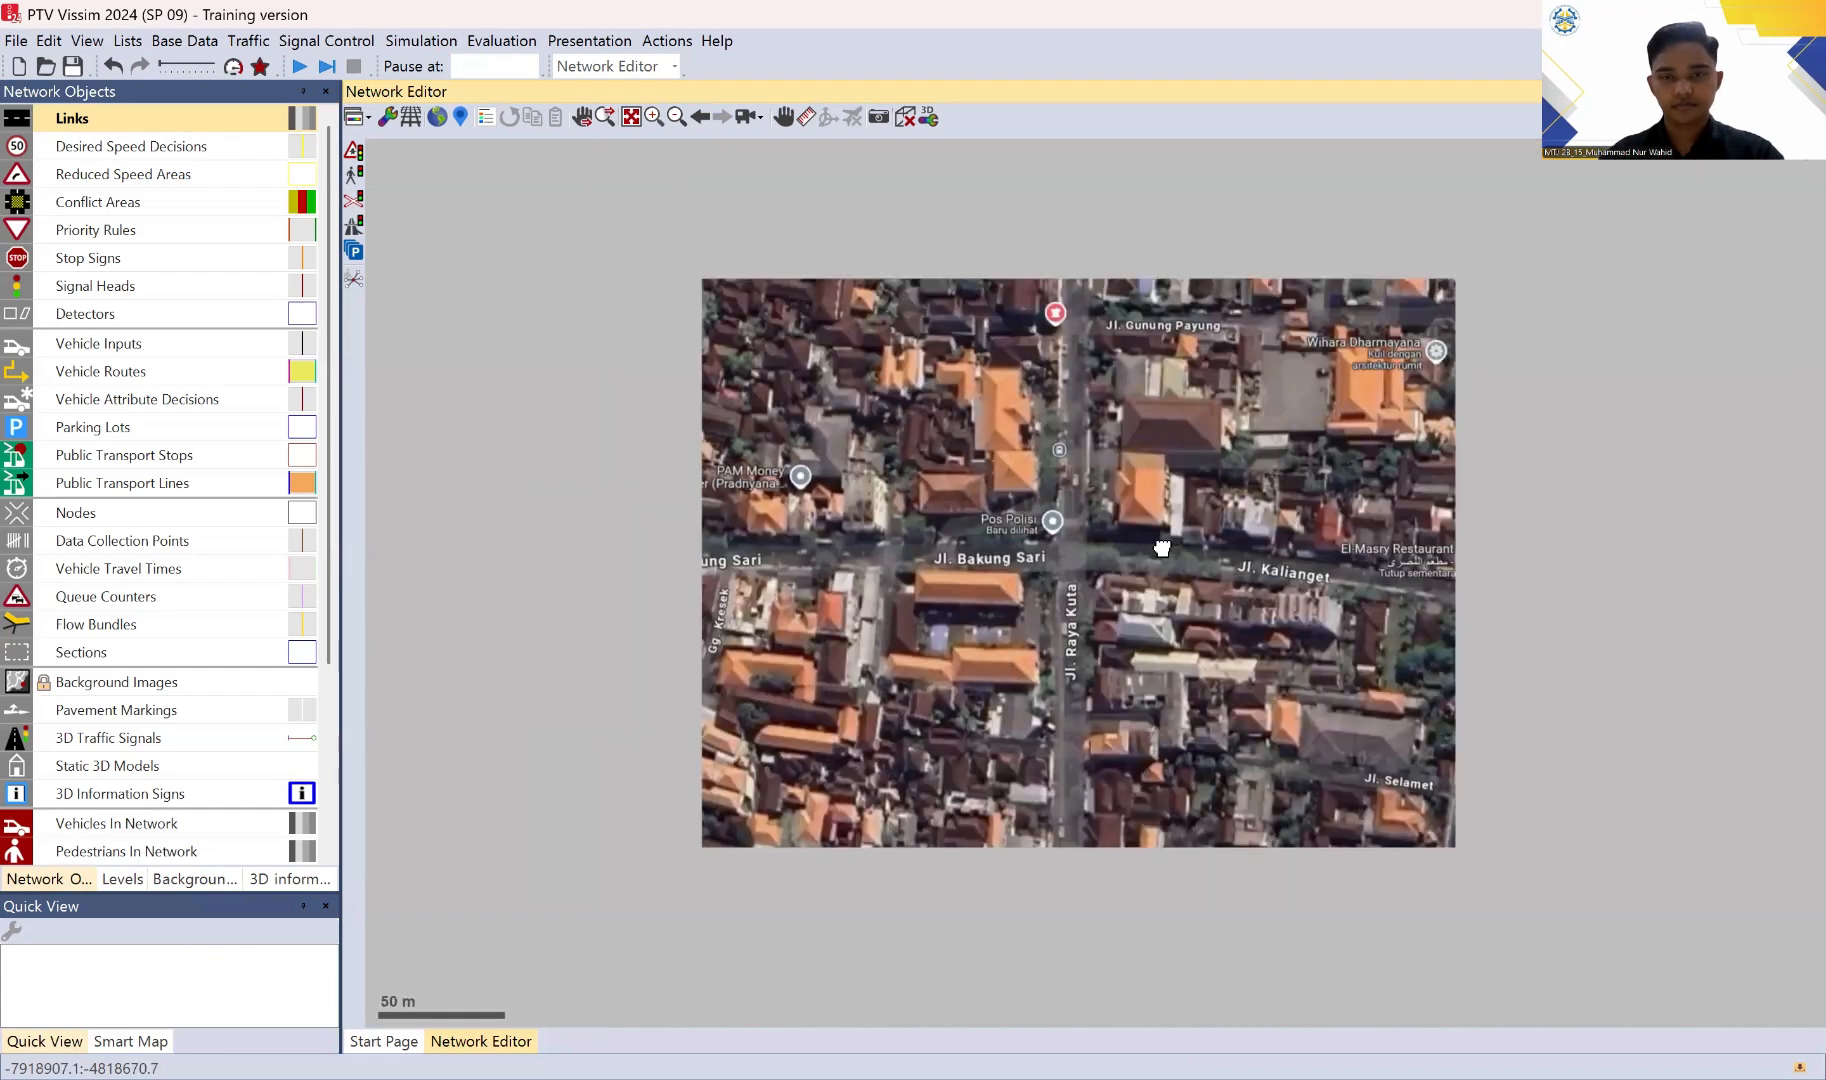
pyautogui.moveTo(1157, 581); pyautogui.dragTo(1156, 571)
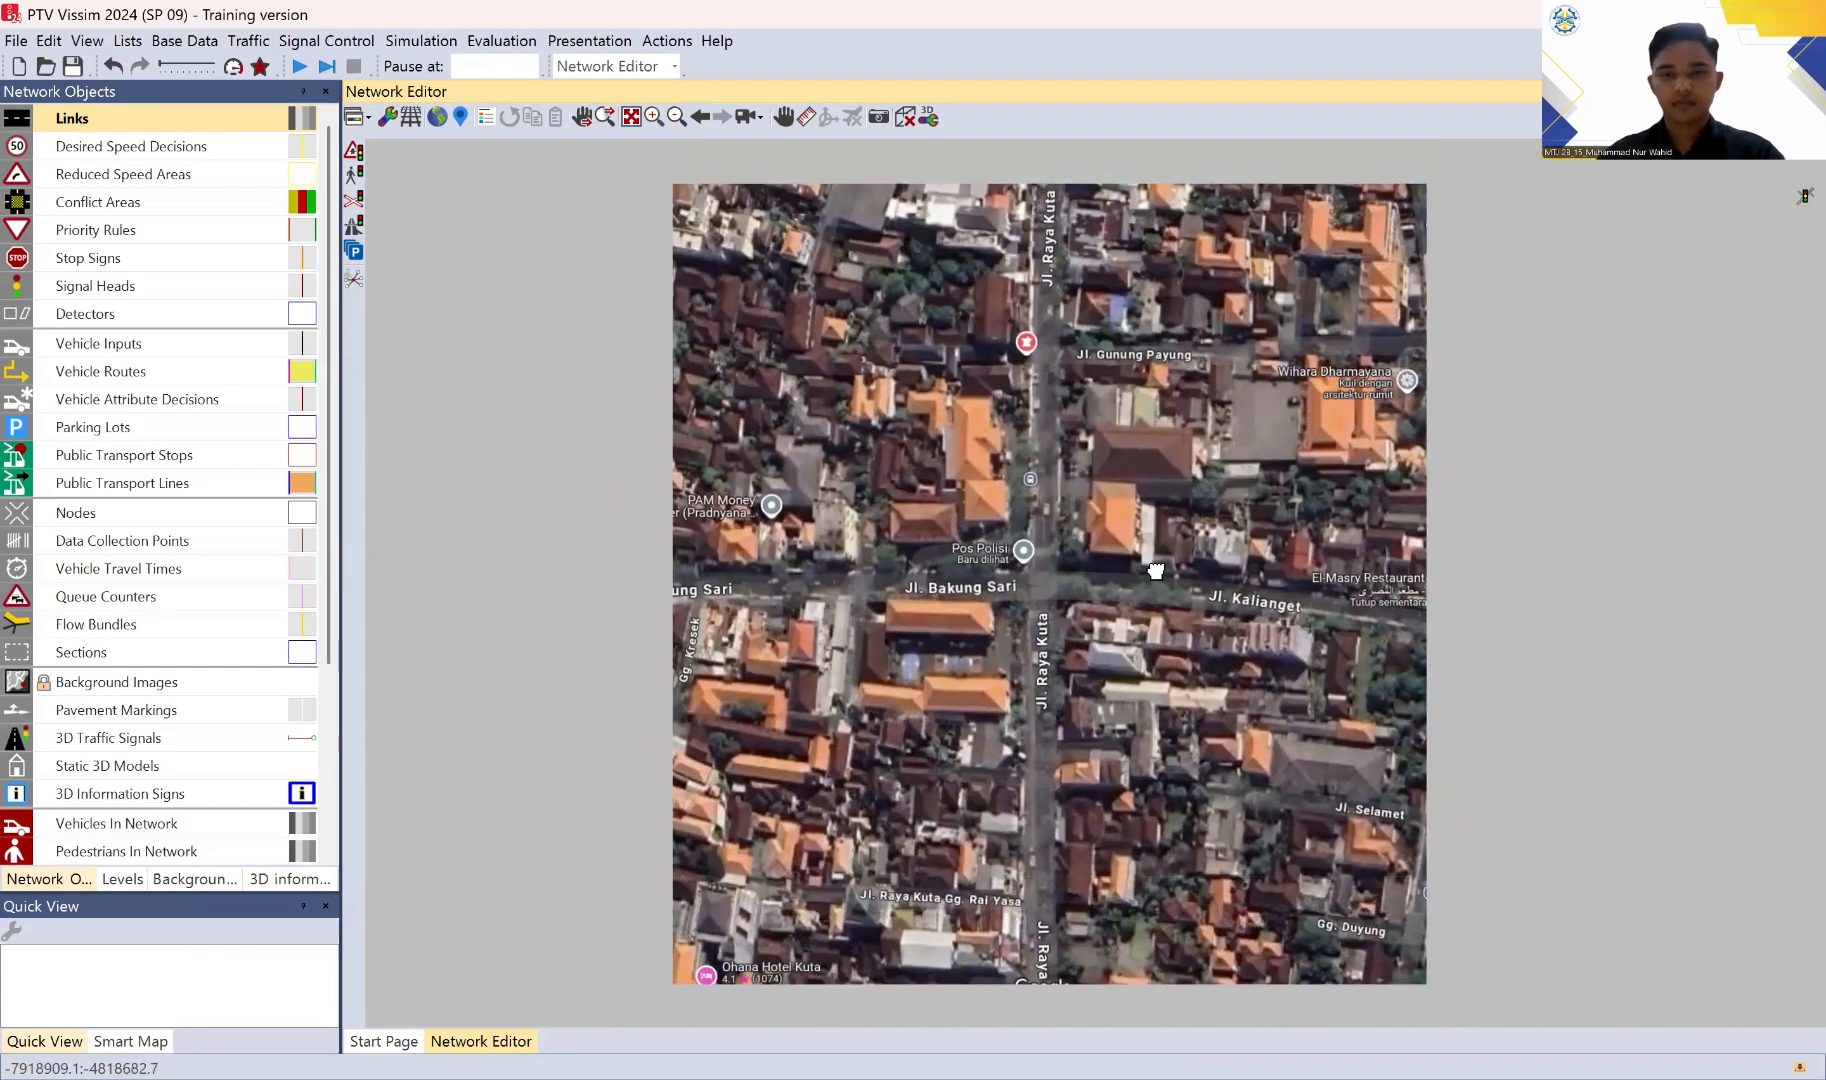
pyautogui.scroll(1, 1147, 566)
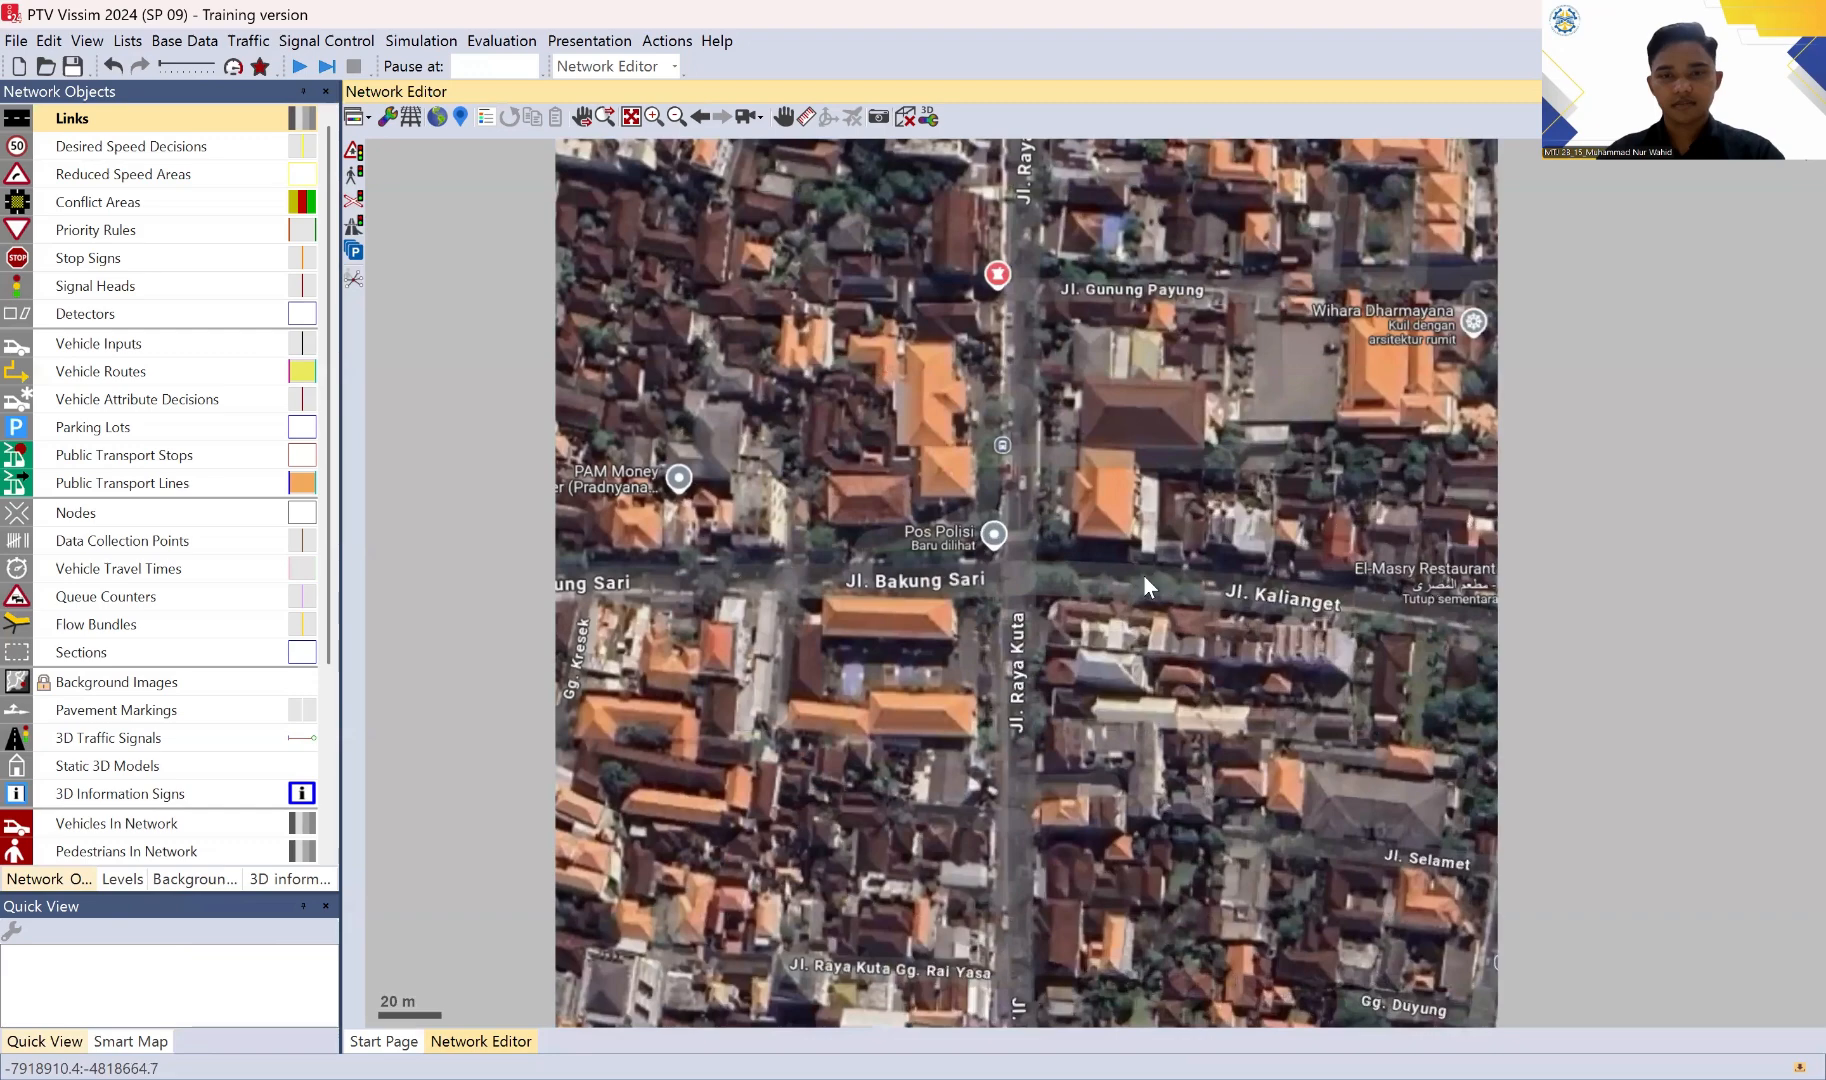
pyautogui.scroll(-1, 1143, 566)
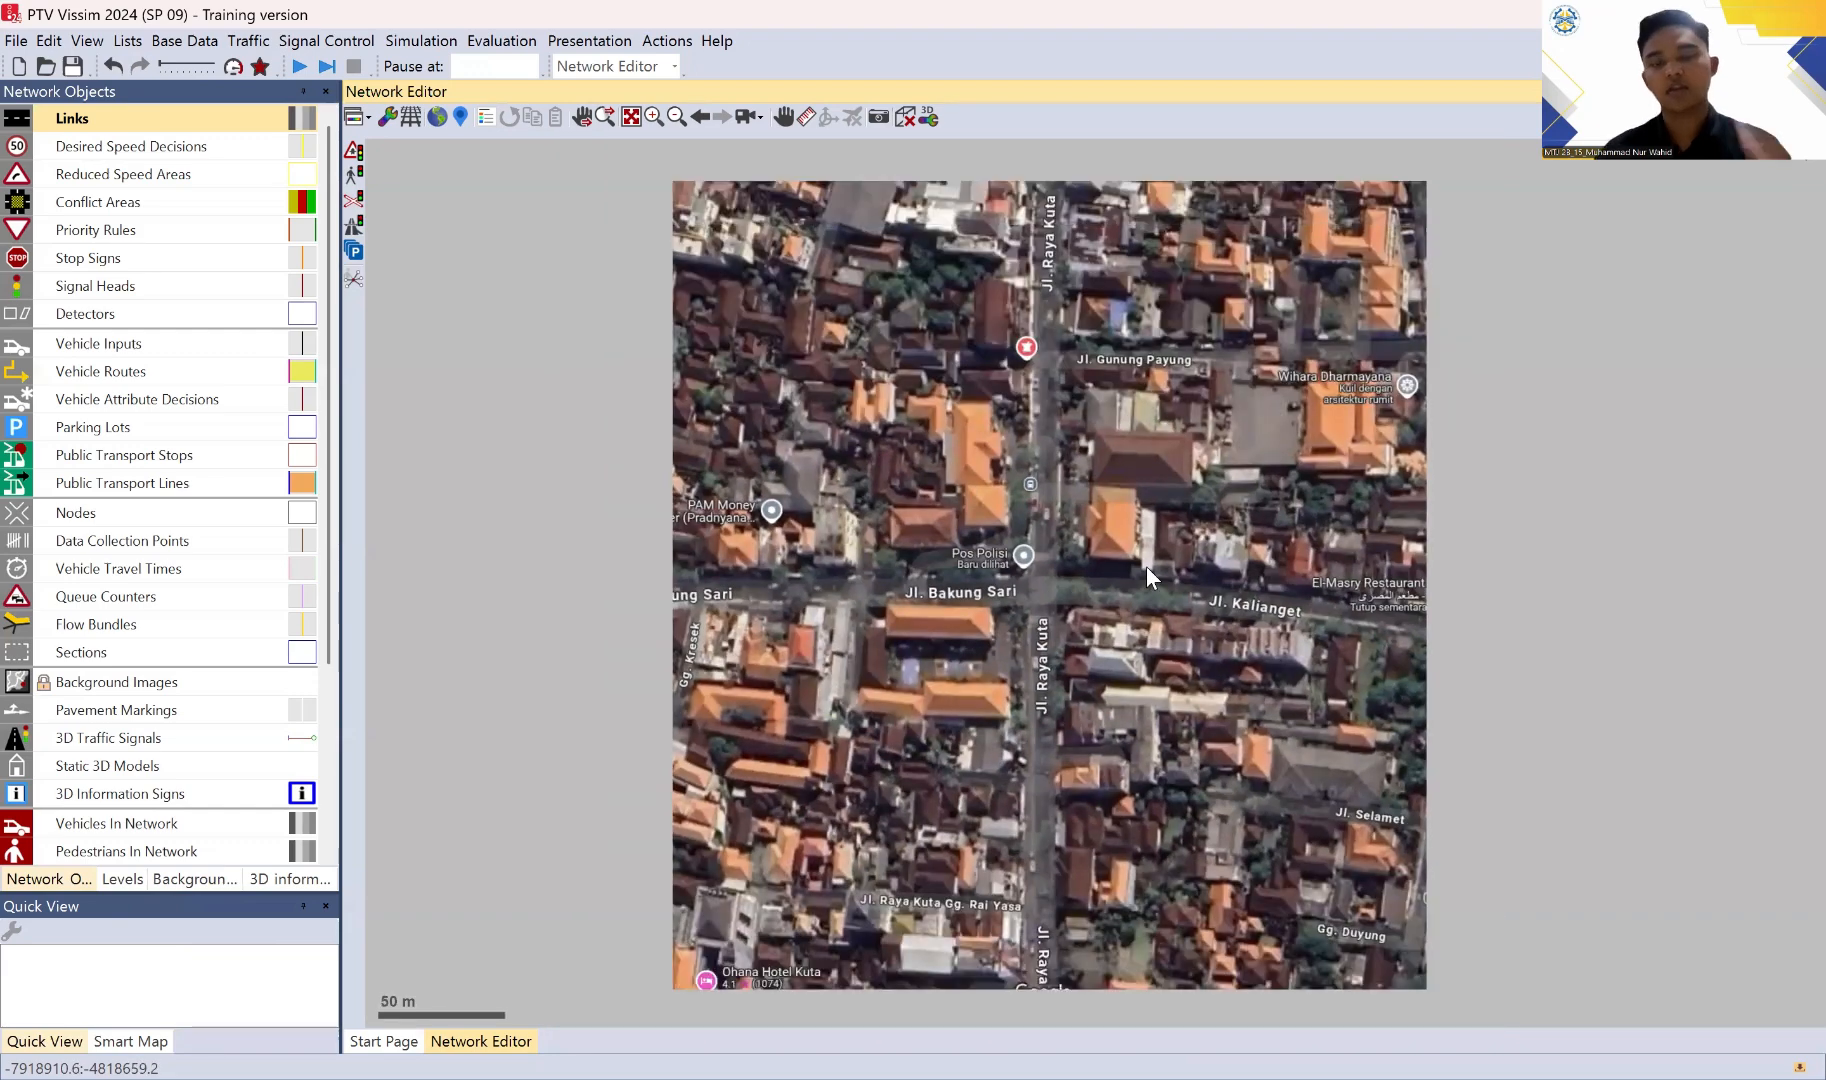
pyautogui.scroll(-1, 1146, 566)
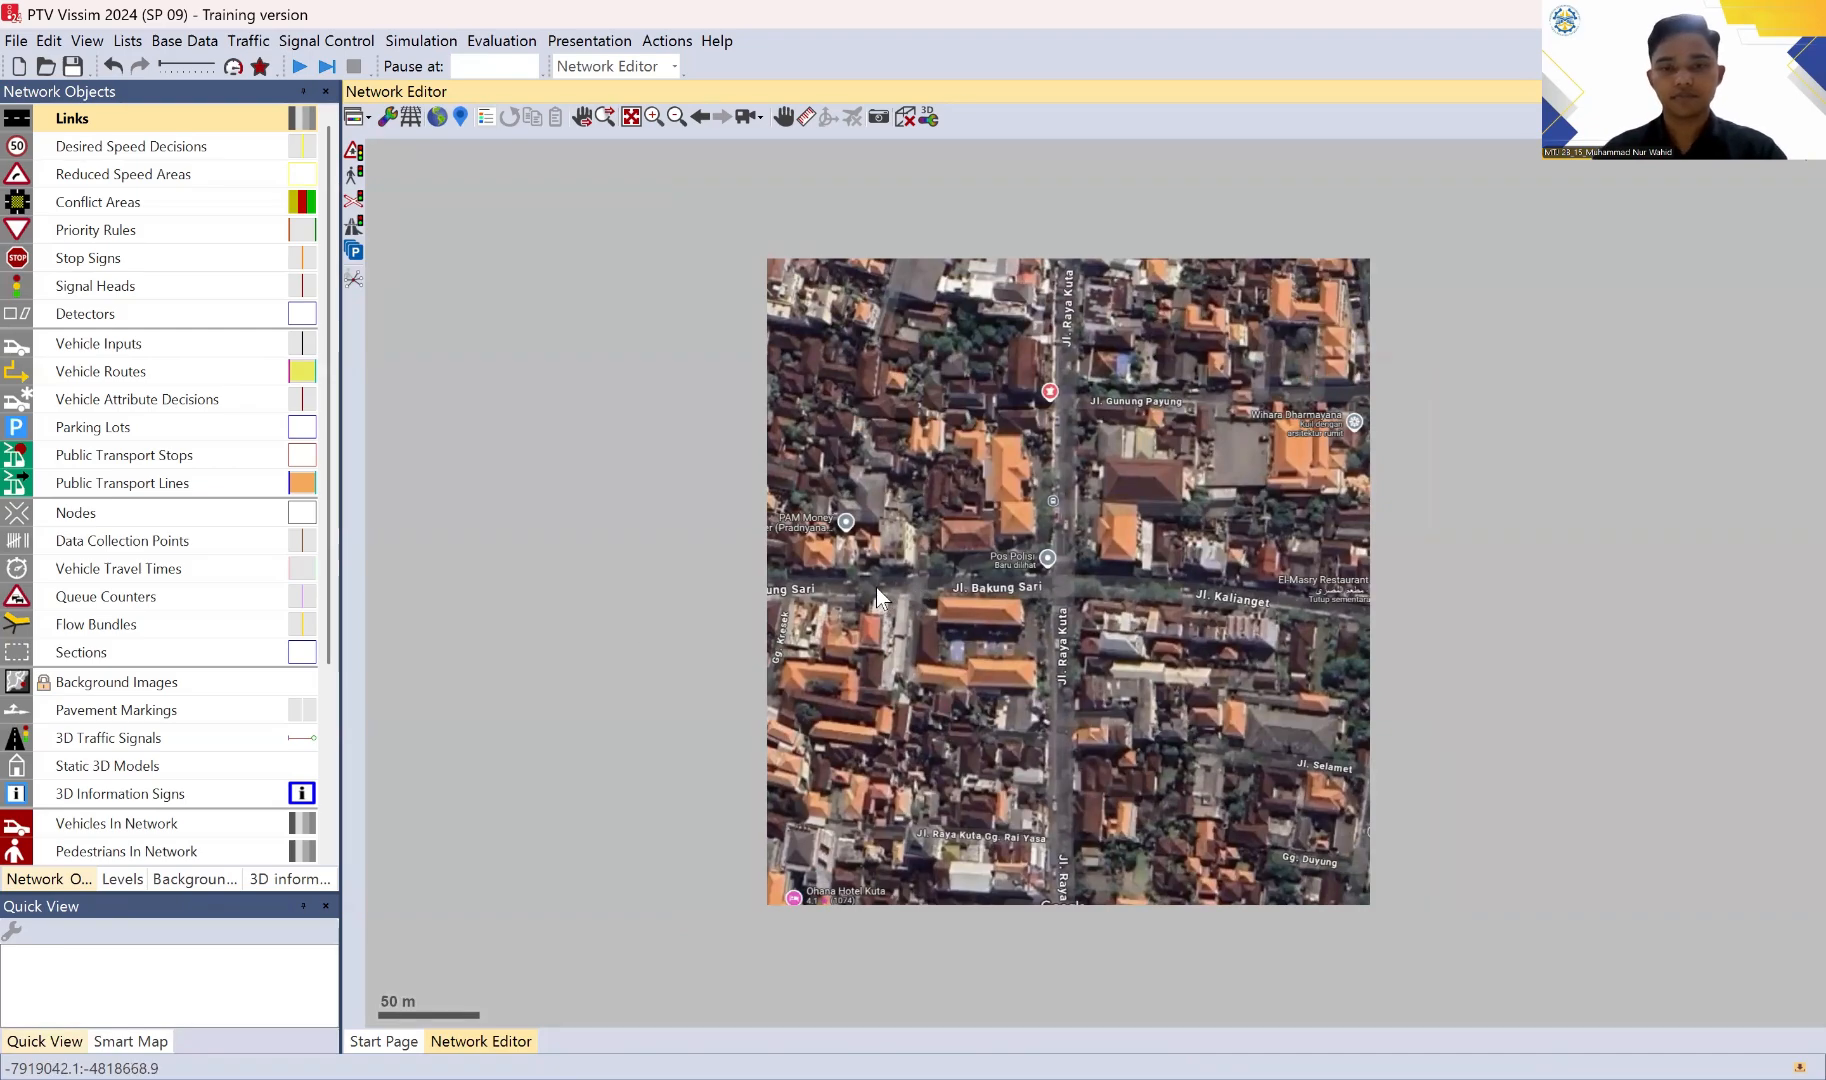
# Step: Draw a link about 139 m long along Jl. Kalianget from the image's east edge to the intersection and name it JL KALIANGET
pyautogui.scroll(1, 877, 590)
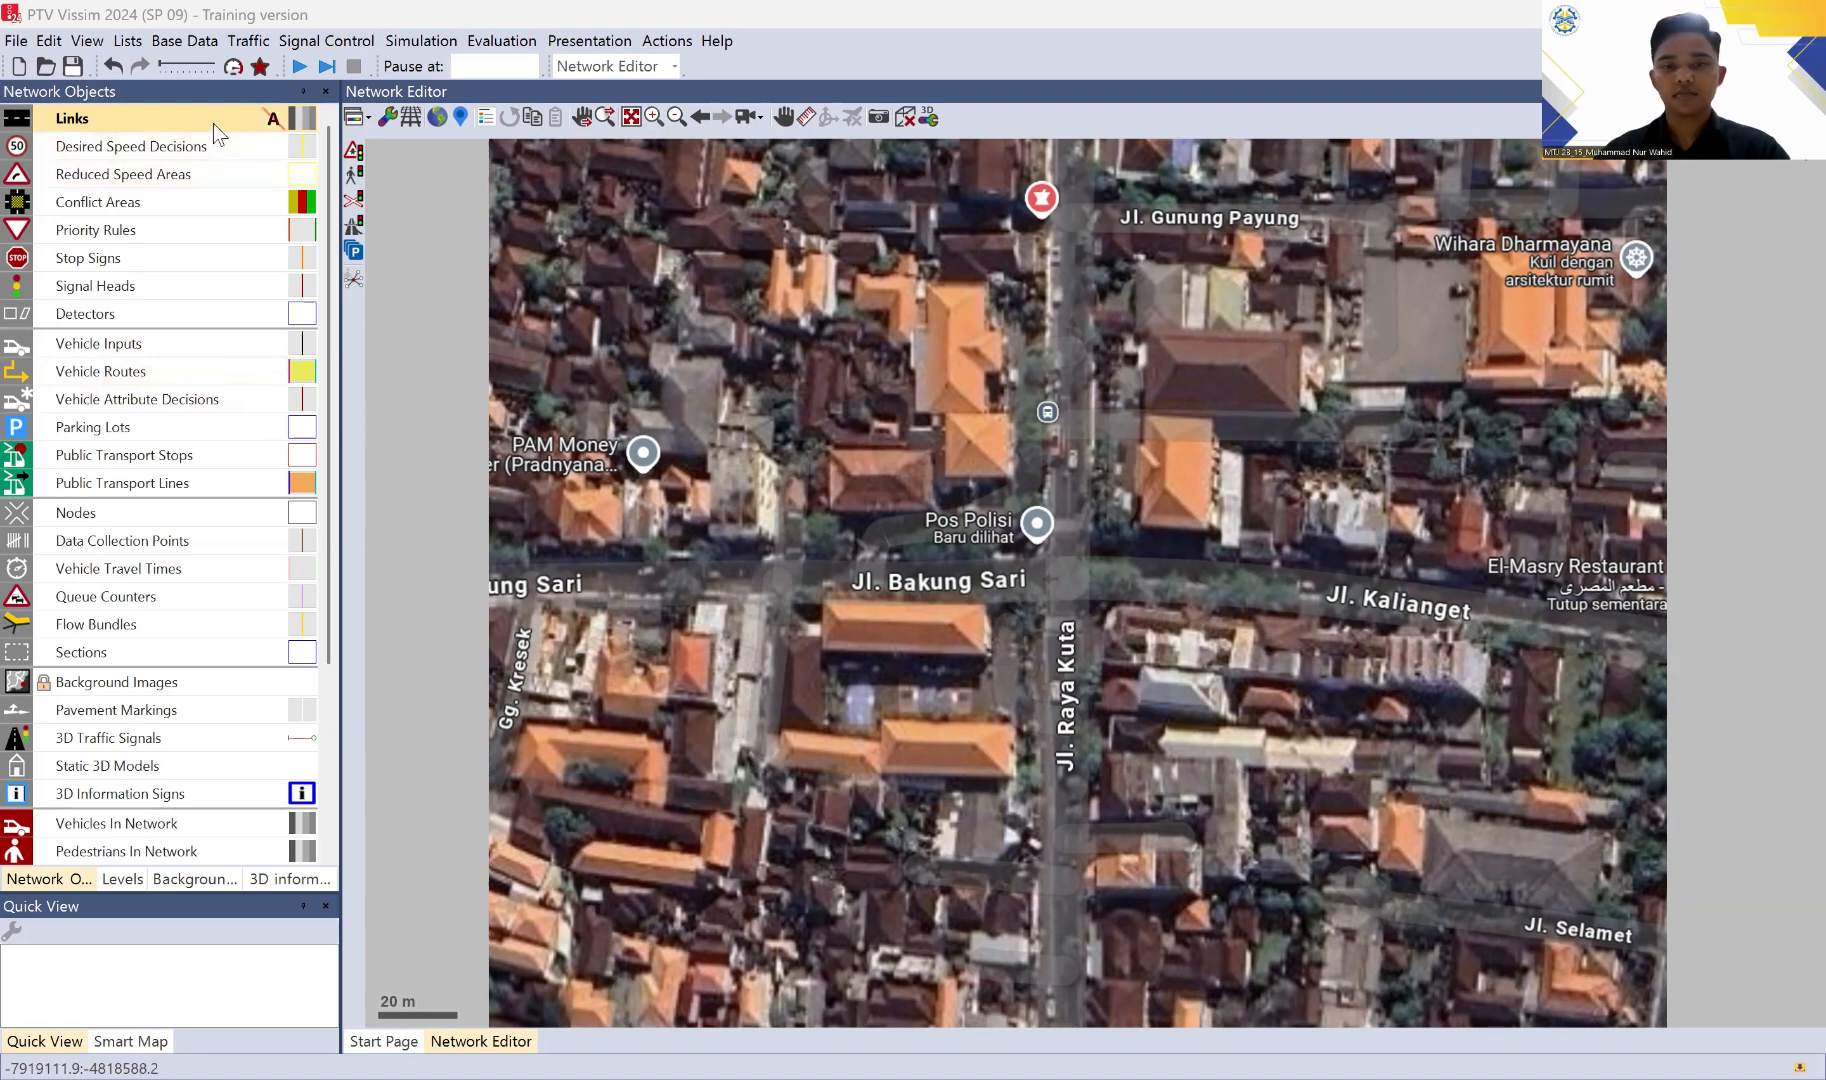
pyautogui.click(1656, 618)
pyautogui.moveTo(1606, 620)
pyautogui.mouseDown()
pyautogui.moveTo(1110, 598)
pyautogui.moveTo(1082, 577)
pyautogui.moveTo(1105, 573)
pyautogui.mouseUp()
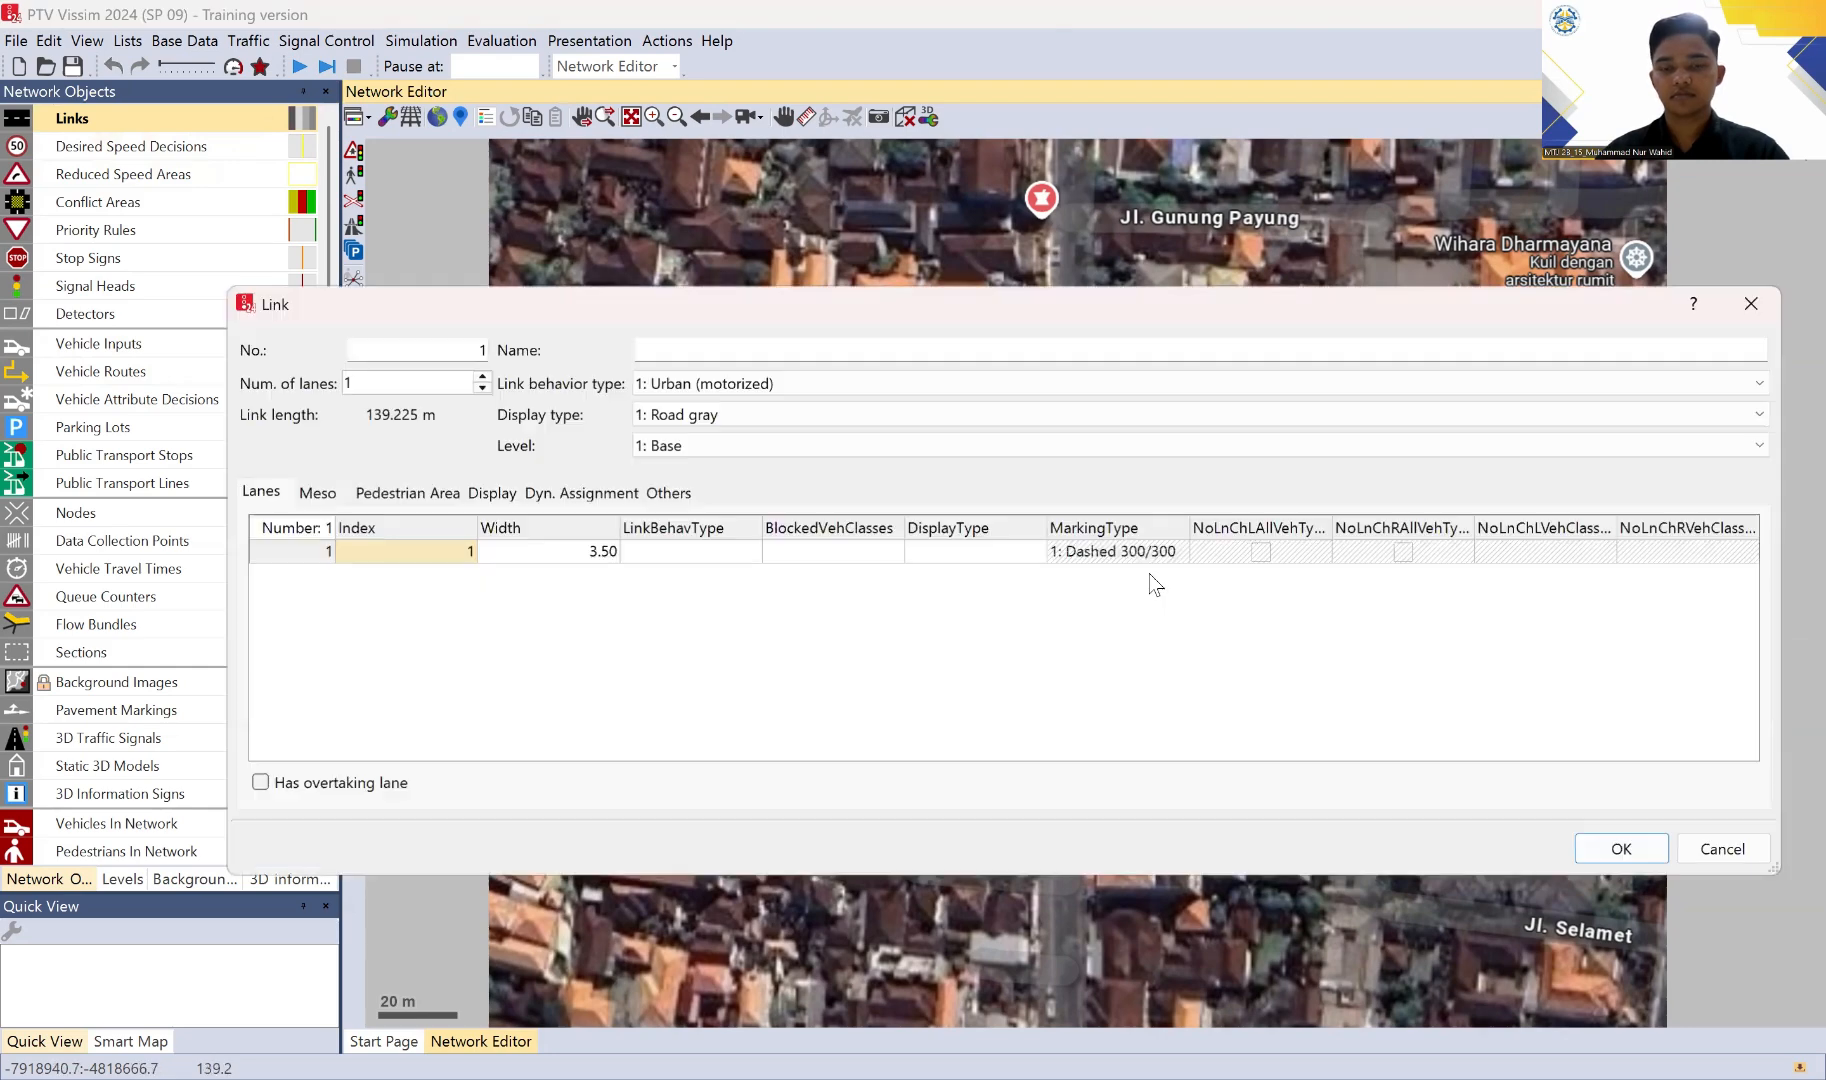
pyautogui.click(680, 351)
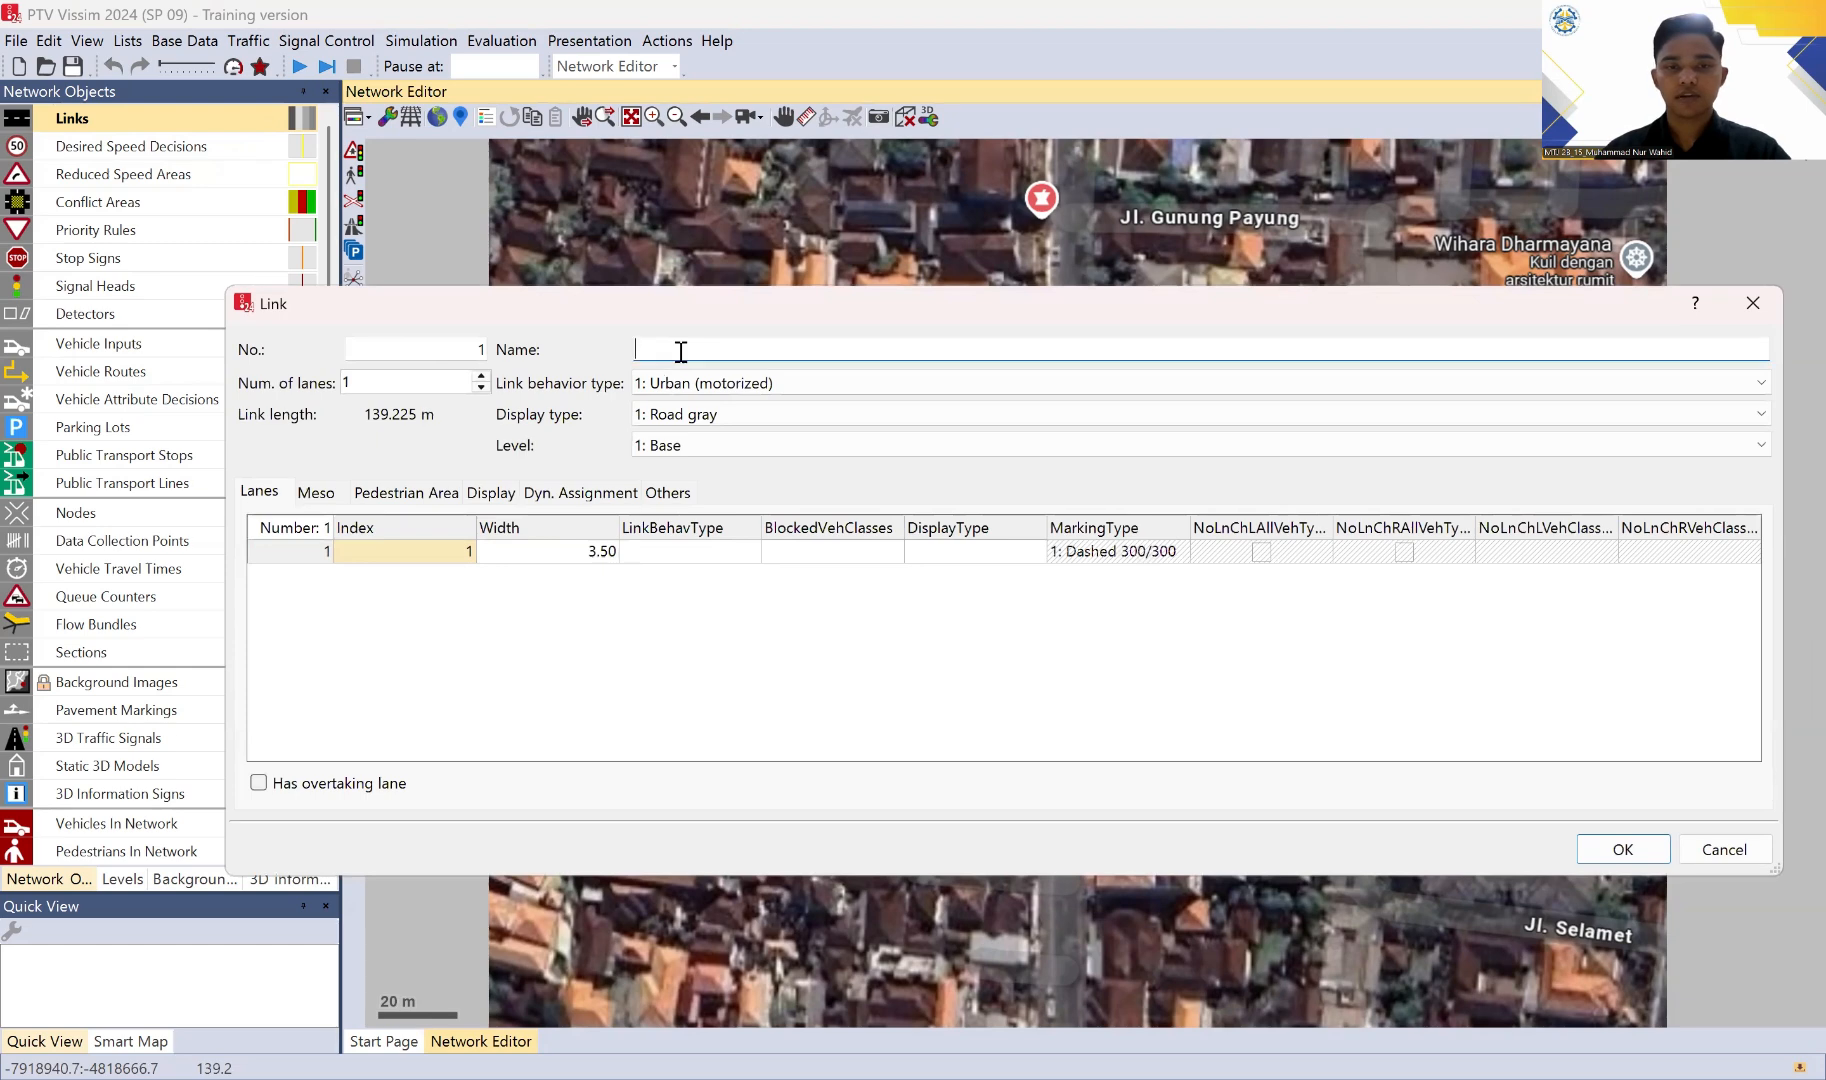
pyautogui.write('H')
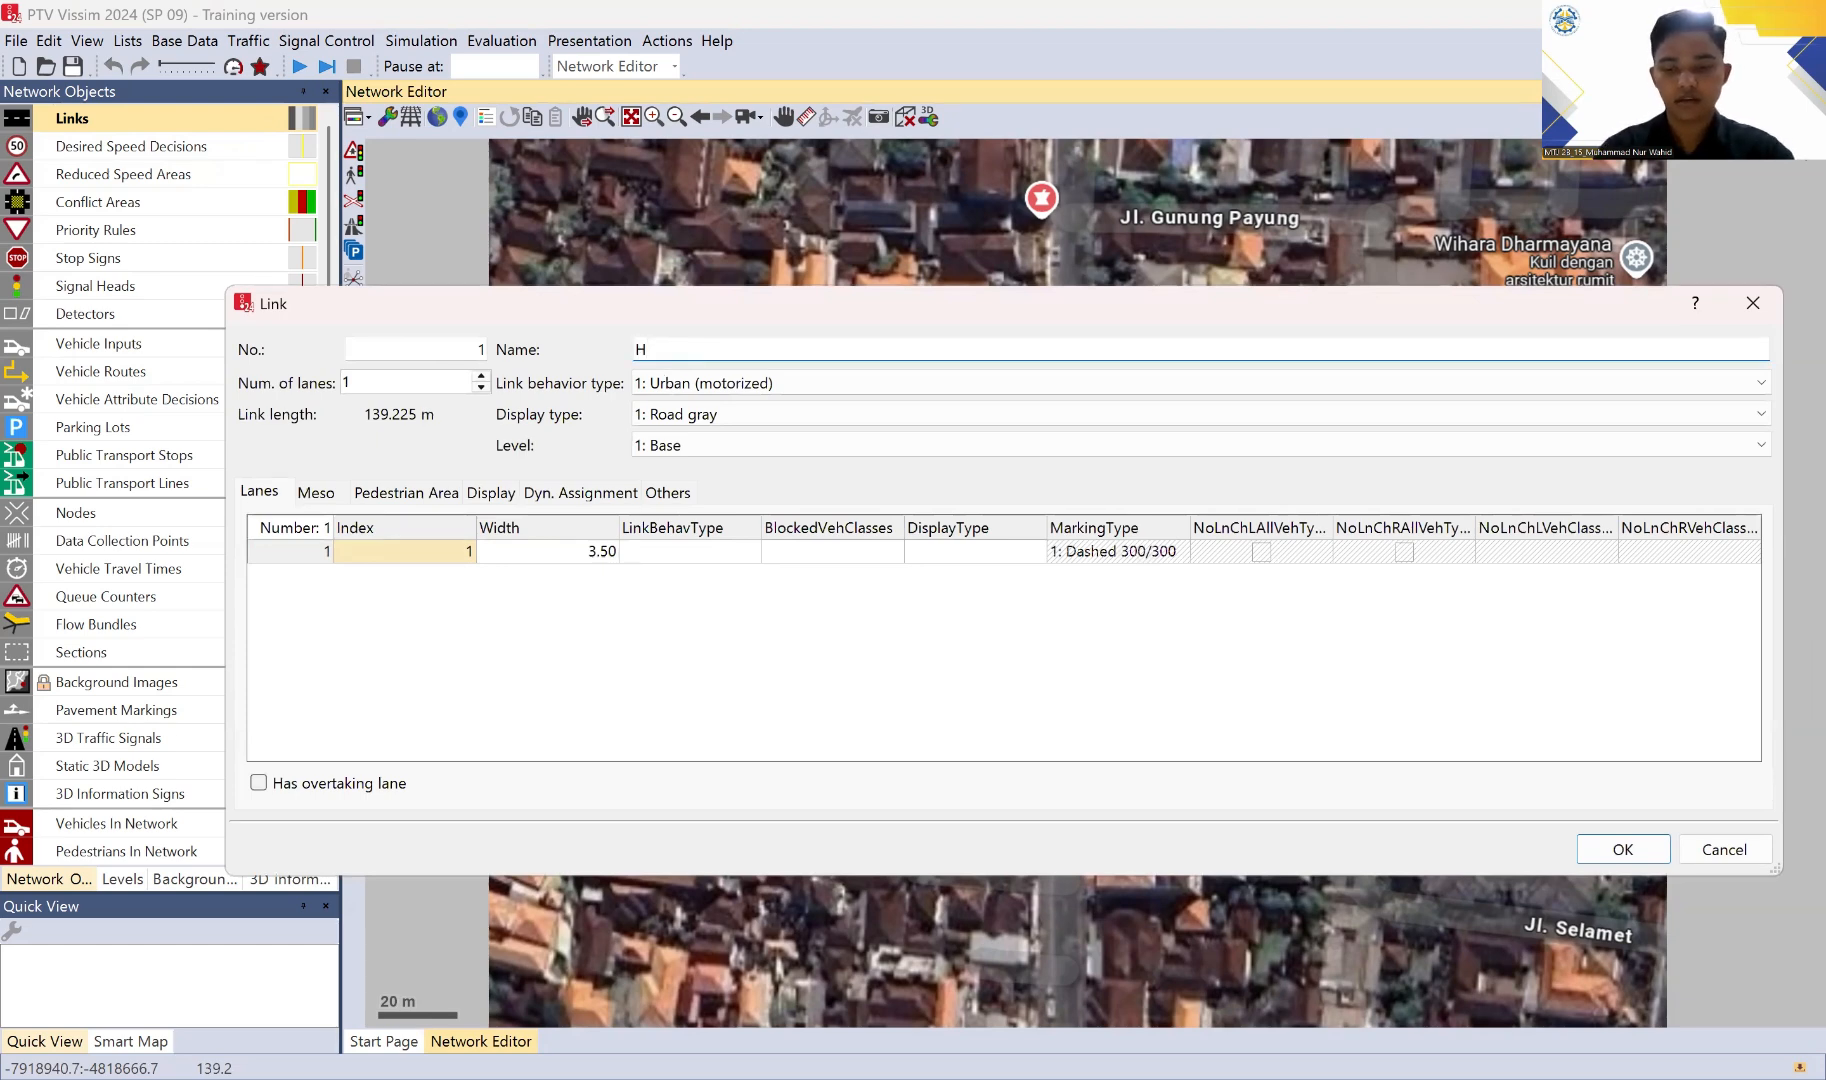
pyautogui.press('BackSpace')
pyautogui.write('JL KALIANGET')
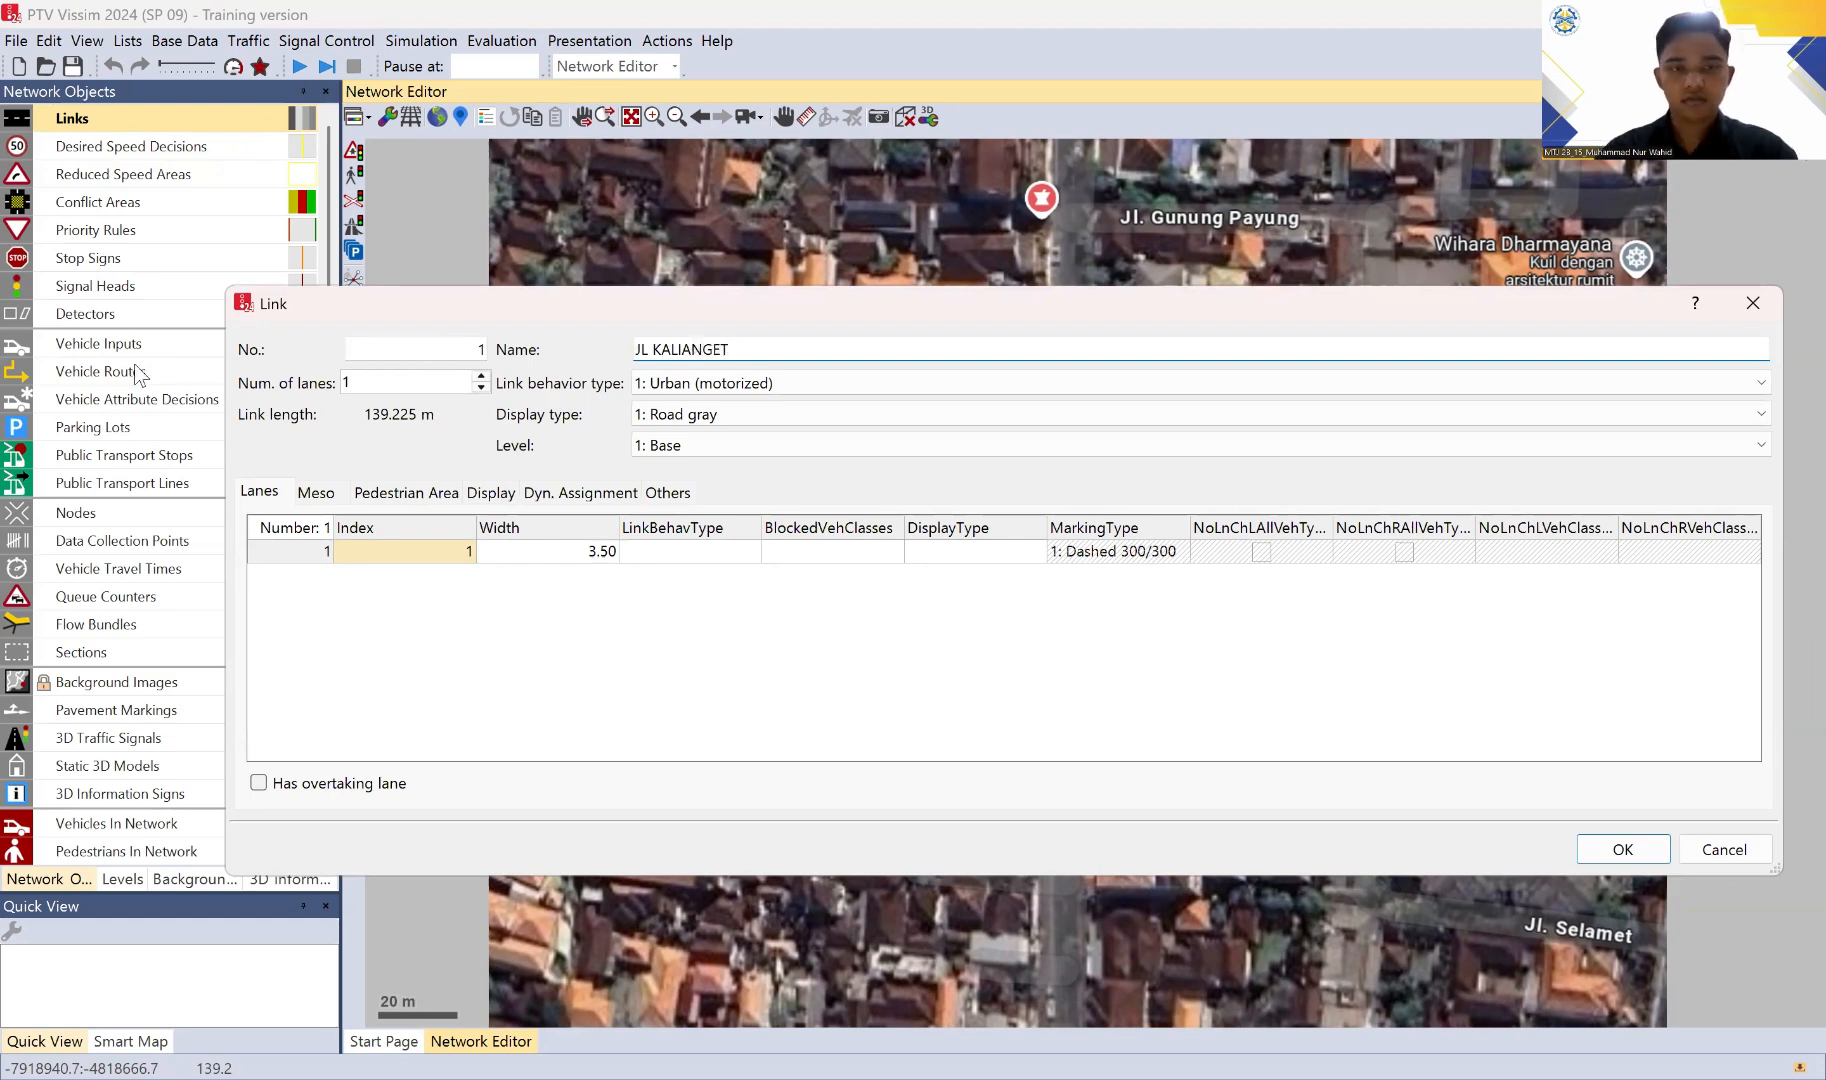
# Step: Give the JL KALIANGET link two lanes, each 3.70 m wide, and accept the link settings
pyautogui.click(482, 378)
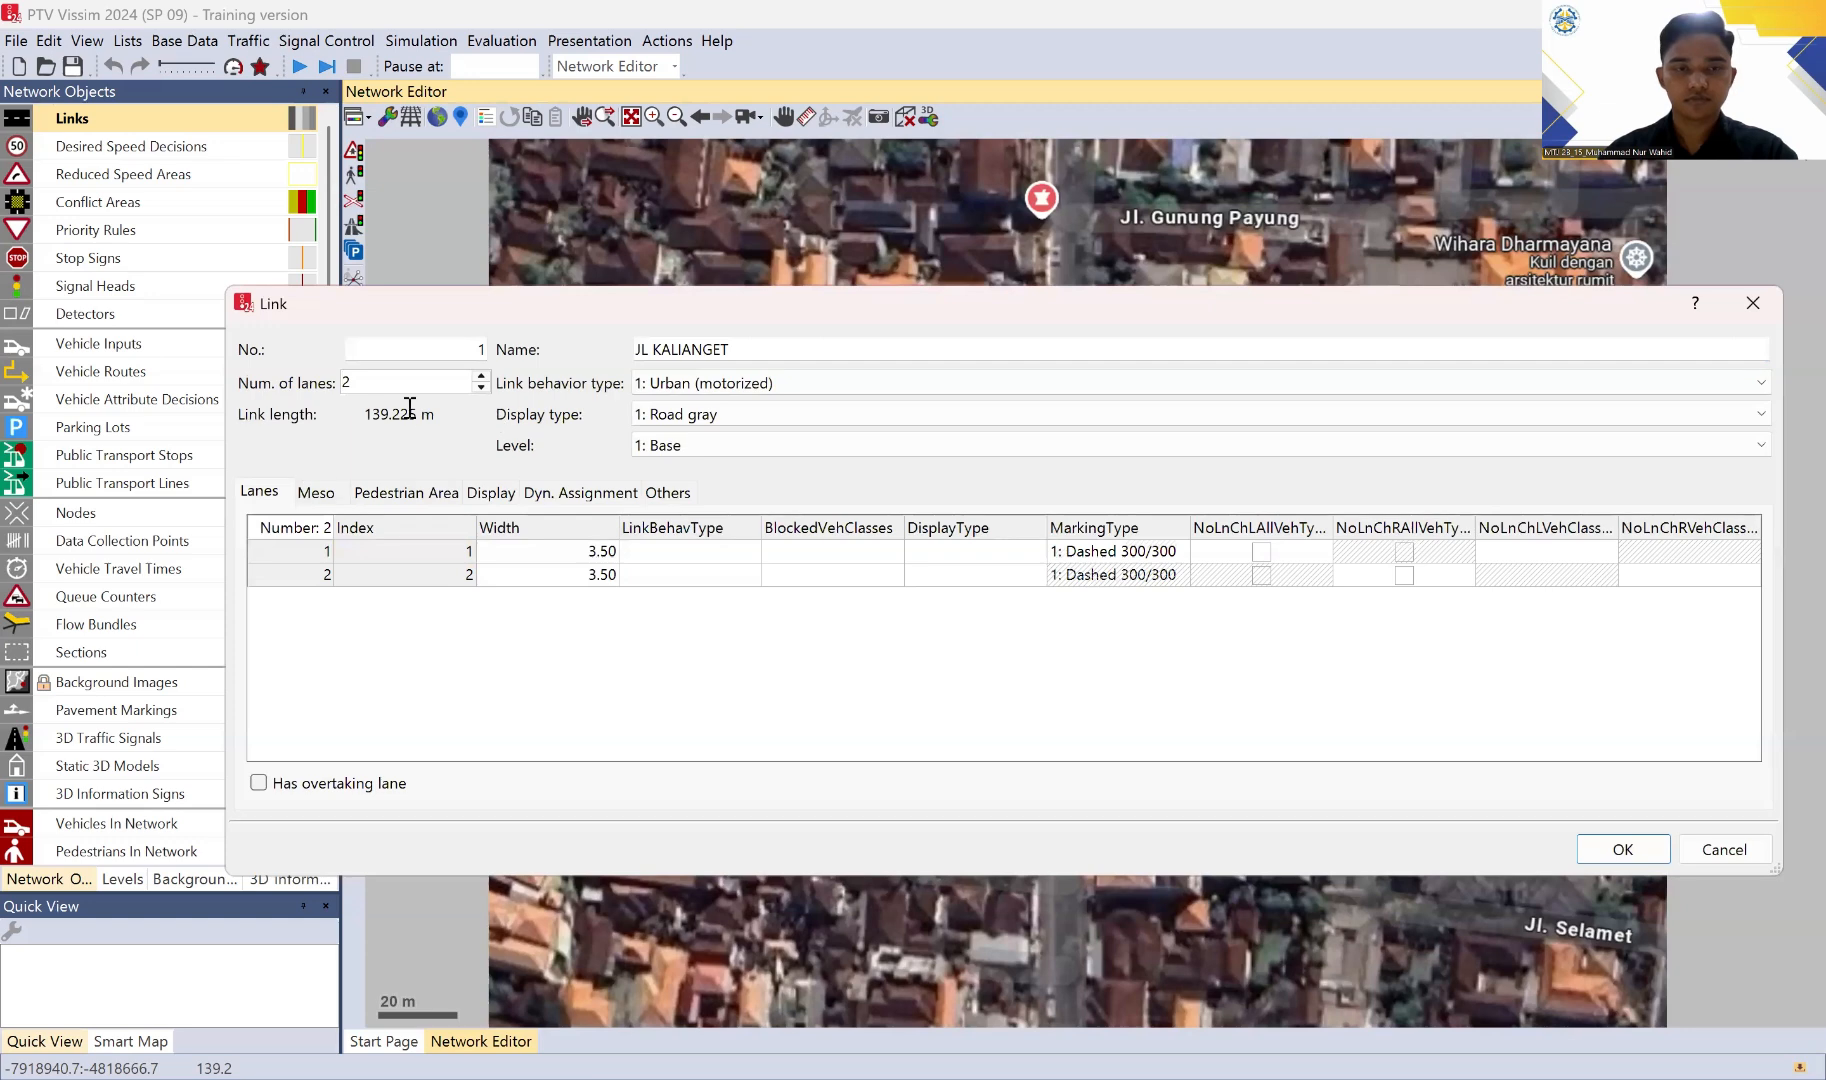
pyautogui.click(584, 558)
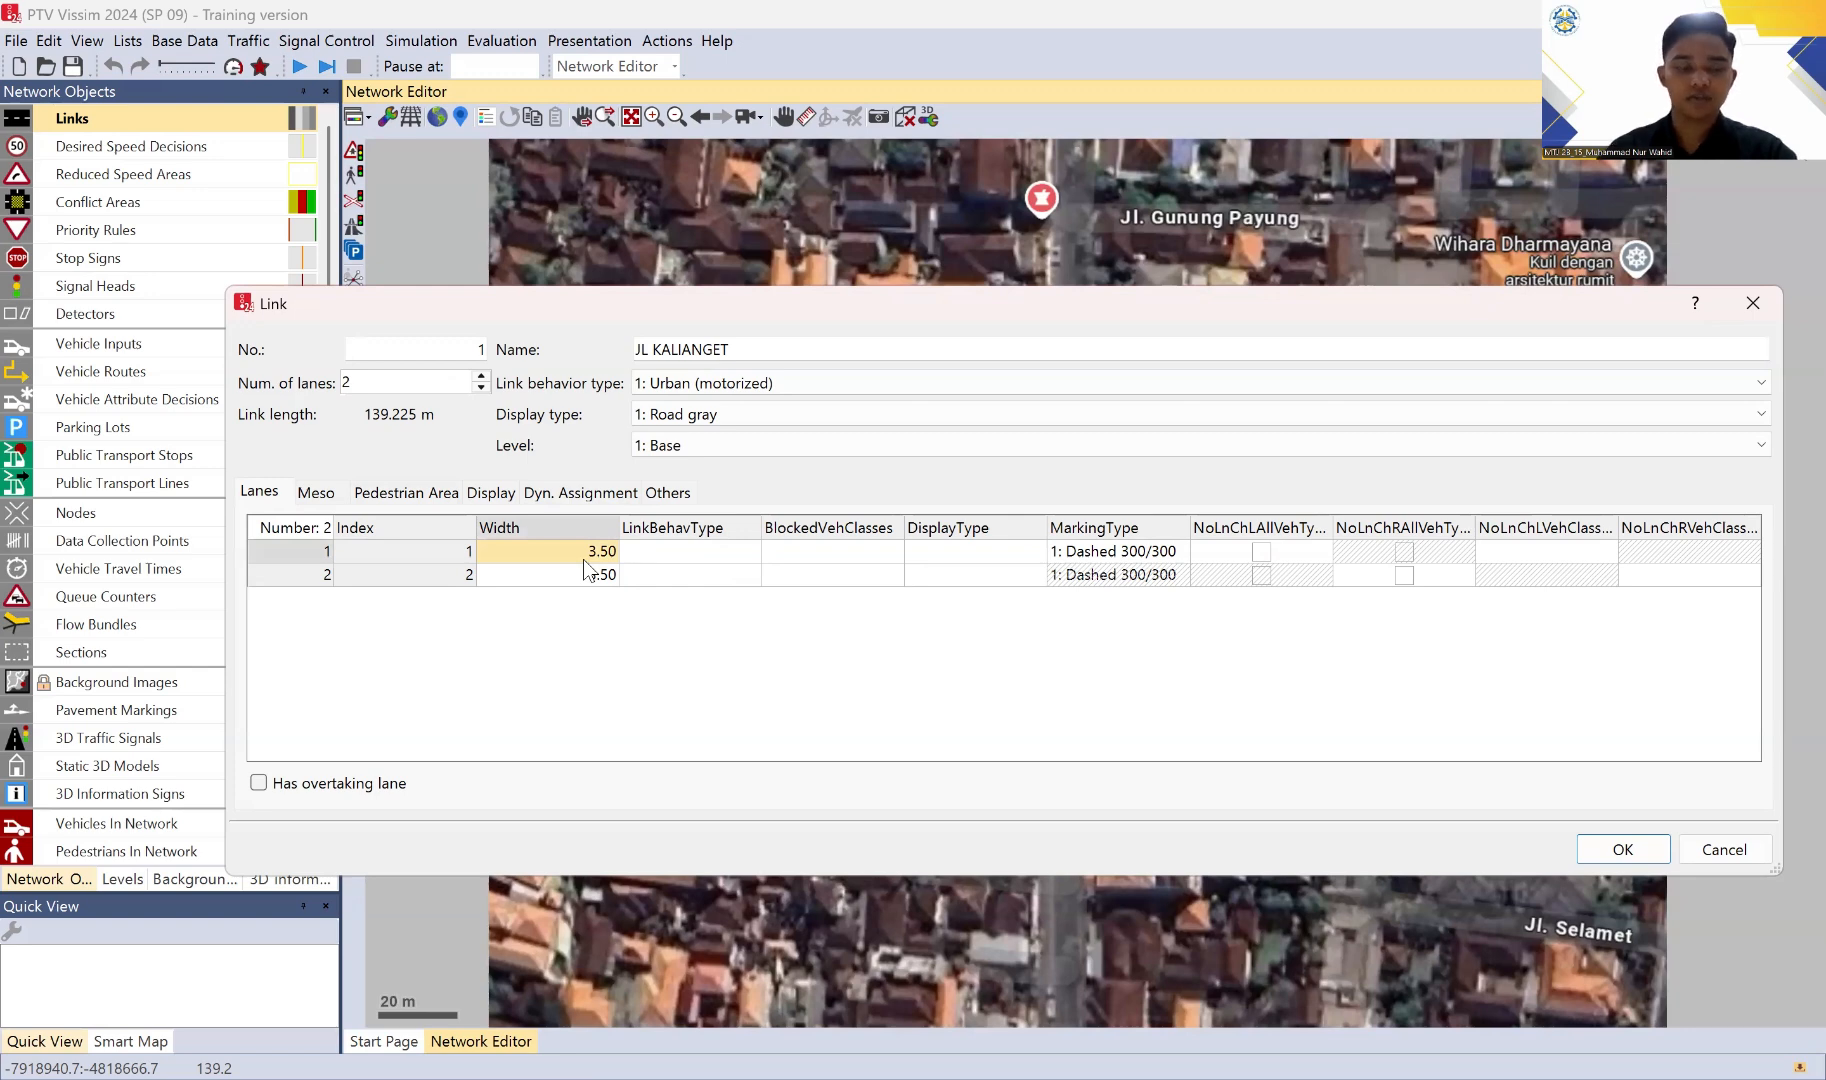
pyautogui.write('3.7')
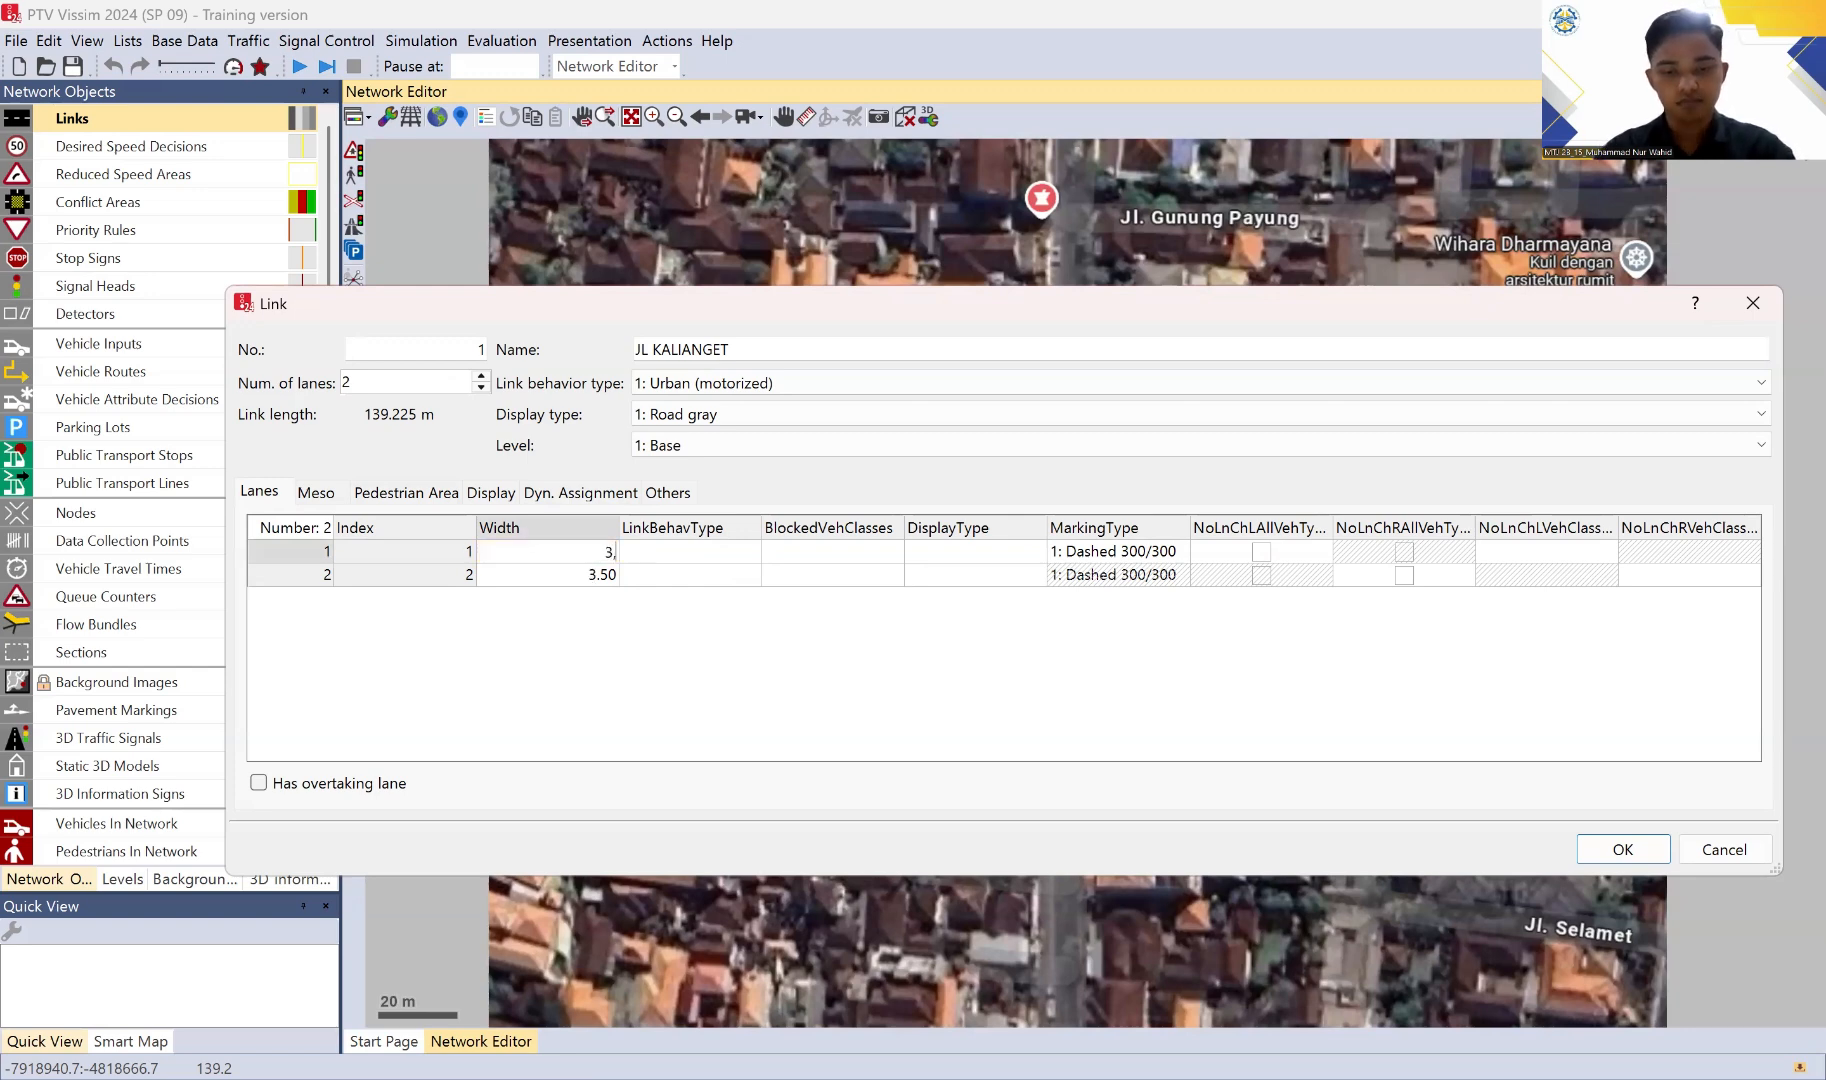
pyautogui.press('Return')
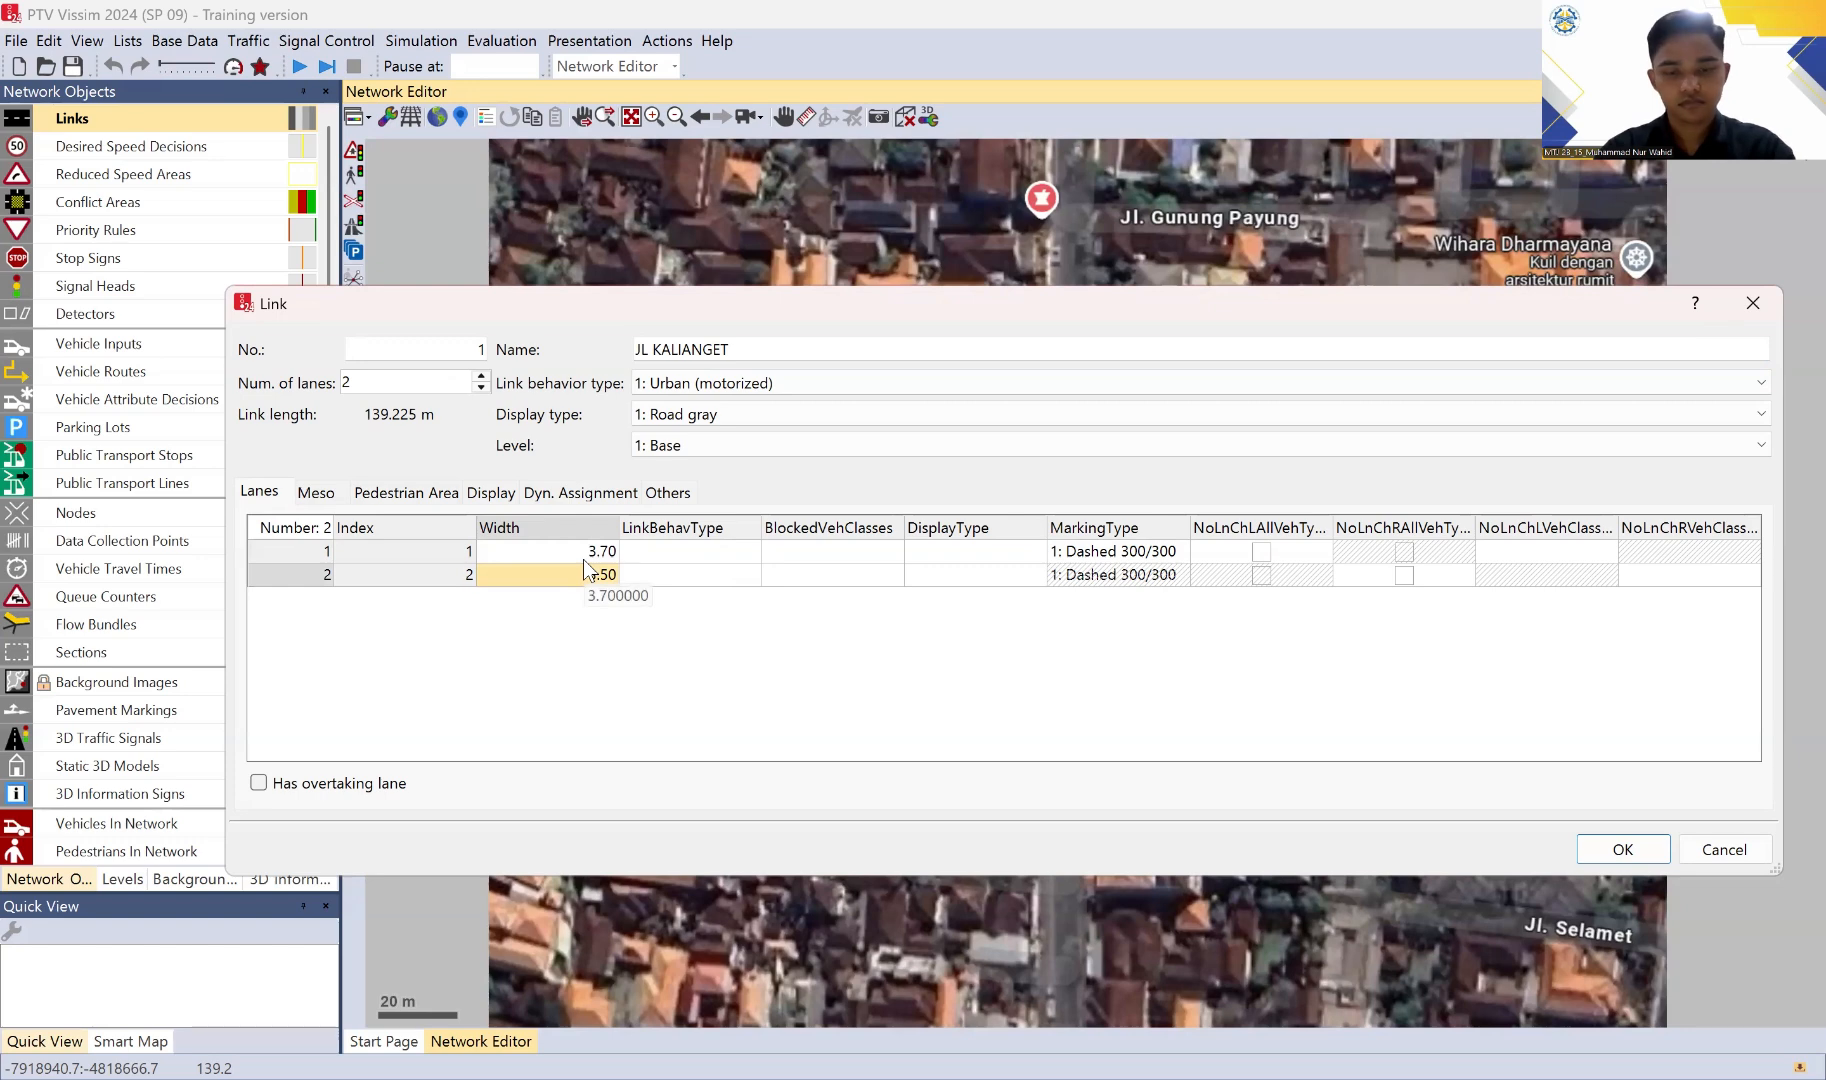
pyautogui.write('3,6')
pyautogui.press('BackSpace')
pyautogui.write('7')
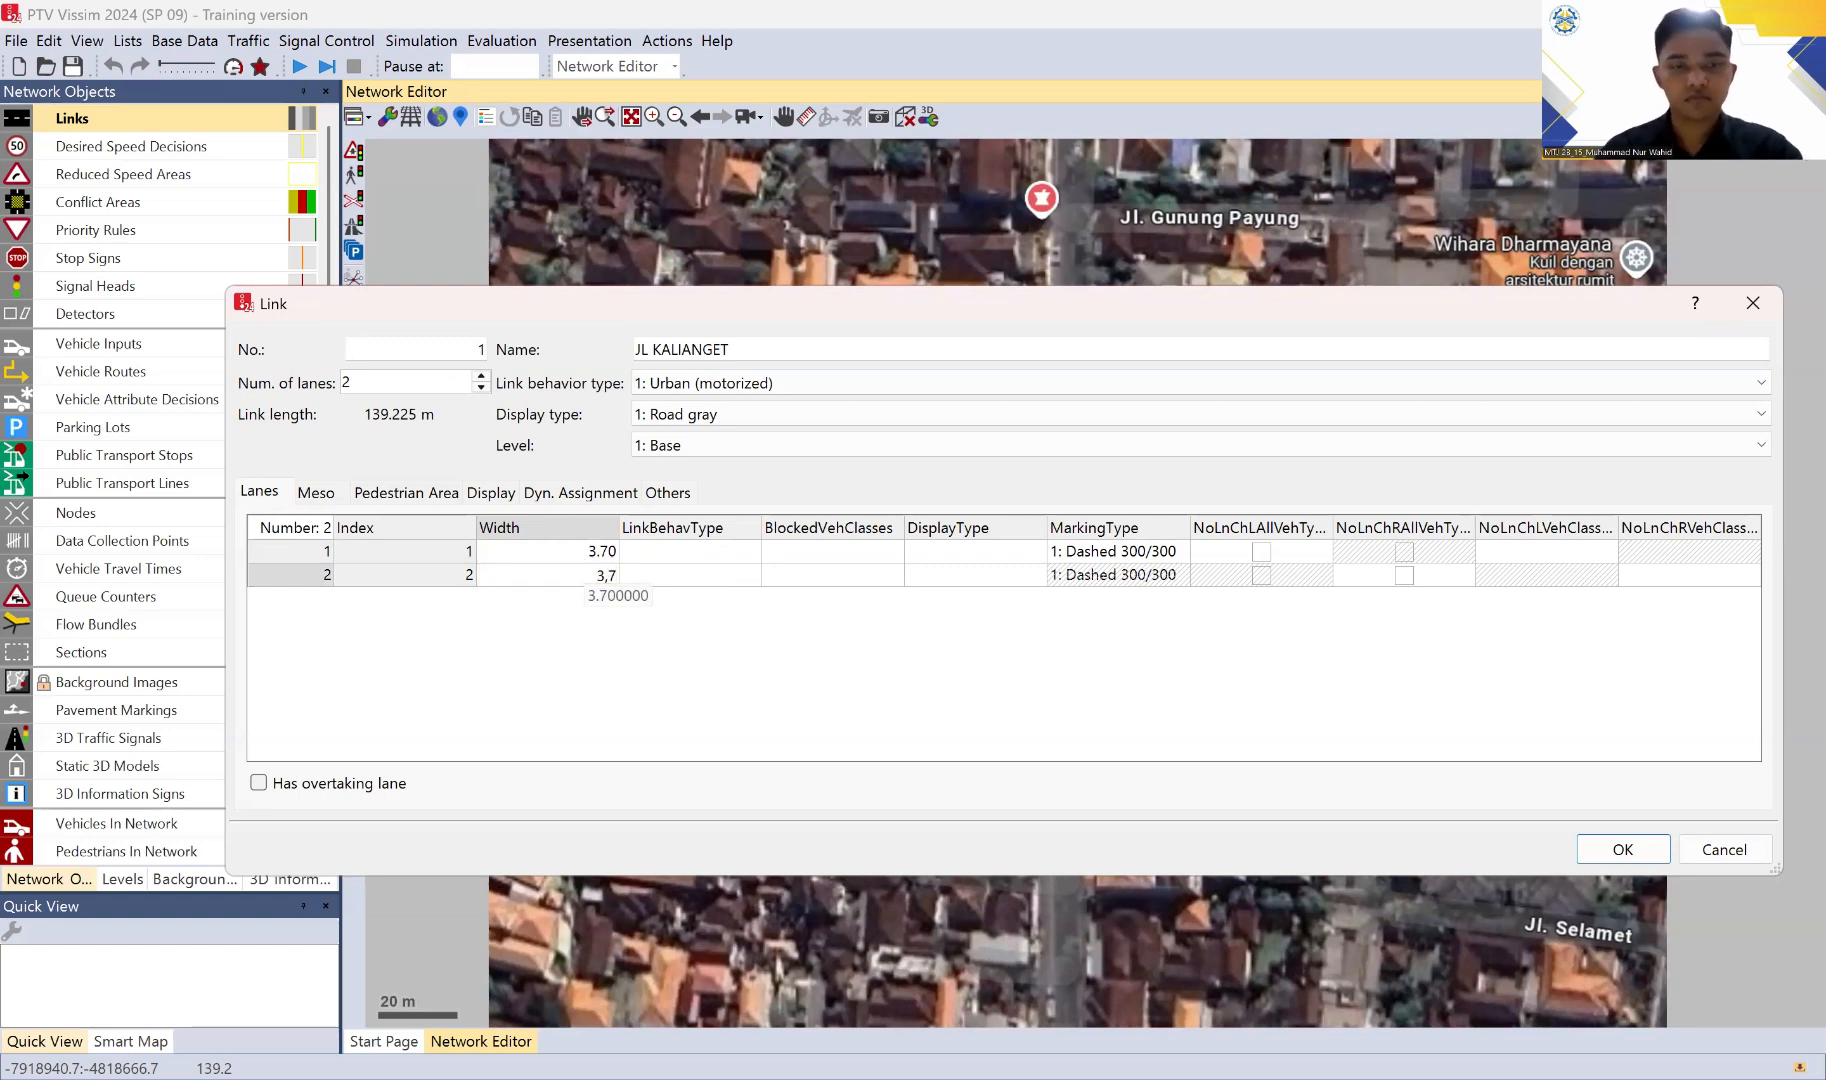
pyautogui.press('Return')
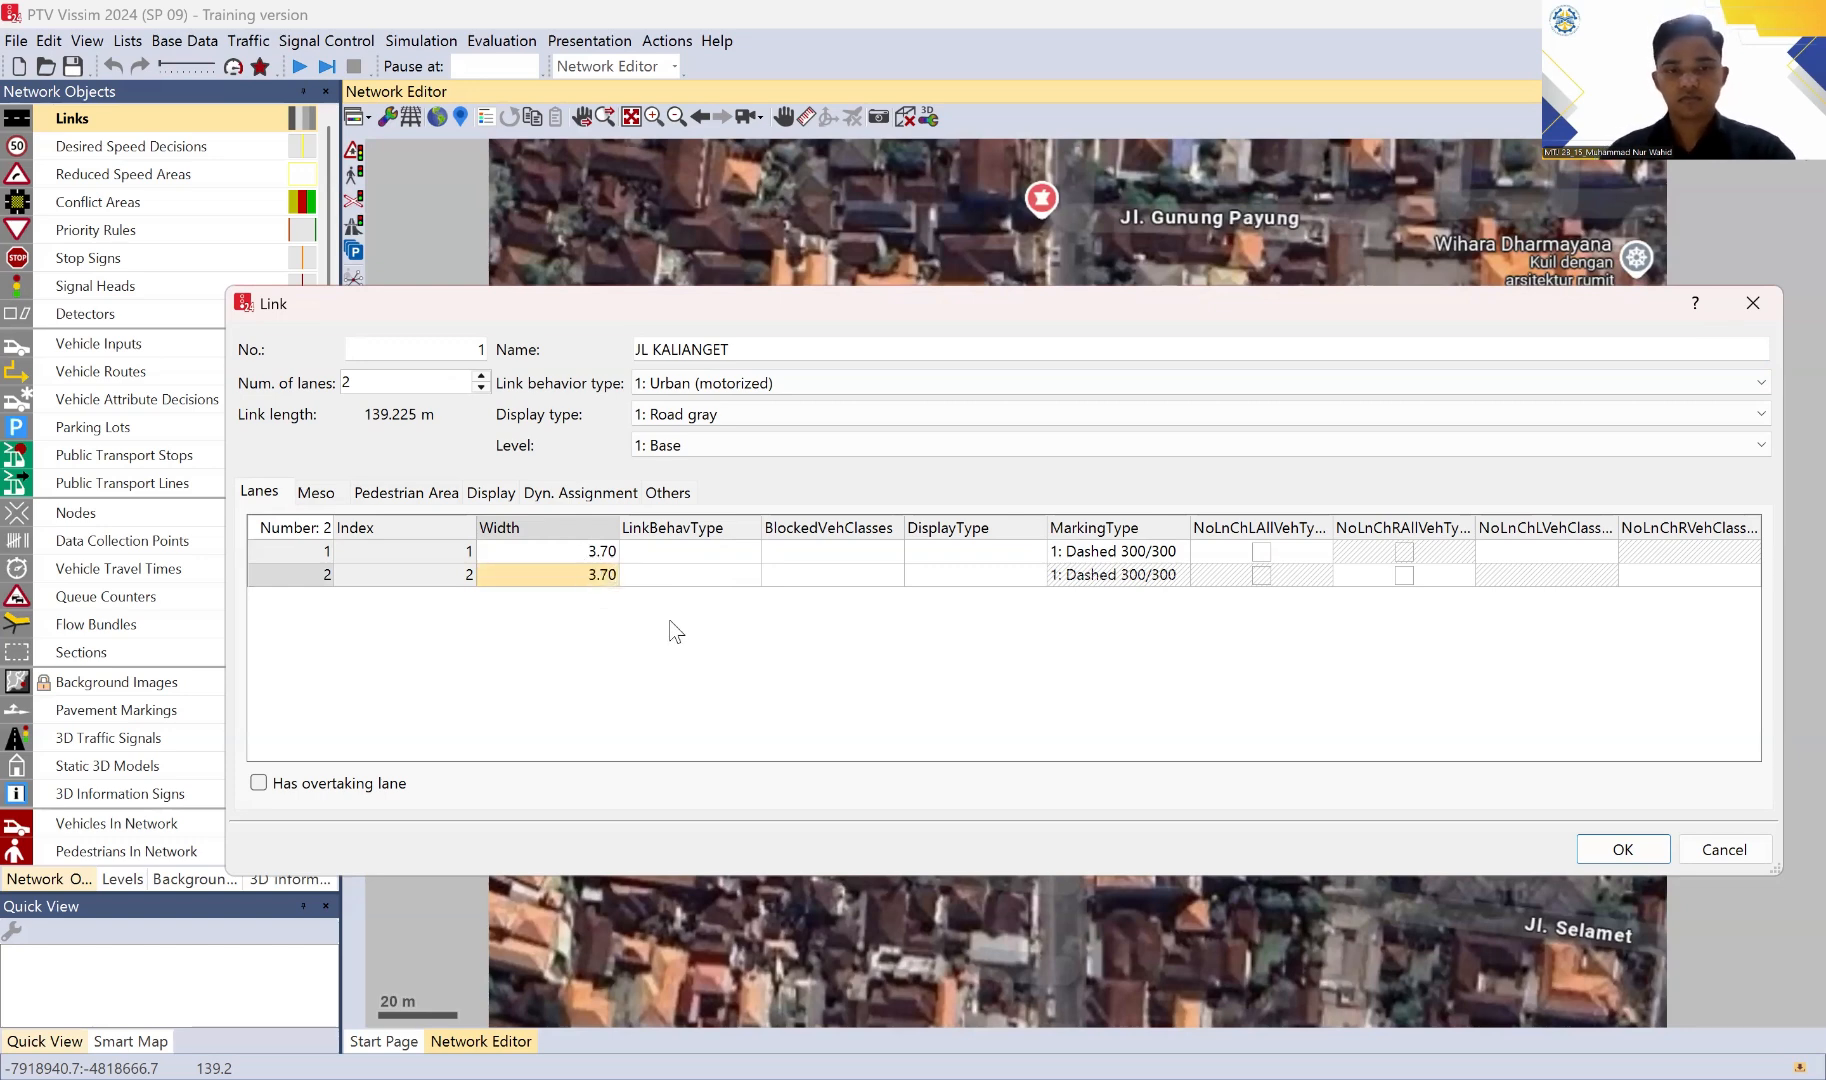
pyautogui.click(1622, 850)
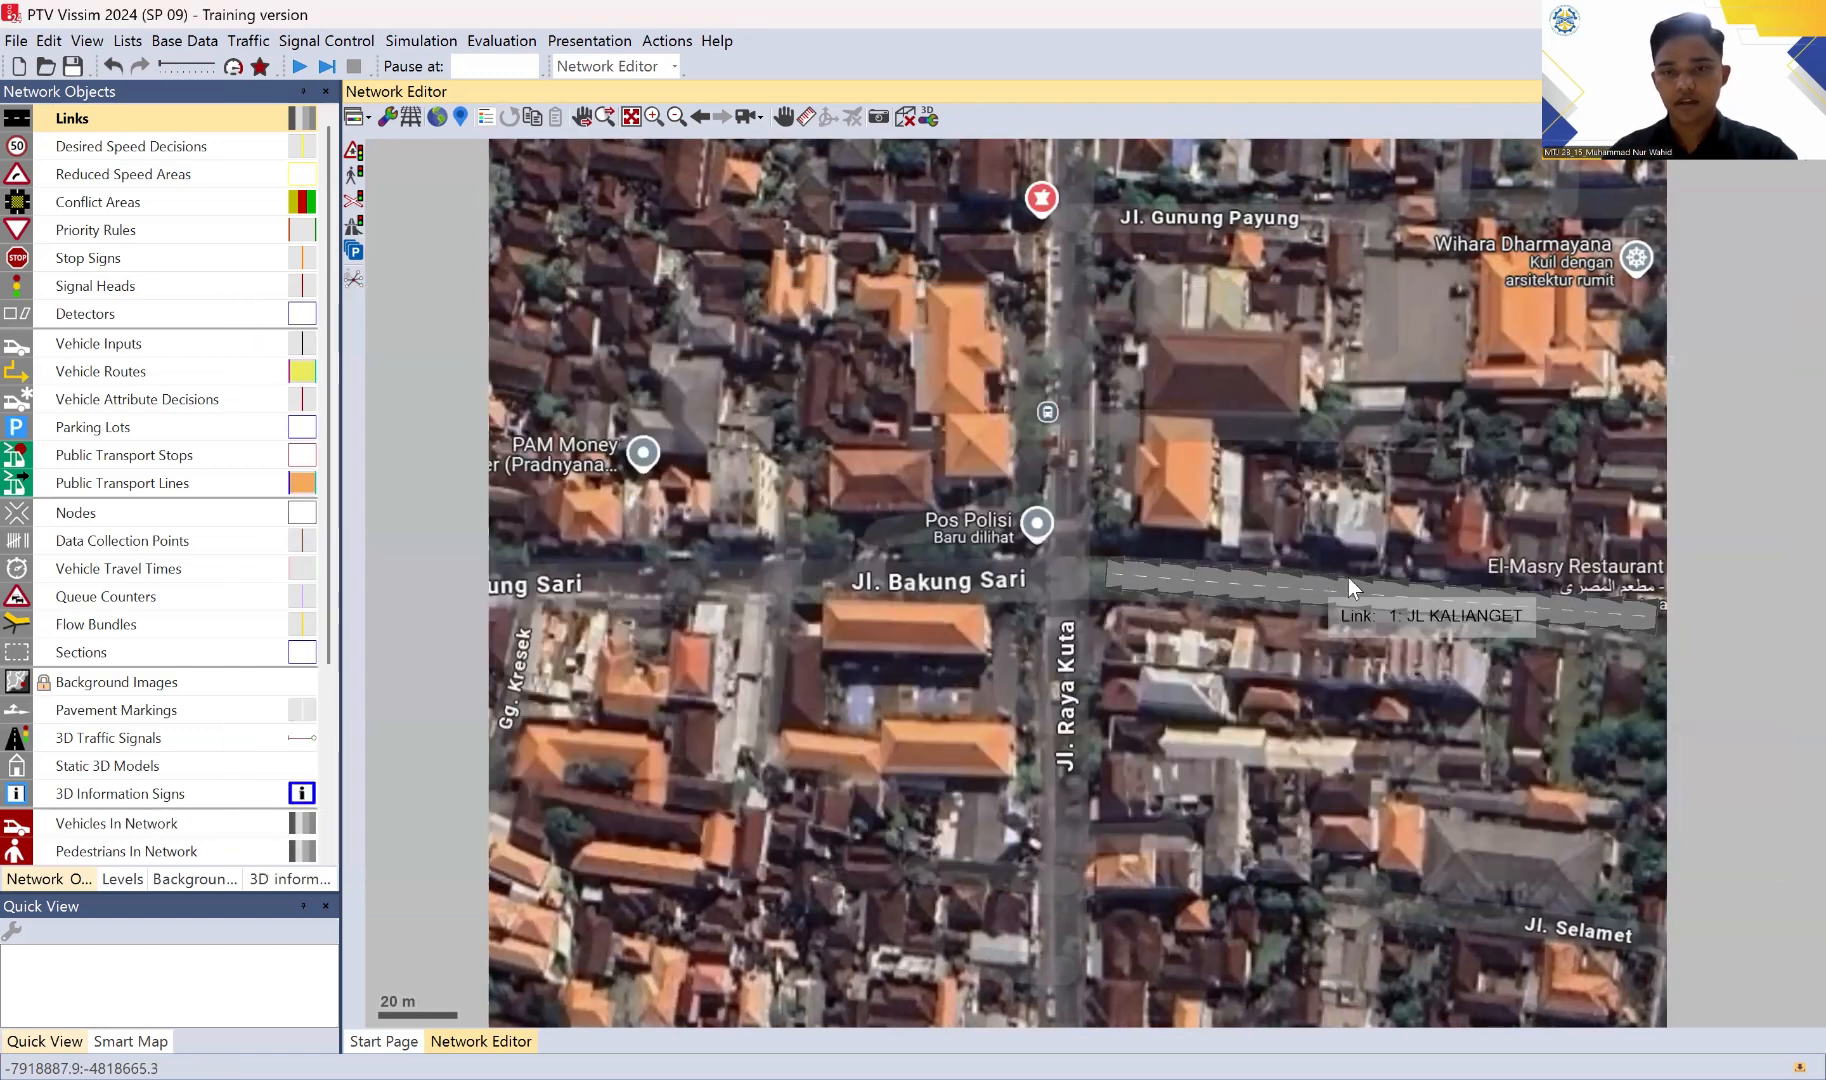
# Step: Align the JL KALIANGET link with the road, extending its east end to the image edge and adjusting its west end at the intersection
pyautogui.moveTo(1350, 593); pyautogui.dragTo(1357, 610)
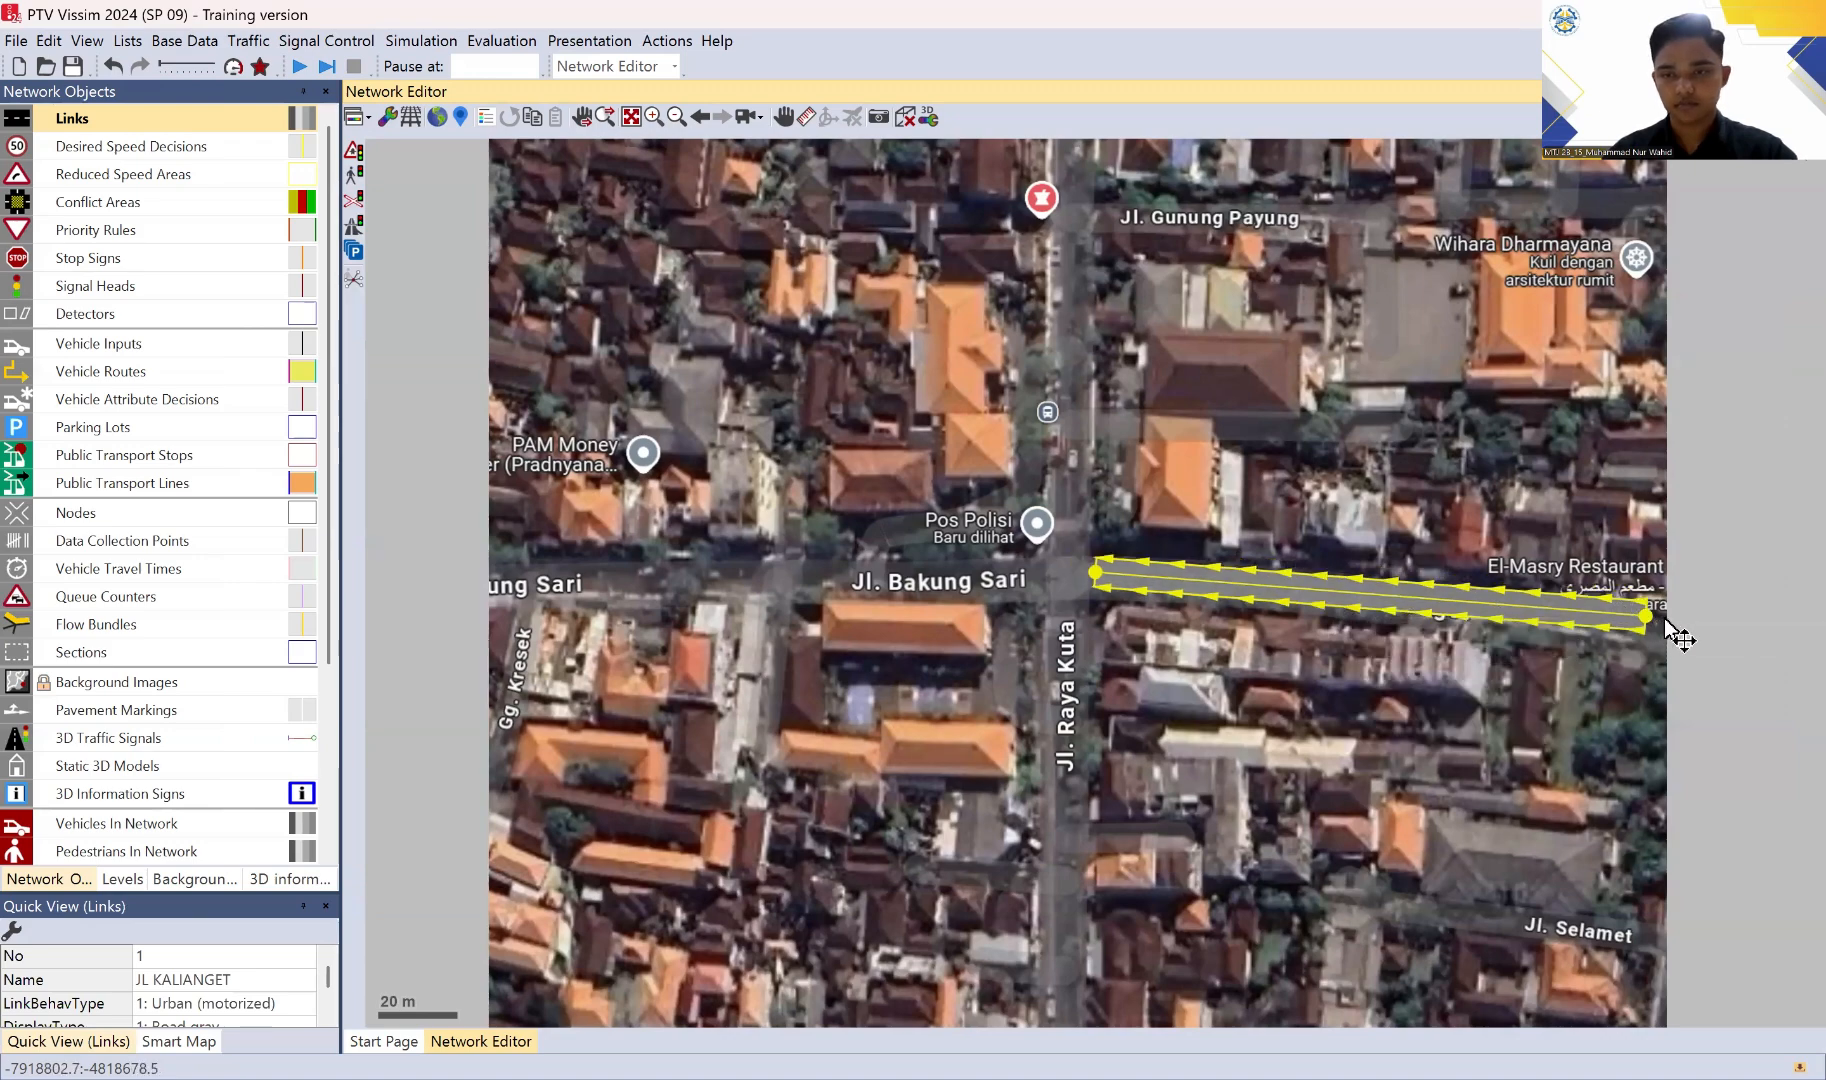
pyautogui.moveTo(1650, 618); pyautogui.dragTo(1670, 621)
pyautogui.scroll(1, 1168, 631)
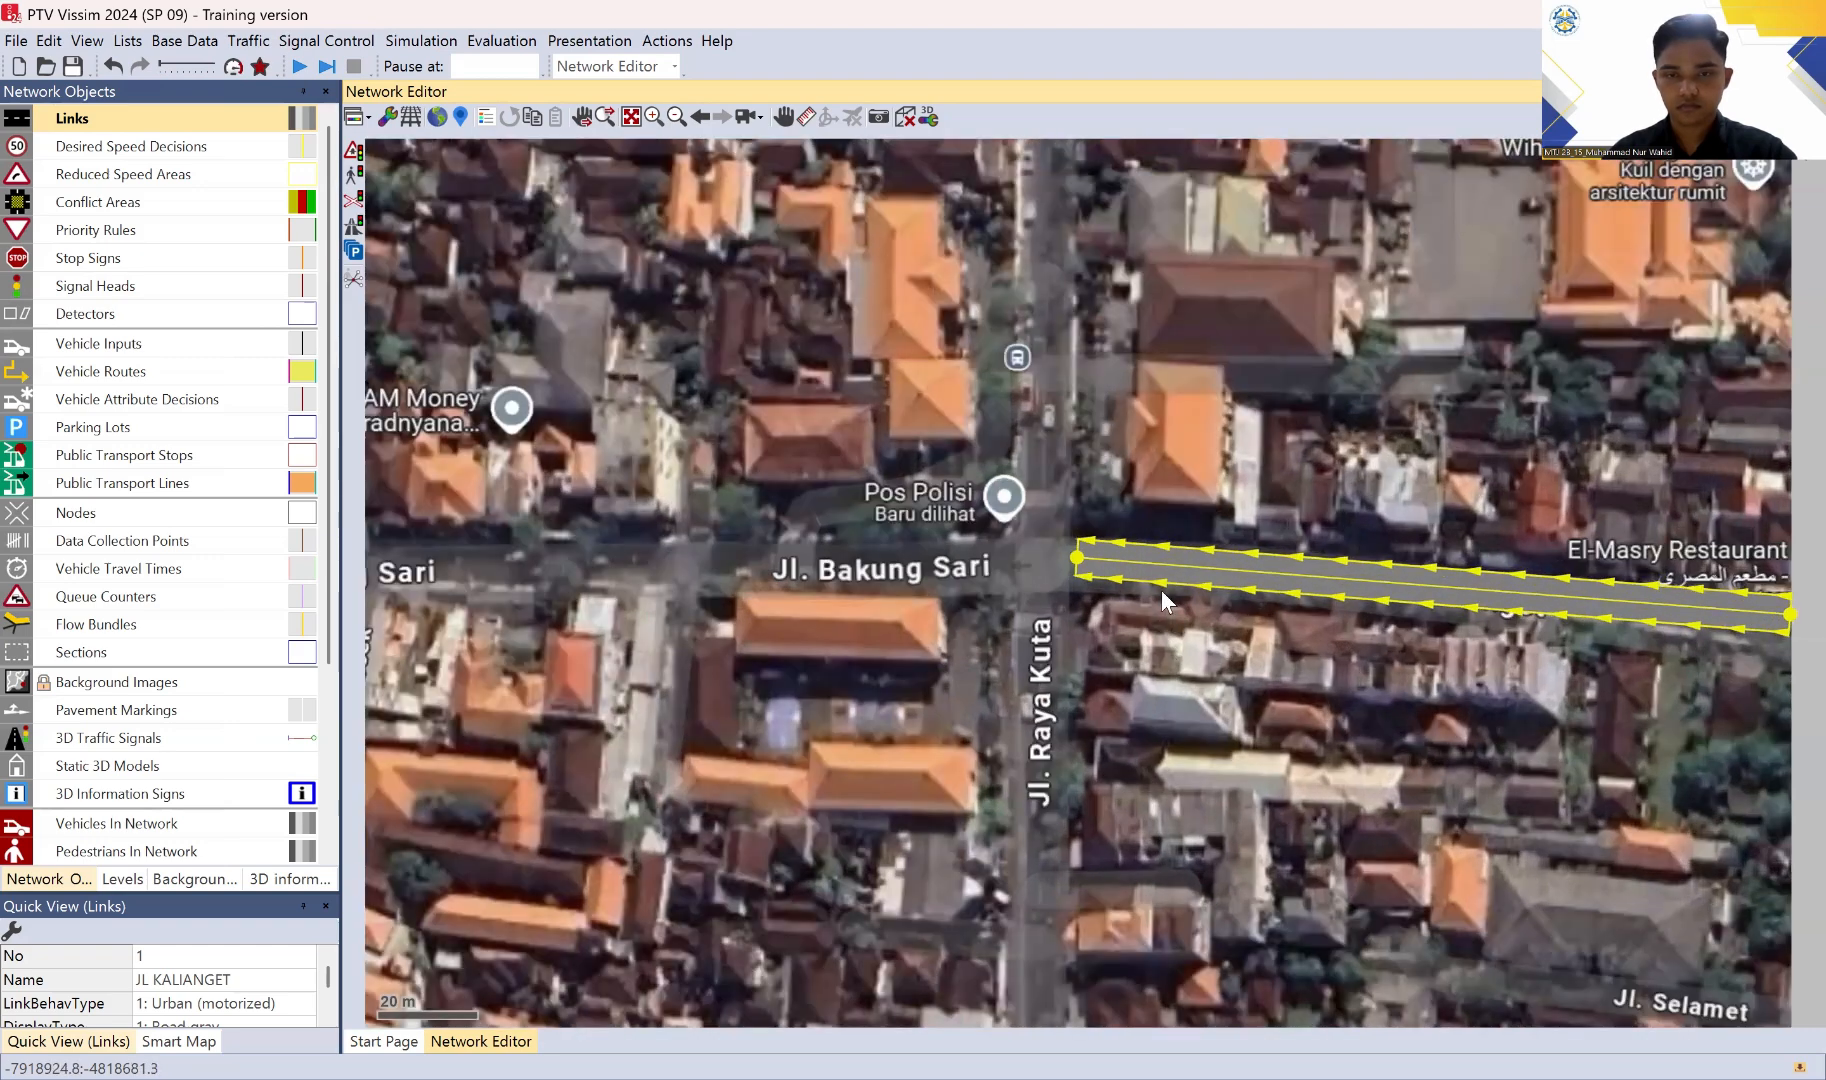
pyautogui.scroll(1, 1052, 540)
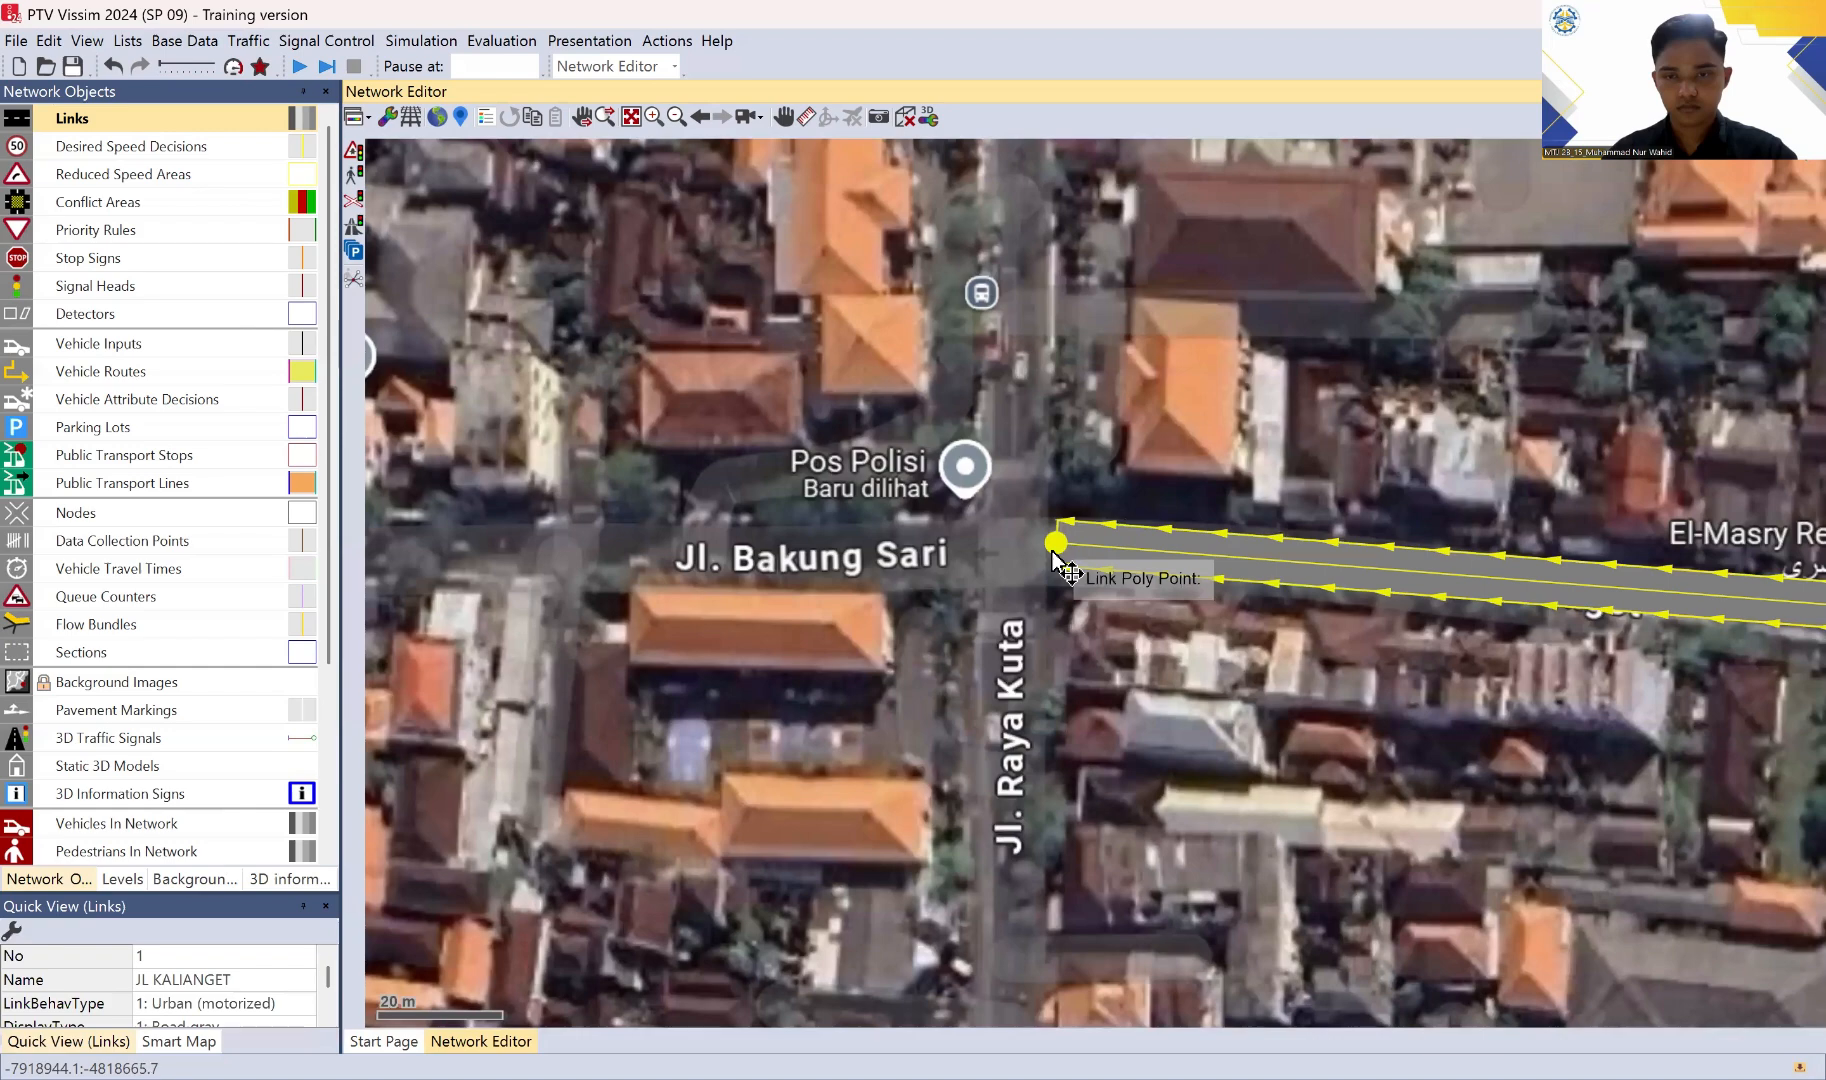
pyautogui.moveTo(1051, 551); pyautogui.dragTo(1053, 552)
pyautogui.scroll(-2, 1205, 638)
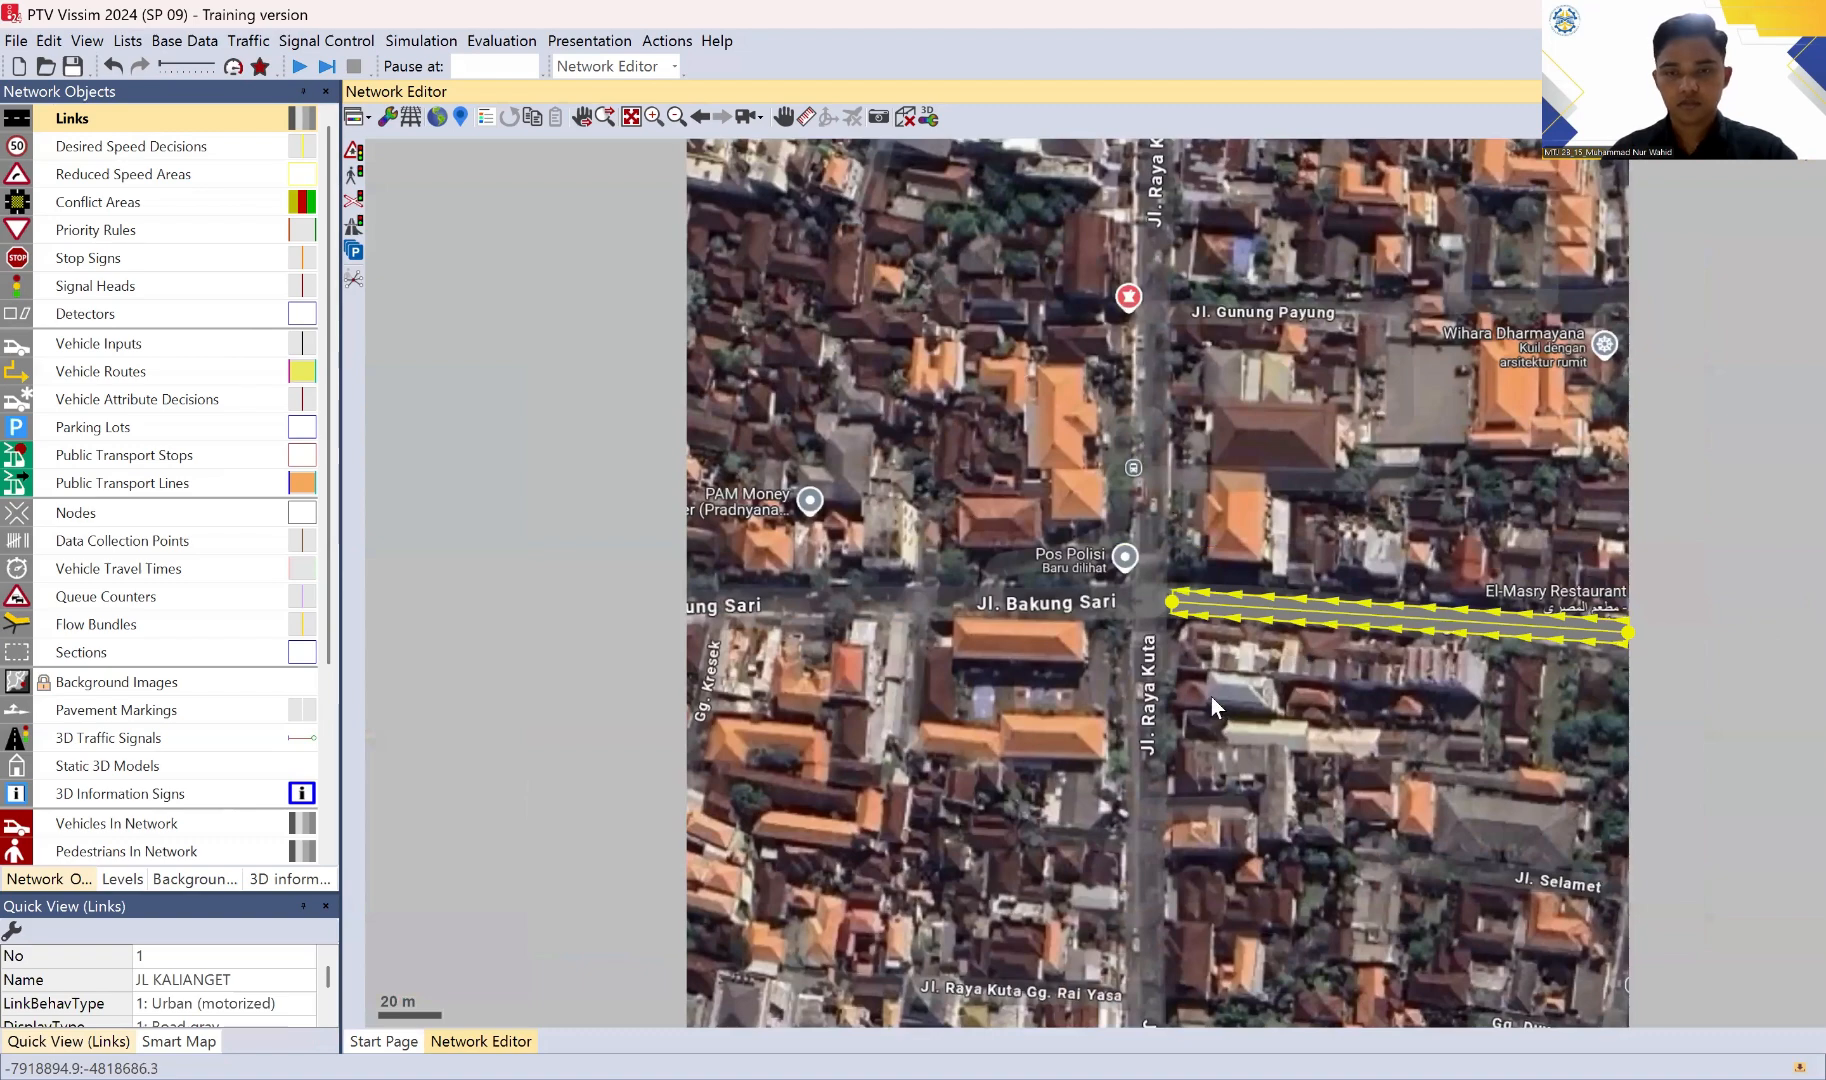
pyautogui.moveTo(1211, 696); pyautogui.dragTo(1205, 606)
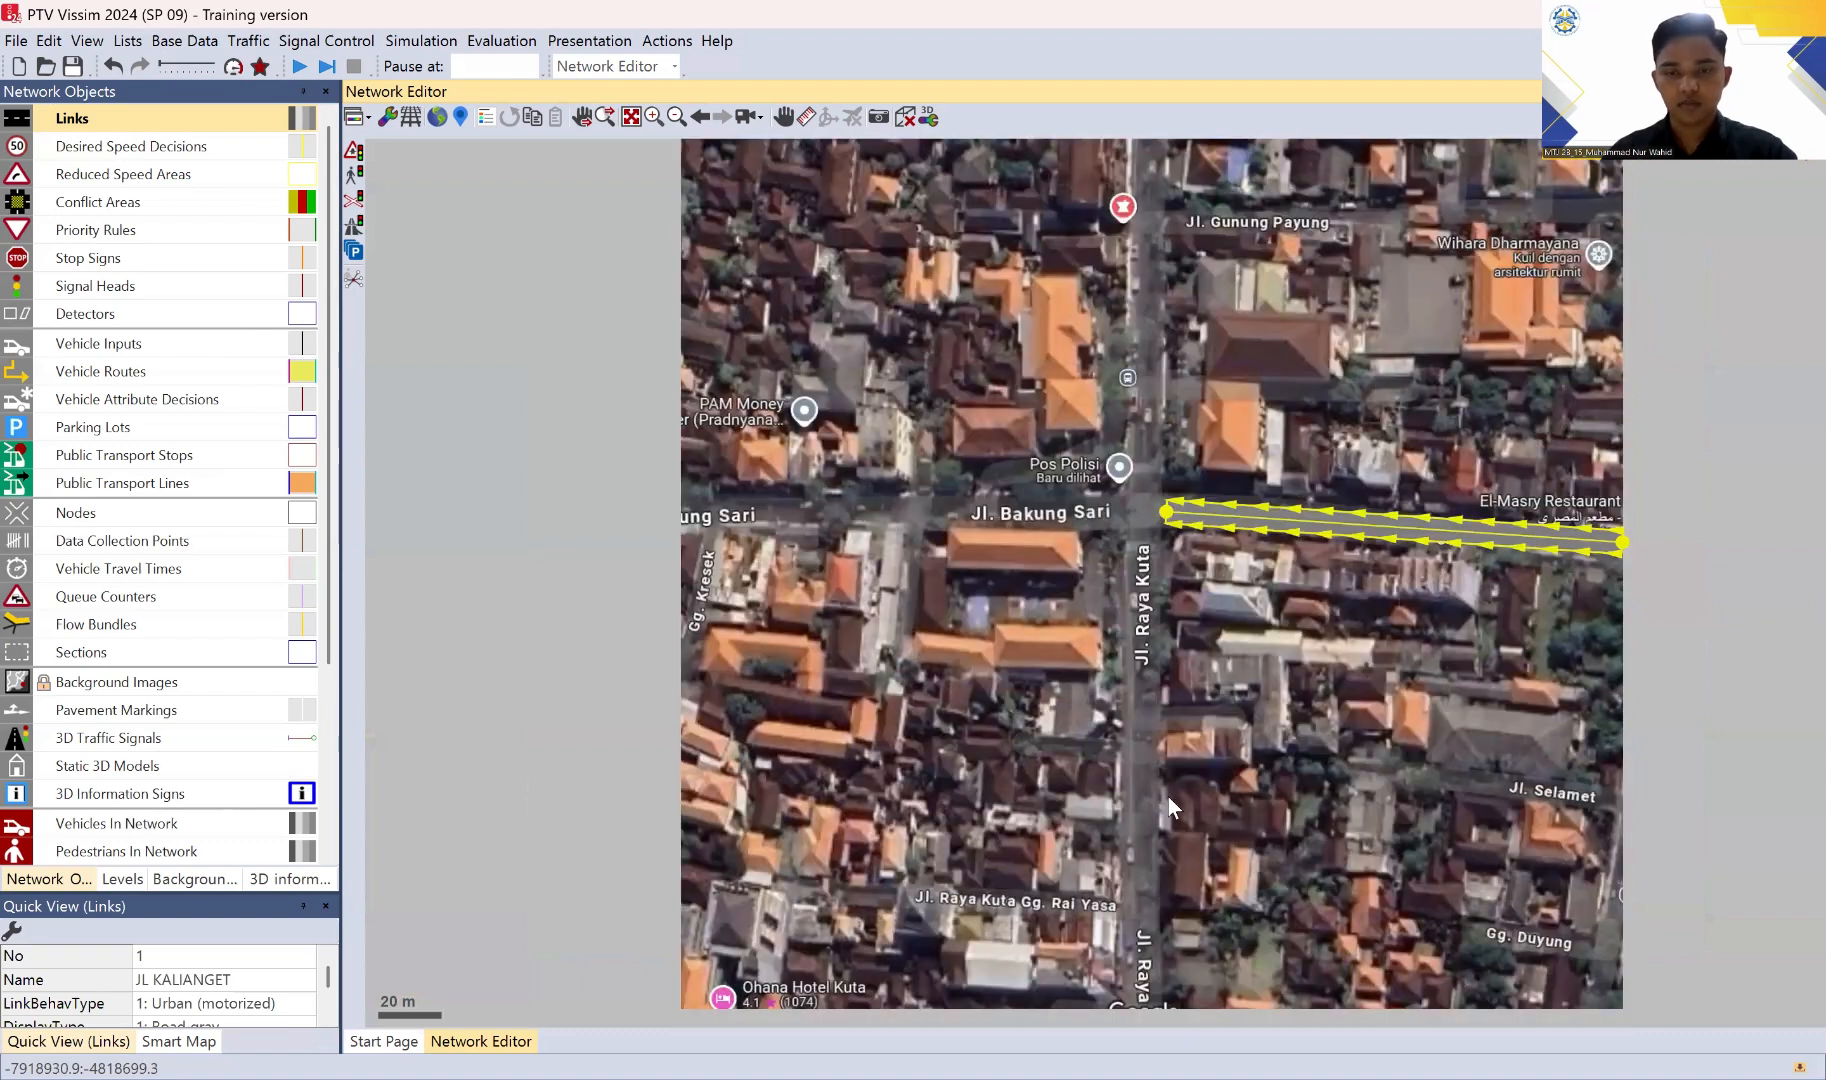
pyautogui.click(725, 116)
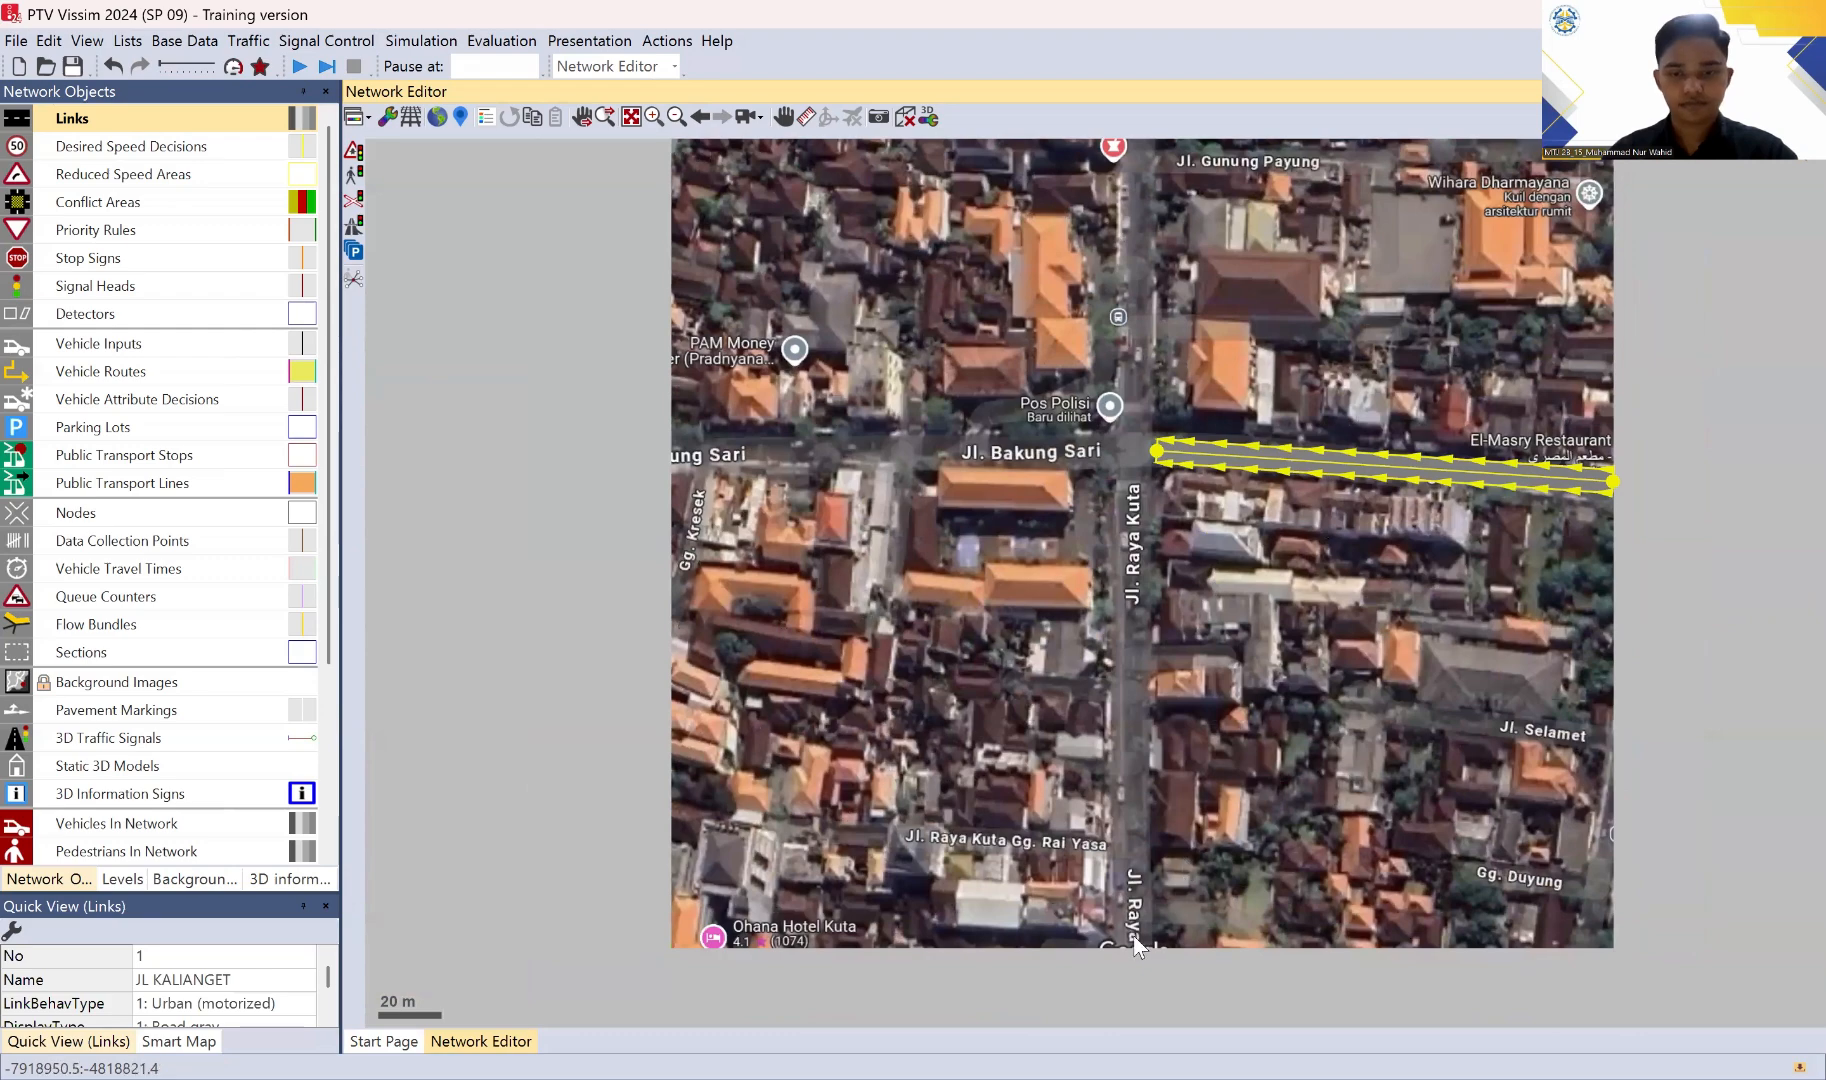
pyautogui.moveTo(1136, 948)
pyautogui.mouseDown()
pyautogui.moveTo(1134, 716)
pyautogui.moveTo(1133, 926)
pyautogui.mouseUp()
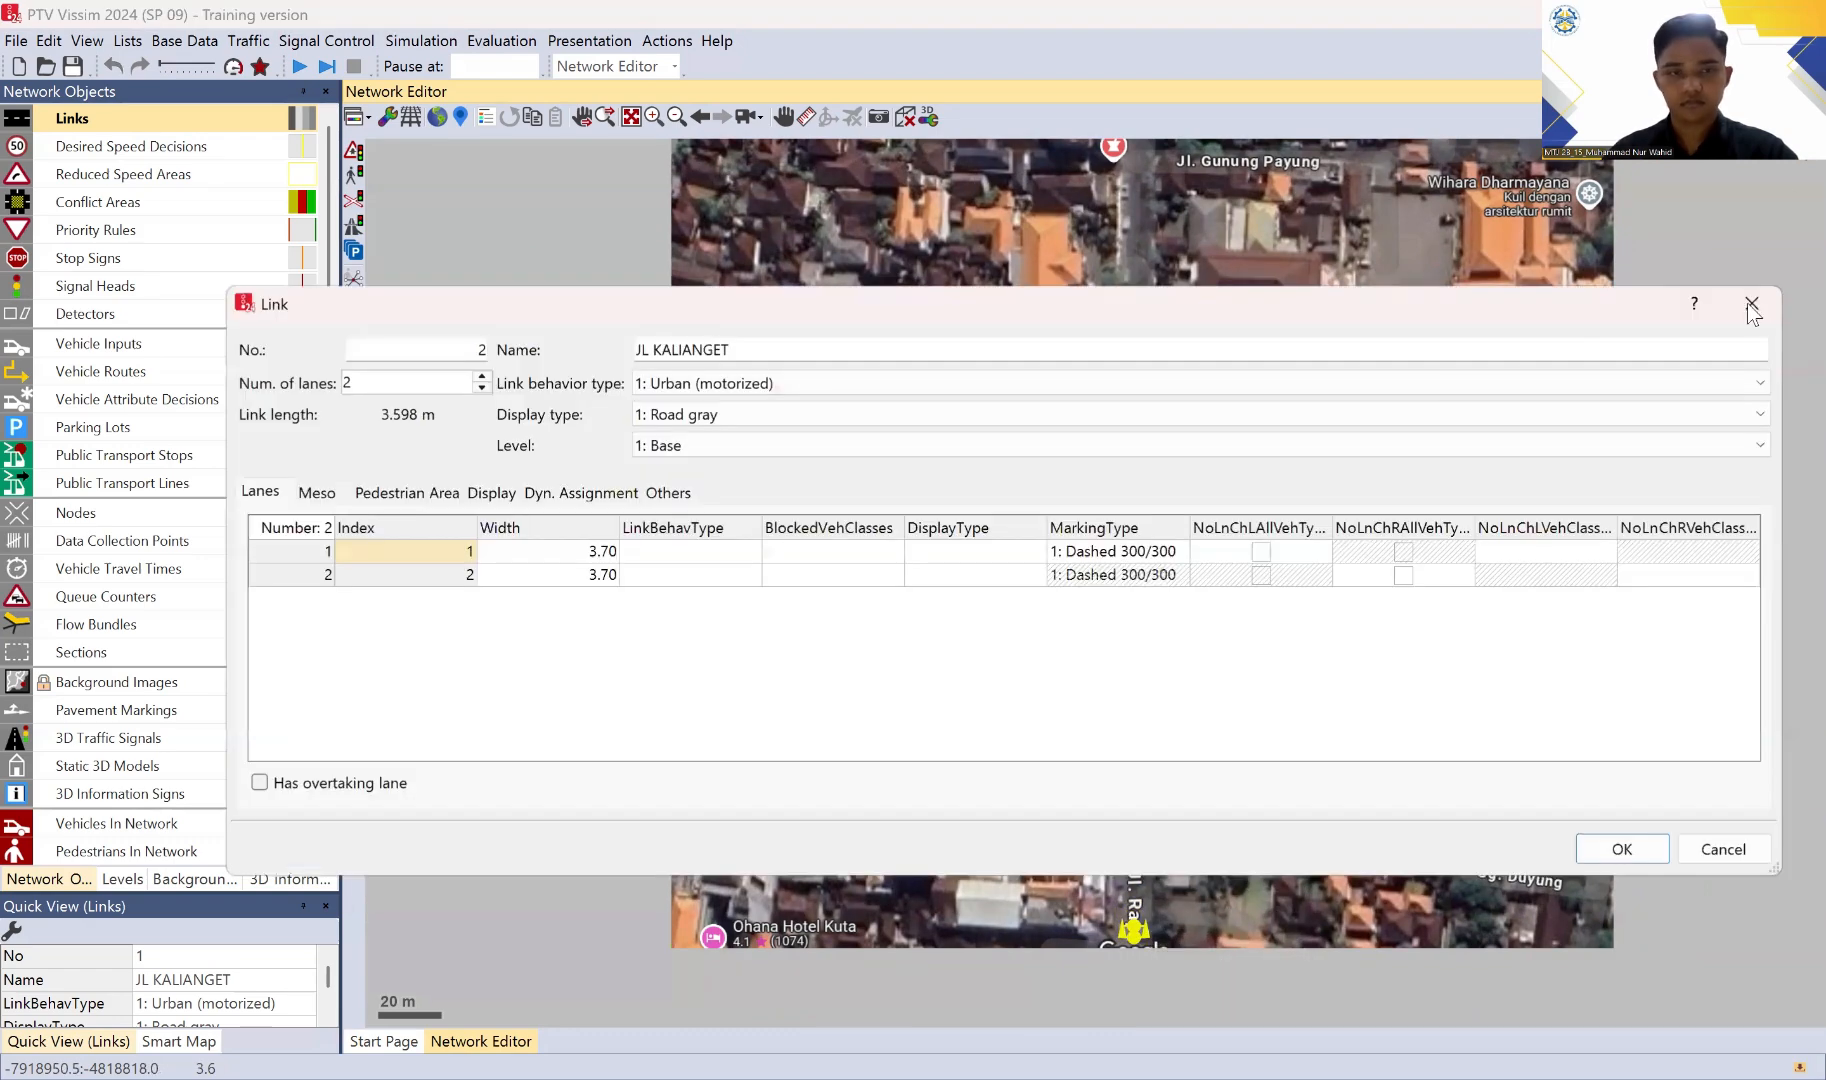
pyautogui.click(1751, 305)
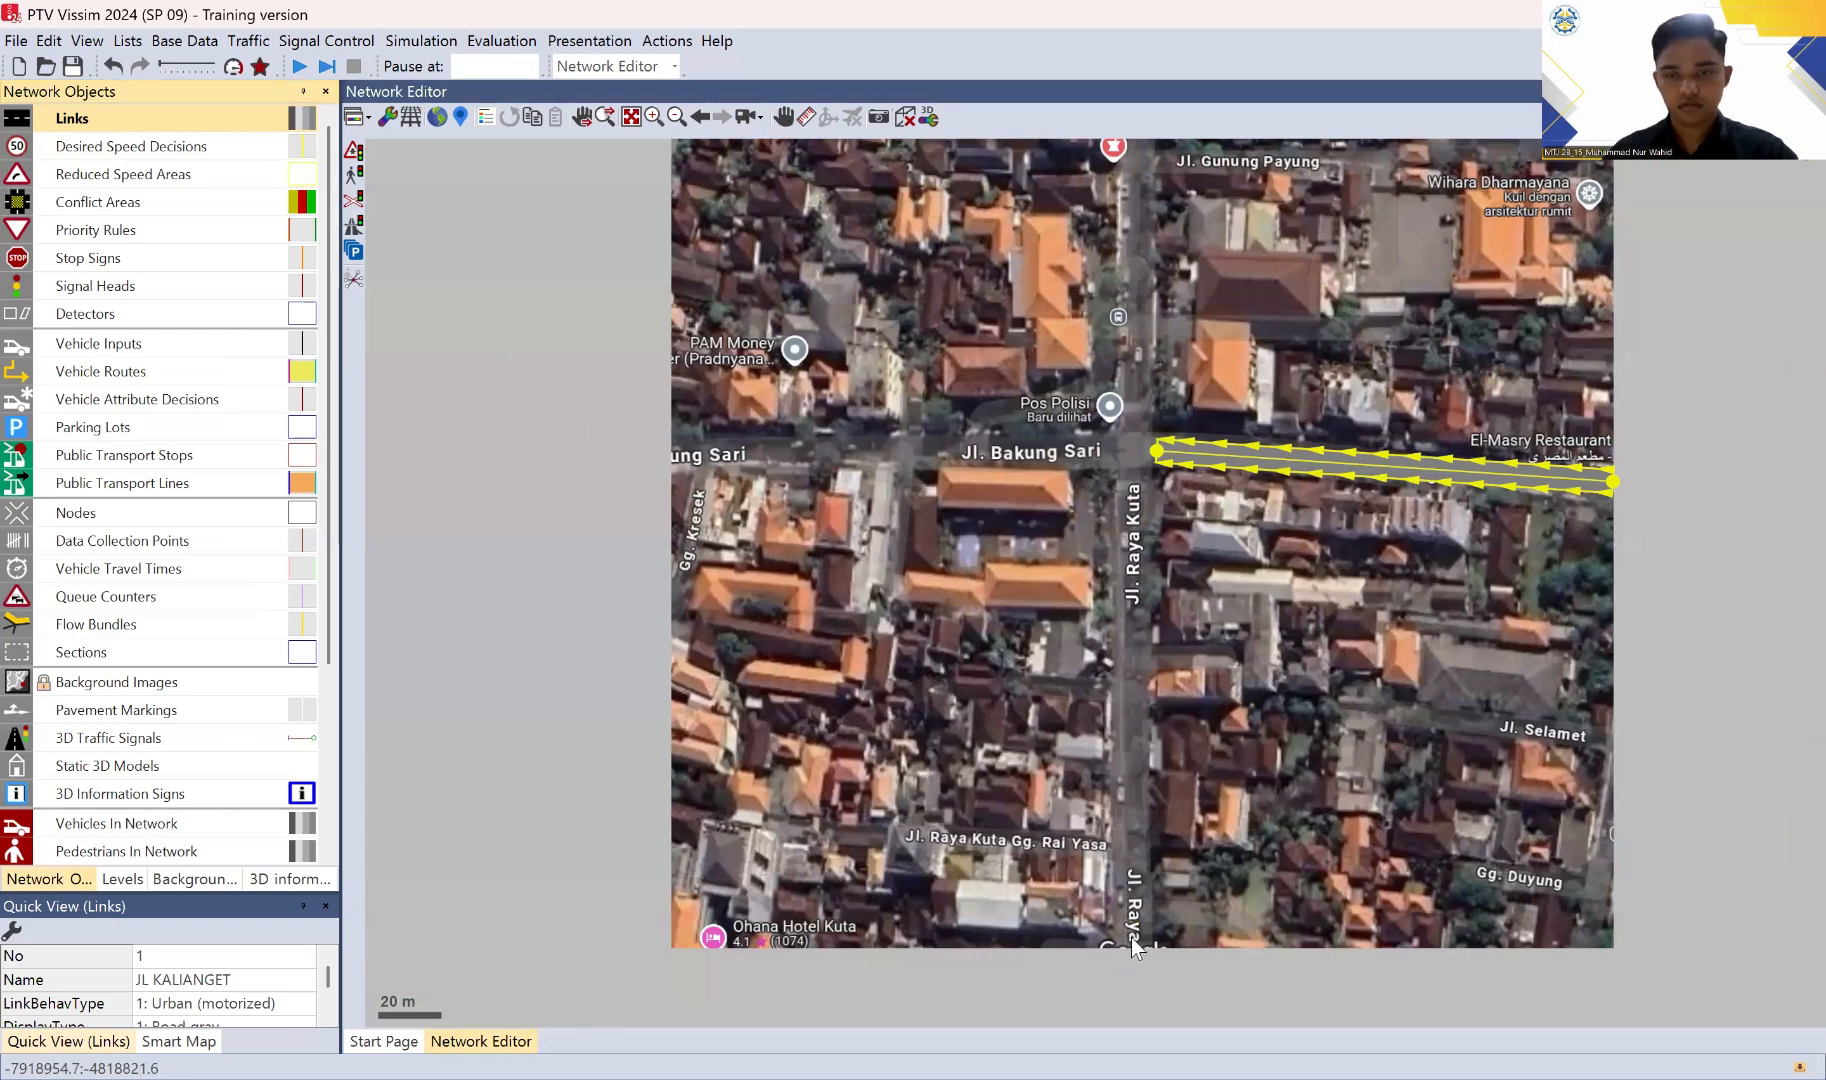
pyautogui.moveTo(1133, 945); pyautogui.dragTo(1148, 580)
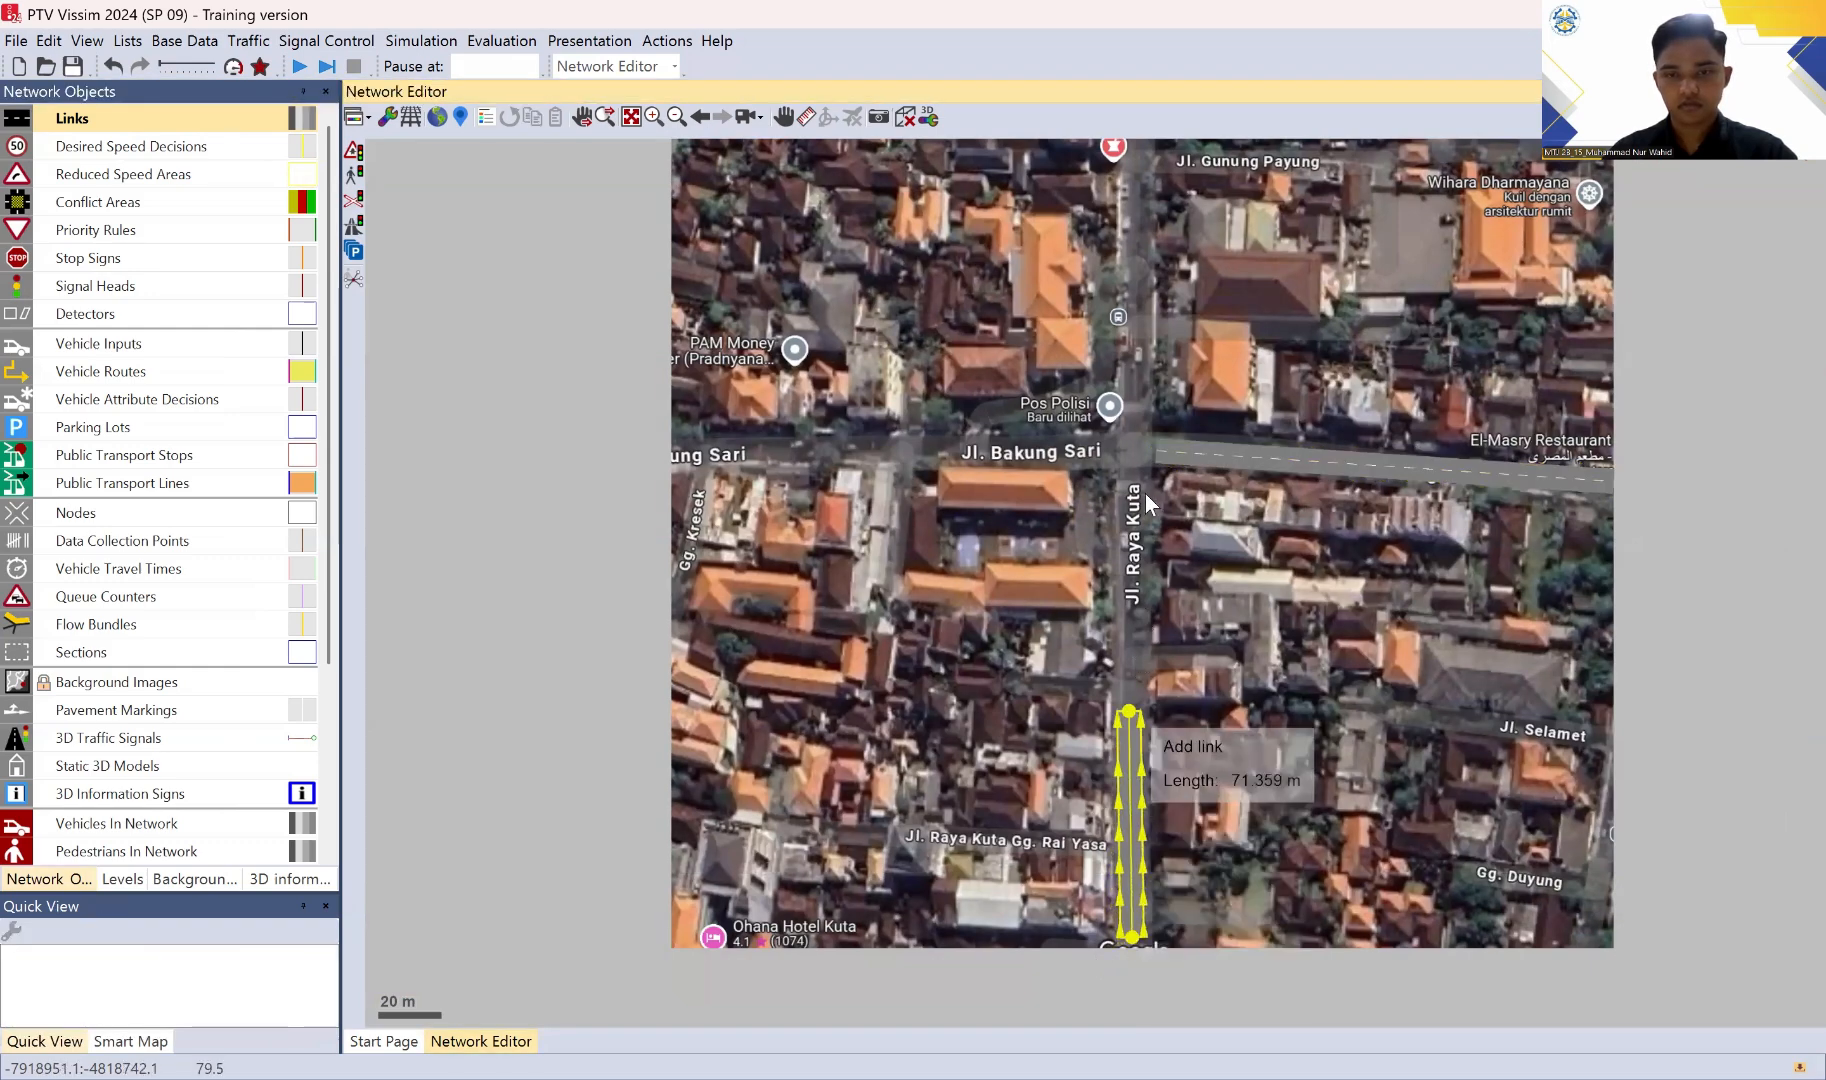
pyautogui.moveTo(1146, 494); pyautogui.dragTo(1138, 478)
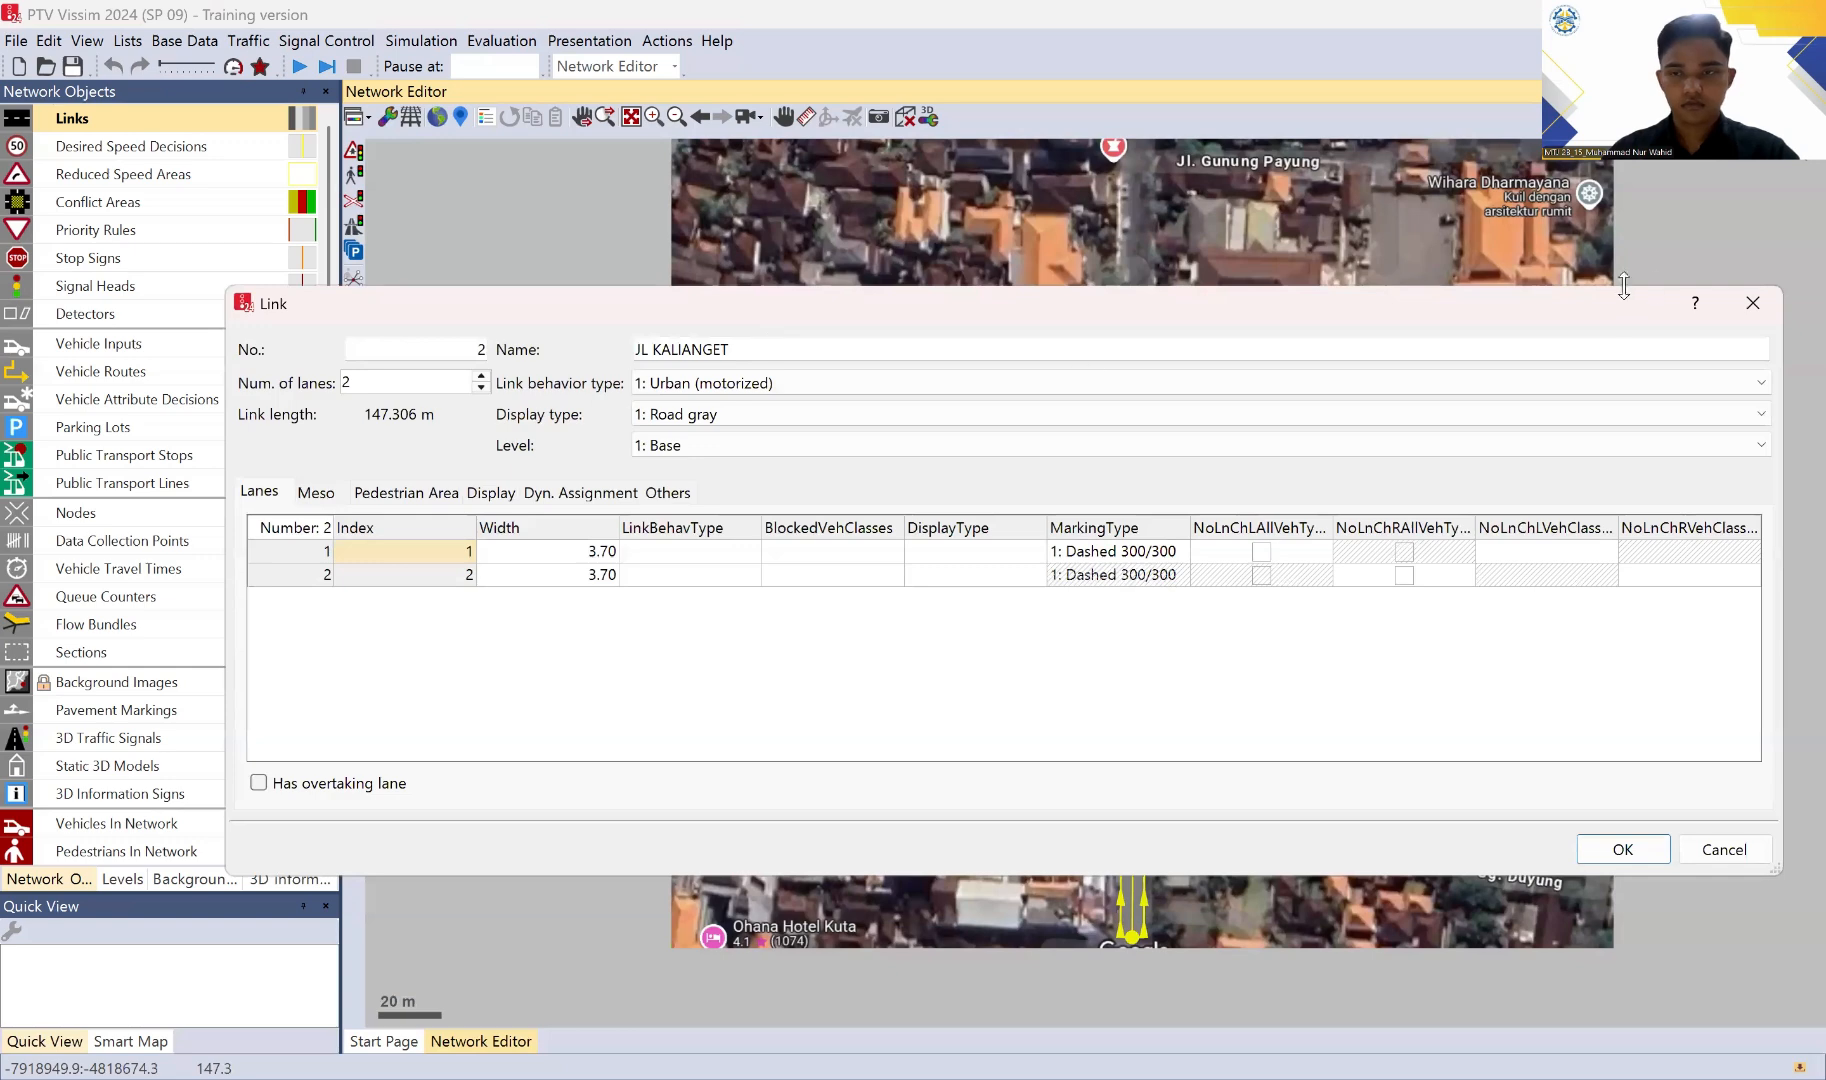
pyautogui.click(1750, 302)
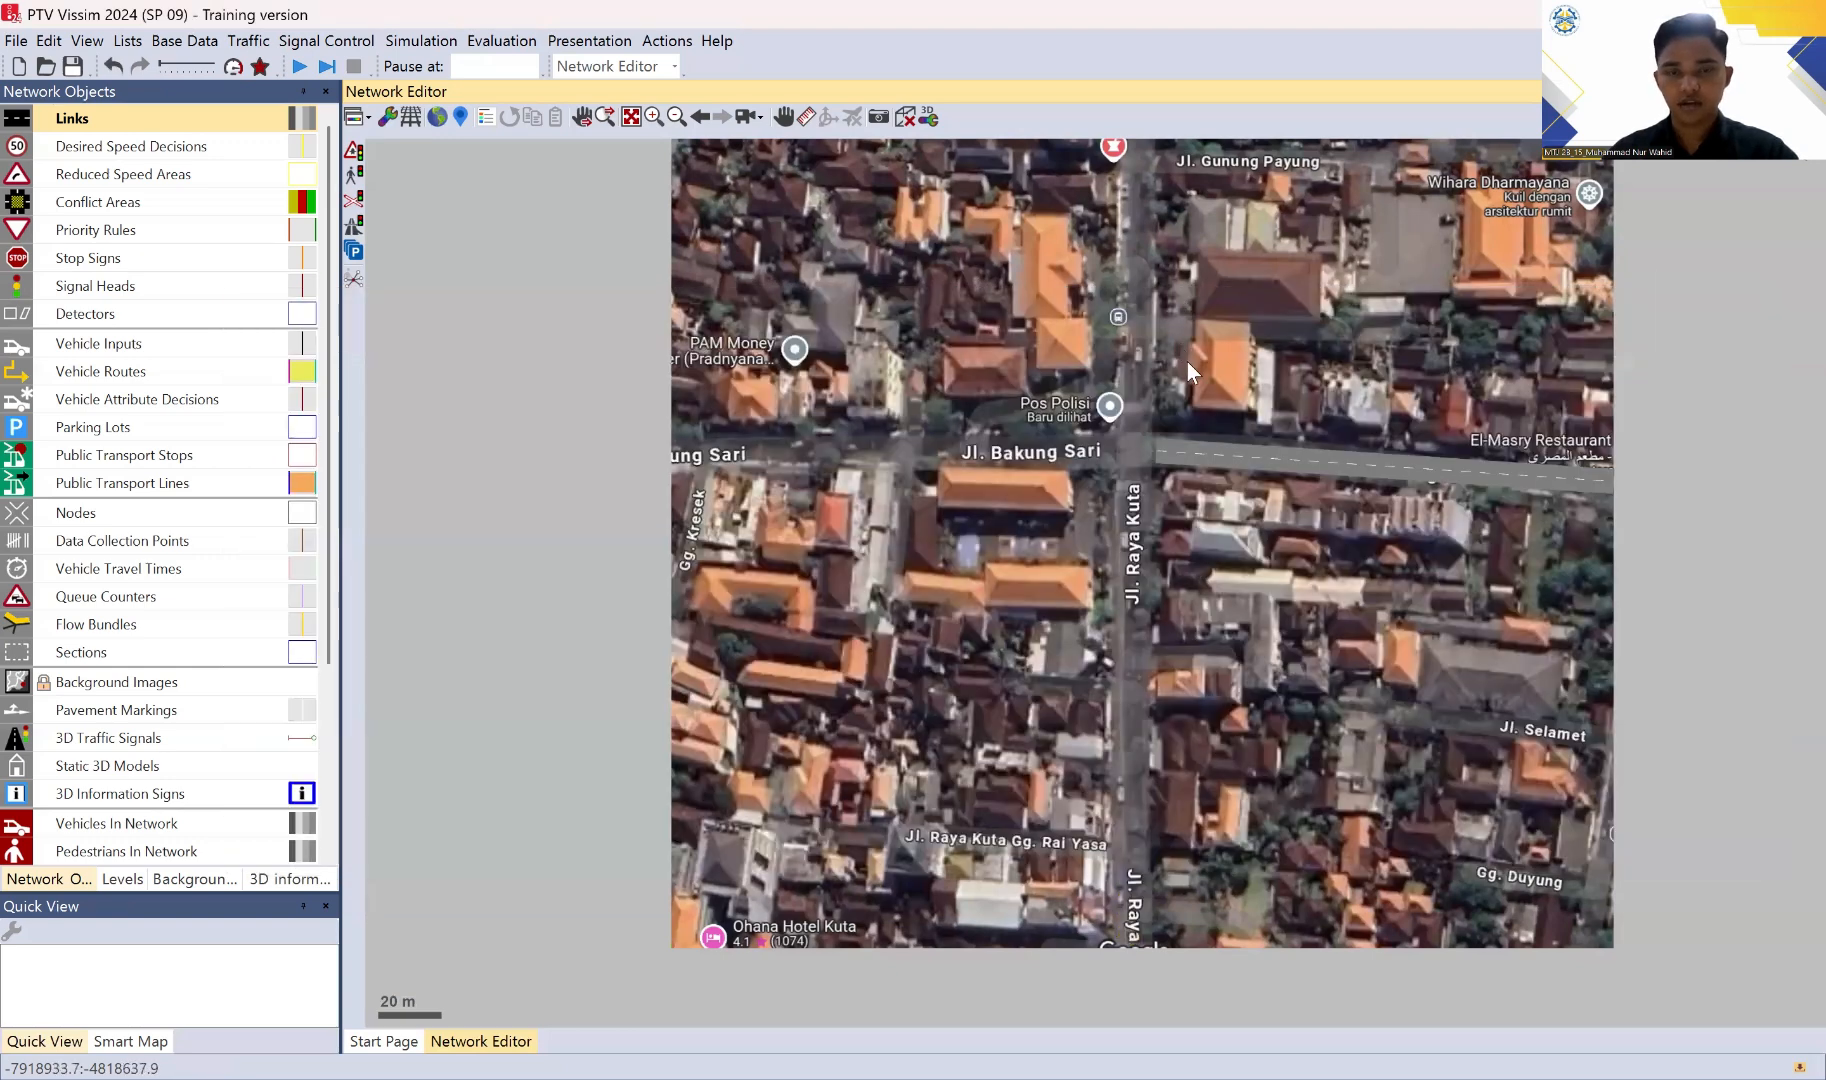
# Step: Draw a link about 149 m long up Jl. Raya Kuta from the image's south edge to the intersection and name it JL RAYA KUTA (S)
pyautogui.moveTo(1211, 475); pyautogui.dragTo(1189, 638)
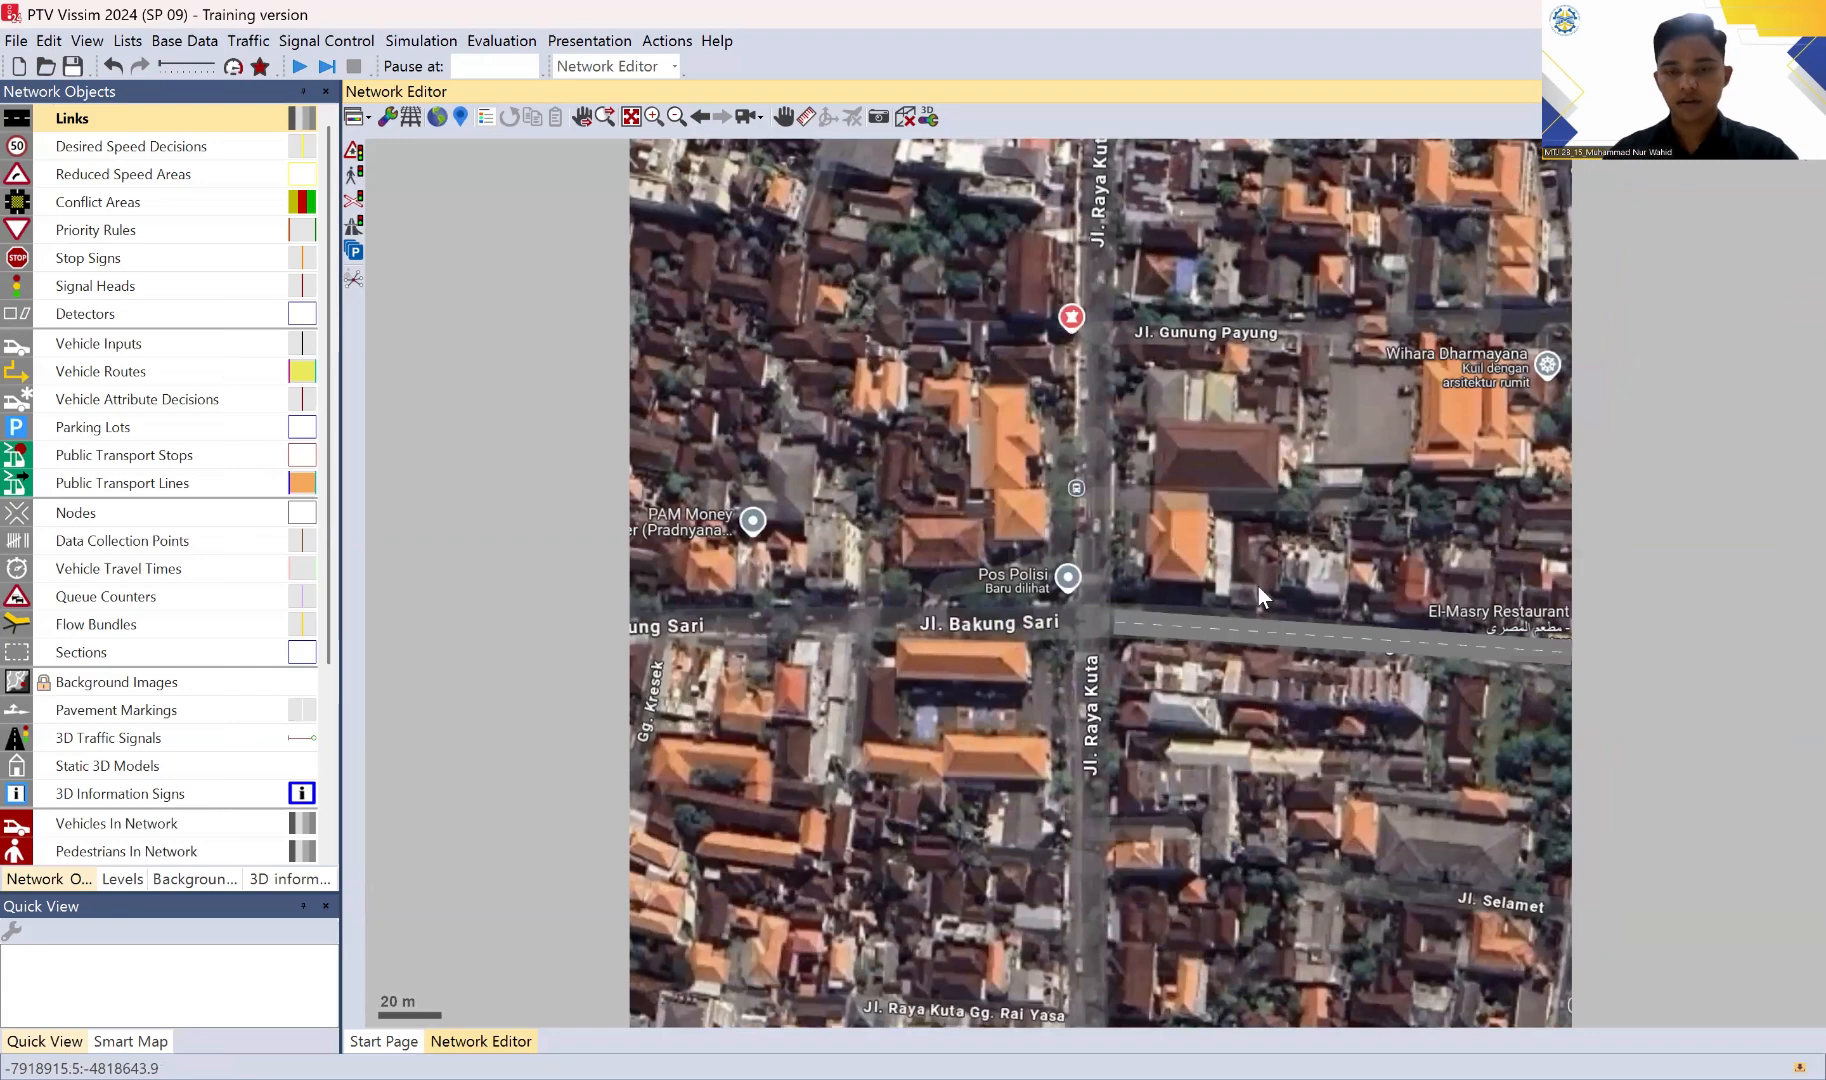
pyautogui.scroll(1, 1154, 733)
pyautogui.scroll(-2, 1104, 822)
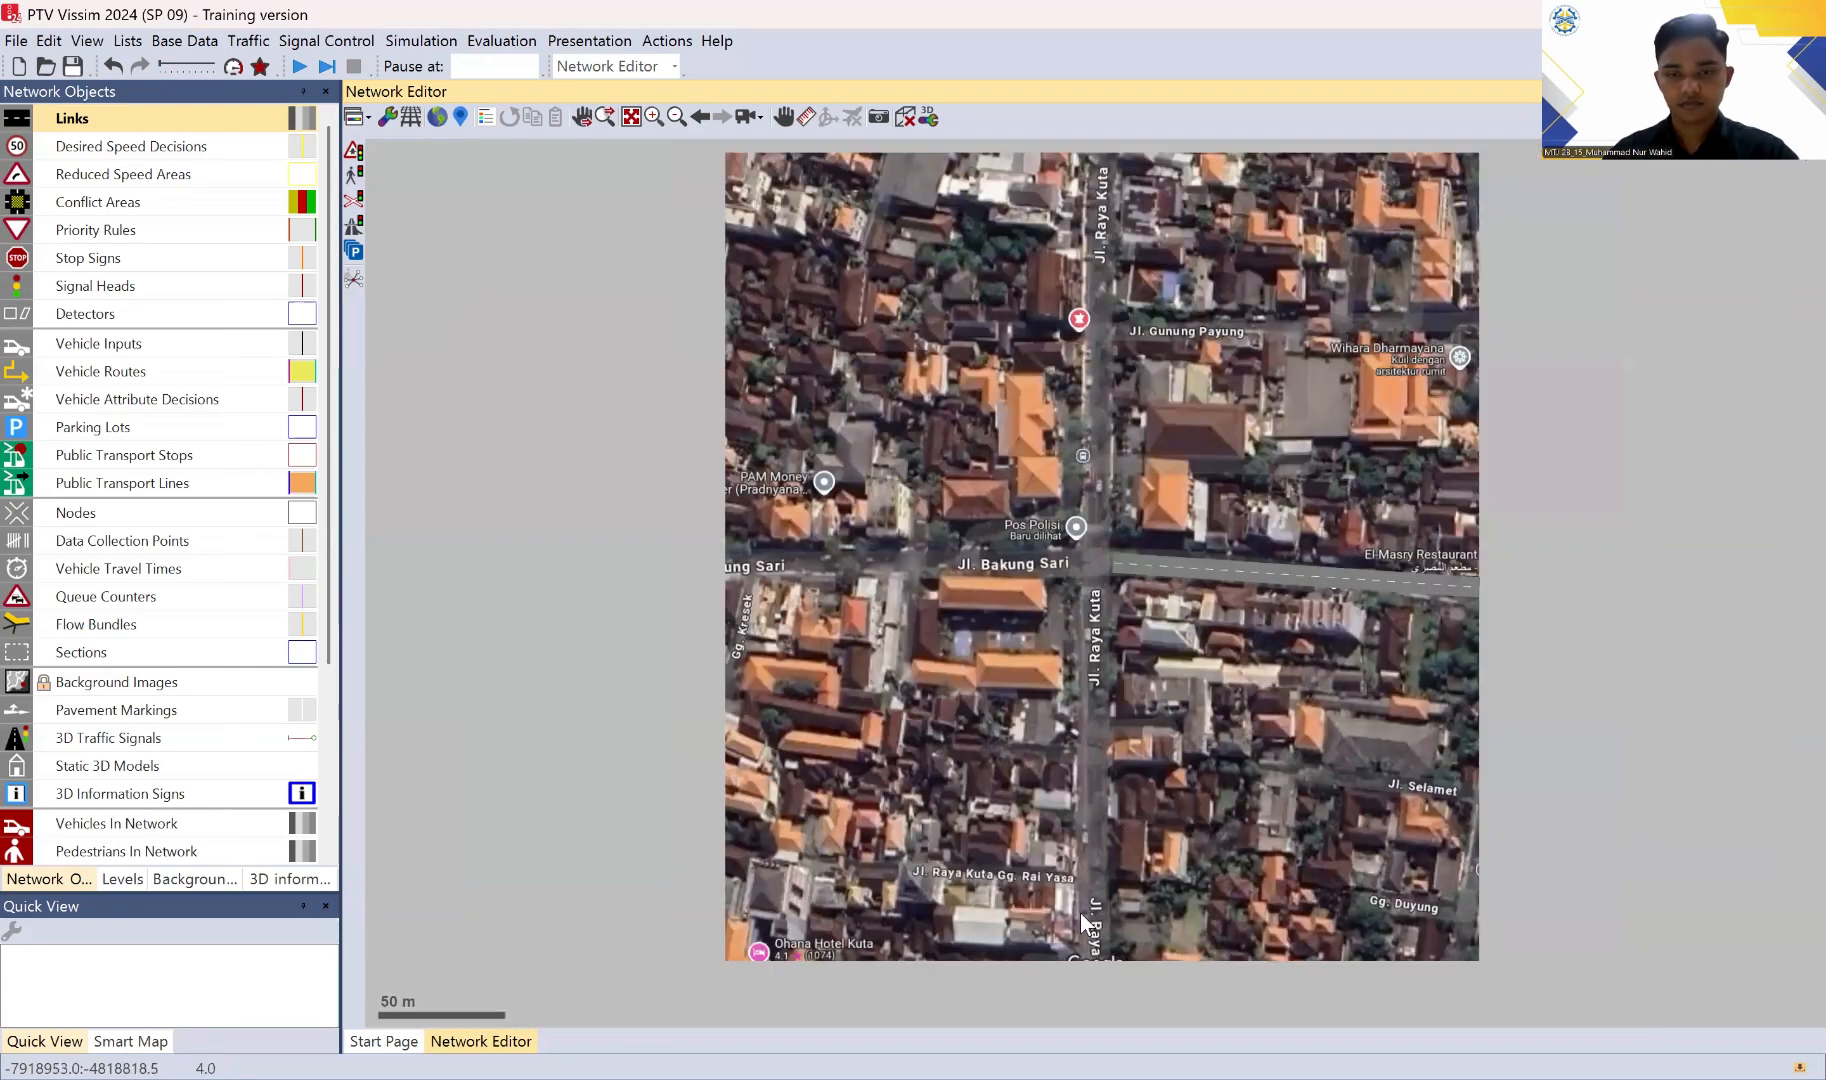
pyautogui.moveTo(1088, 954); pyautogui.dragTo(1099, 567)
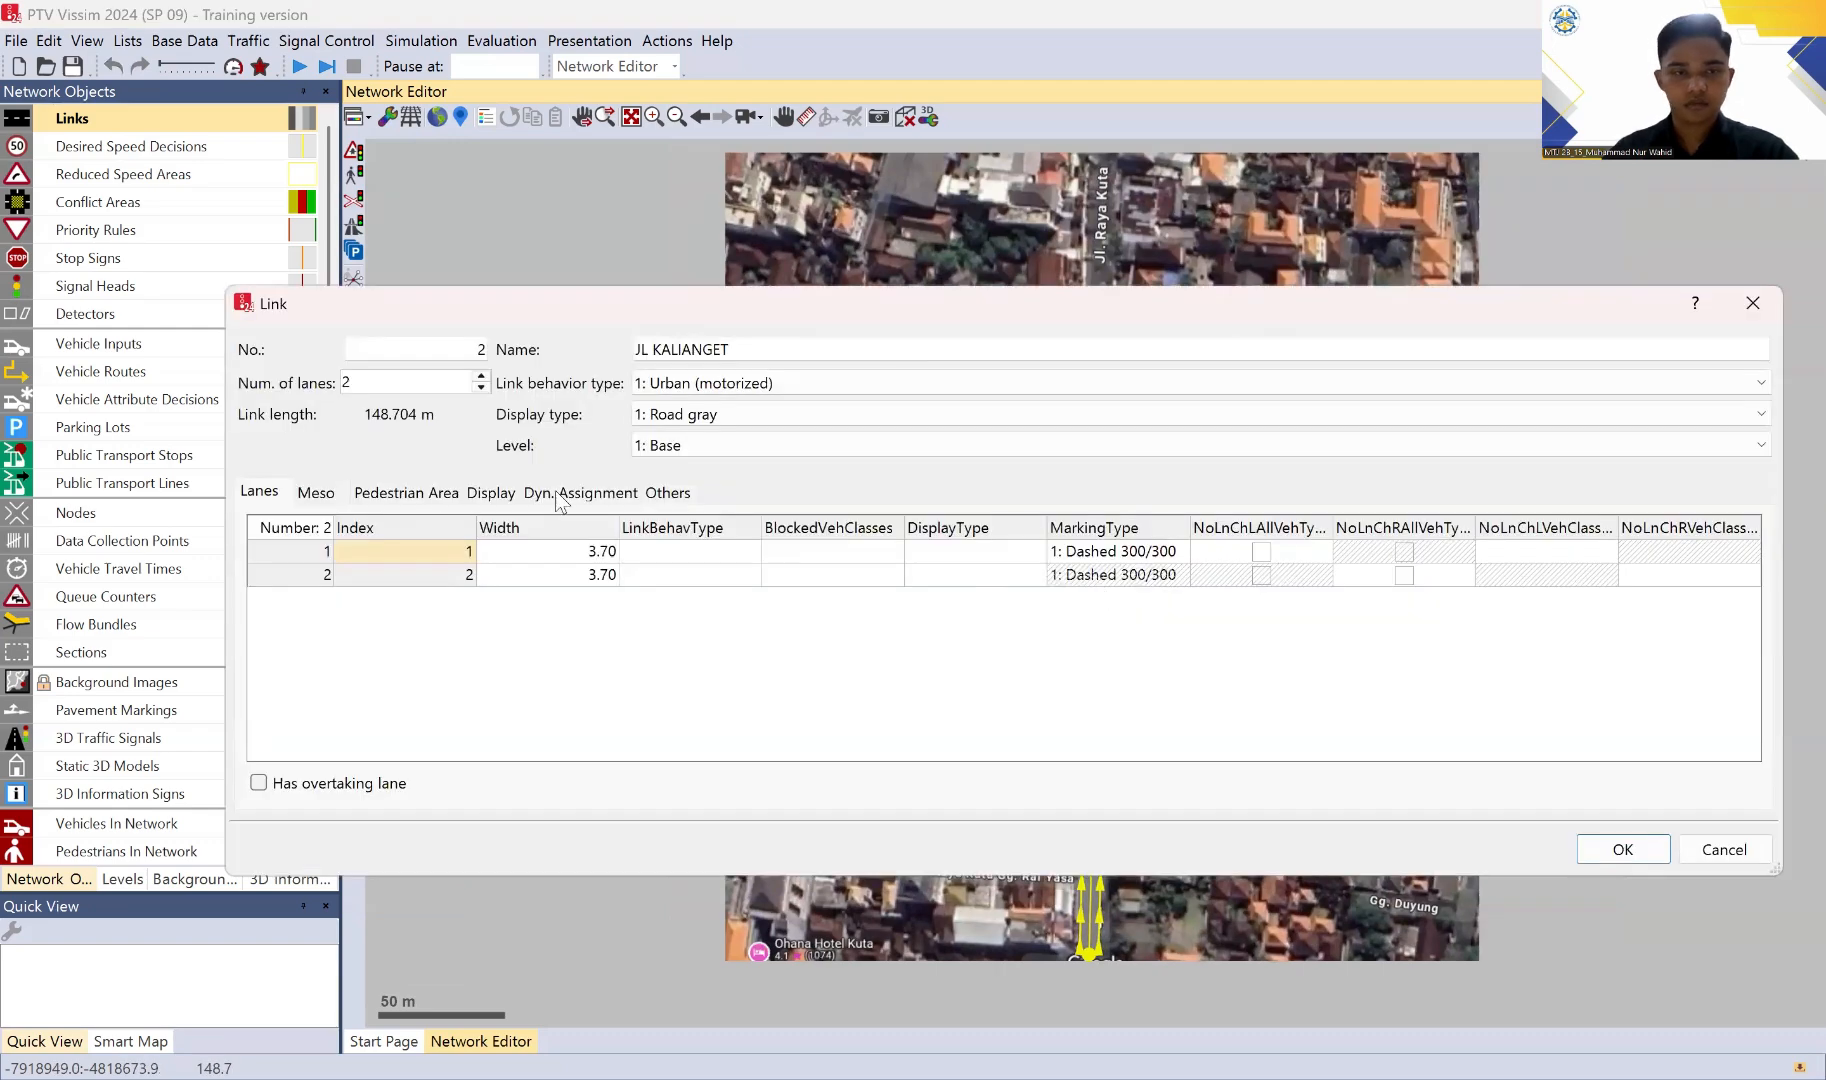
pyautogui.moveTo(772, 350); pyautogui.dragTo(652, 352)
pyautogui.write('RAYA KUTA')
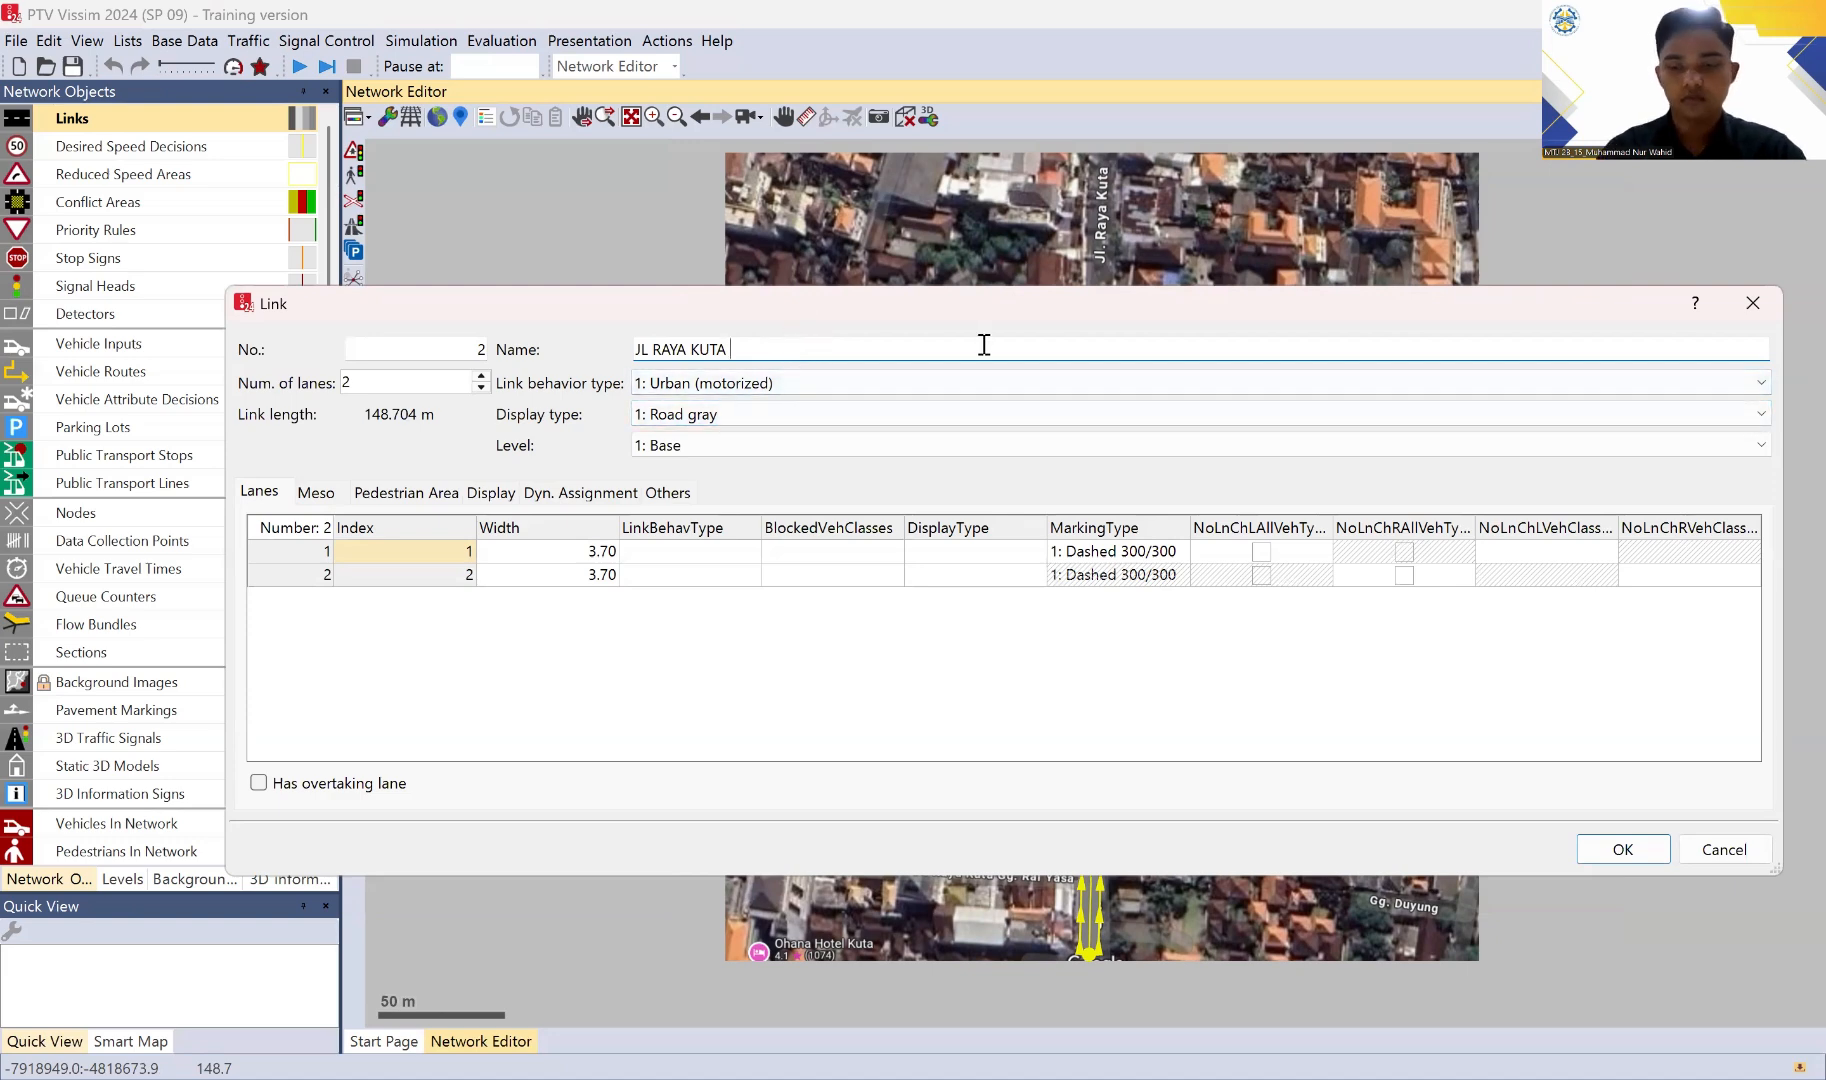
pyautogui.write('(S')
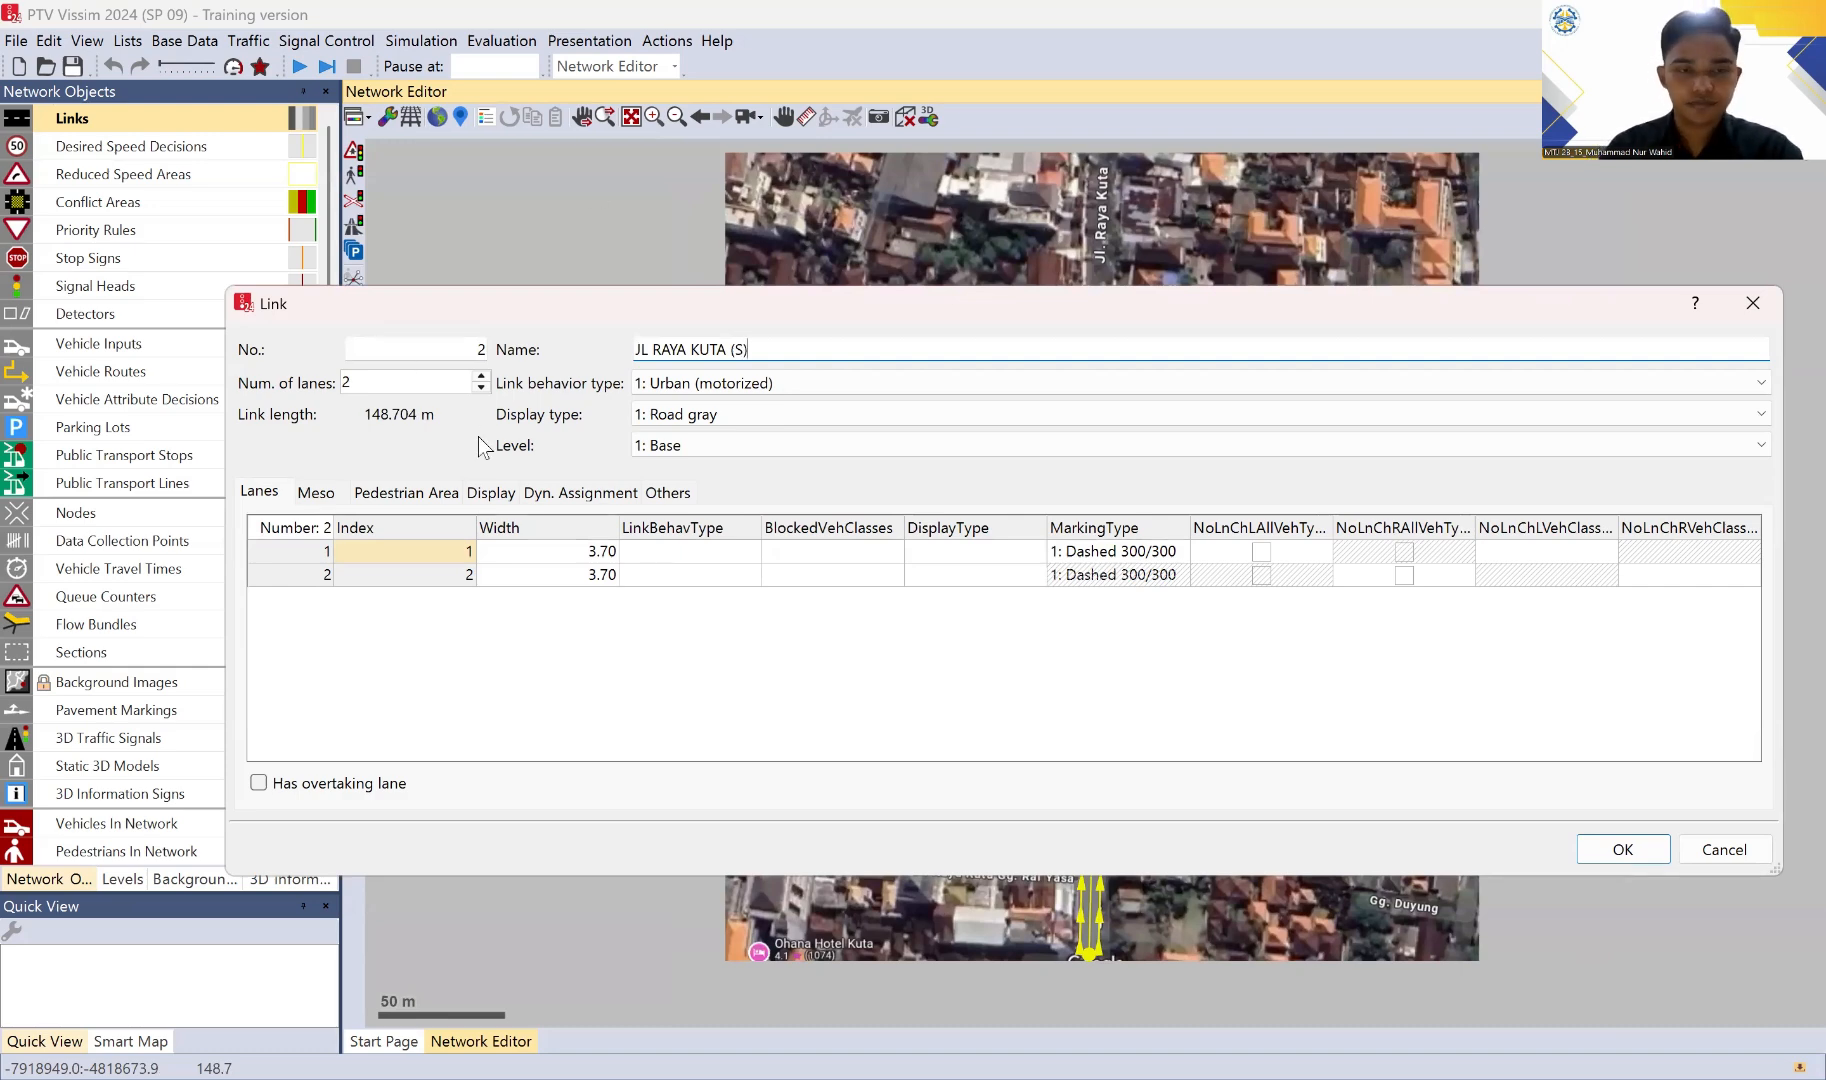
# Step: Set the JL RAYA KUTA (S) link's lane widths to 4.30 m and 4.20 m and accept the link settings
pyautogui.click(605, 555)
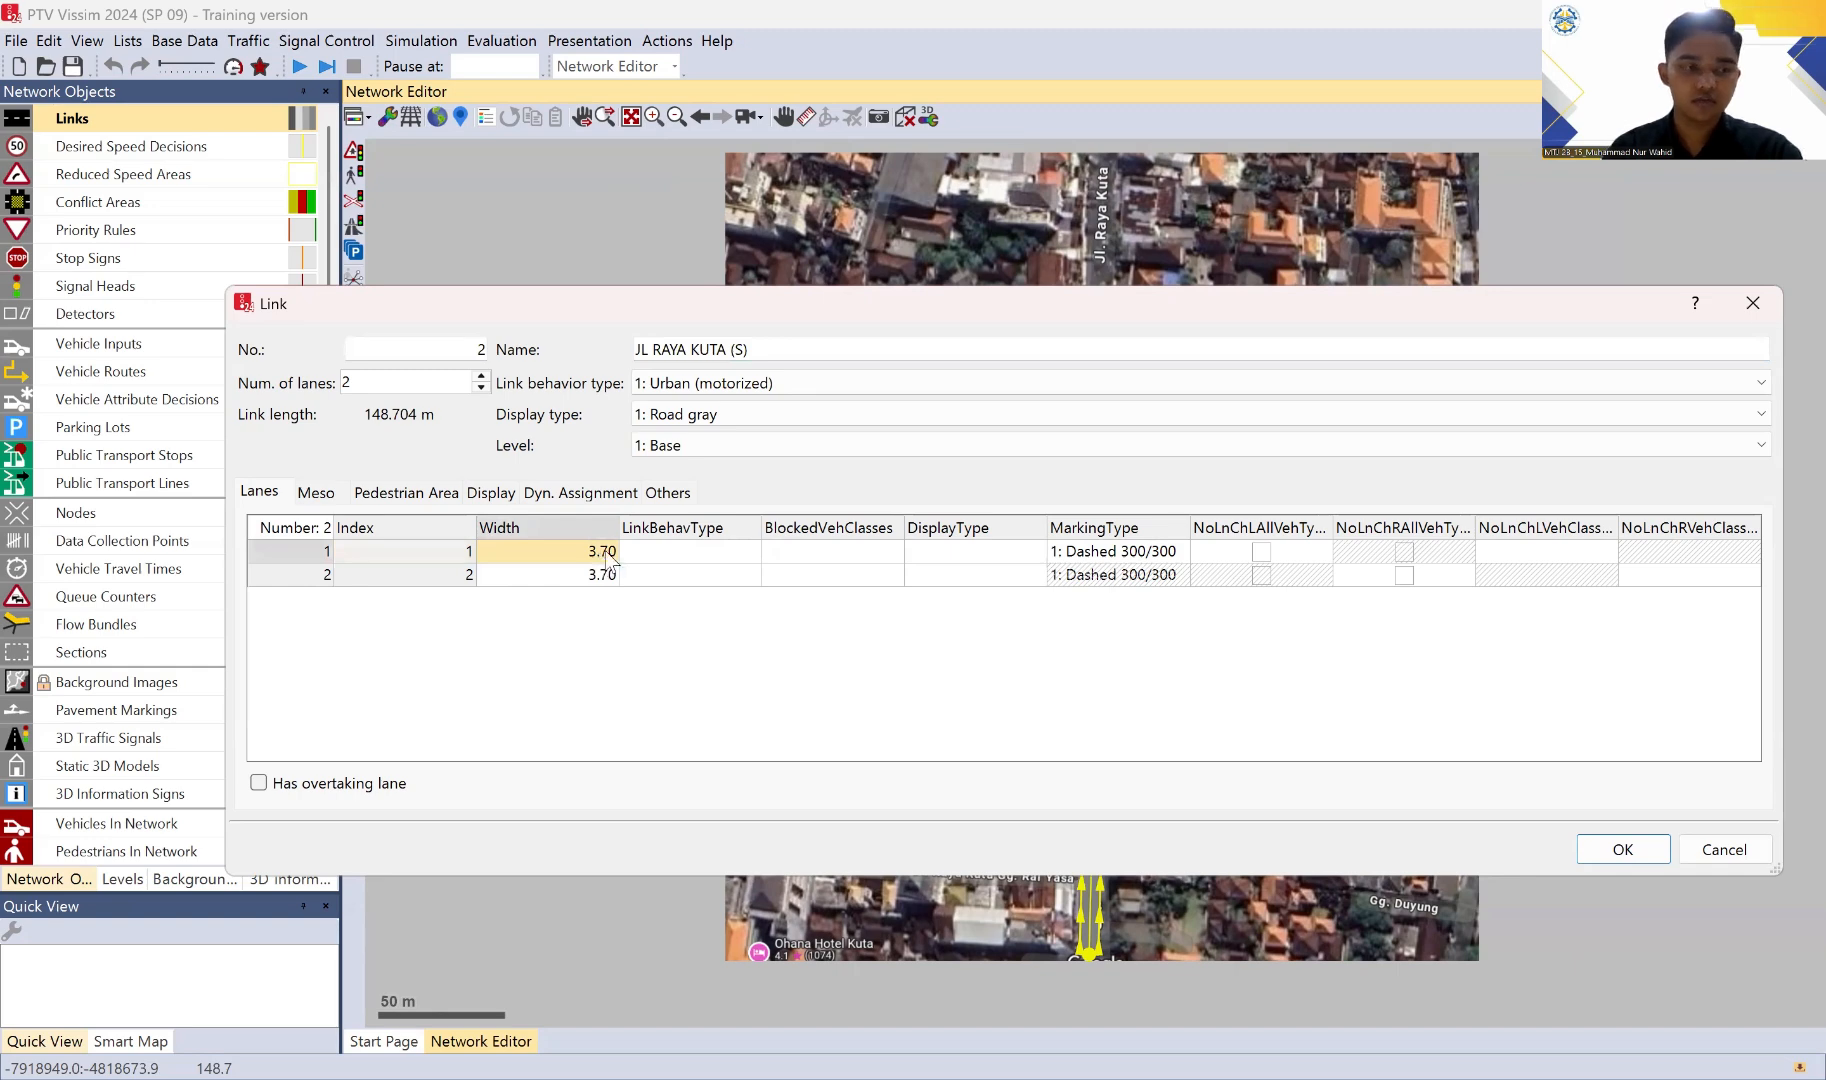
pyautogui.write('4')
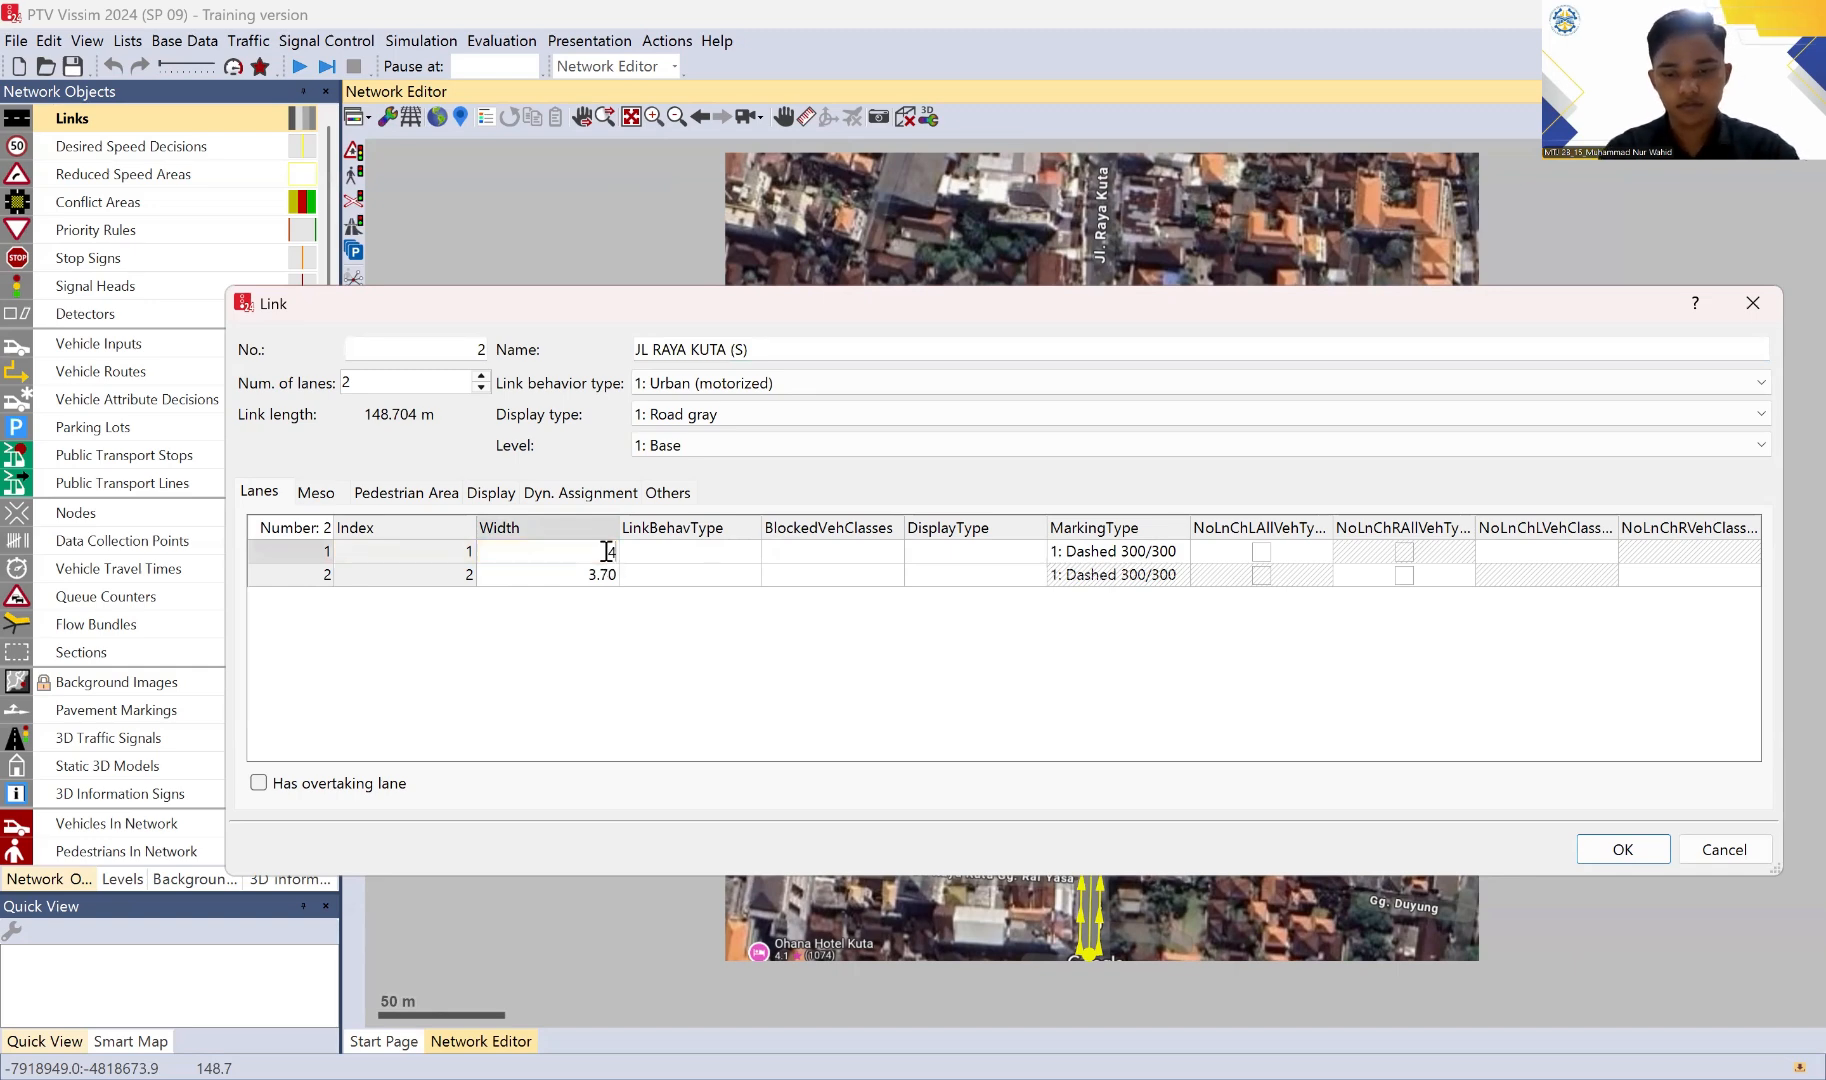
pyautogui.write(',3')
pyautogui.press('Return')
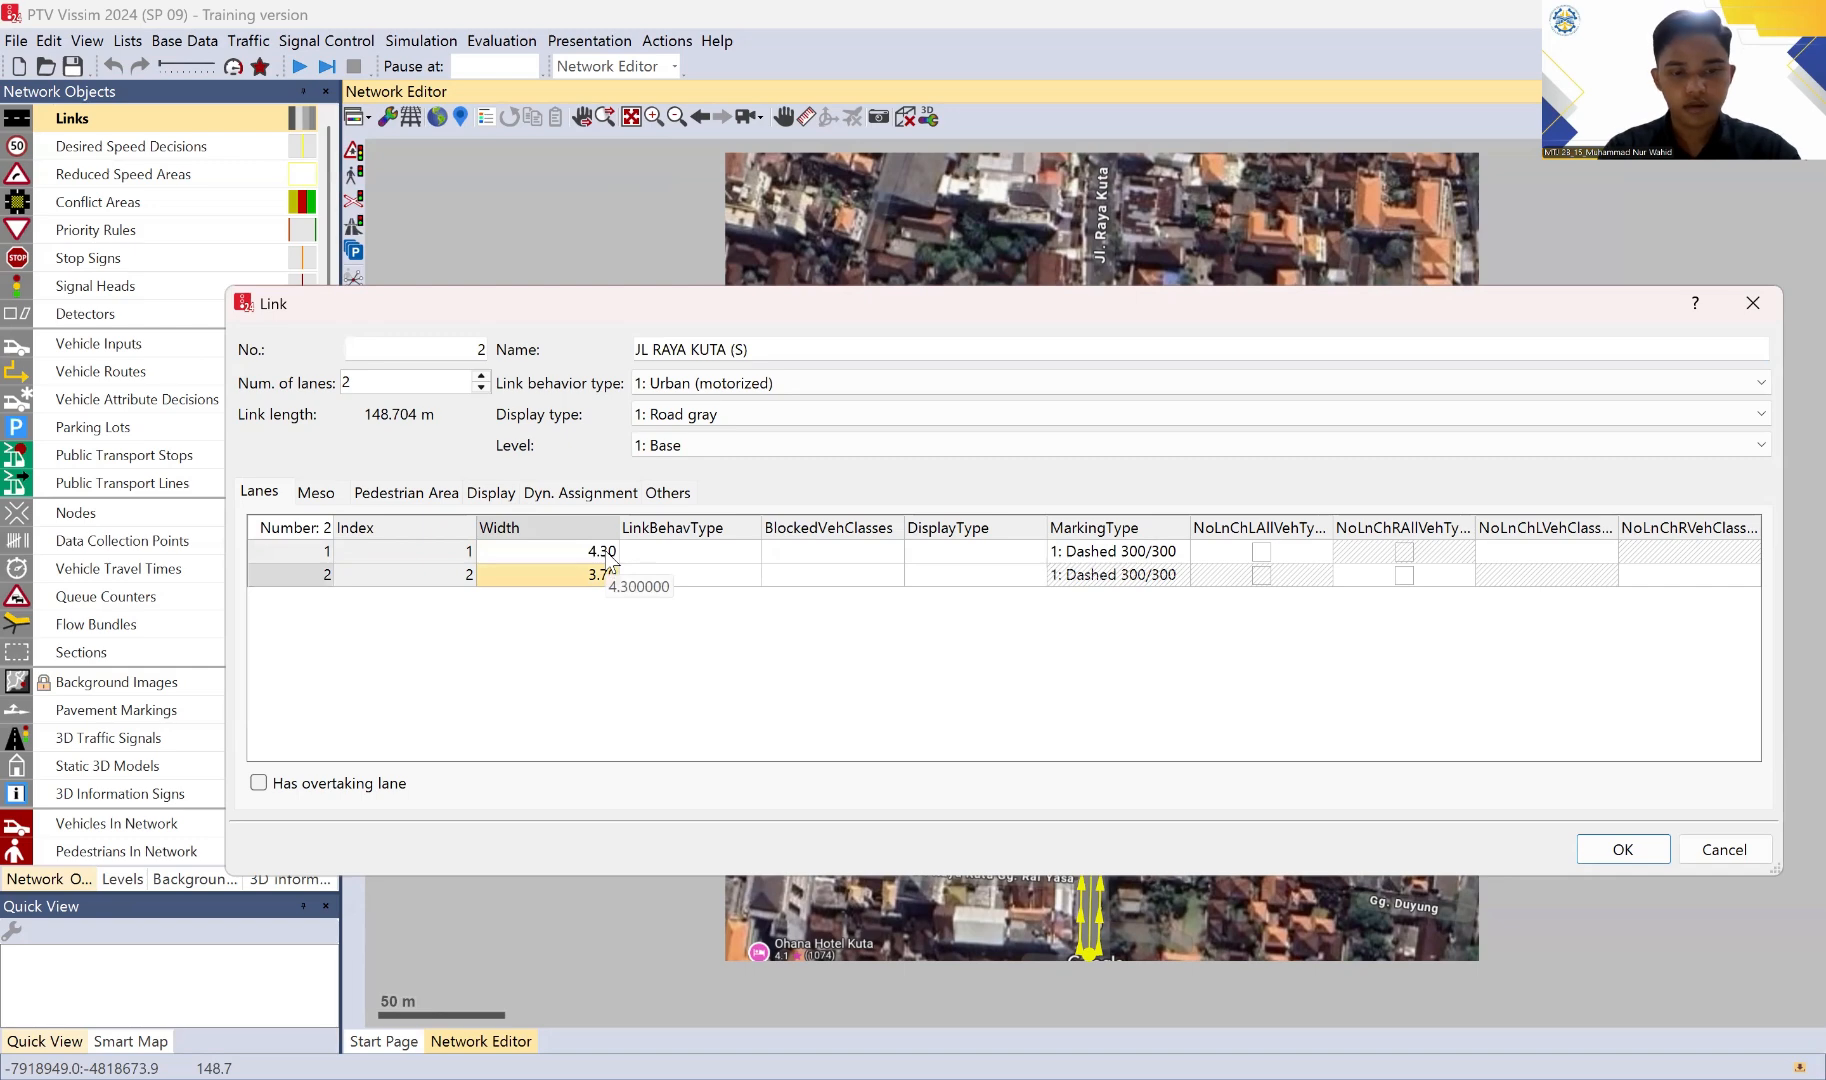
pyautogui.write('4,2')
pyautogui.press('Return')
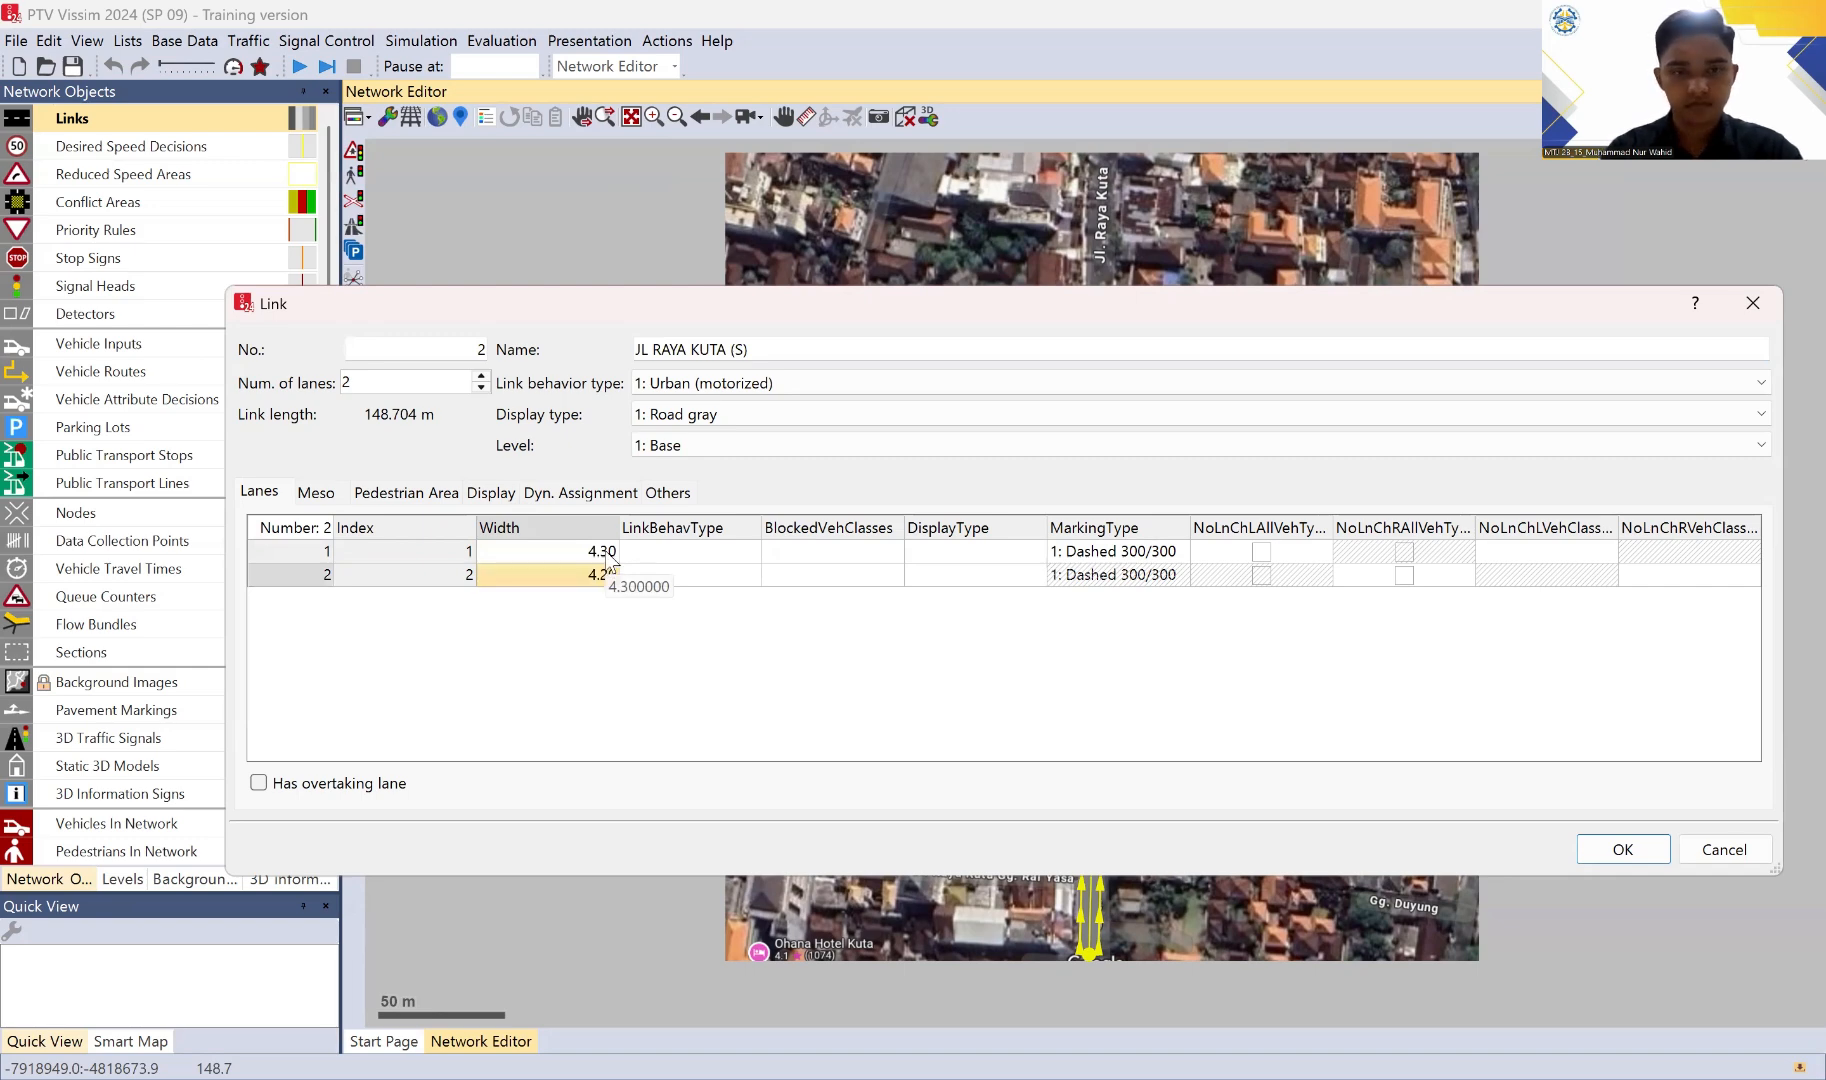
pyautogui.click(1630, 851)
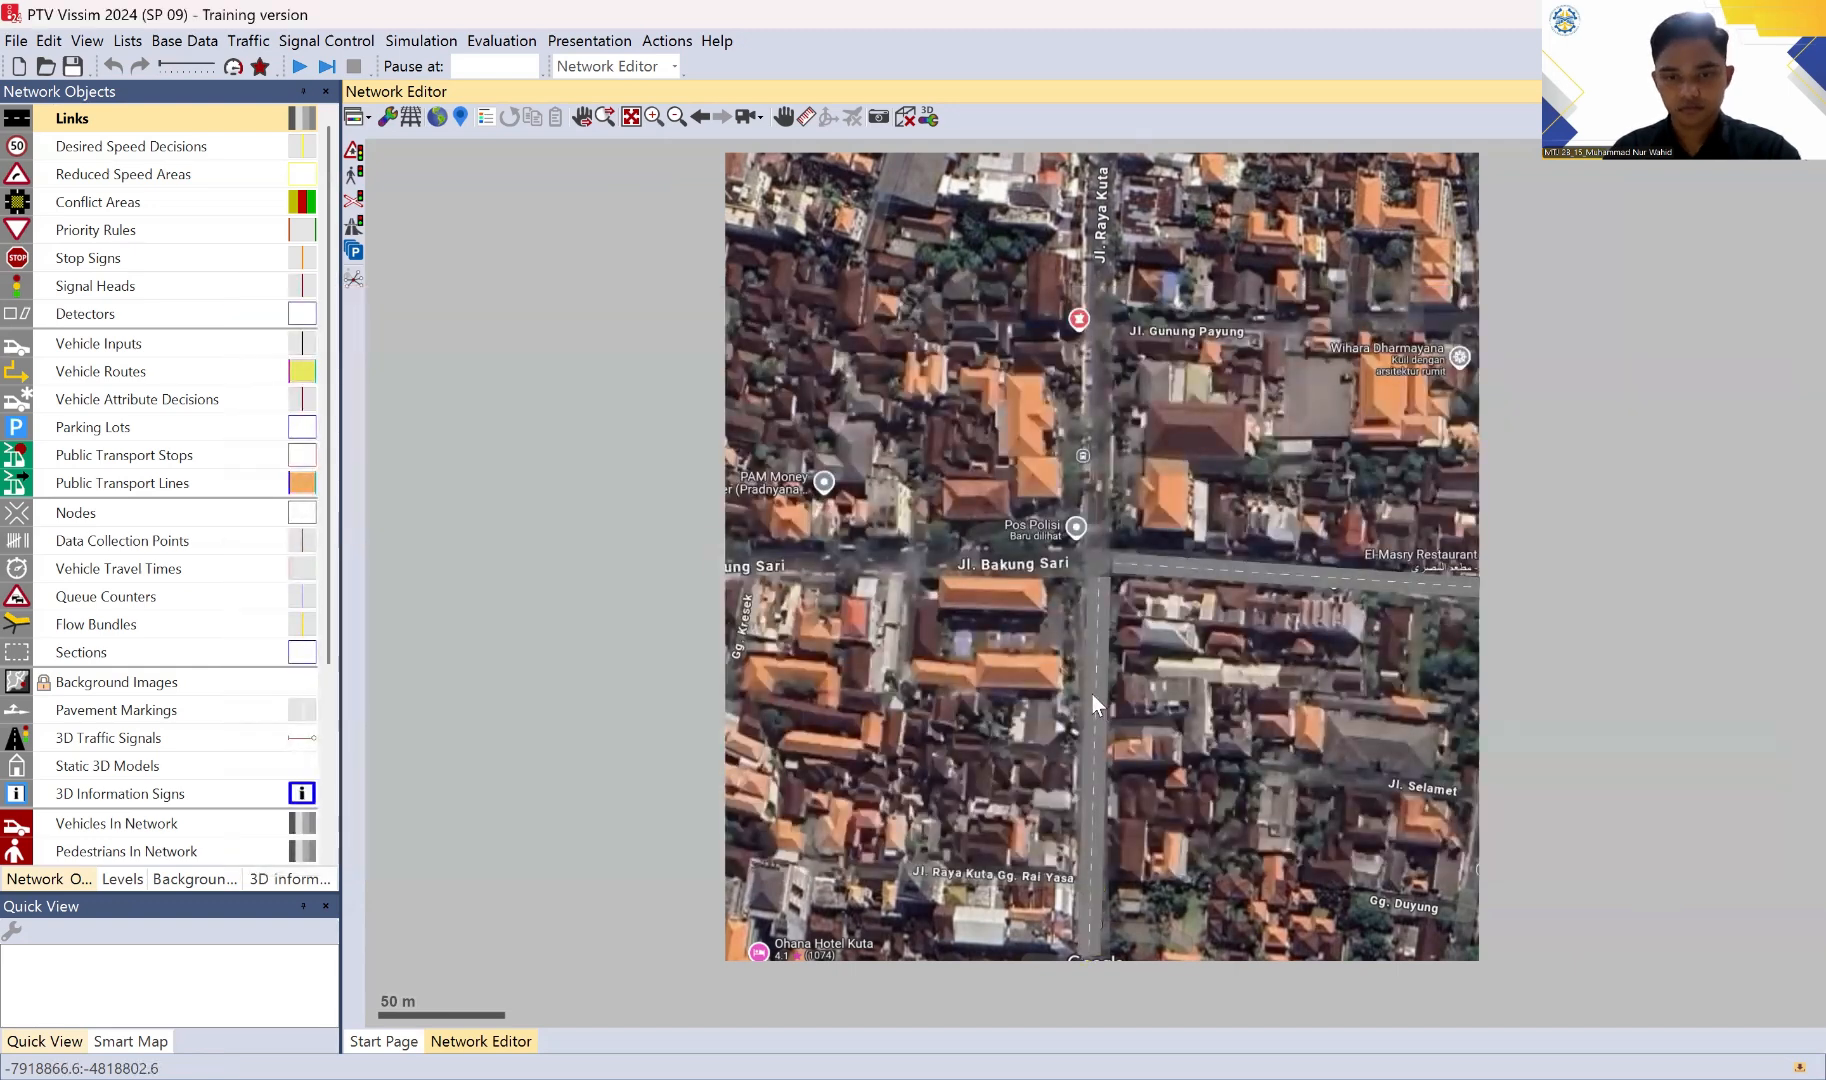
# Step: Shift the north end of the JL RAYA KUTA (S) link slightly west to align it with the road at the intersection
pyautogui.scroll(1, 1088, 648)
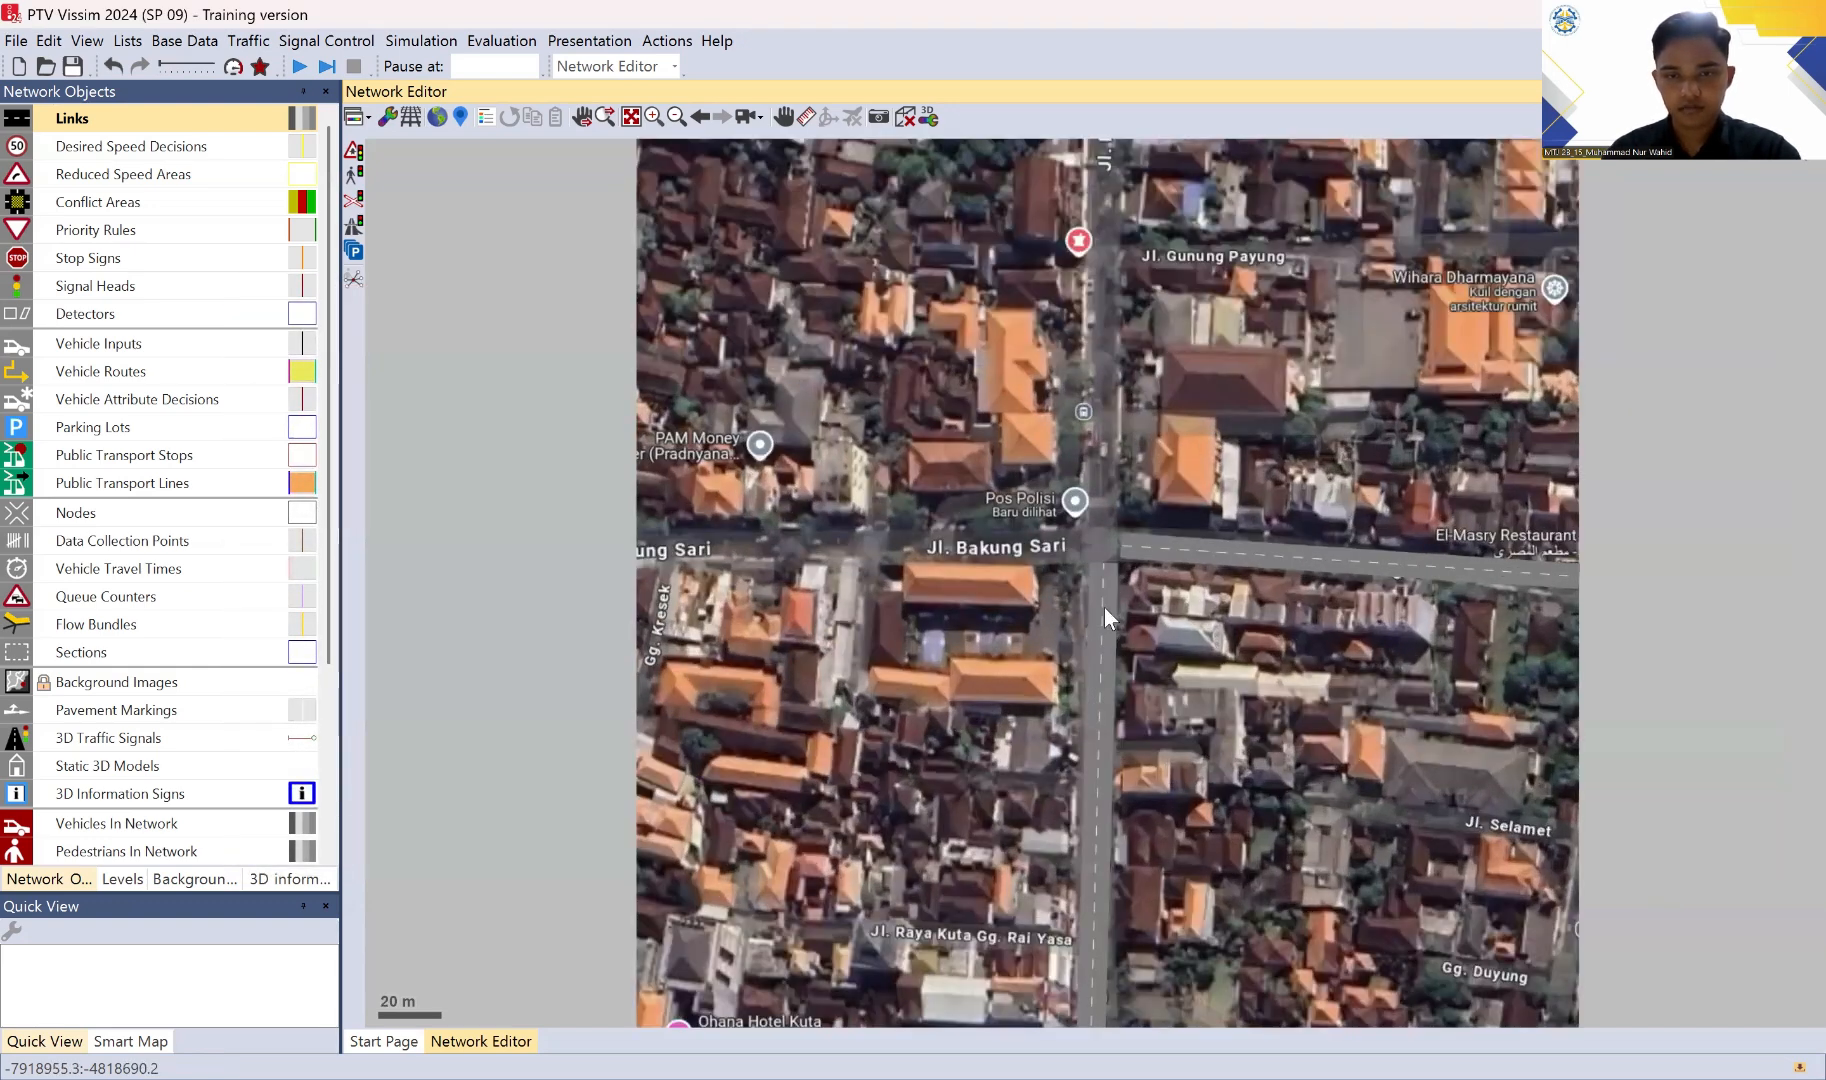
pyautogui.click(1104, 608)
pyautogui.moveTo(1100, 607); pyautogui.dragTo(1104, 610)
pyautogui.click(1680, 680)
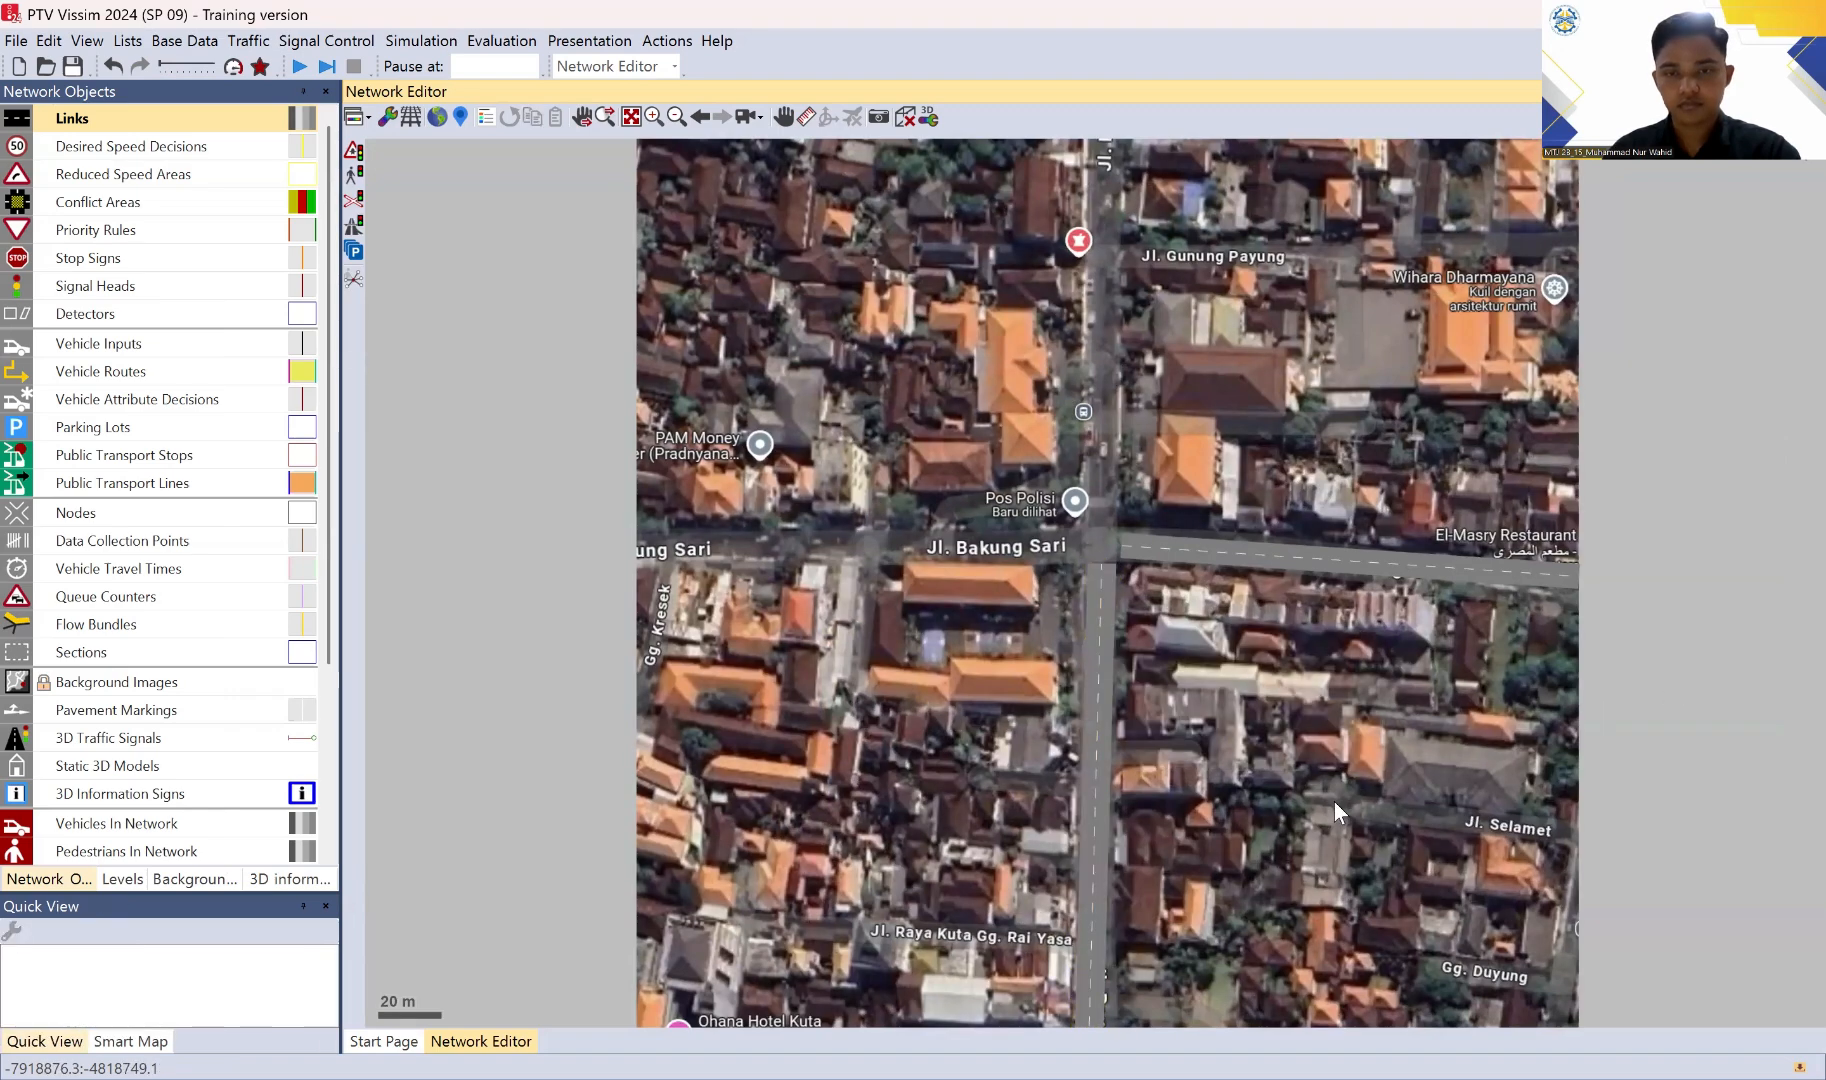
pyautogui.scroll(-1, 1040, 642)
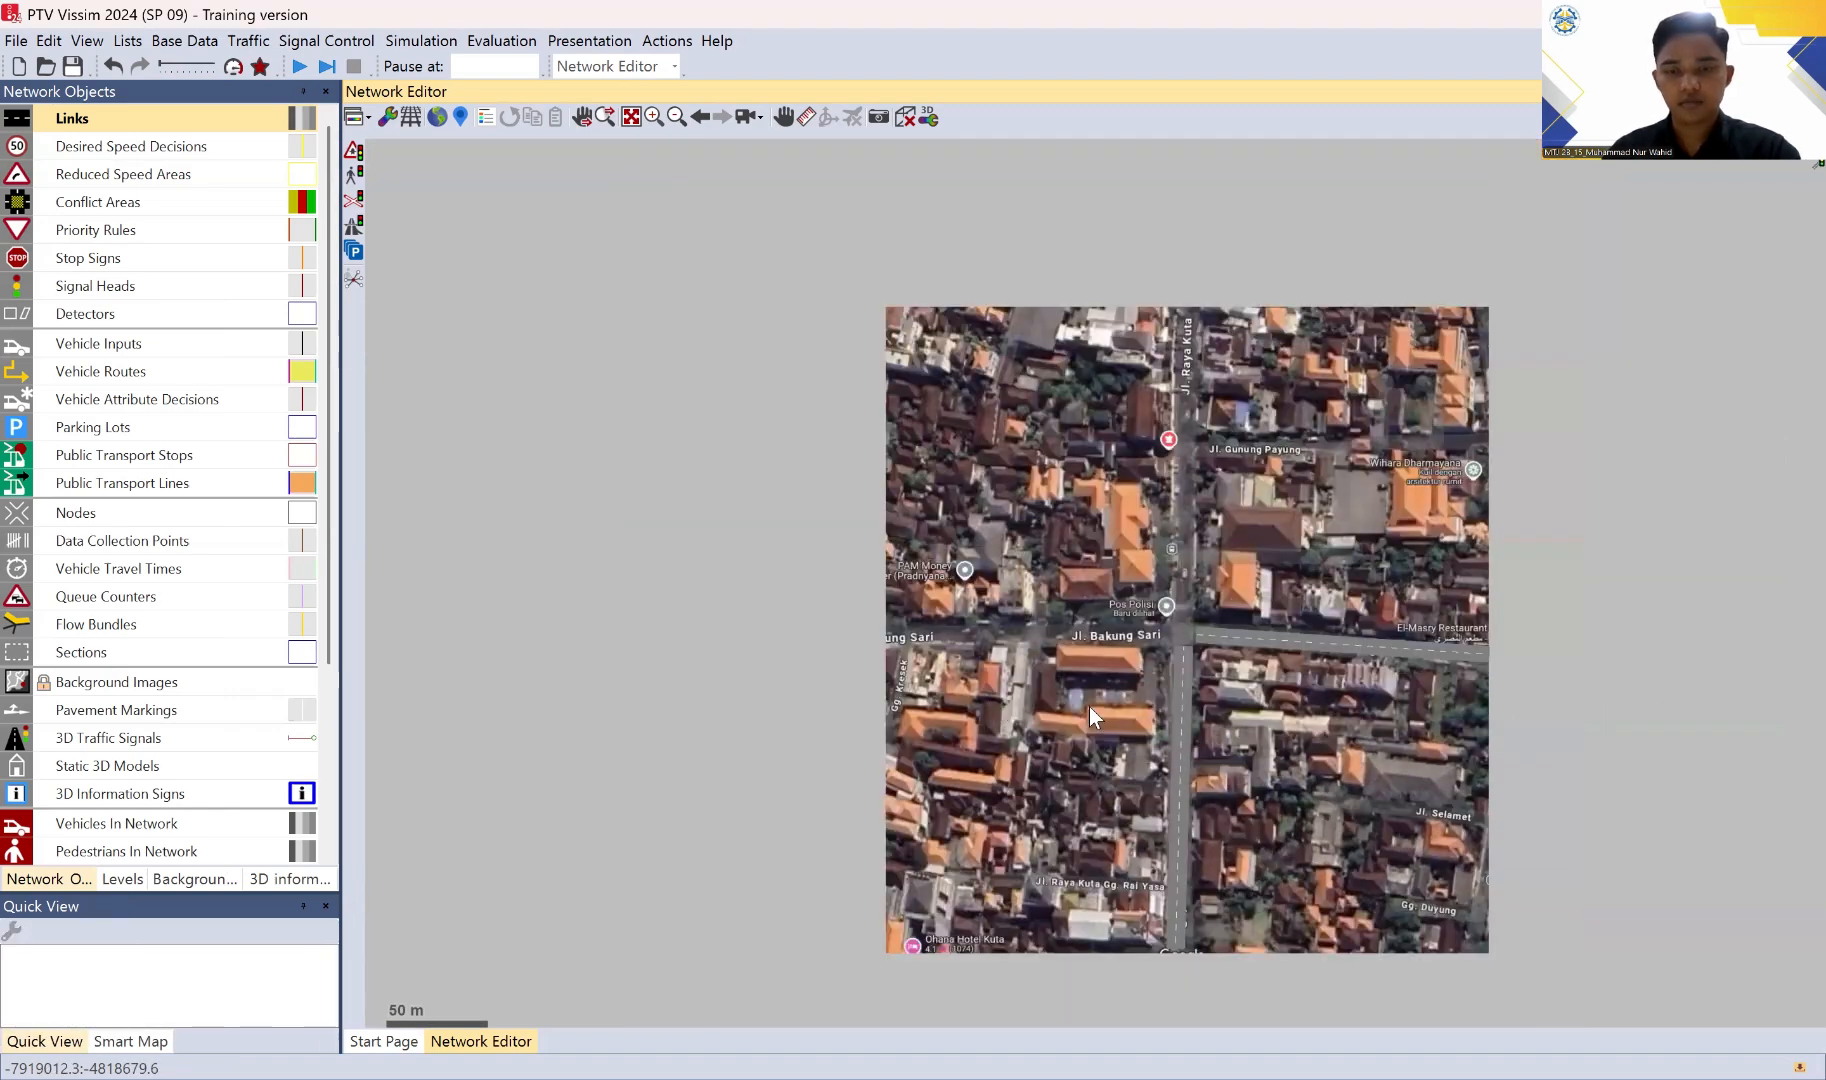
pyautogui.scroll(1, 1198, 693)
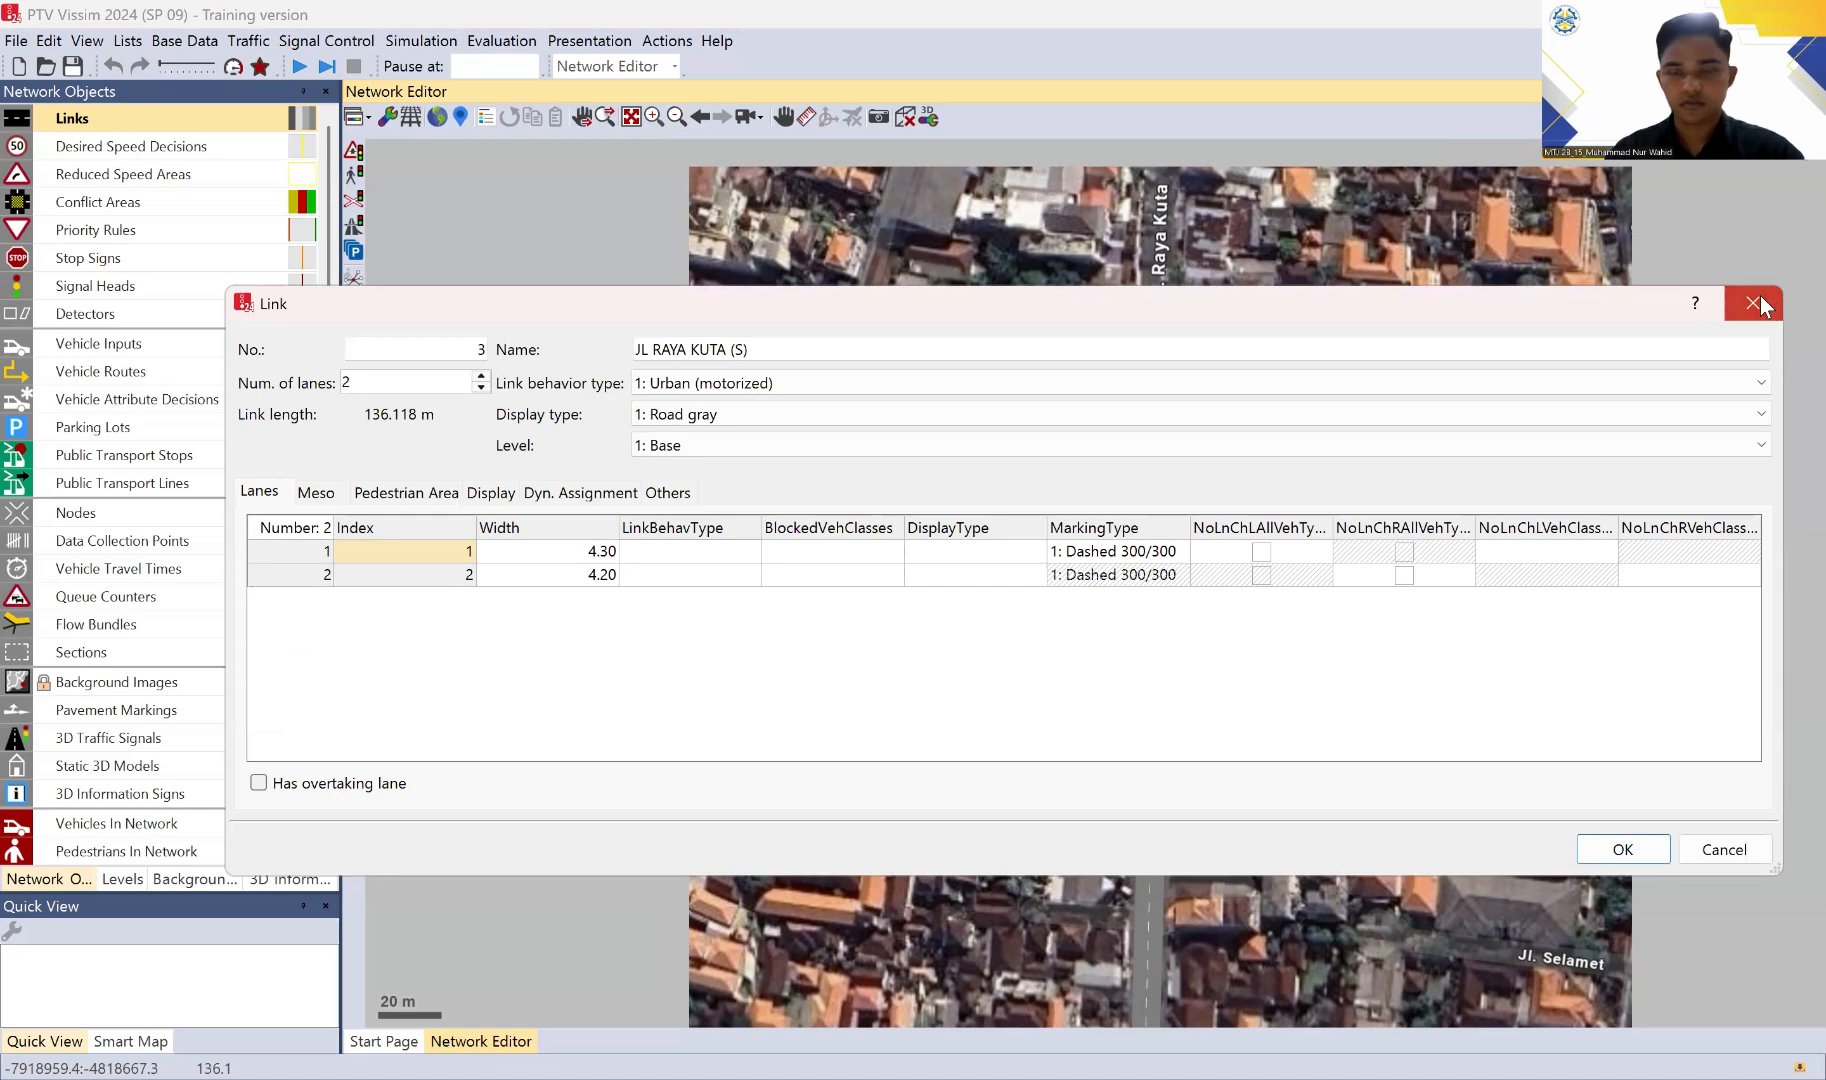
pyautogui.click(1754, 303)
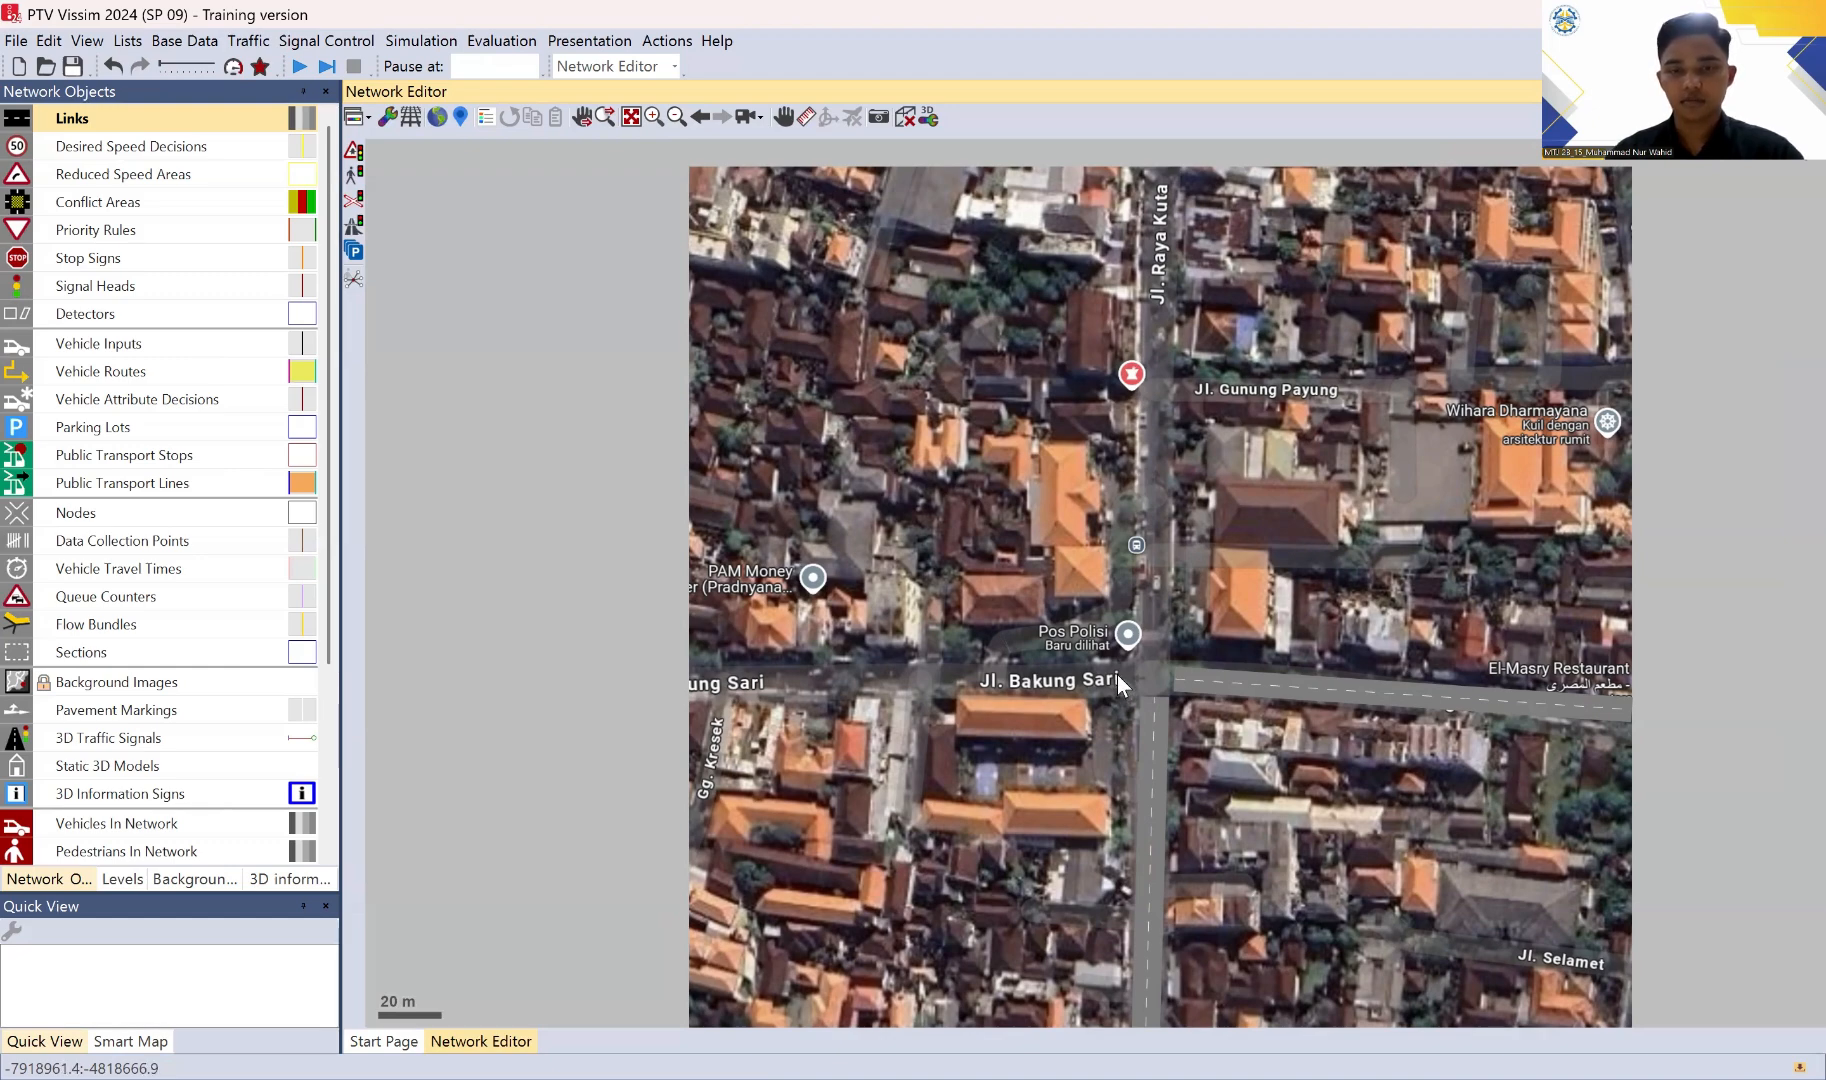
# Step: Draw a link about 134 m long from the intersection west along Jl. Bakung Sari, with lane widths of 3.30 m and 3.40 m
pyautogui.moveTo(1116, 672); pyautogui.dragTo(690, 673)
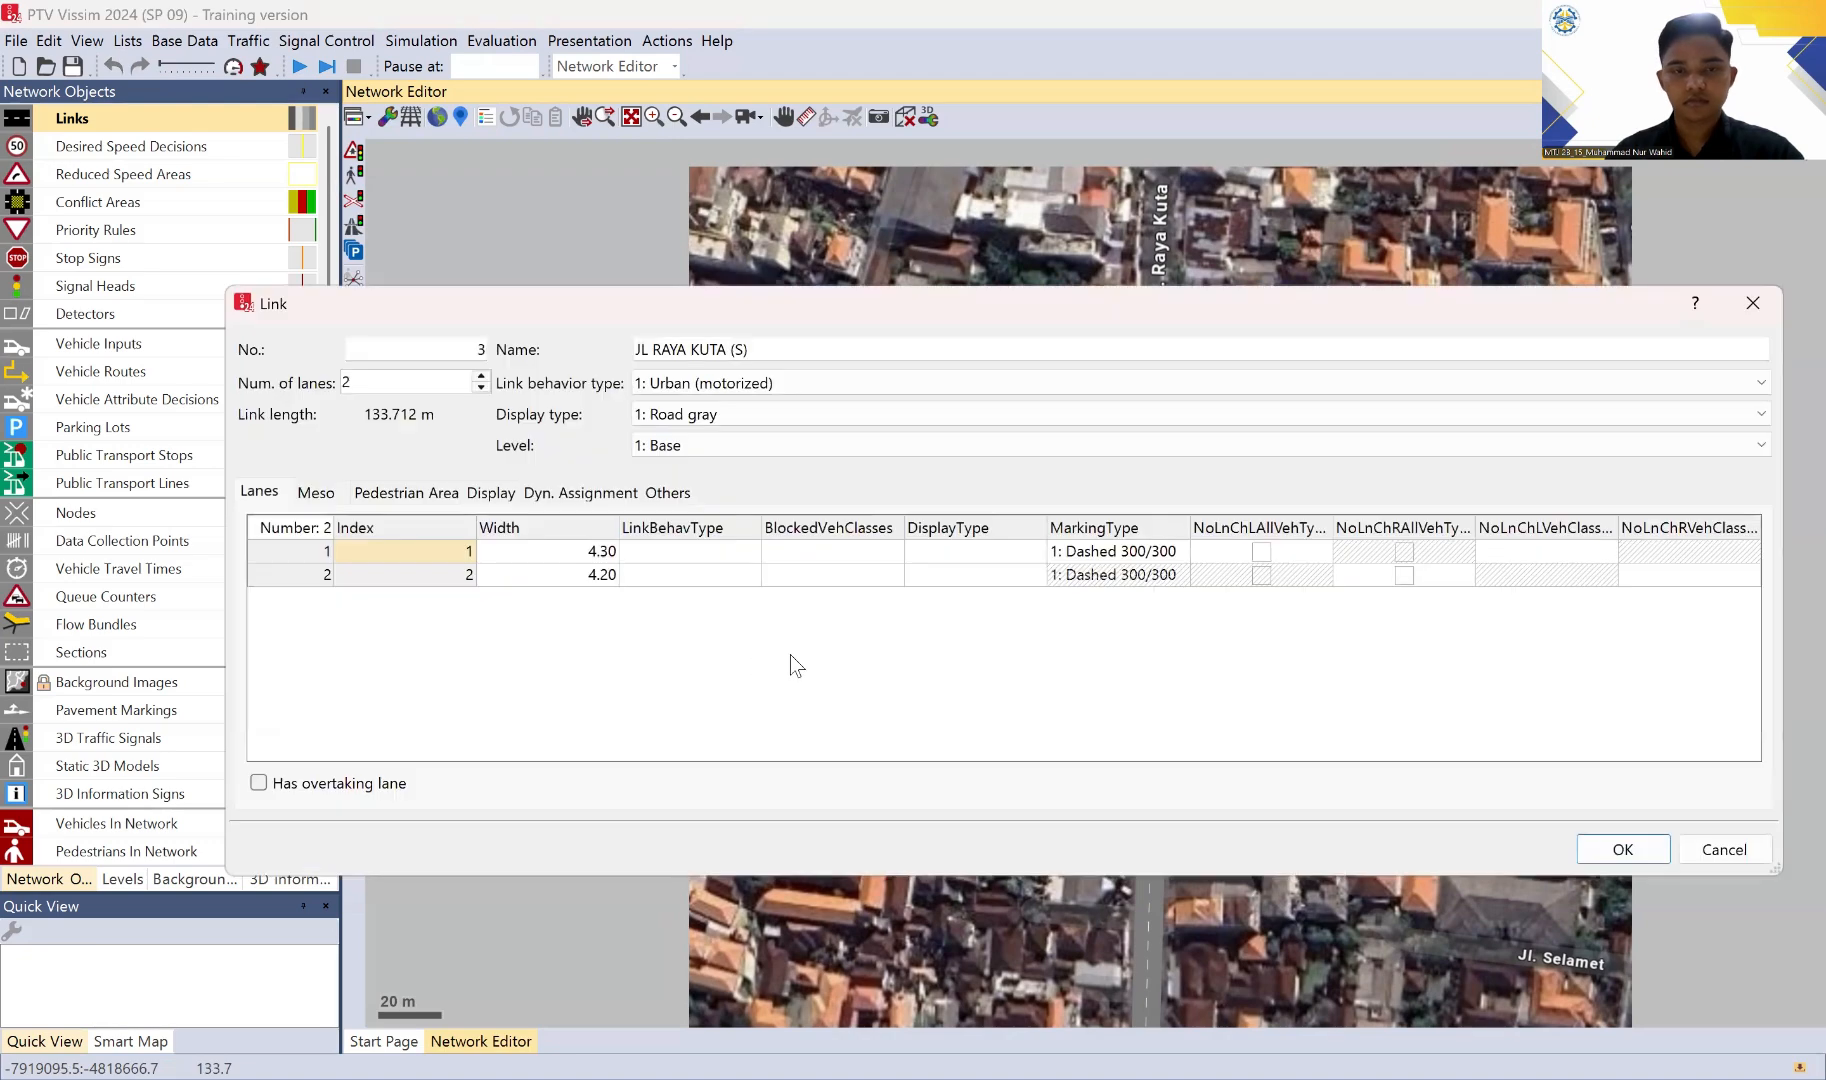
pyautogui.click(563, 549)
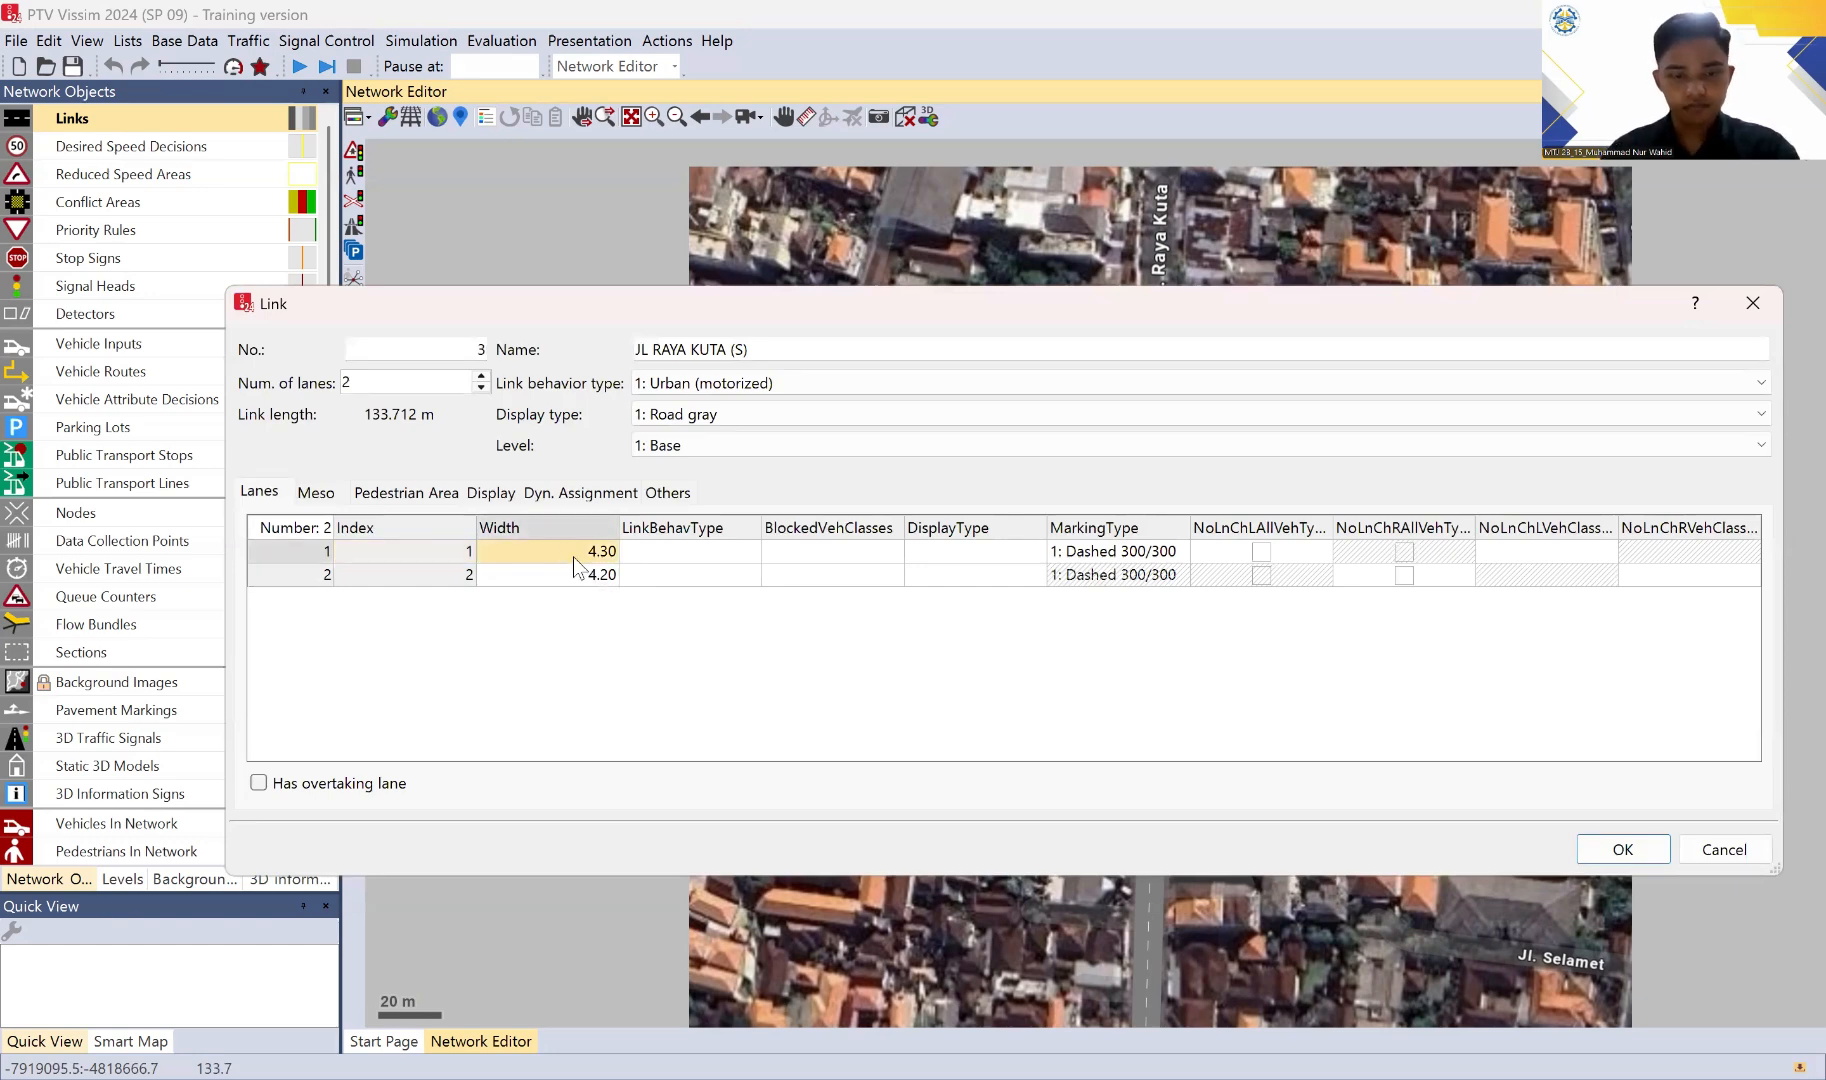
pyautogui.write('3,3')
pyautogui.press('Return')
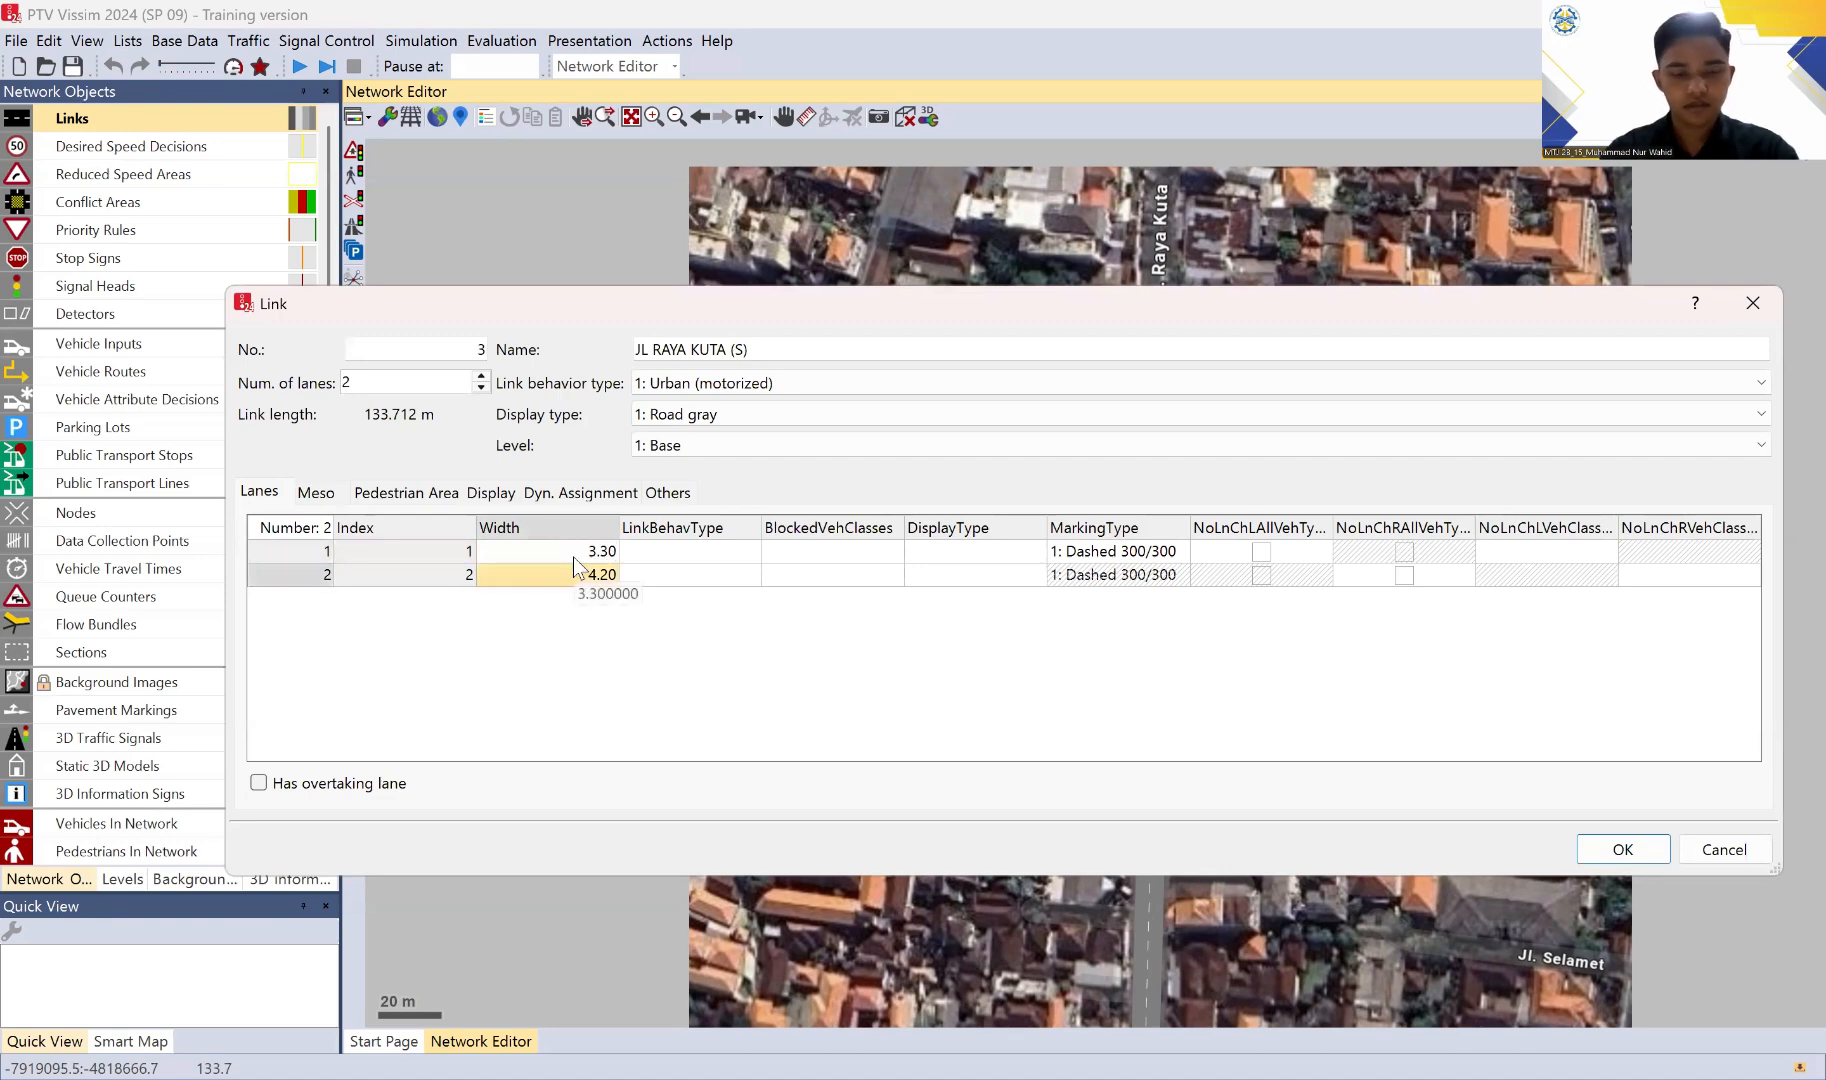
pyautogui.write('3.4')
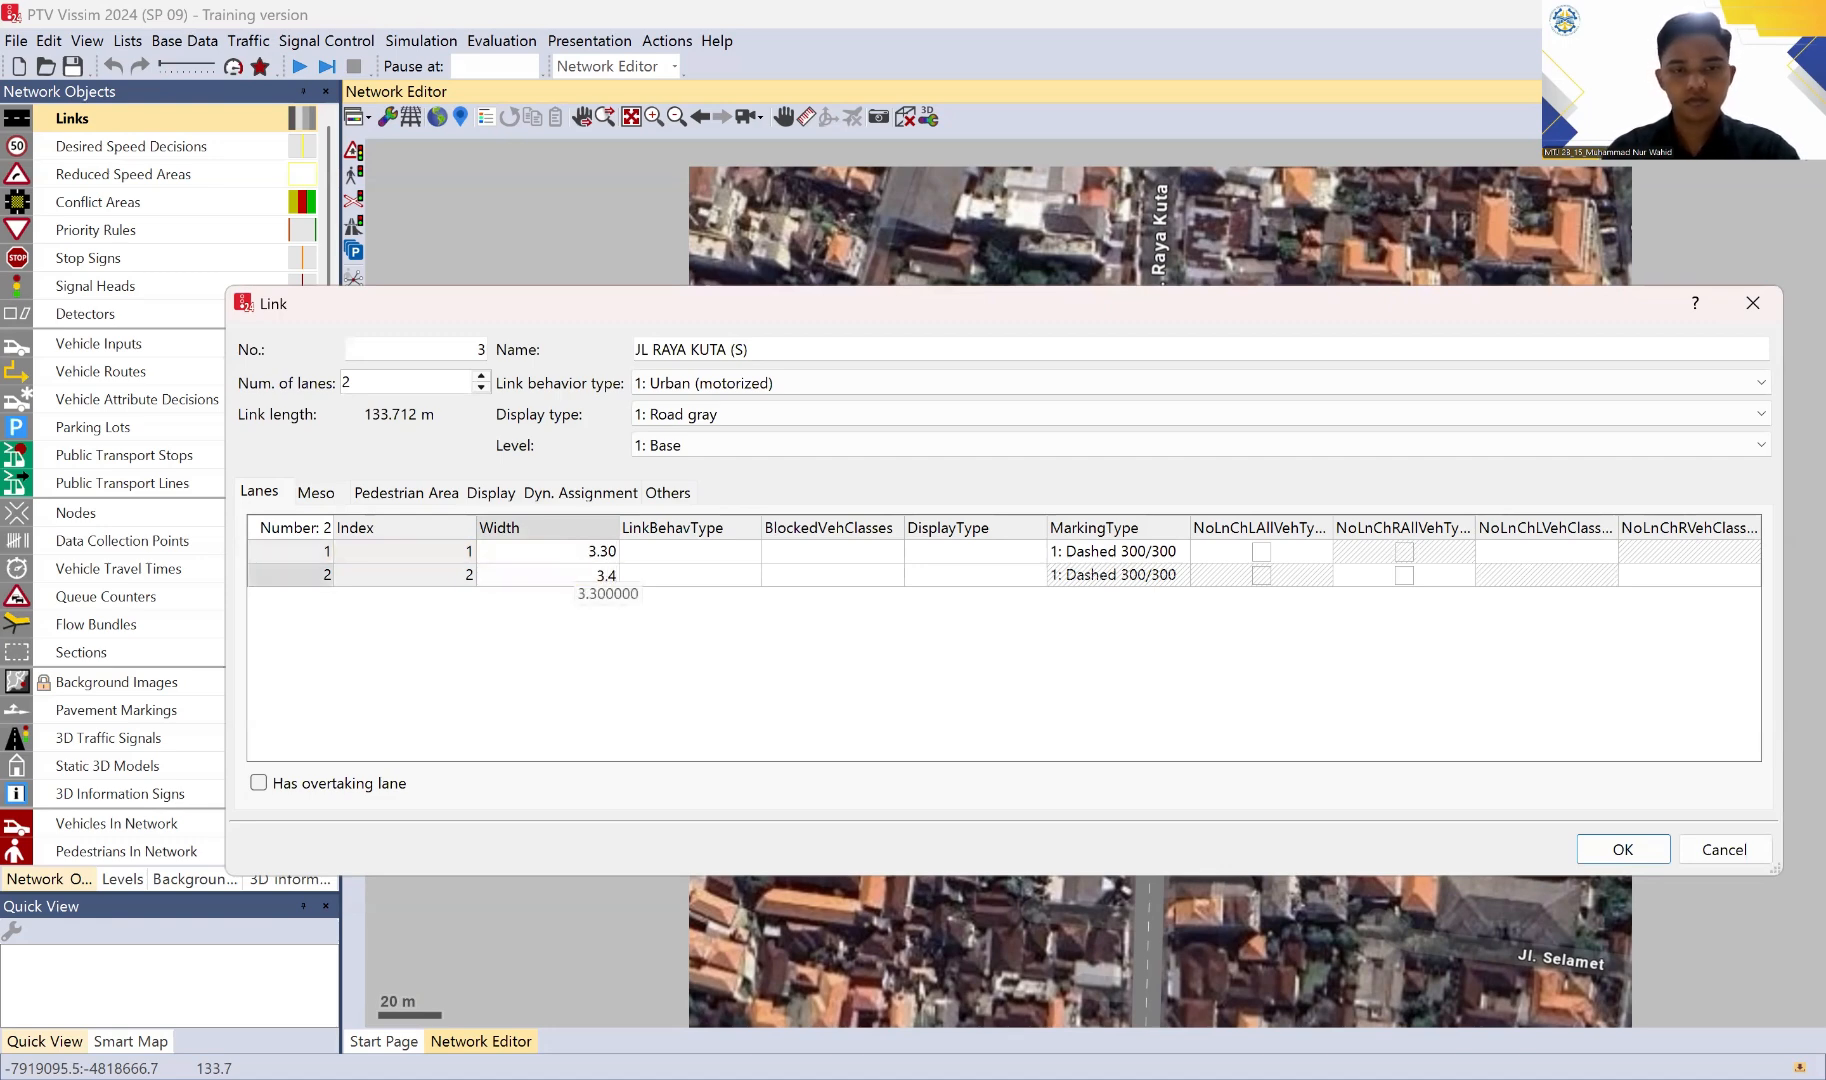
pyautogui.press('Return')
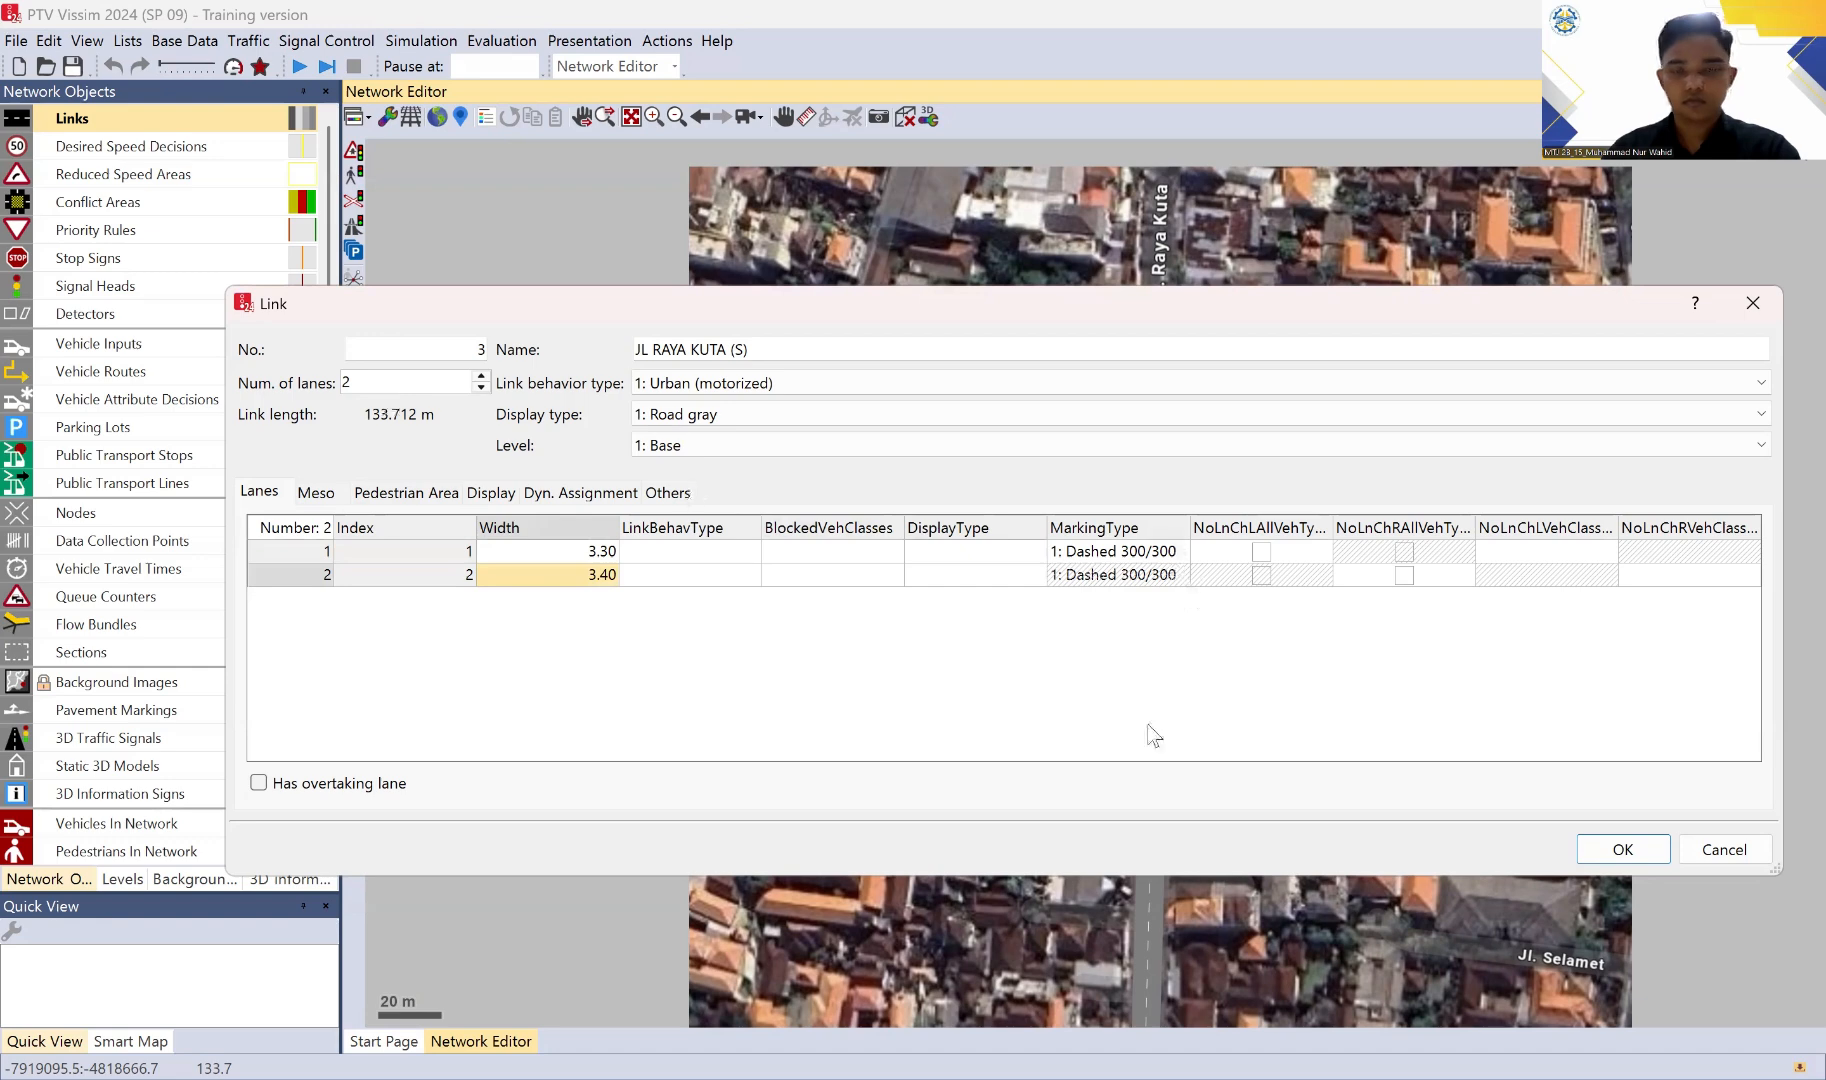
pyautogui.click(1598, 852)
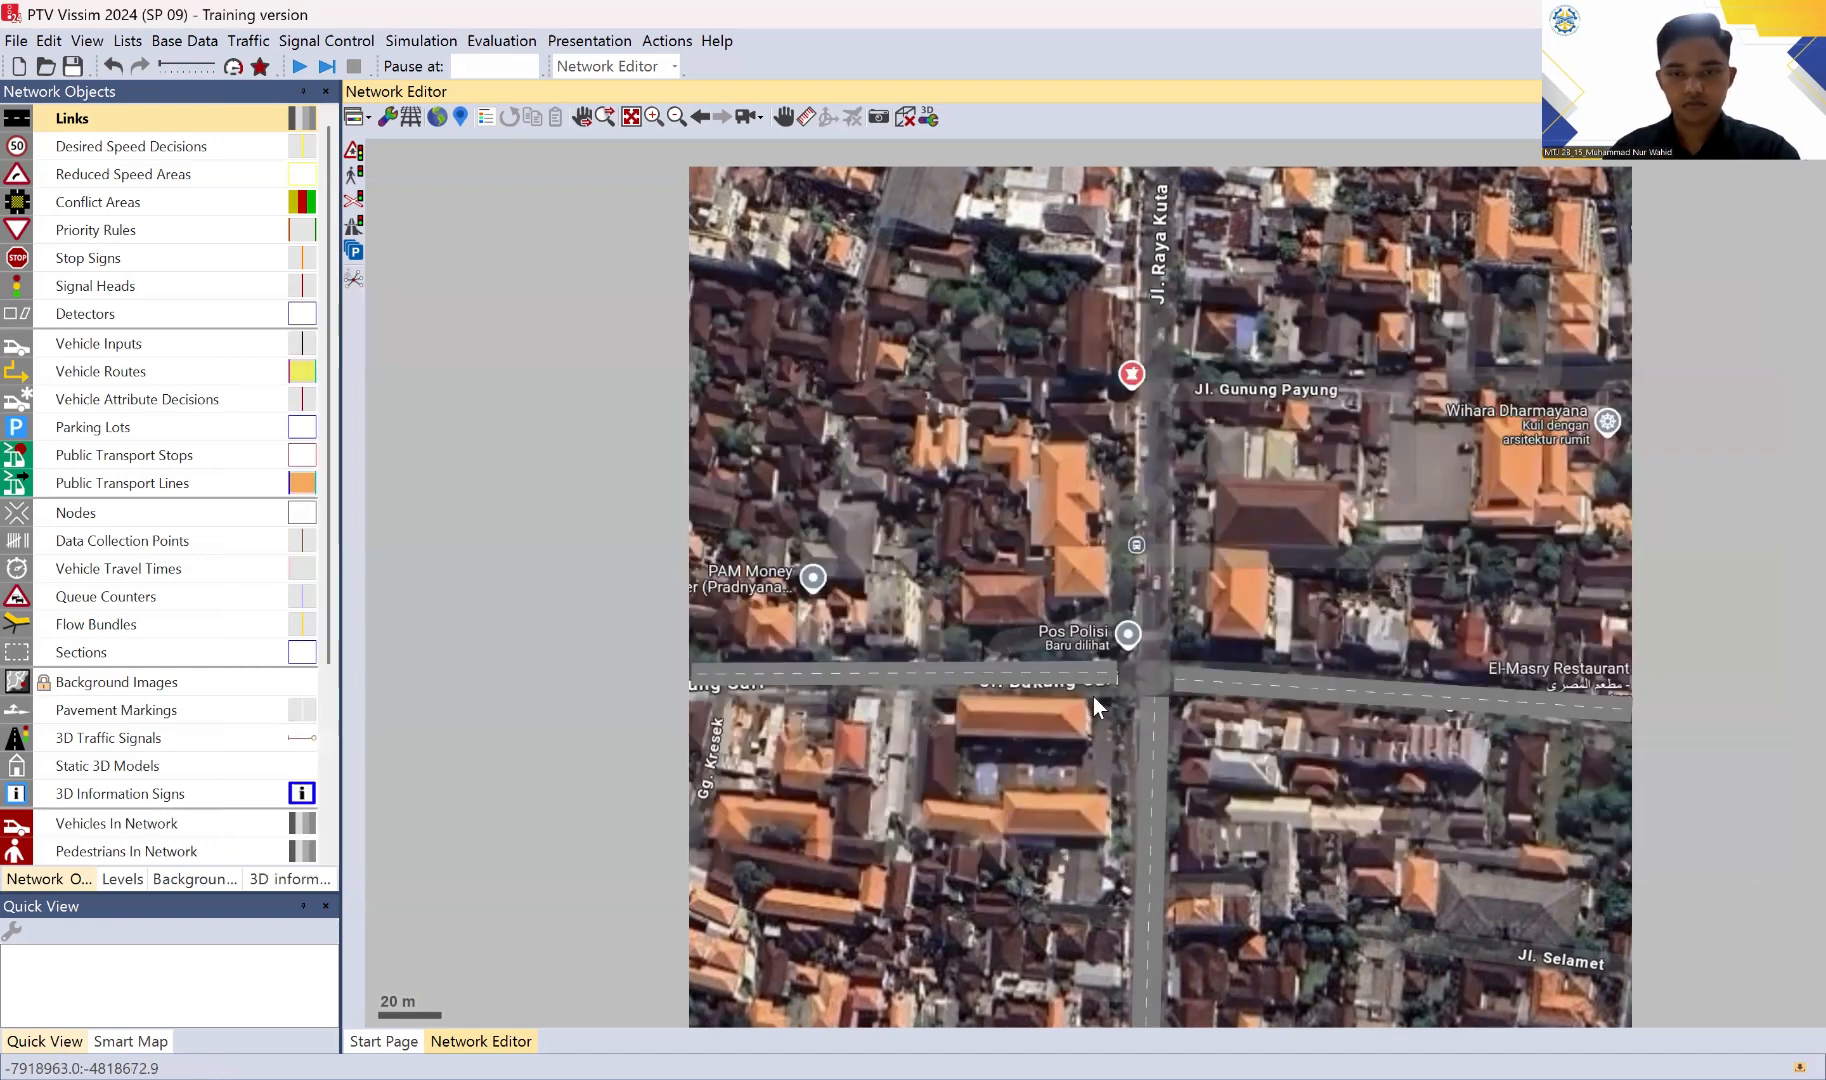
# Step: Extend the Jl. Bakung Sari link's east end slightly toward the intersection and pull the JL KALIANGET link's west end back east
pyautogui.click(1091, 672)
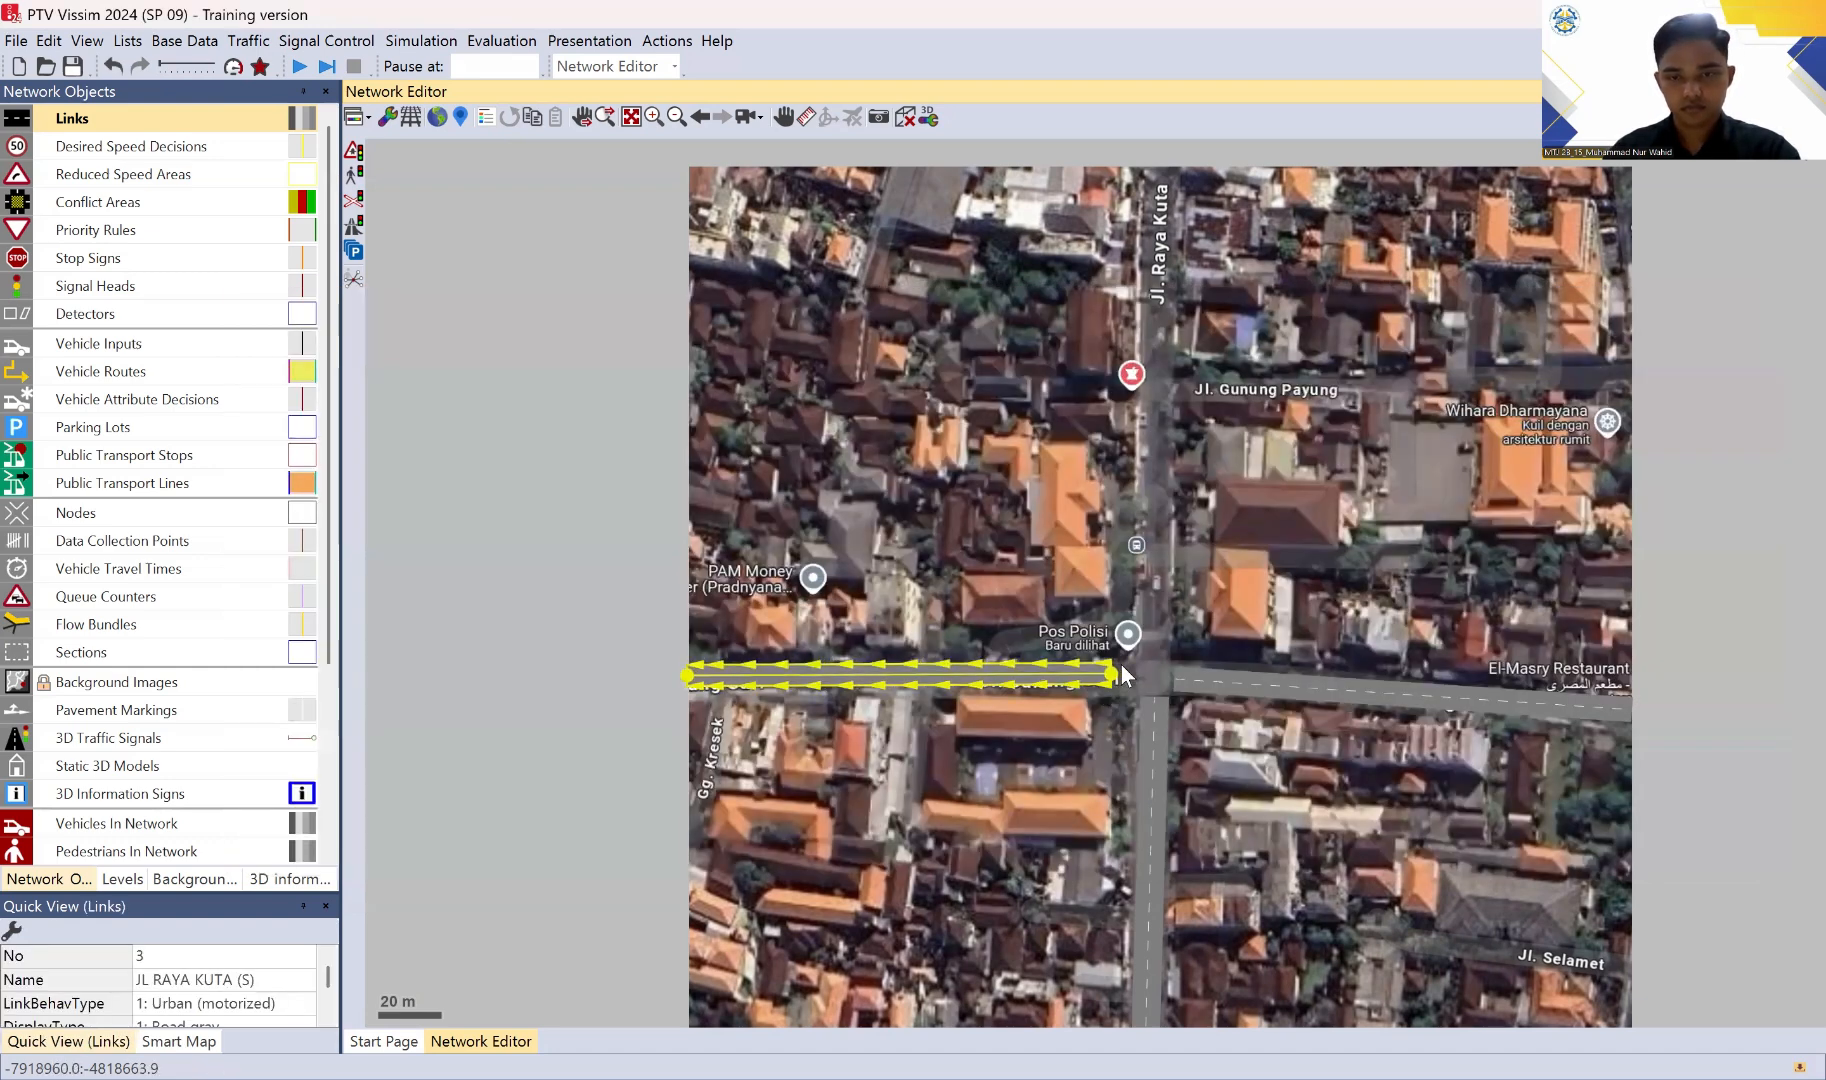
pyautogui.moveTo(1116, 674); pyautogui.dragTo(1116, 675)
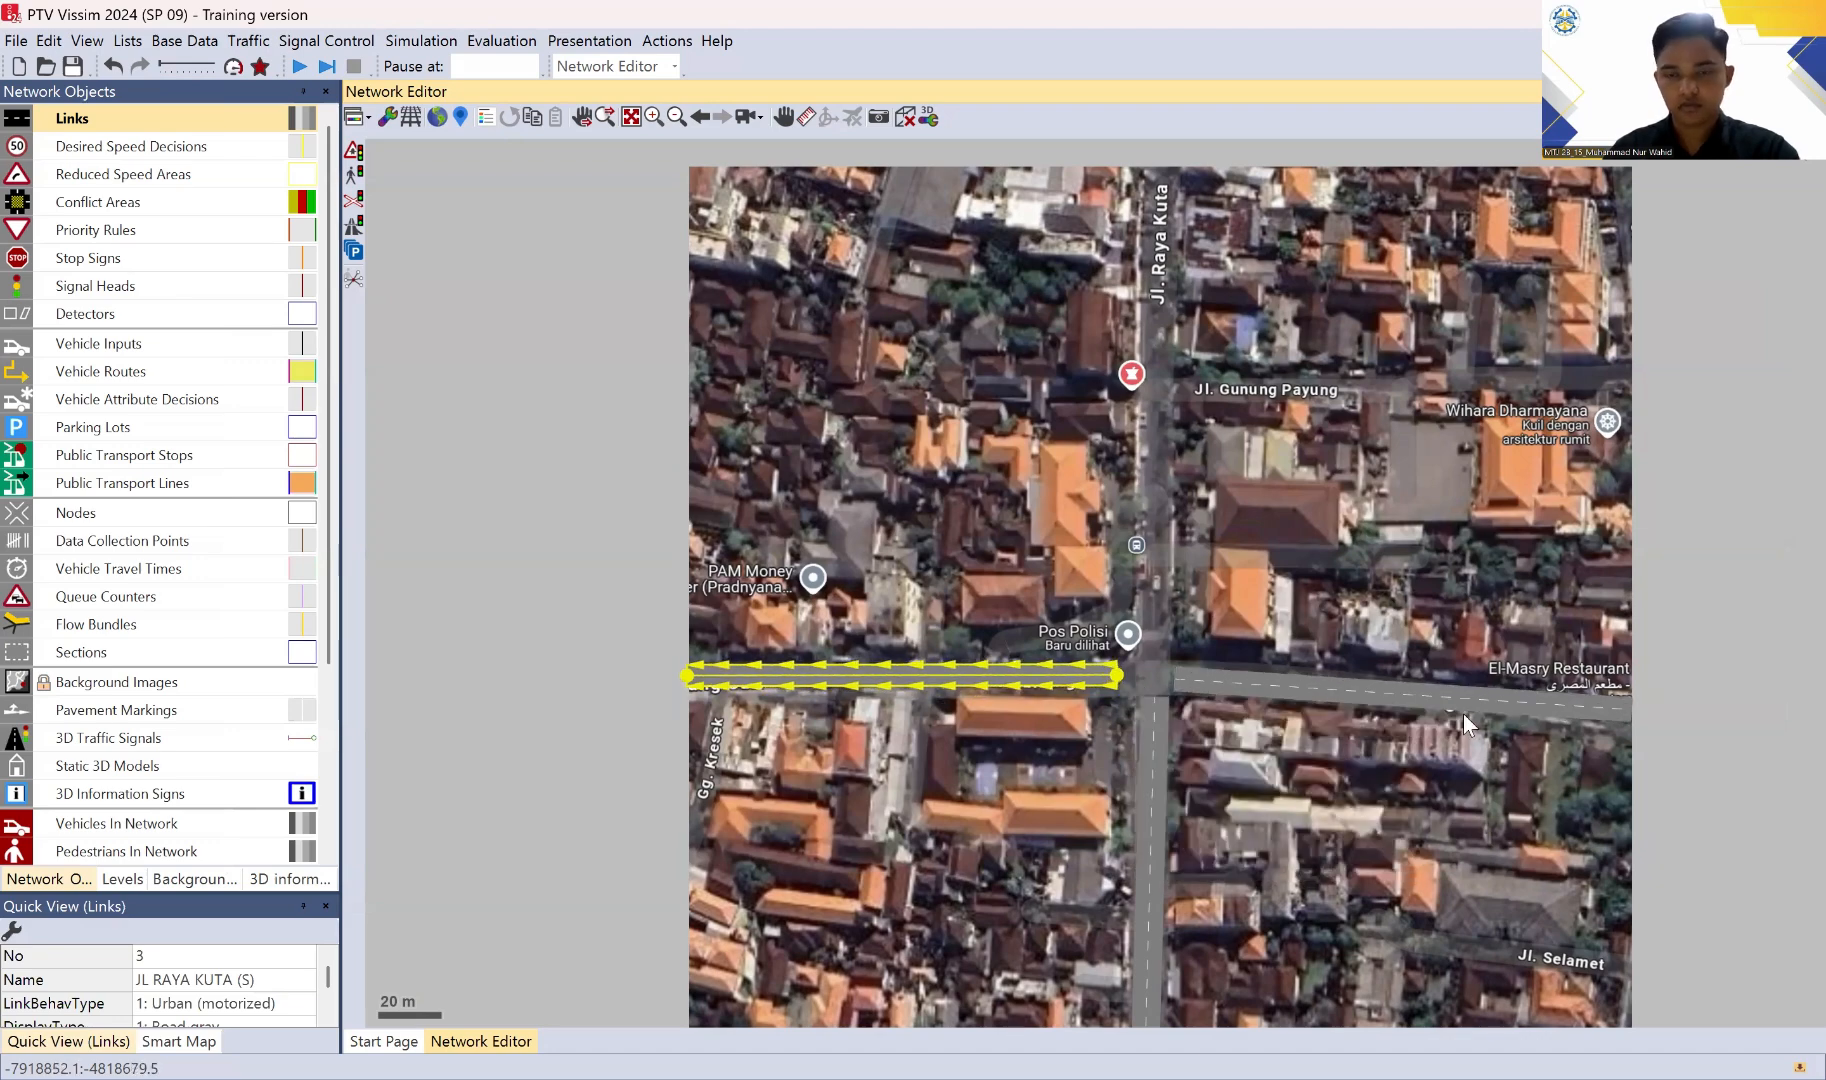
pyautogui.click(1634, 705)
pyautogui.click(1192, 692)
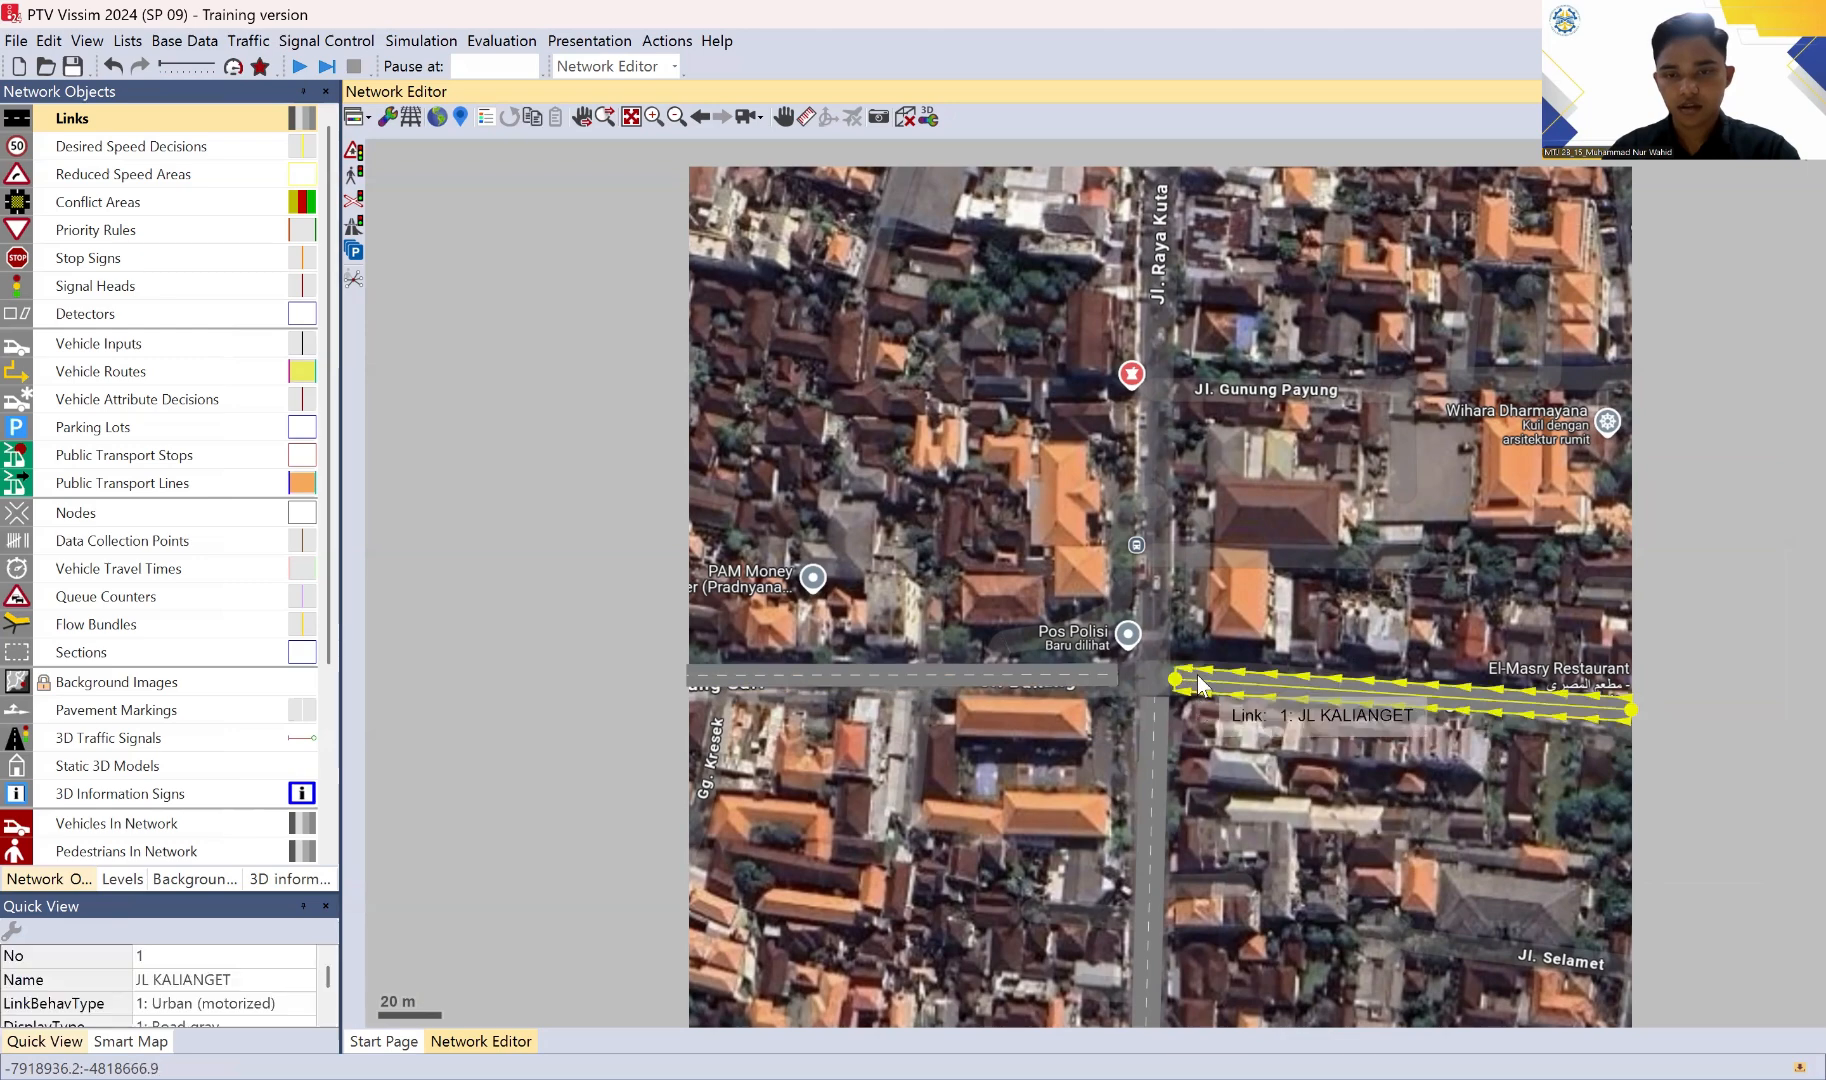
pyautogui.moveTo(1176, 677); pyautogui.dragTo(1186, 678)
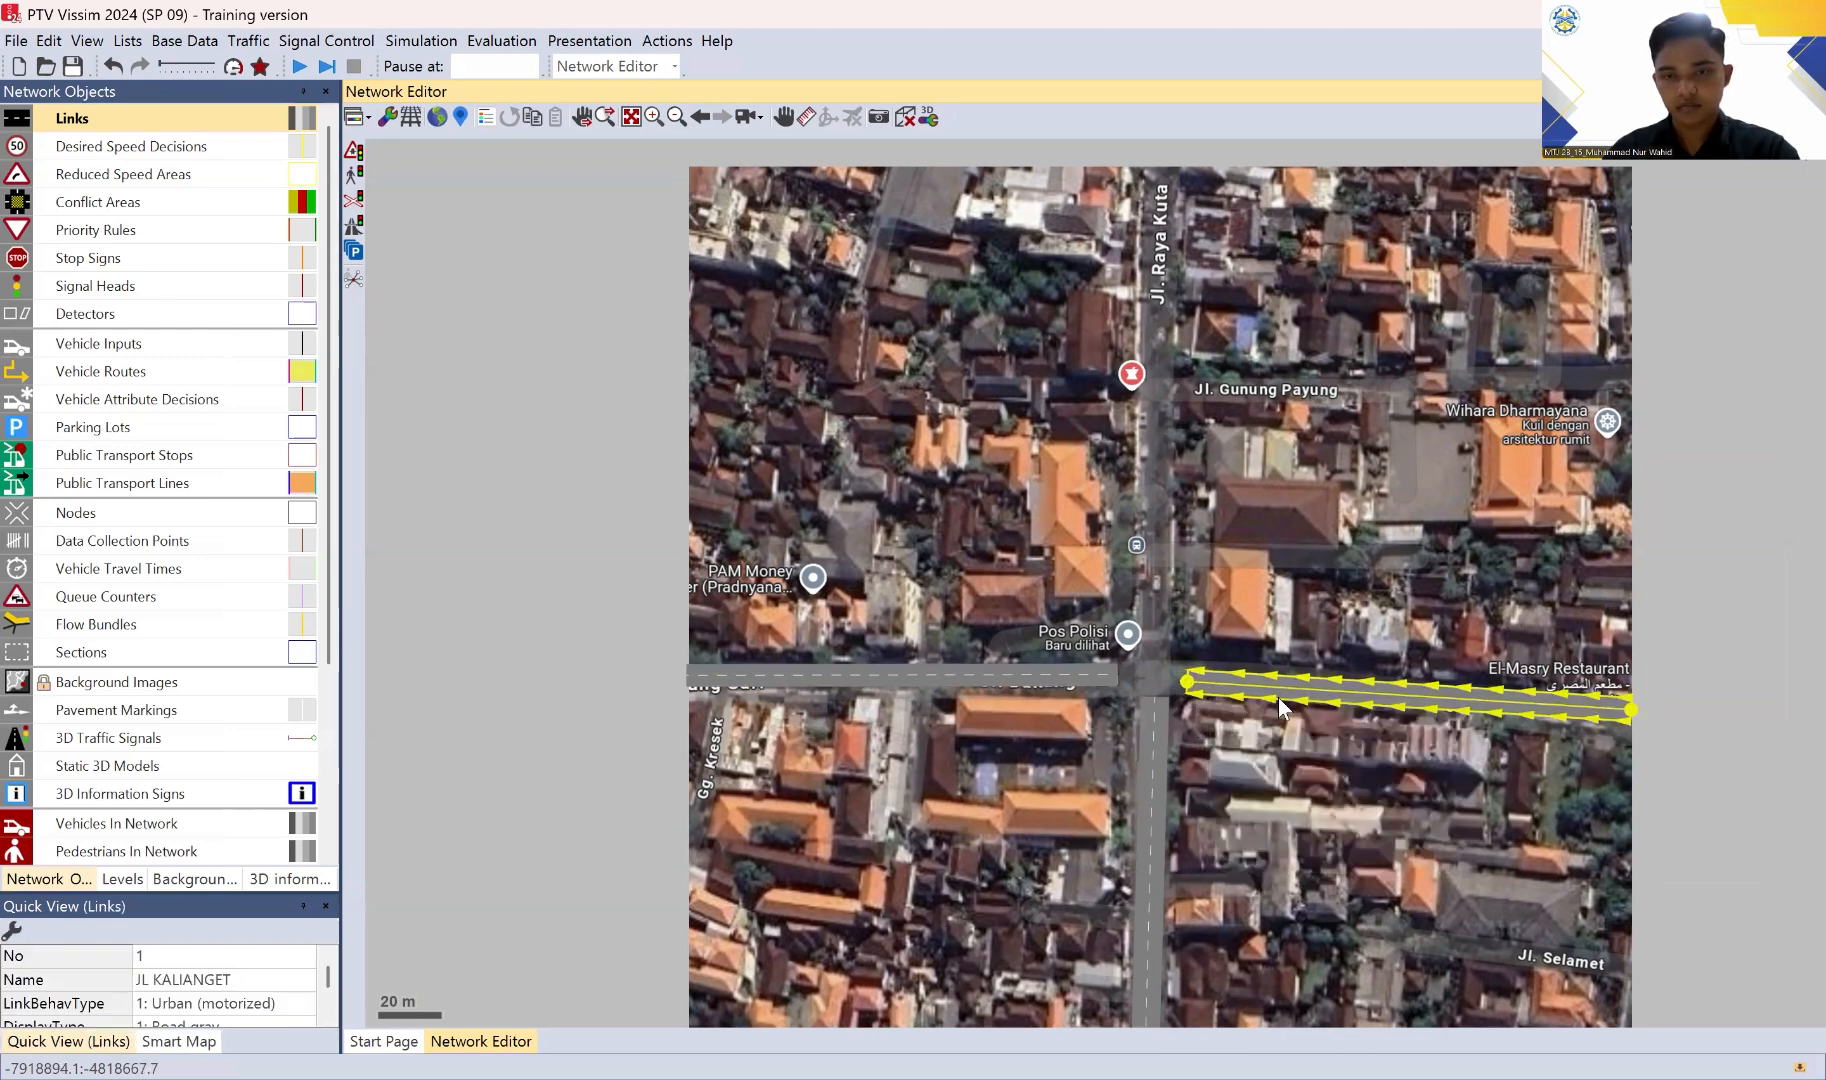
pyautogui.click(1770, 673)
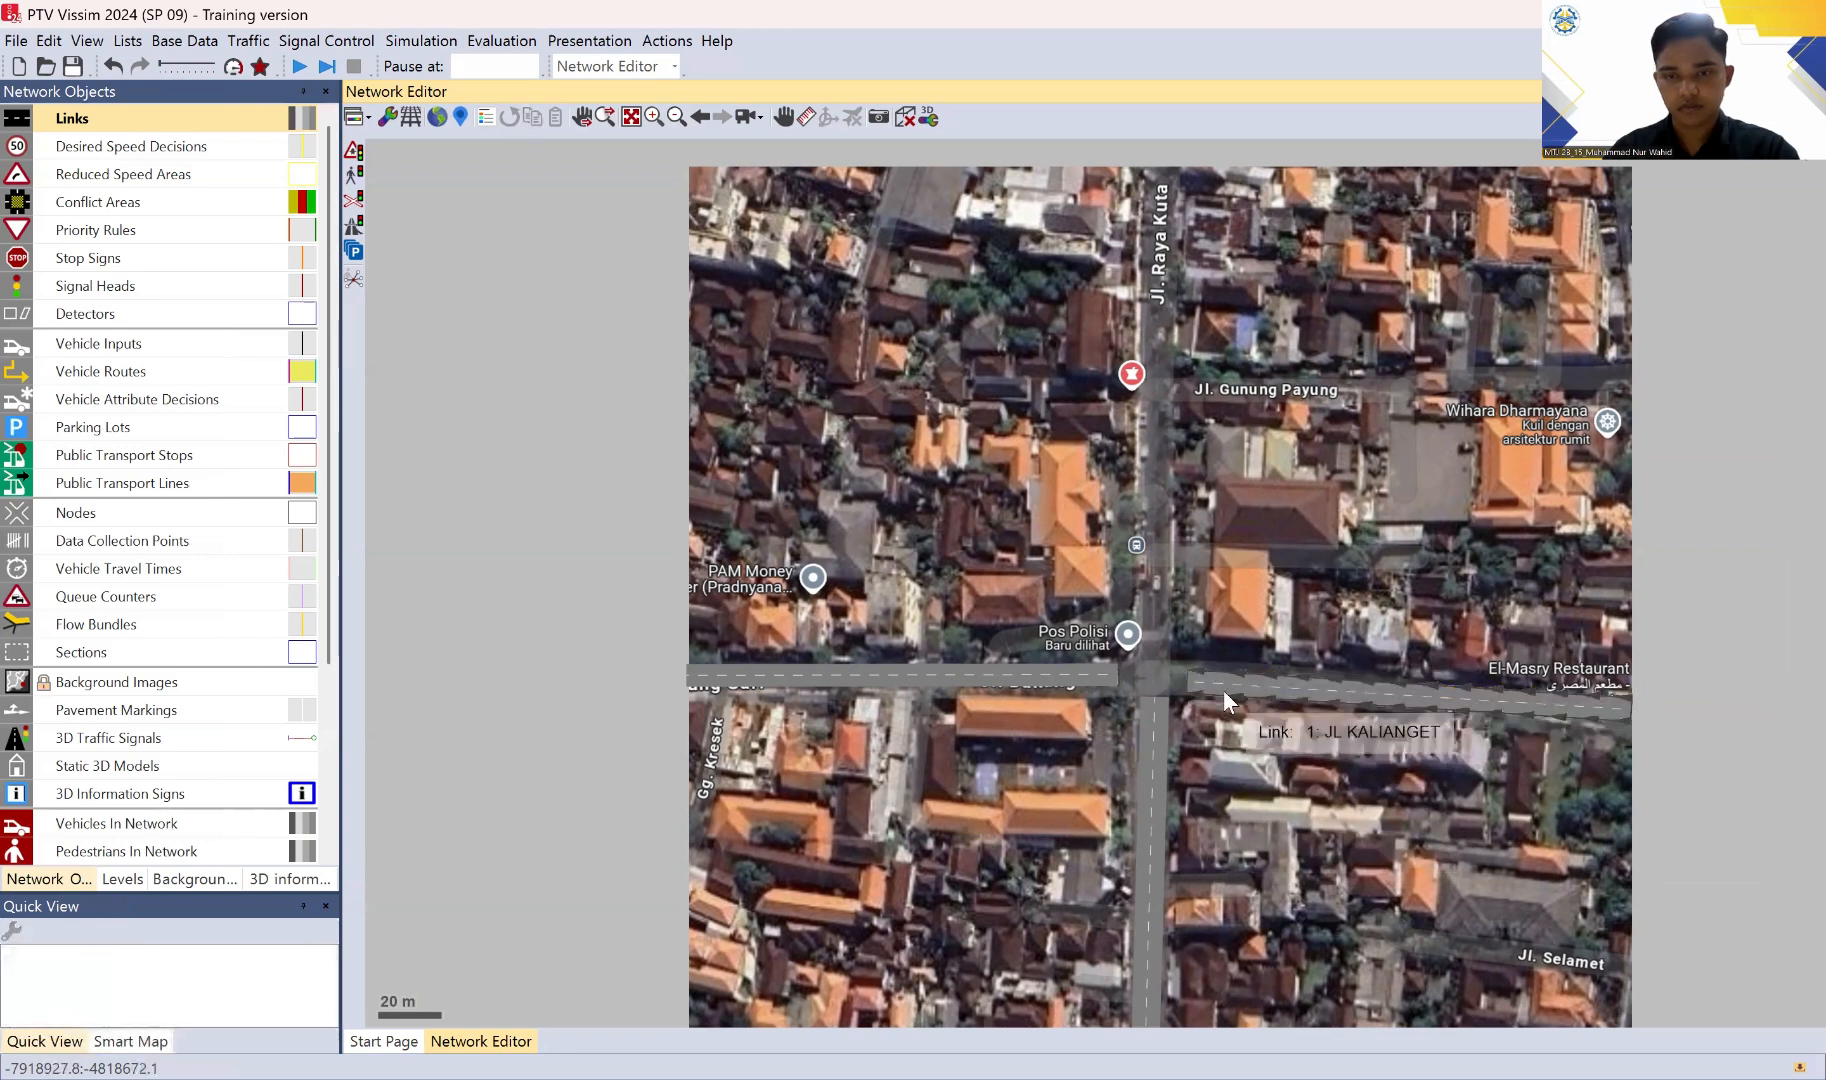
# Step: Pull the north end of the JL RAYA KUTA (S) link back to the south side of the intersection
pyautogui.click(1190, 688)
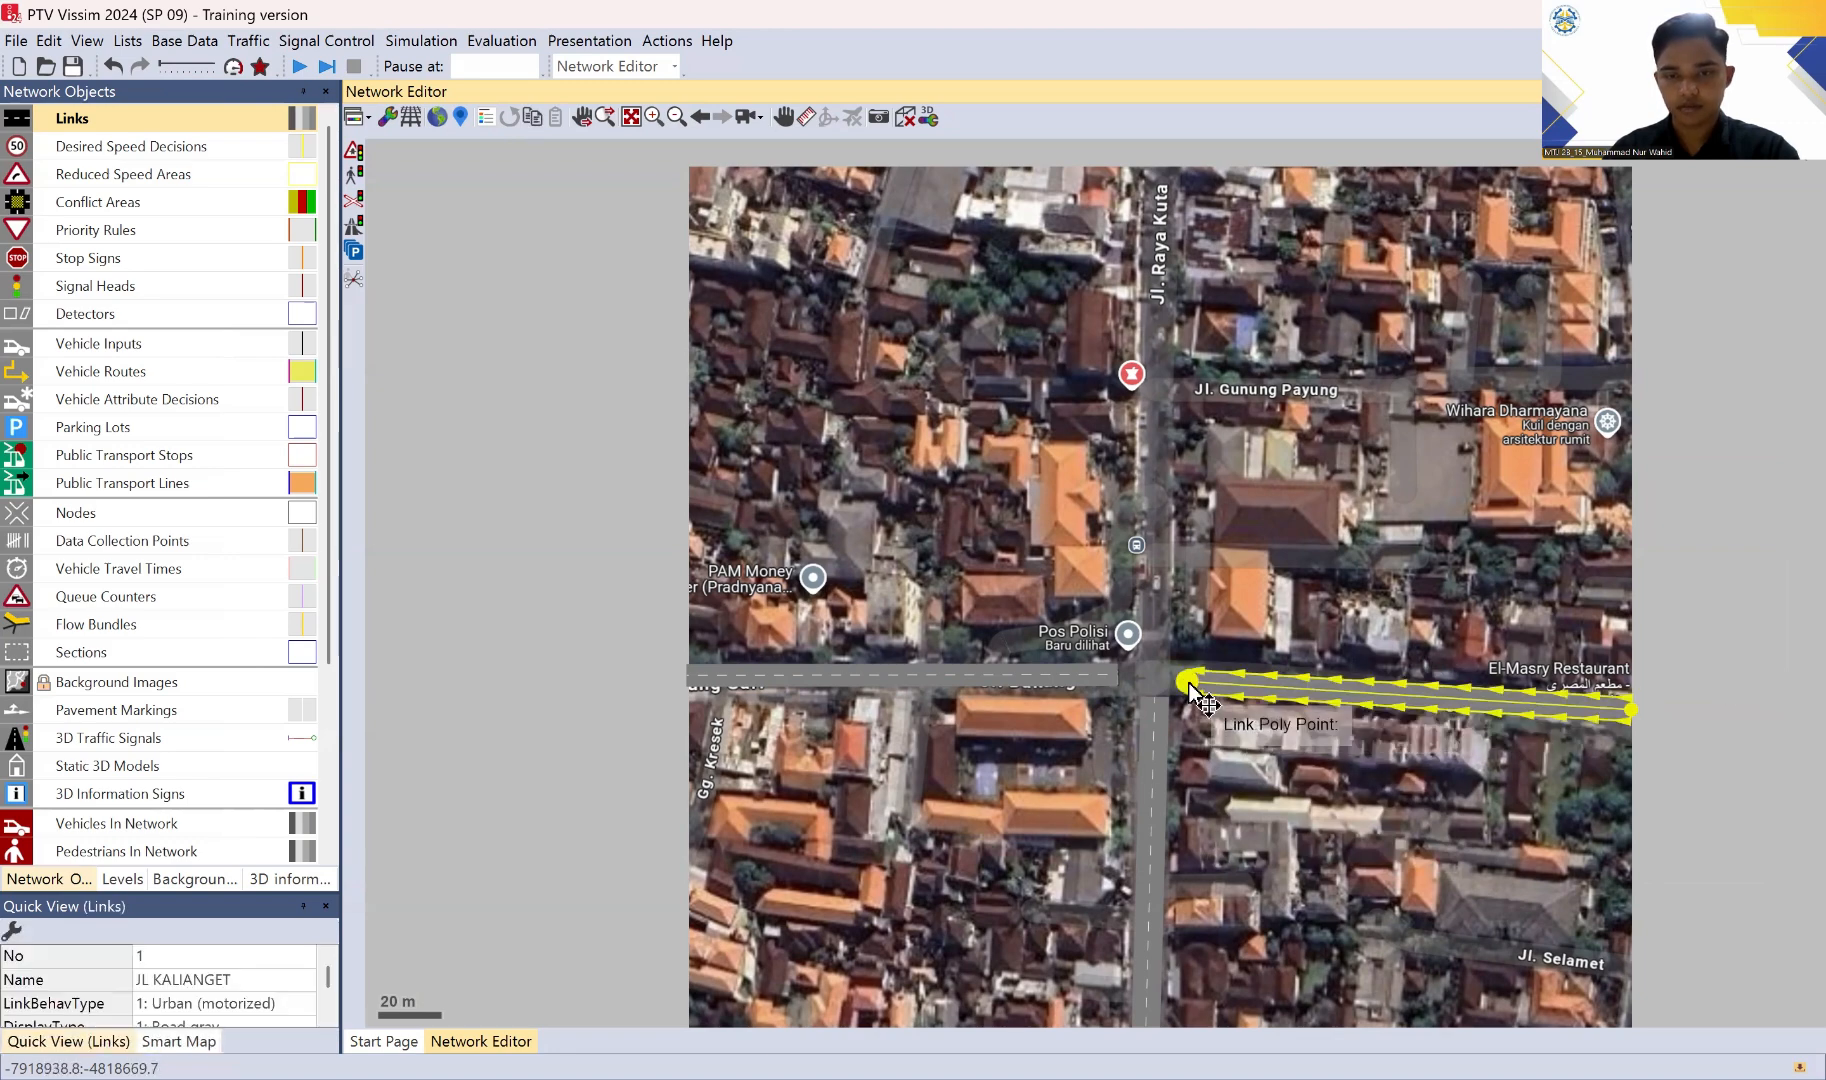
pyautogui.moveTo(1190, 688); pyautogui.dragTo(1153, 707)
pyautogui.click(1153, 704)
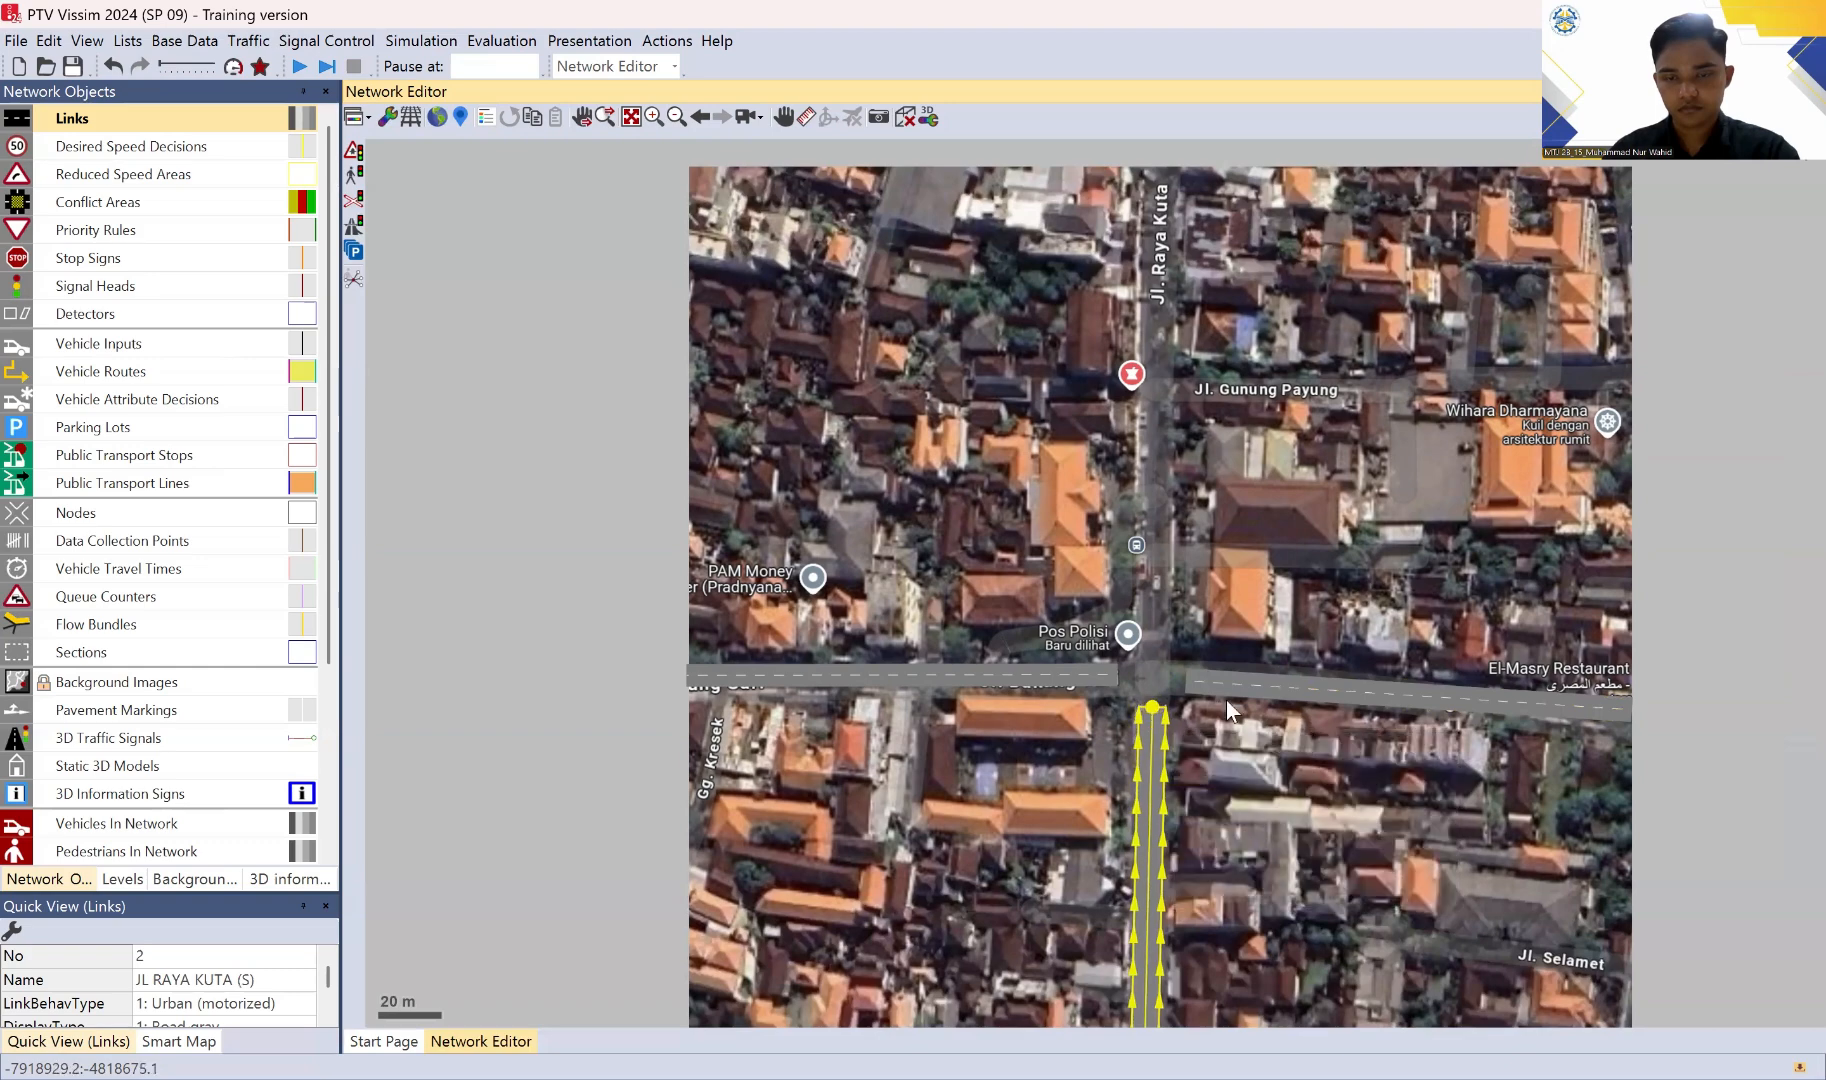
pyautogui.click(1713, 658)
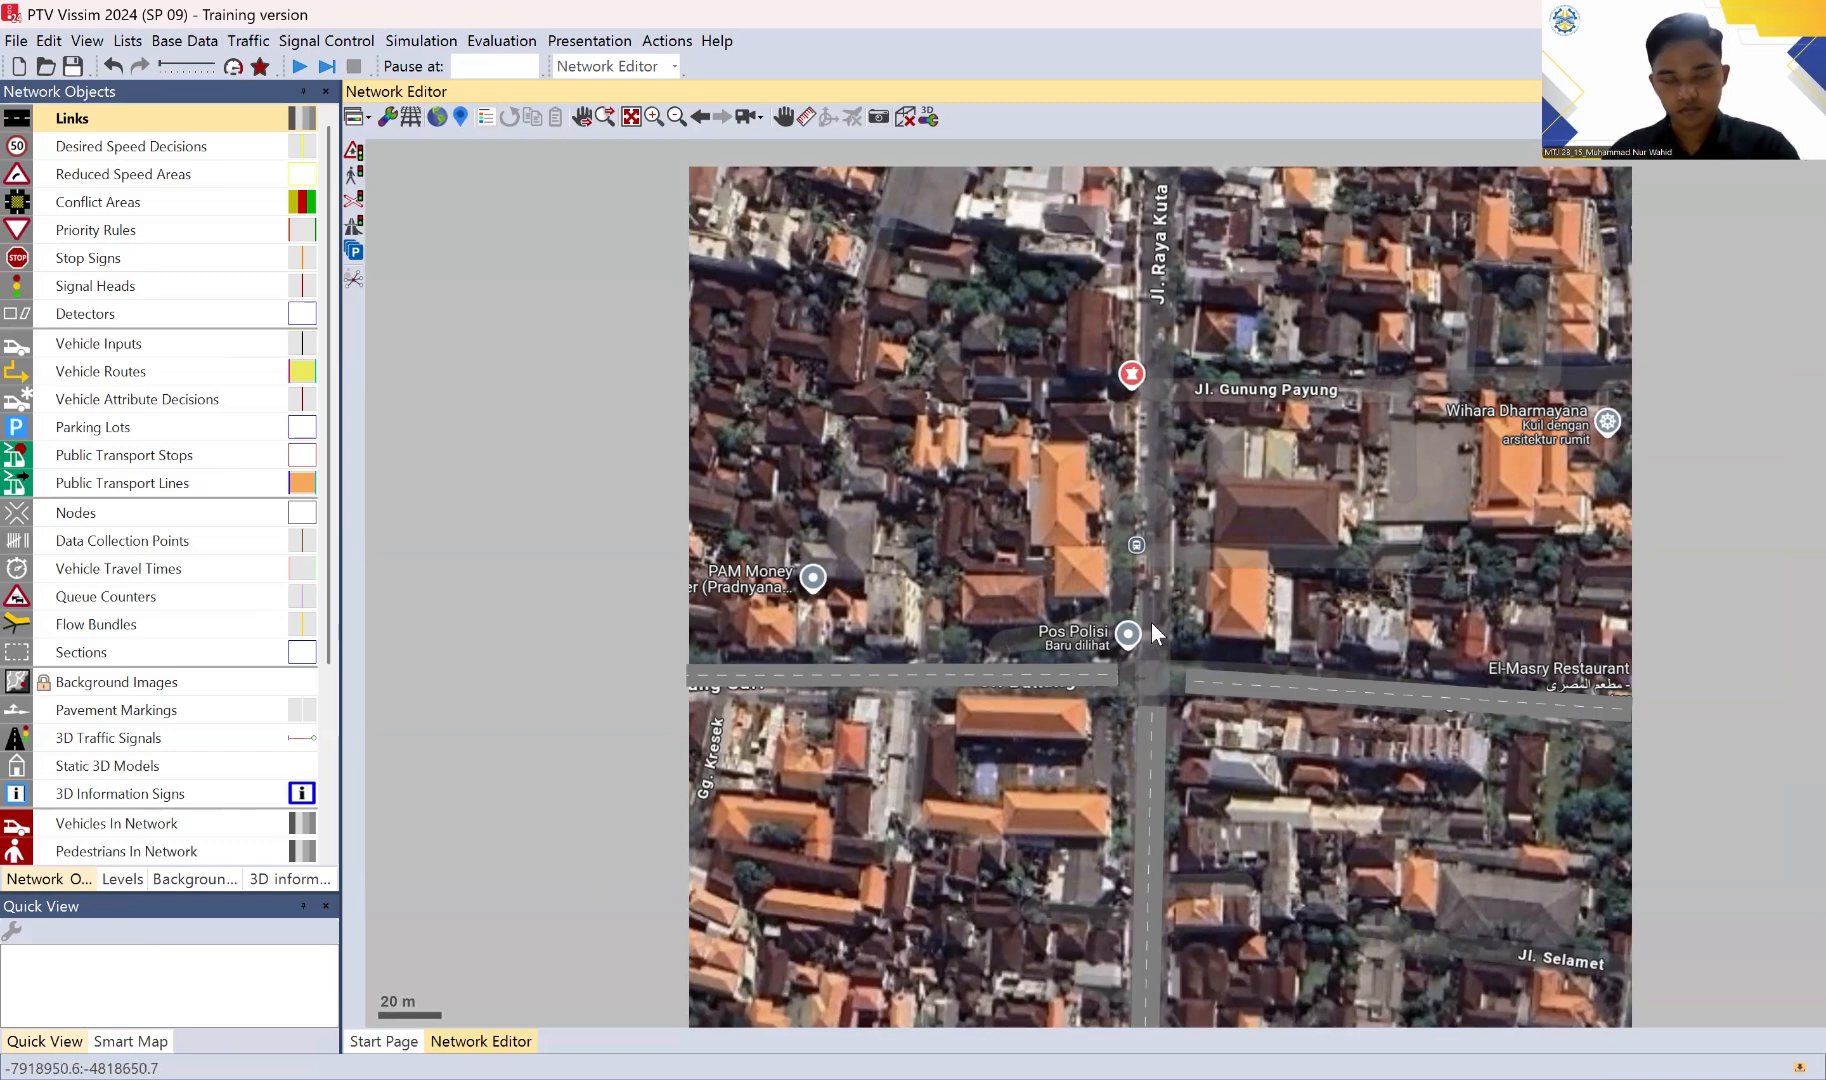
# Step: Draw a link about 144 m long from the intersection north along Jl. Raya Kuta, with both lanes 3.50 m wide
pyautogui.moveTo(1151, 622); pyautogui.dragTo(1160, 170)
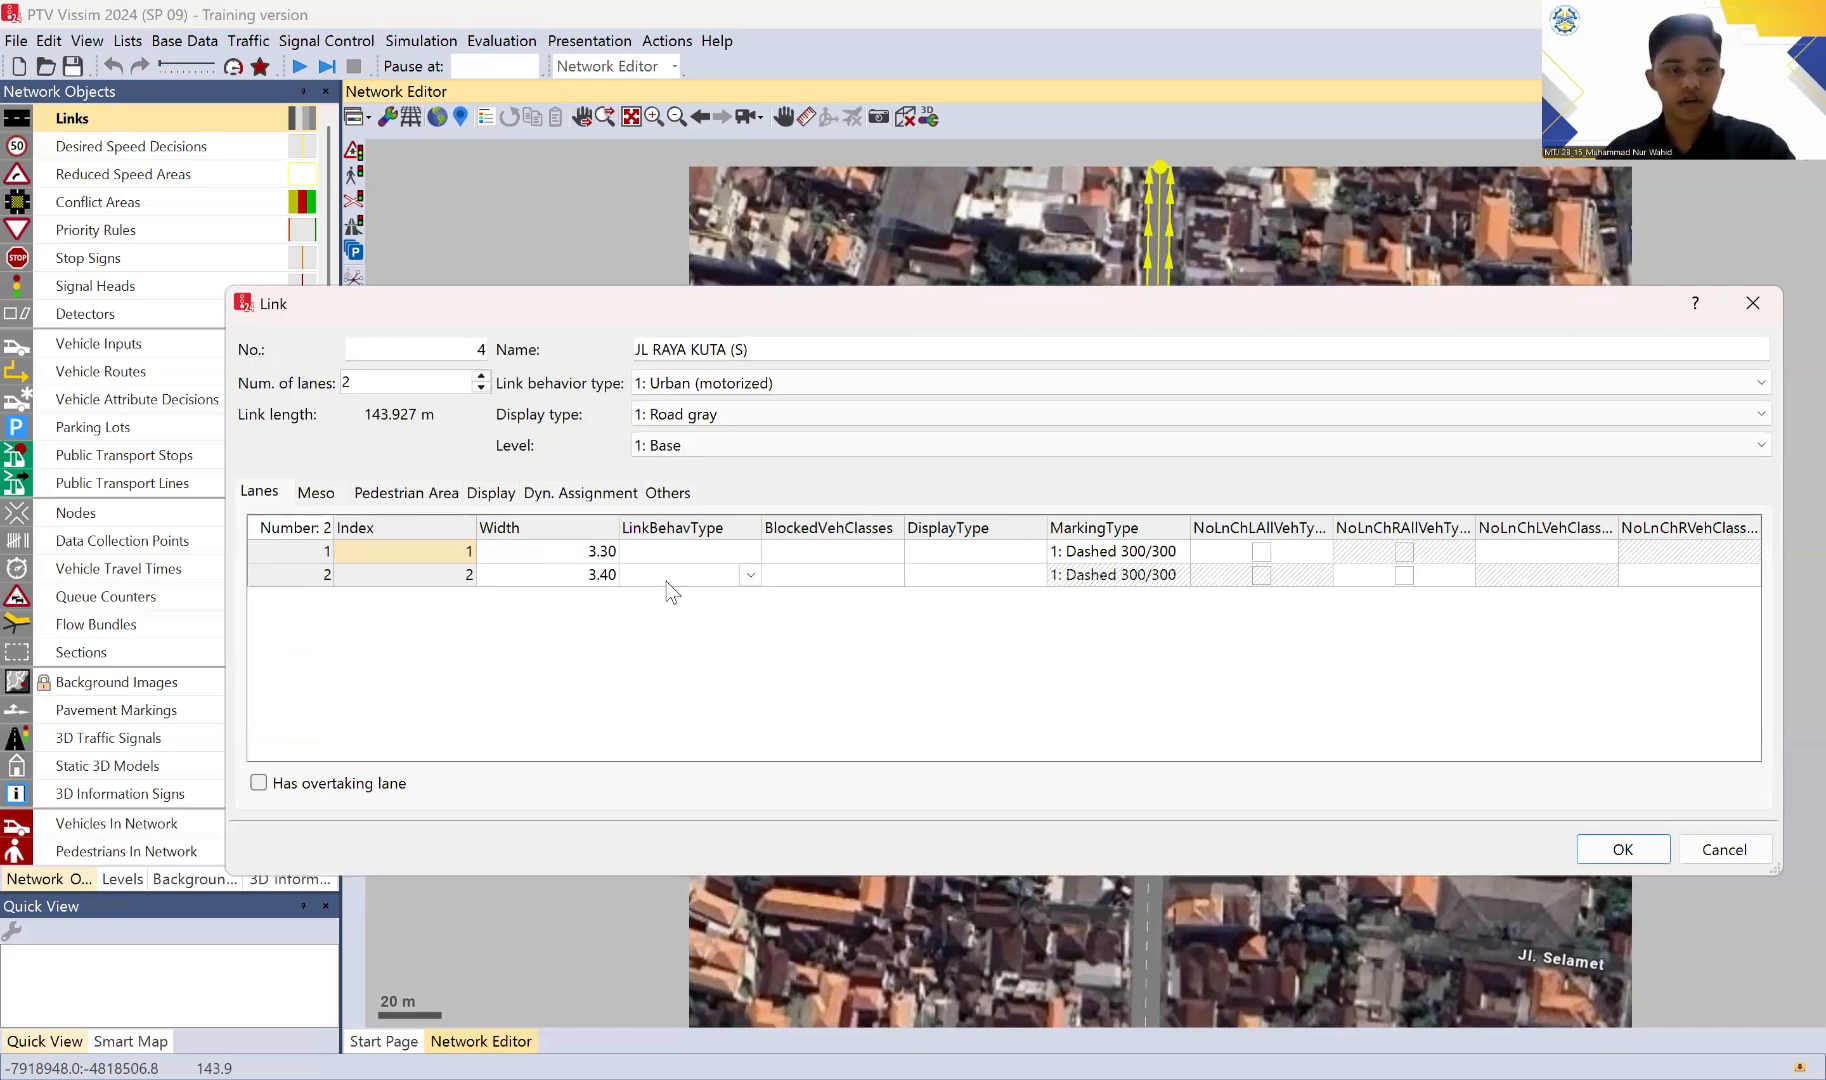
pyautogui.click(597, 556)
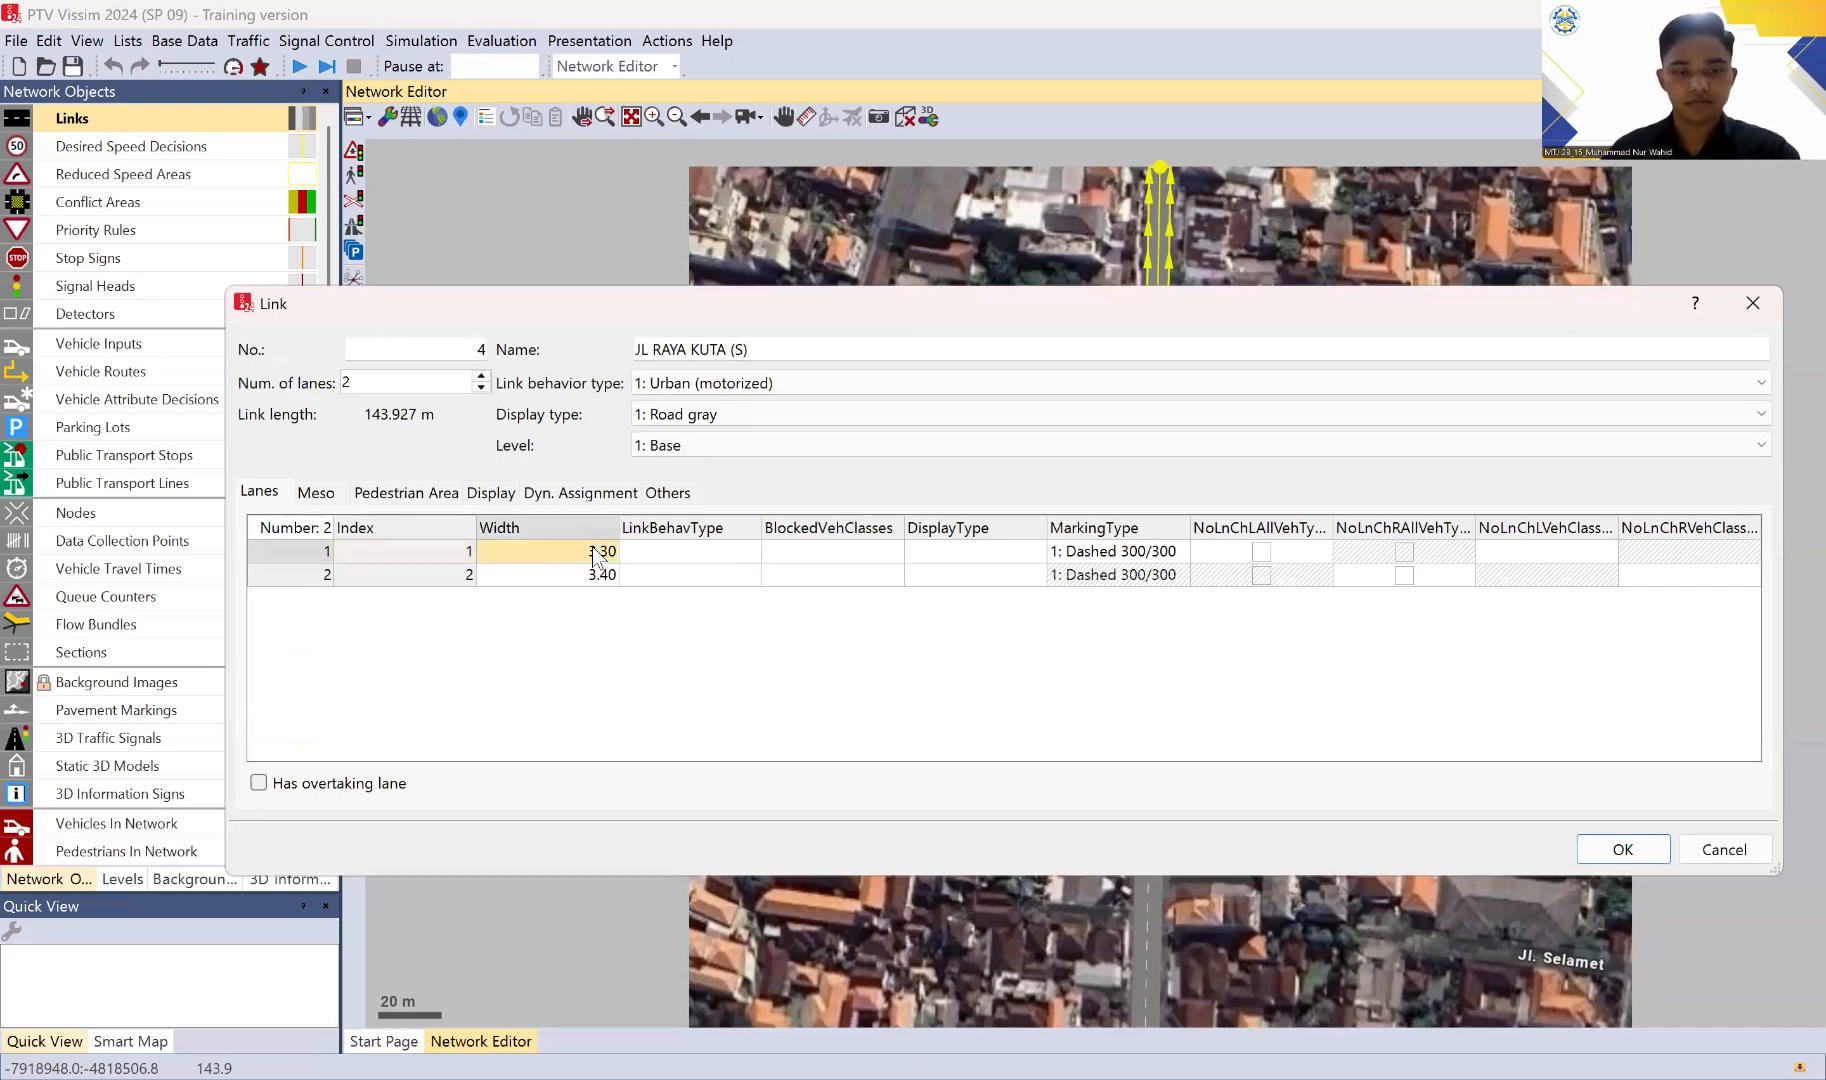
pyautogui.write('3.50')
pyautogui.press('Return')
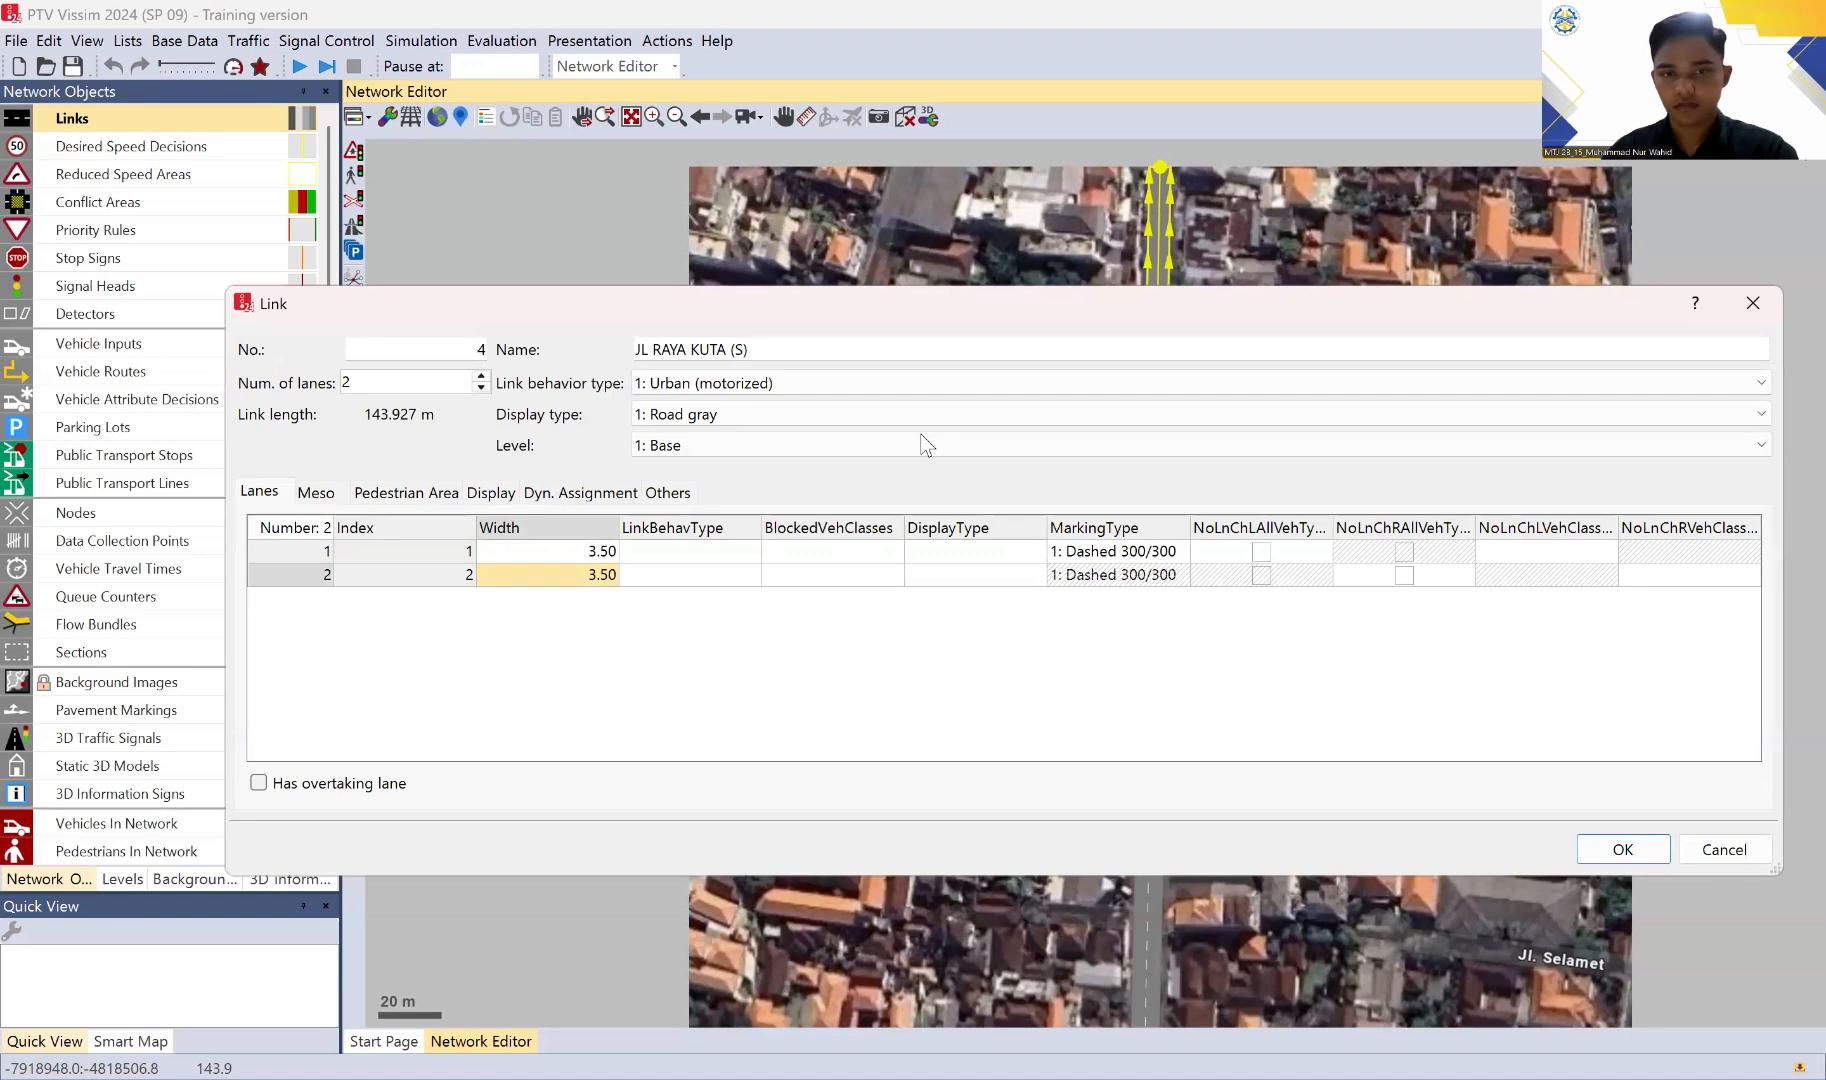
# Step: Name the new northern link JL RAYA KUTA (U) and accept its settings
pyautogui.click(799, 346)
pyautogui.press('BackSpace')
pyautogui.press('BackSpace')
pyautogui.write('U')
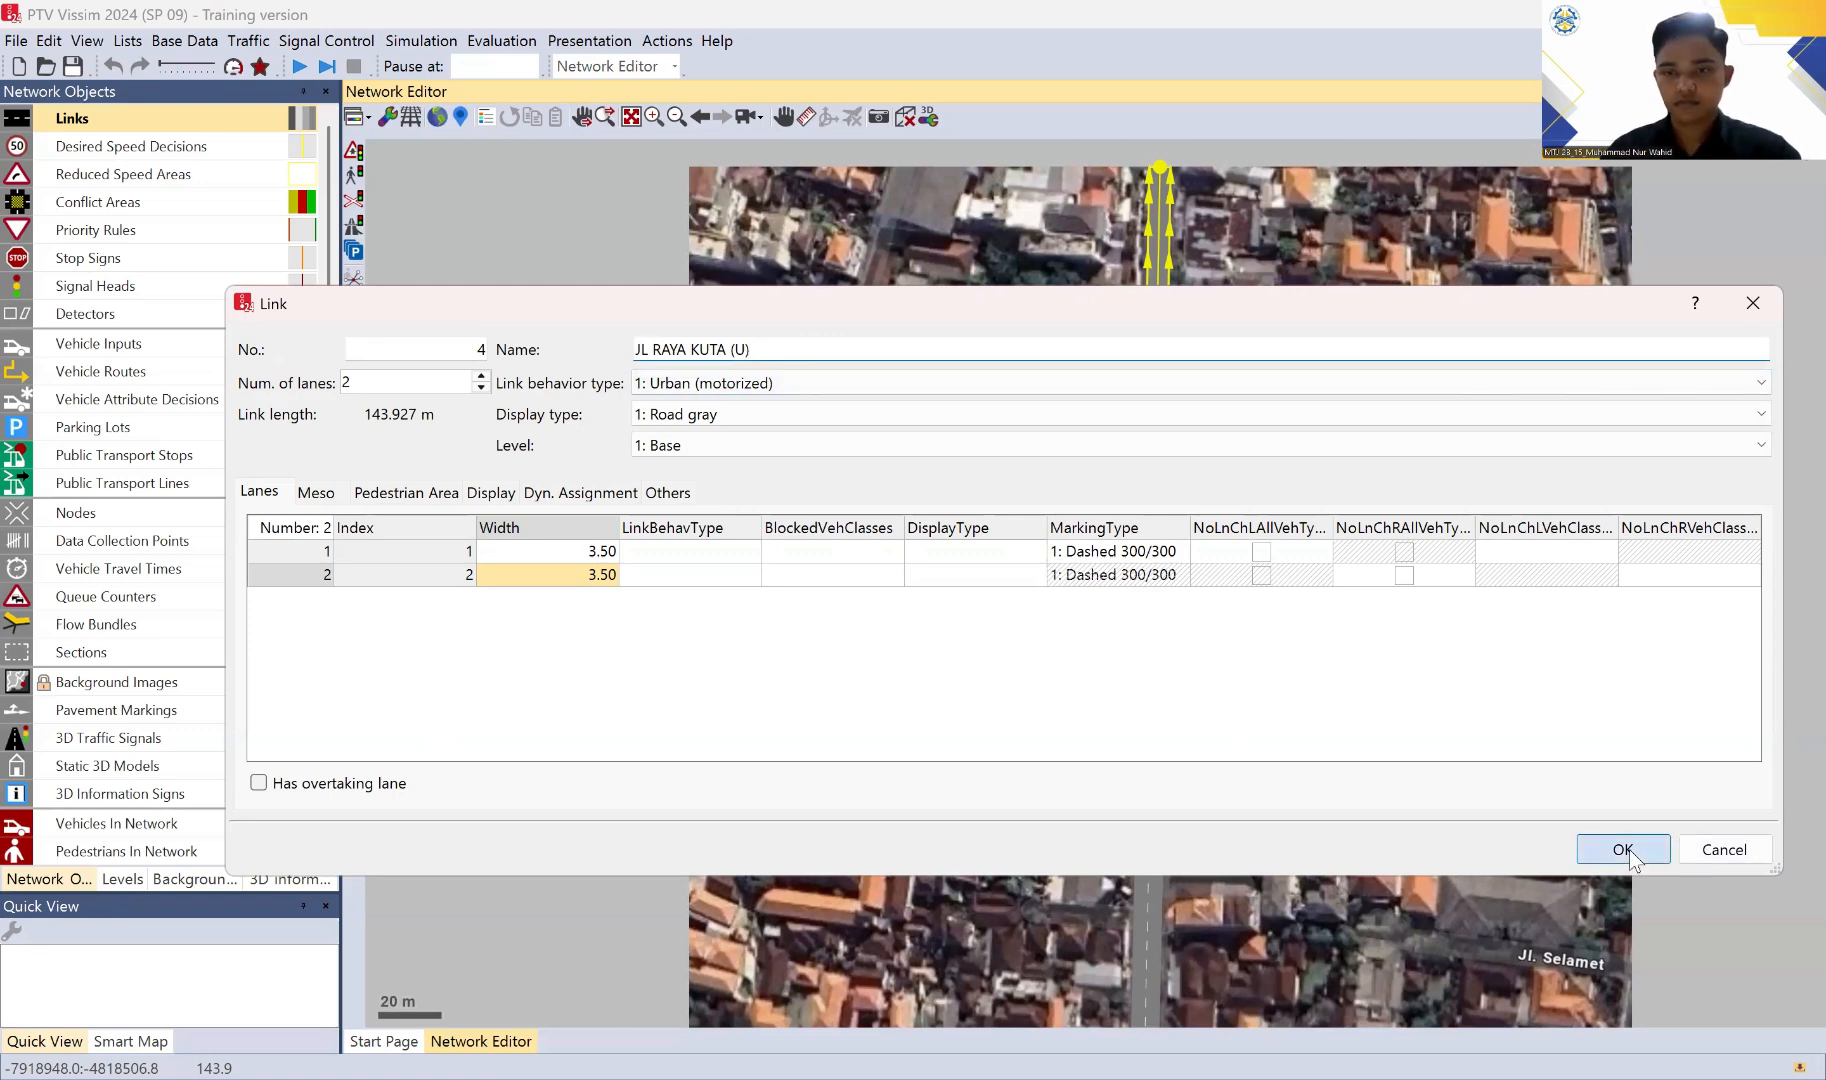
pyautogui.press('Return')
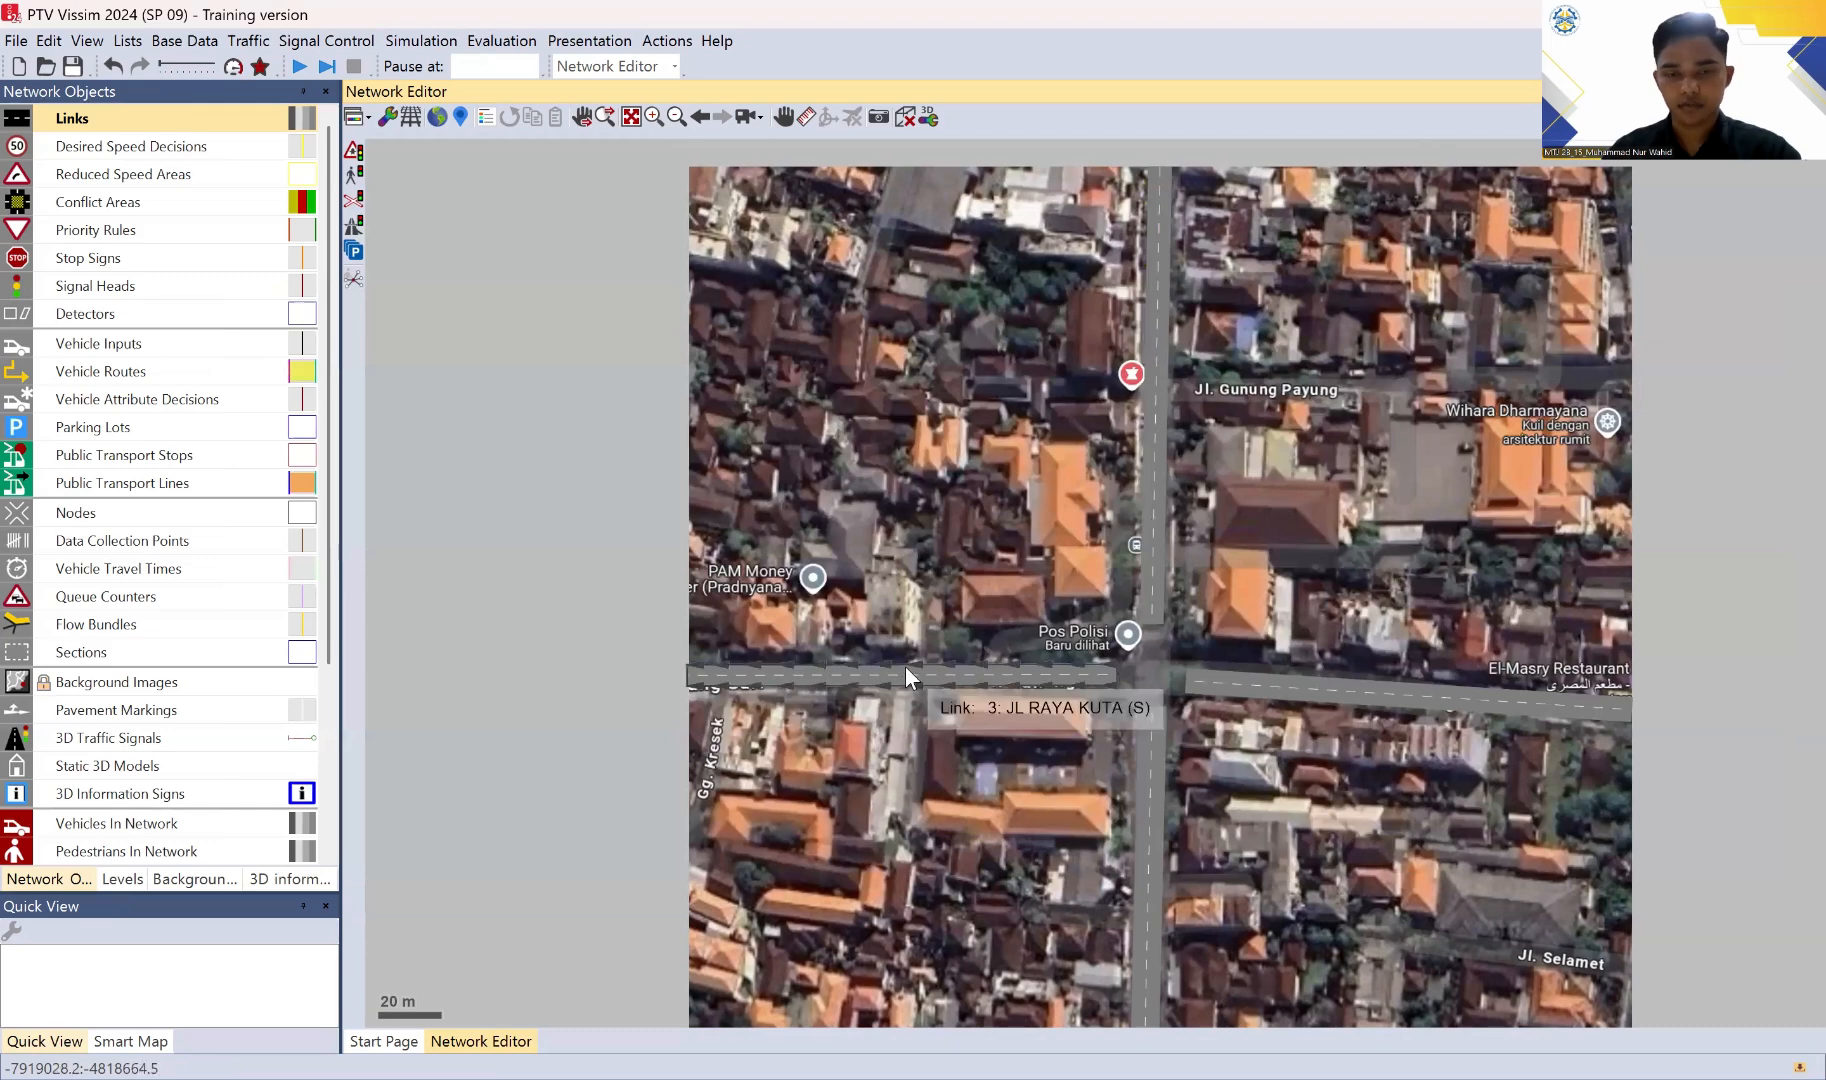
# Step: Rename the link west of the intersection as JL BAKUNG SARI and accept the change
pyautogui.doubleClick(908, 668)
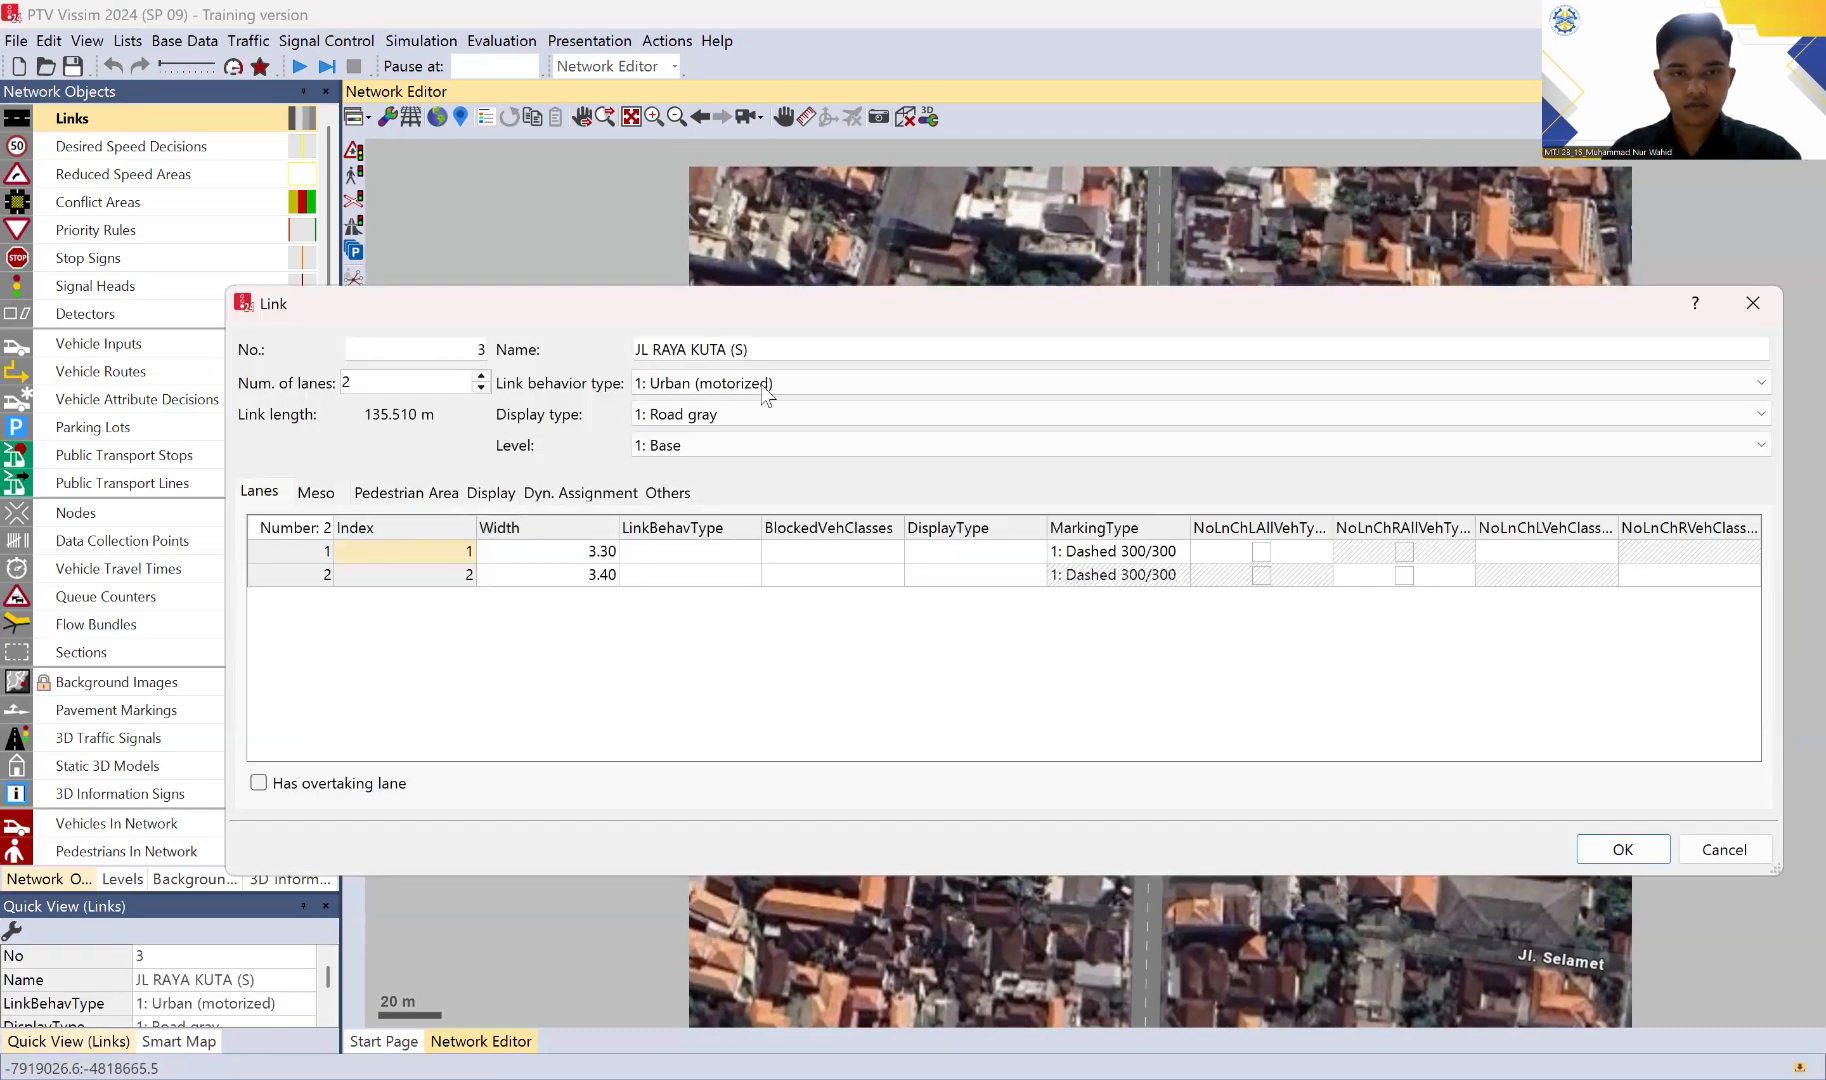
pyautogui.moveTo(774, 350); pyautogui.dragTo(652, 350)
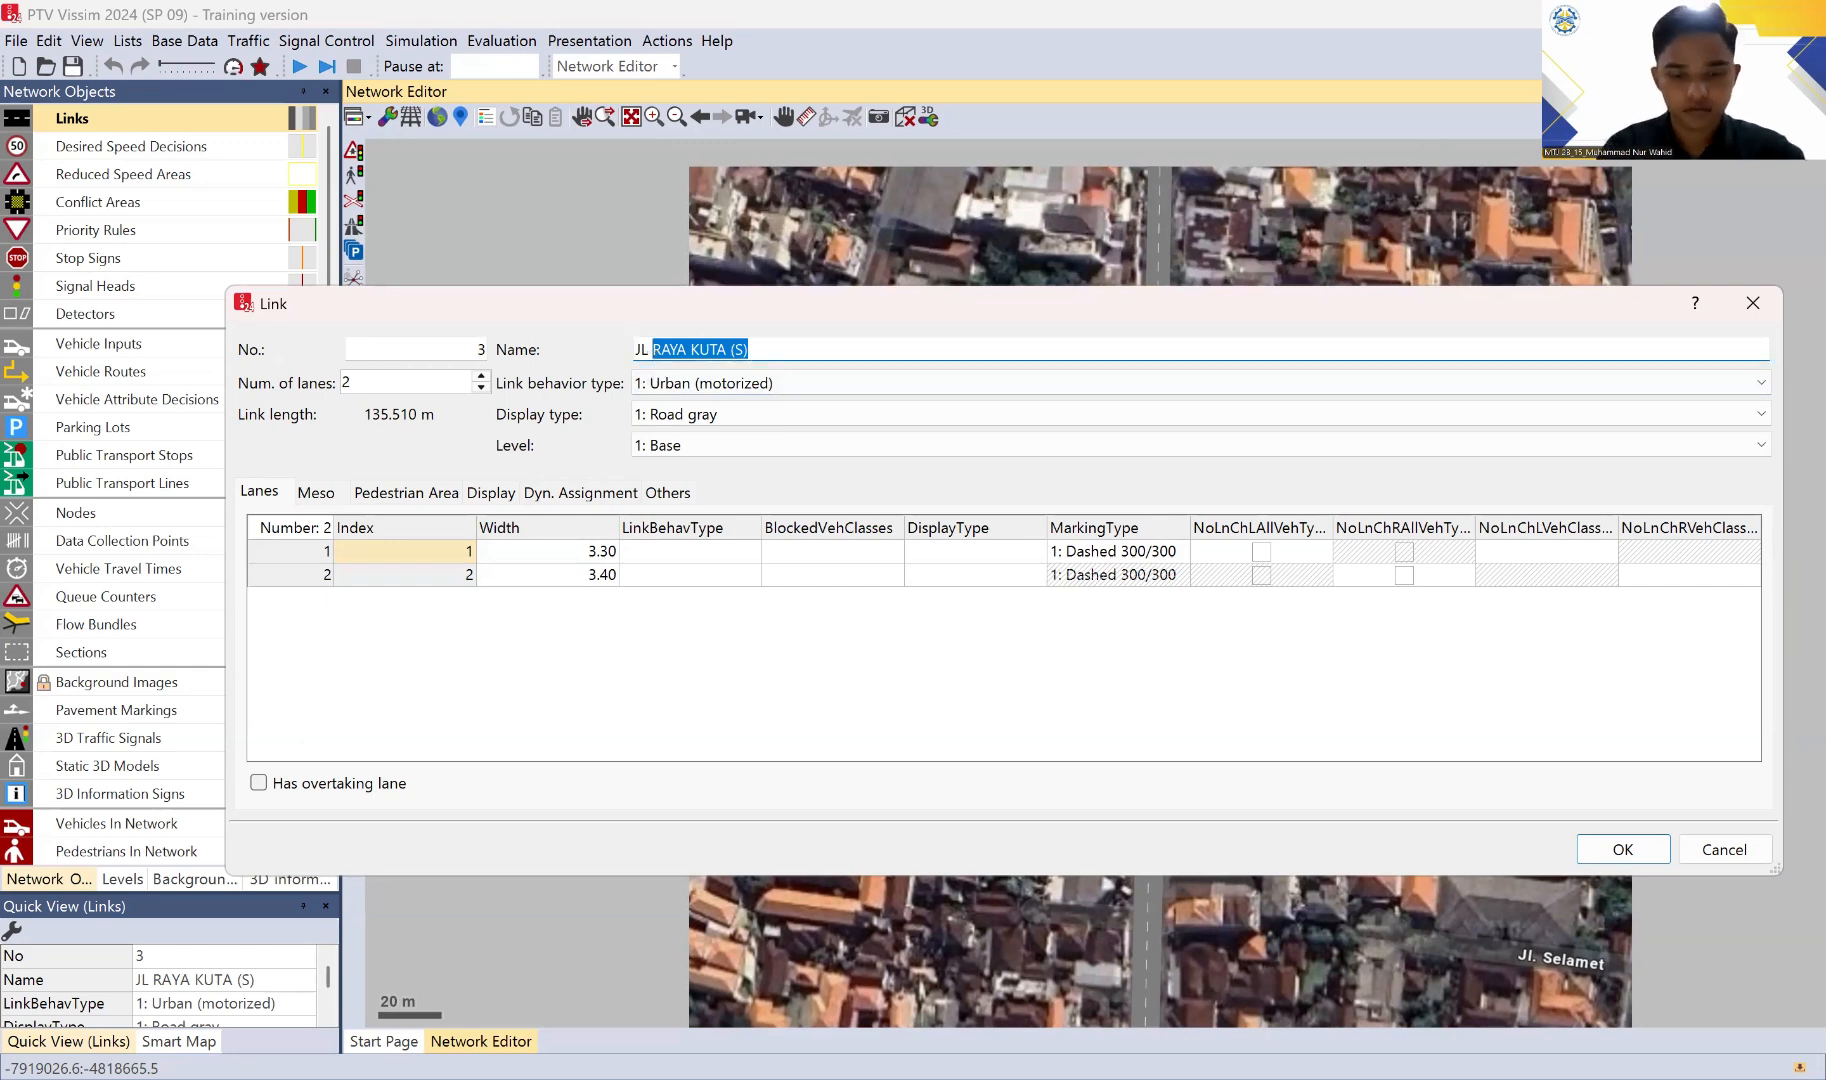
pyautogui.write('BAKUJ')
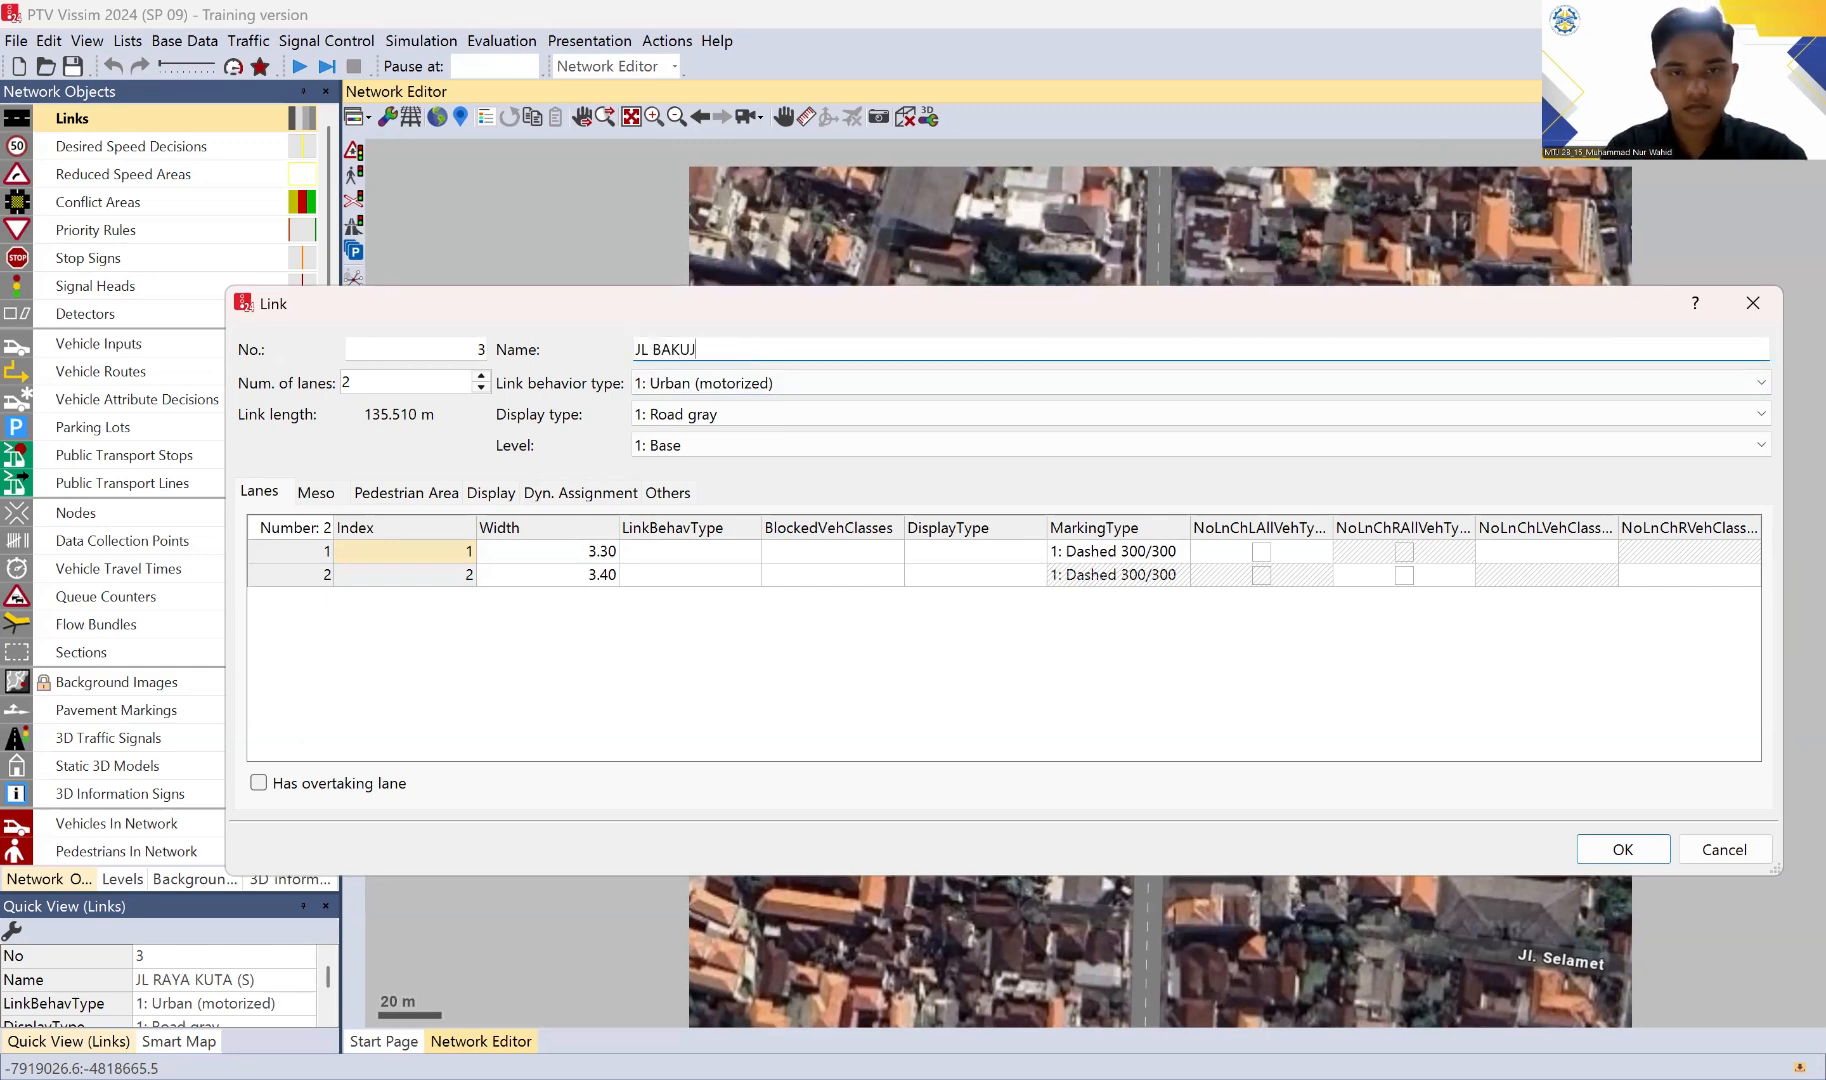
pyautogui.write('G NG SA')
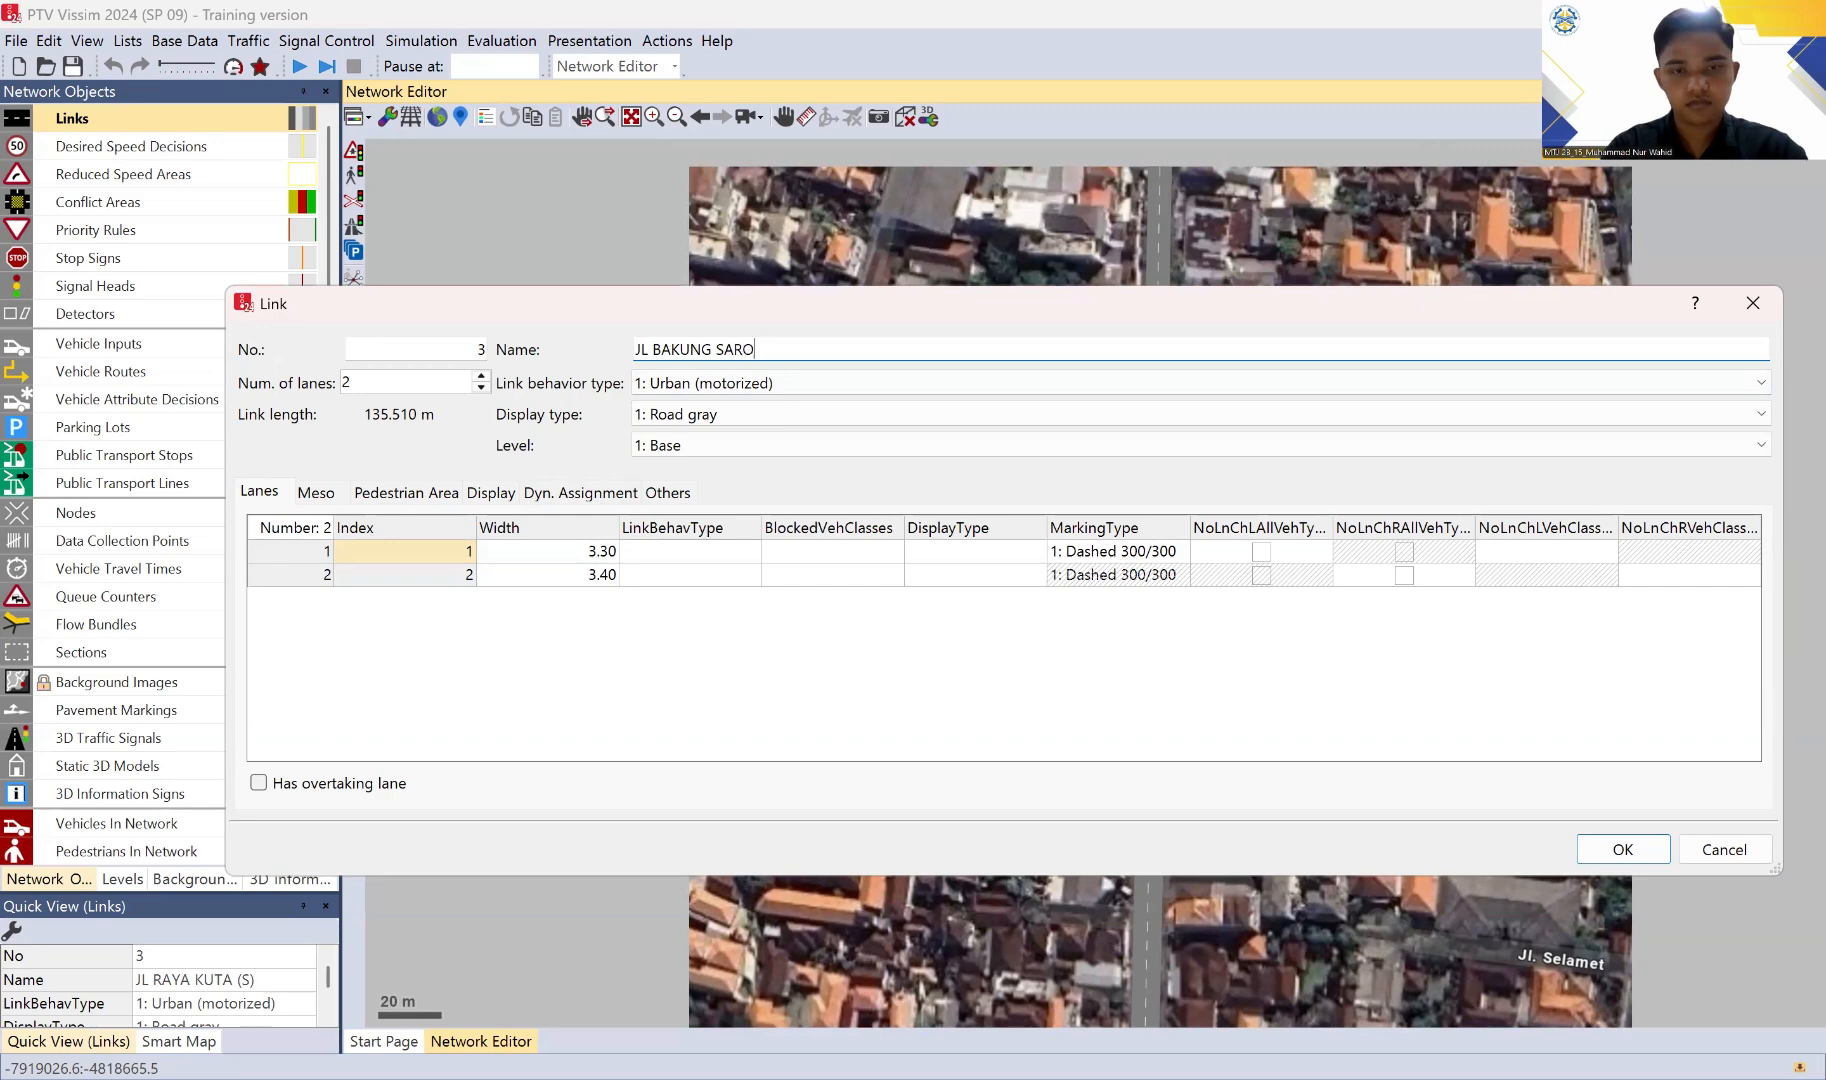
pyautogui.write('RO')
pyautogui.press('BackSpace')
pyautogui.write('I')
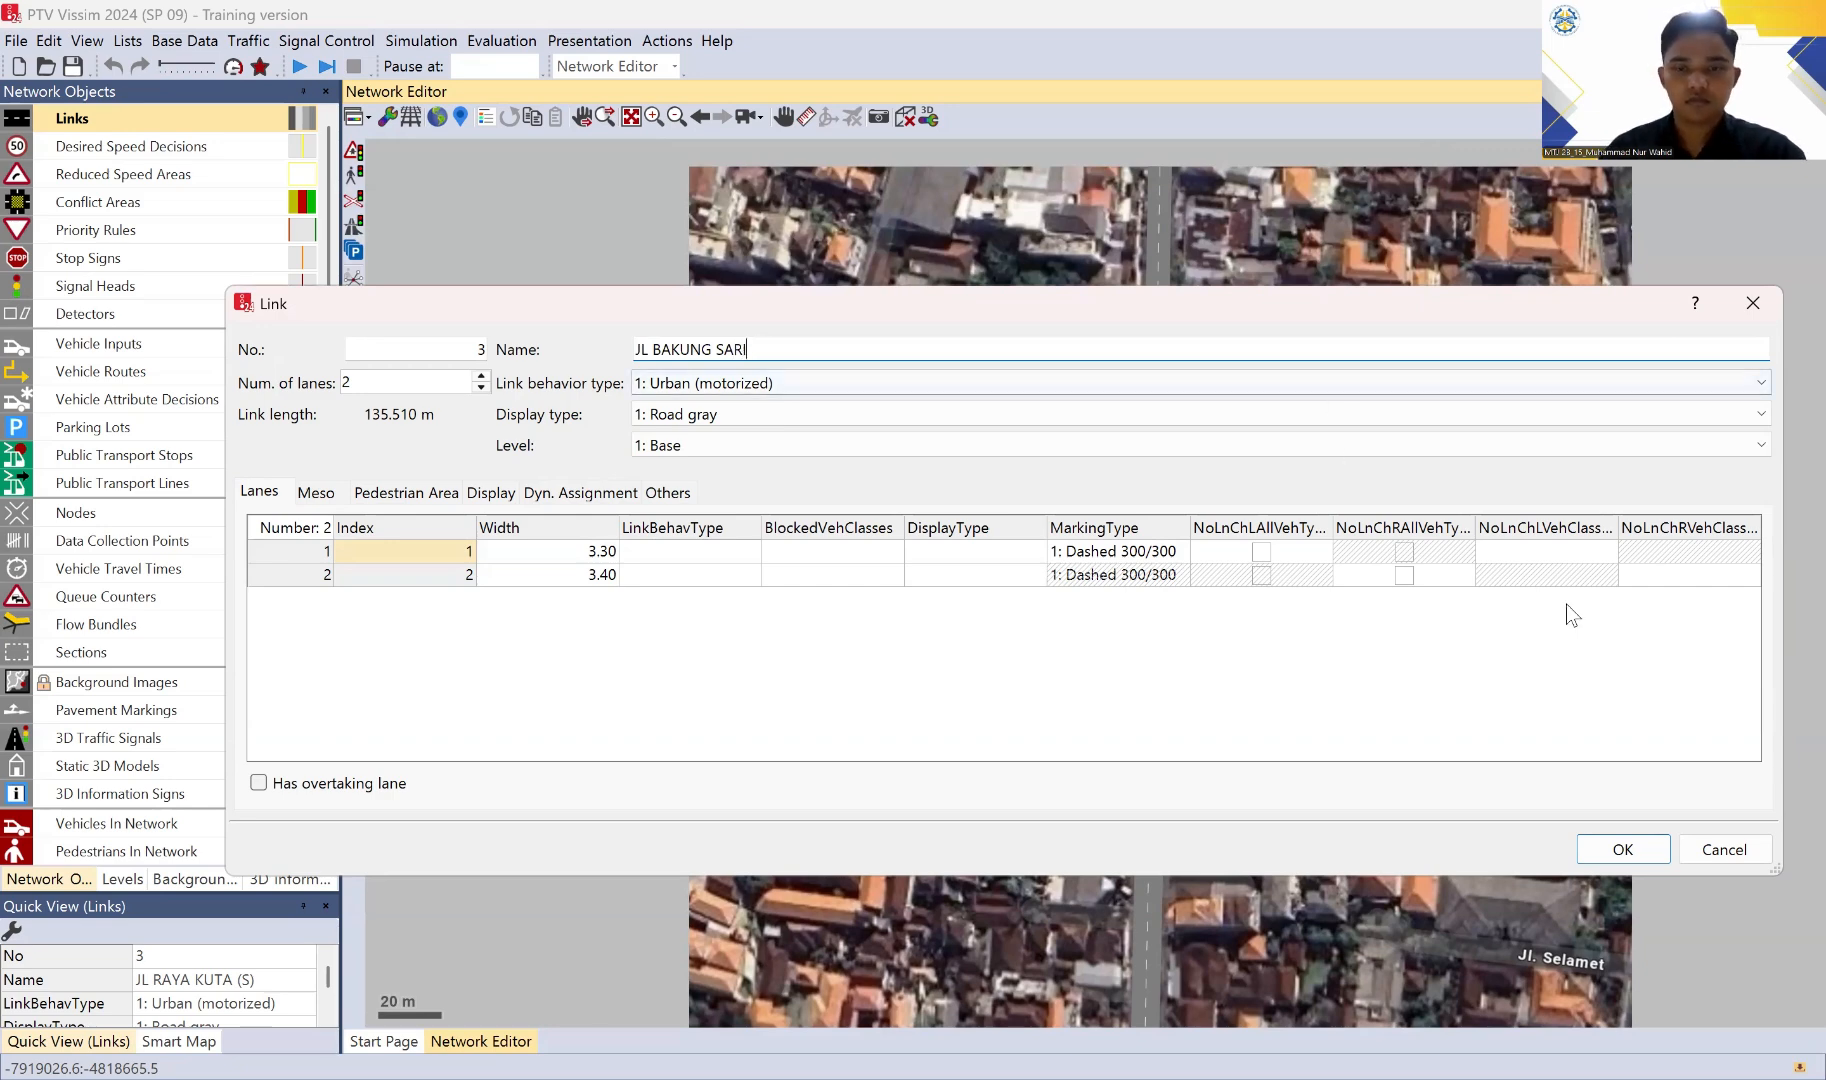
pyautogui.click(1623, 849)
pyautogui.click(1710, 600)
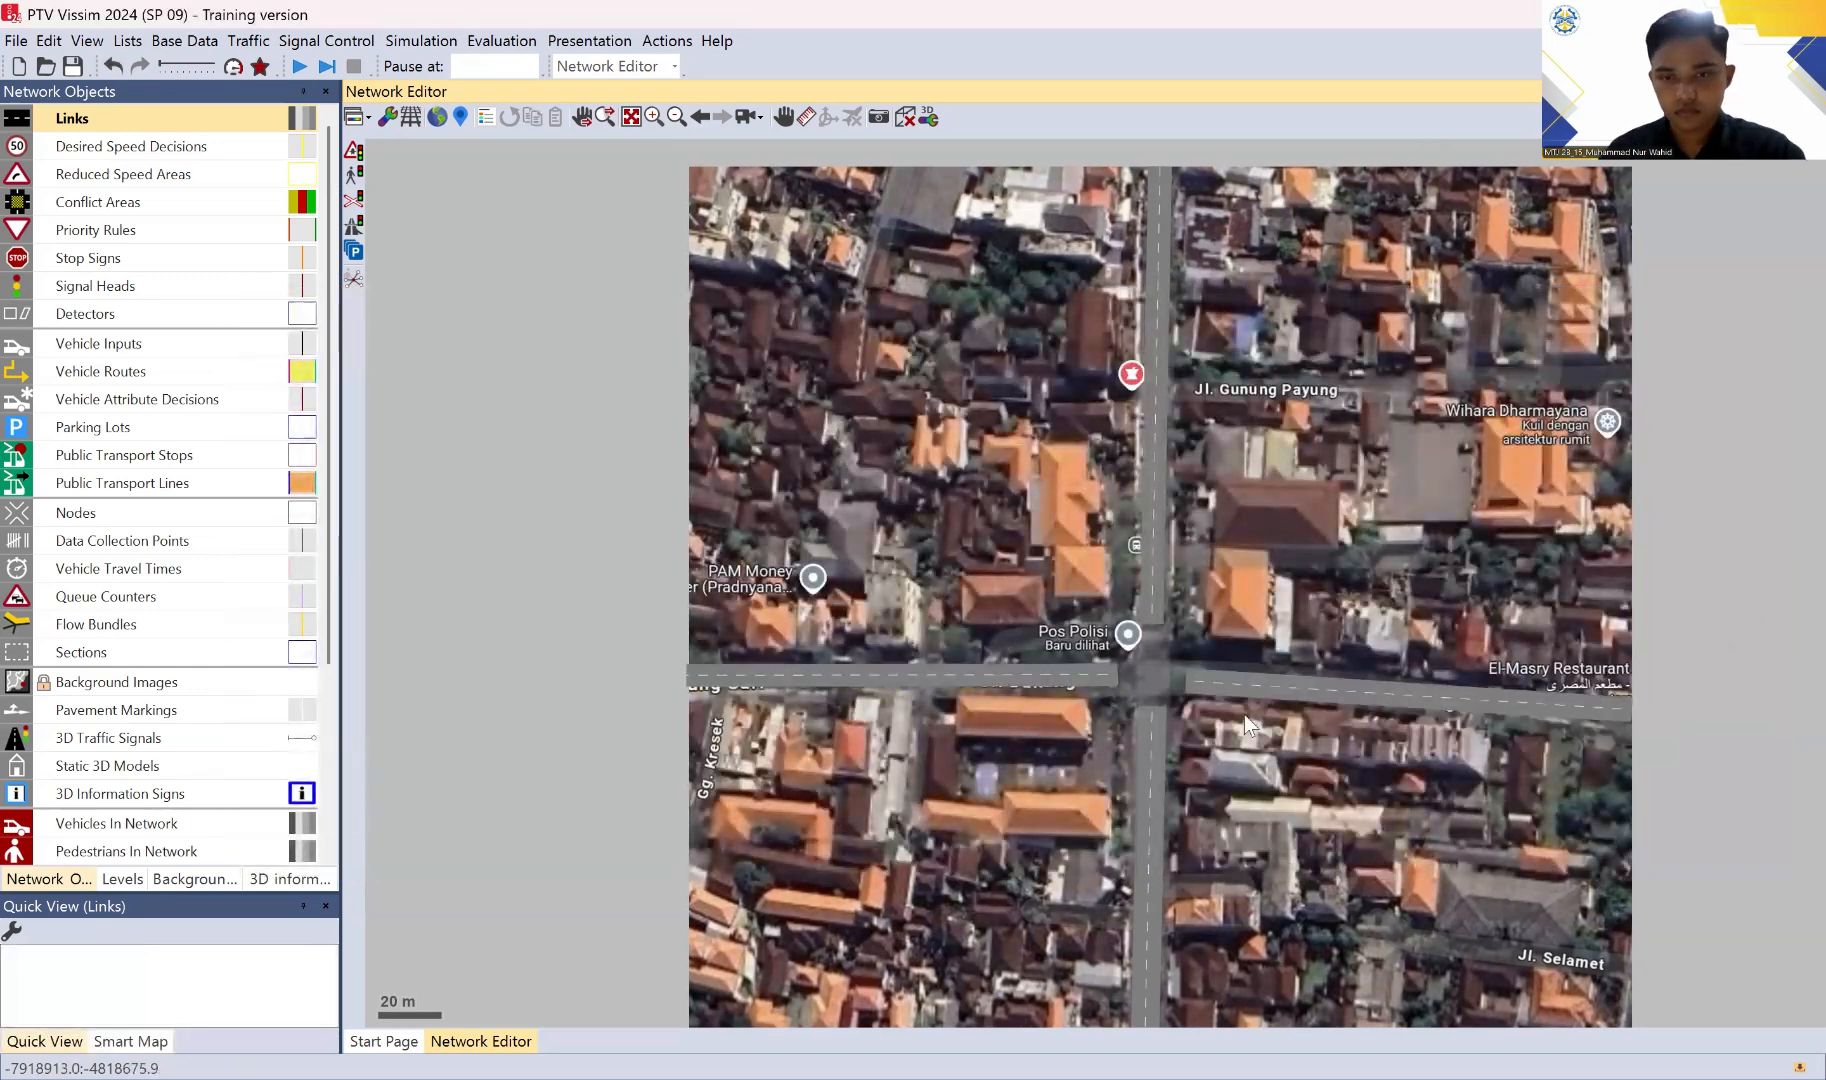
# Step: Shorten the JL RAYA KUTA (S) link slightly by moving its north end a little further south of the crossing
pyautogui.click(1229, 689)
pyautogui.scroll(1, 1147, 696)
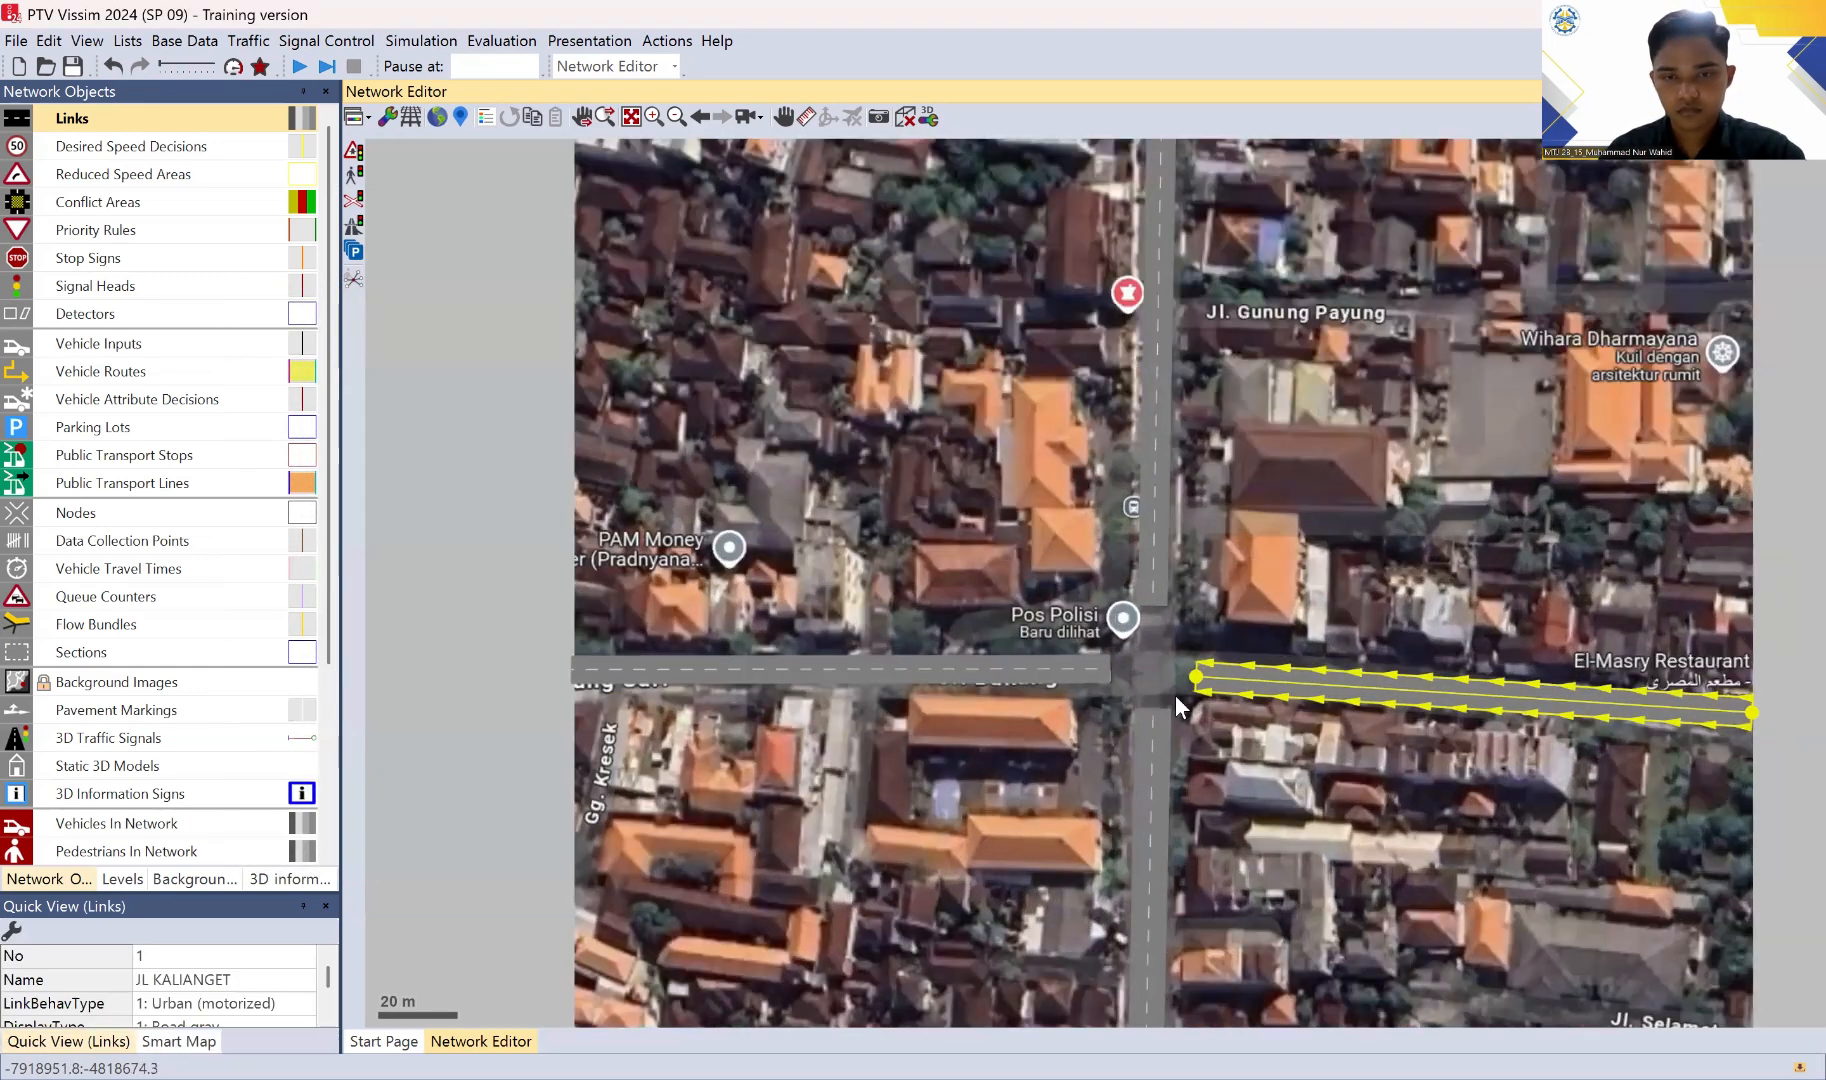
pyautogui.scroll(1, 1158, 782)
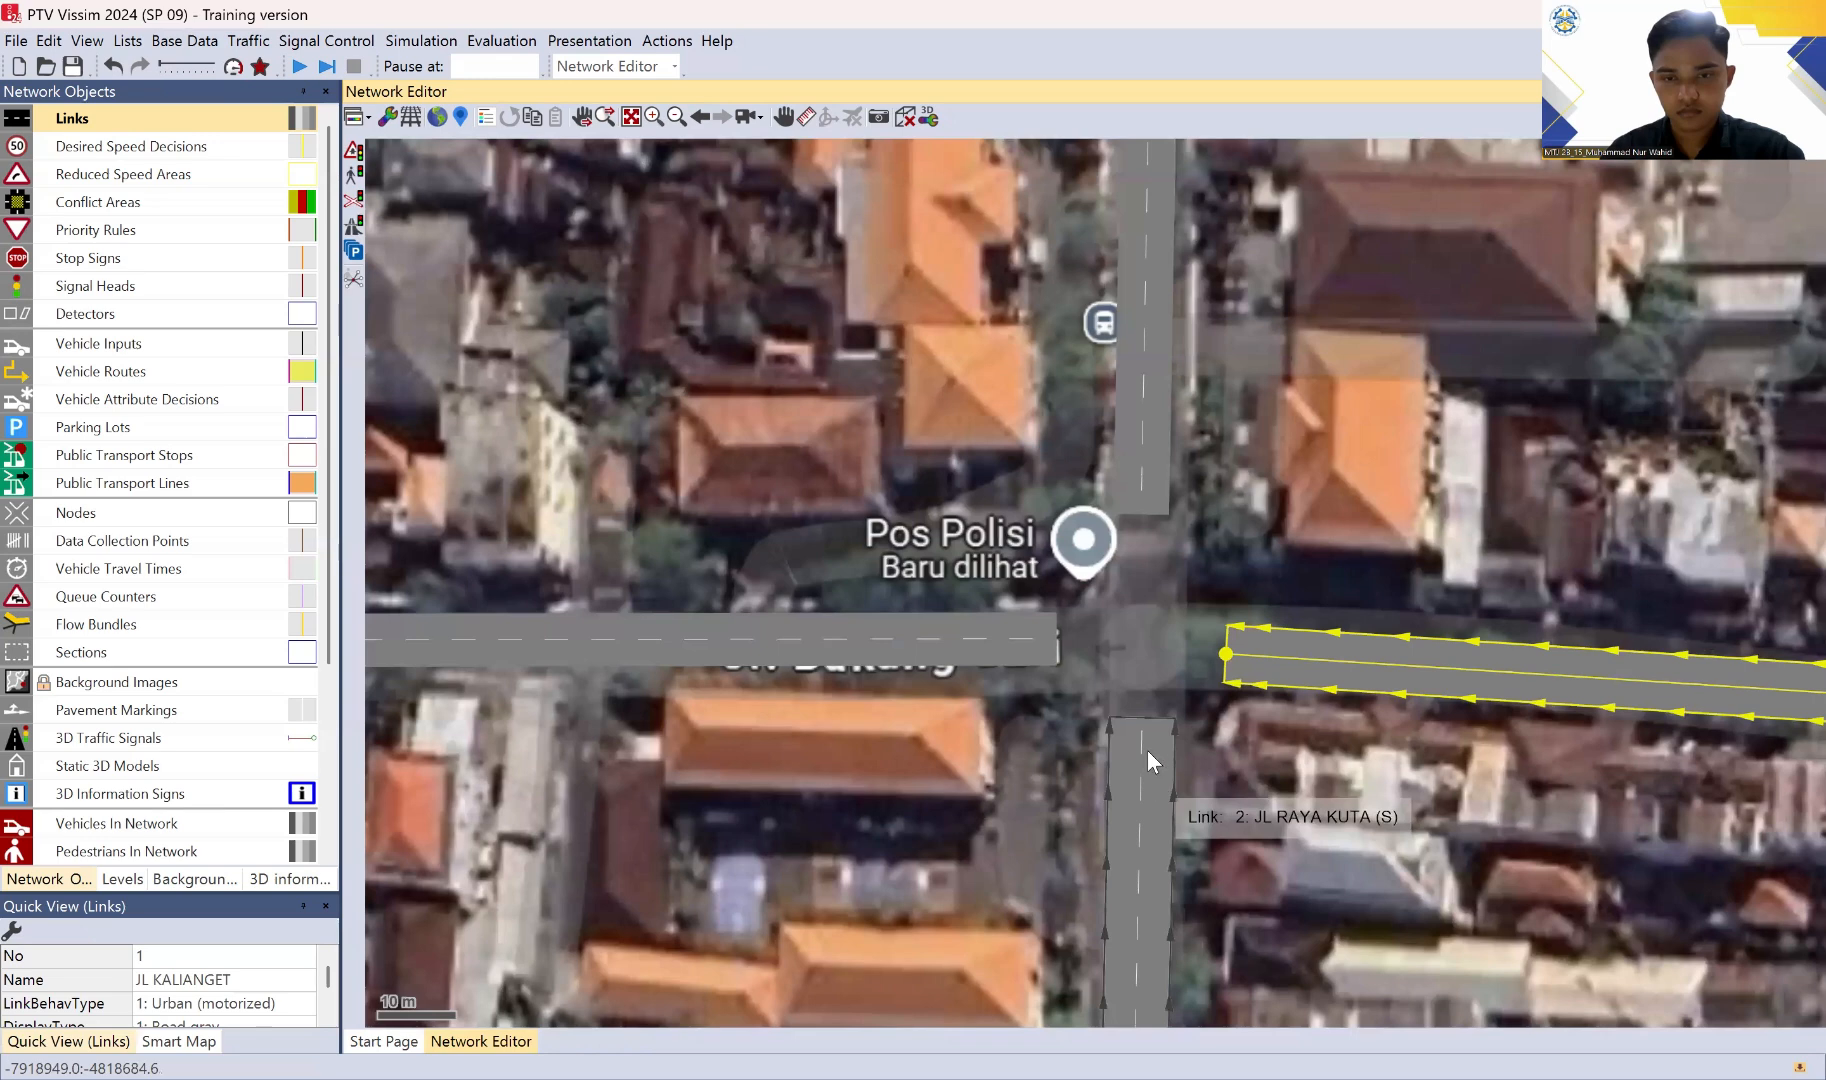
pyautogui.click(1137, 763)
pyautogui.moveTo(1137, 764); pyautogui.dragTo(1140, 750)
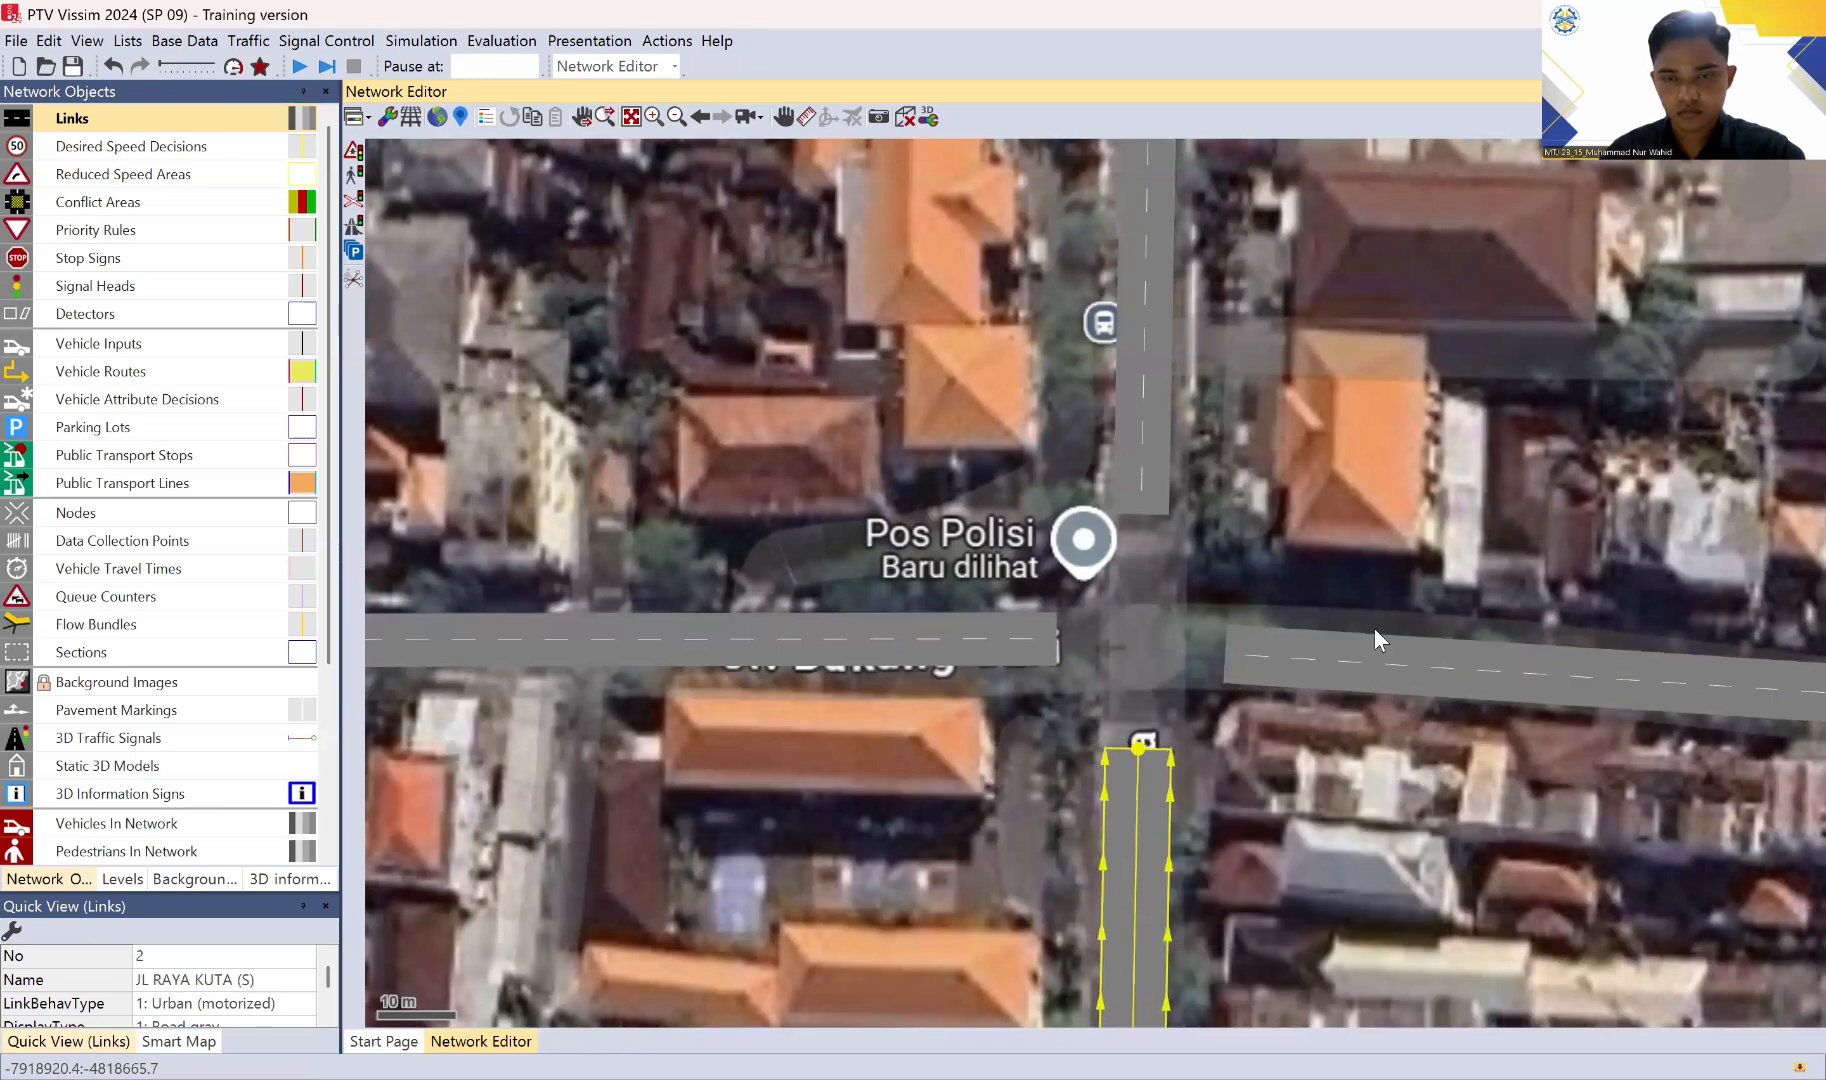
# Step: Nudge the west end of JL KALIANGET toward the intersection and the east end of JL BAKUNG SARI slightly south
pyautogui.click(1217, 665)
pyautogui.click(1217, 653)
pyautogui.click(1227, 655)
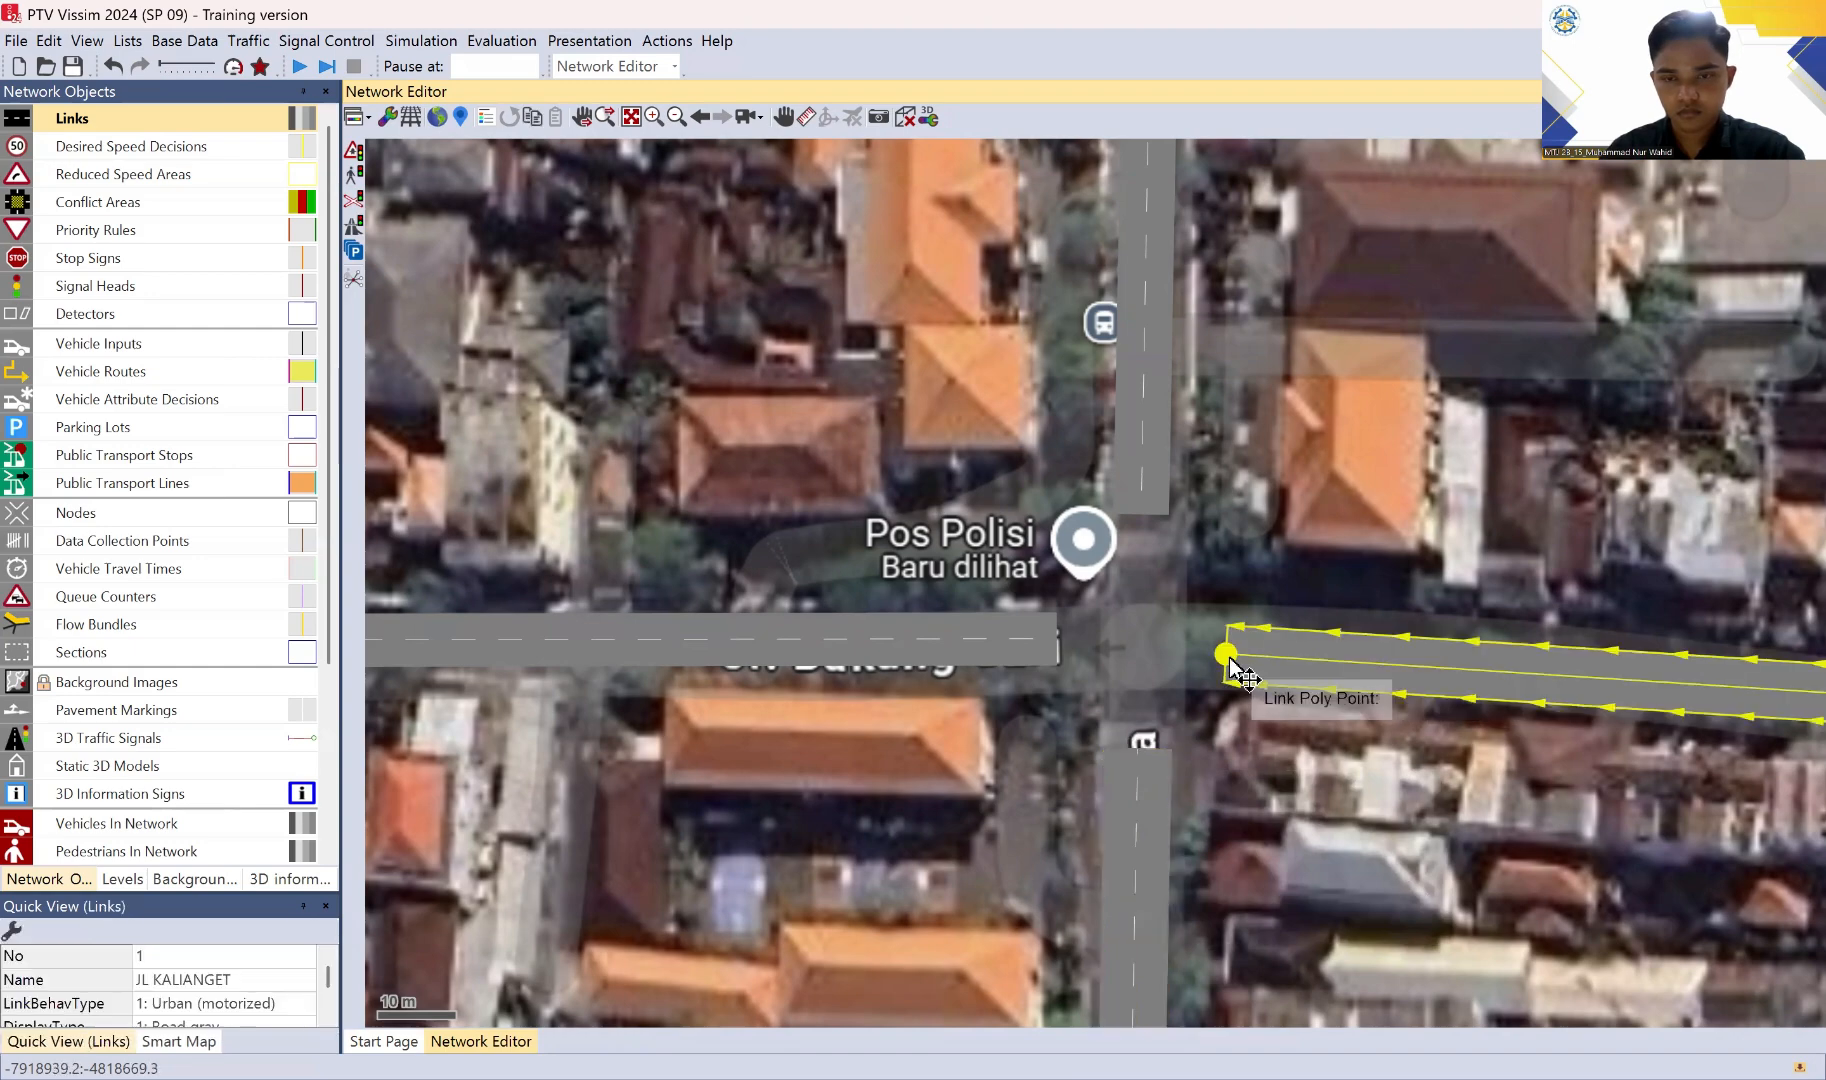
pyautogui.moveTo(1230, 660)
pyautogui.mouseDown()
pyautogui.moveTo(1286, 643)
pyautogui.moveTo(1211, 651)
pyautogui.mouseUp()
pyautogui.click(1045, 650)
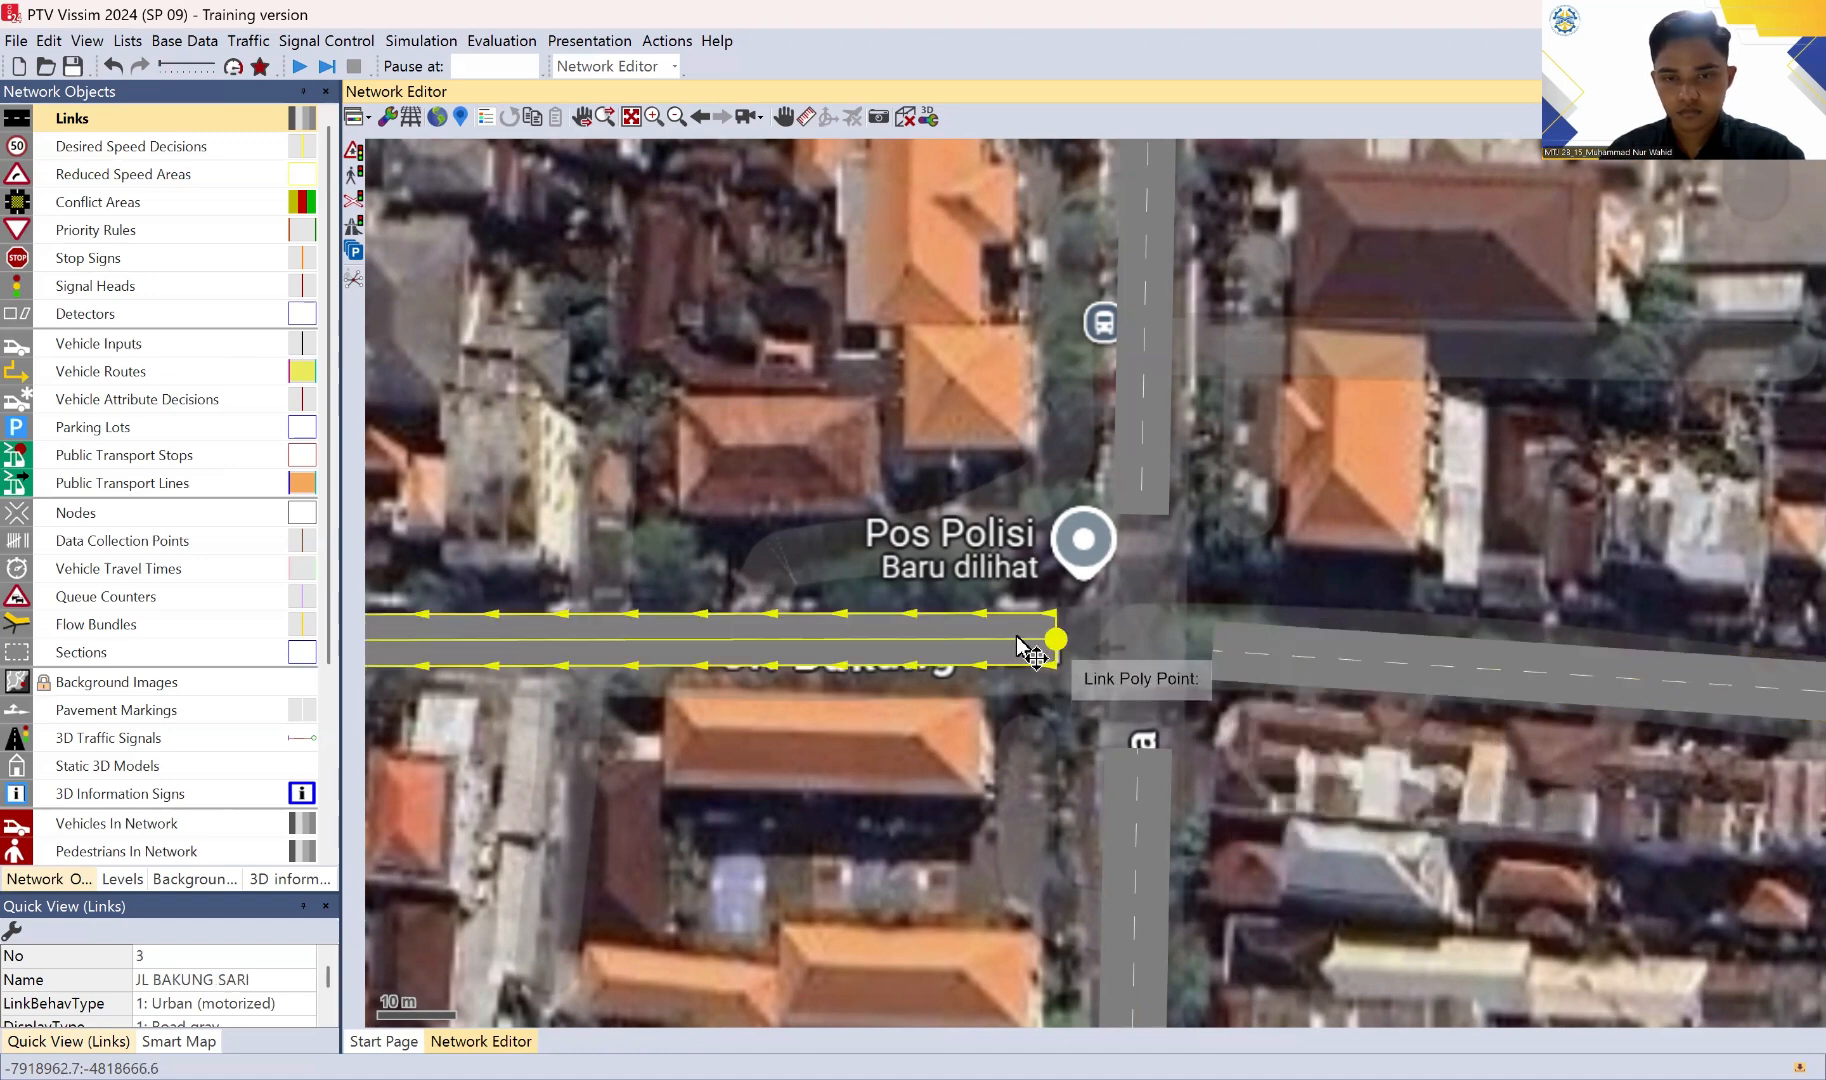
pyautogui.moveTo(1048, 641); pyautogui.dragTo(1107, 653)
# Step: Move the west end of the JL KALIANGET link back east, slightly away from the intersection
pyautogui.click(1234, 657)
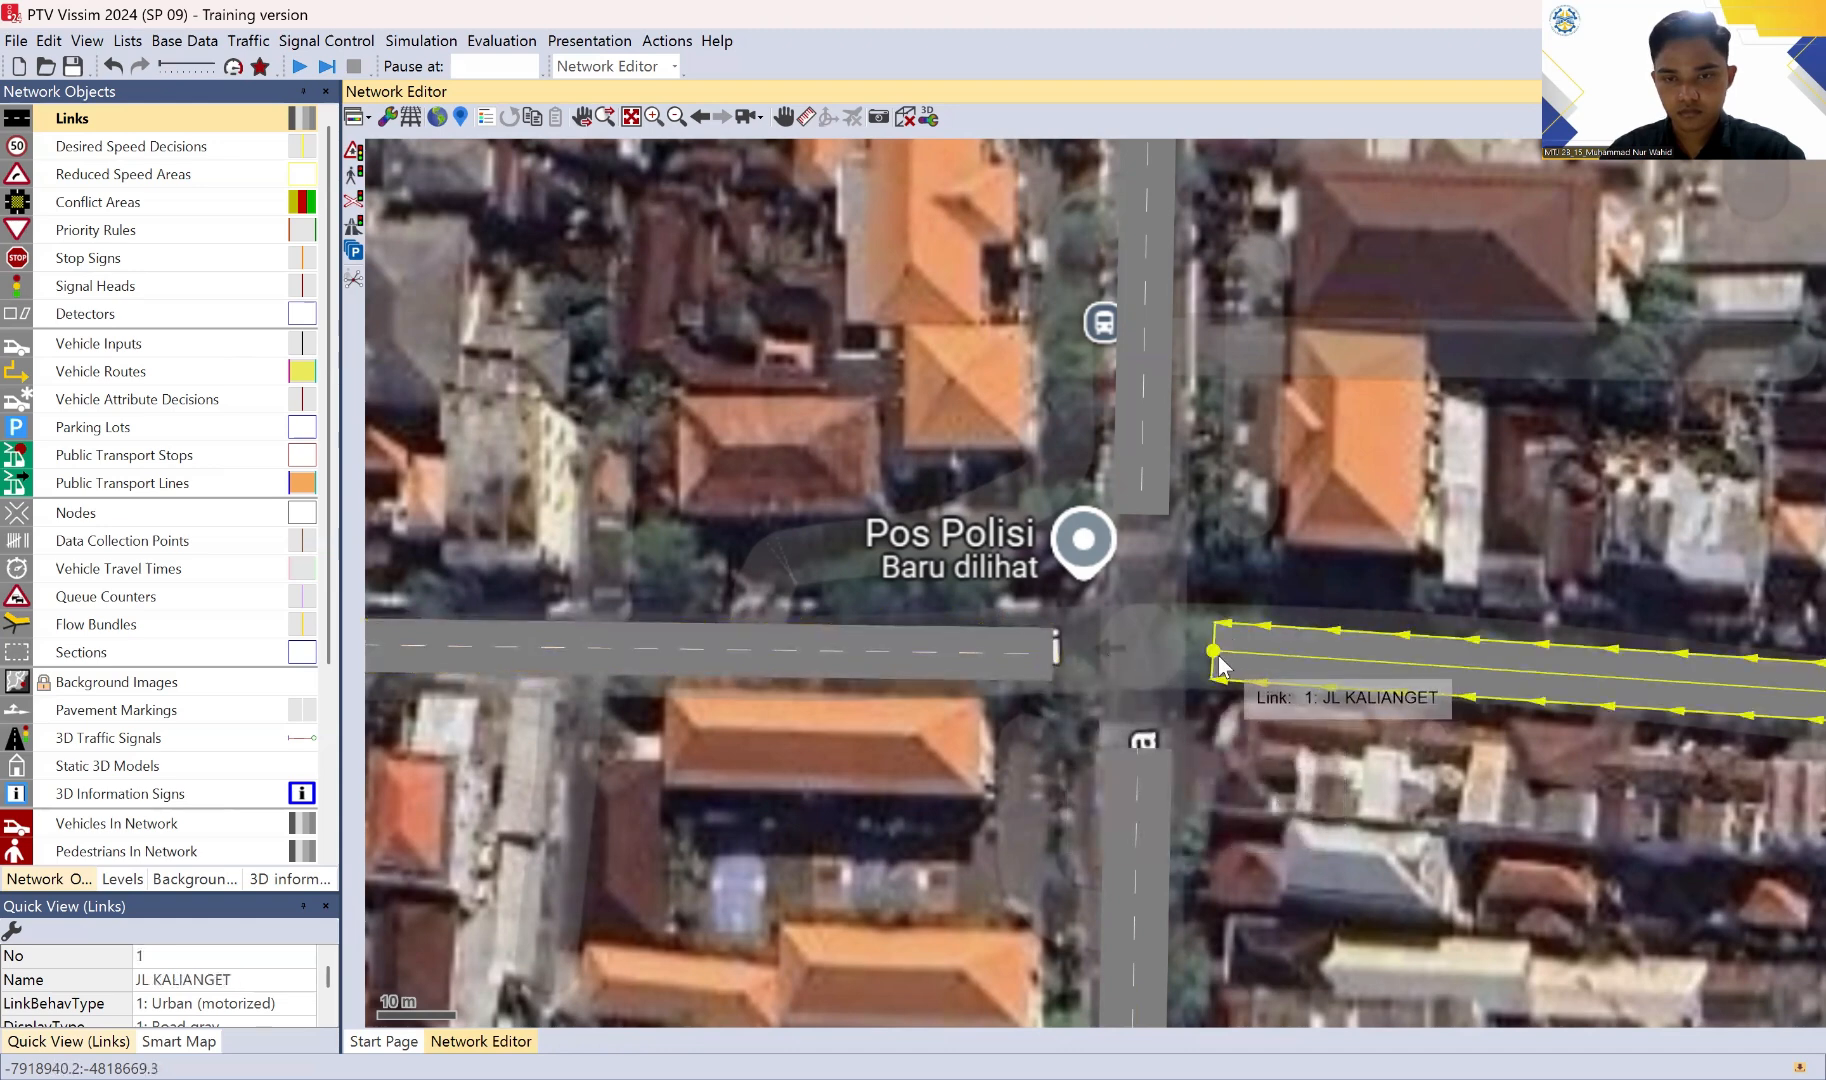
pyautogui.moveTo(1231, 651); pyautogui.dragTo(1233, 654)
pyautogui.moveTo(1233, 655); pyautogui.dragTo(1230, 653)
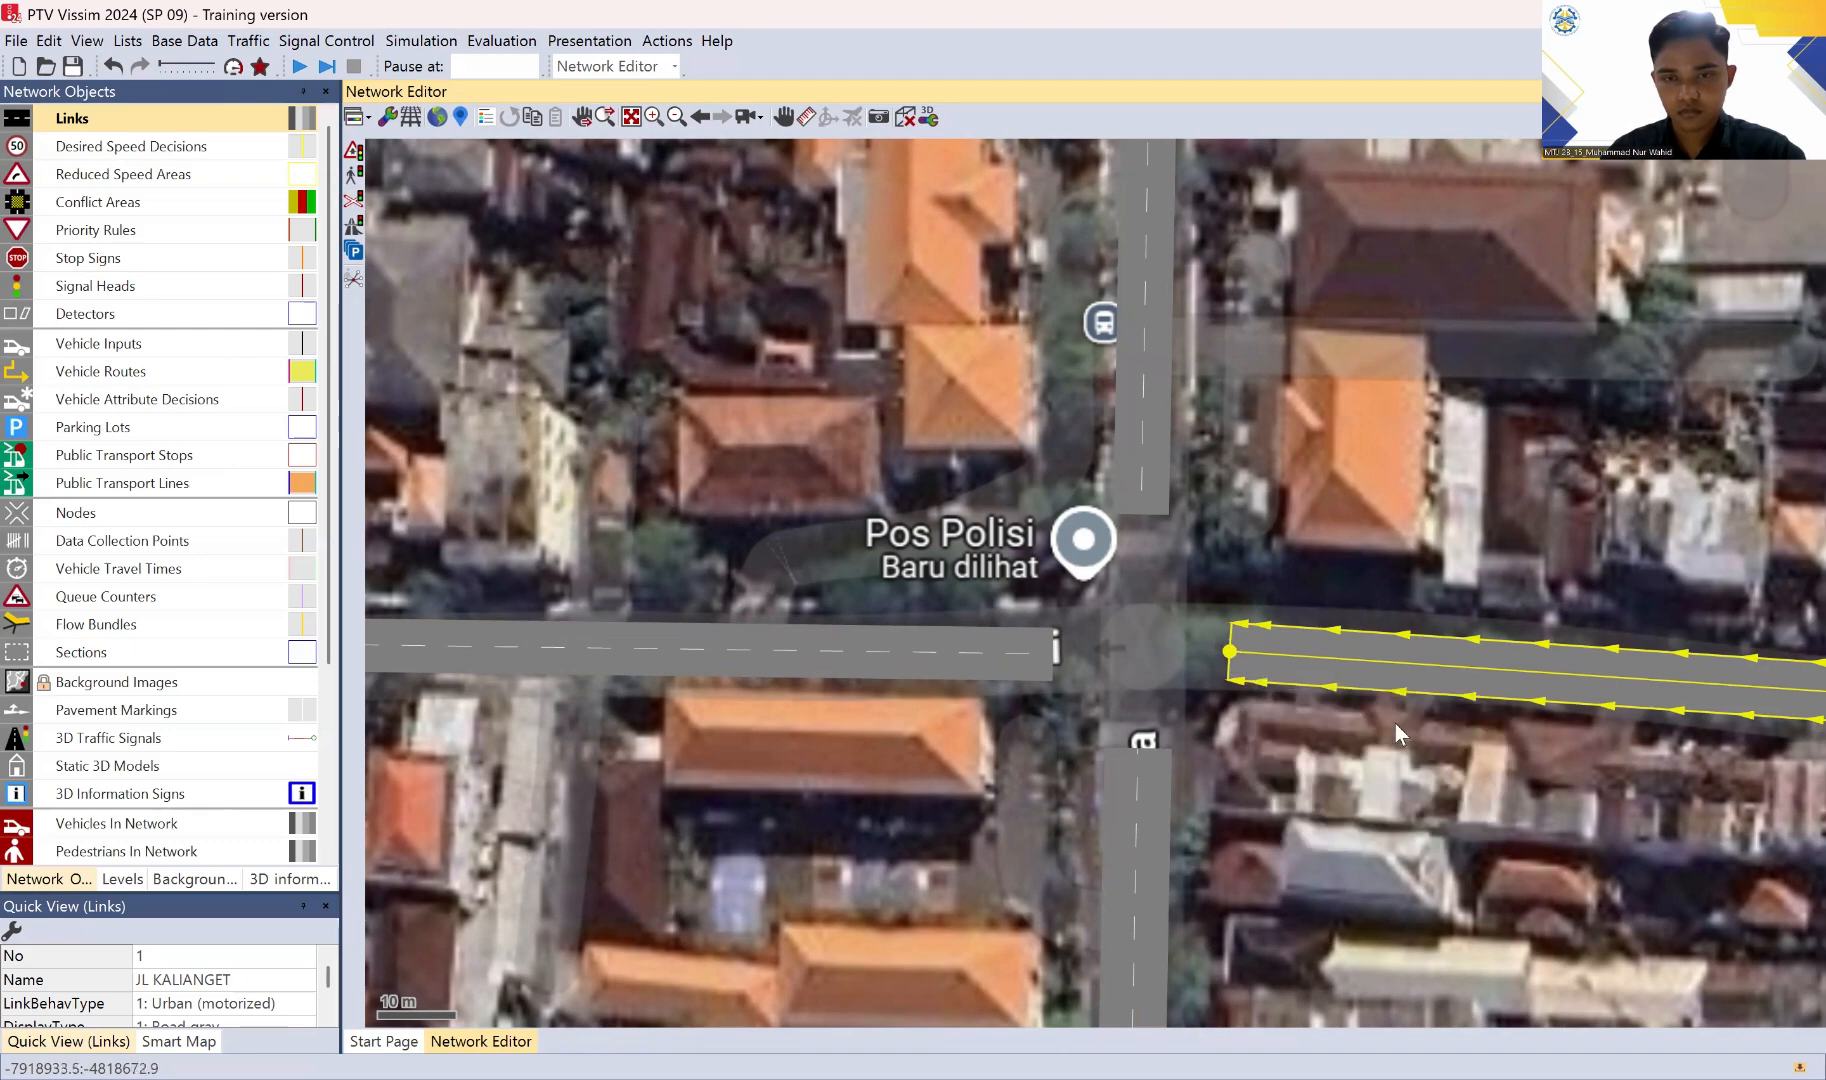
pyautogui.click(1412, 787)
# Step: Shift the east end of the JL BAKUNG SARI link slightly north so the link runs level along the road
pyautogui.scroll(-1, 1478, 785)
pyautogui.scroll(-1, 1409, 805)
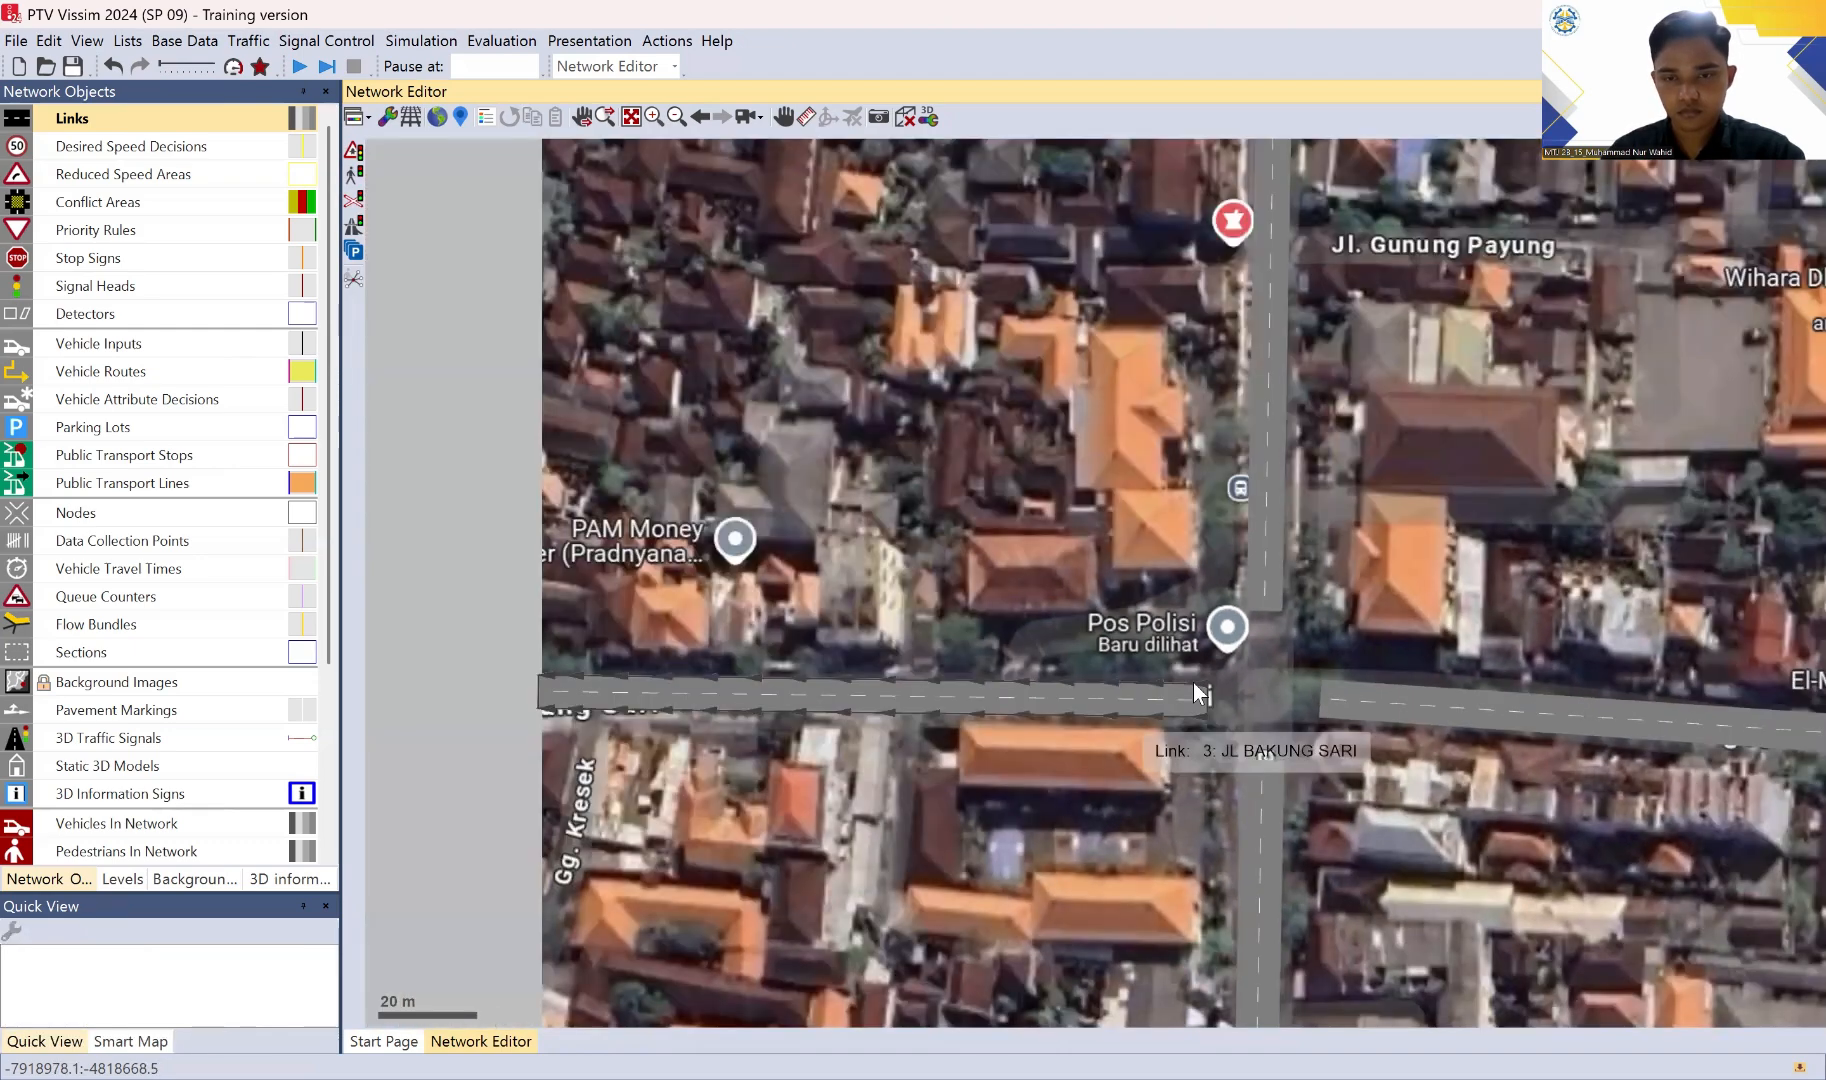
pyautogui.click(1206, 700)
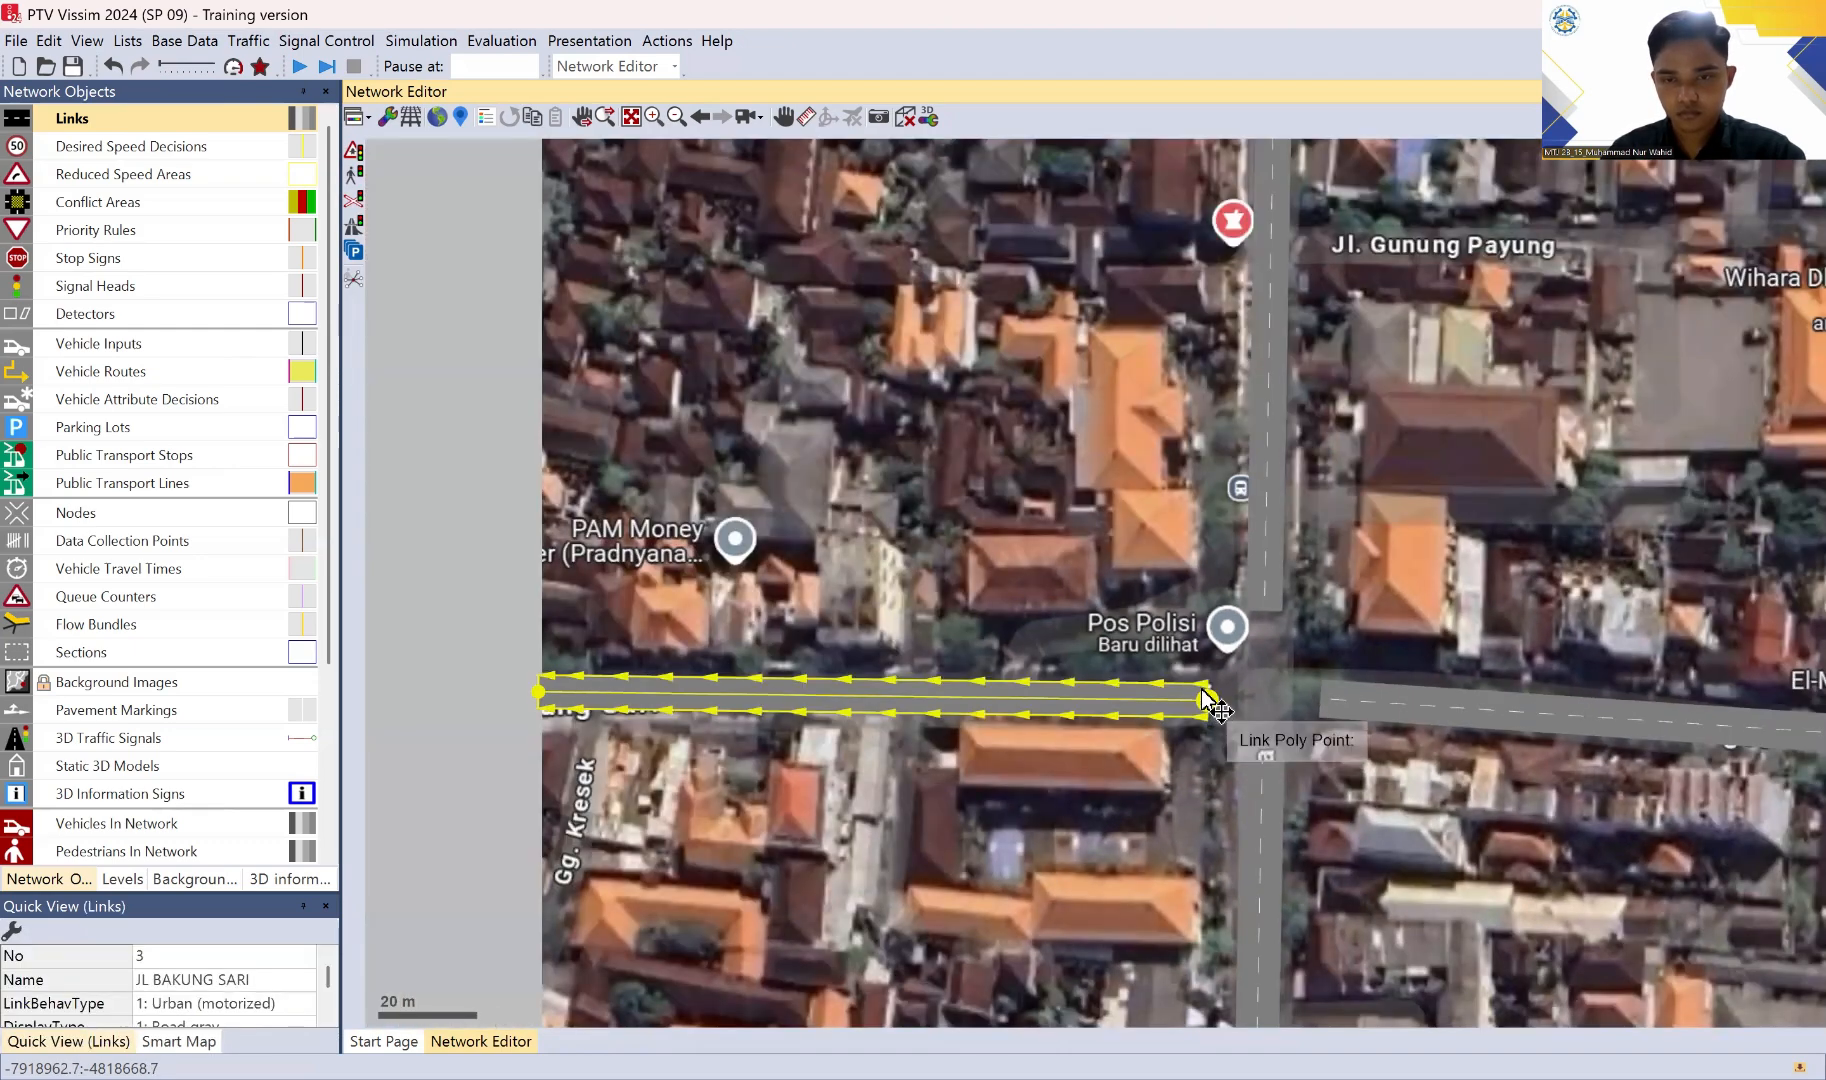
pyautogui.moveTo(1201, 696); pyautogui.dragTo(1205, 692)
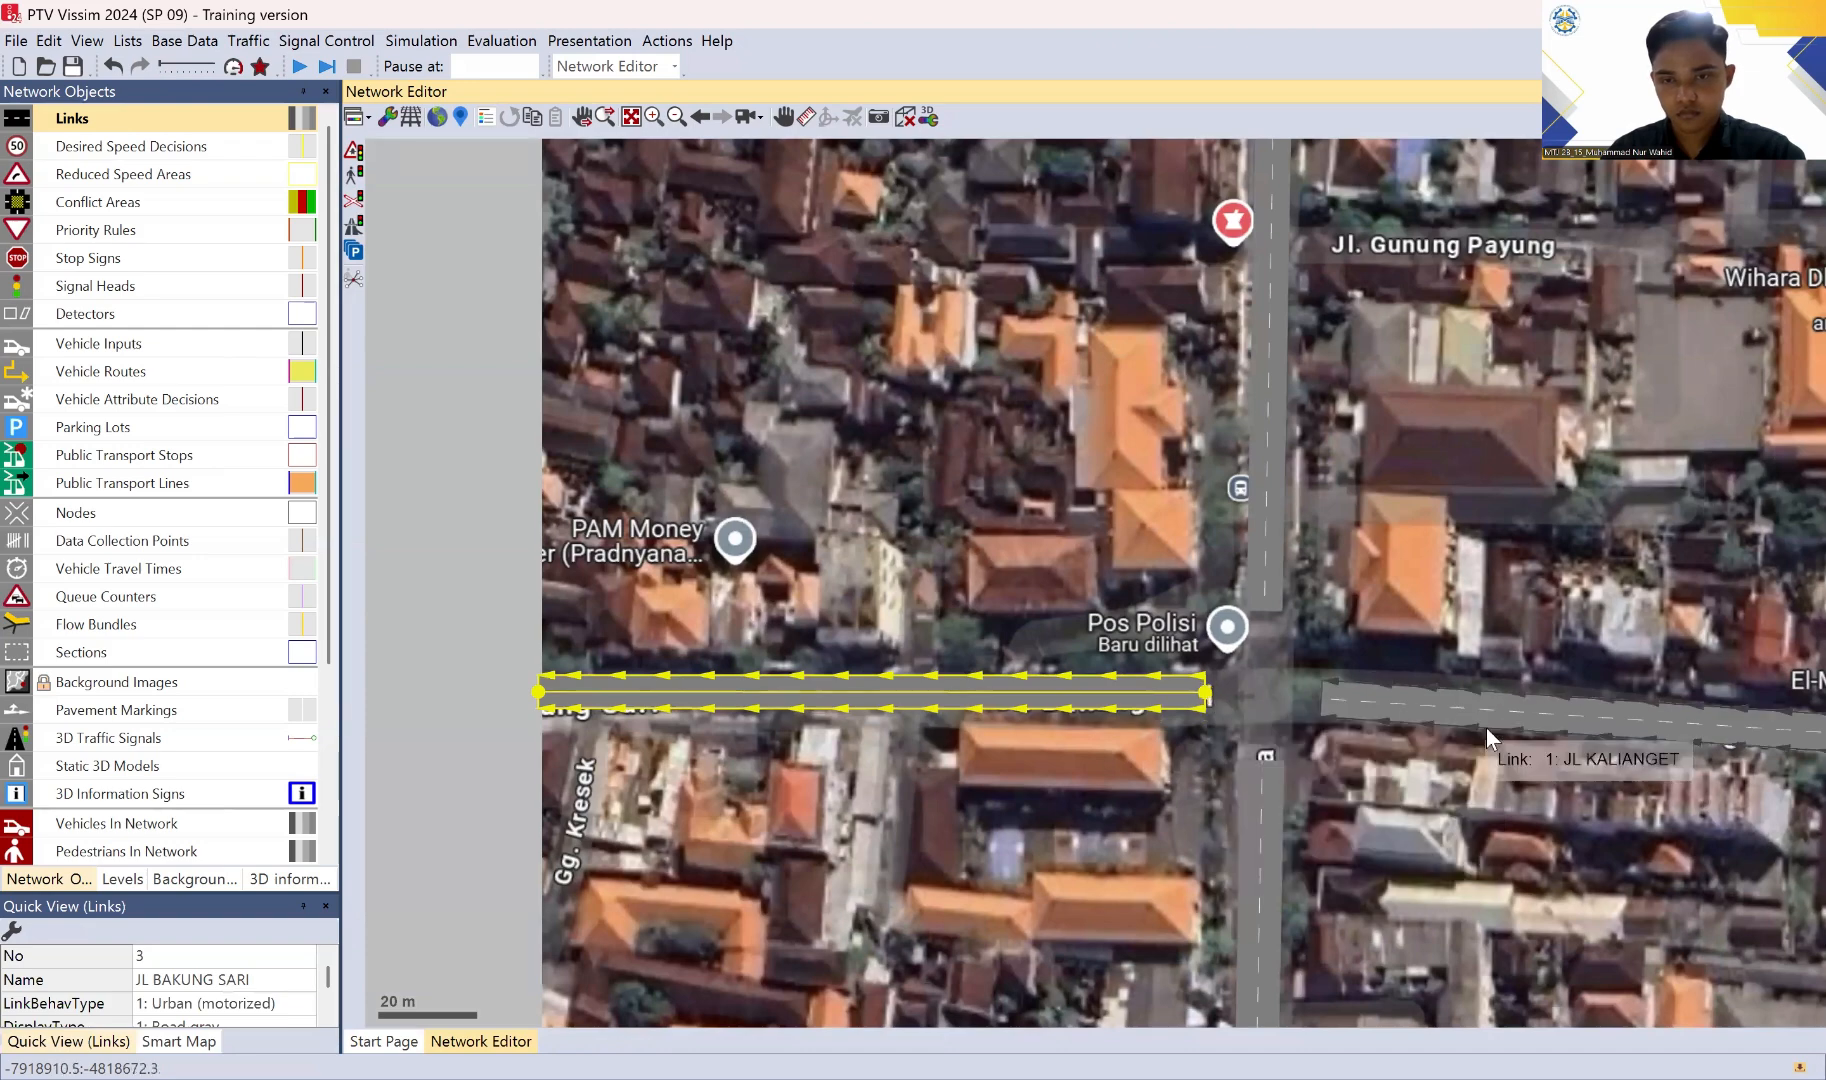
pyautogui.click(1491, 783)
# Step: Add a connector about 28 m long from JL KALIANGET west across the intersection to JL BAKUNG SARI, joining lanes 1 and 2
pyautogui.scroll(-1, 1544, 767)
pyautogui.moveTo(1548, 612); pyautogui.dragTo(1160, 602)
pyautogui.scroll(-1, 1225, 638)
pyautogui.moveTo(1243, 700); pyautogui.dragTo(1295, 597)
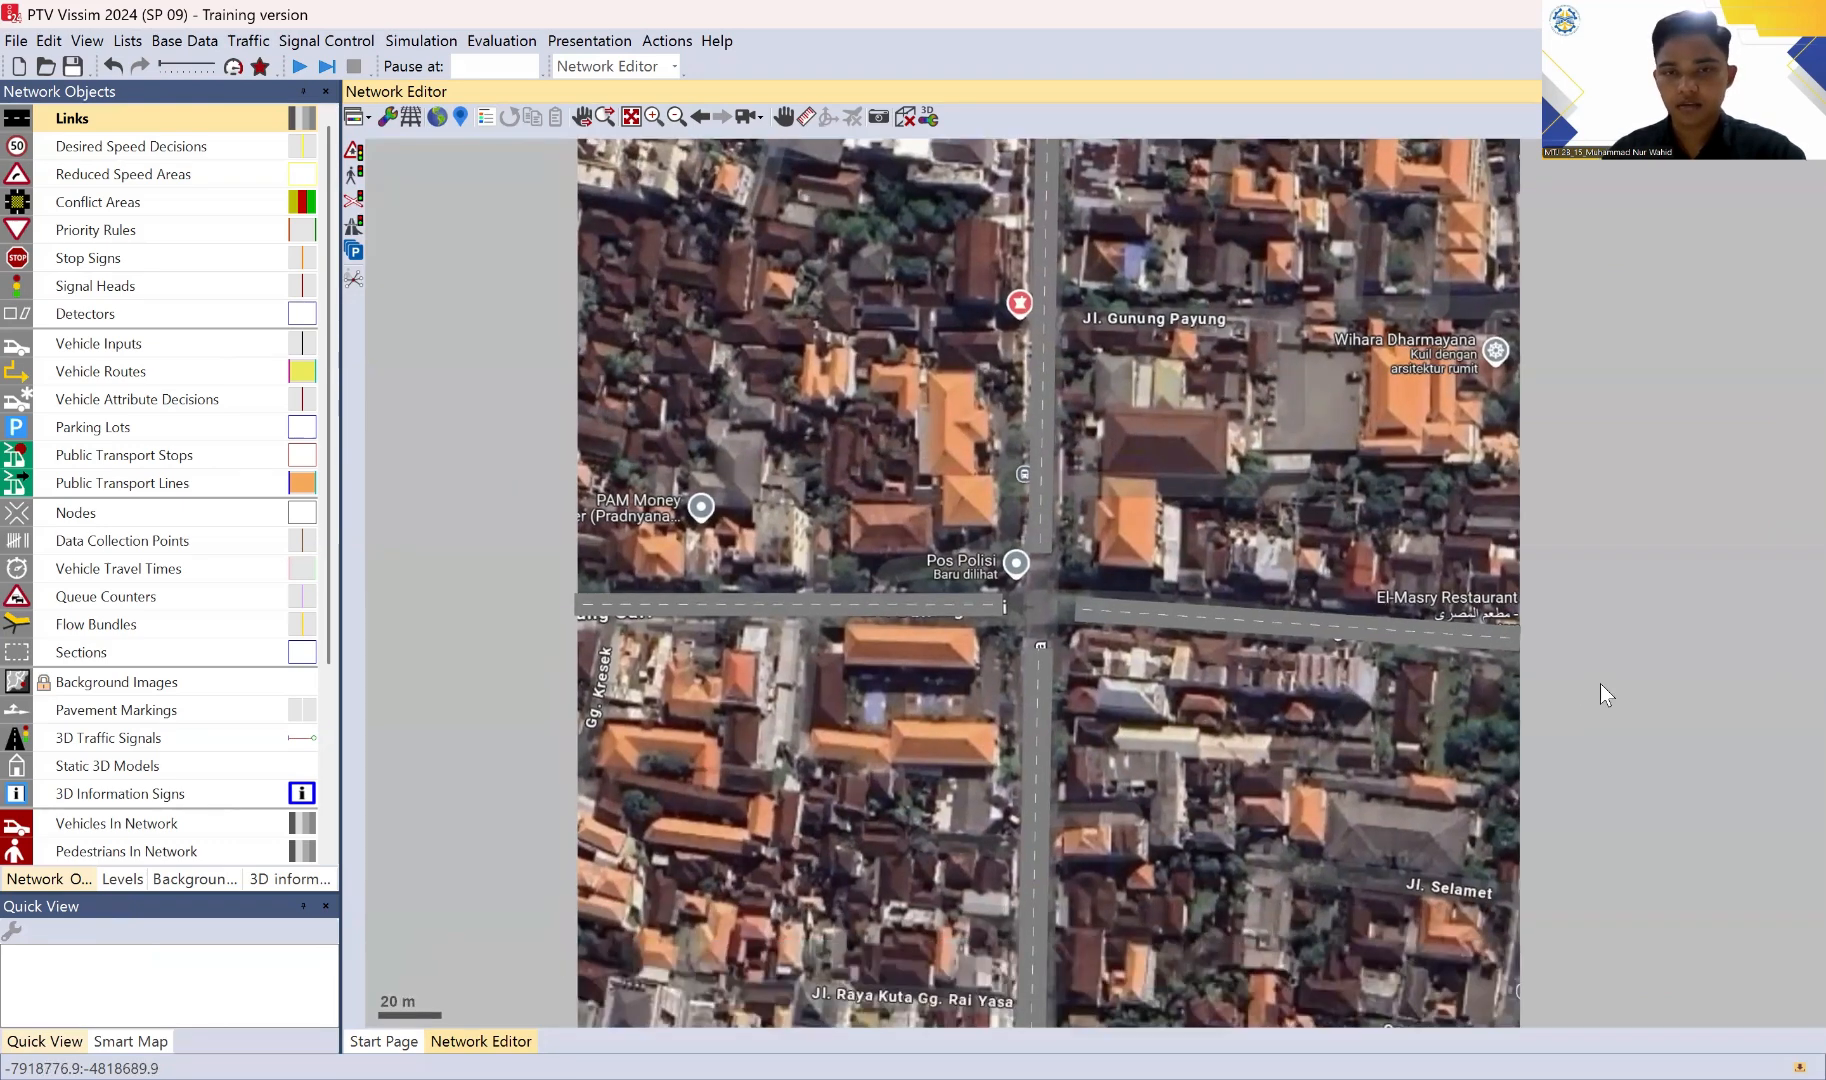
pyautogui.scroll(-1, 1441, 633)
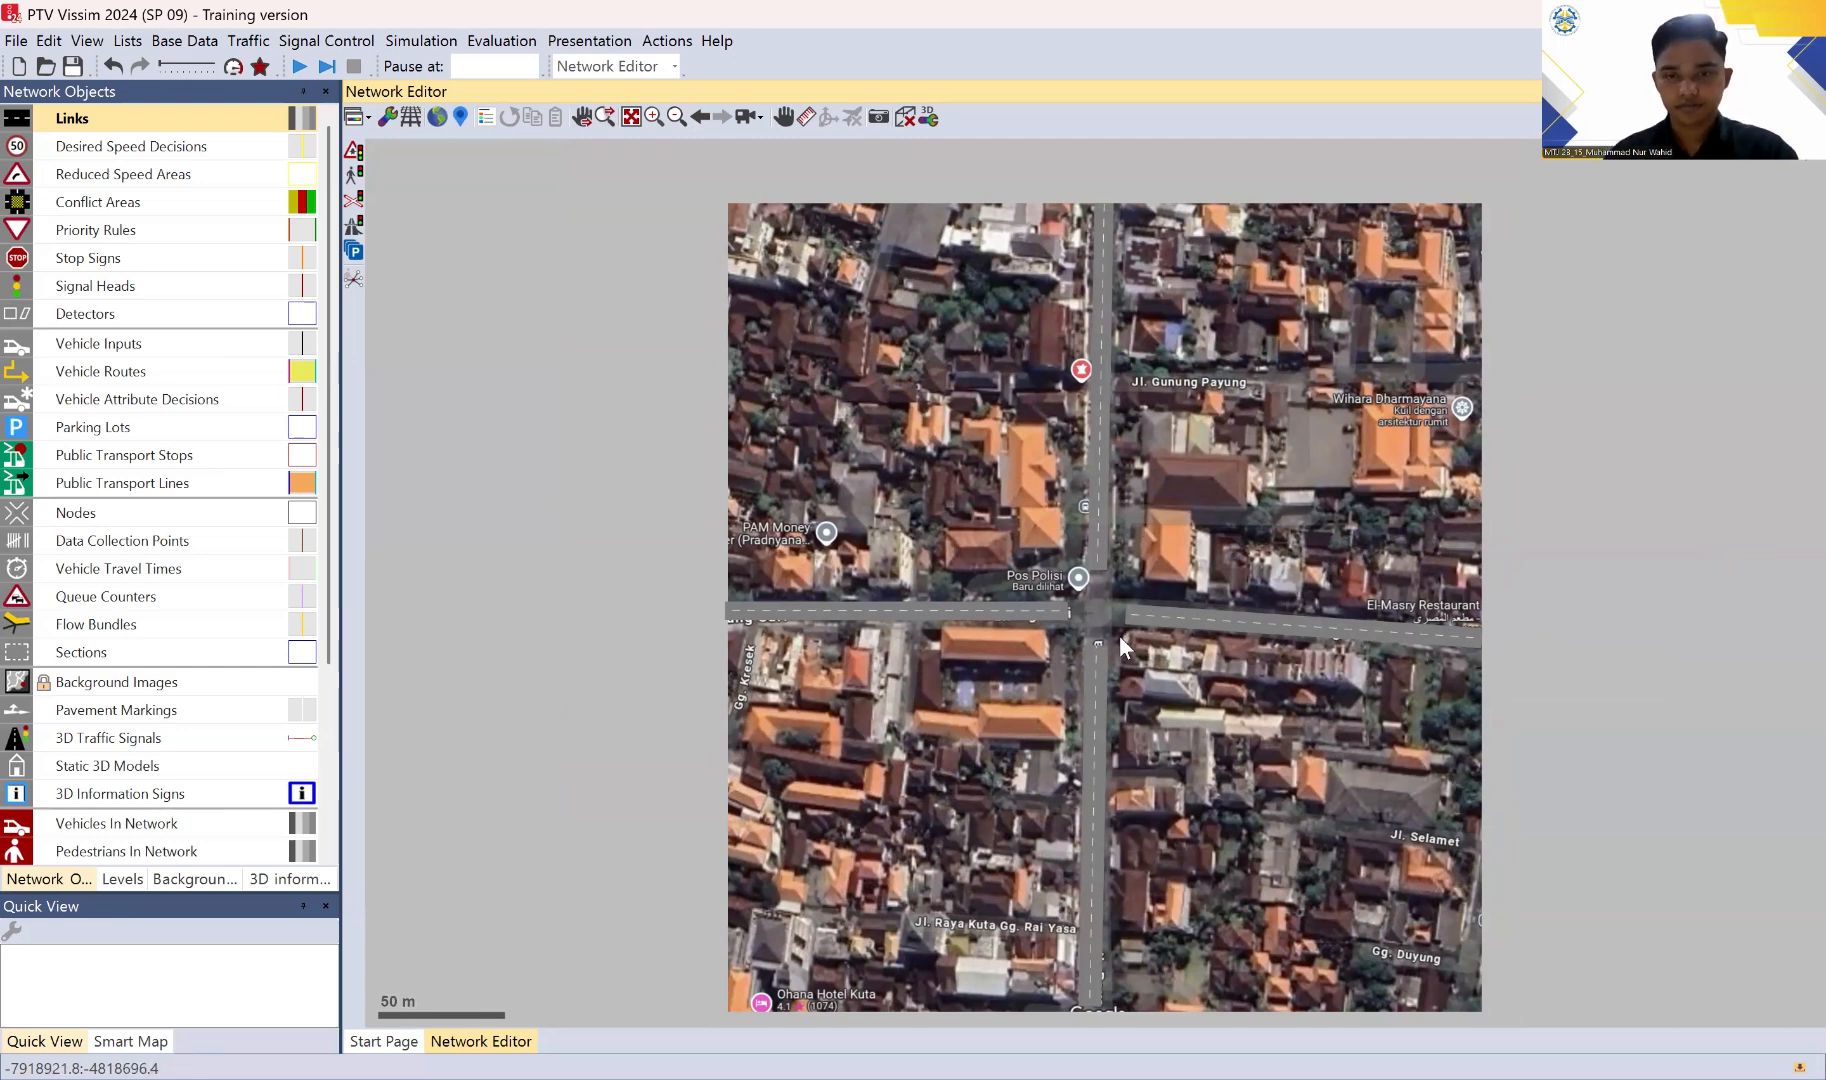
pyautogui.scroll(1, 1114, 633)
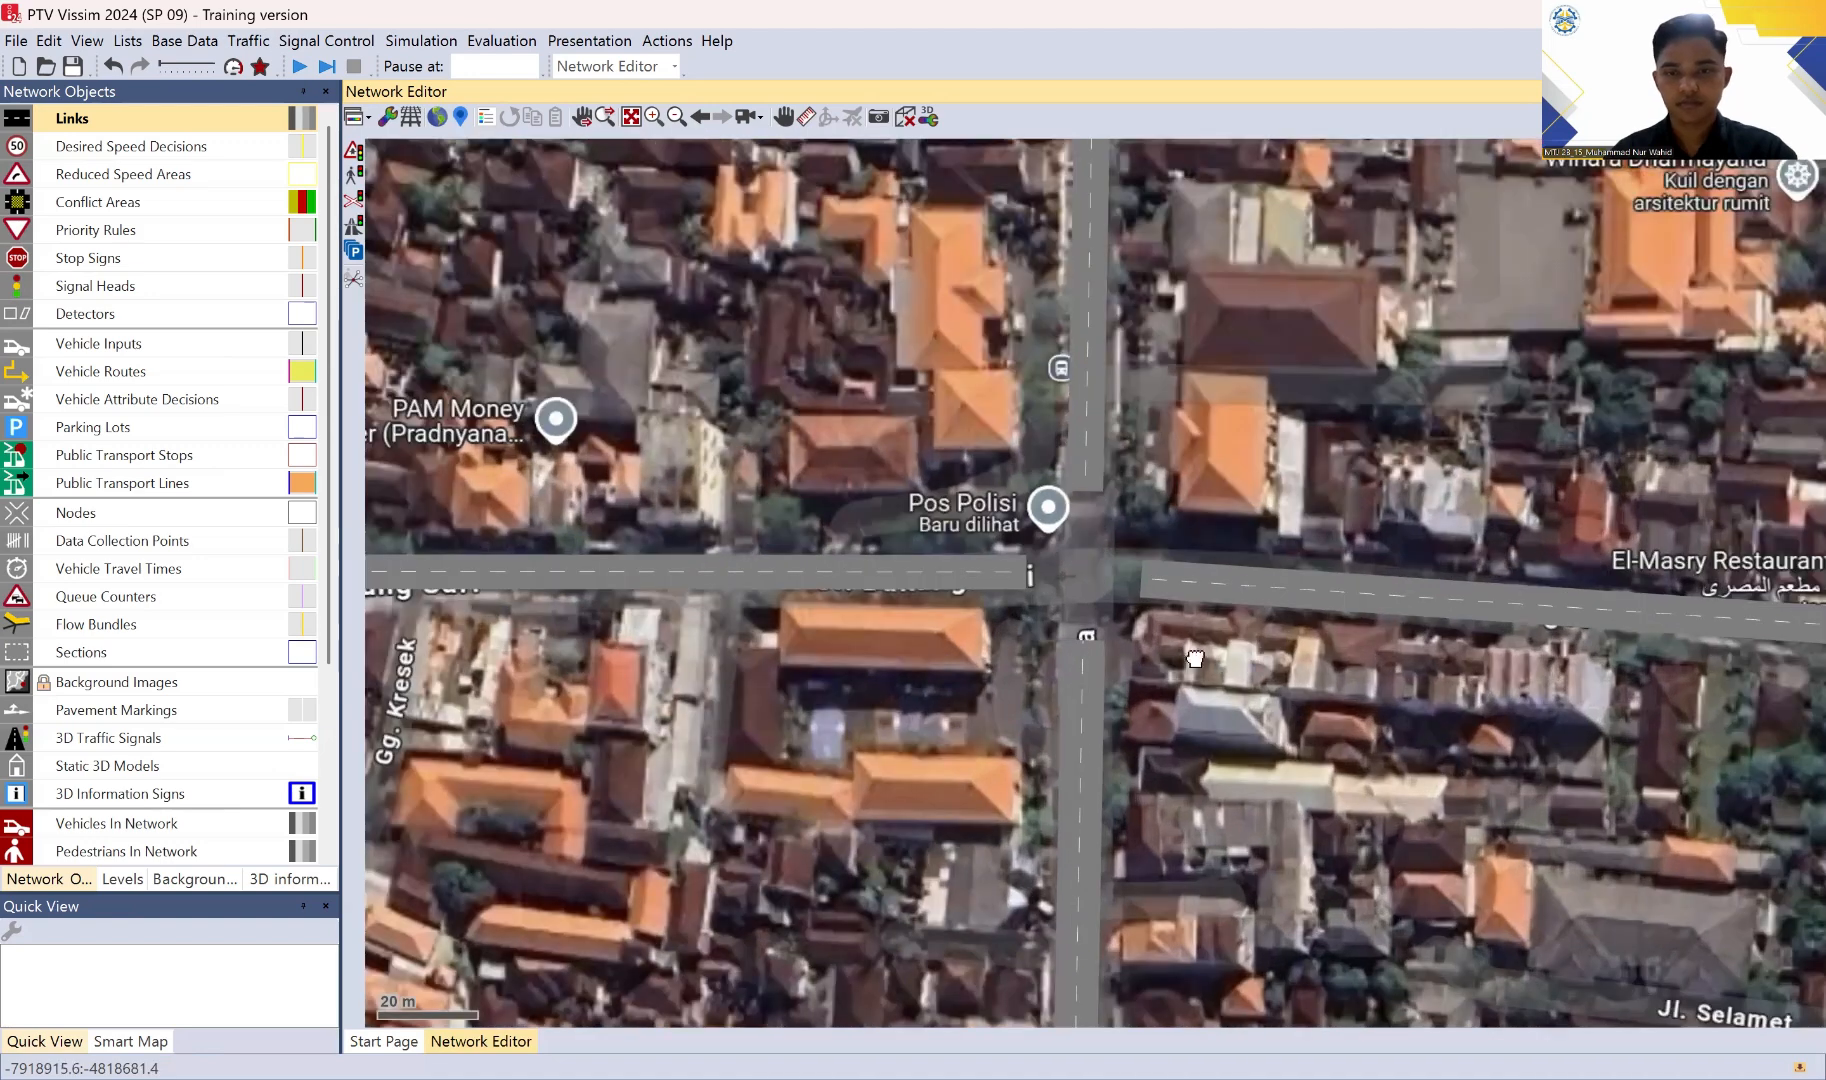
pyautogui.click(1143, 582)
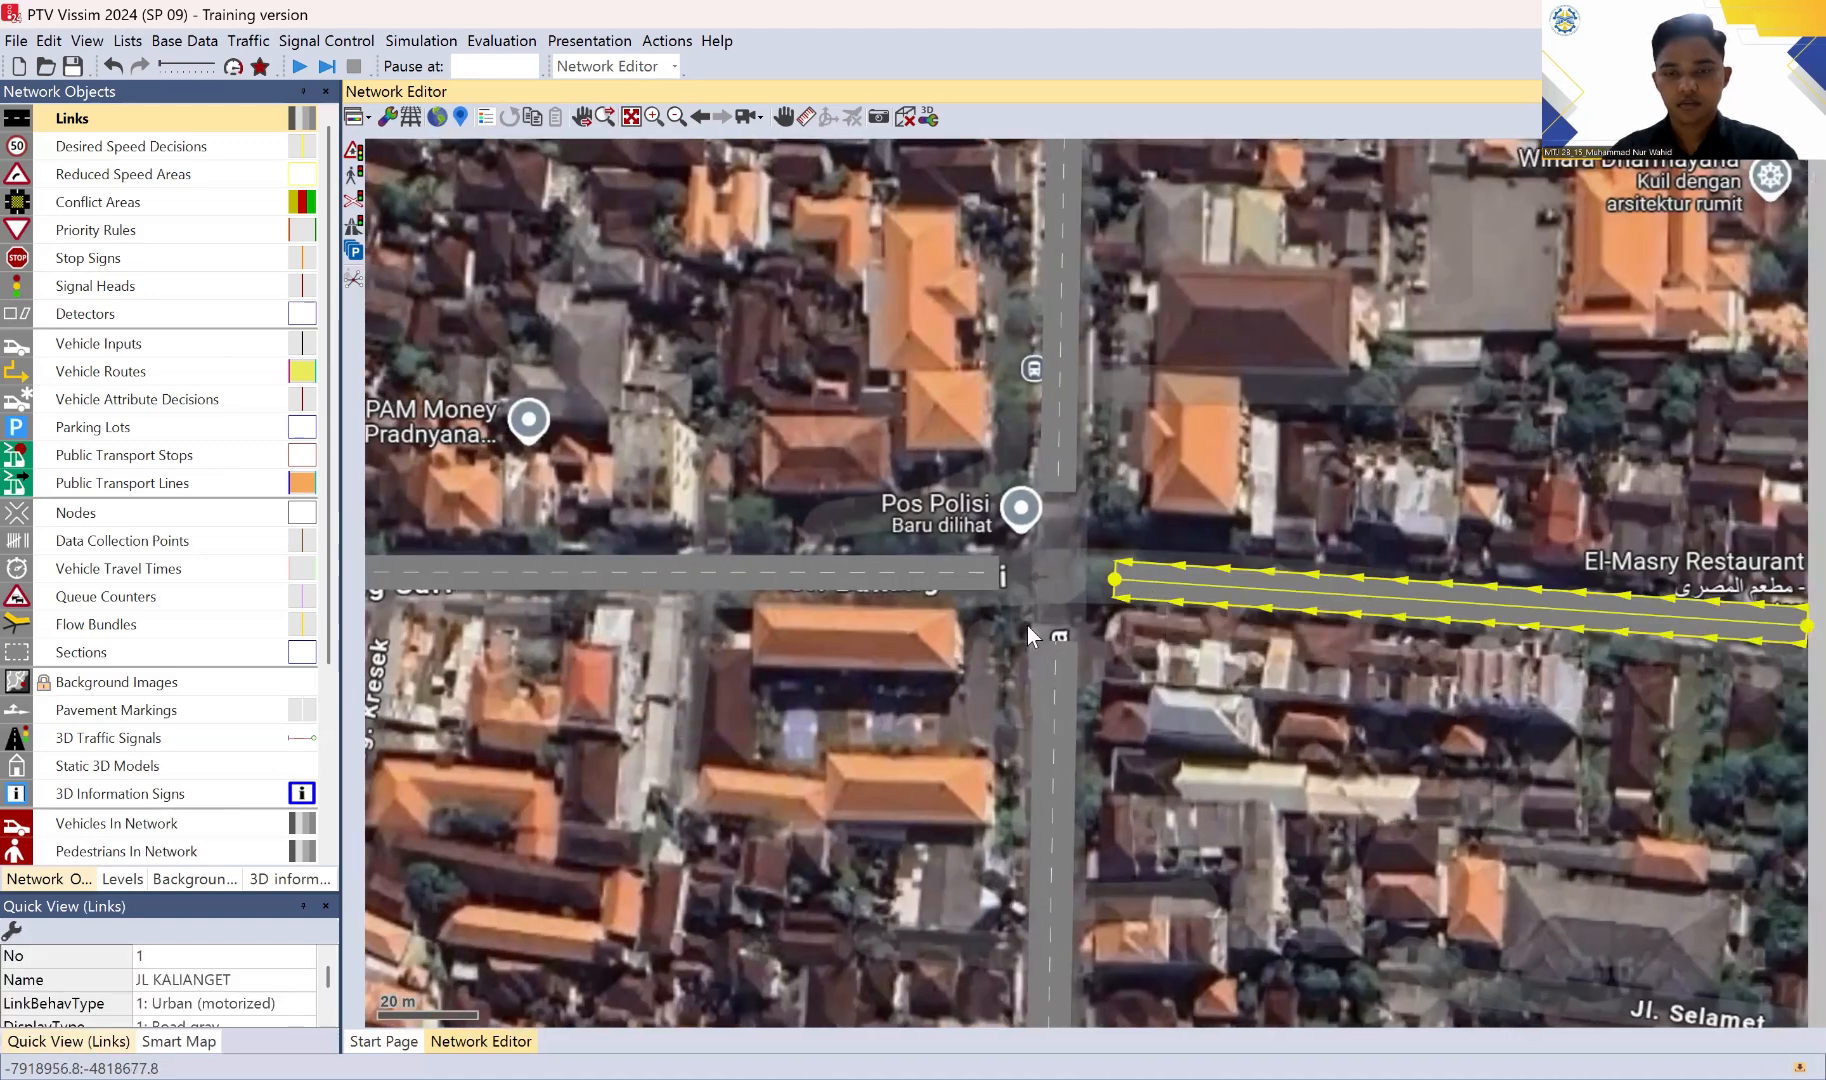
pyautogui.click(1045, 658)
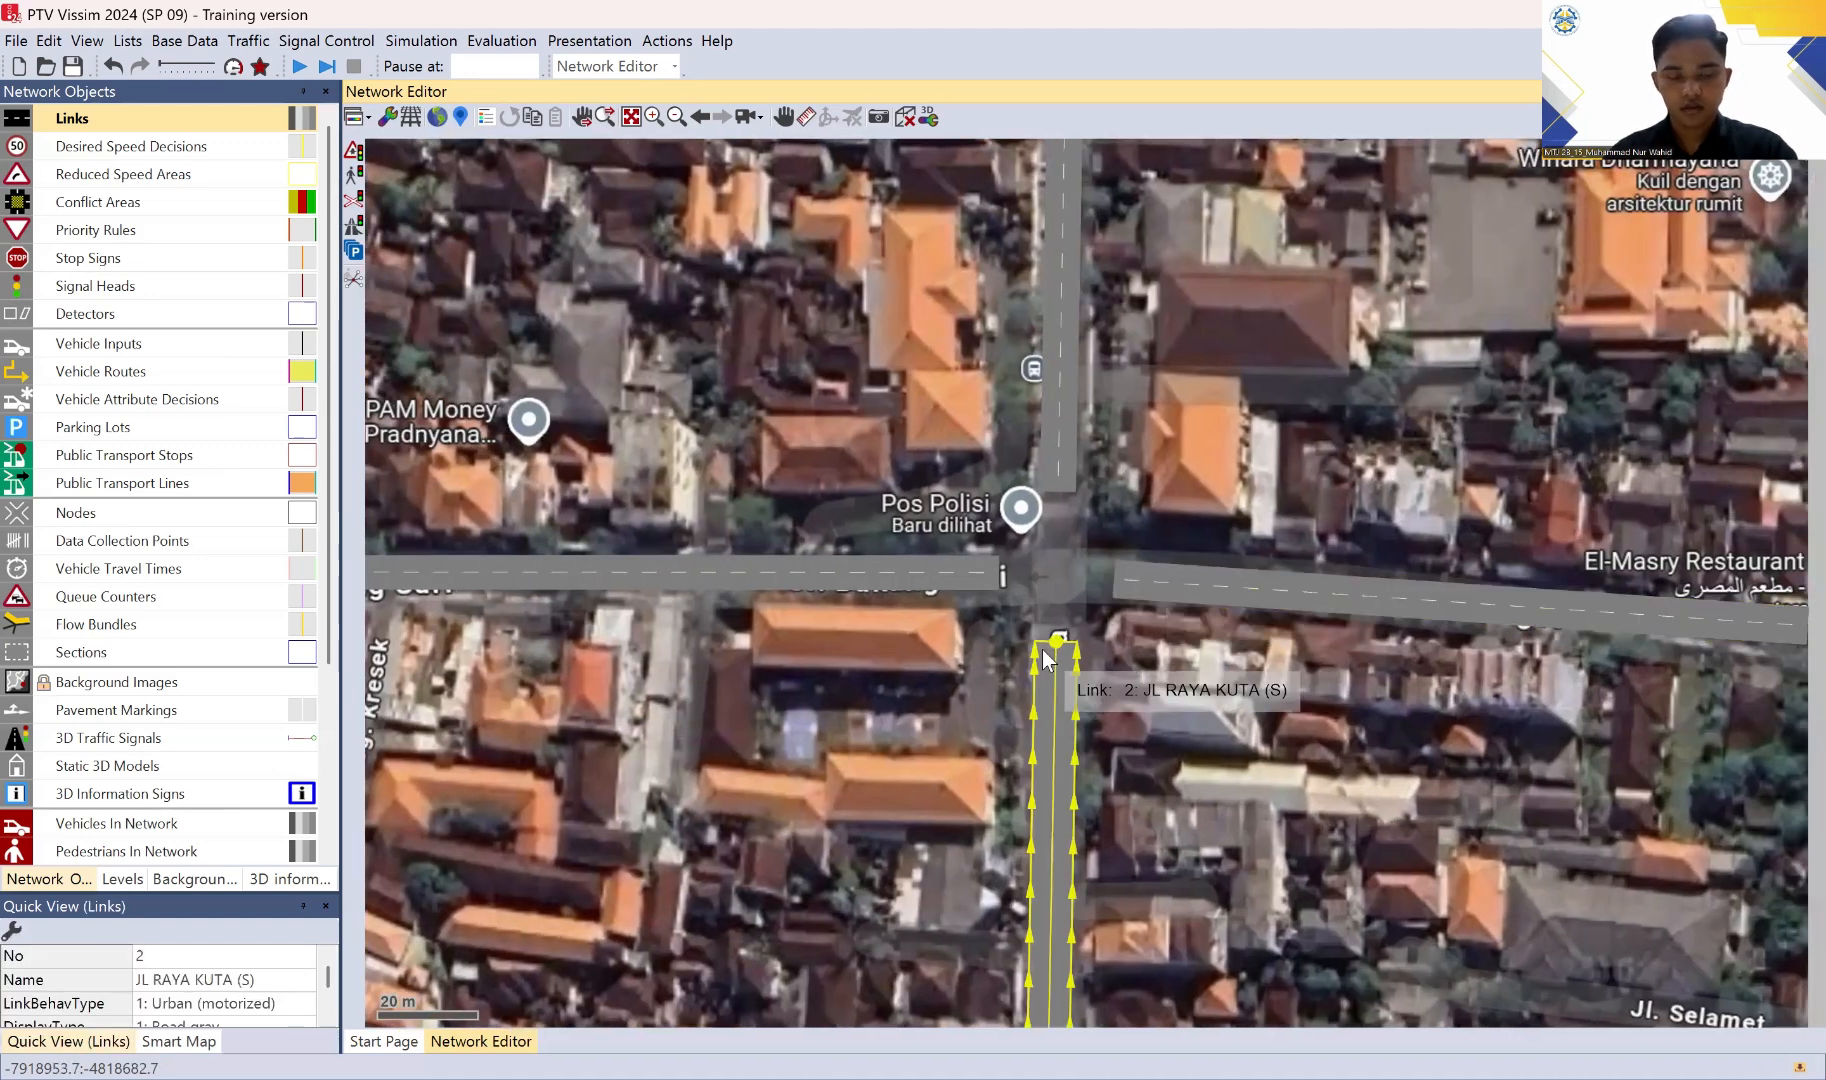
pyautogui.click(1136, 587)
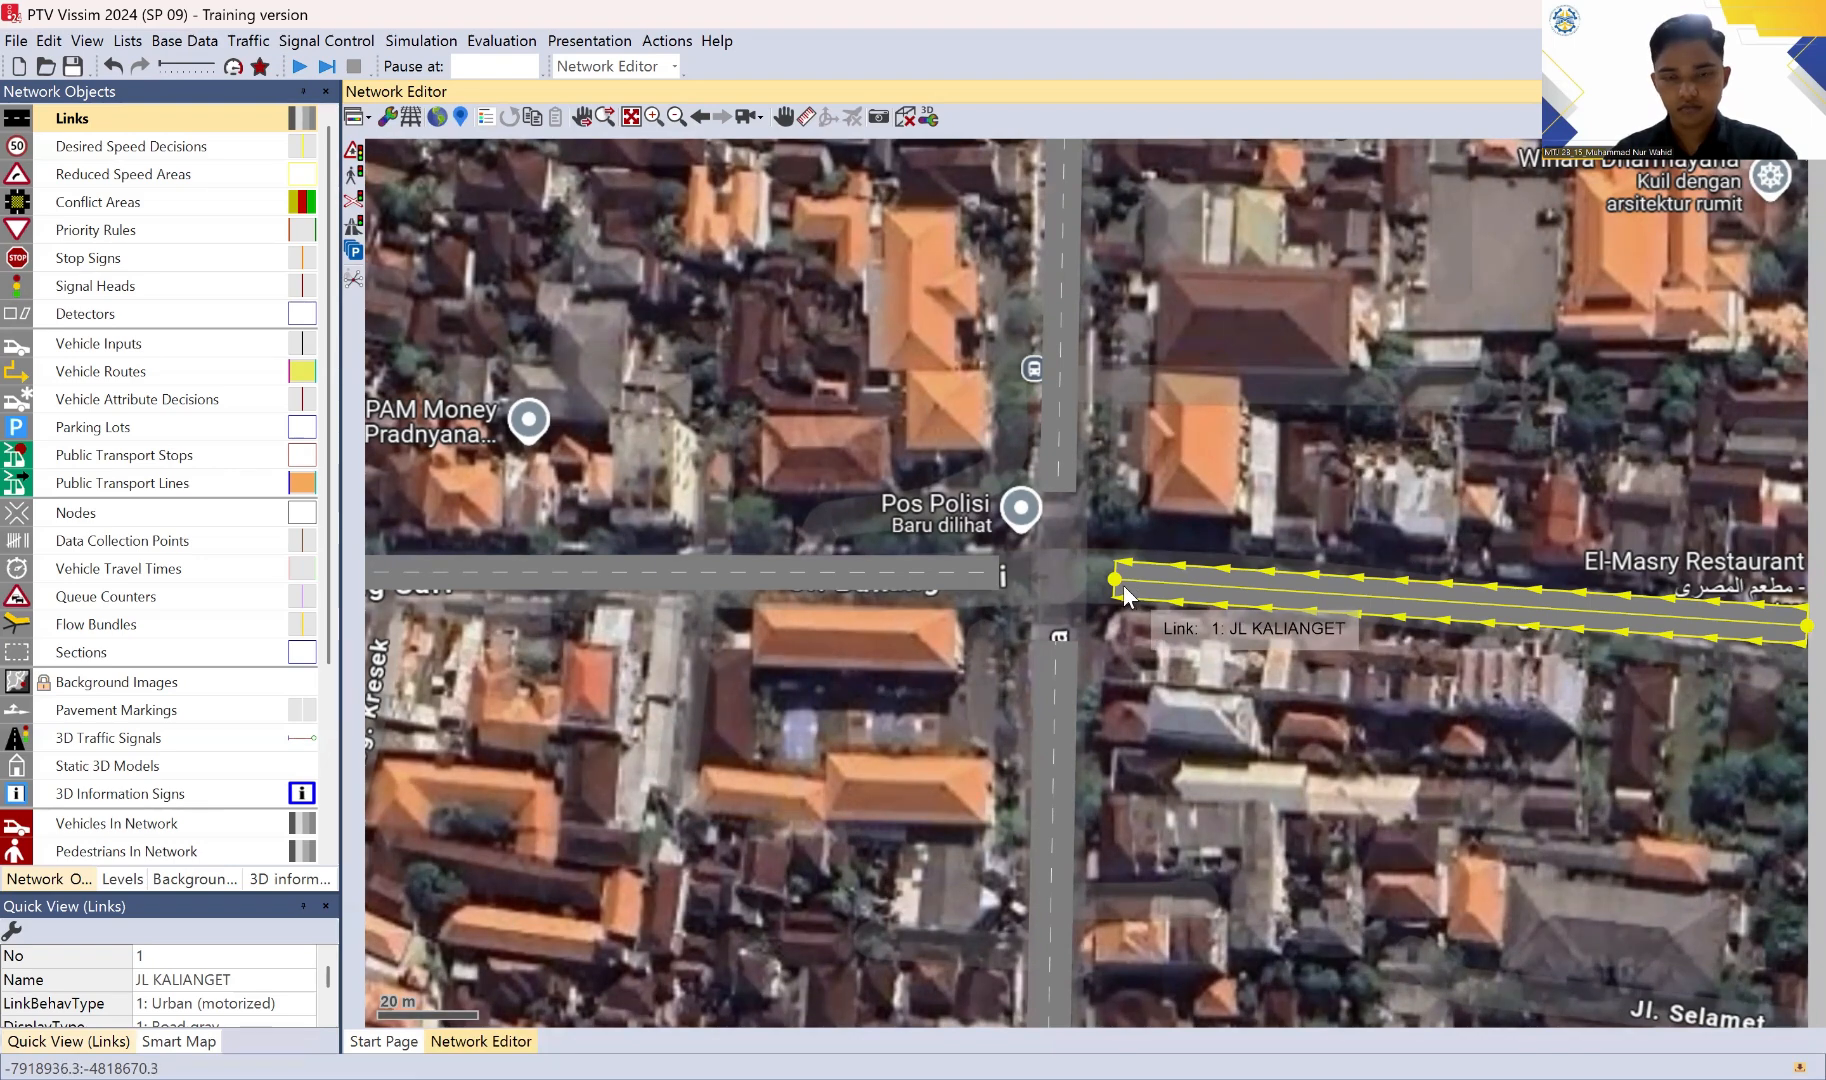
pyautogui.moveTo(1123, 588); pyautogui.dragTo(983, 584)
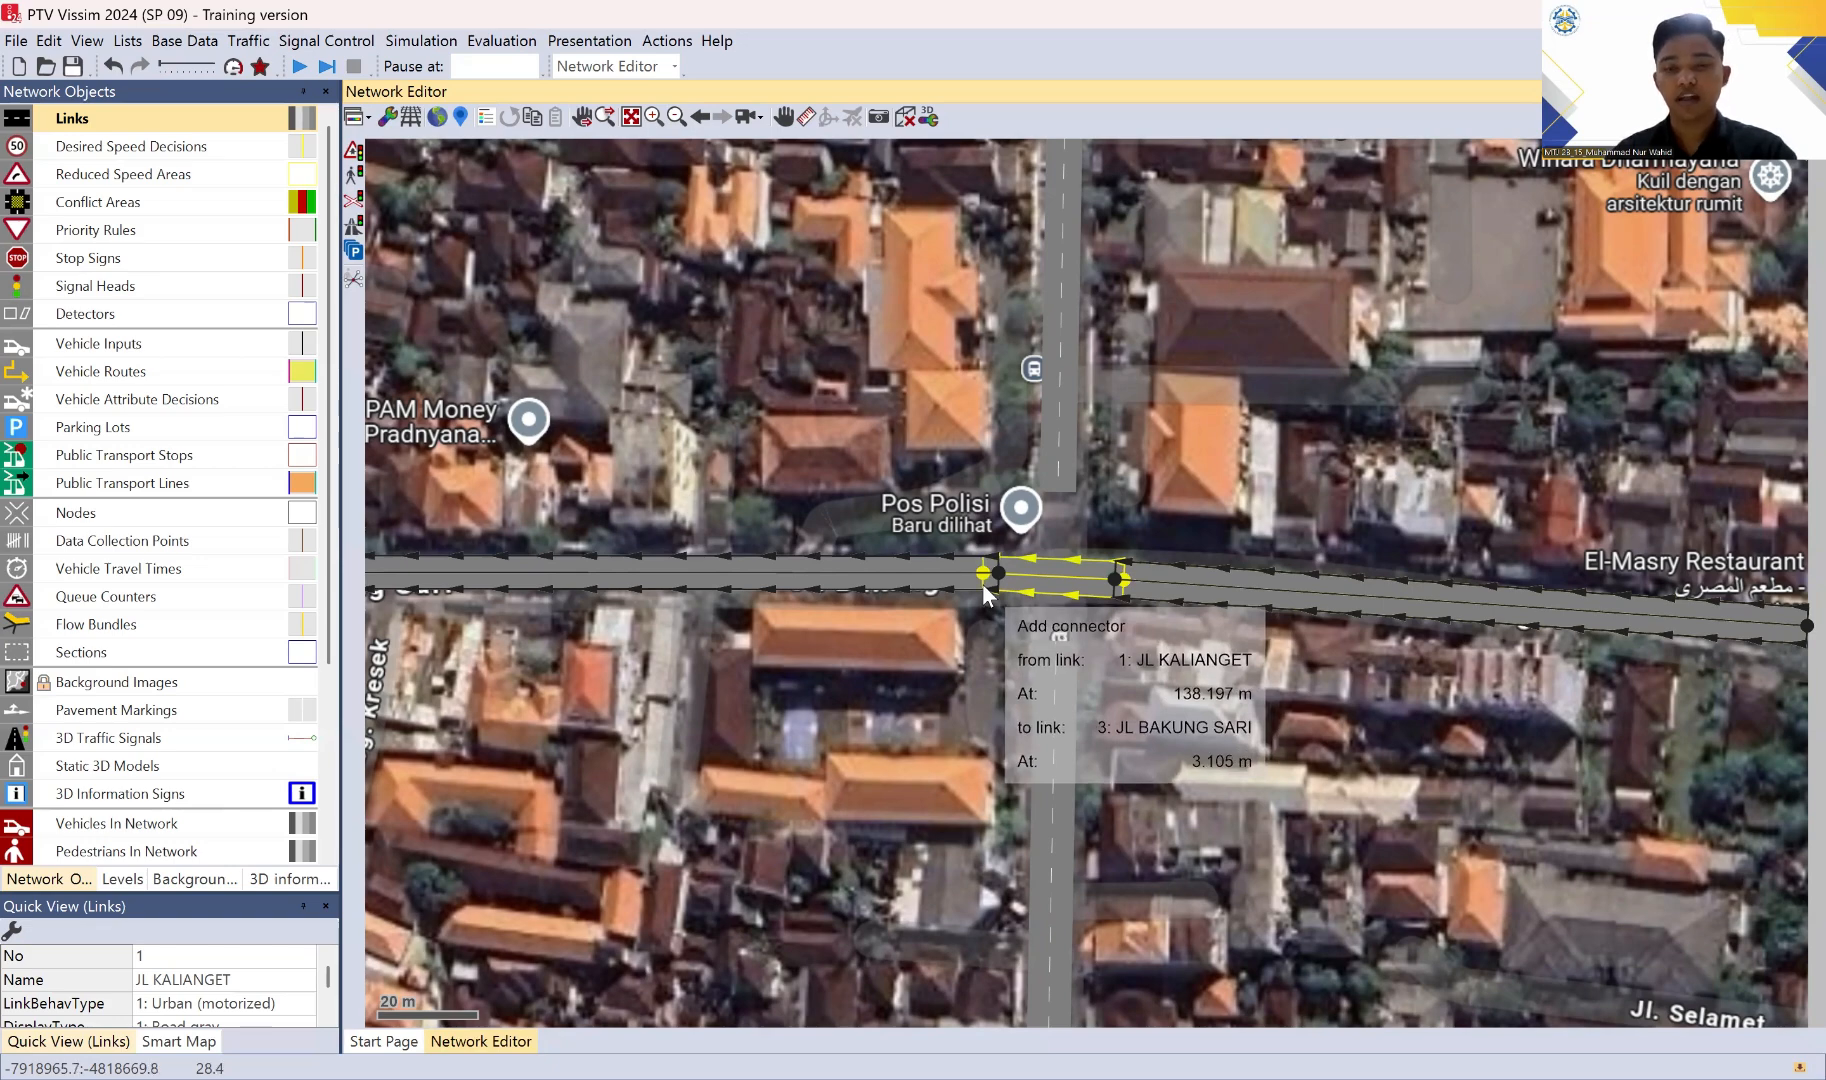
pyautogui.moveTo(984, 590); pyautogui.dragTo(986, 593)
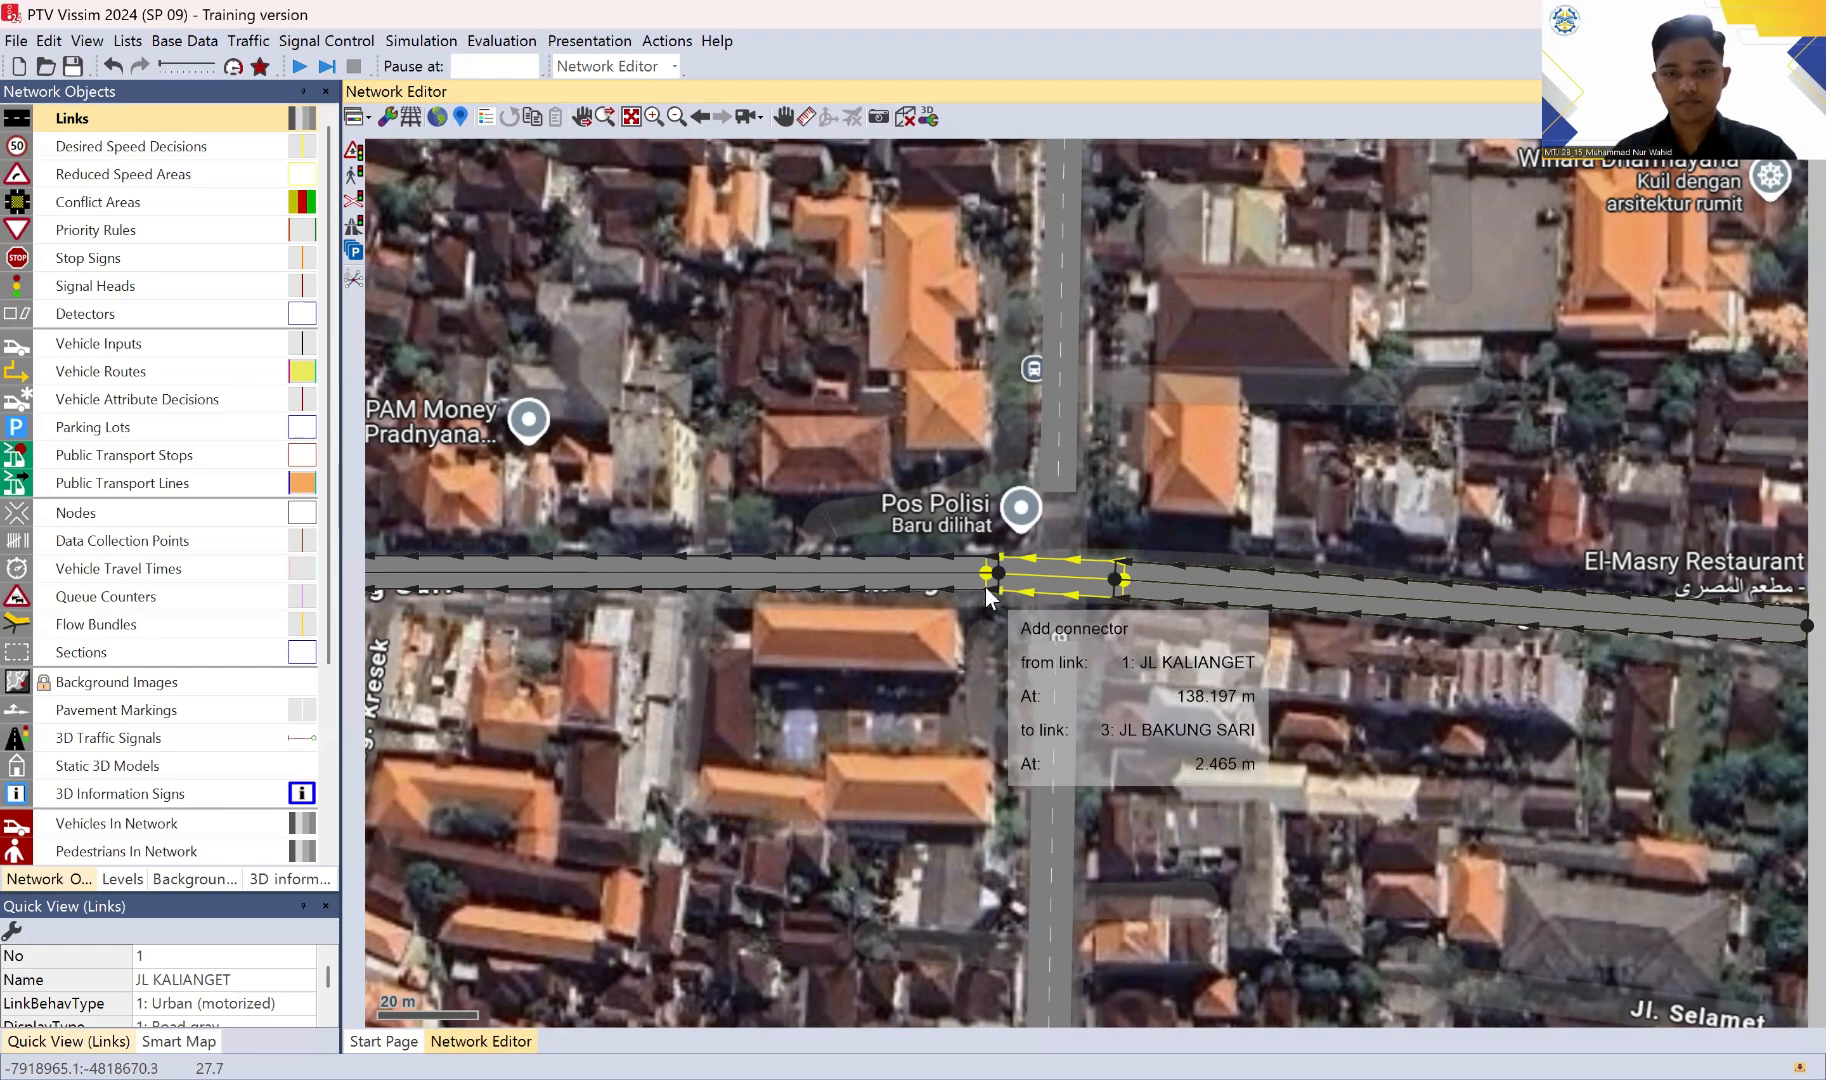
pyautogui.moveTo(979, 586); pyautogui.dragTo(979, 586)
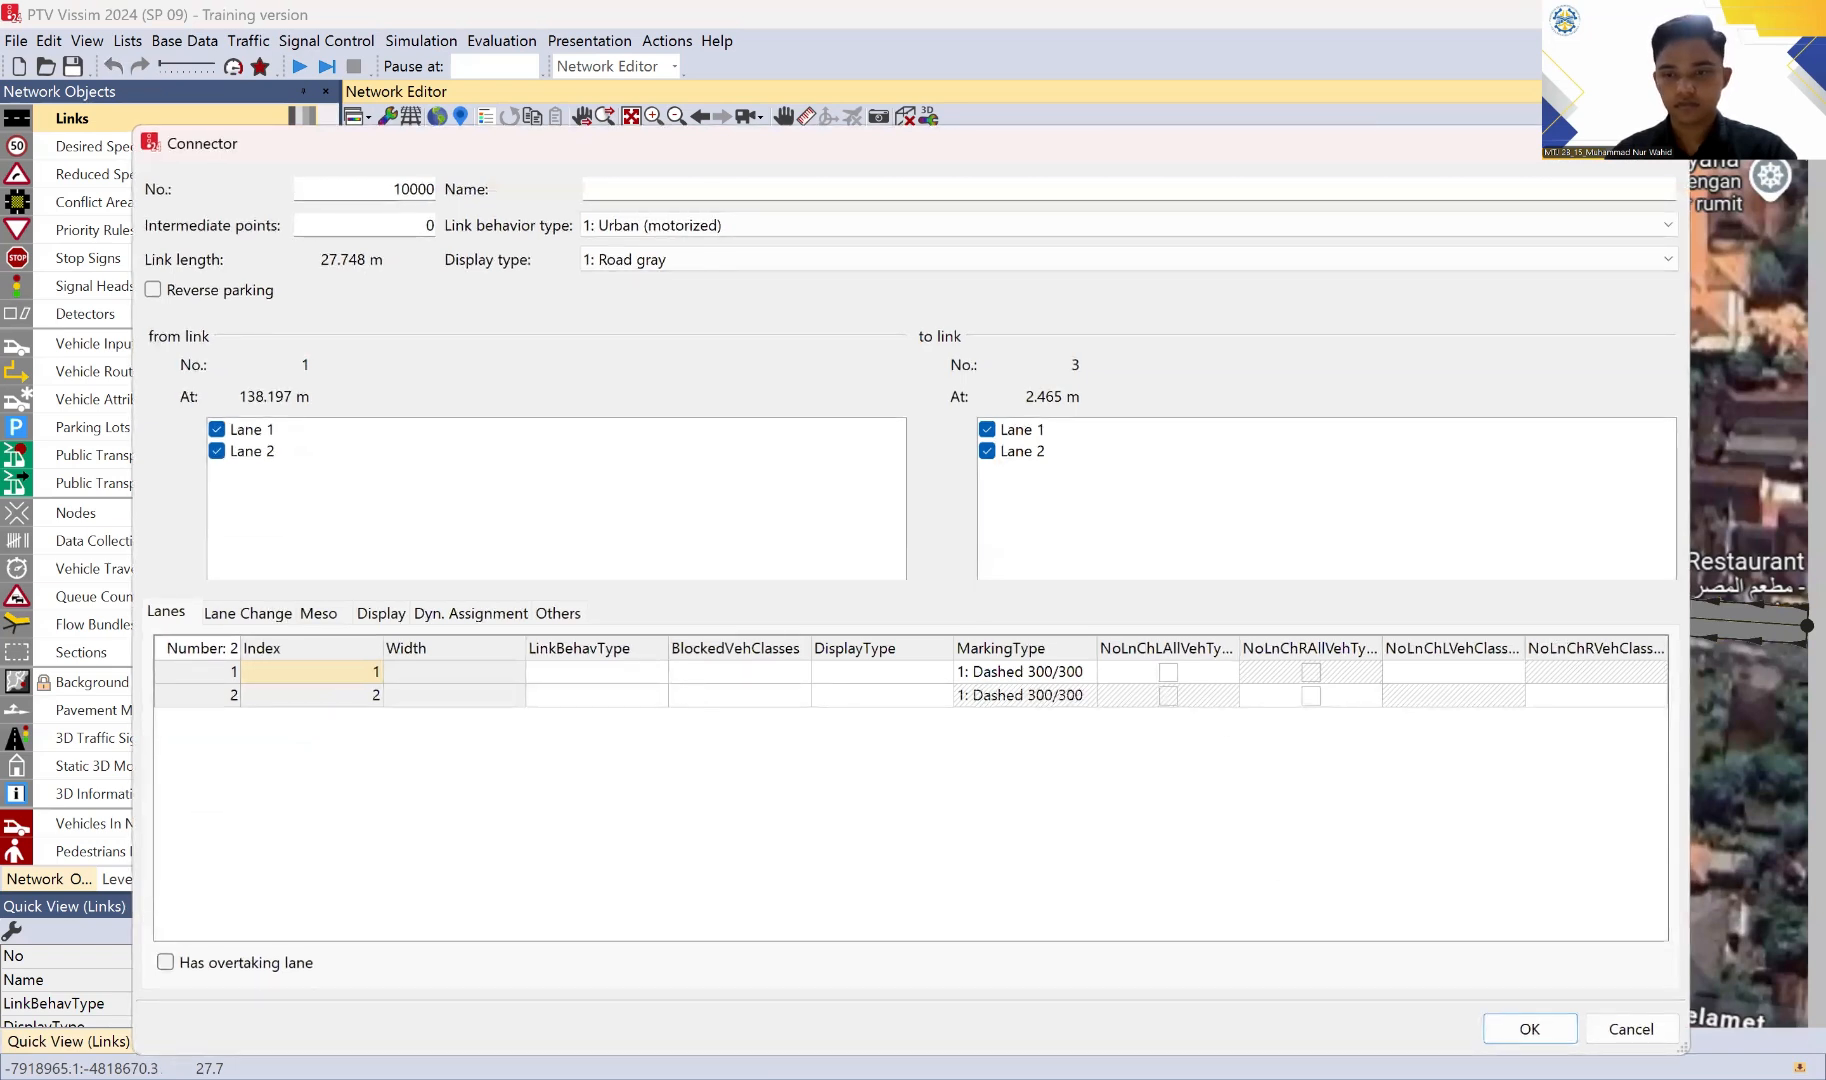
pyautogui.click(1530, 1029)
# Step: Add a connector about 36 m long from JL RAYA KUTA (S) north to JL RAYA KUTA (U), joining lanes 1 and 2
pyautogui.click(1053, 653)
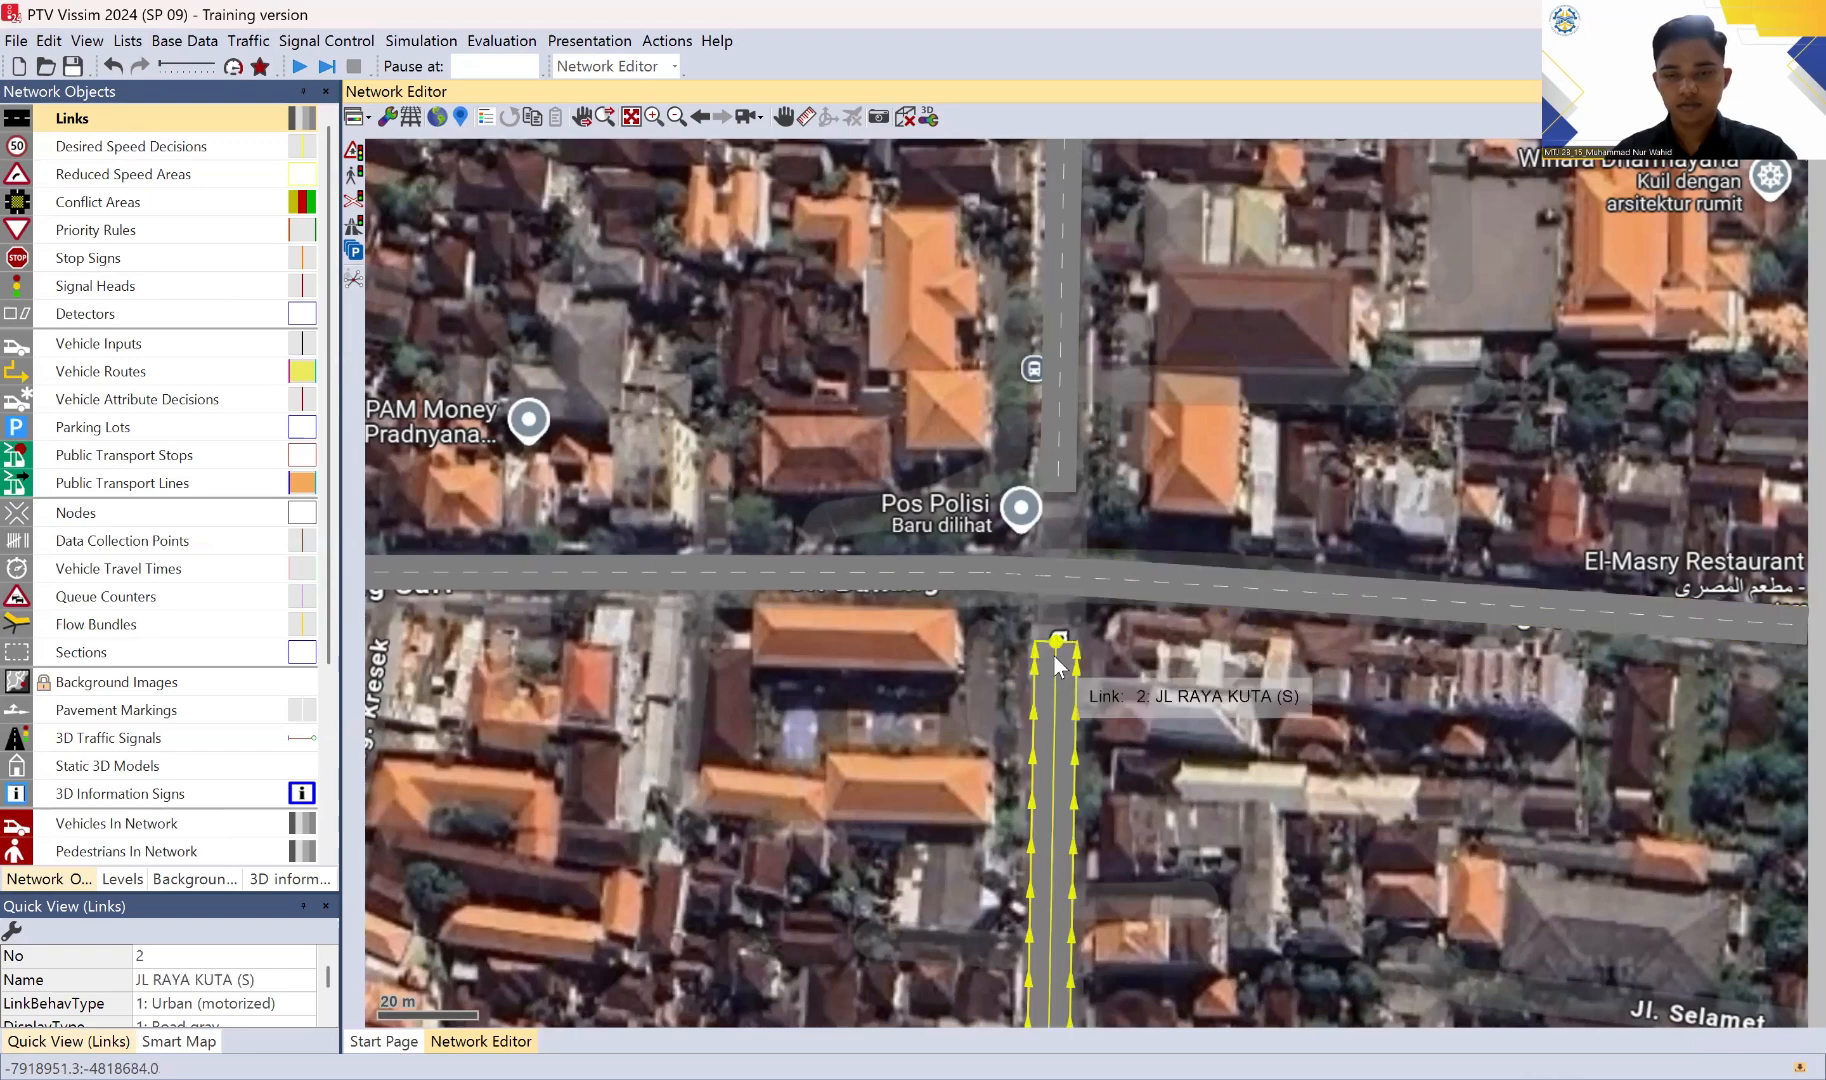
pyautogui.moveTo(1048, 657); pyautogui.dragTo(1048, 470)
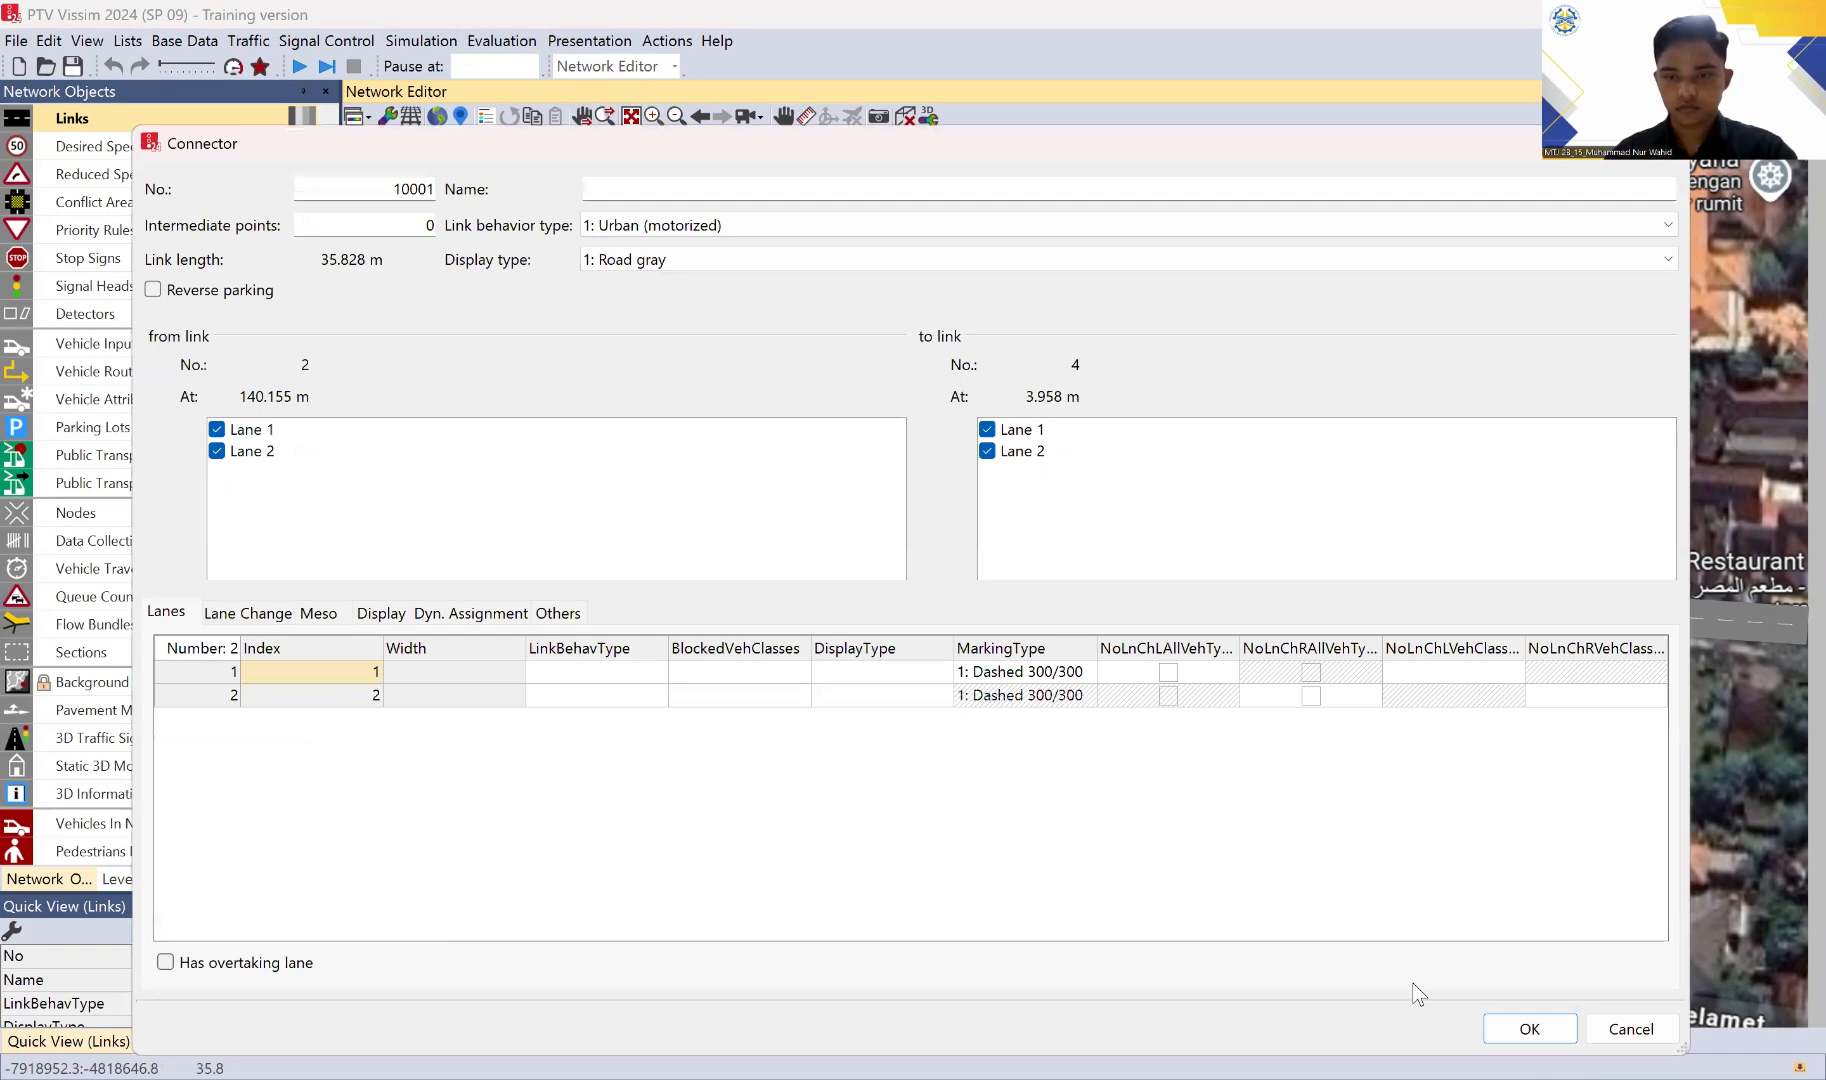
pyautogui.click(1530, 1029)
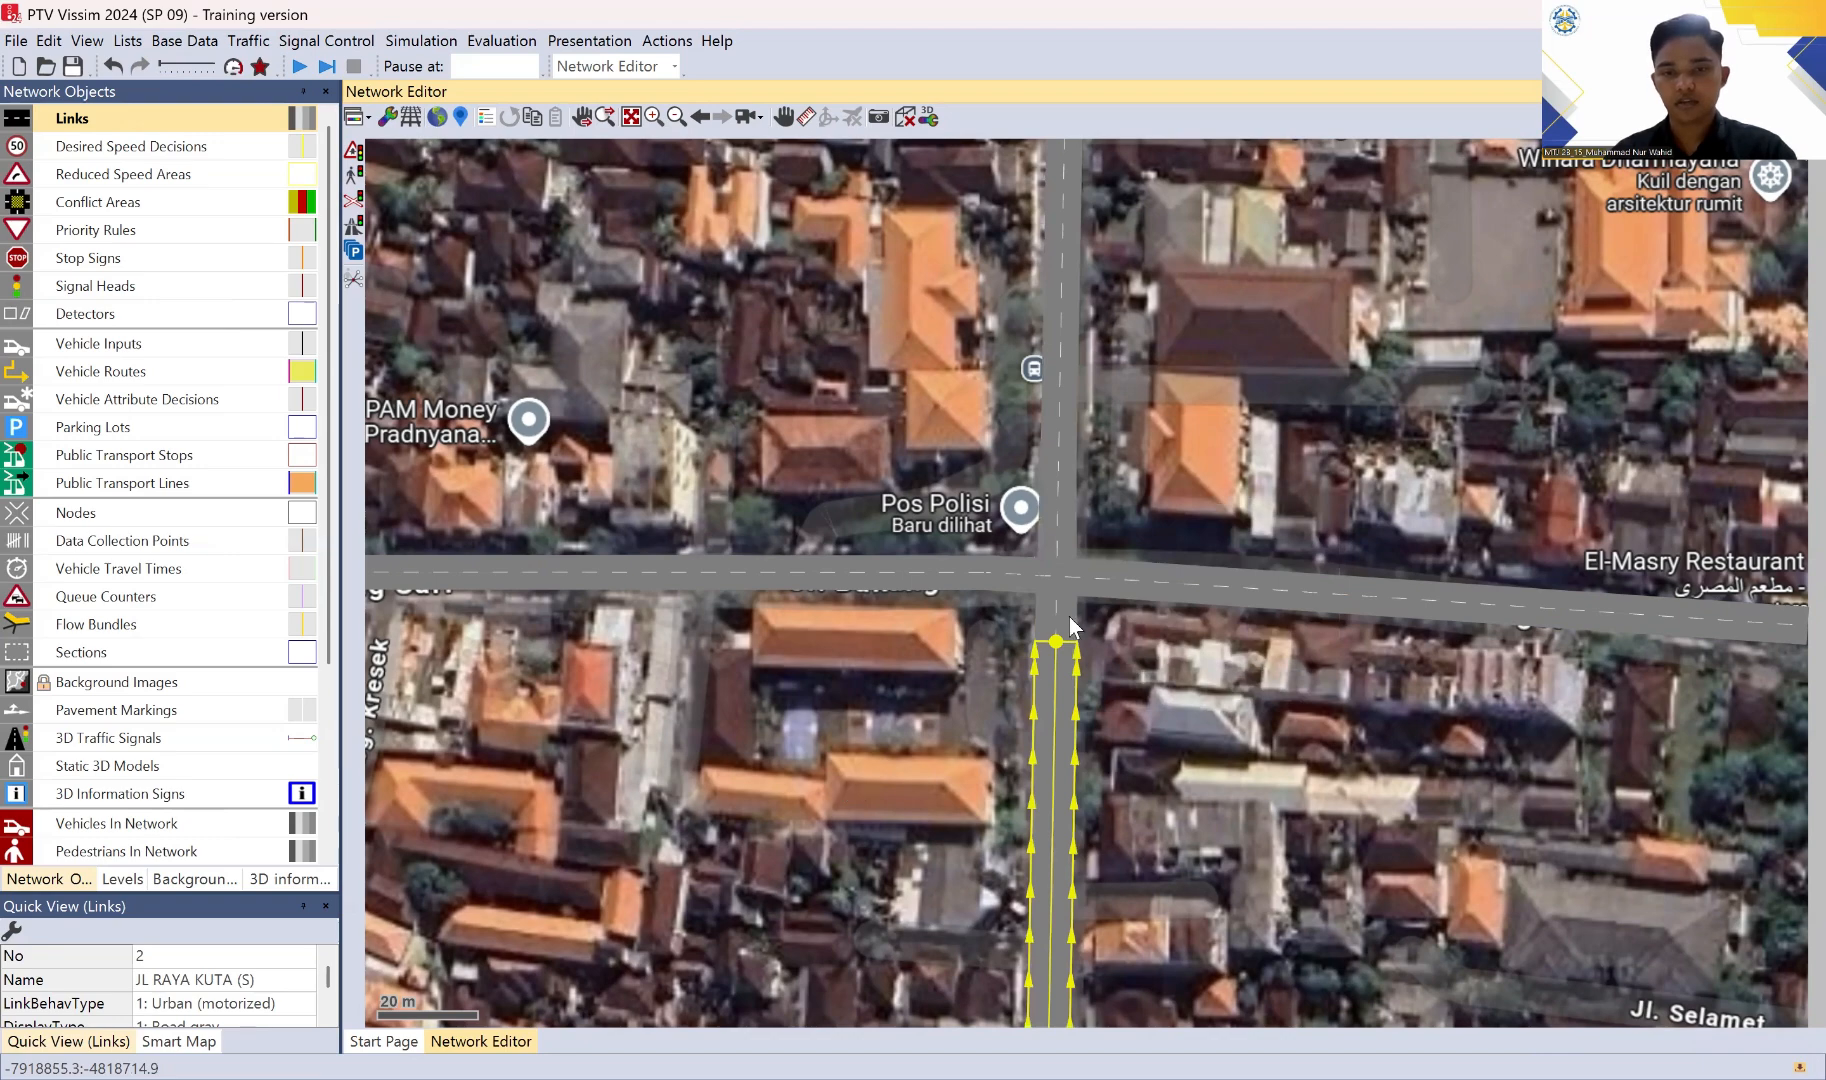
# Step: Add a turning connector about 24 m long from JL KALIANGET to JL RAYA KUTA (U), joining lanes 1 and 2
pyautogui.click(1056, 578)
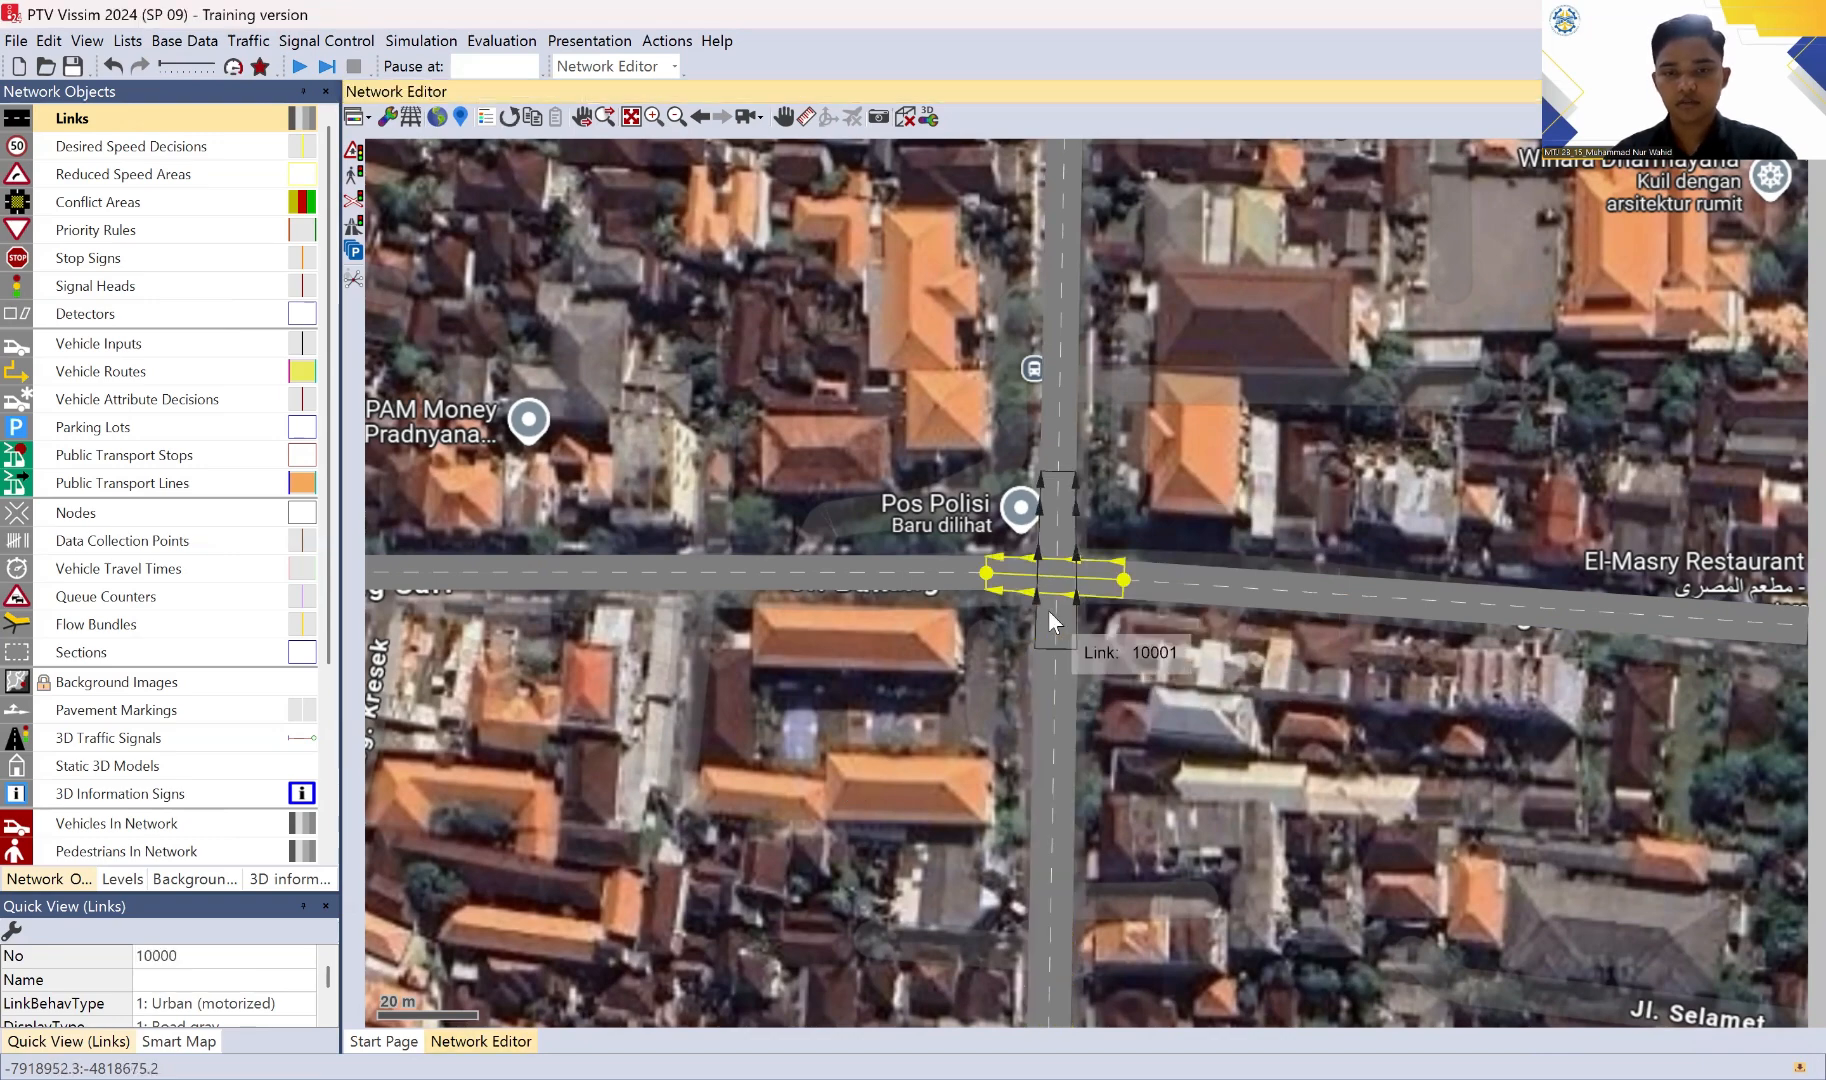
pyautogui.click(1049, 611)
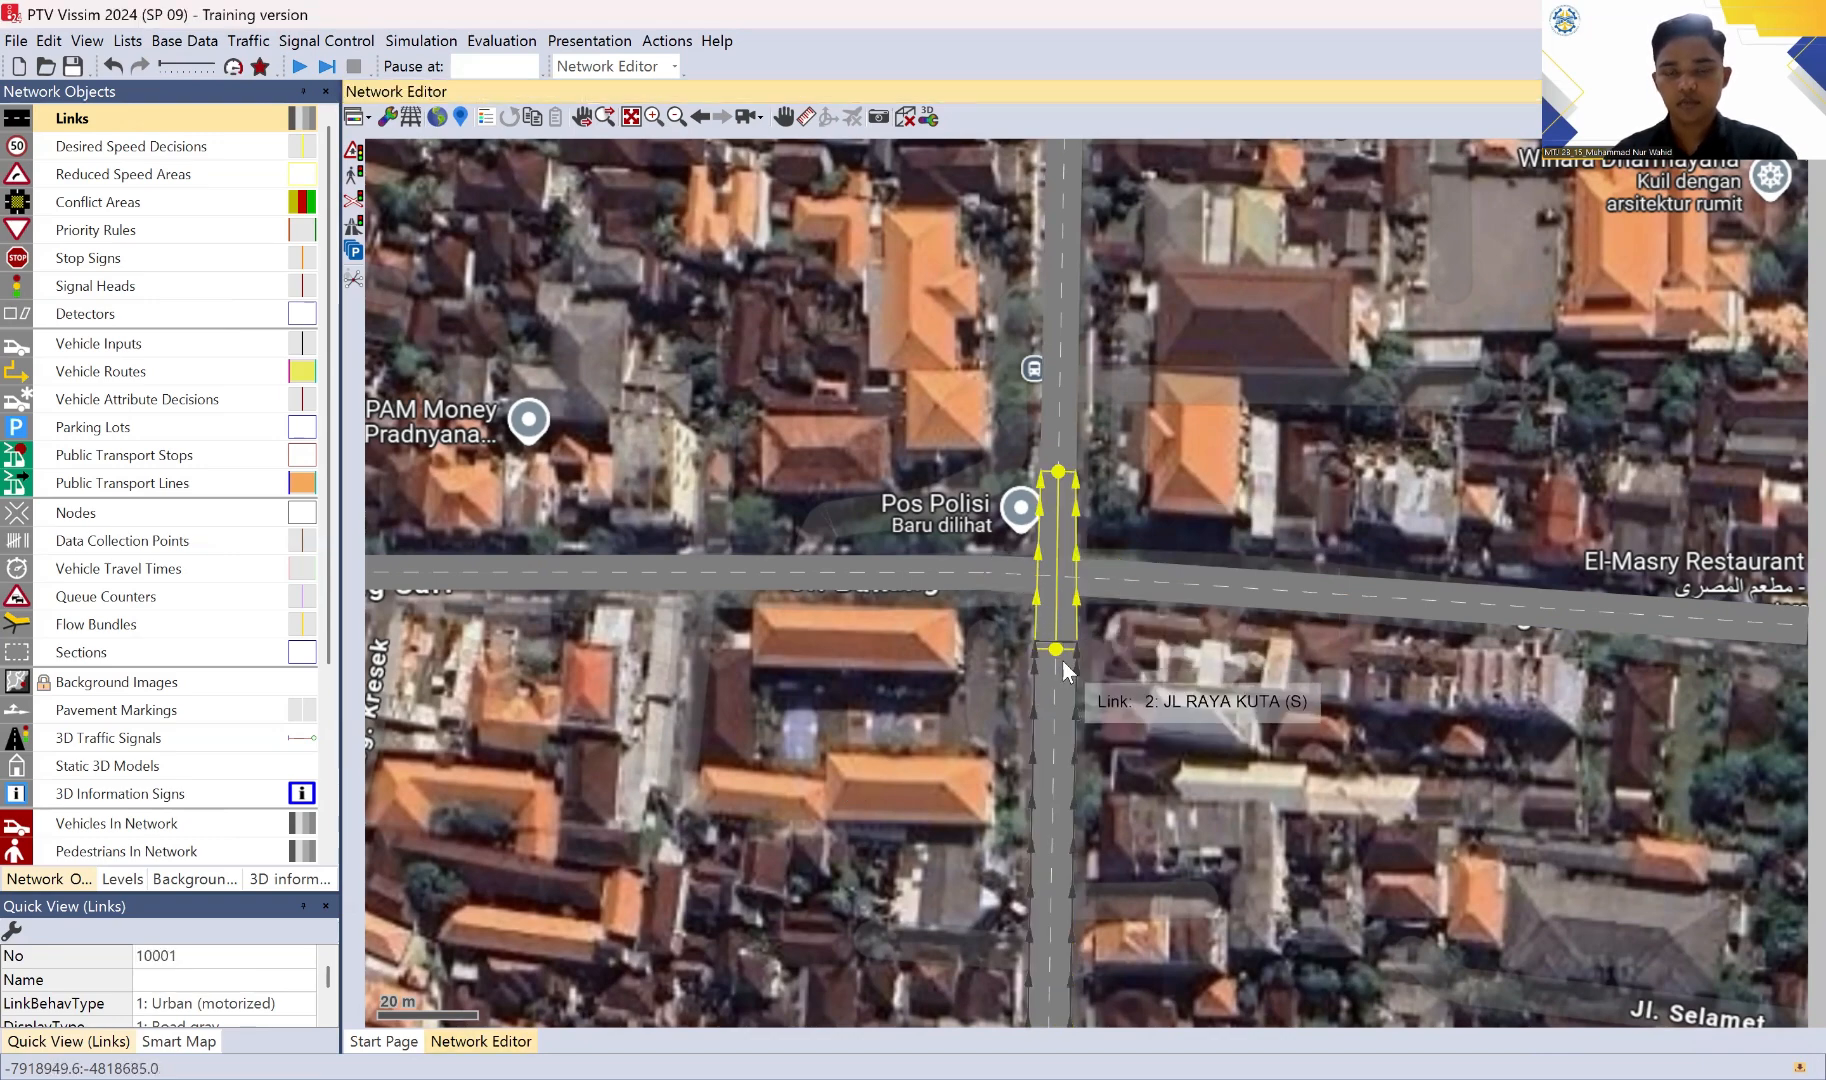
pyautogui.click(1113, 591)
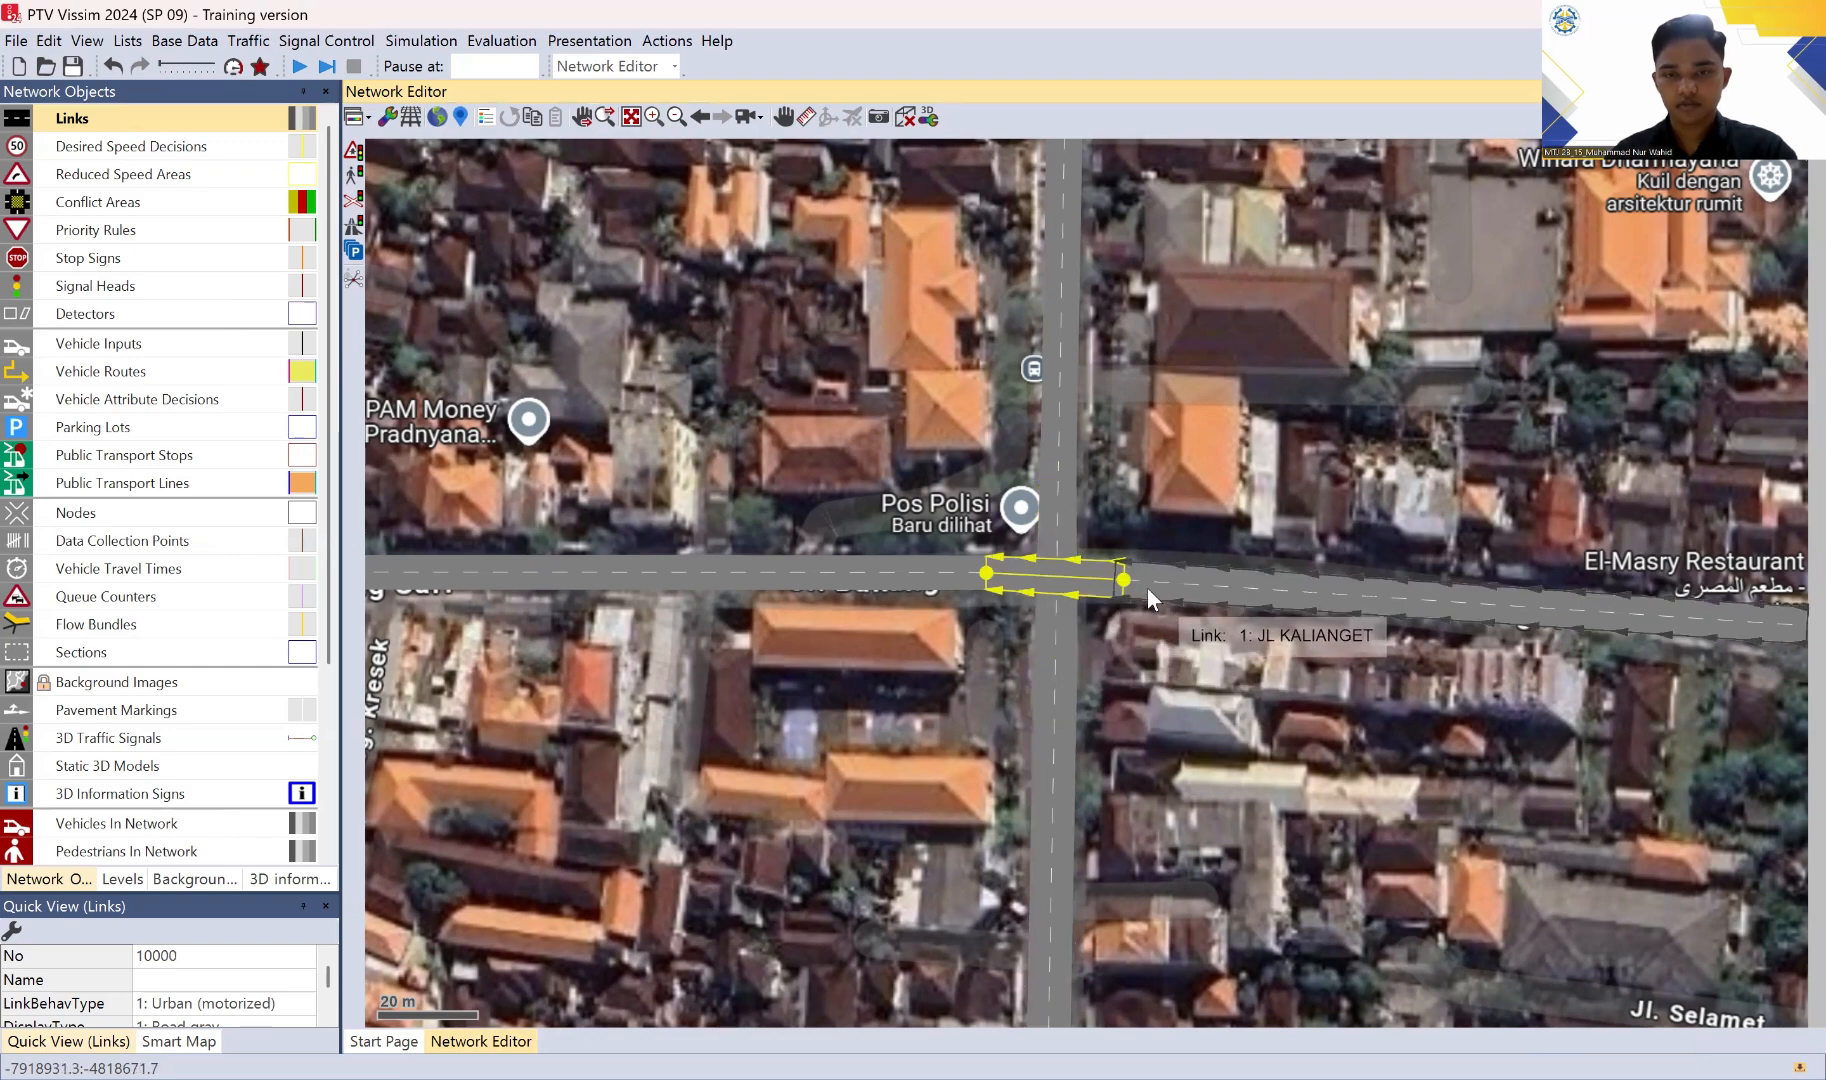
pyautogui.click(1147, 586)
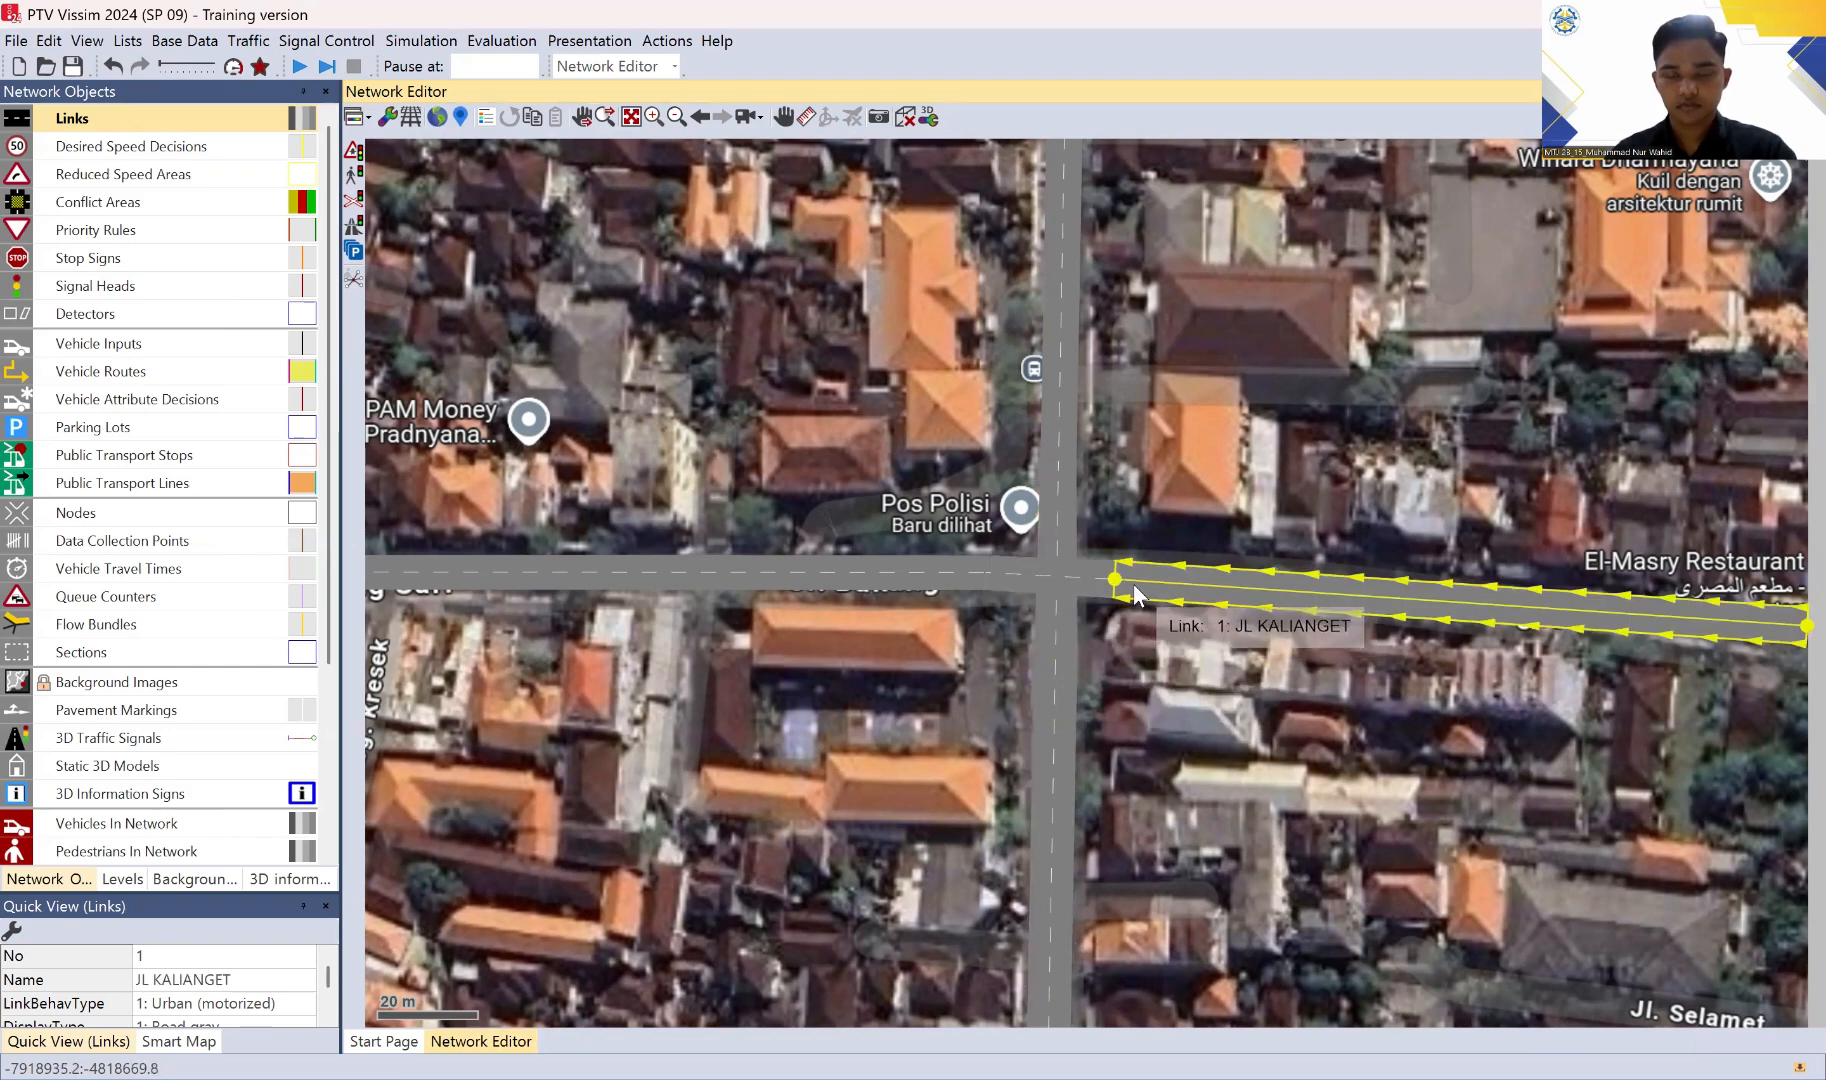
pyautogui.moveTo(1133, 583)
pyautogui.mouseDown()
pyautogui.moveTo(1047, 563)
pyautogui.moveTo(1047, 489)
pyautogui.mouseUp()
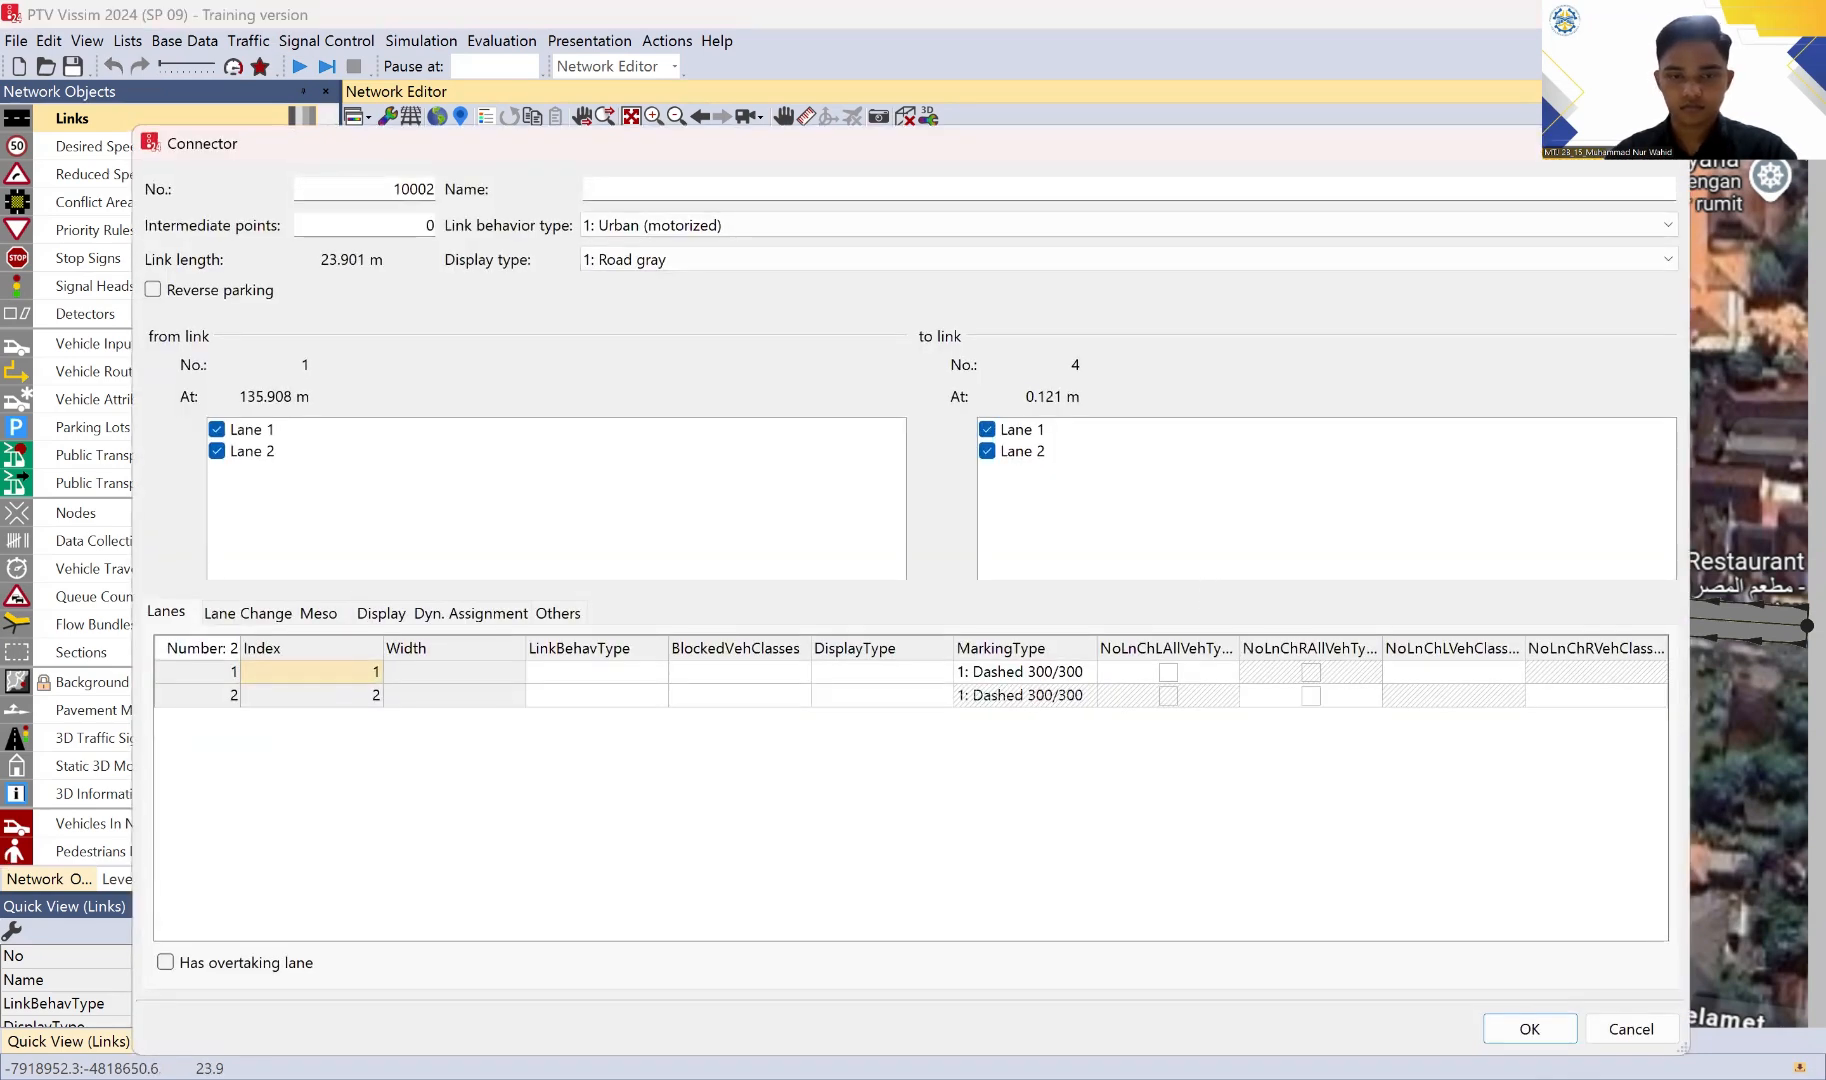
pyautogui.click(1494, 1027)
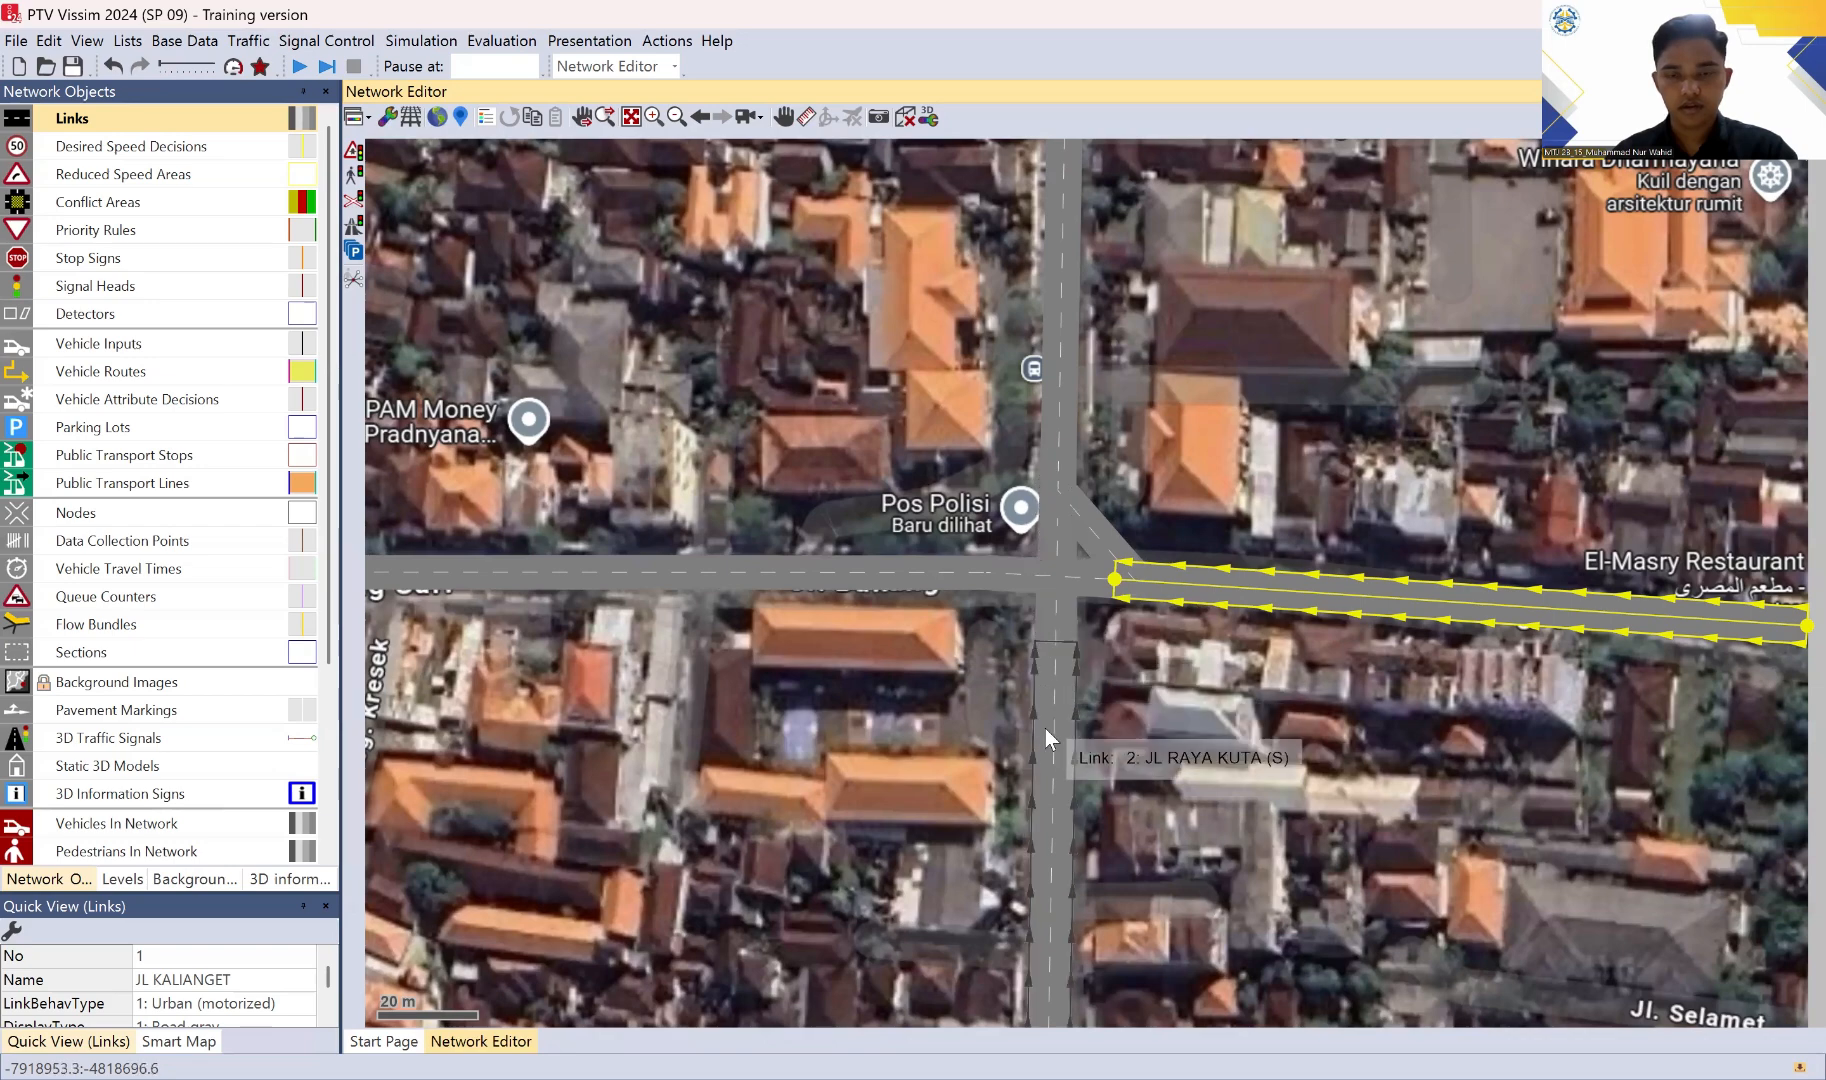
# Step: Add a turning connector about 21 m long from JL RAYA KUTA (S) to JL BAKUNG SARI, joining lanes 1 and 2
pyautogui.click(1046, 655)
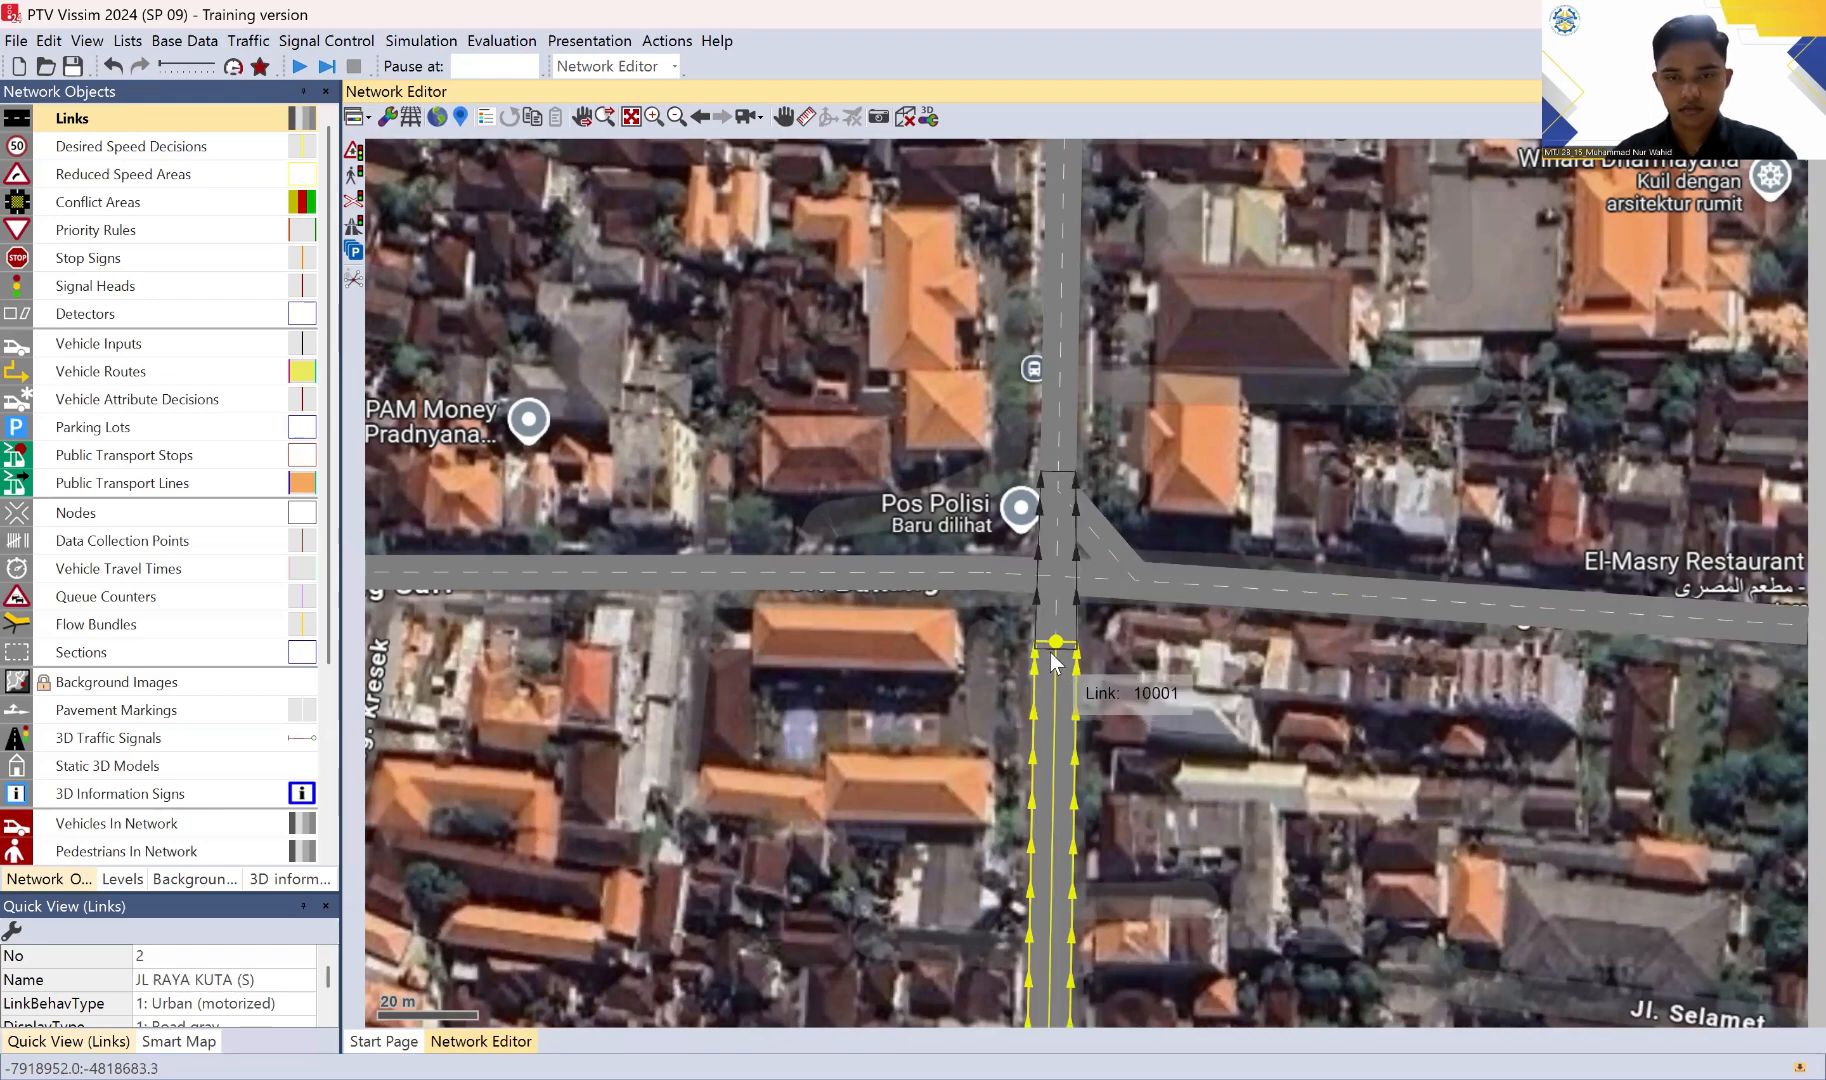
pyautogui.moveTo(1051, 655); pyautogui.dragTo(989, 586)
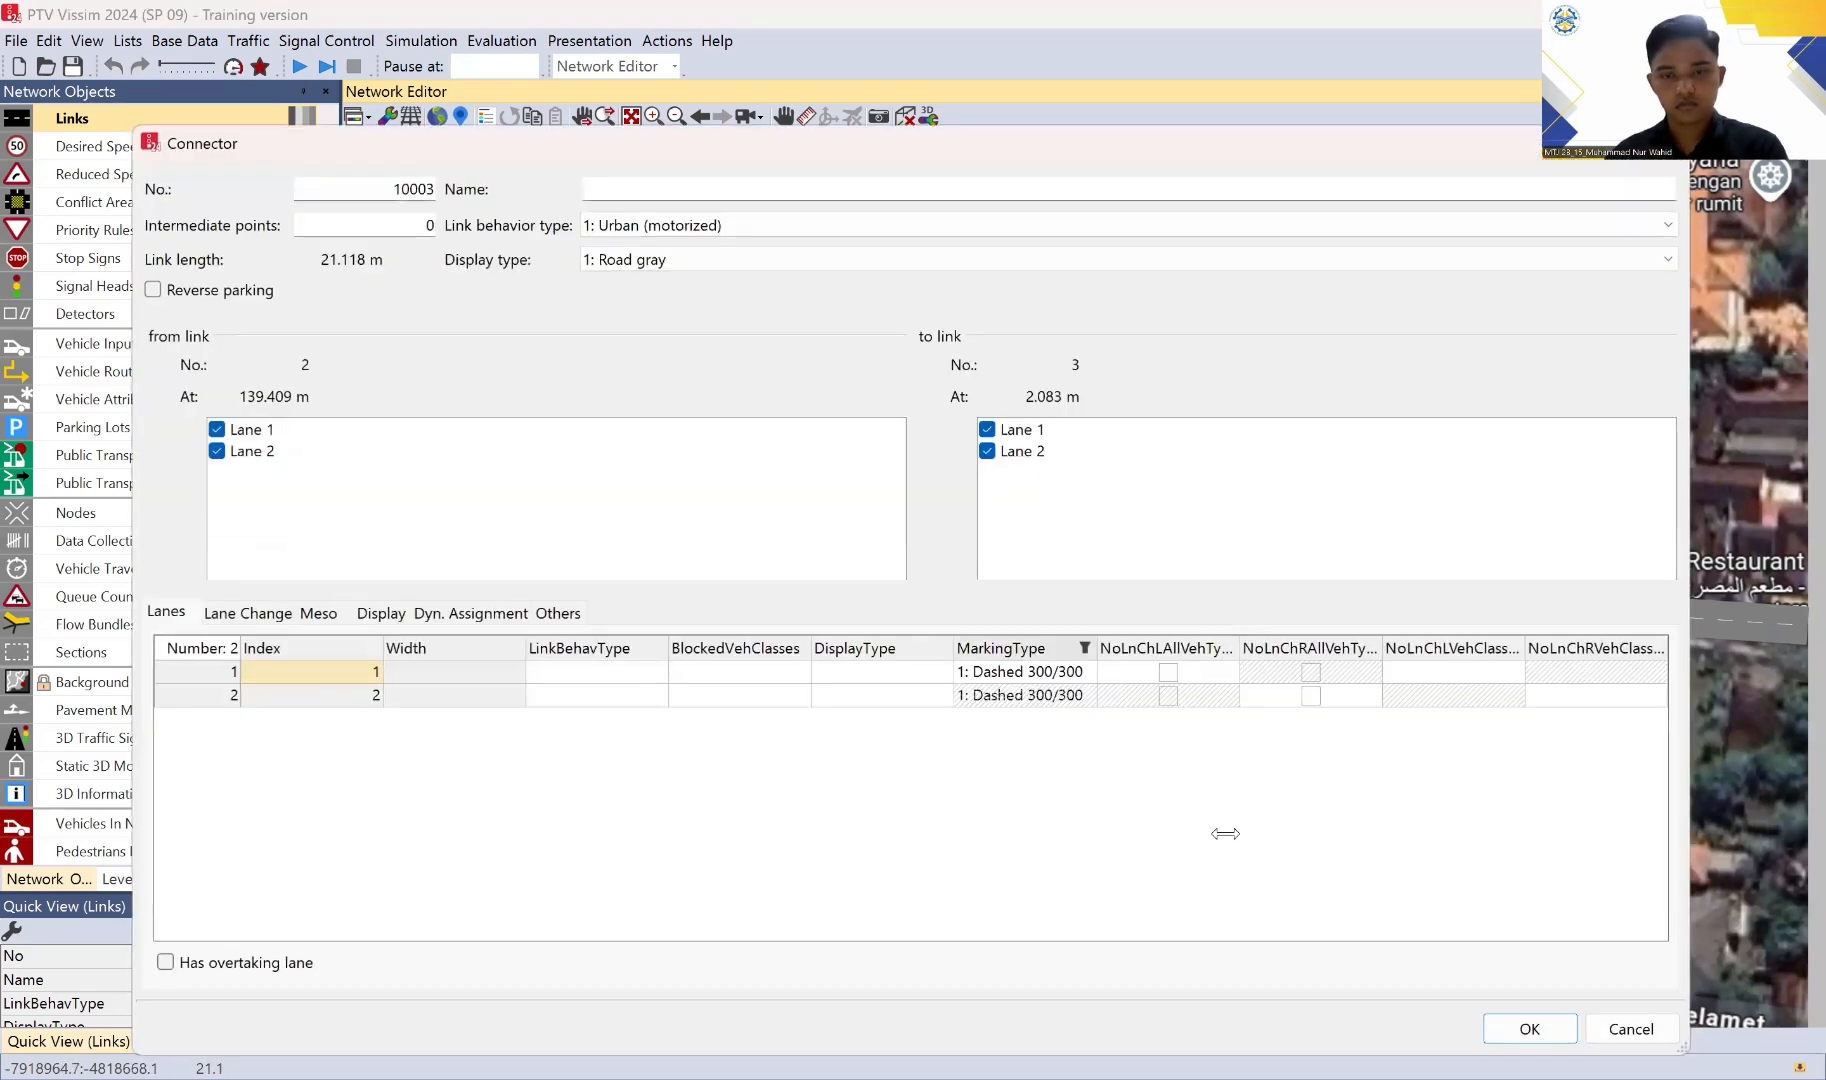
pyautogui.click(1521, 1027)
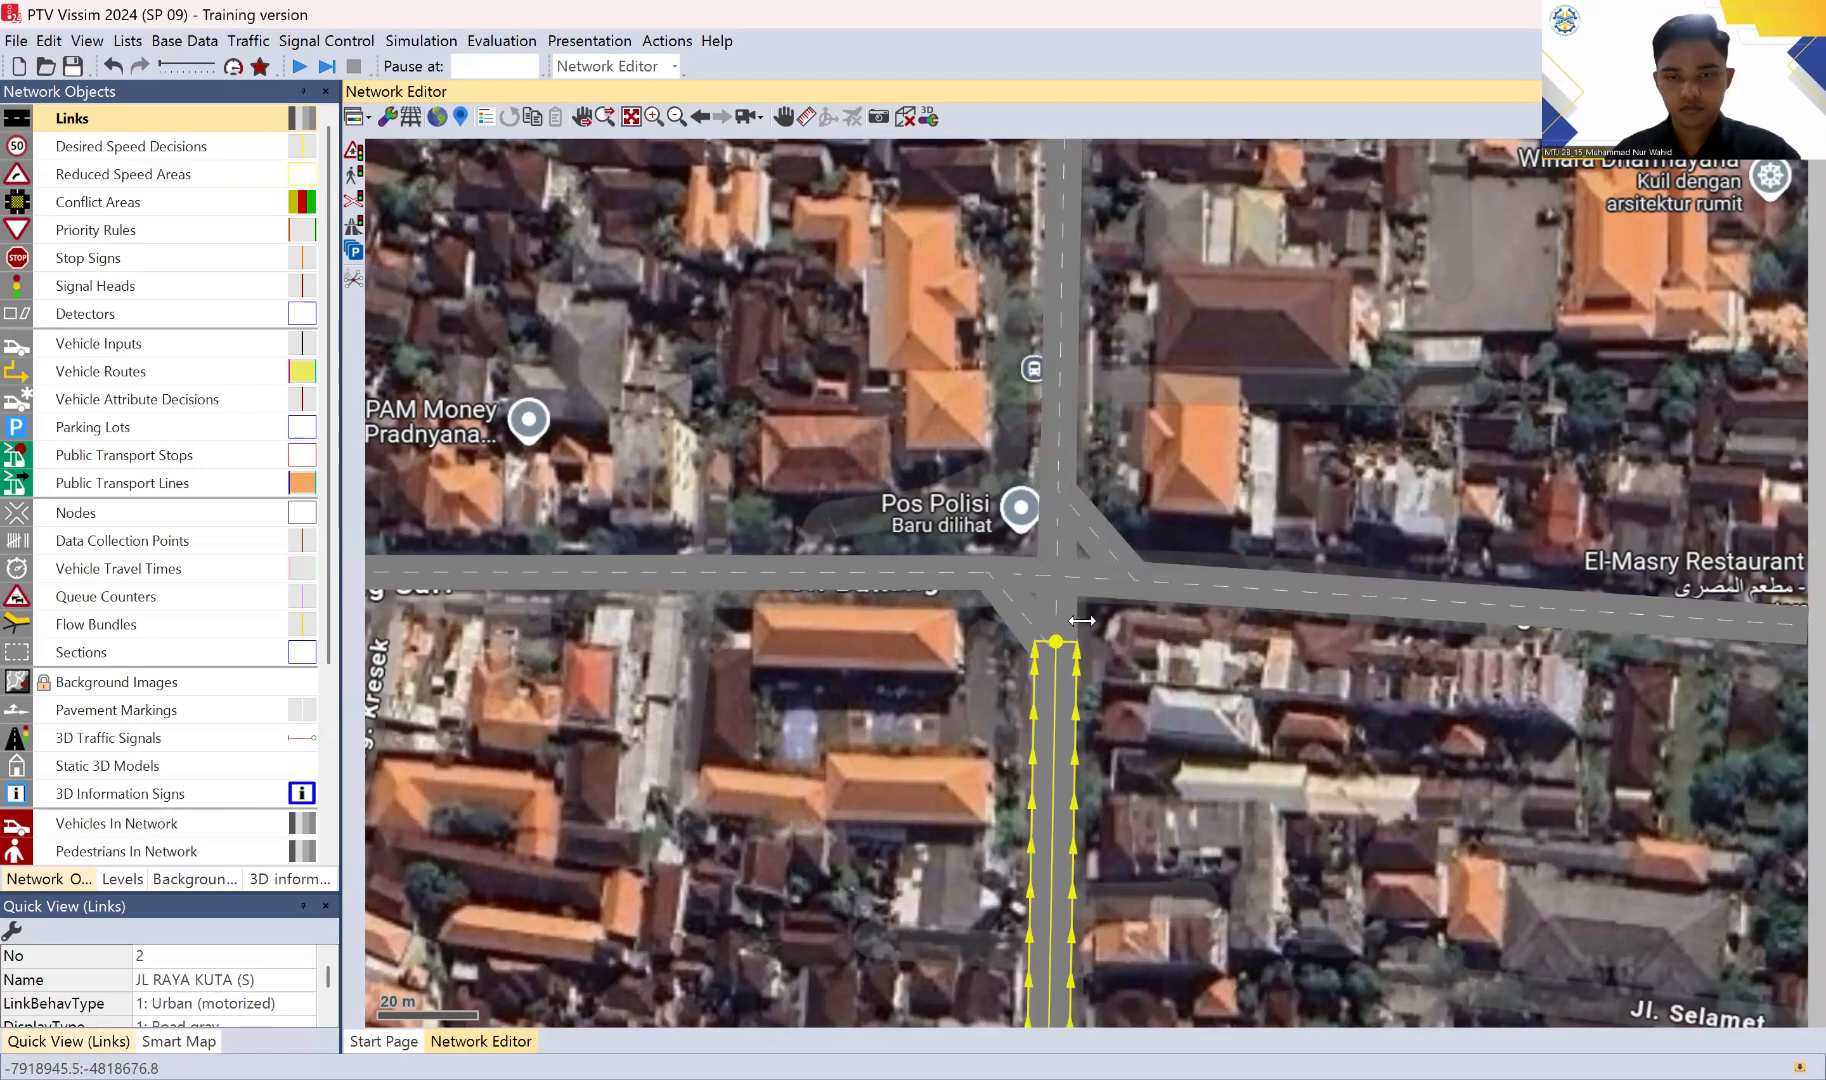
pyautogui.click(1152, 684)
pyautogui.moveTo(1313, 735); pyautogui.dragTo(1109, 726)
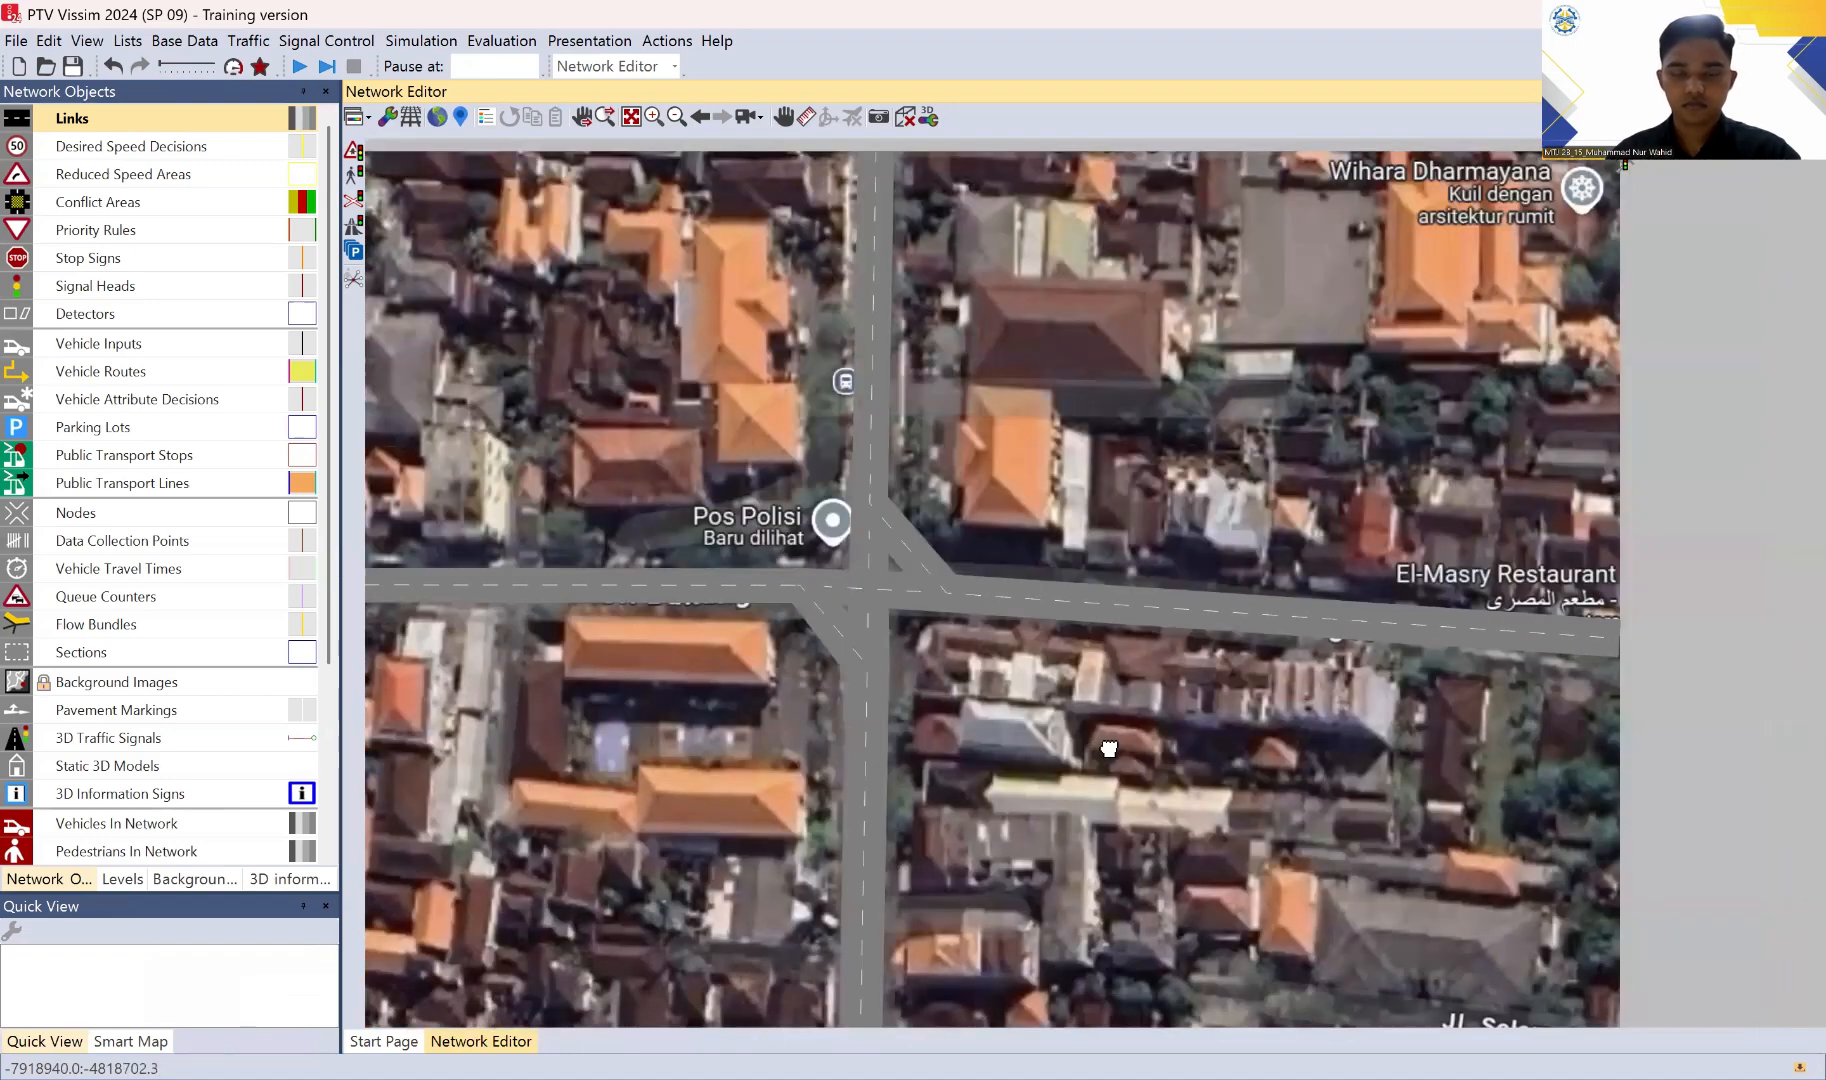
pyautogui.moveTo(862, 633); pyautogui.dragTo(860, 610)
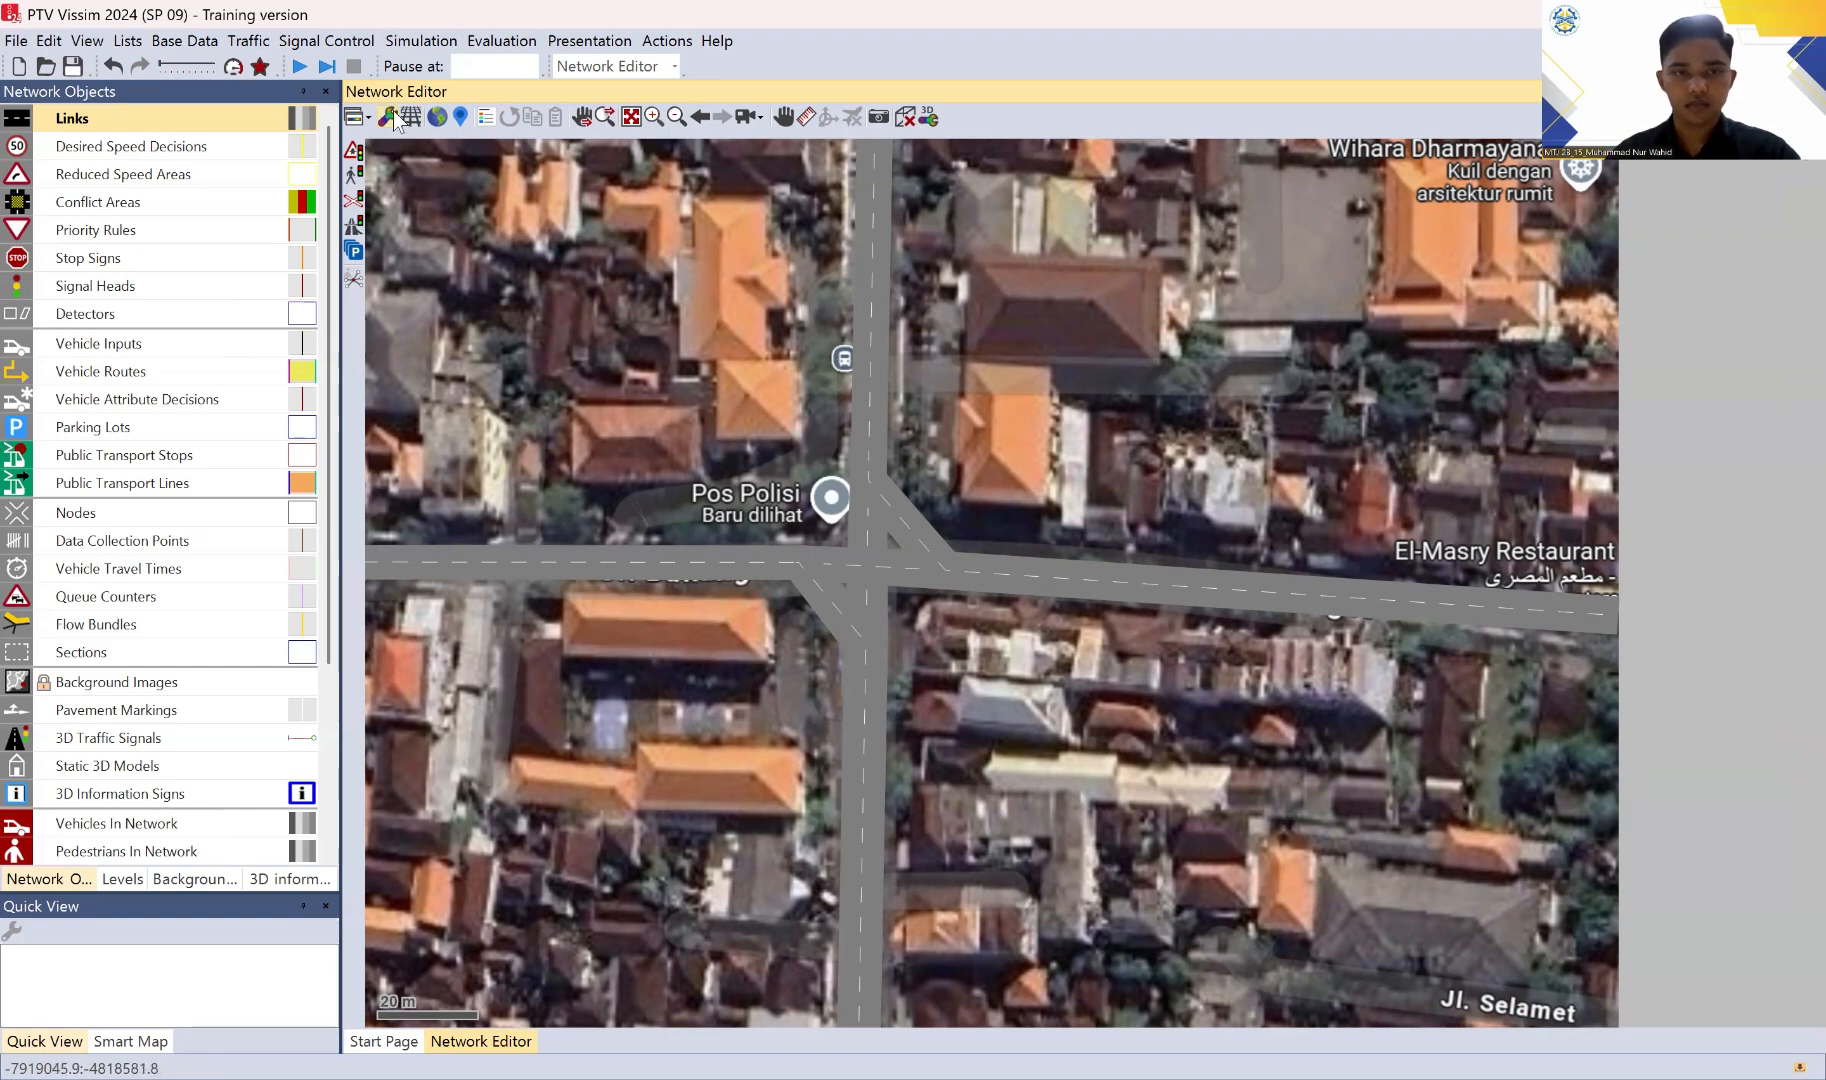
pyautogui.click(196, 878)
pyautogui.click(15, 165)
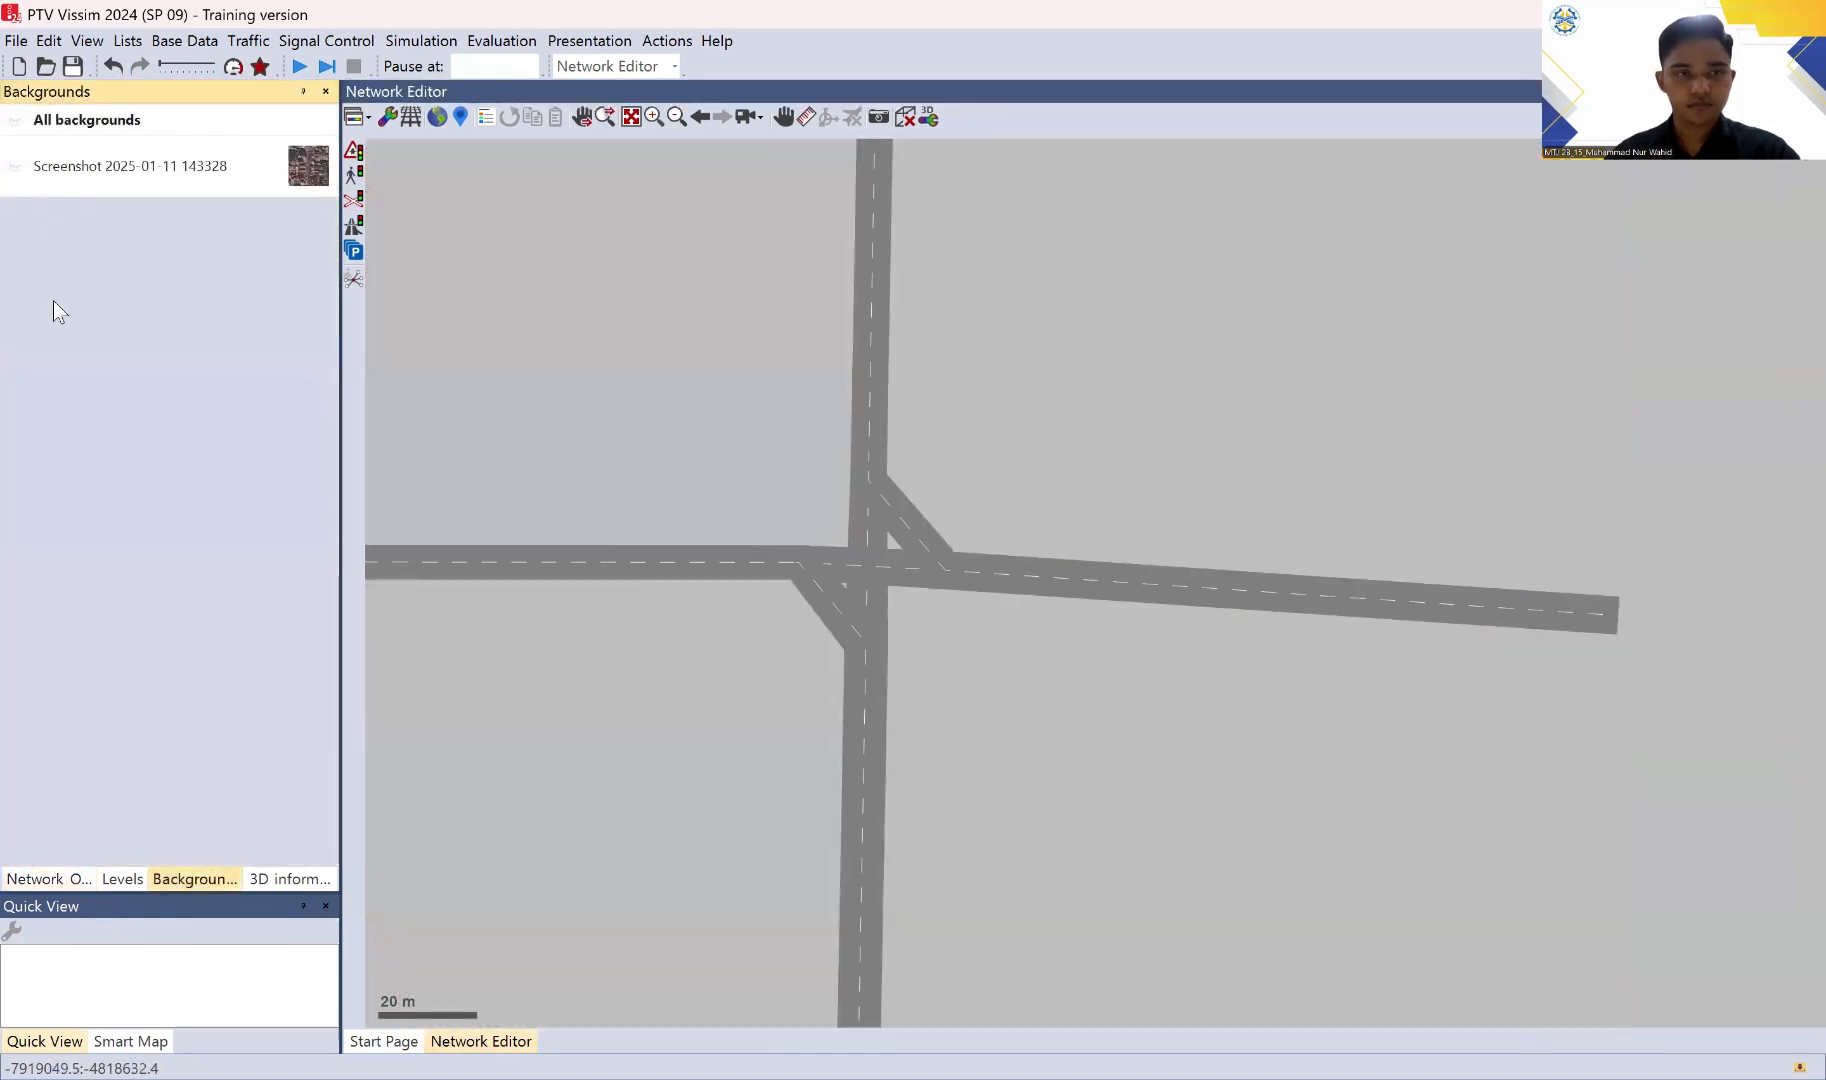
pyautogui.click(50, 880)
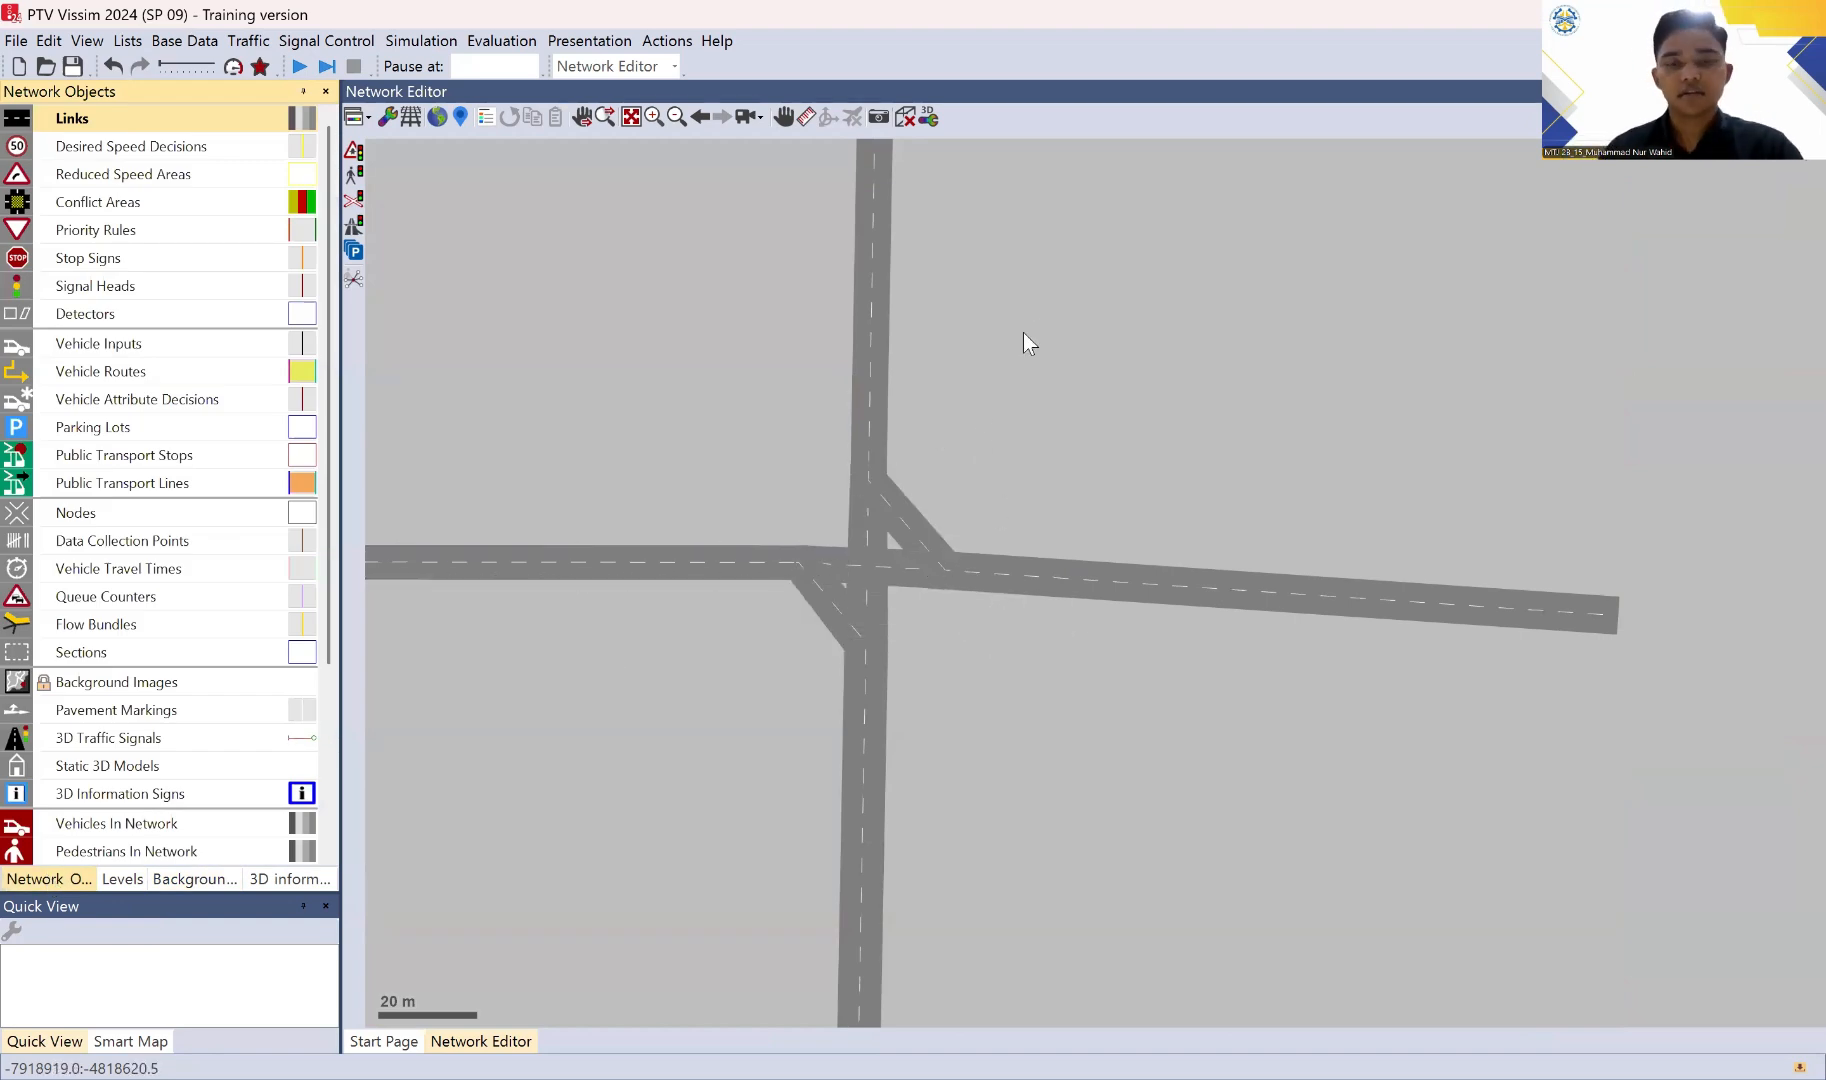
# Step: Check the links and connectors around the intersection in wireframe display, and return to the solid road display
pyautogui.moveTo(1023, 340); pyautogui.dragTo(1056, 408)
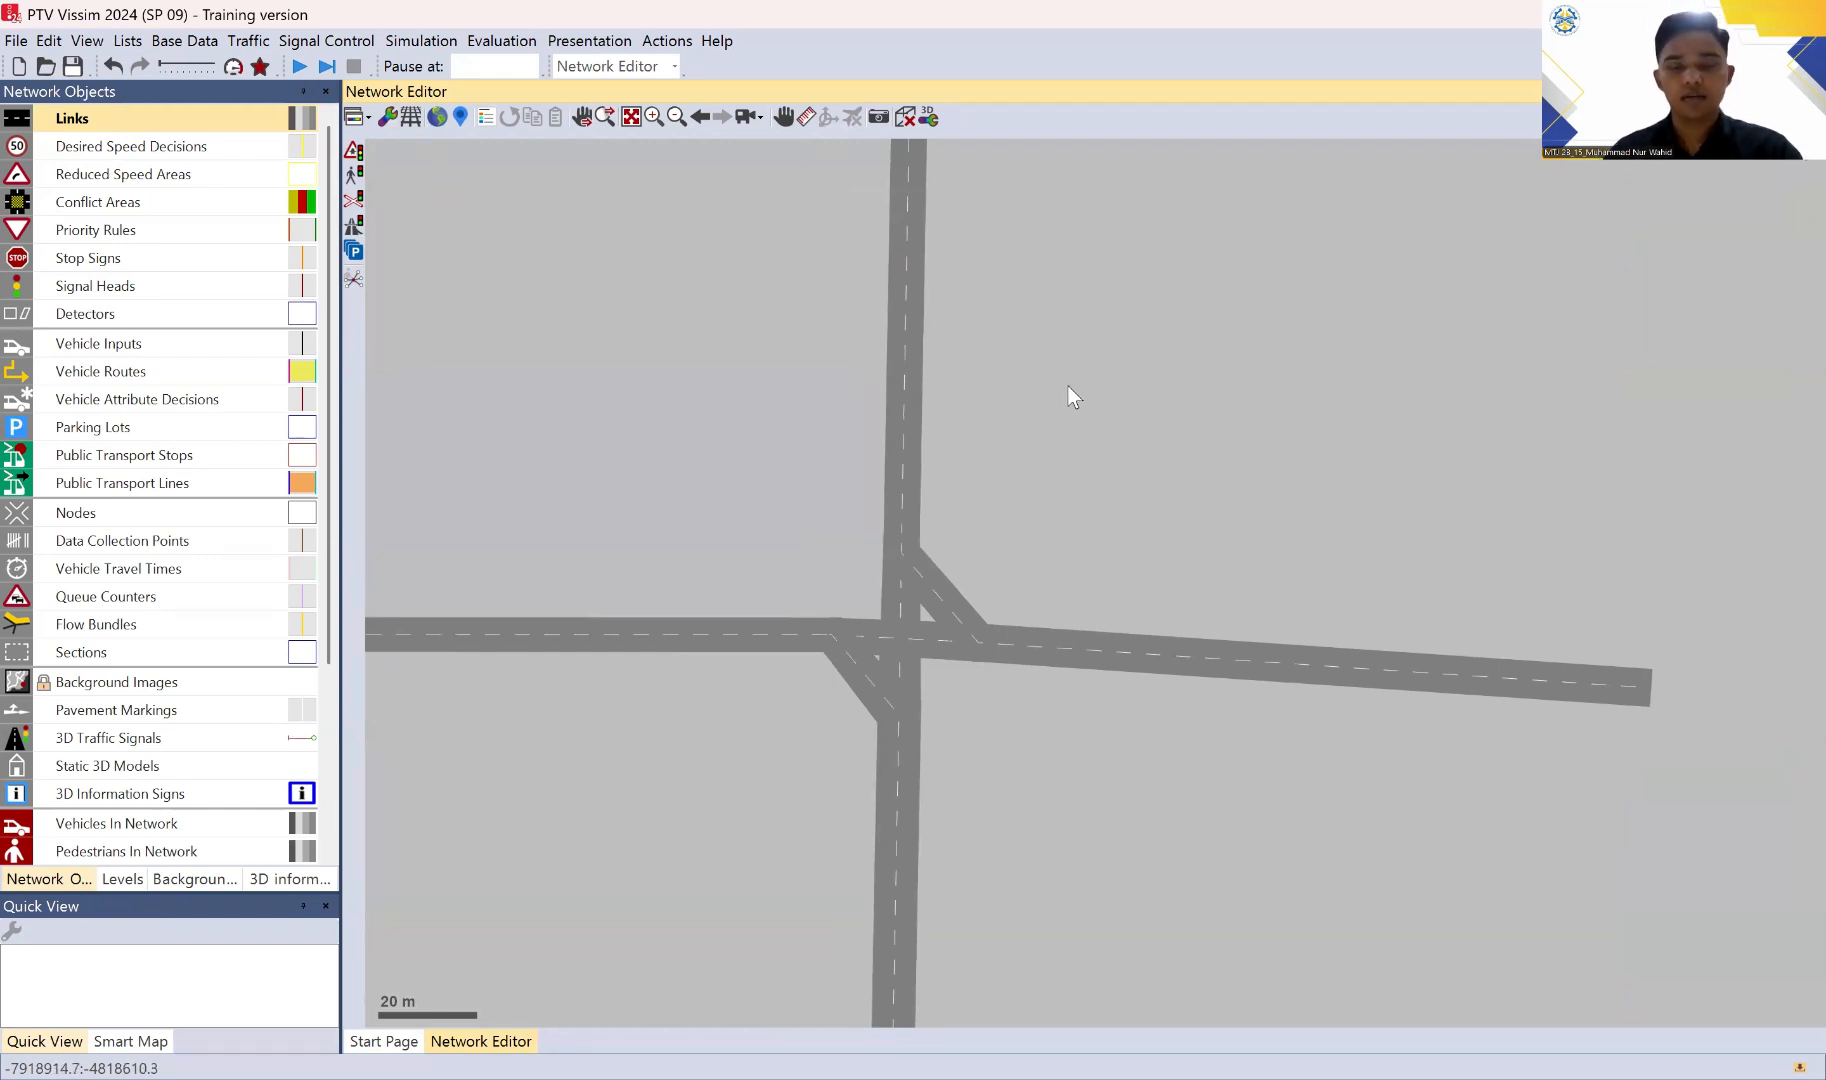
pyautogui.click(418, 121)
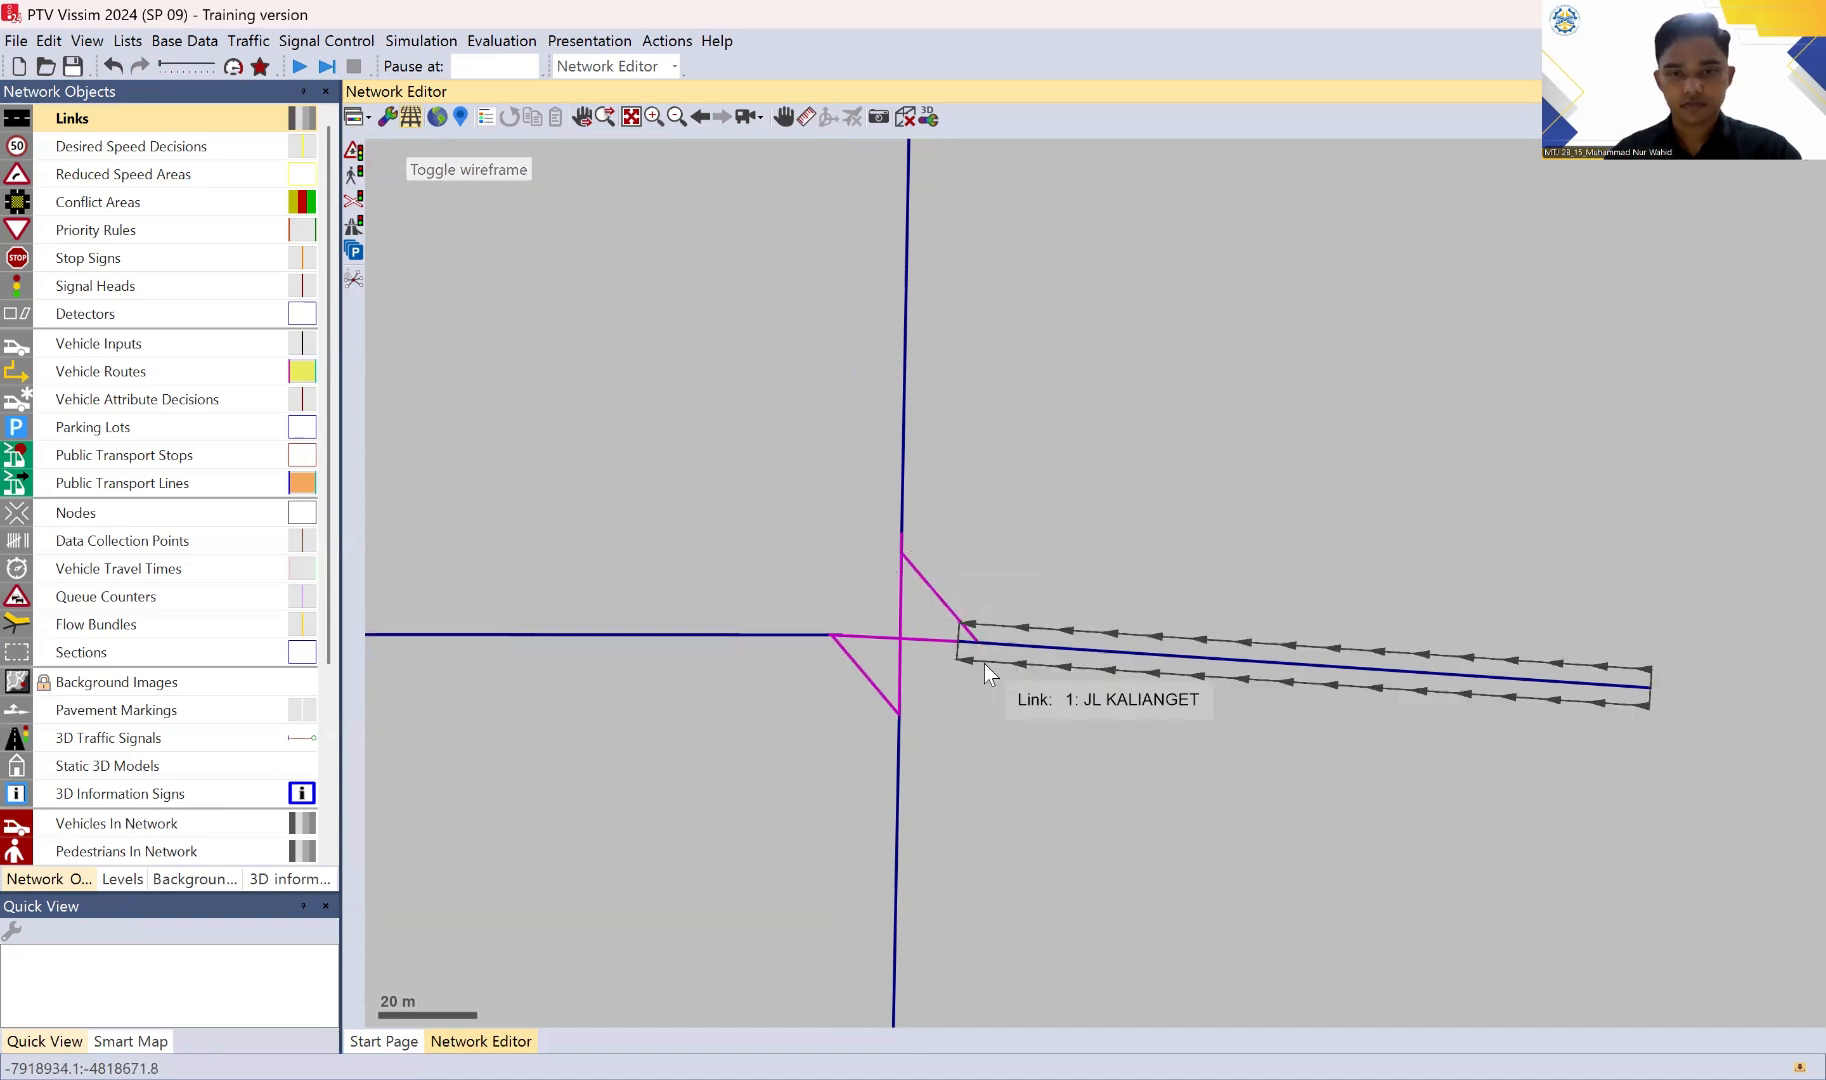
pyautogui.scroll(2, 923, 573)
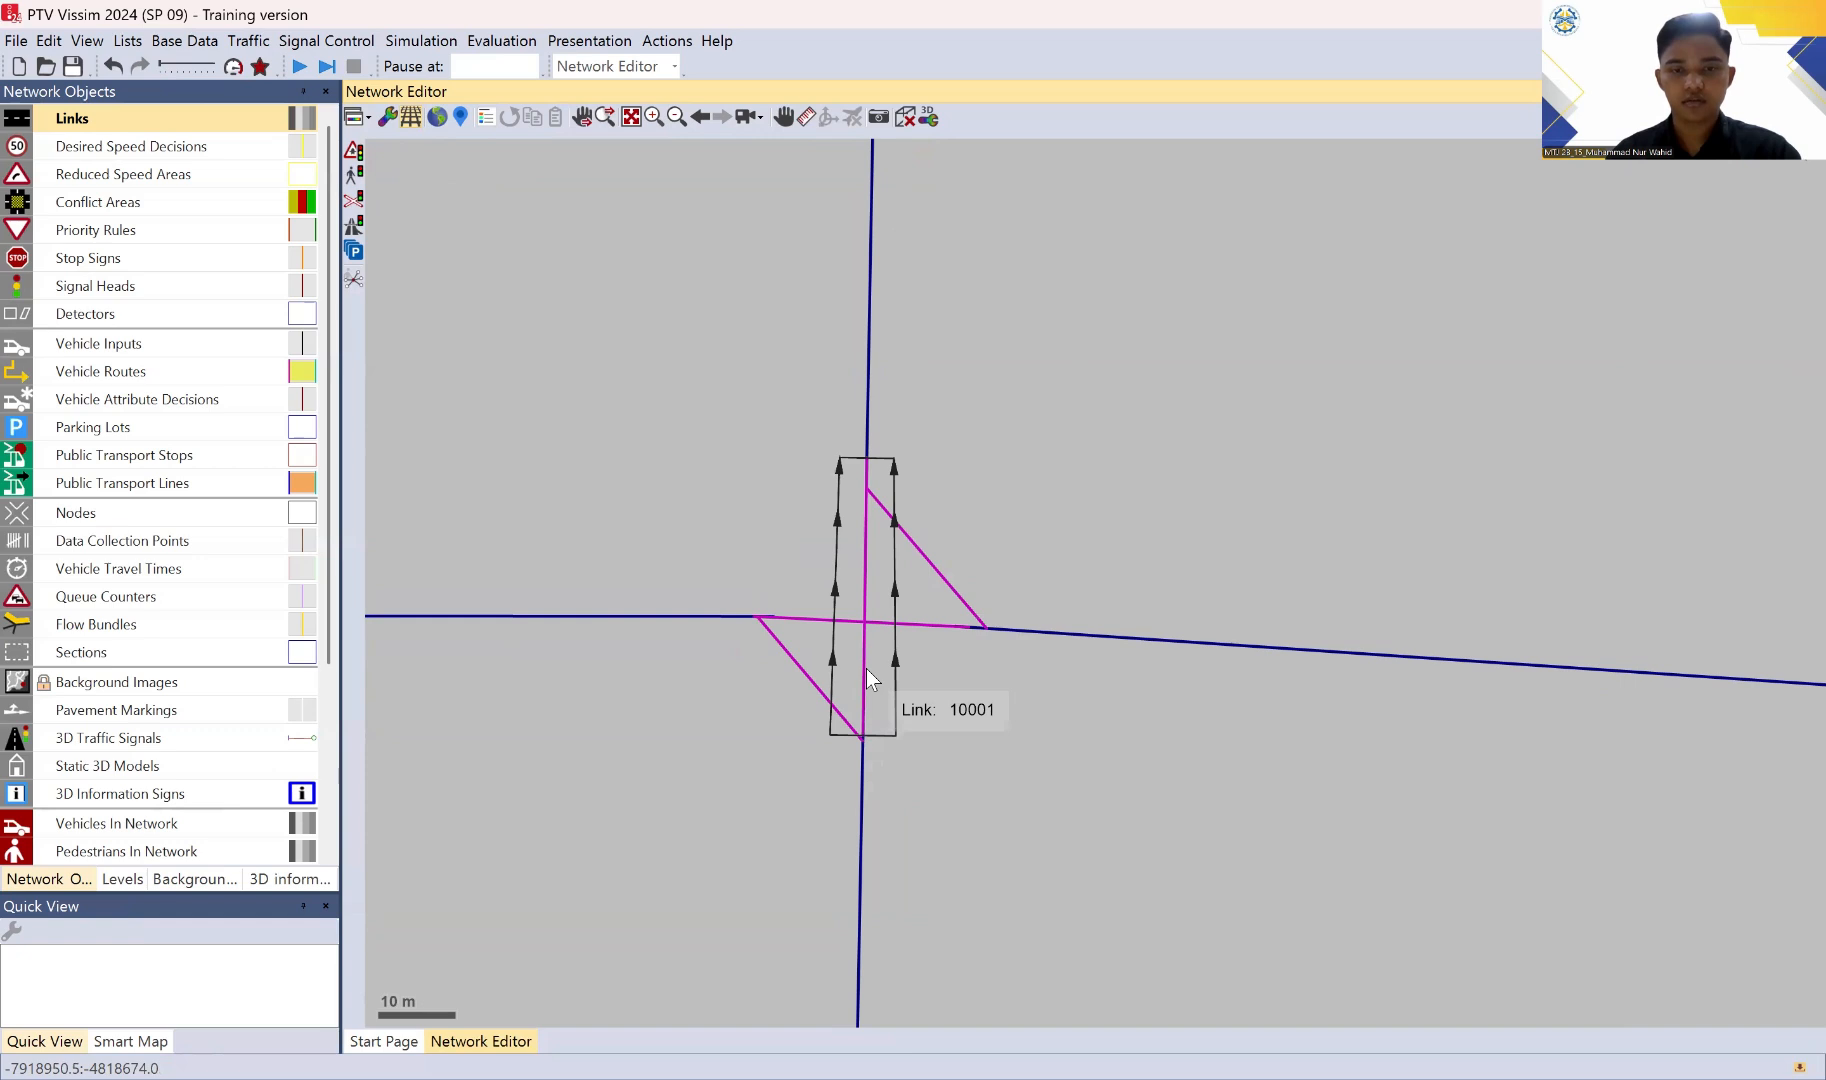
pyautogui.scroll(-2, 1100, 450)
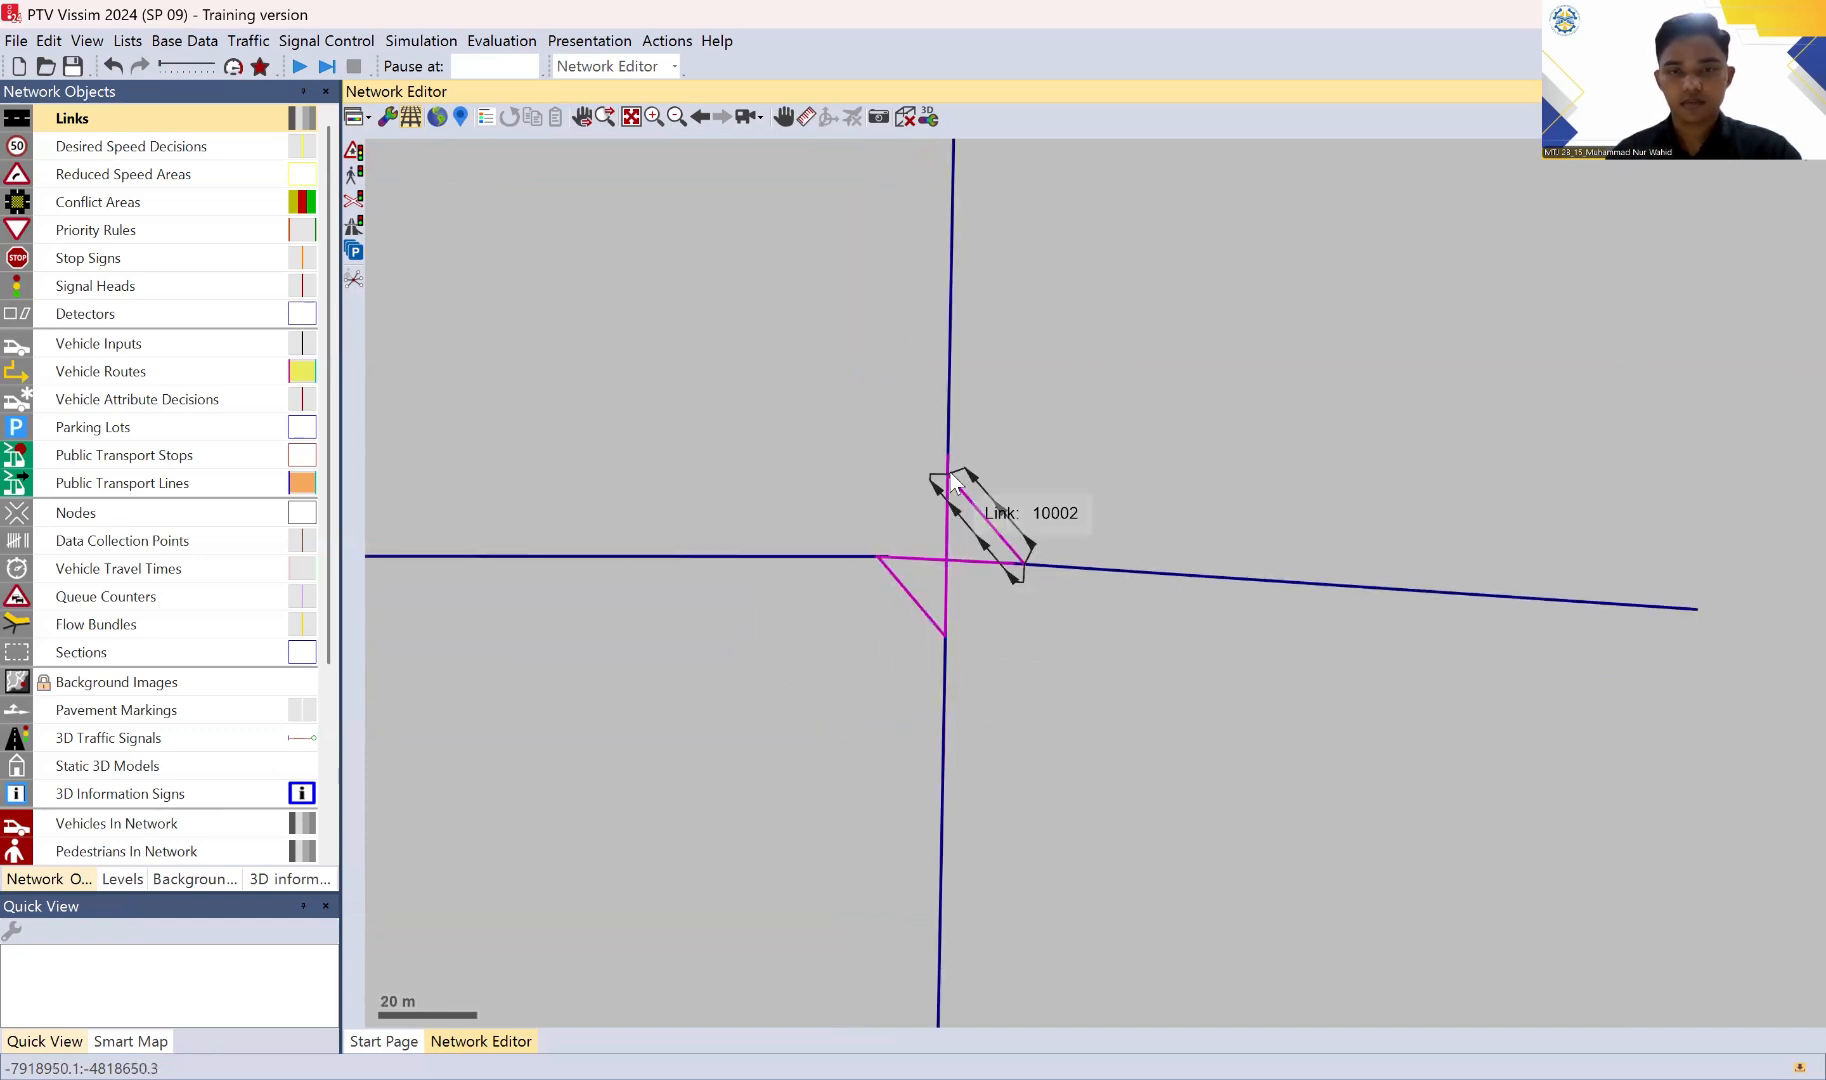
pyautogui.click(411, 118)
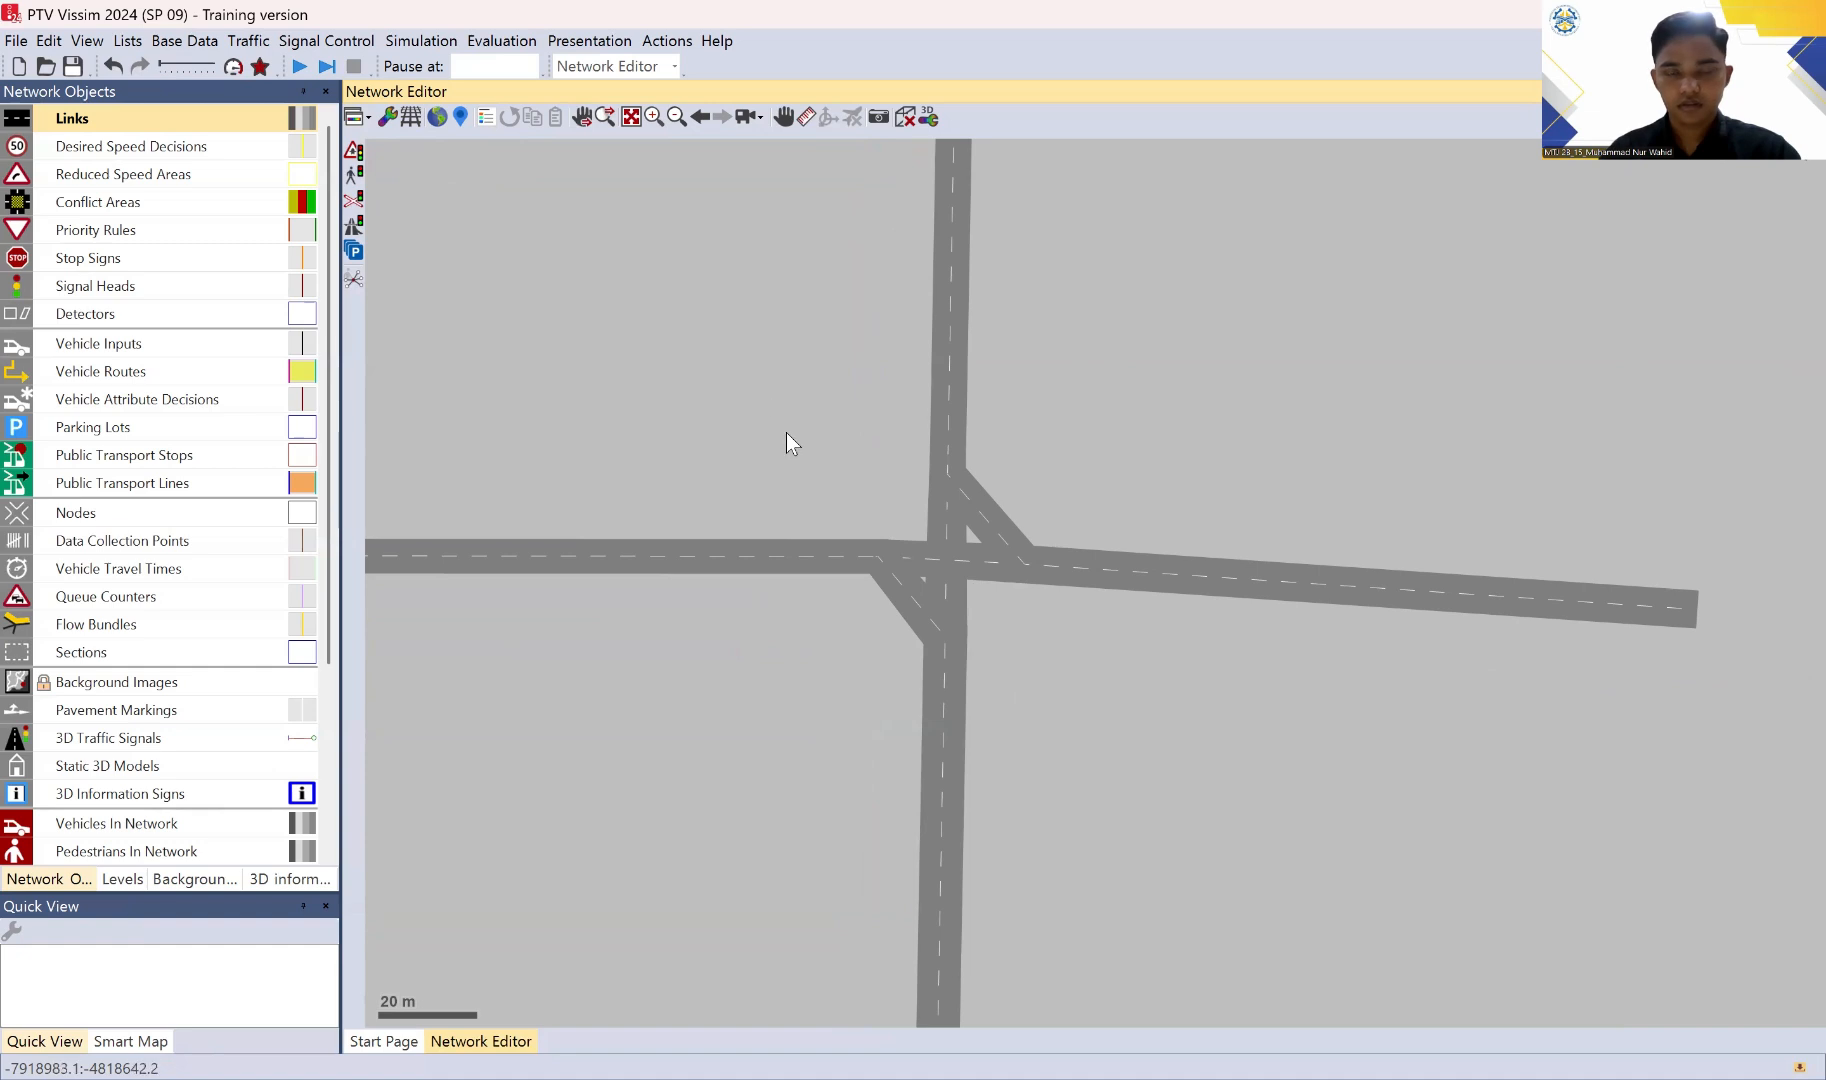
# Step: Generate splines for all connectors at the intersection with 12 intermediate points per segment, keeping the current intermediate points
pyautogui.moveTo(782, 404); pyautogui.dragTo(1106, 705)
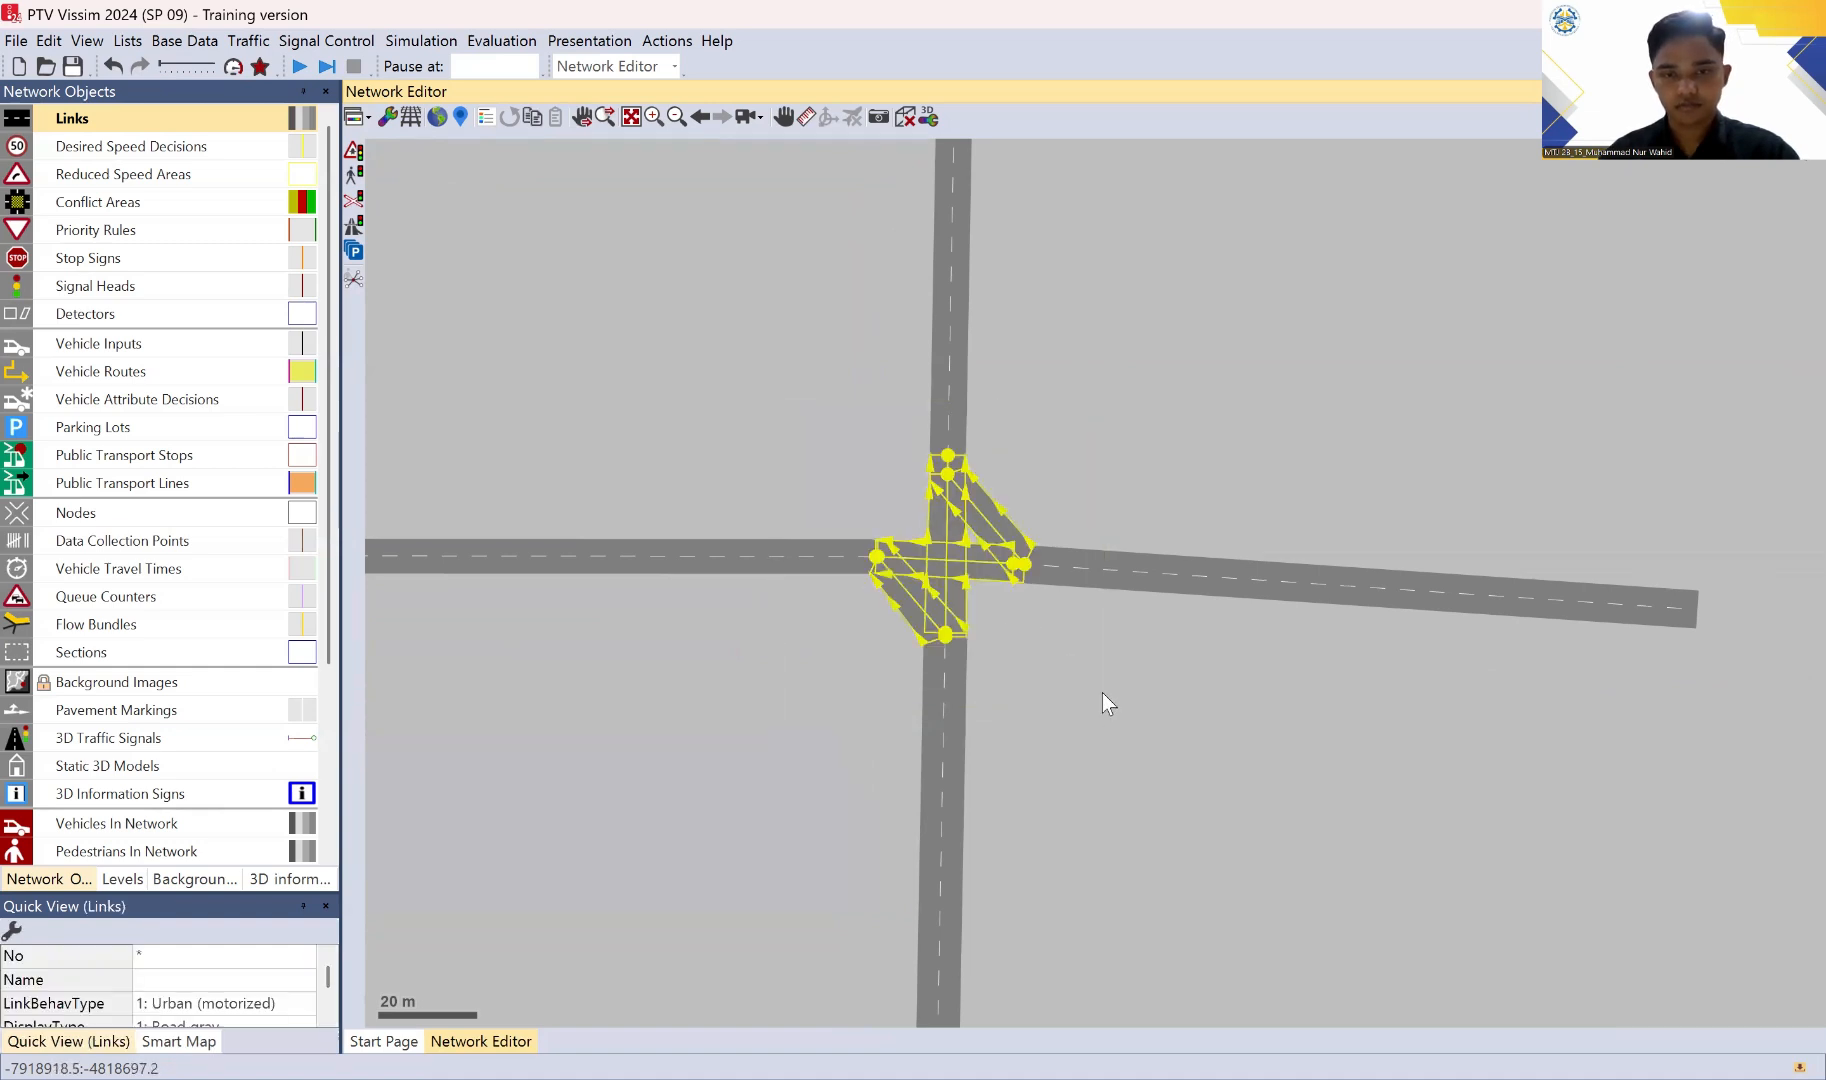
pyautogui.rightClick(954, 525)
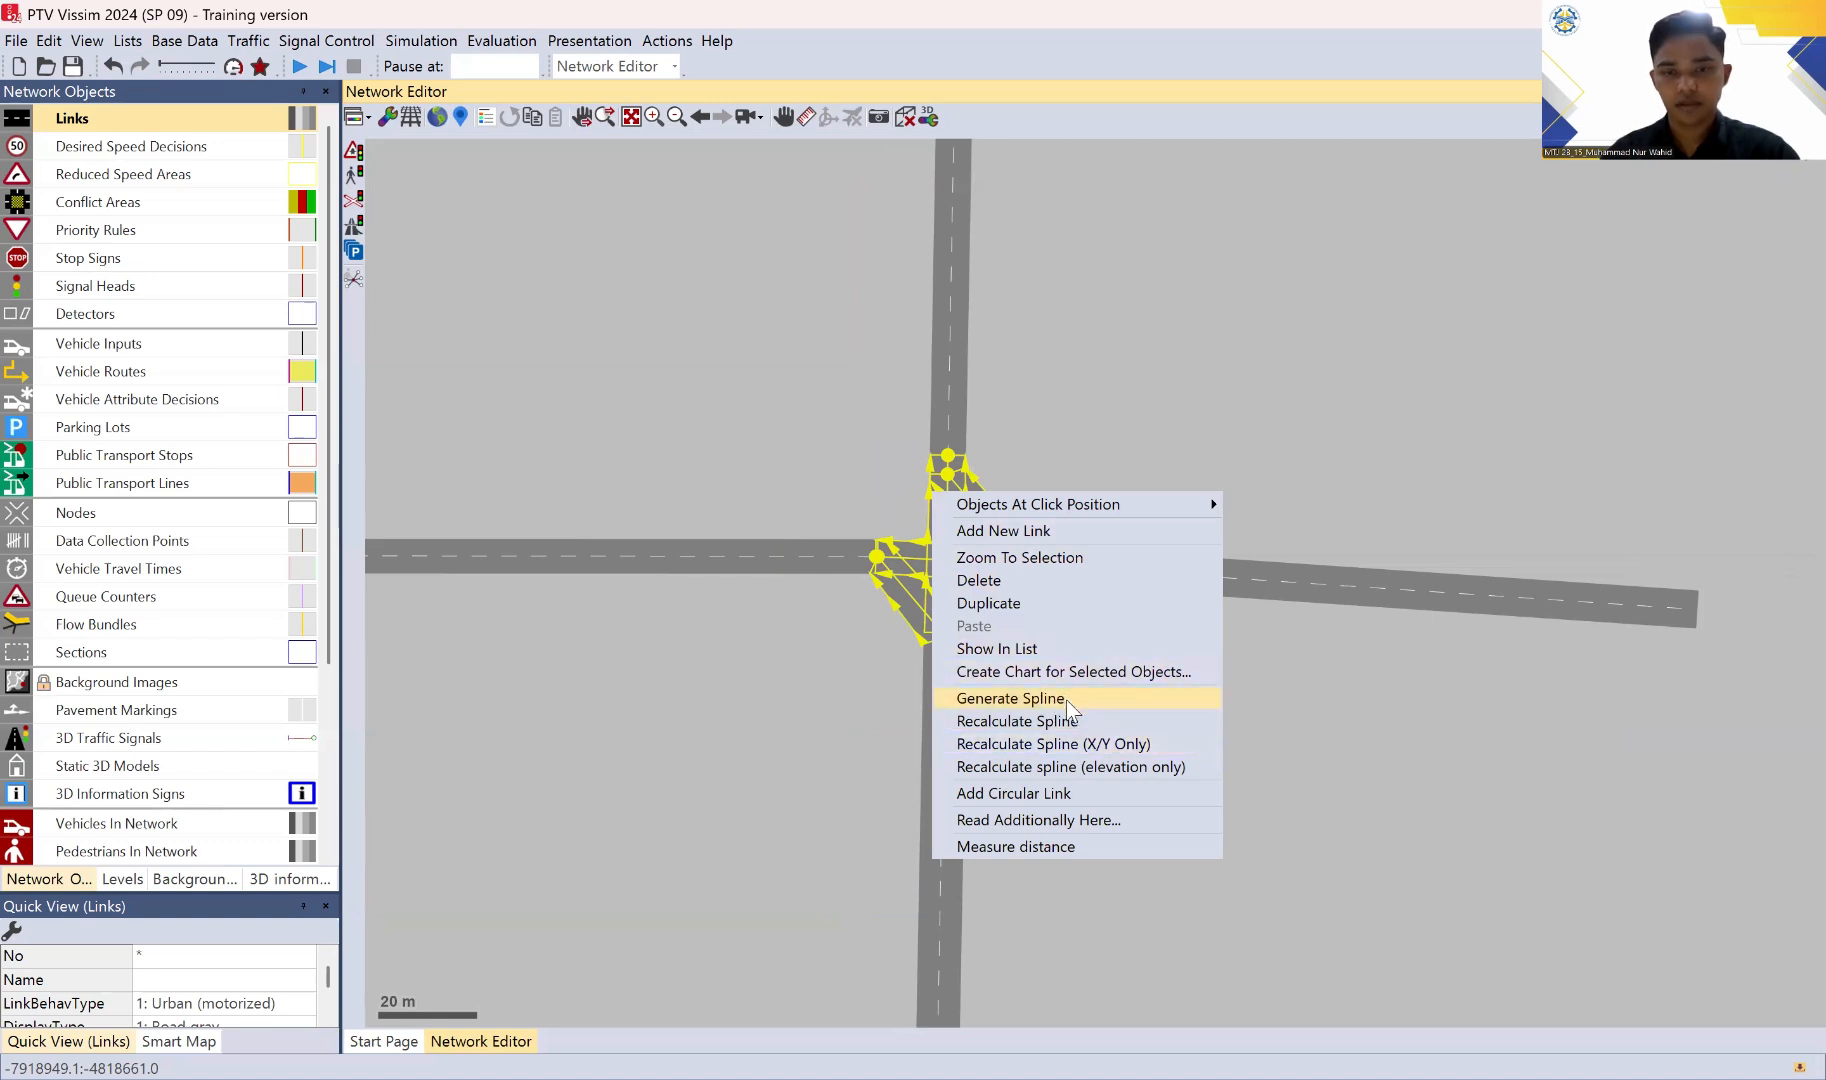
pyautogui.click(1010, 698)
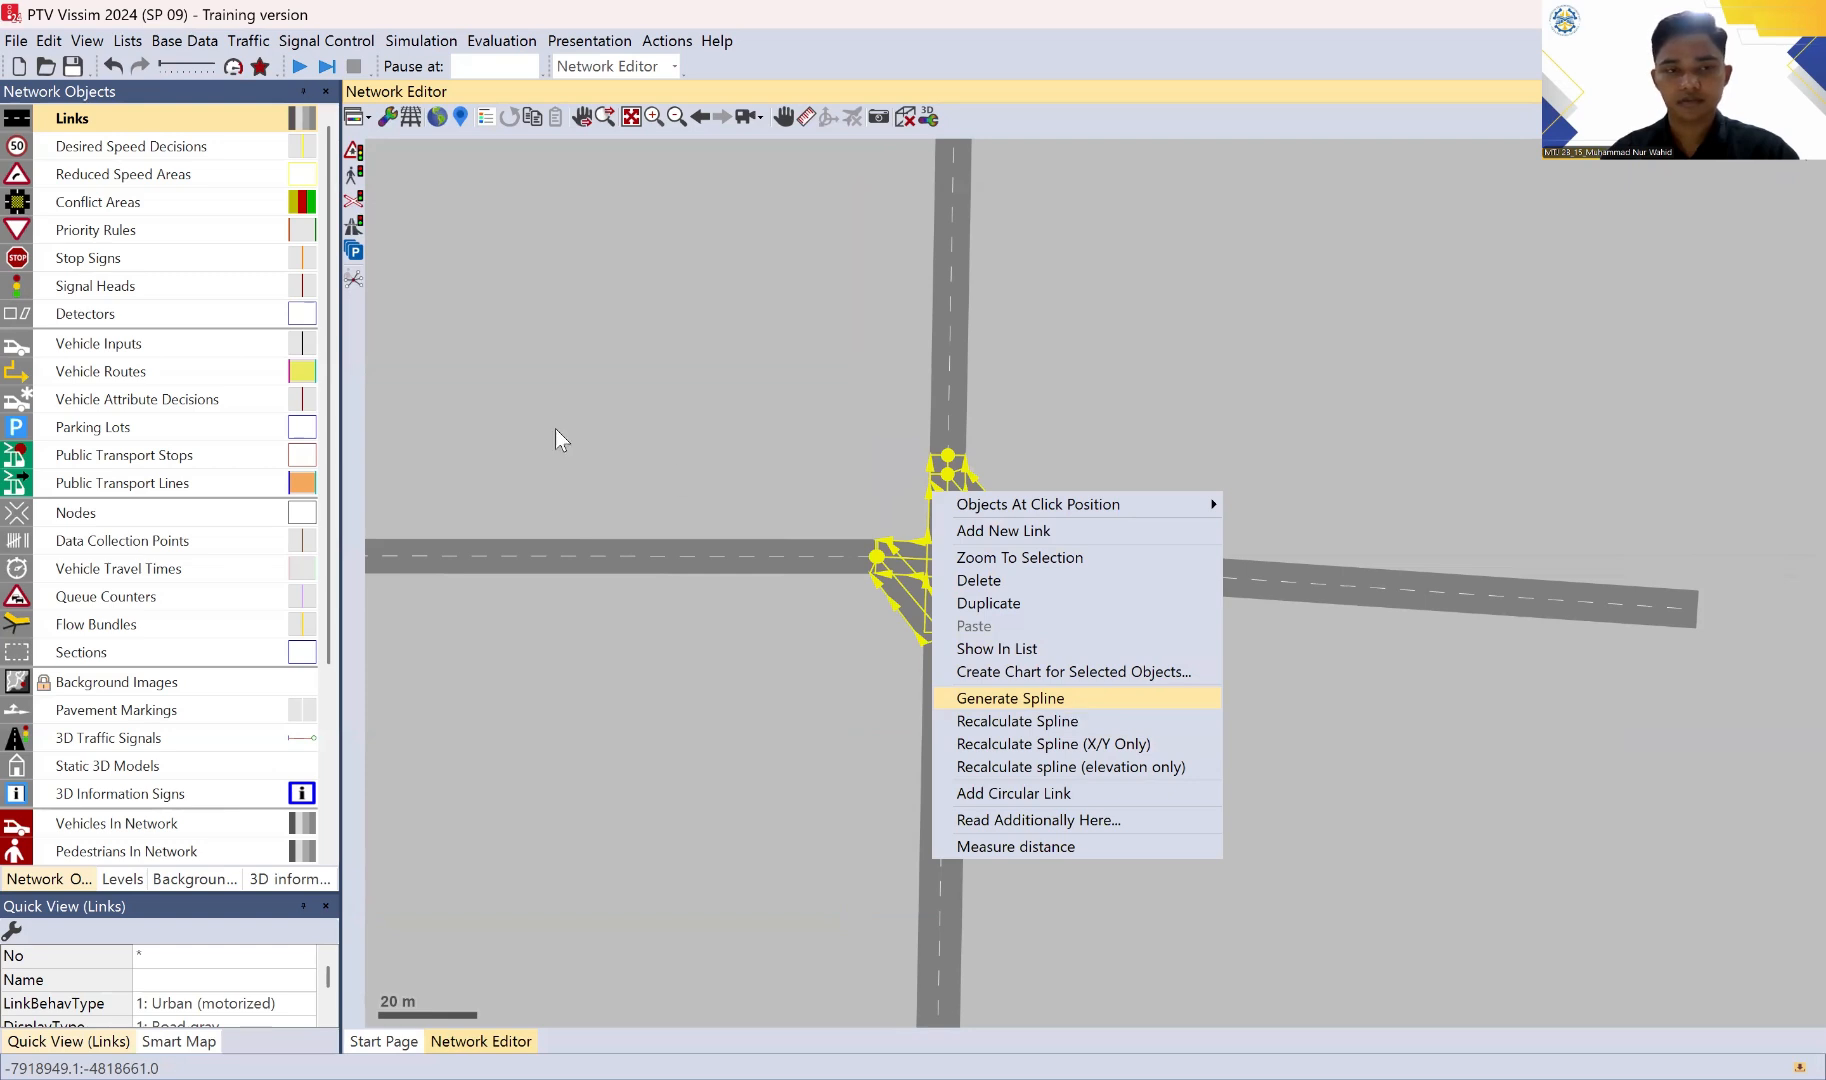
pyautogui.moveTo(462, 222); pyautogui.dragTo(418, 222)
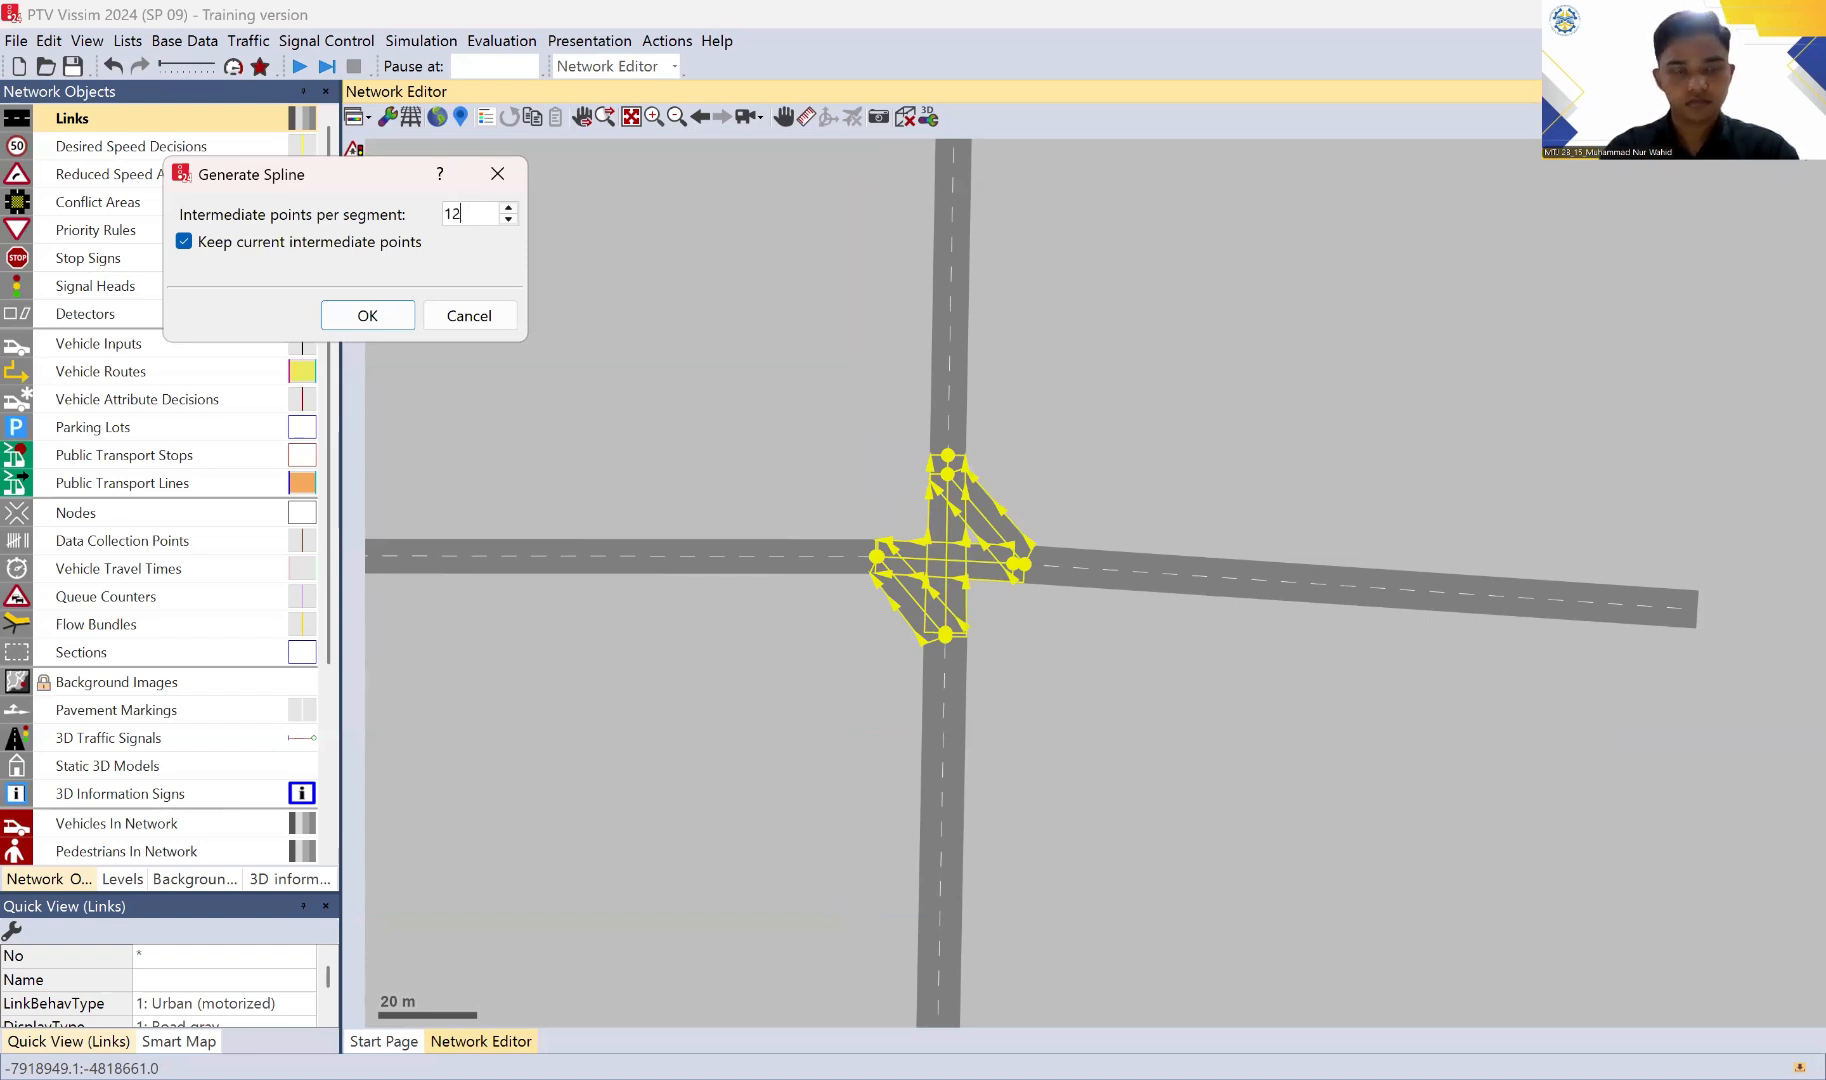
pyautogui.click(398, 318)
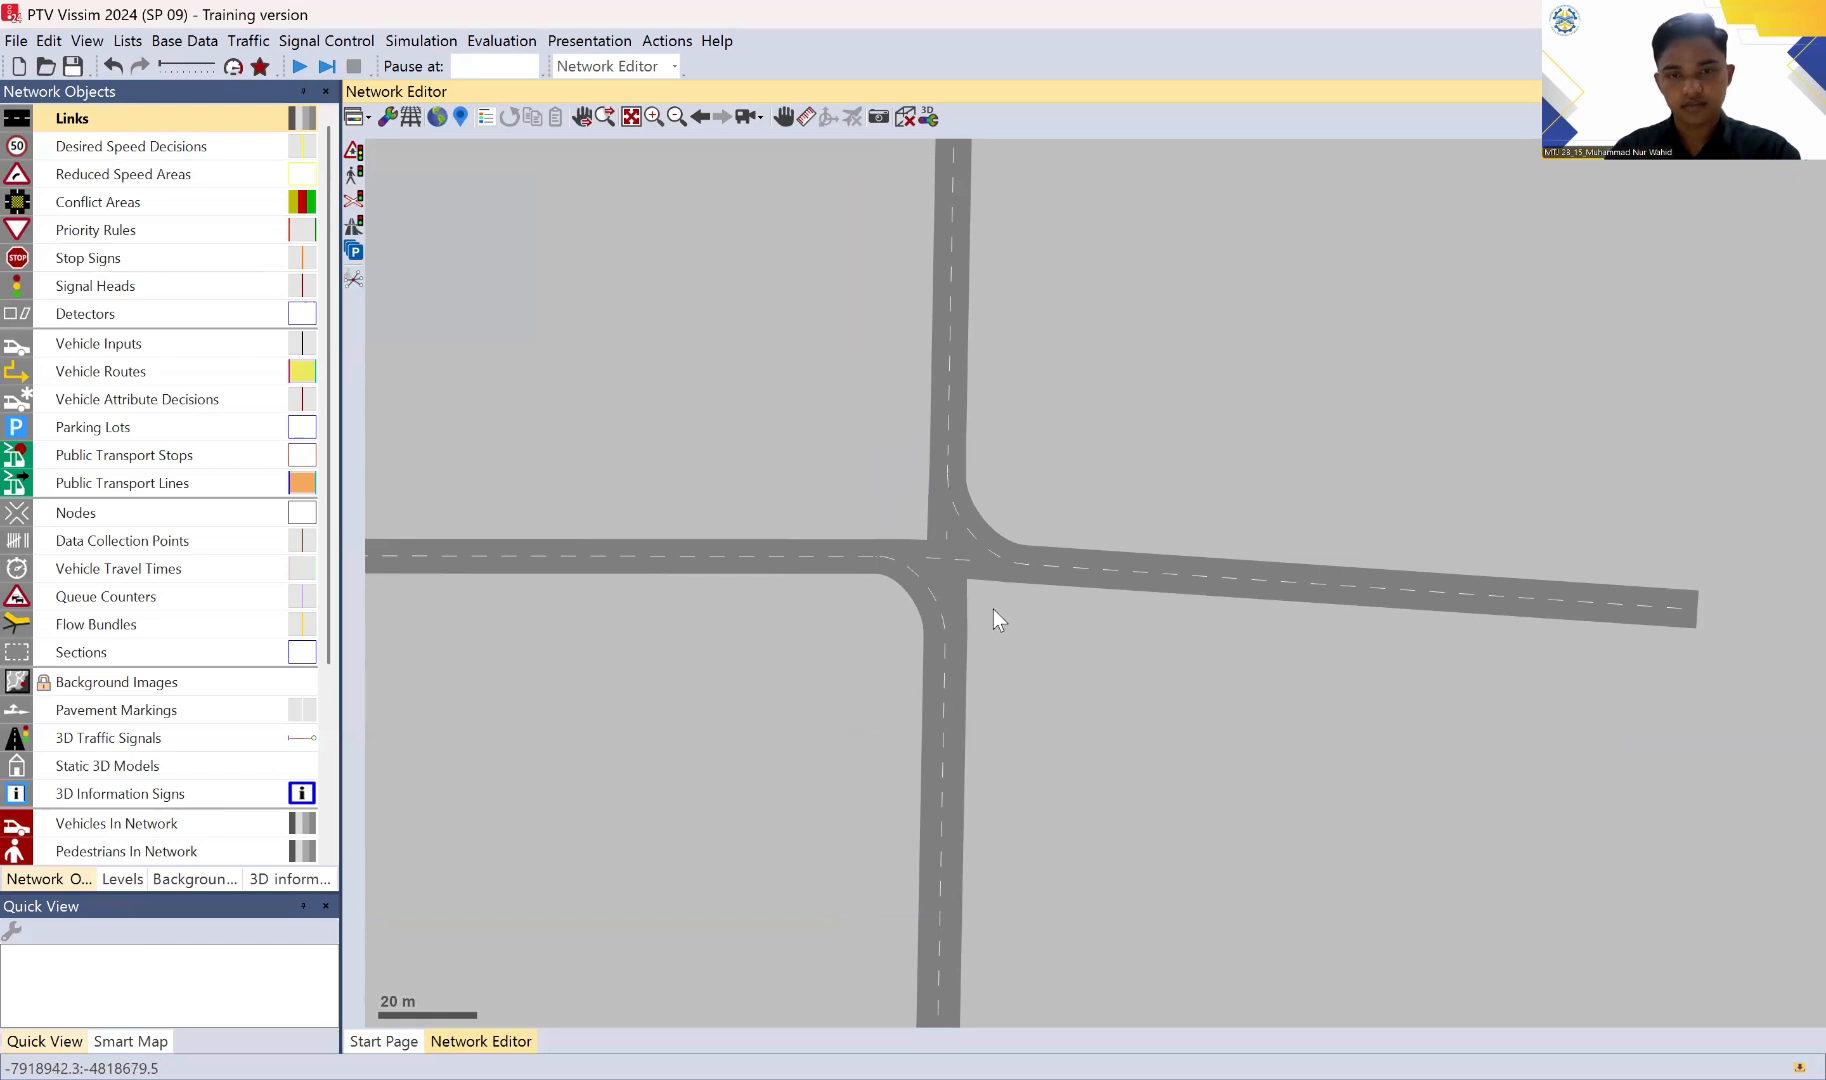
# Step: Examine the curved turning connectors and the adjoining legs of the intersection
pyautogui.moveTo(985, 669); pyautogui.dragTo(799, 880)
pyautogui.moveTo(905, 802); pyautogui.dragTo(1056, 673)
pyautogui.scroll(3, 949, 545)
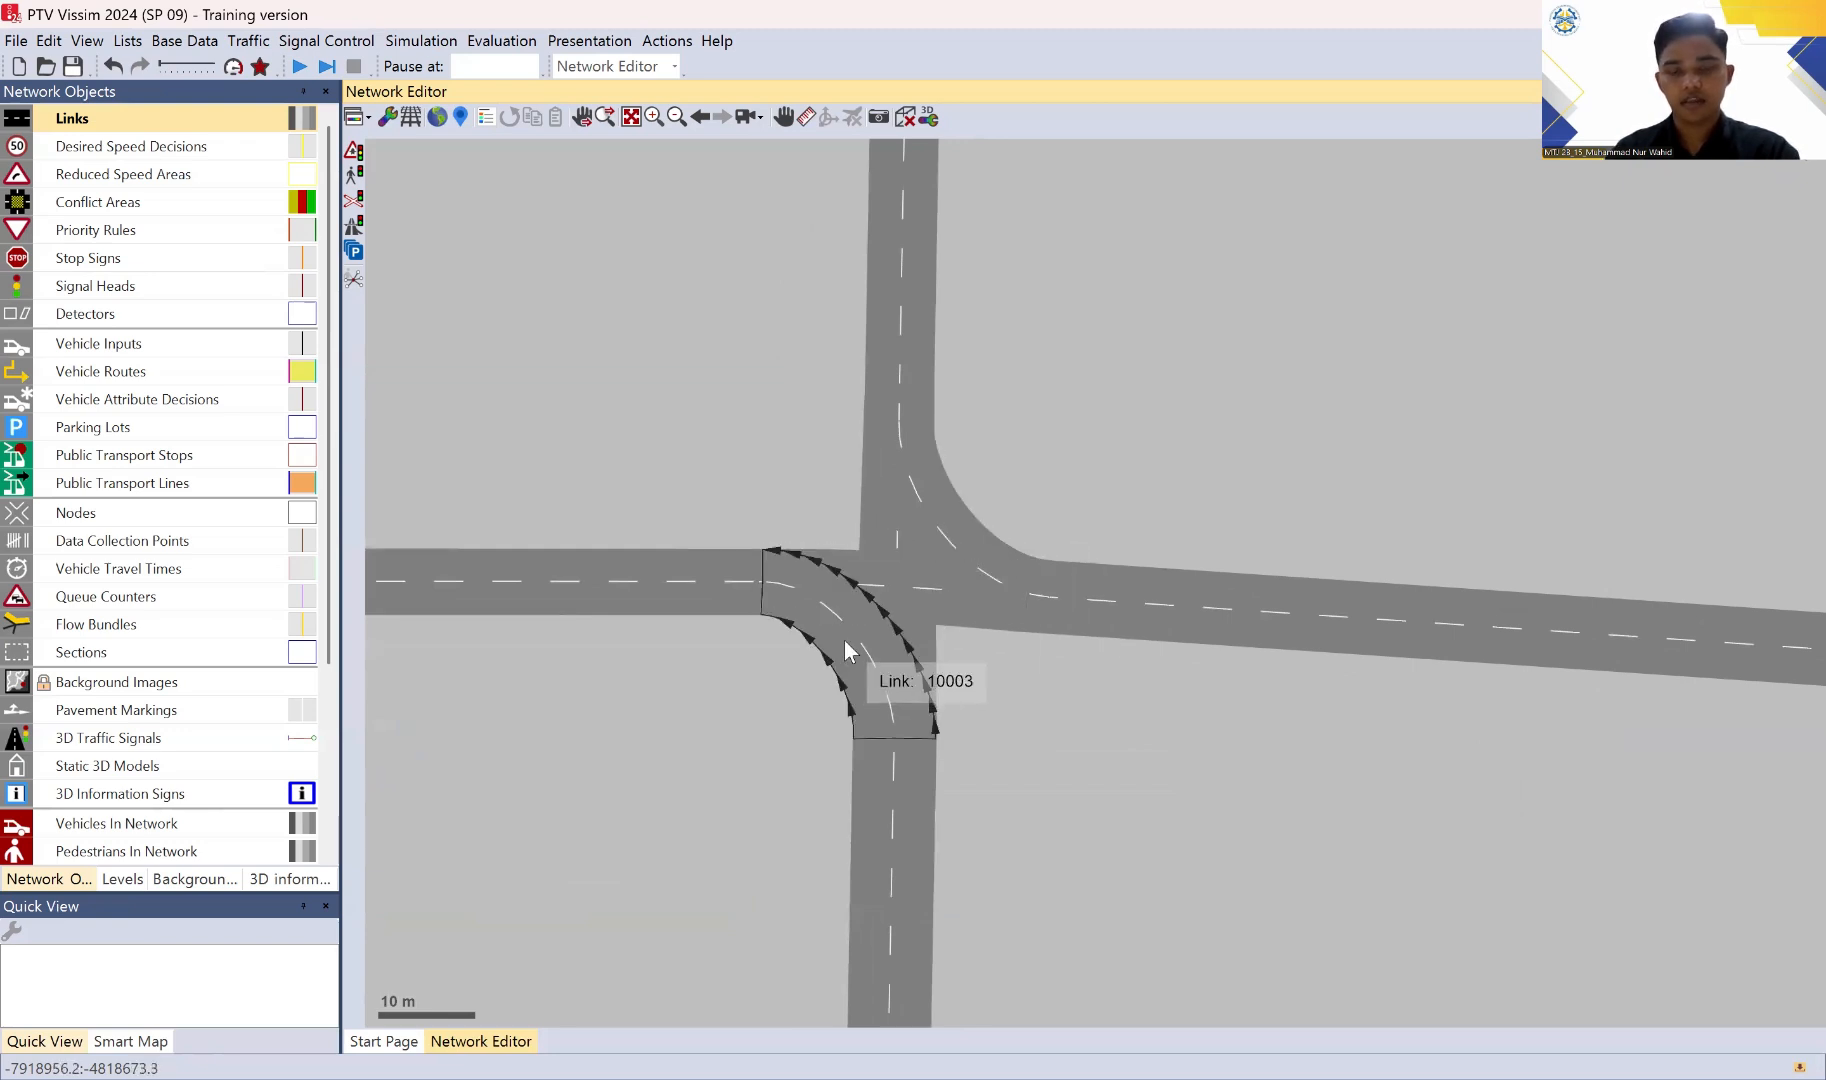
pyautogui.scroll(-2, 1066, 755)
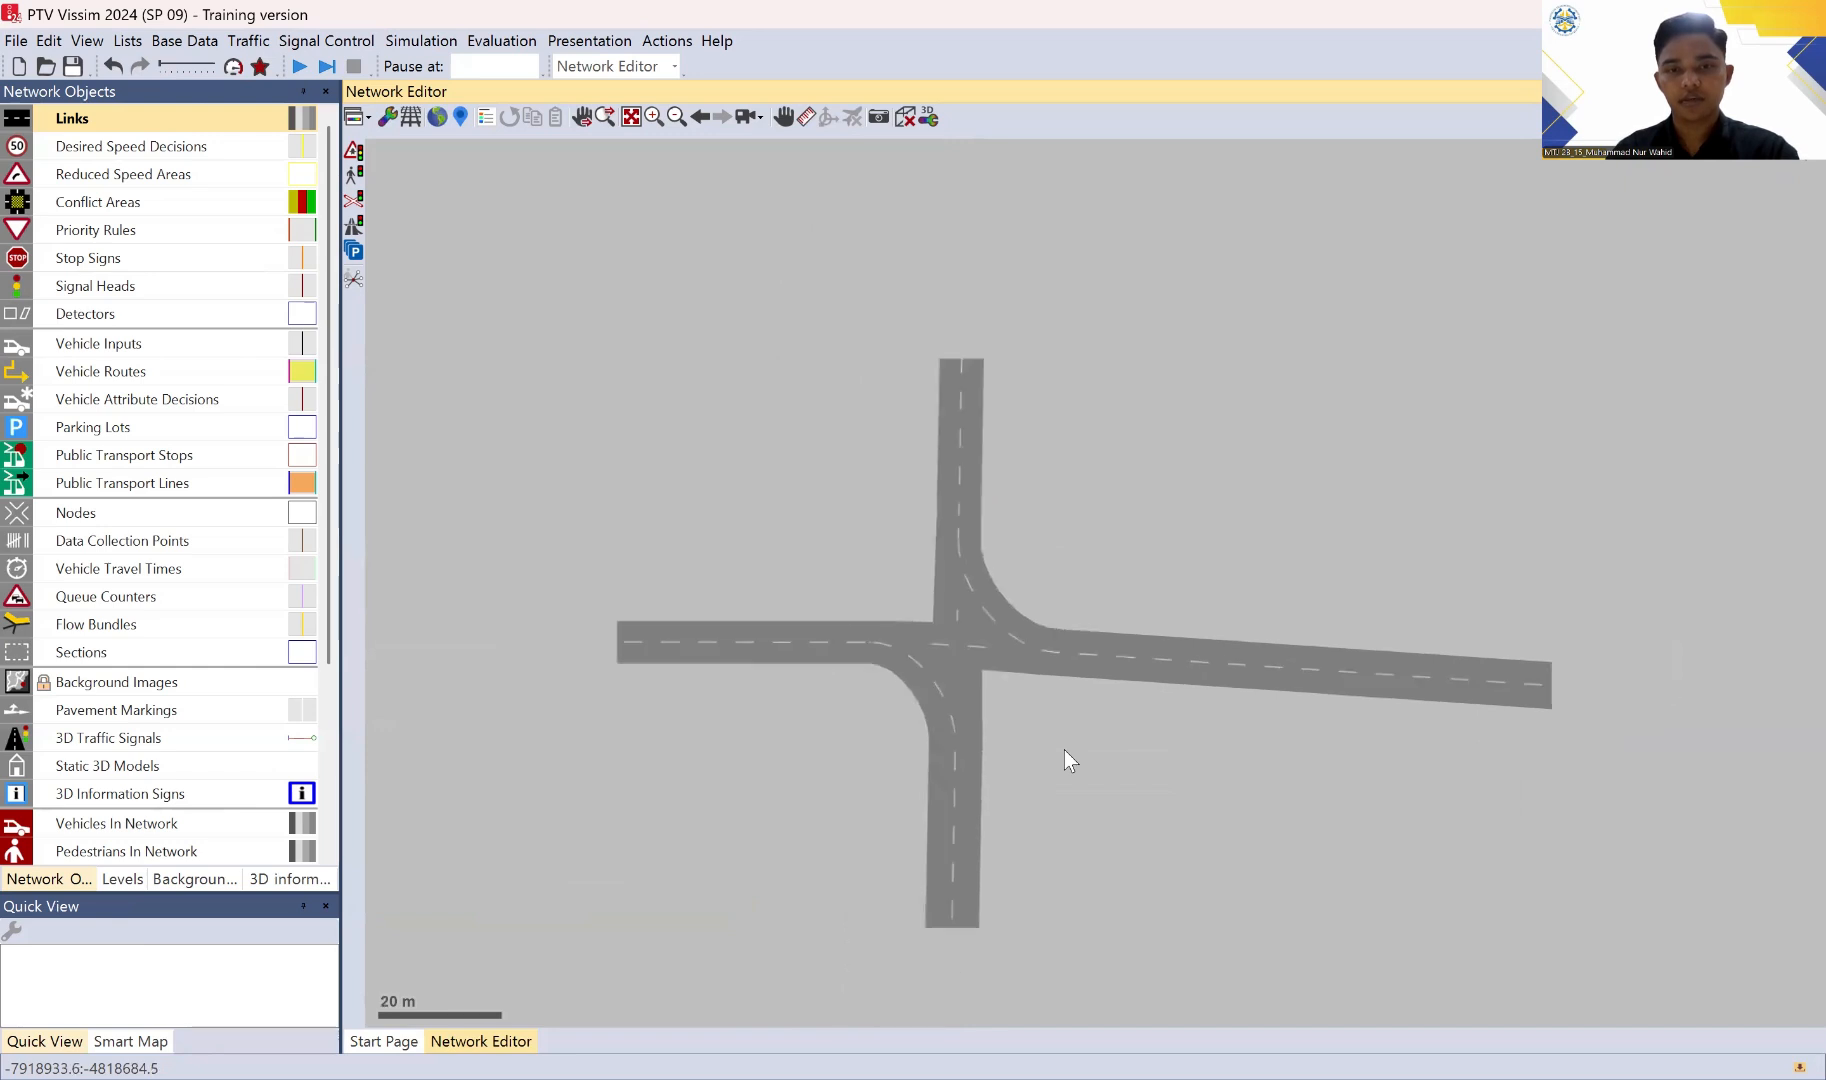
pyautogui.moveTo(1117, 624); pyautogui.dragTo(1146, 449)
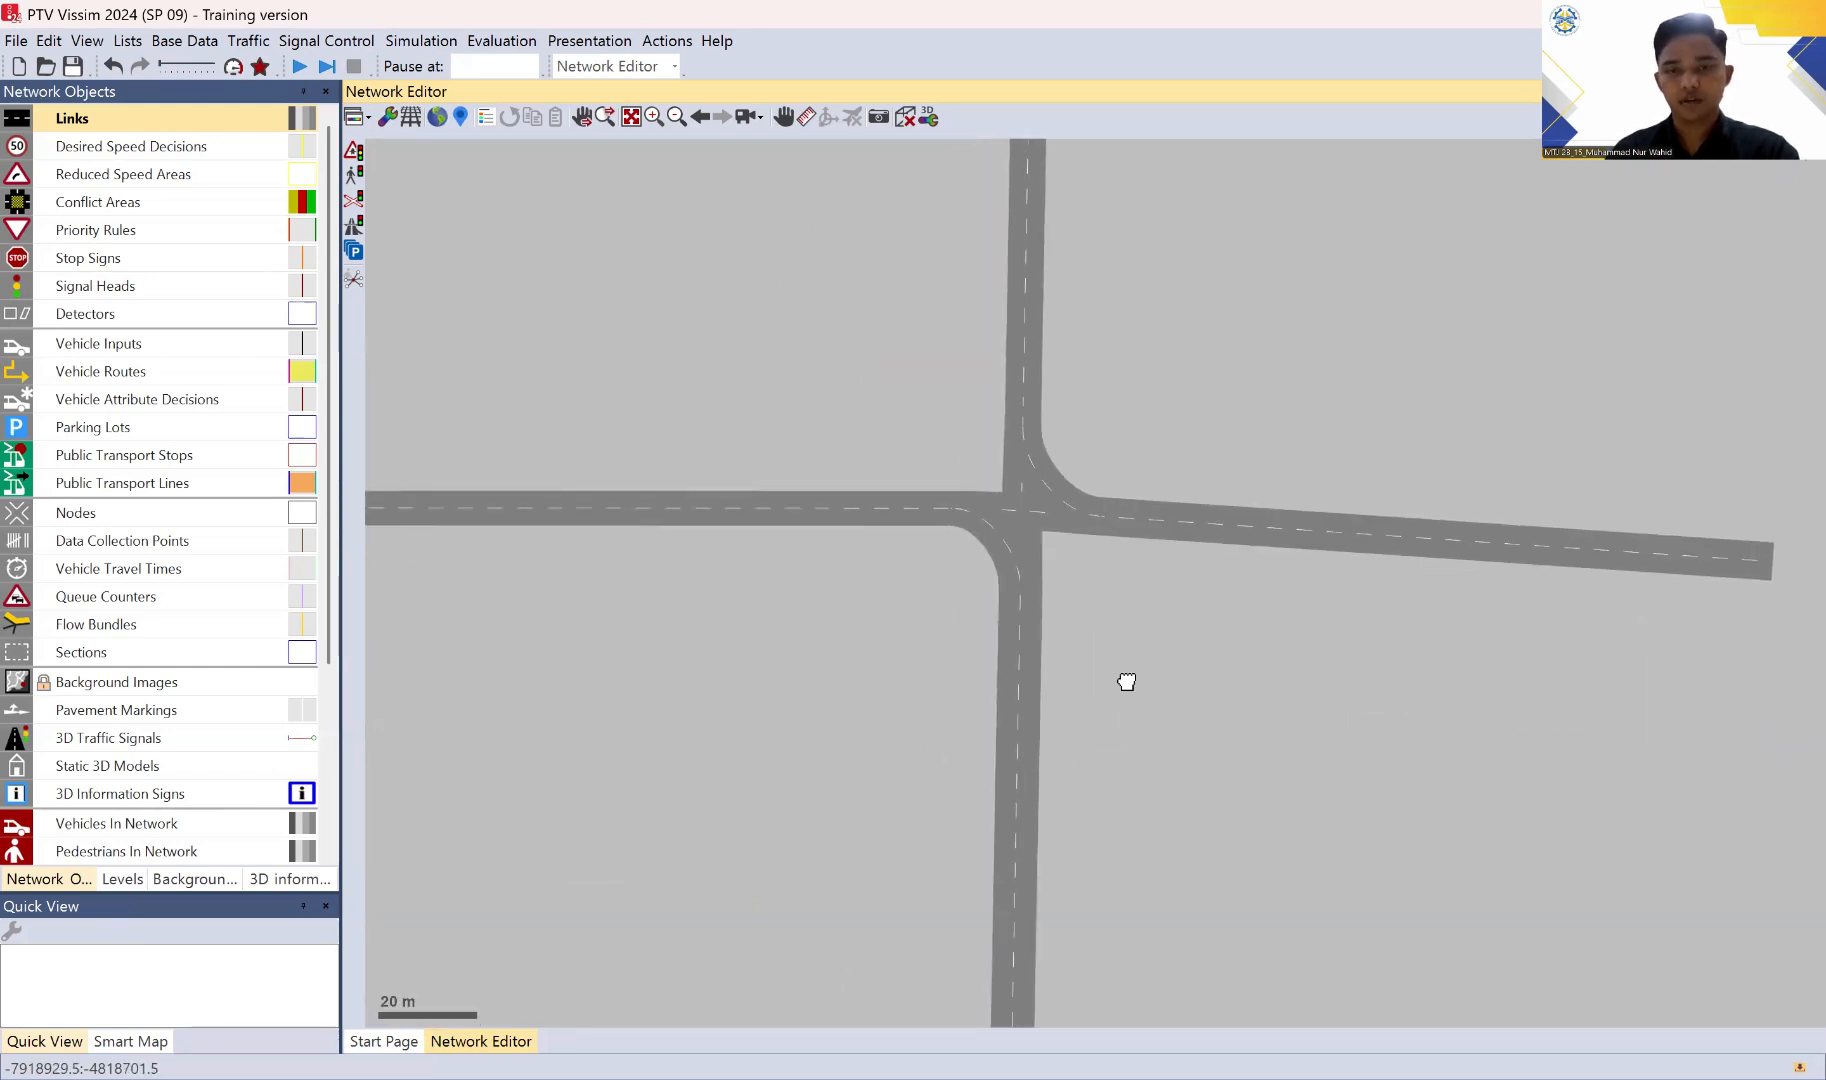
pyautogui.moveTo(1127, 681); pyautogui.dragTo(1076, 862)
pyautogui.moveTo(1042, 704); pyautogui.dragTo(1041, 654)
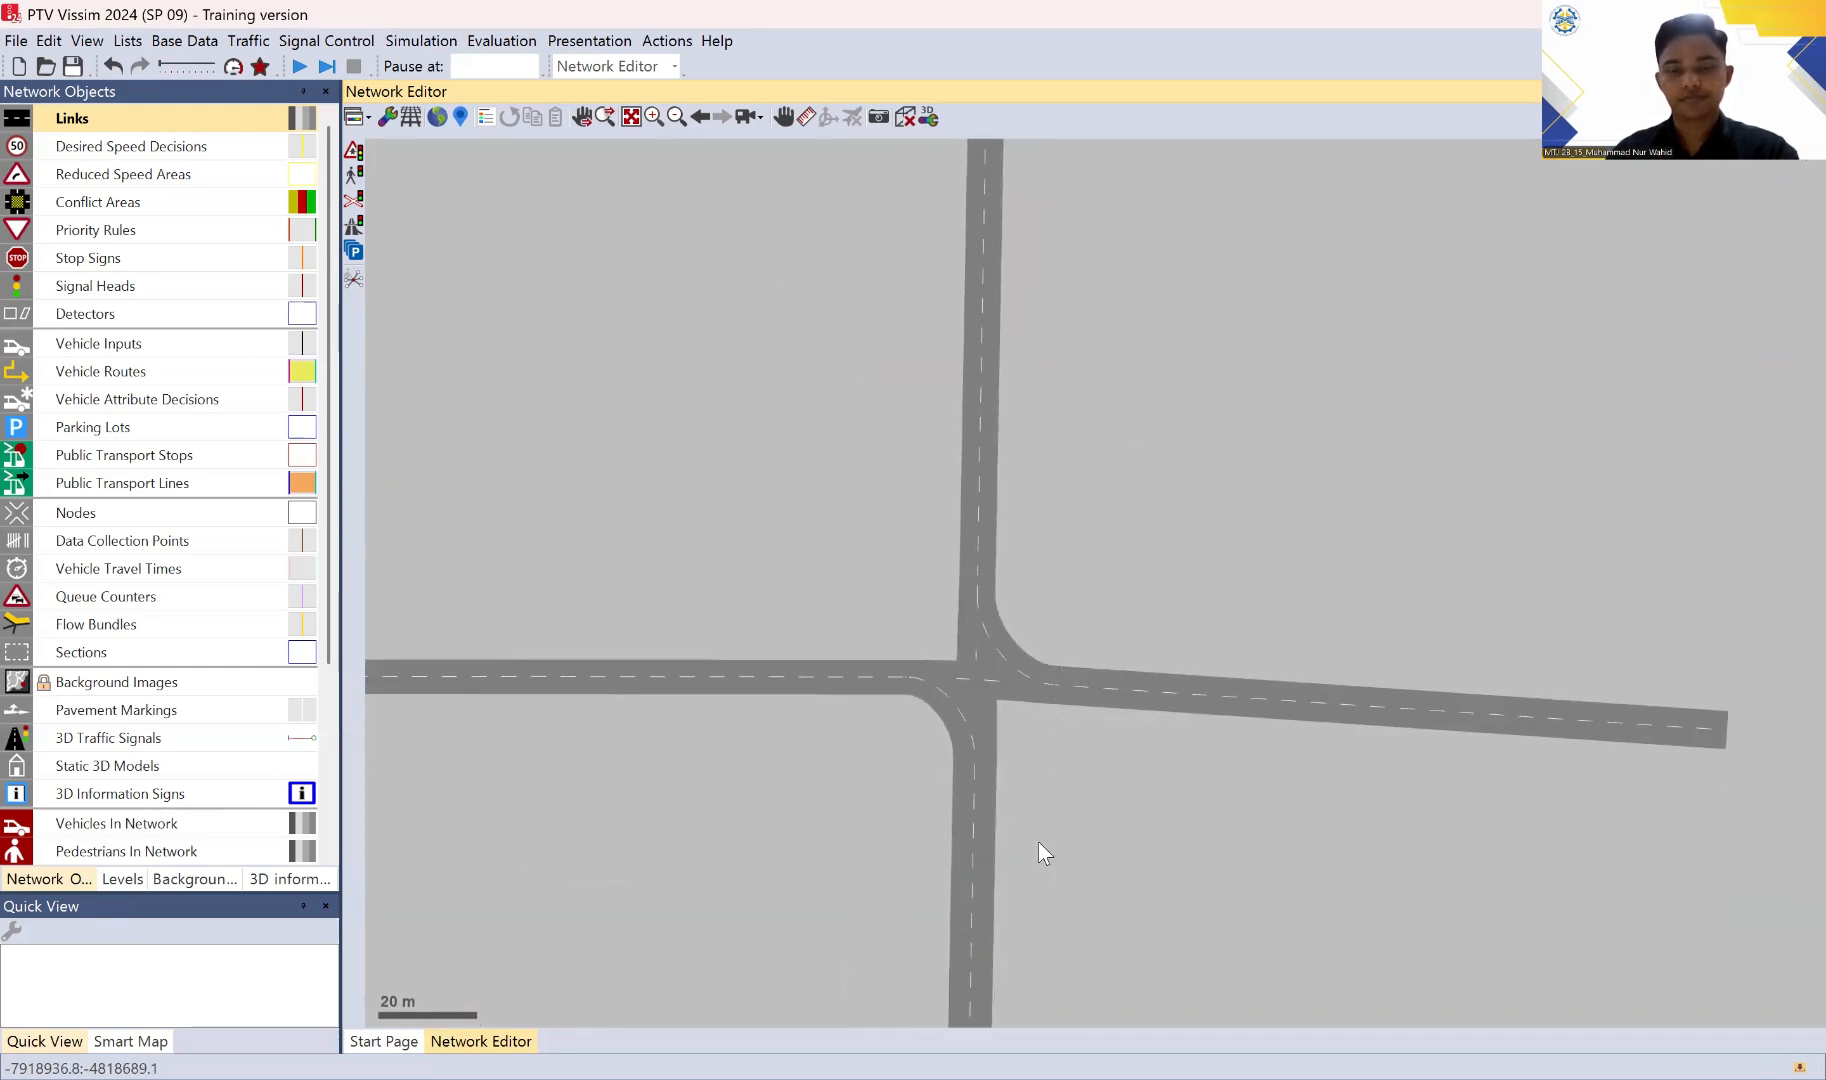
pyautogui.moveTo(1039, 842); pyautogui.dragTo(1053, 754)
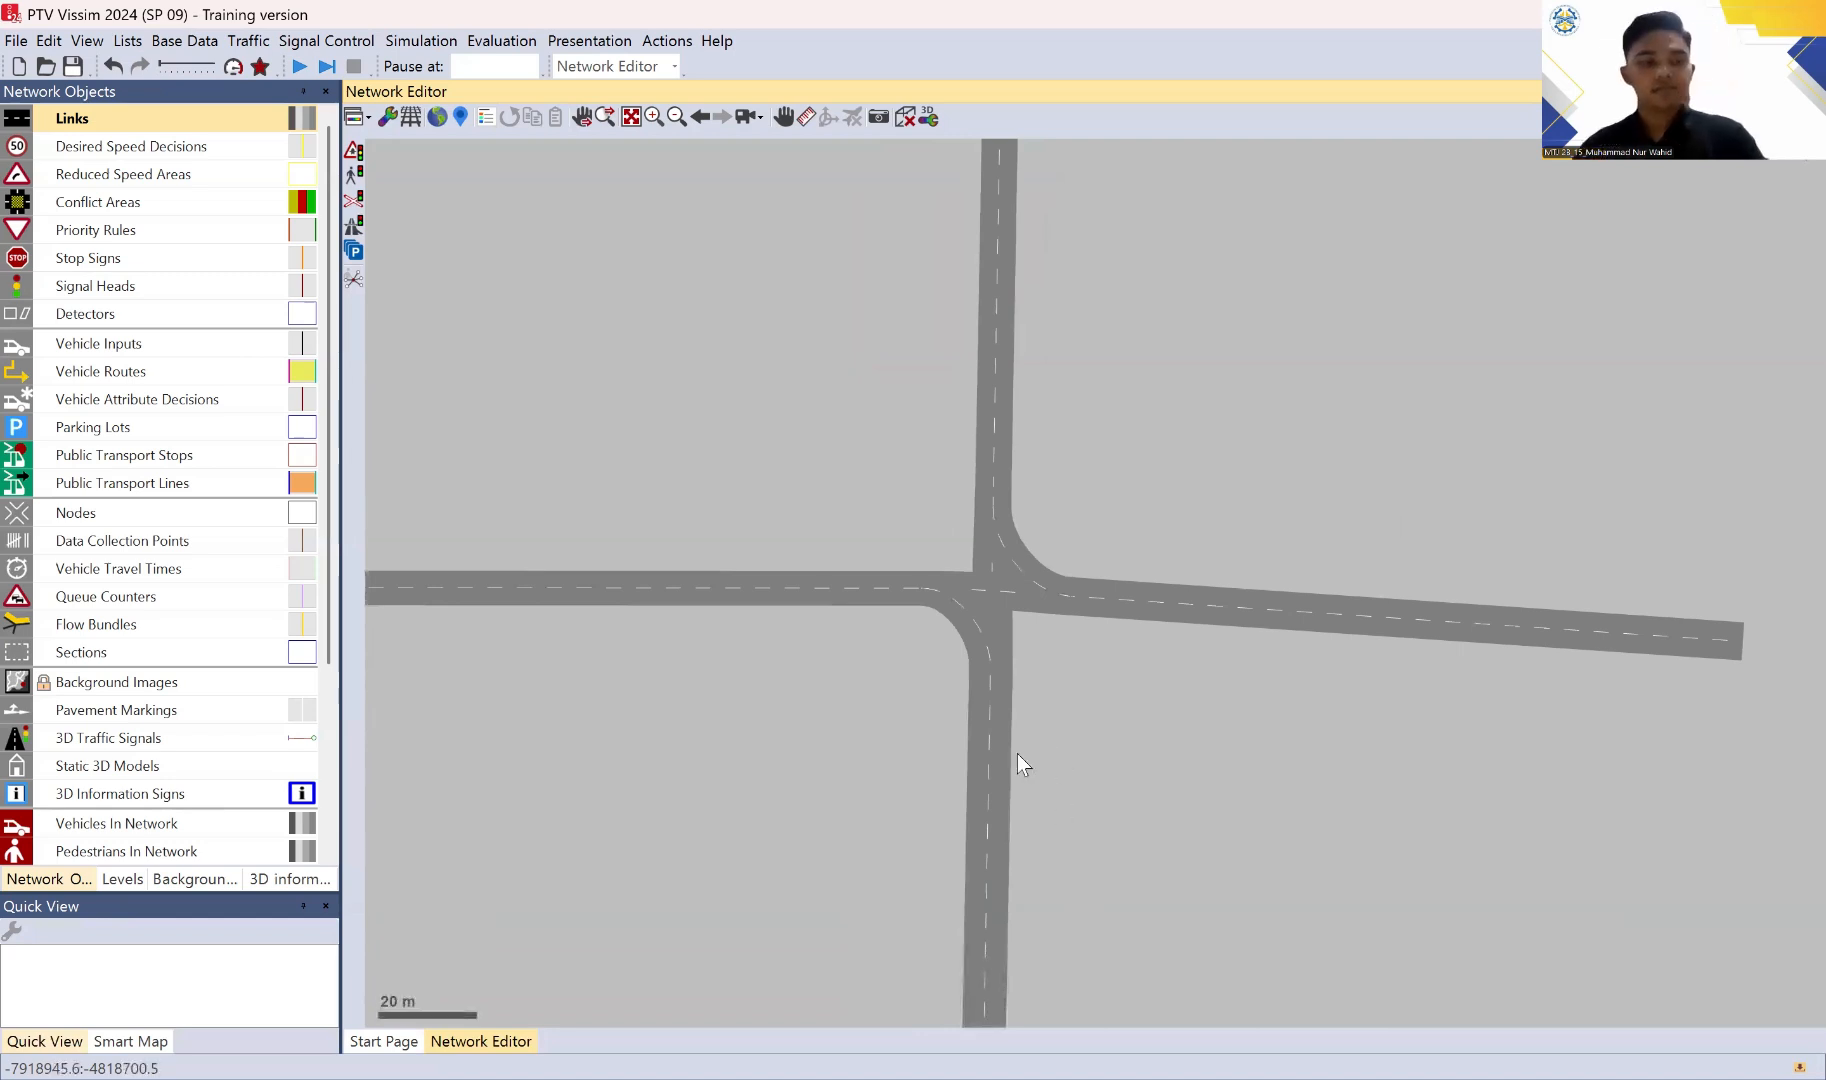
# Step: Save the network file as VISIM VIDEO.inpx
pyautogui.click(979, 255)
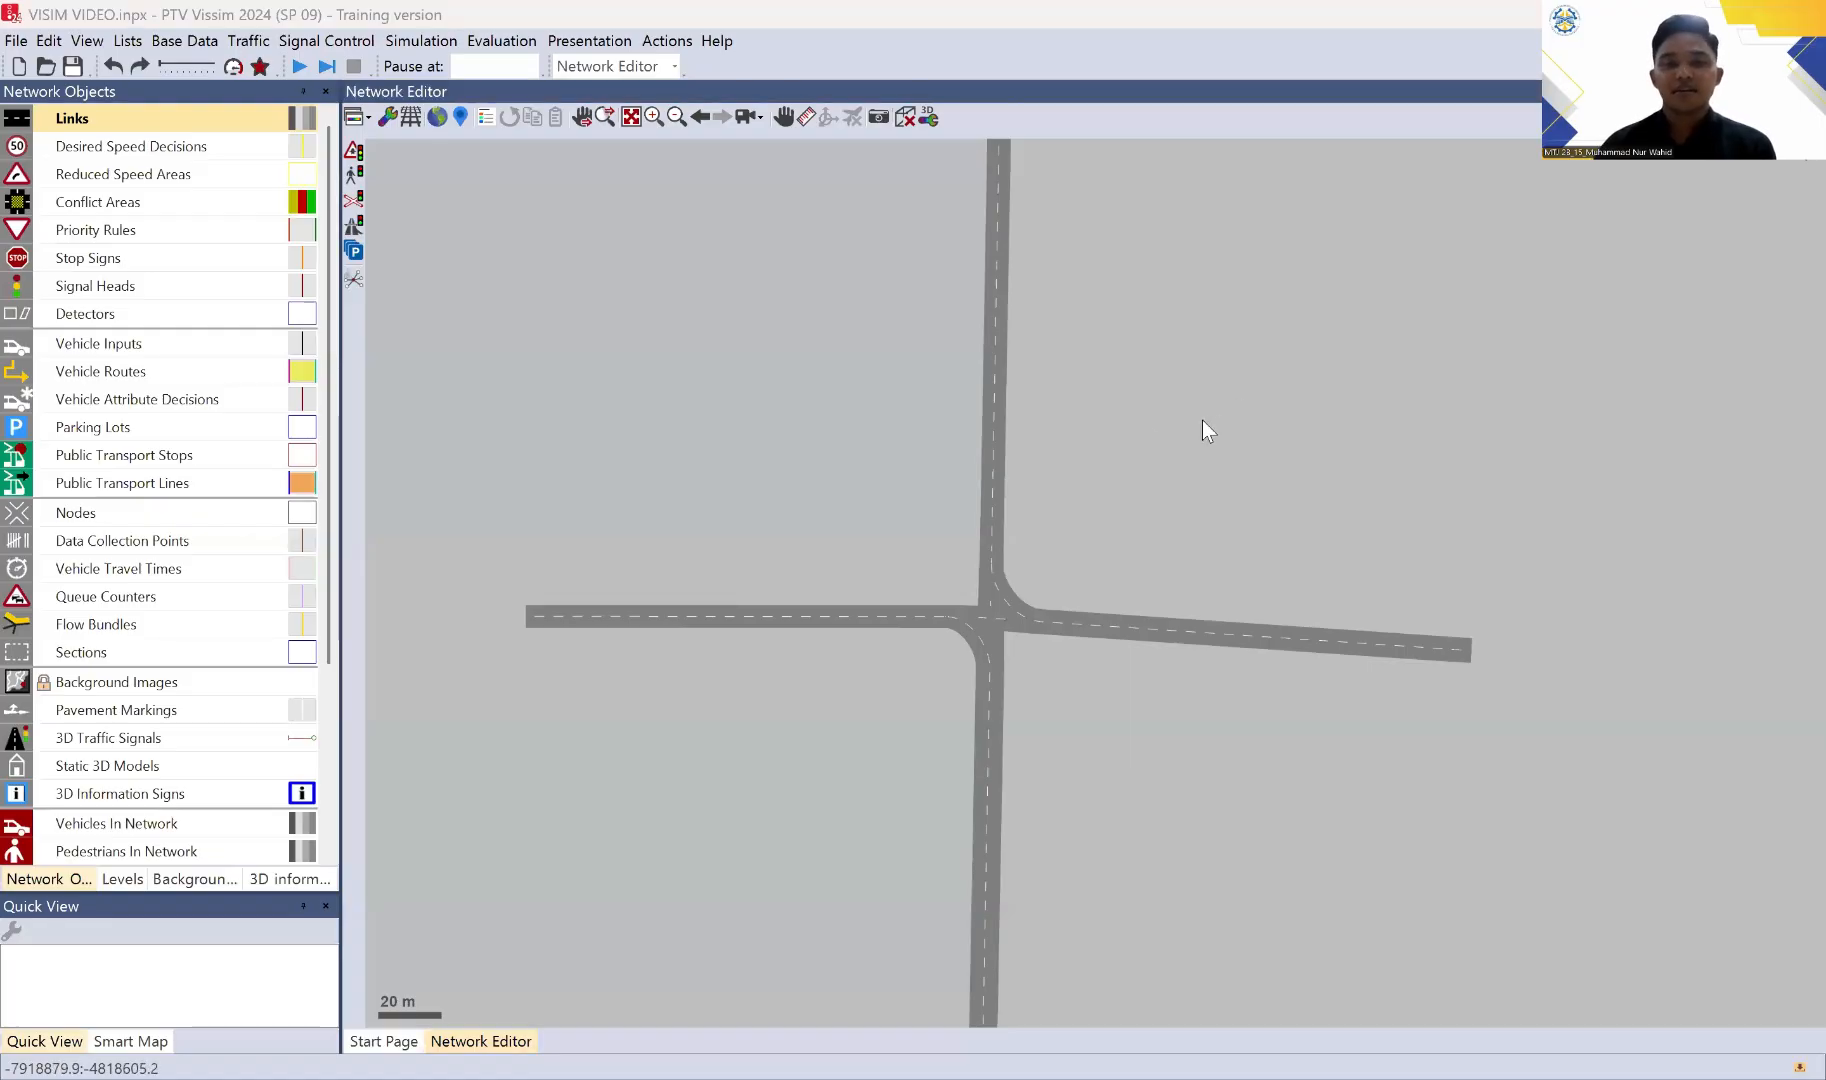
pyautogui.click(1086, 504)
pyautogui.moveTo(1141, 531); pyautogui.dragTo(1142, 490)
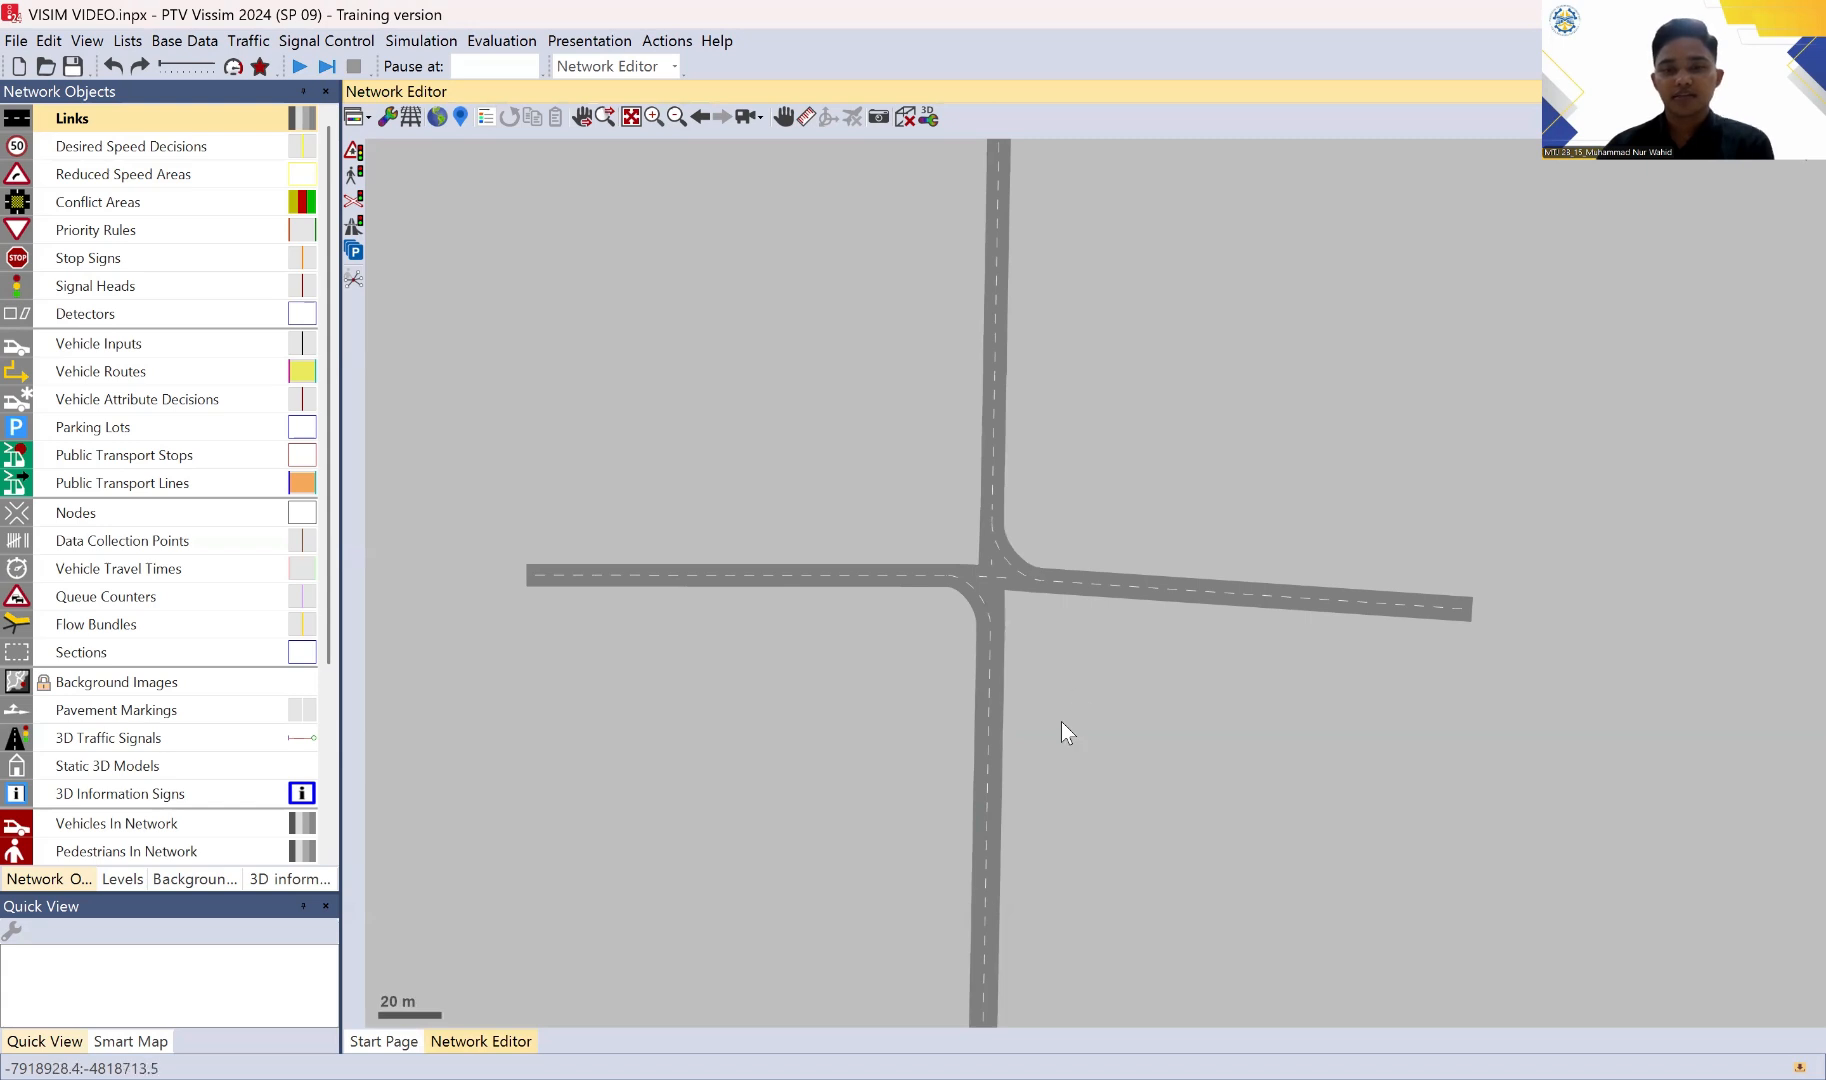
pyautogui.moveTo(1062, 724); pyautogui.dragTo(1072, 636)
pyautogui.moveTo(1138, 438); pyautogui.dragTo(1129, 493)
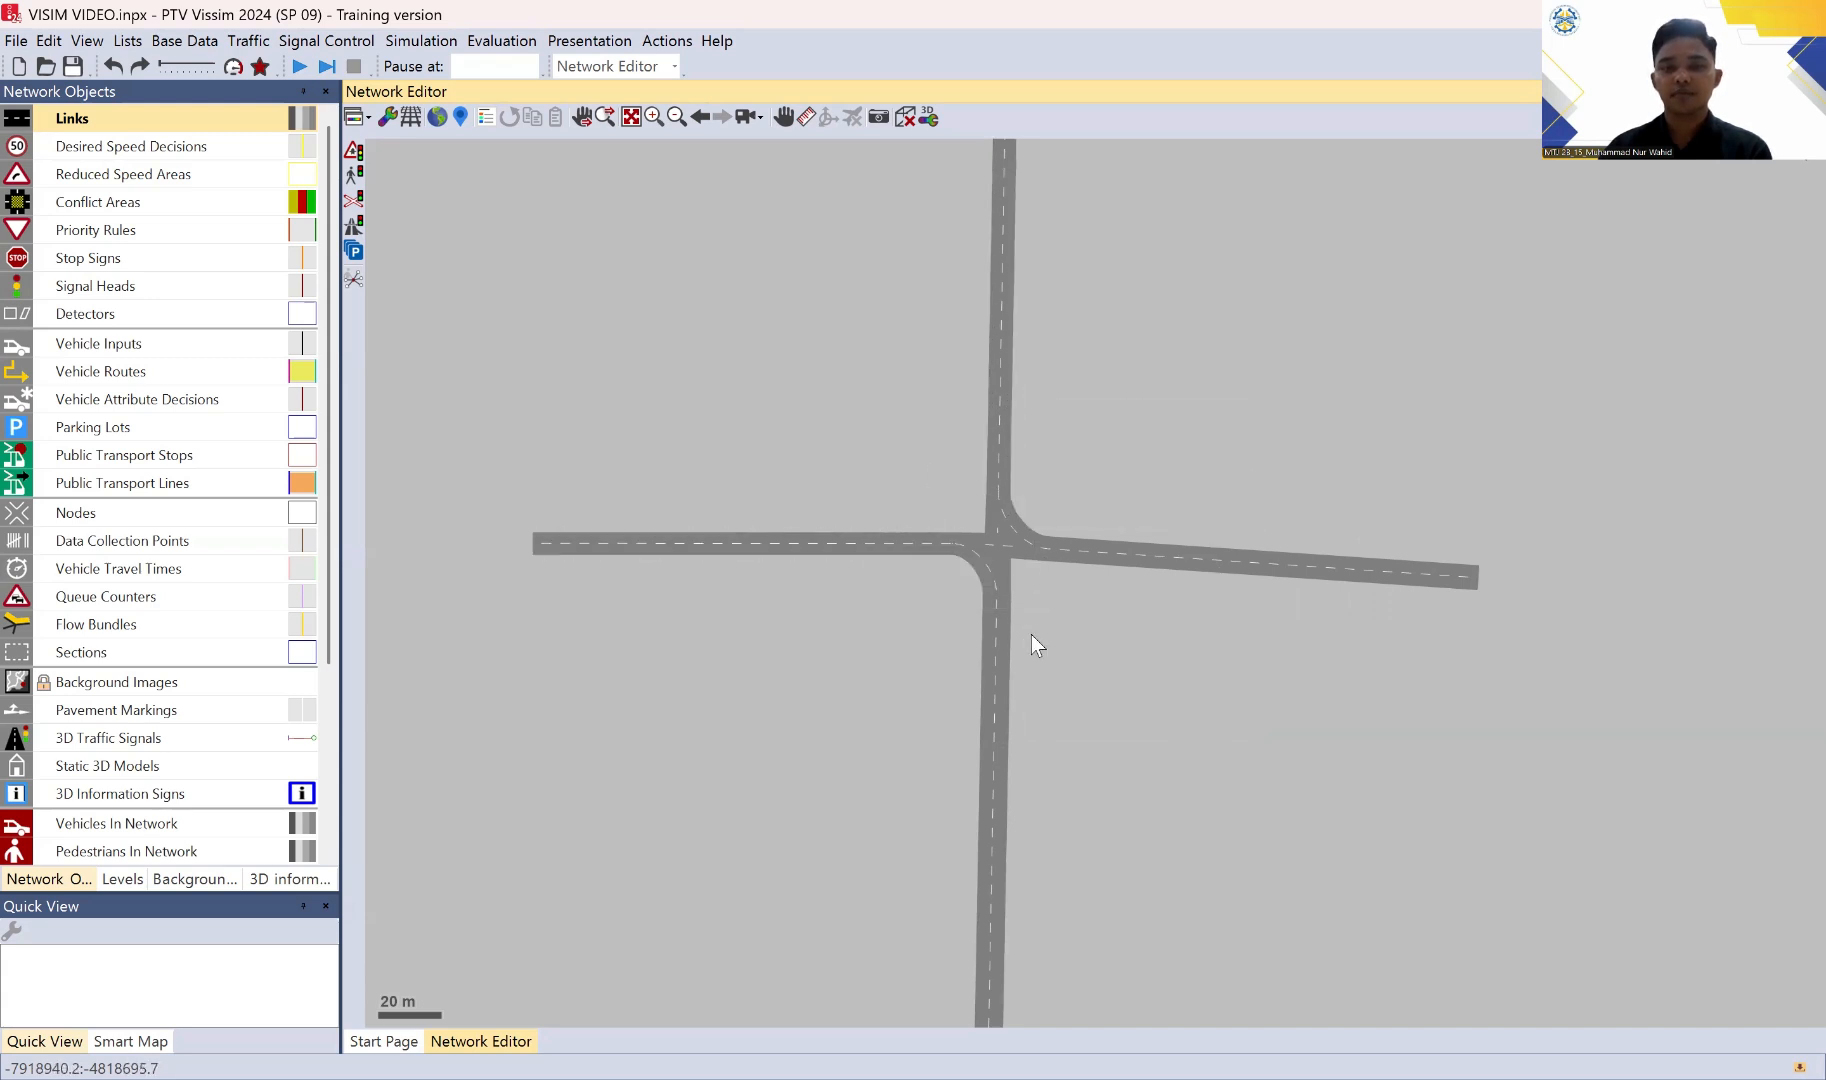
pyautogui.moveTo(1126, 272); pyautogui.dragTo(1104, 342)
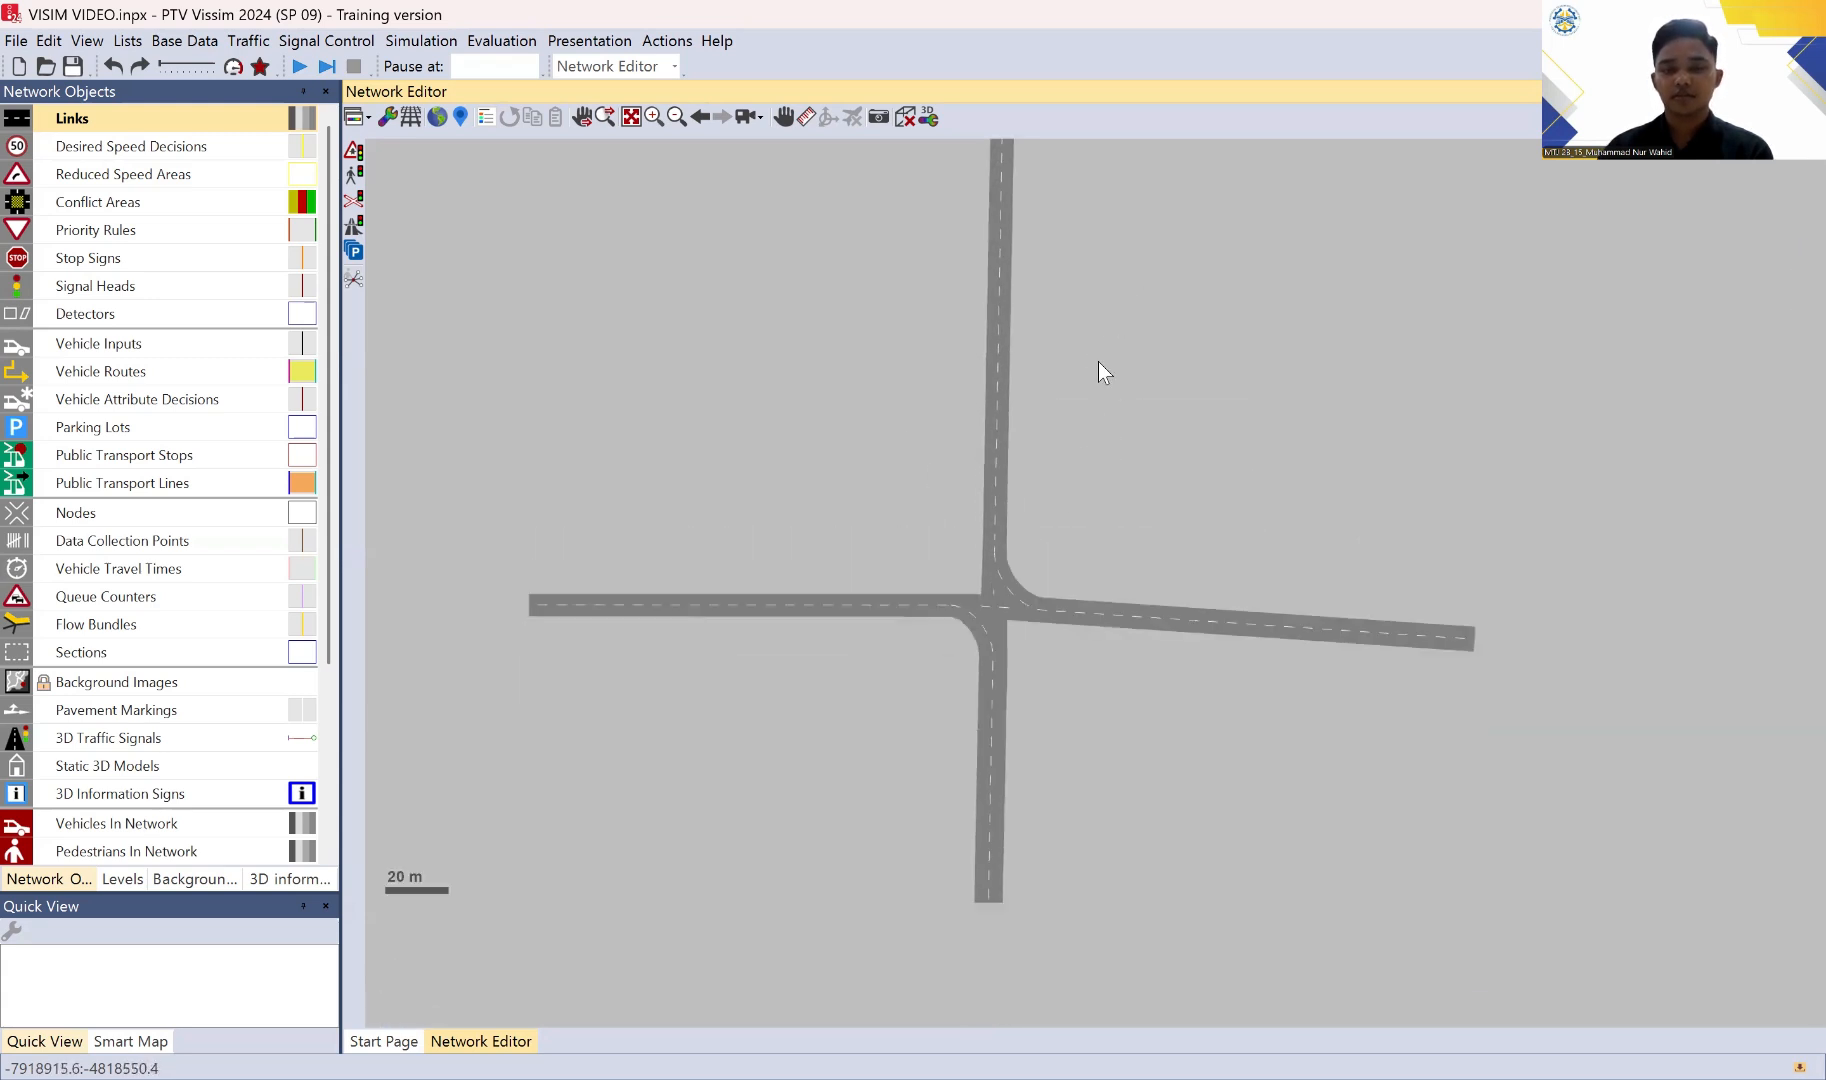
pyautogui.scroll(-2, 1039, 555)
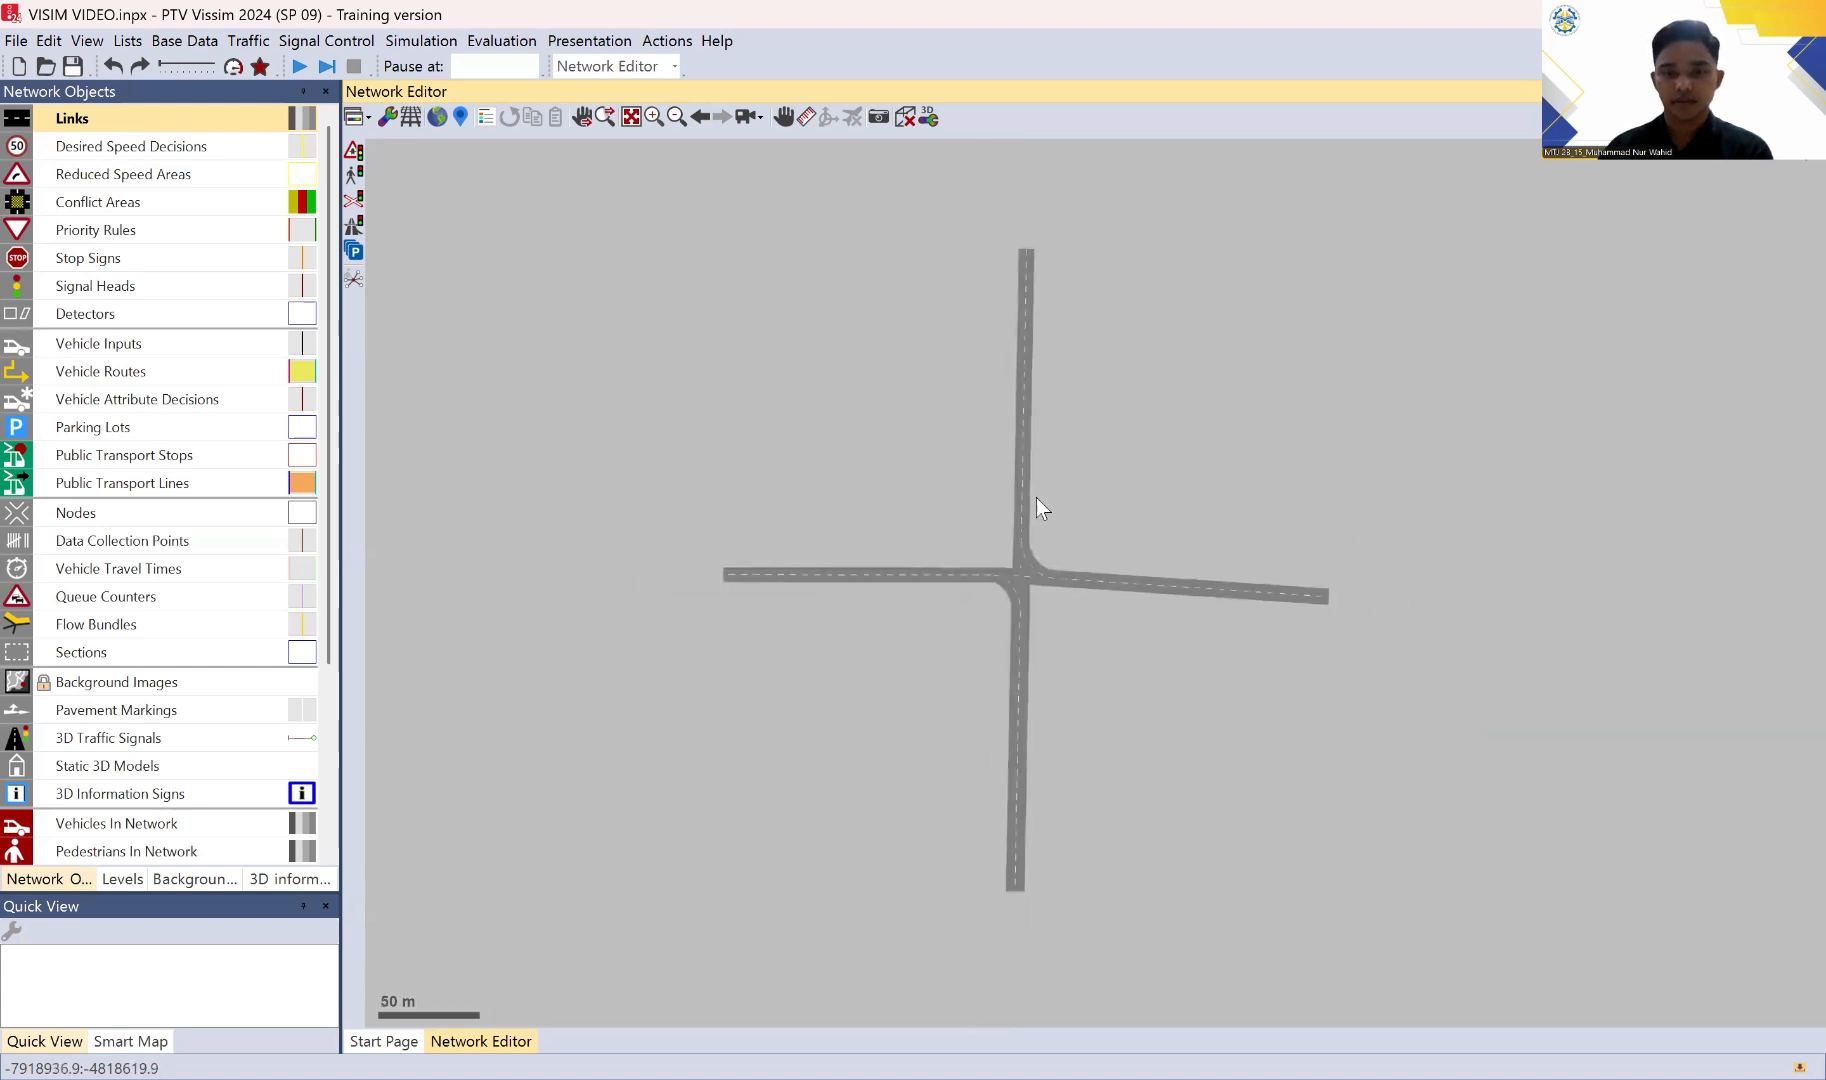
pyautogui.scroll(3, 1088, 530)
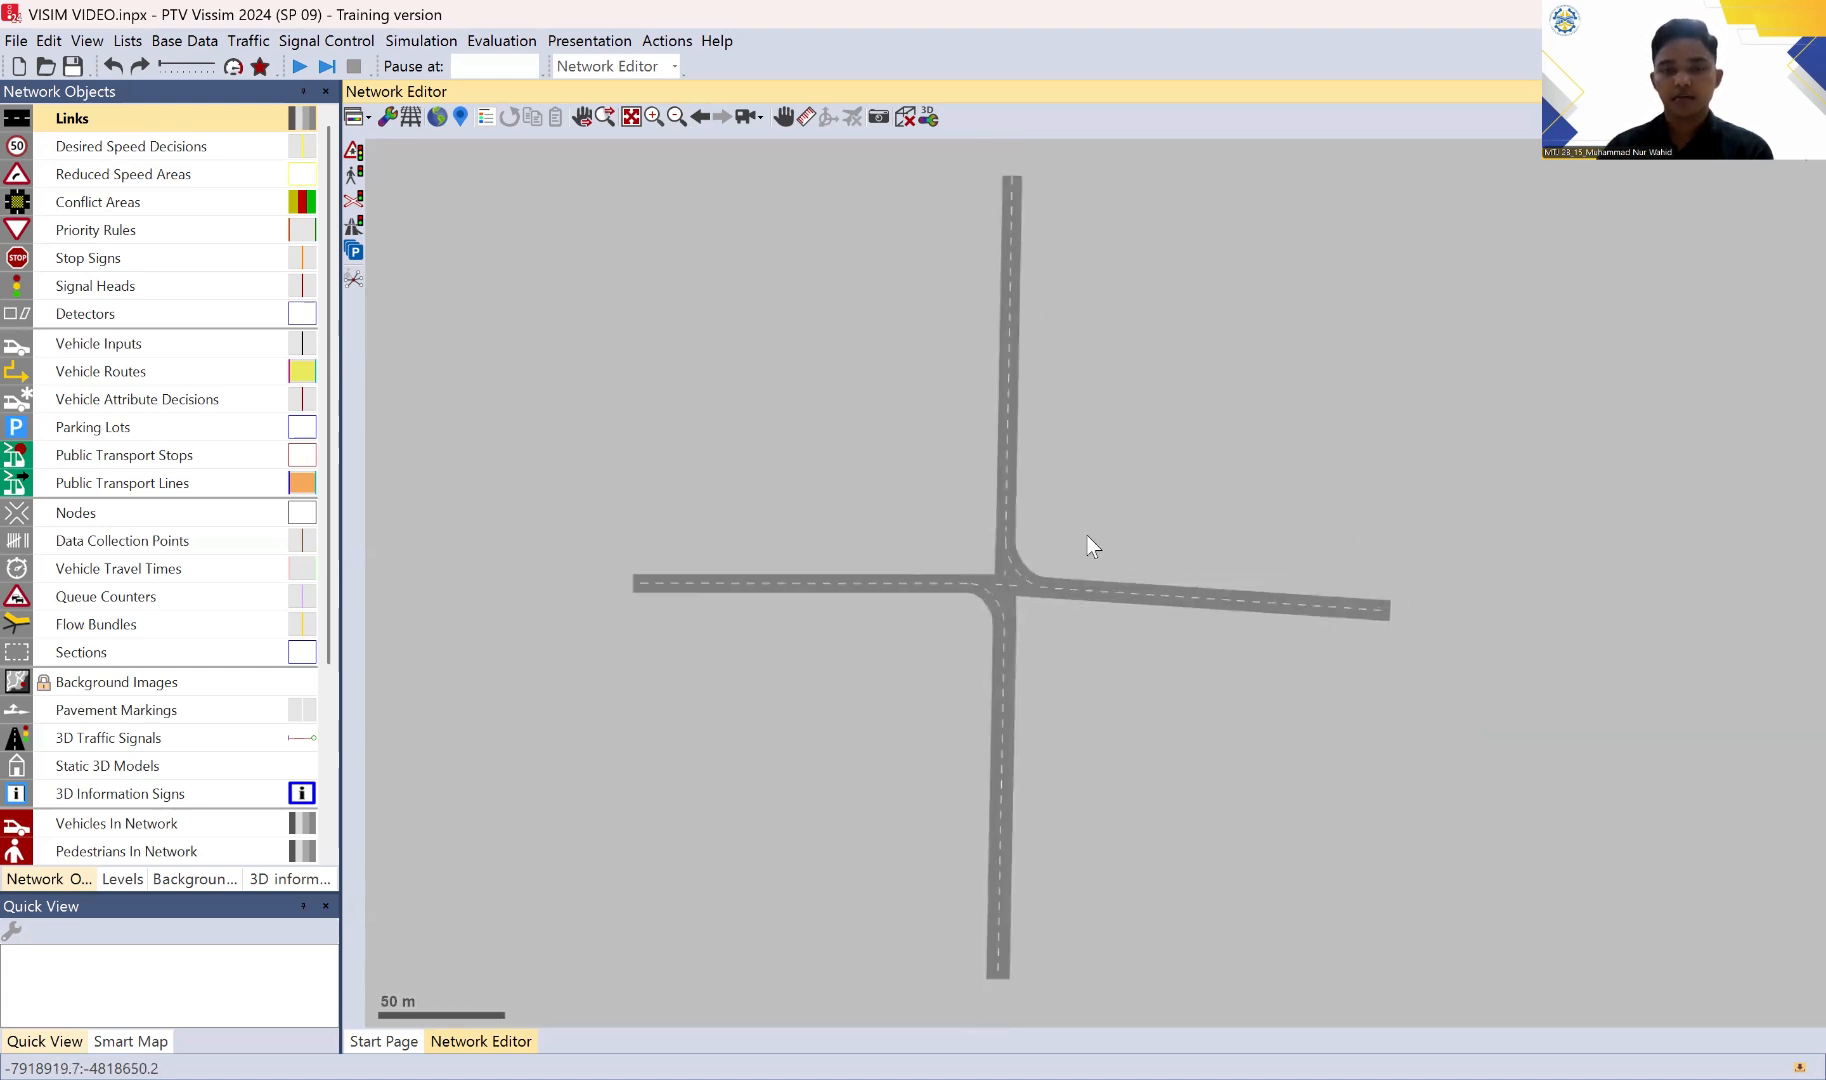
pyautogui.moveTo(1092, 517); pyautogui.dragTo(1144, 426)
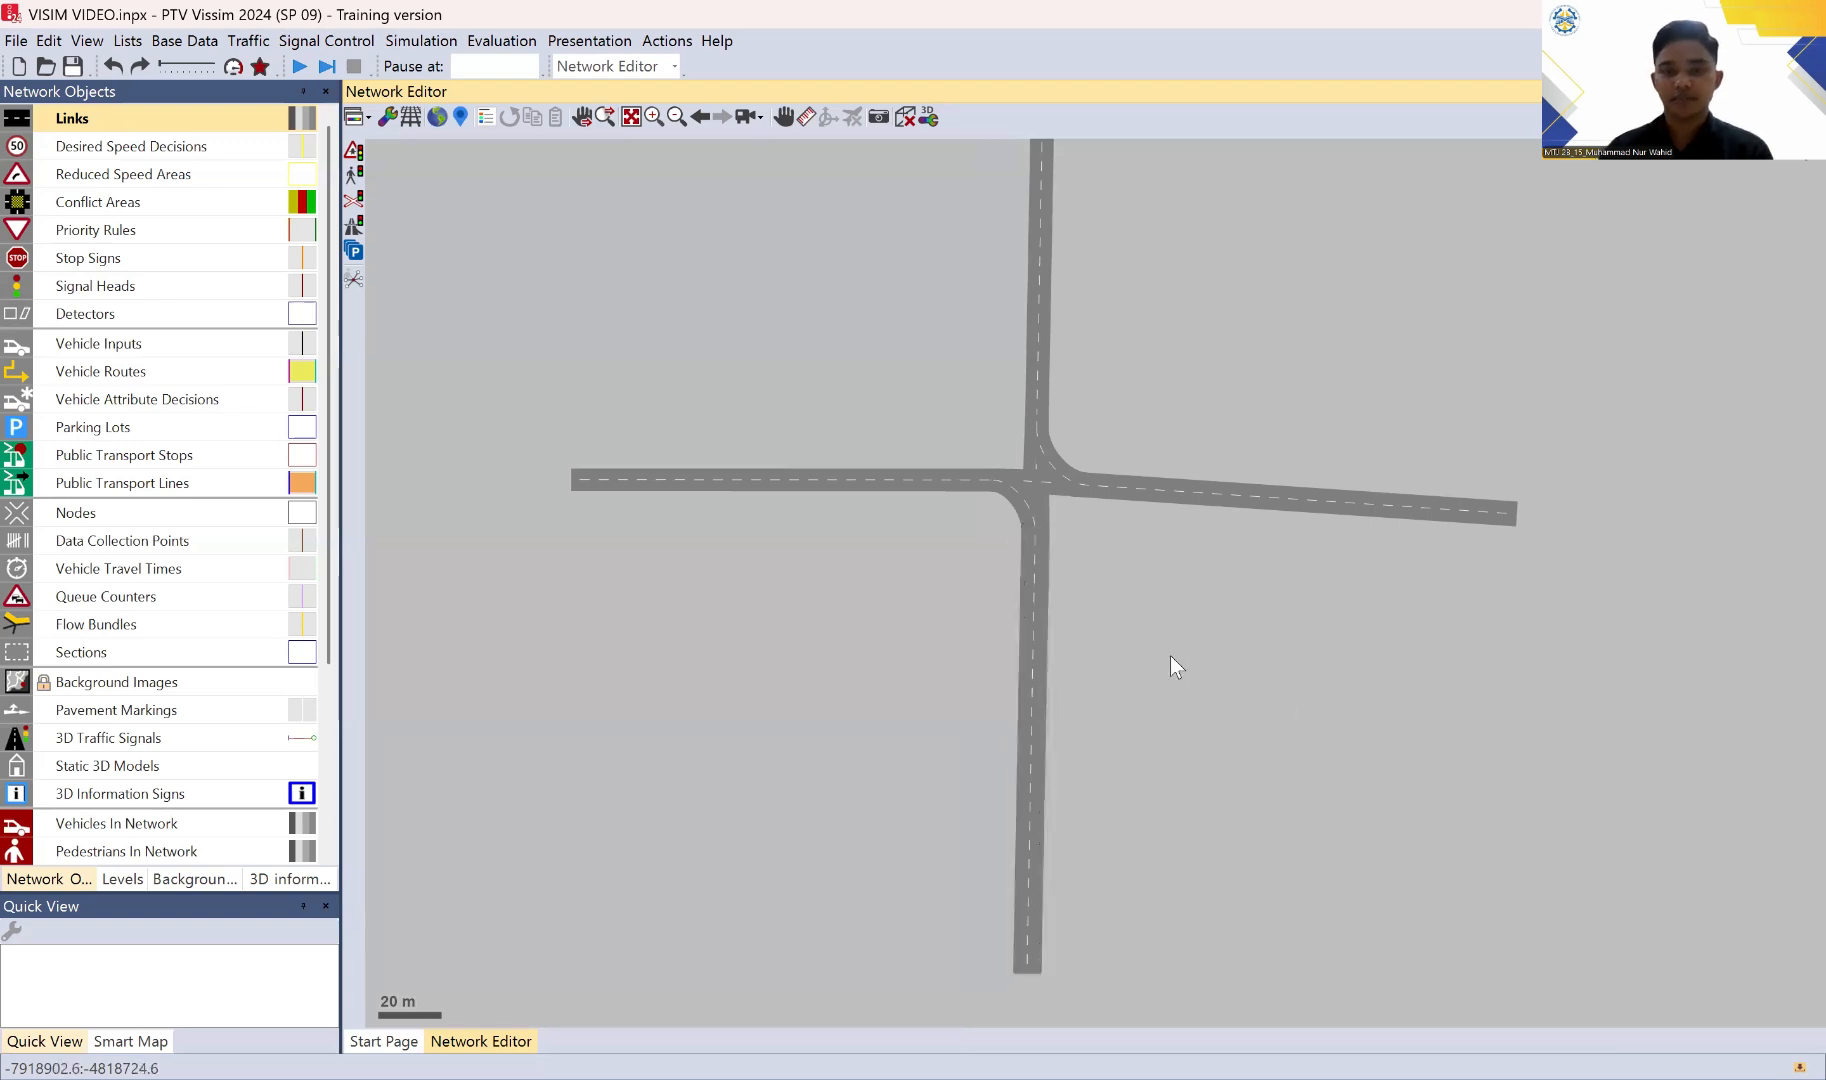
pyautogui.moveTo(1170, 655); pyautogui.dragTo(1157, 638)
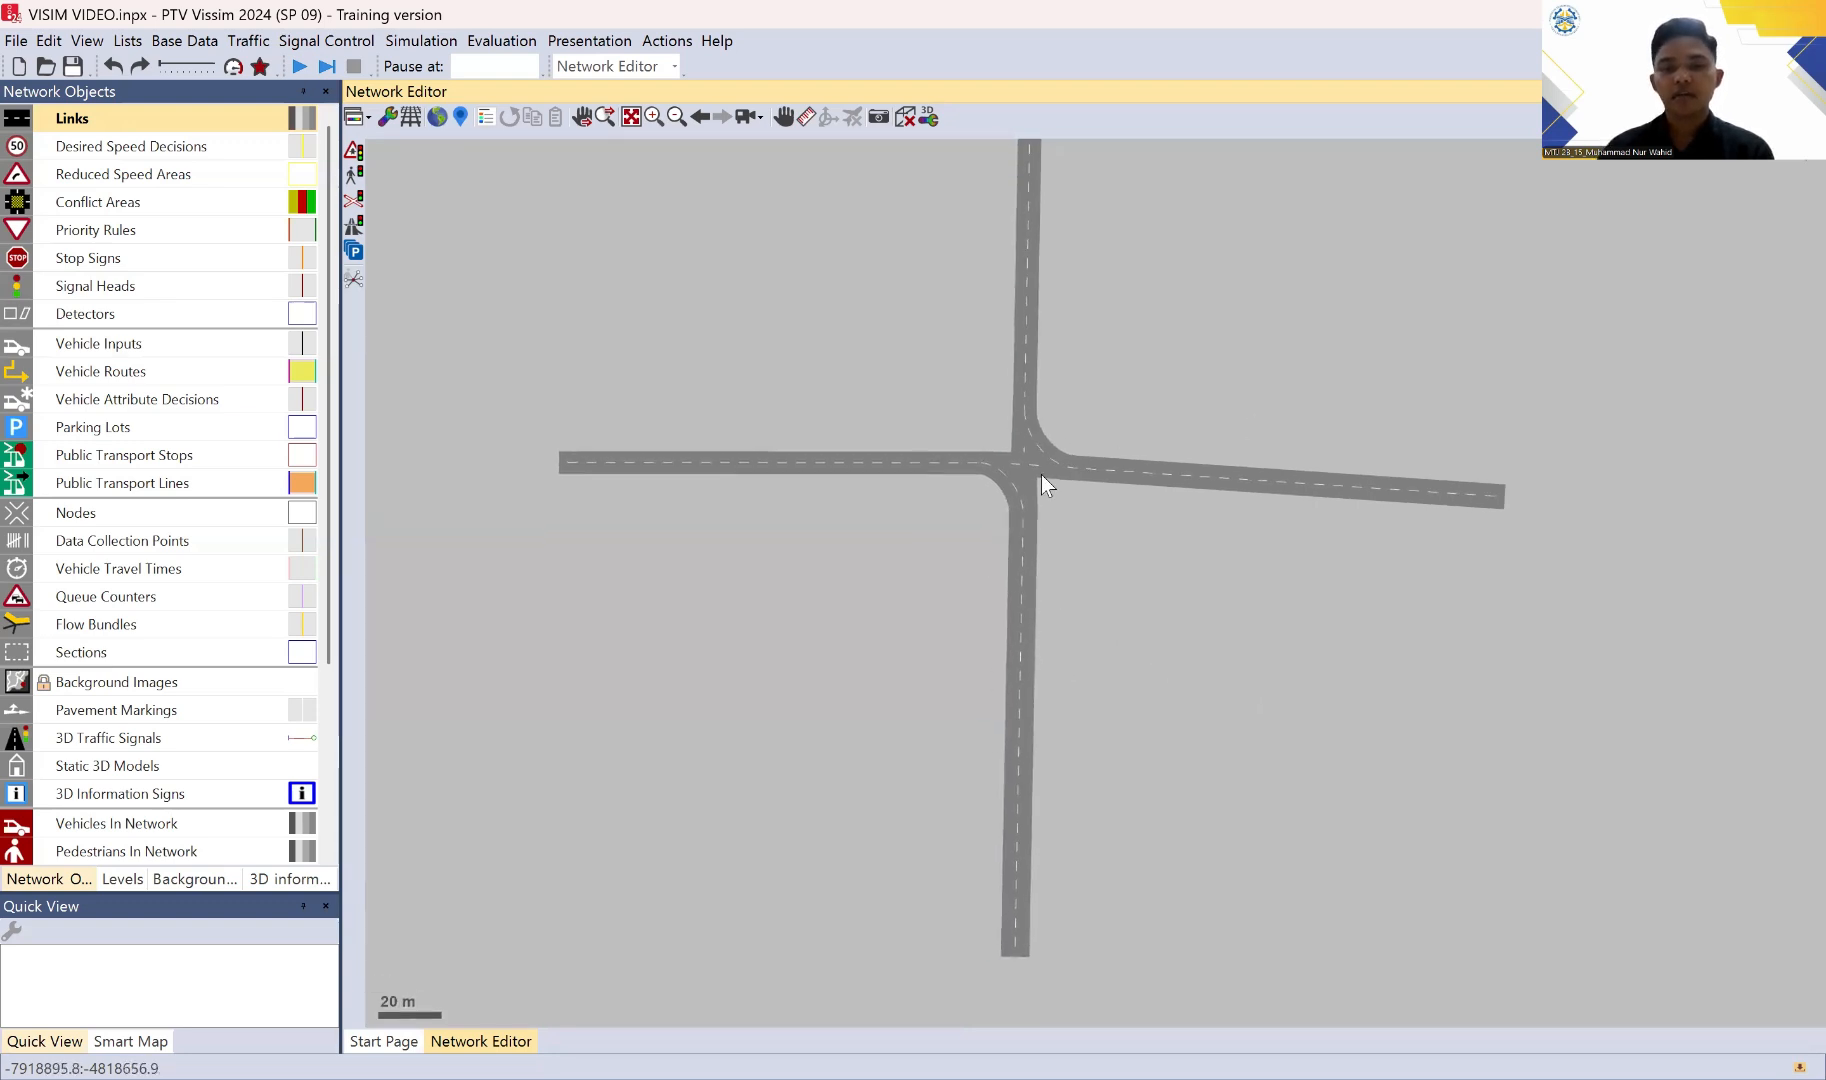
pyautogui.moveTo(1151, 260)
pyautogui.mouseDown()
pyautogui.moveTo(1124, 302)
pyautogui.moveTo(1156, 227)
pyautogui.mouseUp()
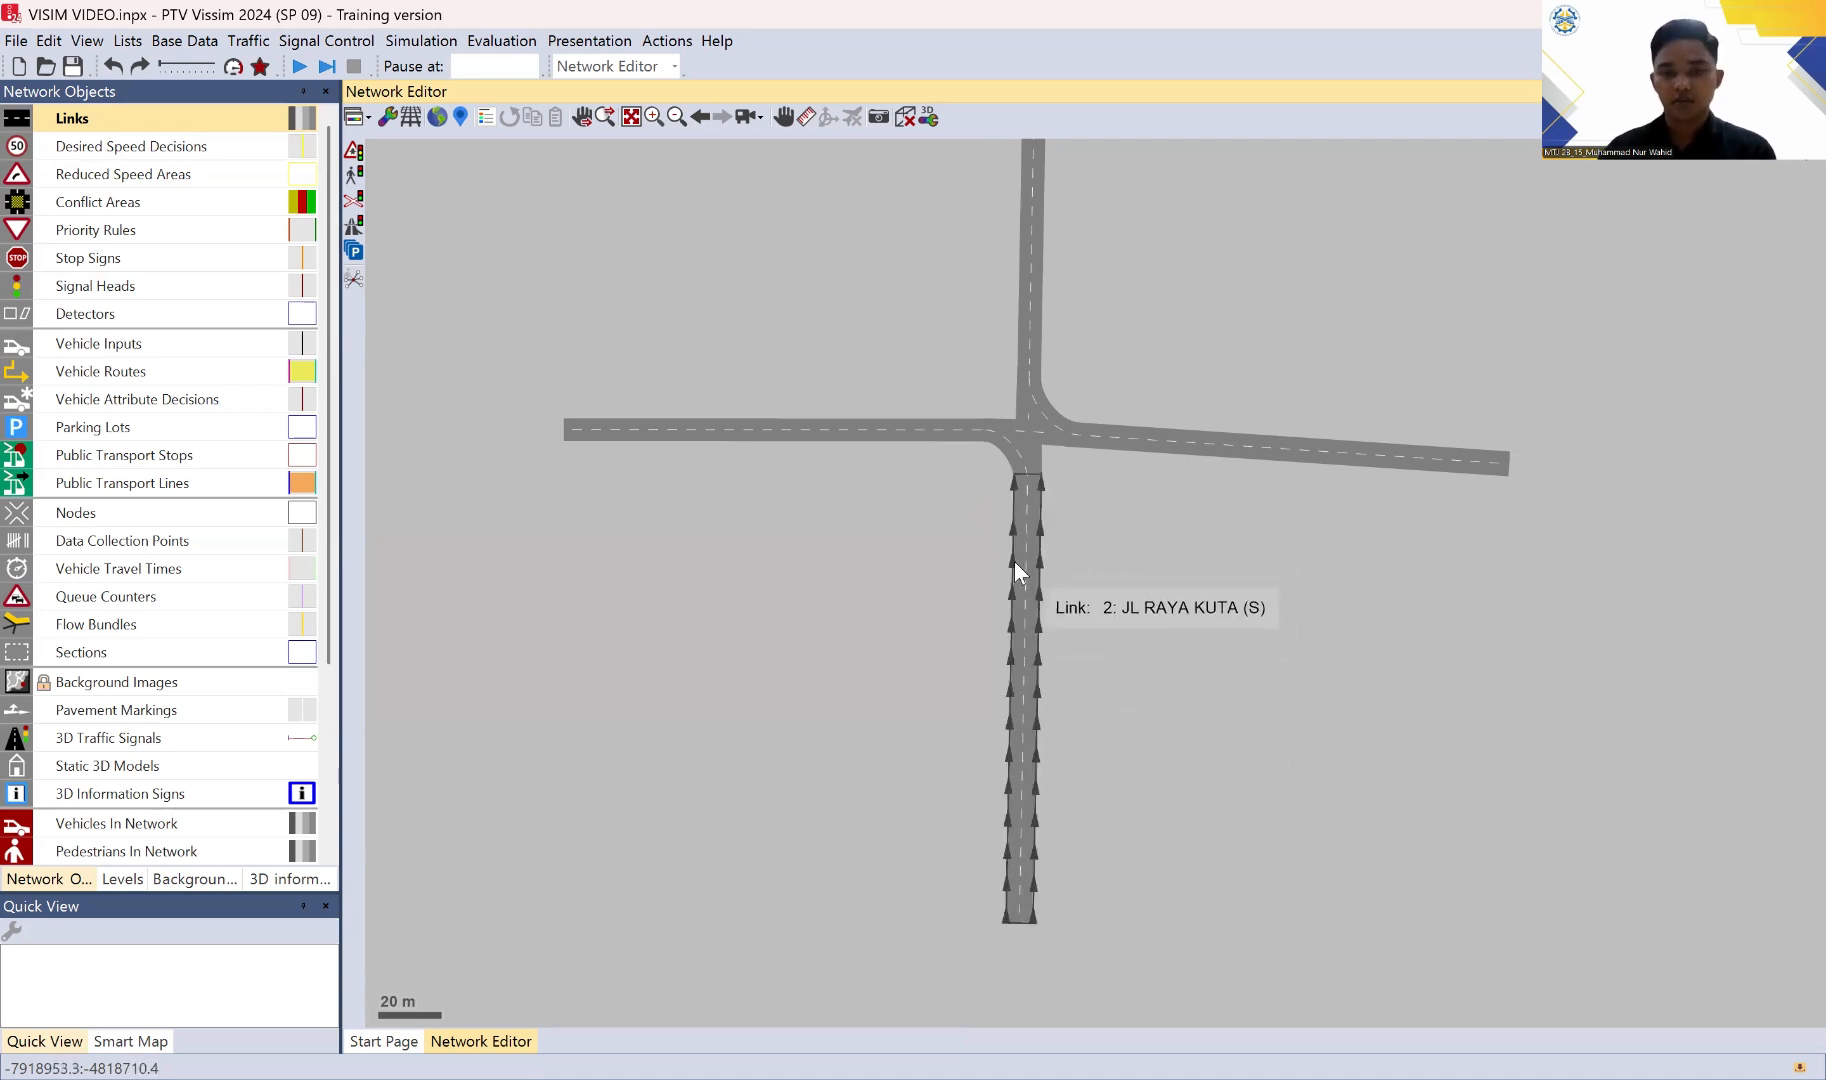
# Step: Review the lane attributes of the JL RAYA KUTA (S) link and close them without changes
pyautogui.click(1019, 612)
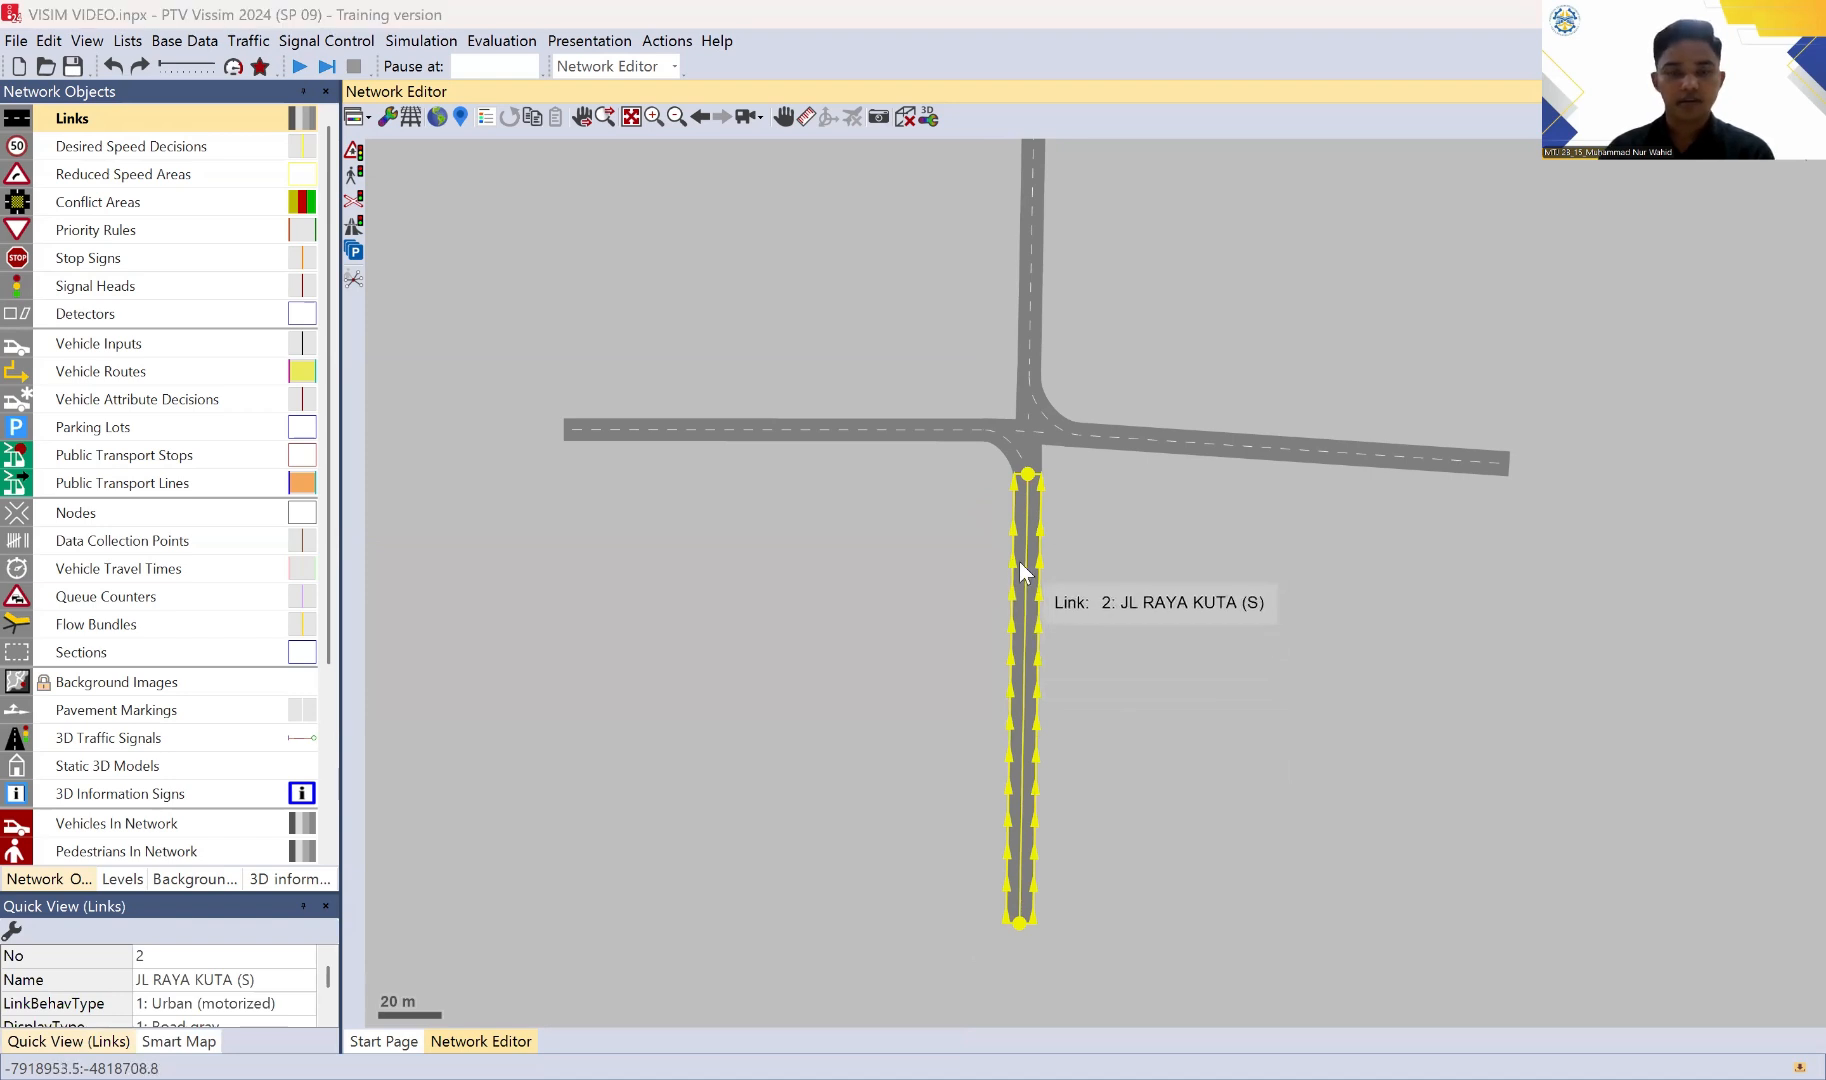
pyautogui.doubleClick(1021, 570)
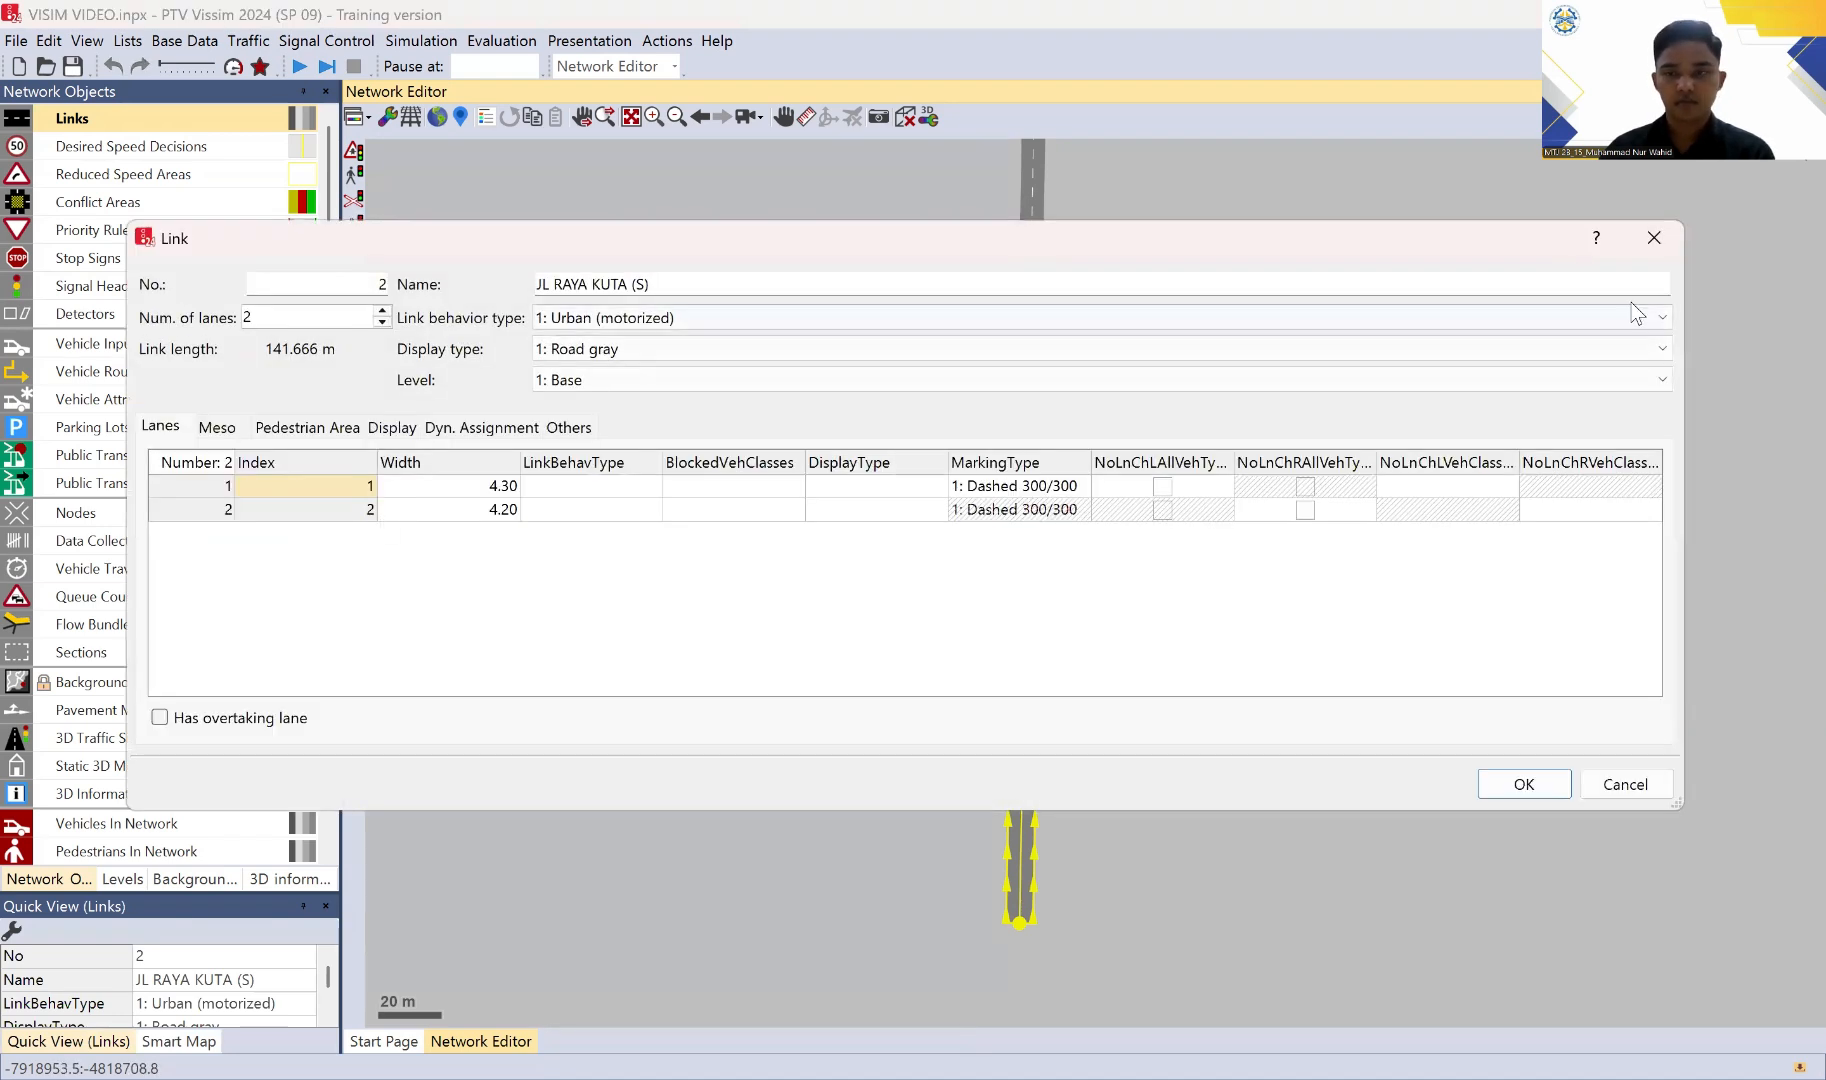
pyautogui.click(1654, 237)
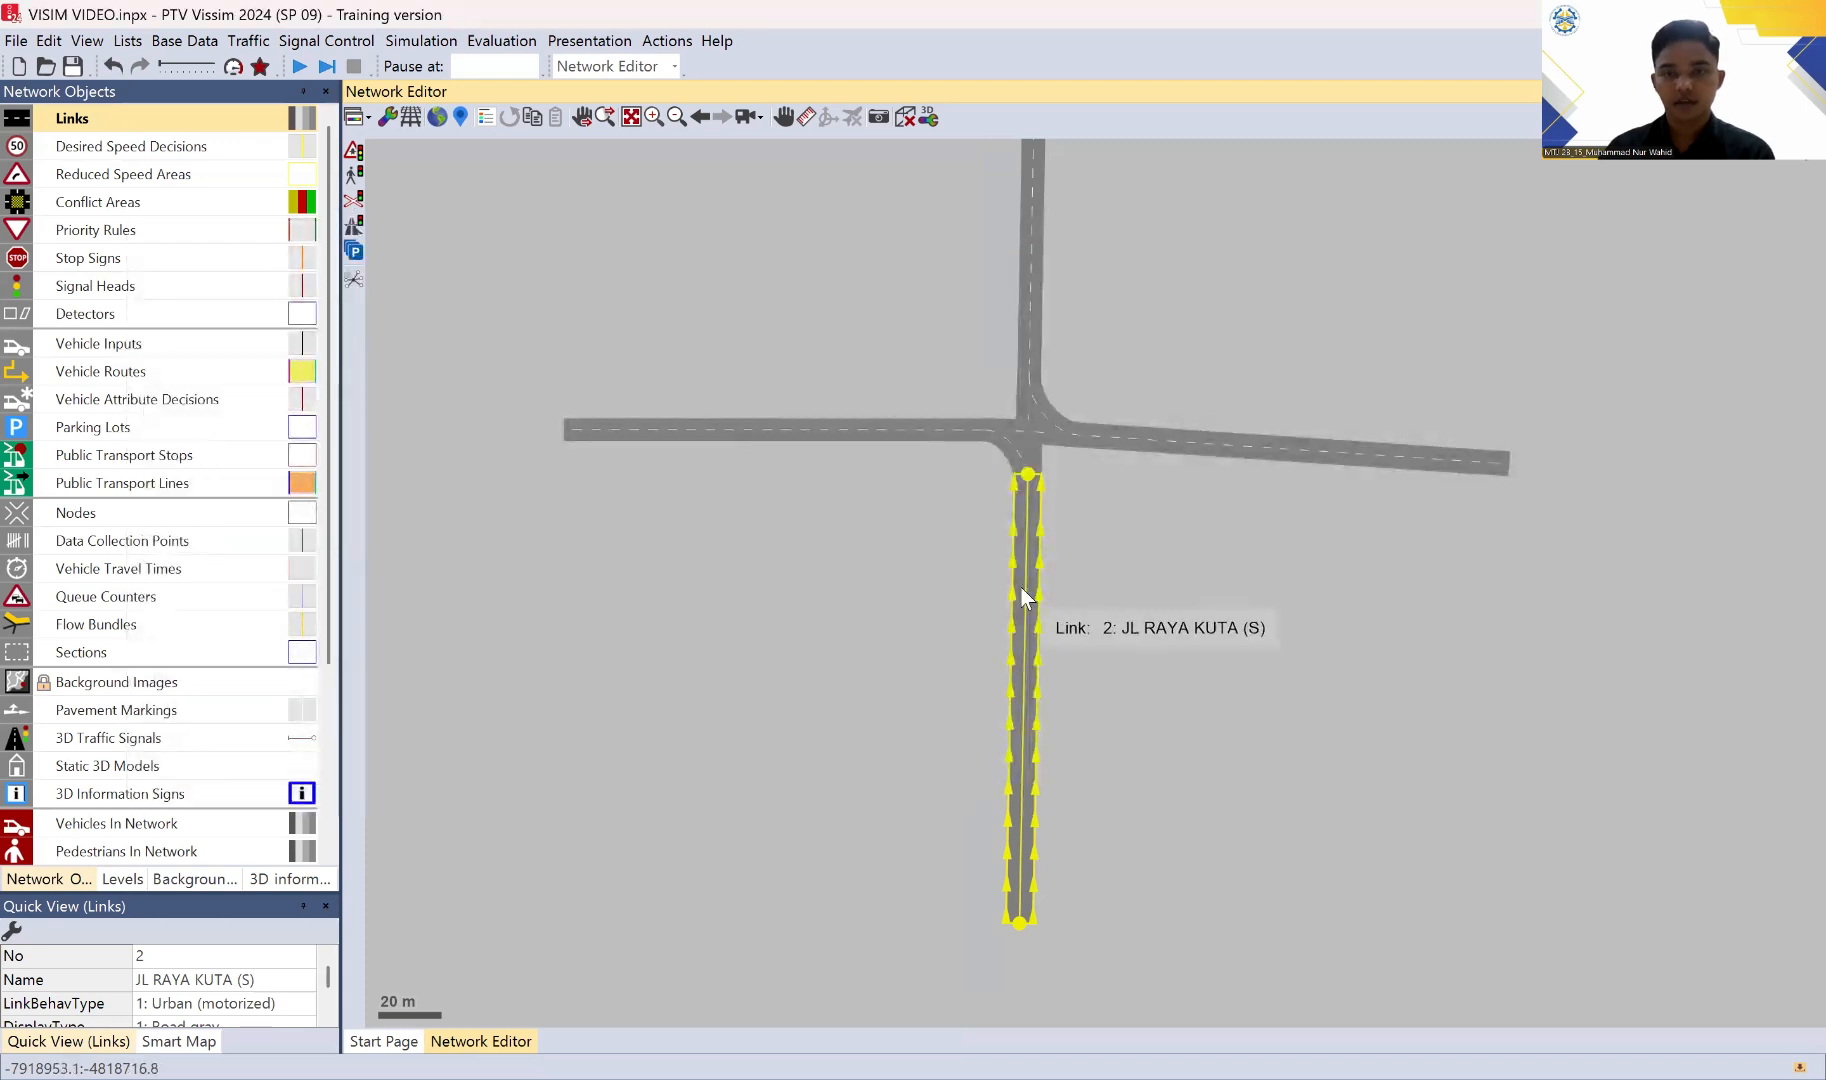
# Step: Generate the opposite direction of the JL RAYA KUTA (S) link with 2 lanes
pyautogui.rightClick(1021, 595)
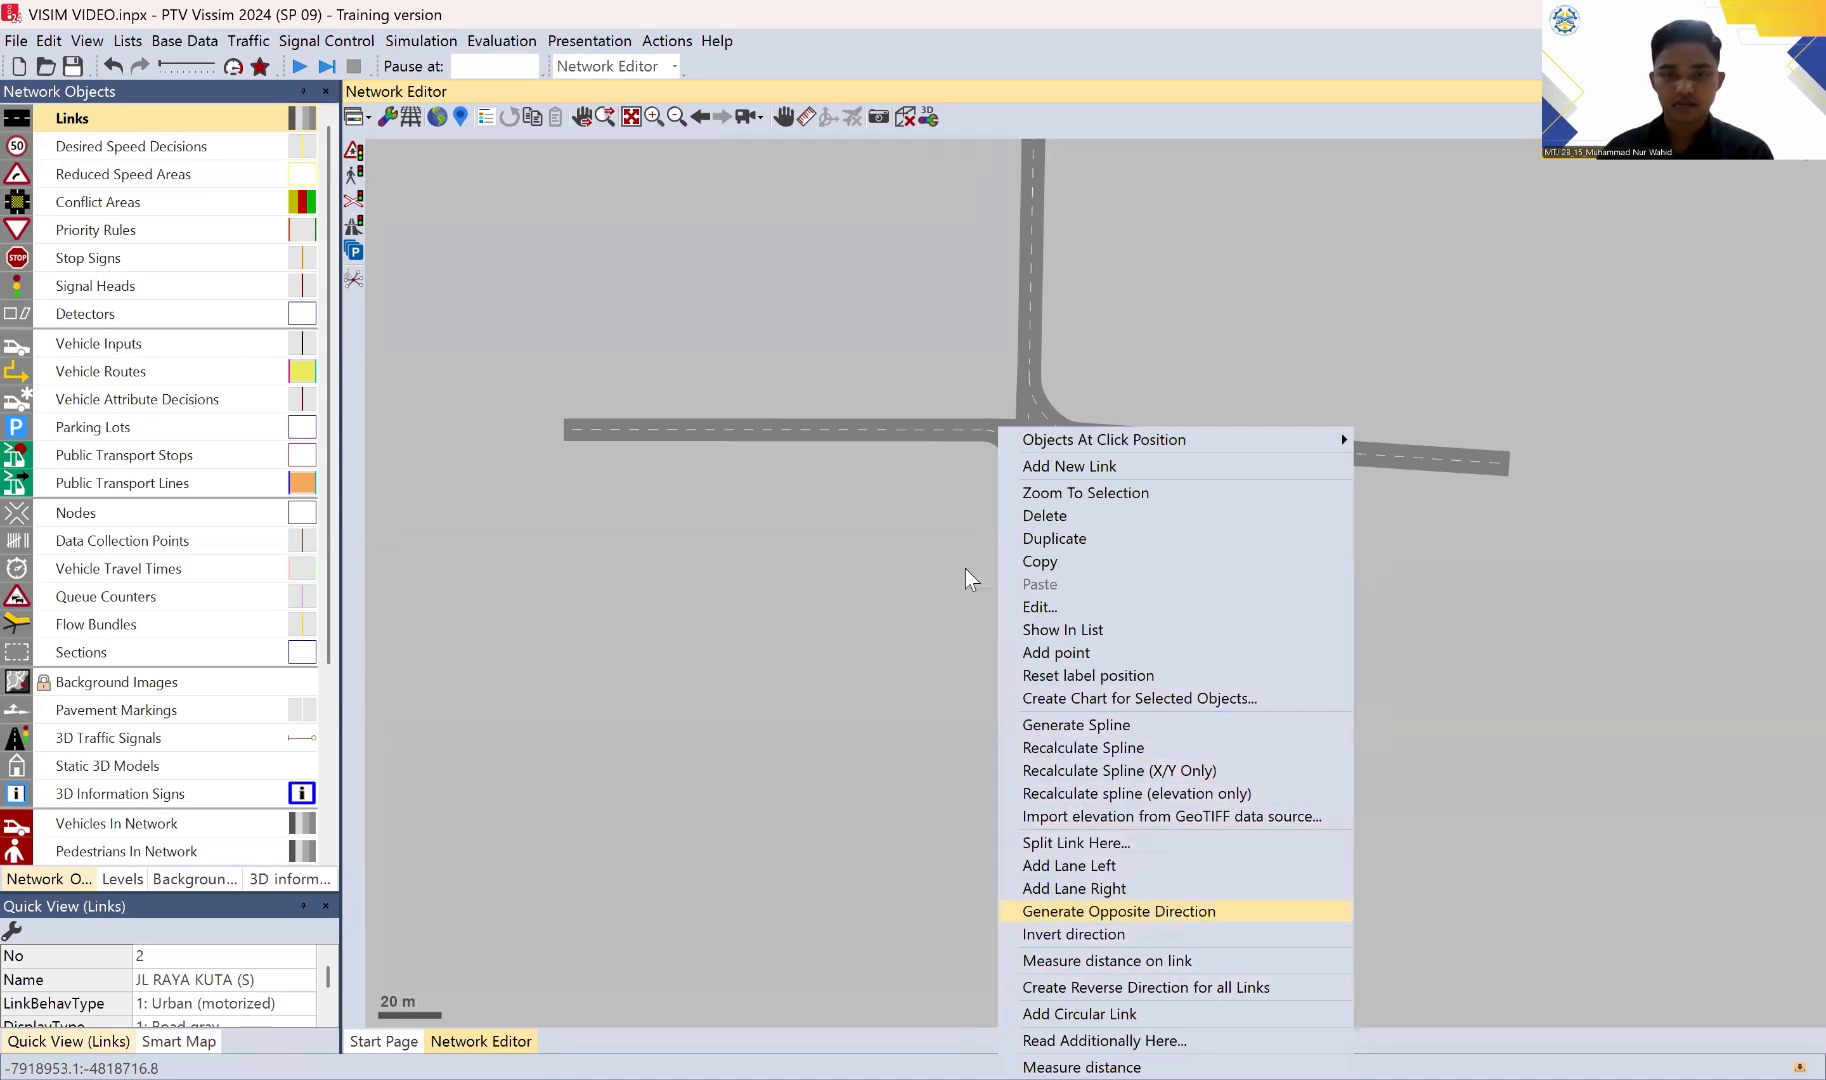
pyautogui.press('Return')
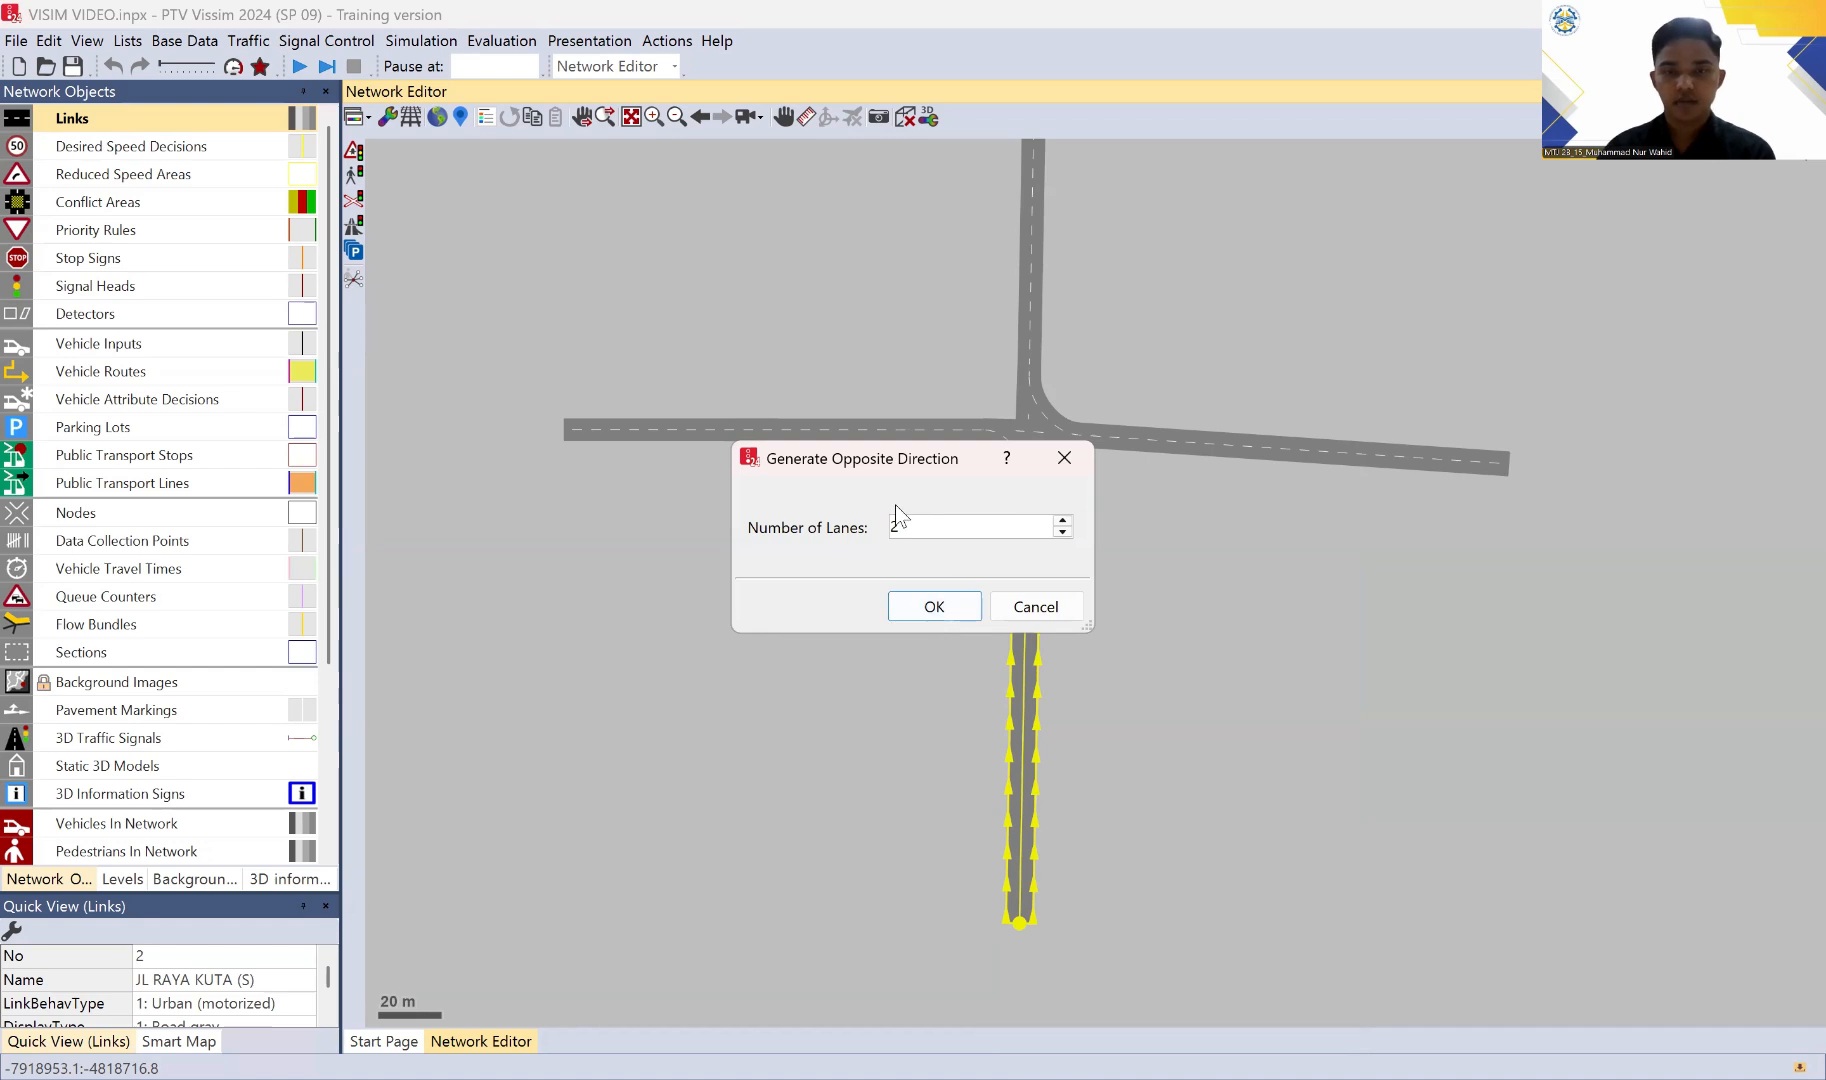
pyautogui.click(956, 616)
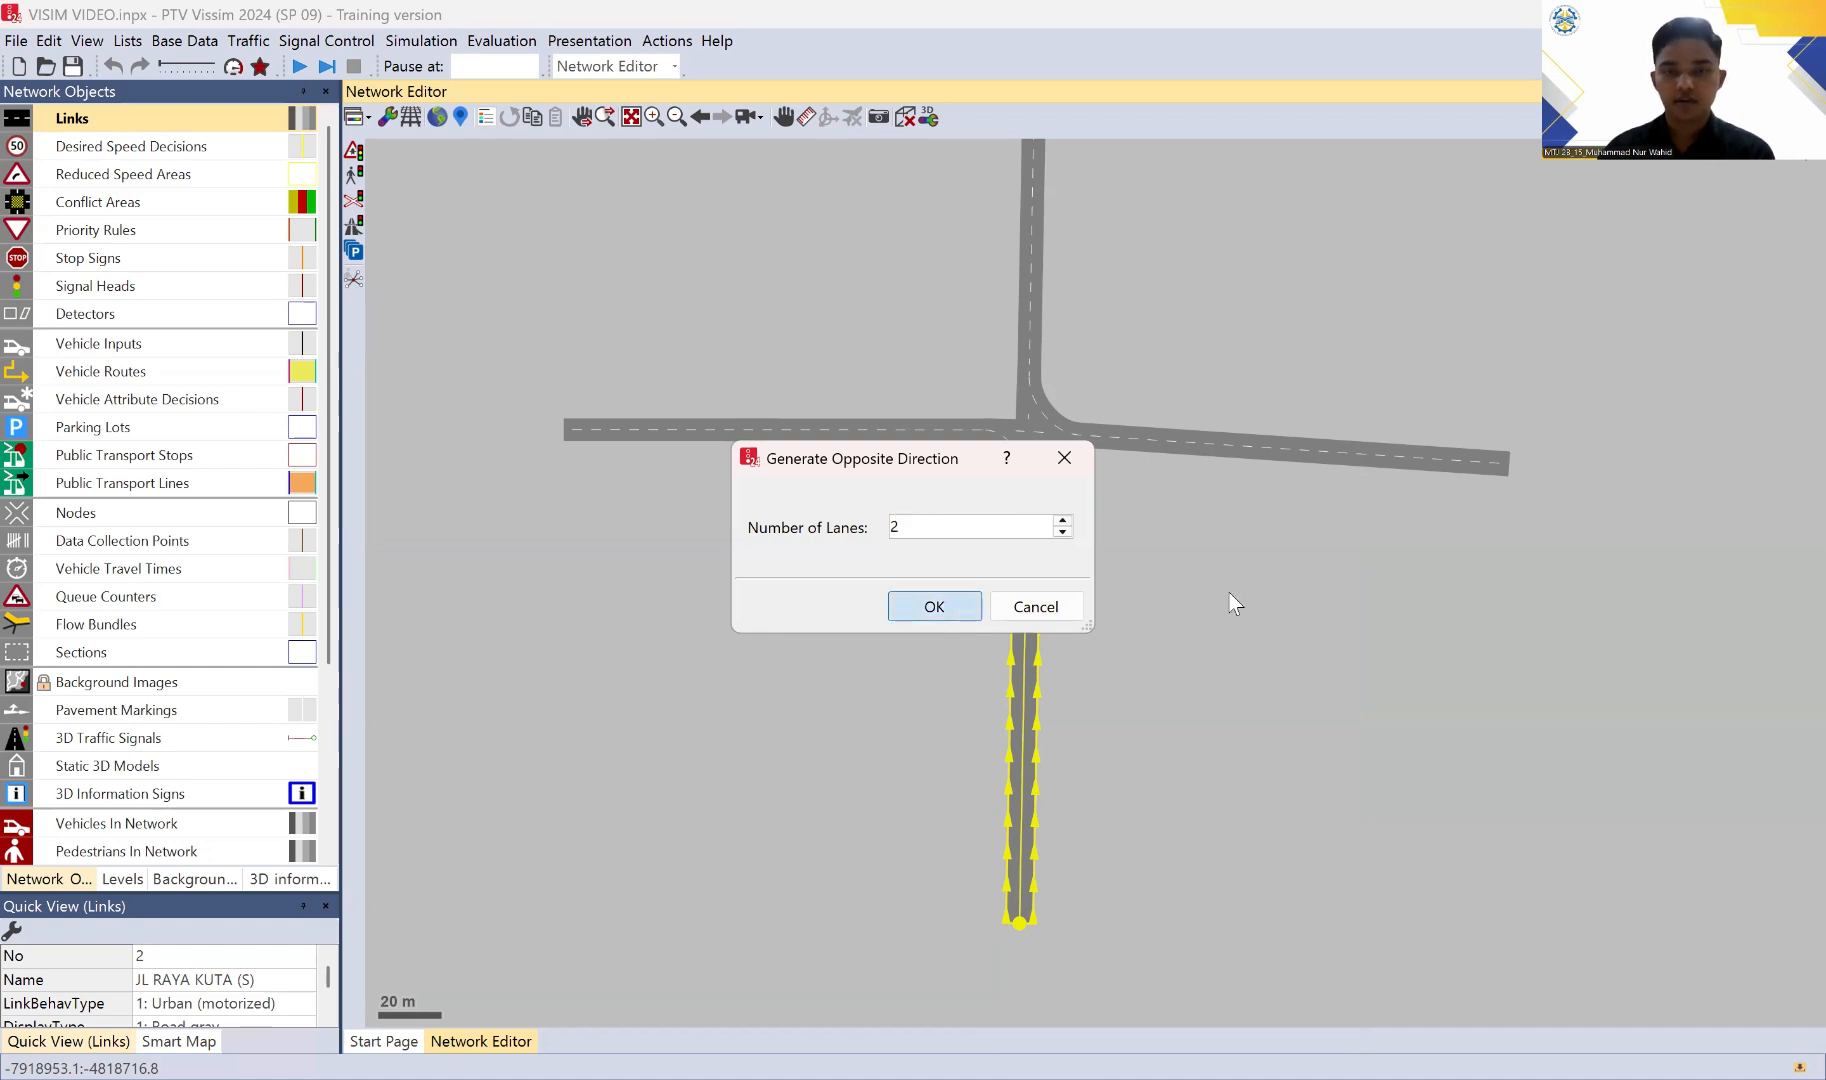
pyautogui.scroll(3, 1098, 561)
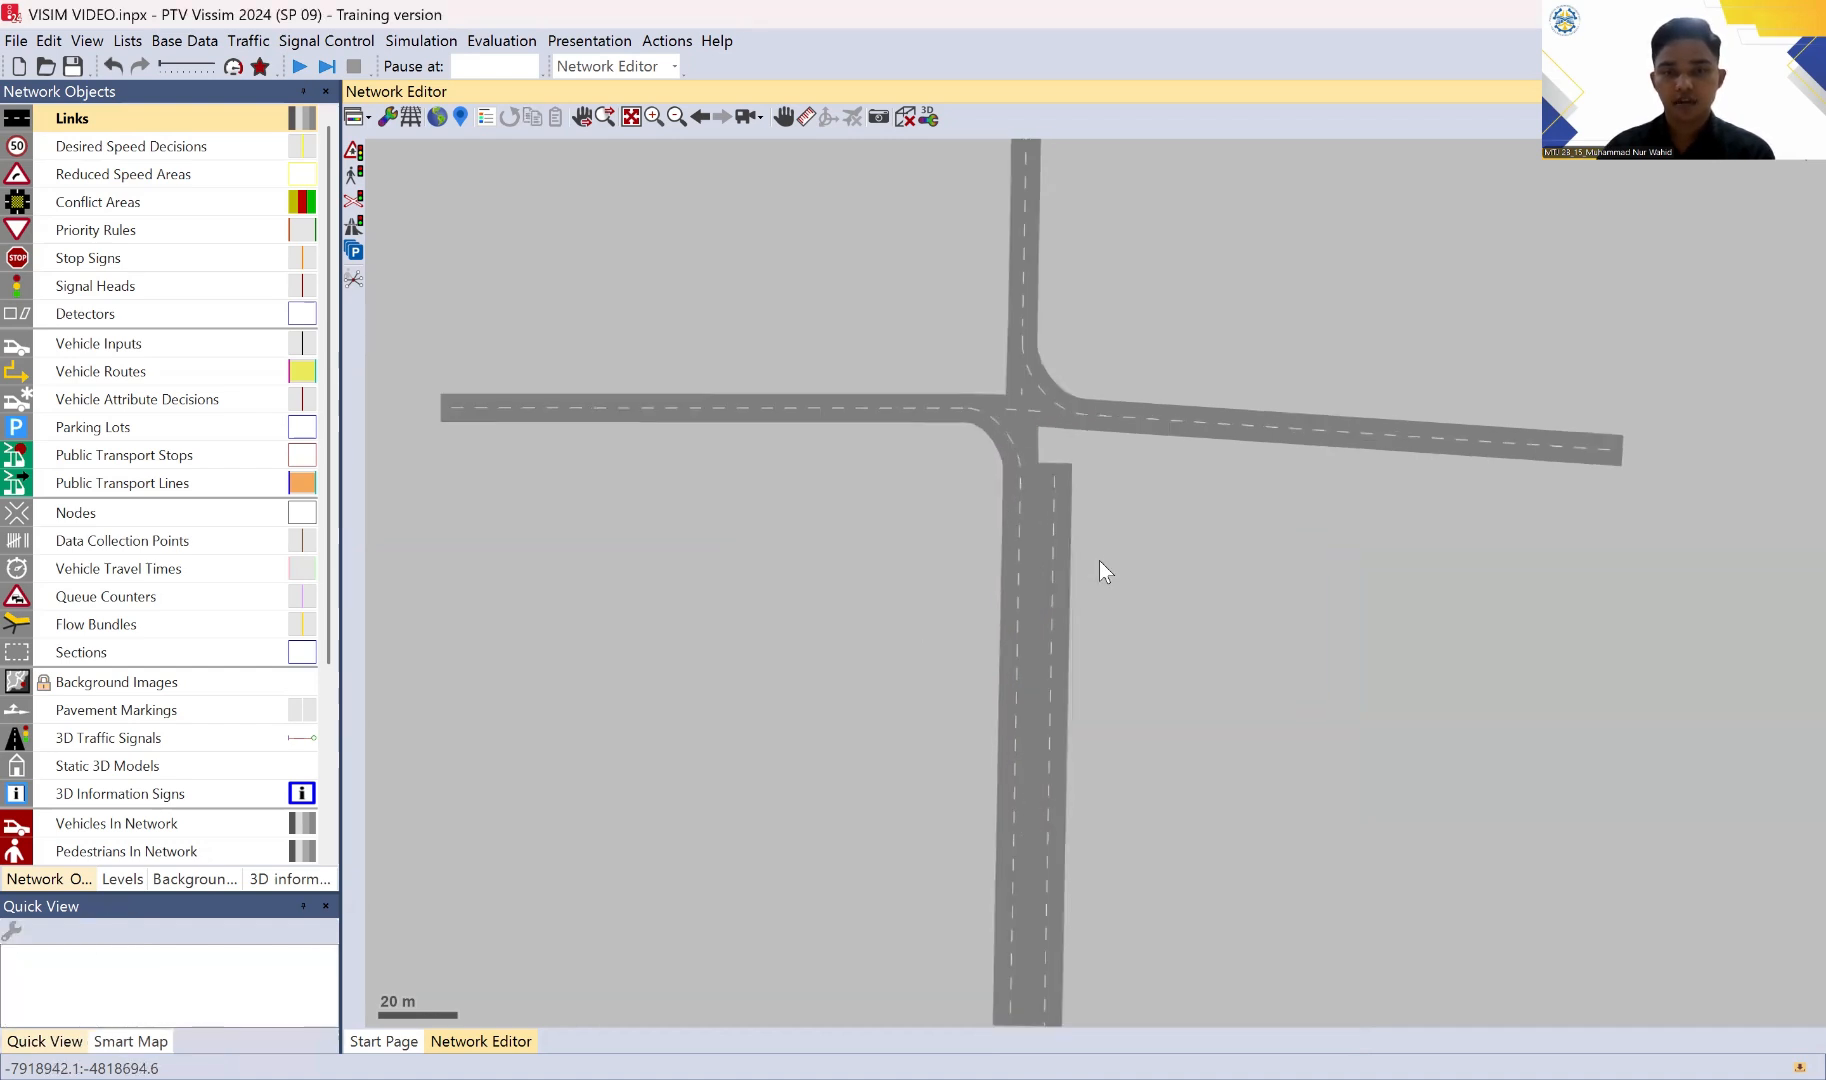
# Step: Split the northbound JL RAYA KUTA (S) link about 112 m from its start, with automatic connector generation
pyautogui.moveTo(1107, 496); pyautogui.dragTo(1146, 397)
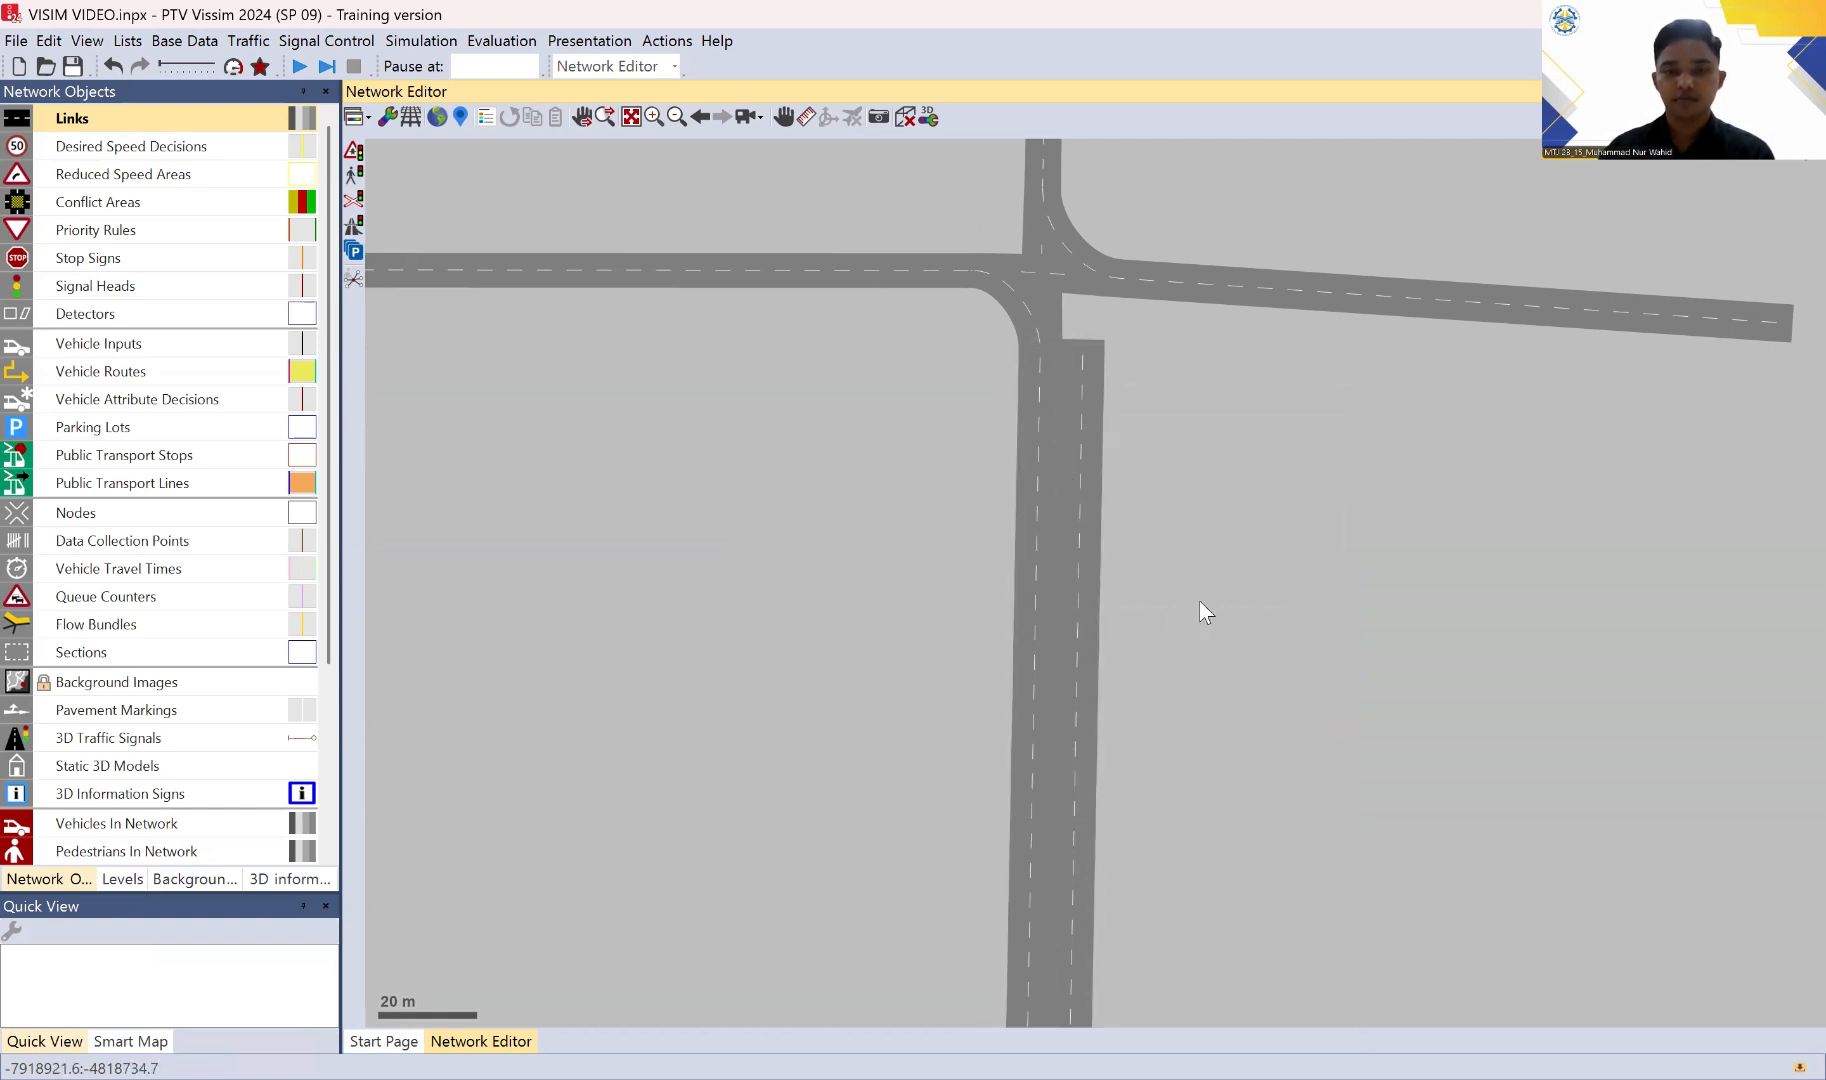
pyautogui.click(1031, 471)
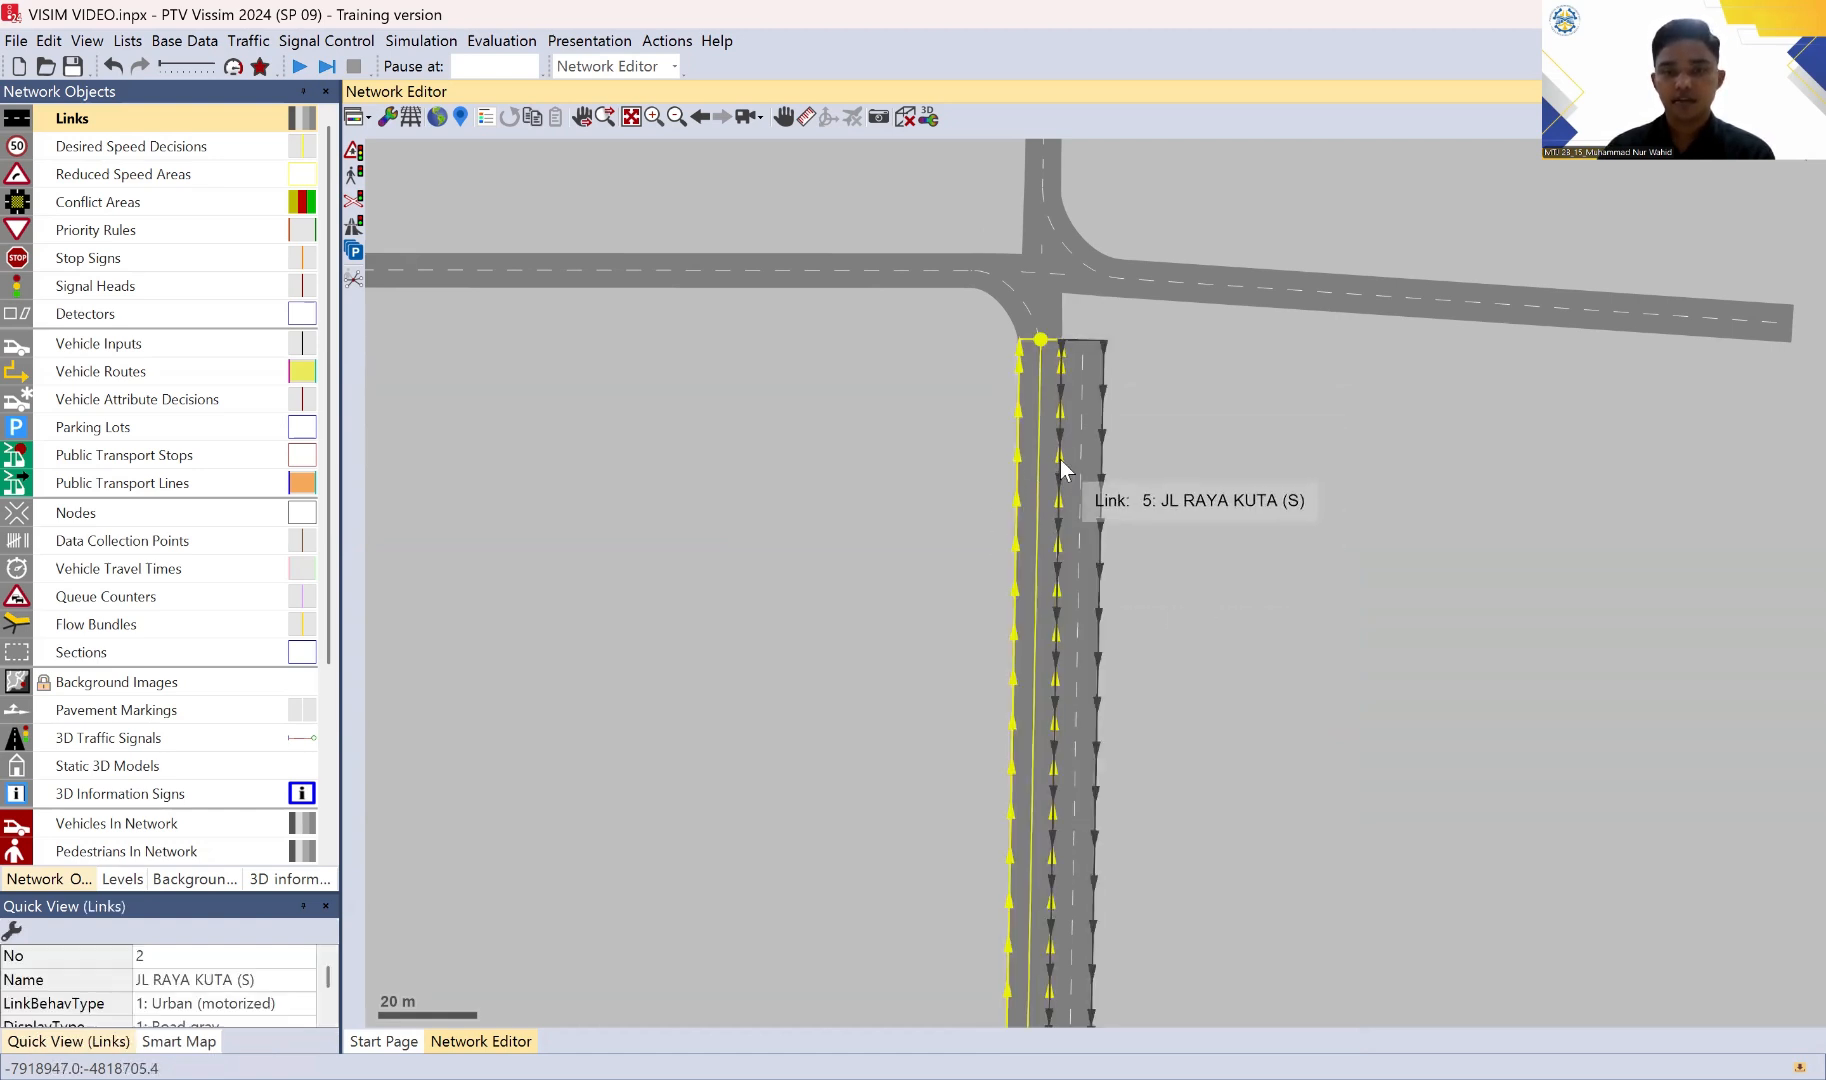
pyautogui.rightClick(1026, 497)
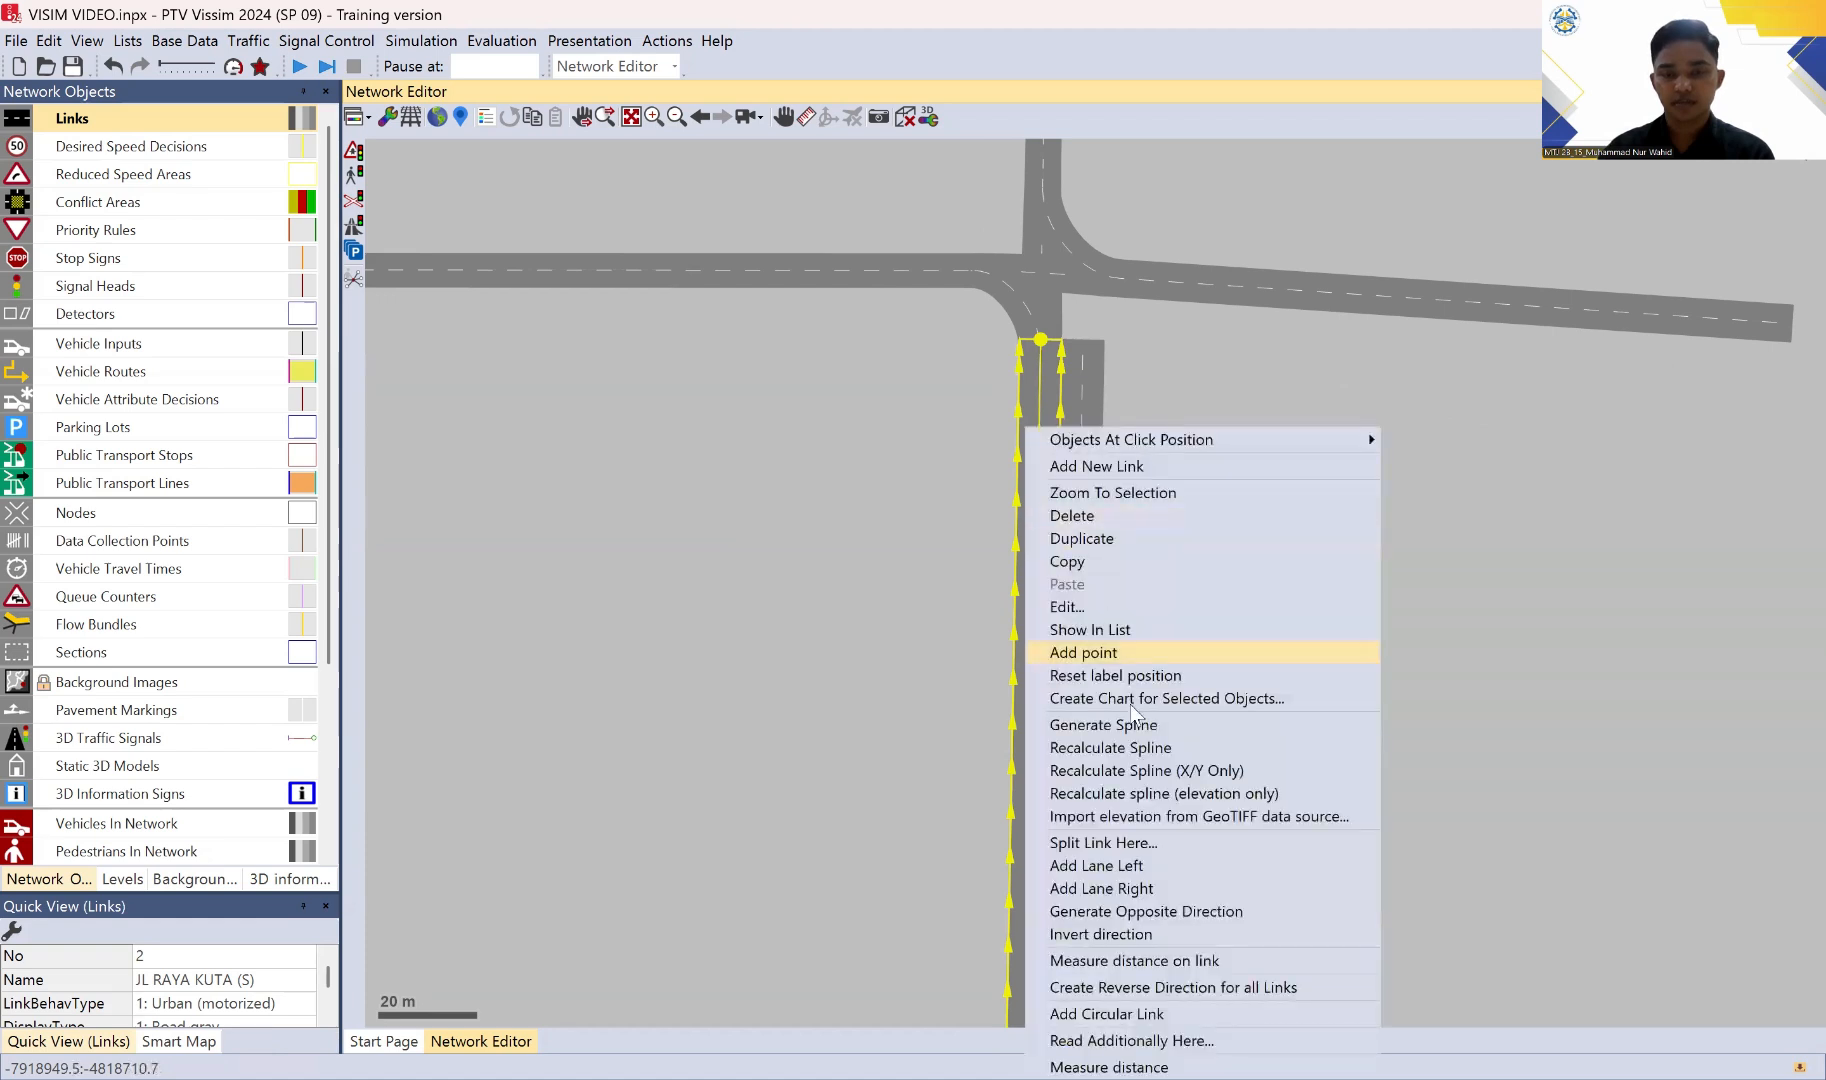
pyautogui.click(1127, 843)
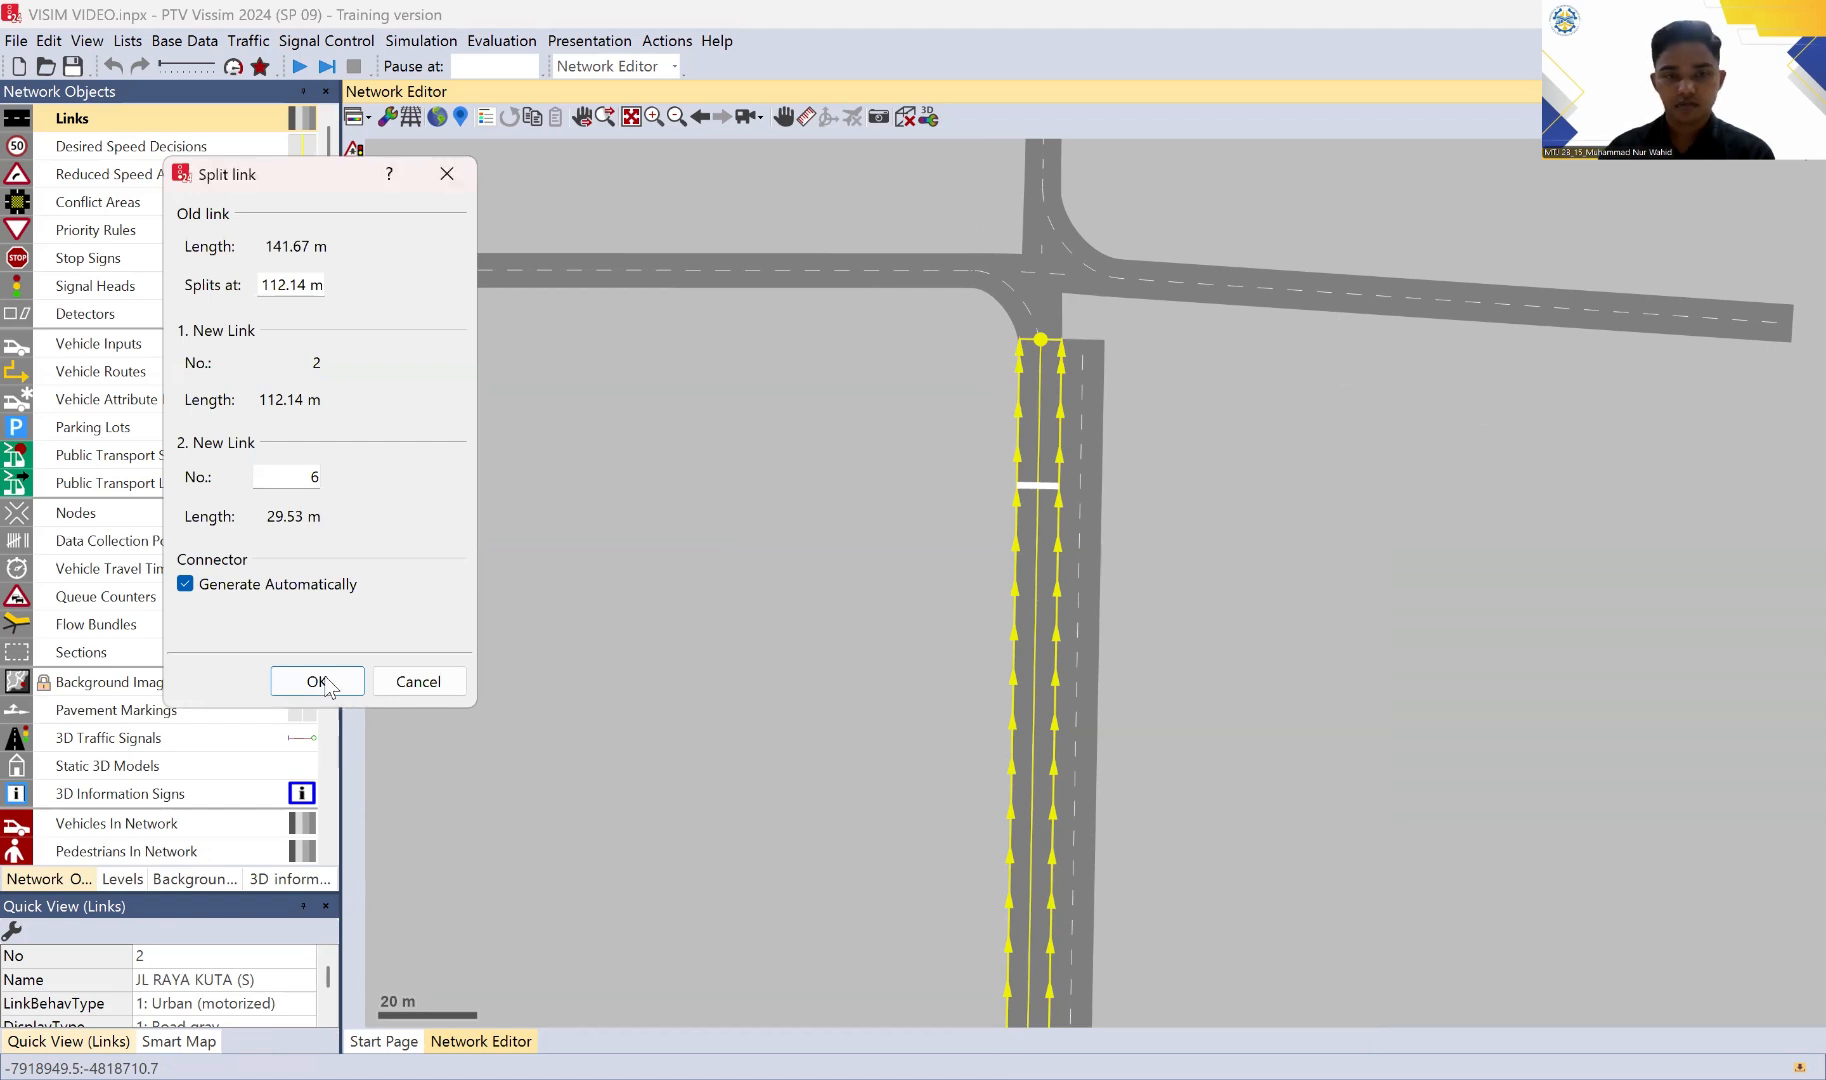
pyautogui.press('Return')
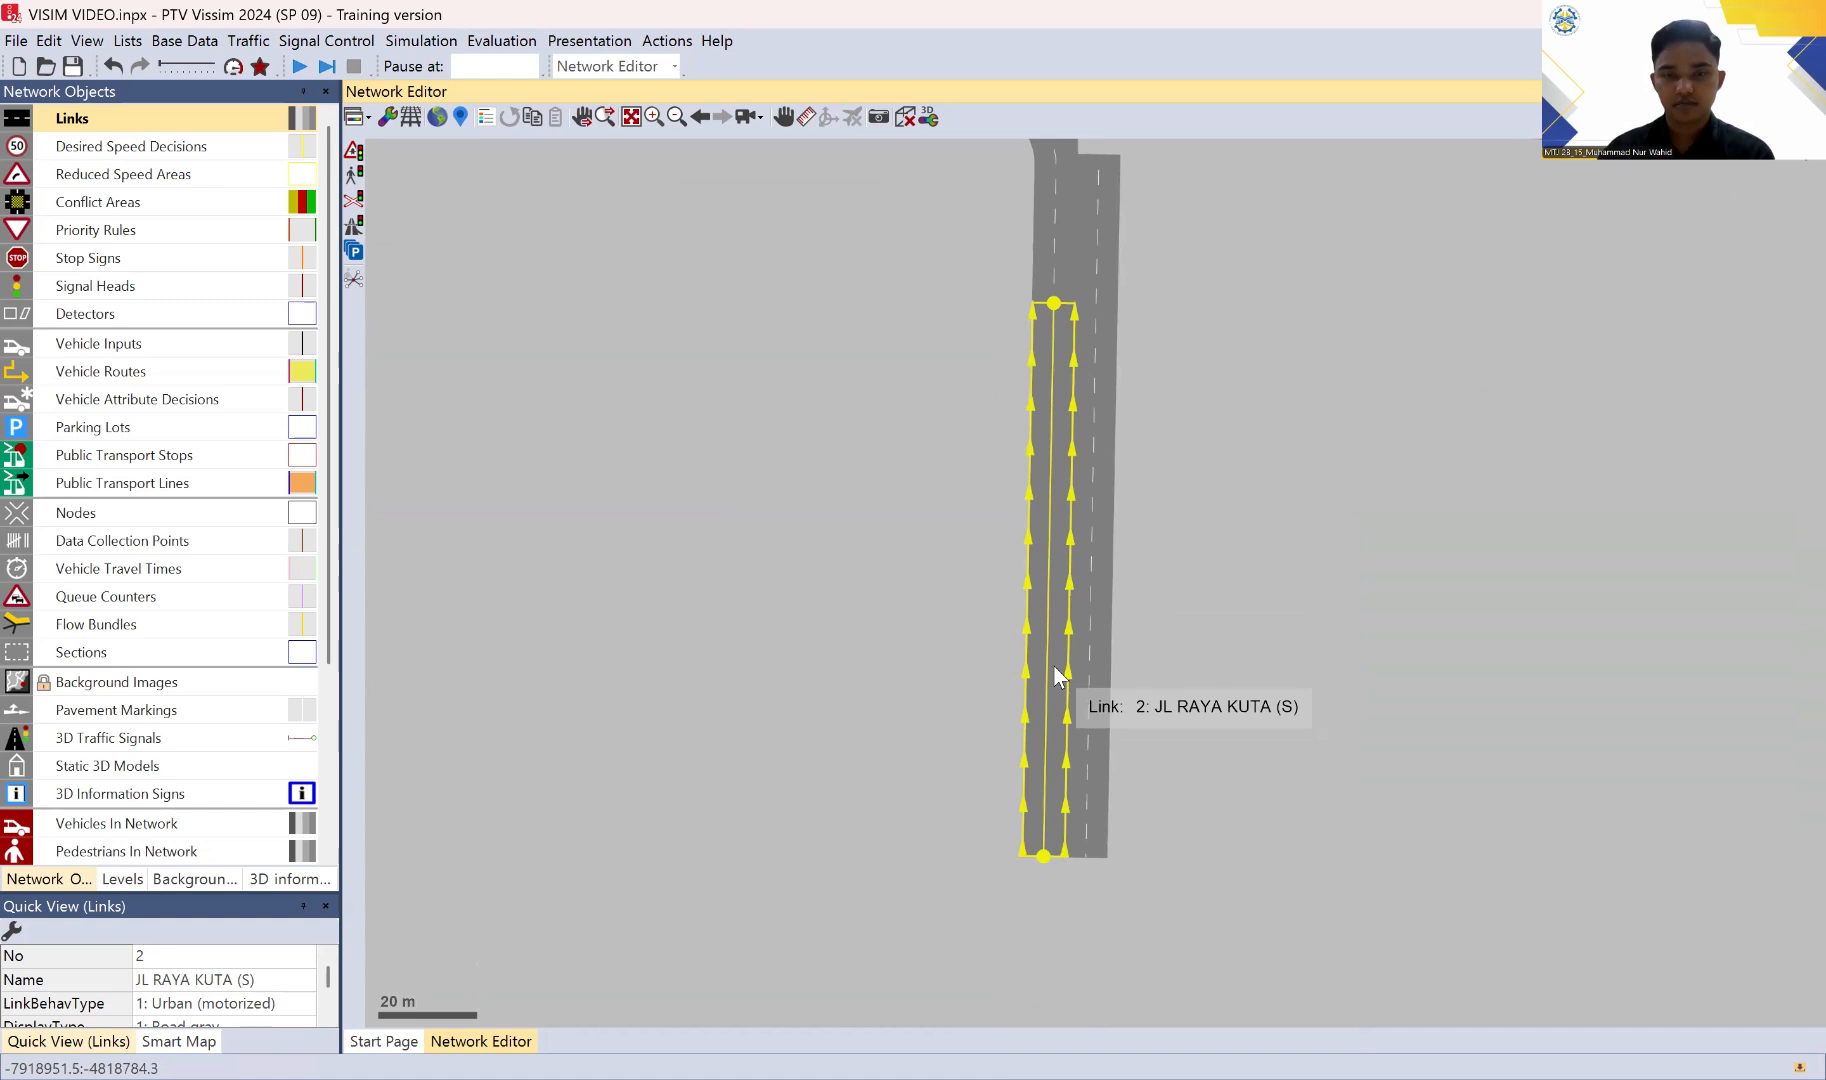
# Step: Split northbound link 2 of JL RAYA KUTA (S) about 38 m from its start, generating the connector automatically
pyautogui.rightClick(1053, 670)
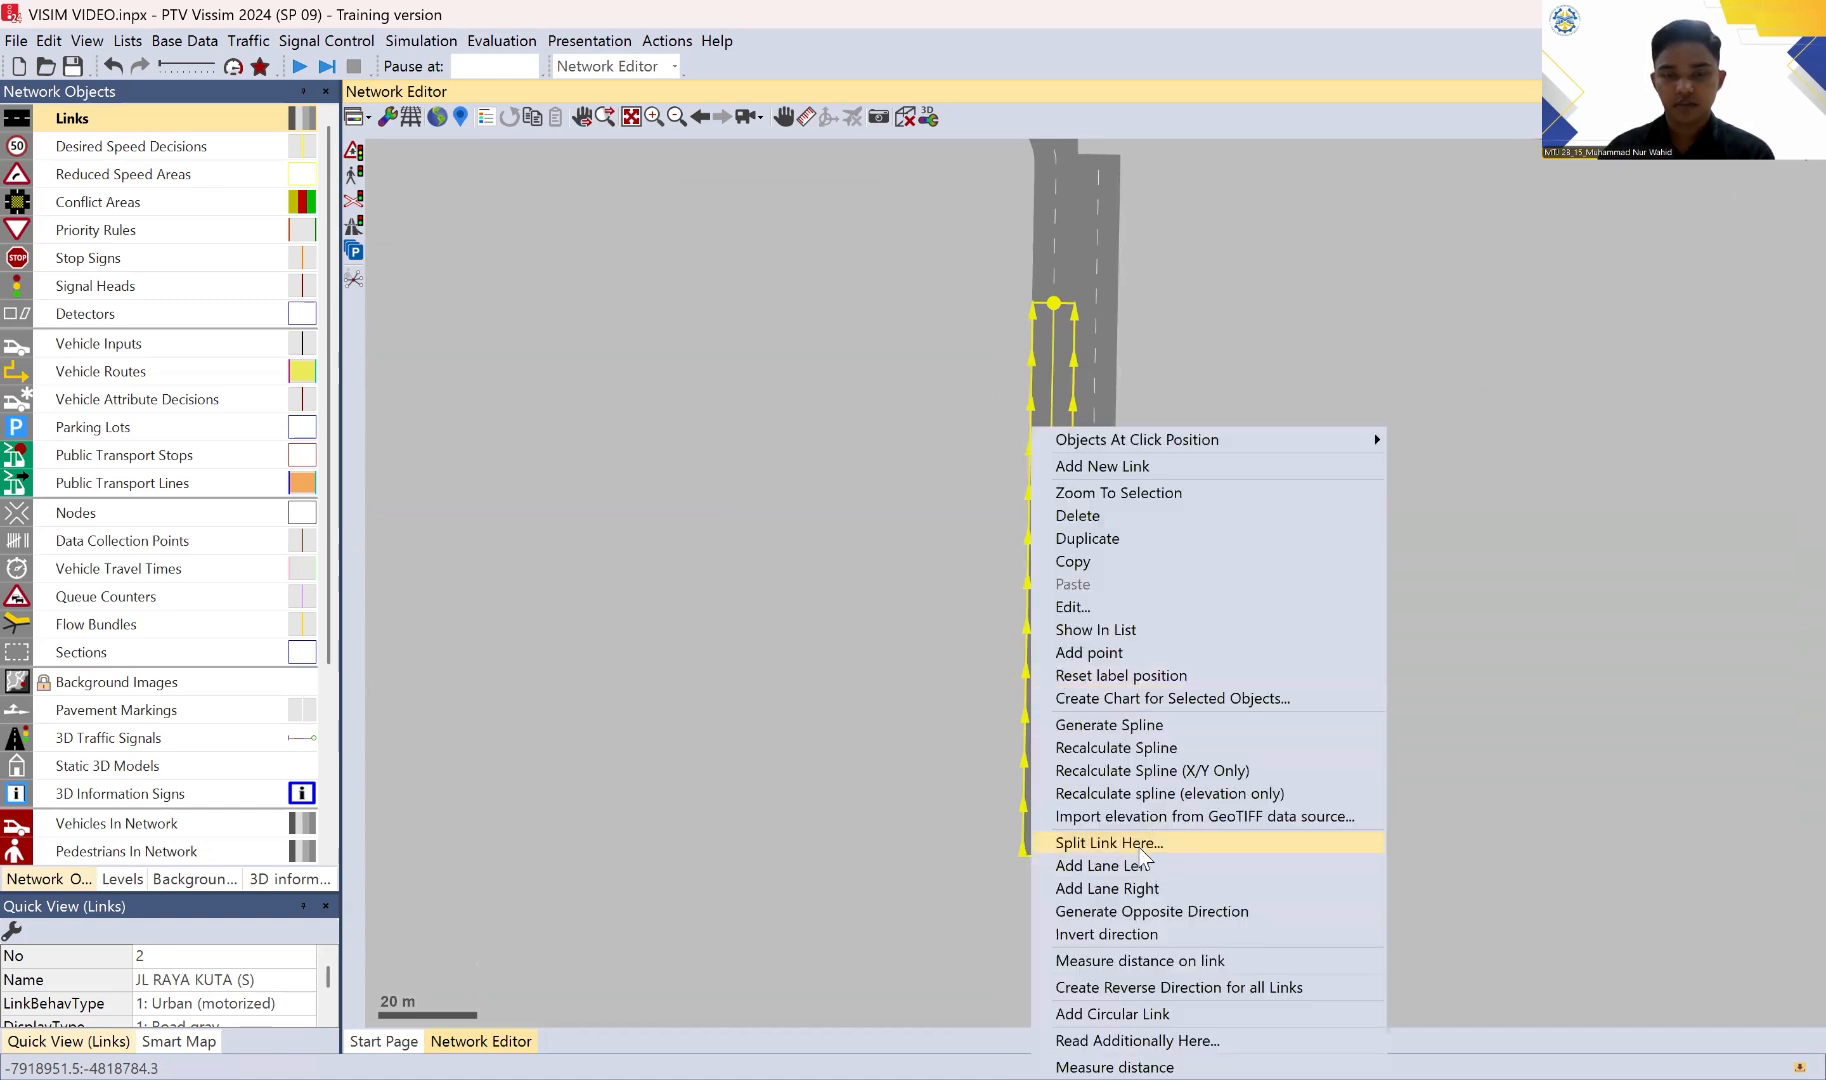
pyautogui.click(1140, 847)
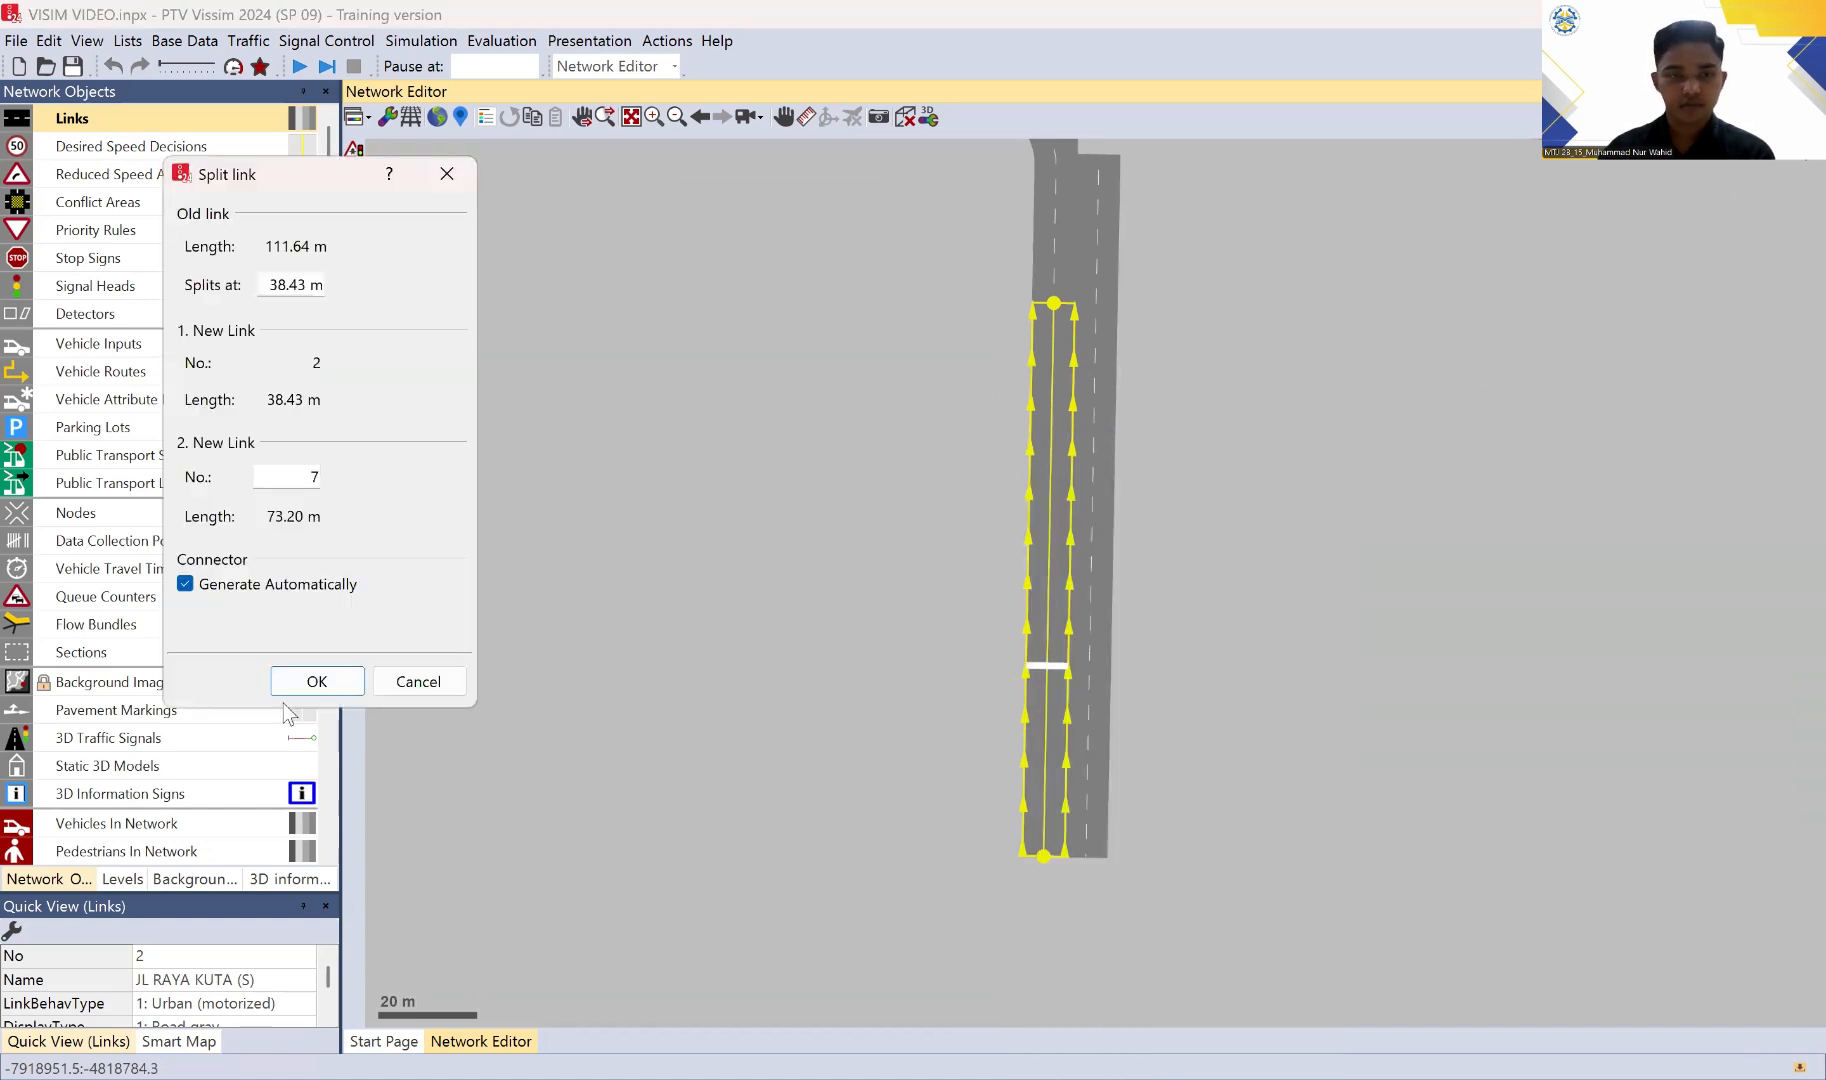
pyautogui.click(318, 681)
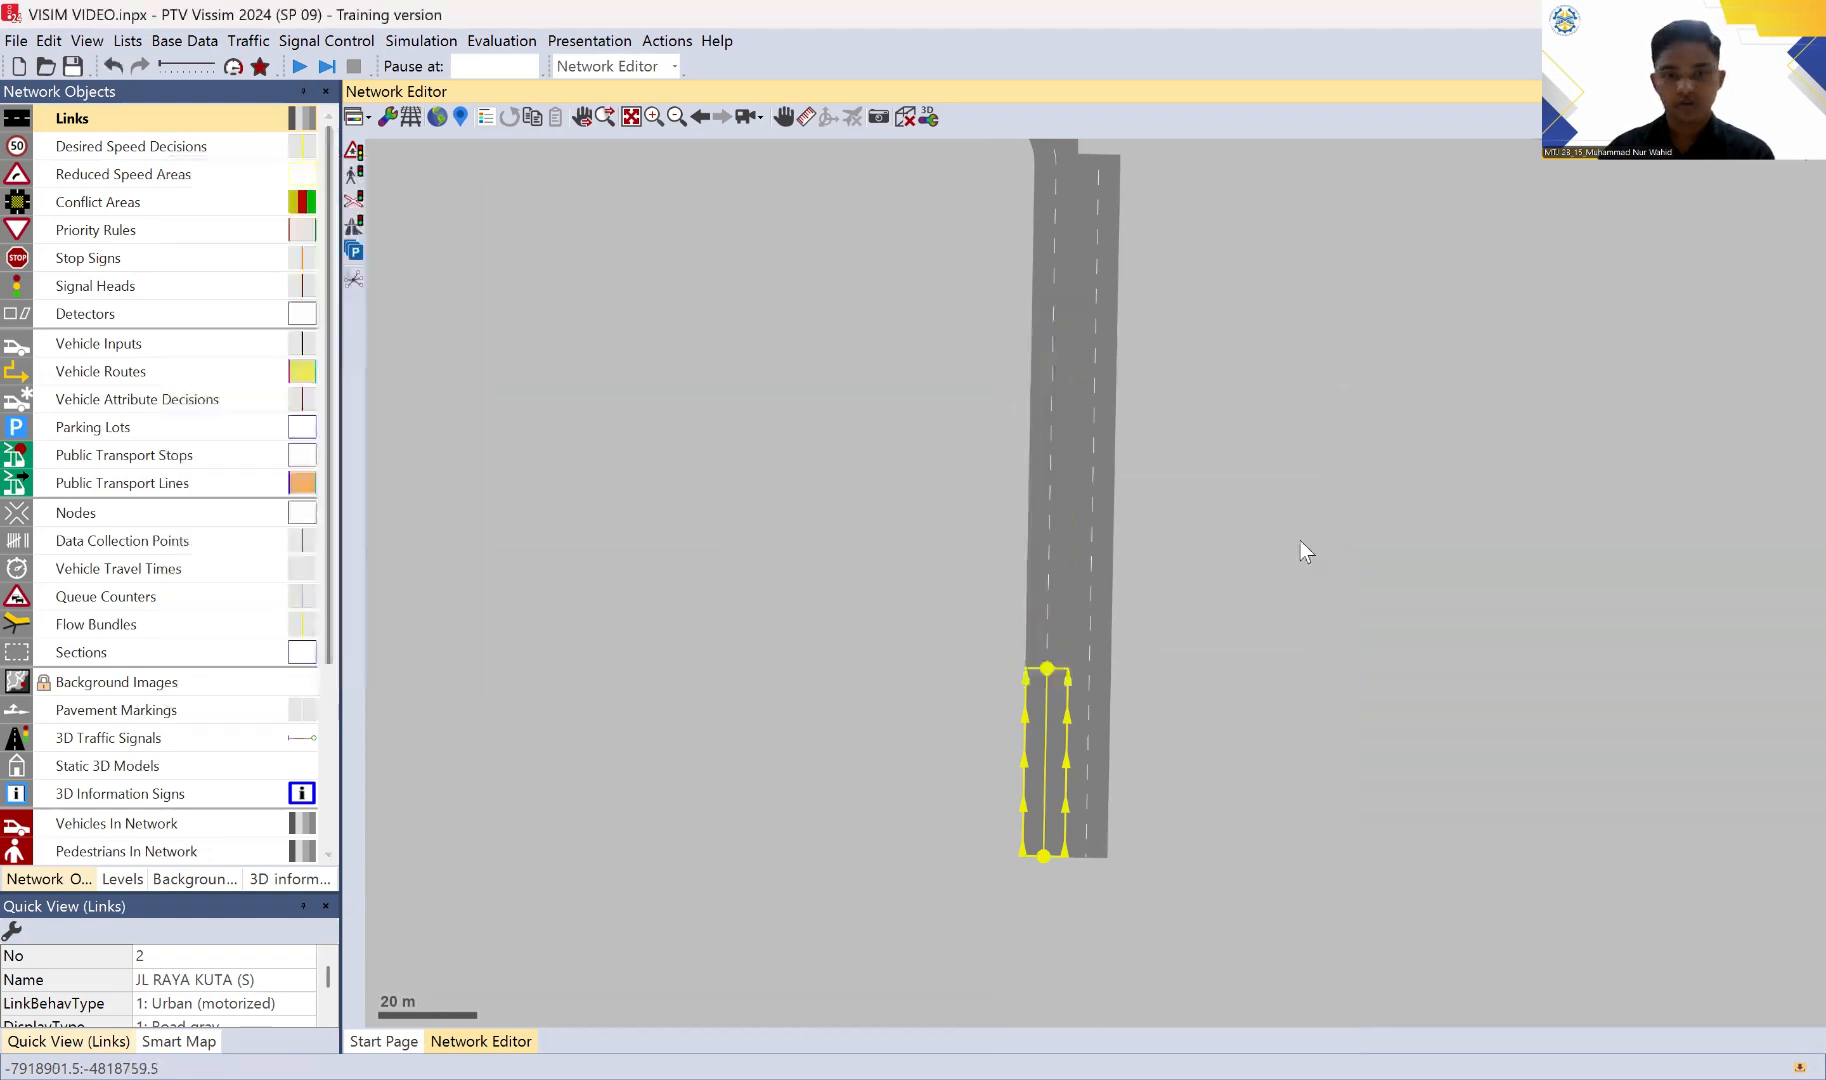
# Step: Split southbound link 5 about 30 m from its start, level with the northbound split, generating the connector automatically
pyautogui.click(1050, 448)
pyautogui.click(1101, 407)
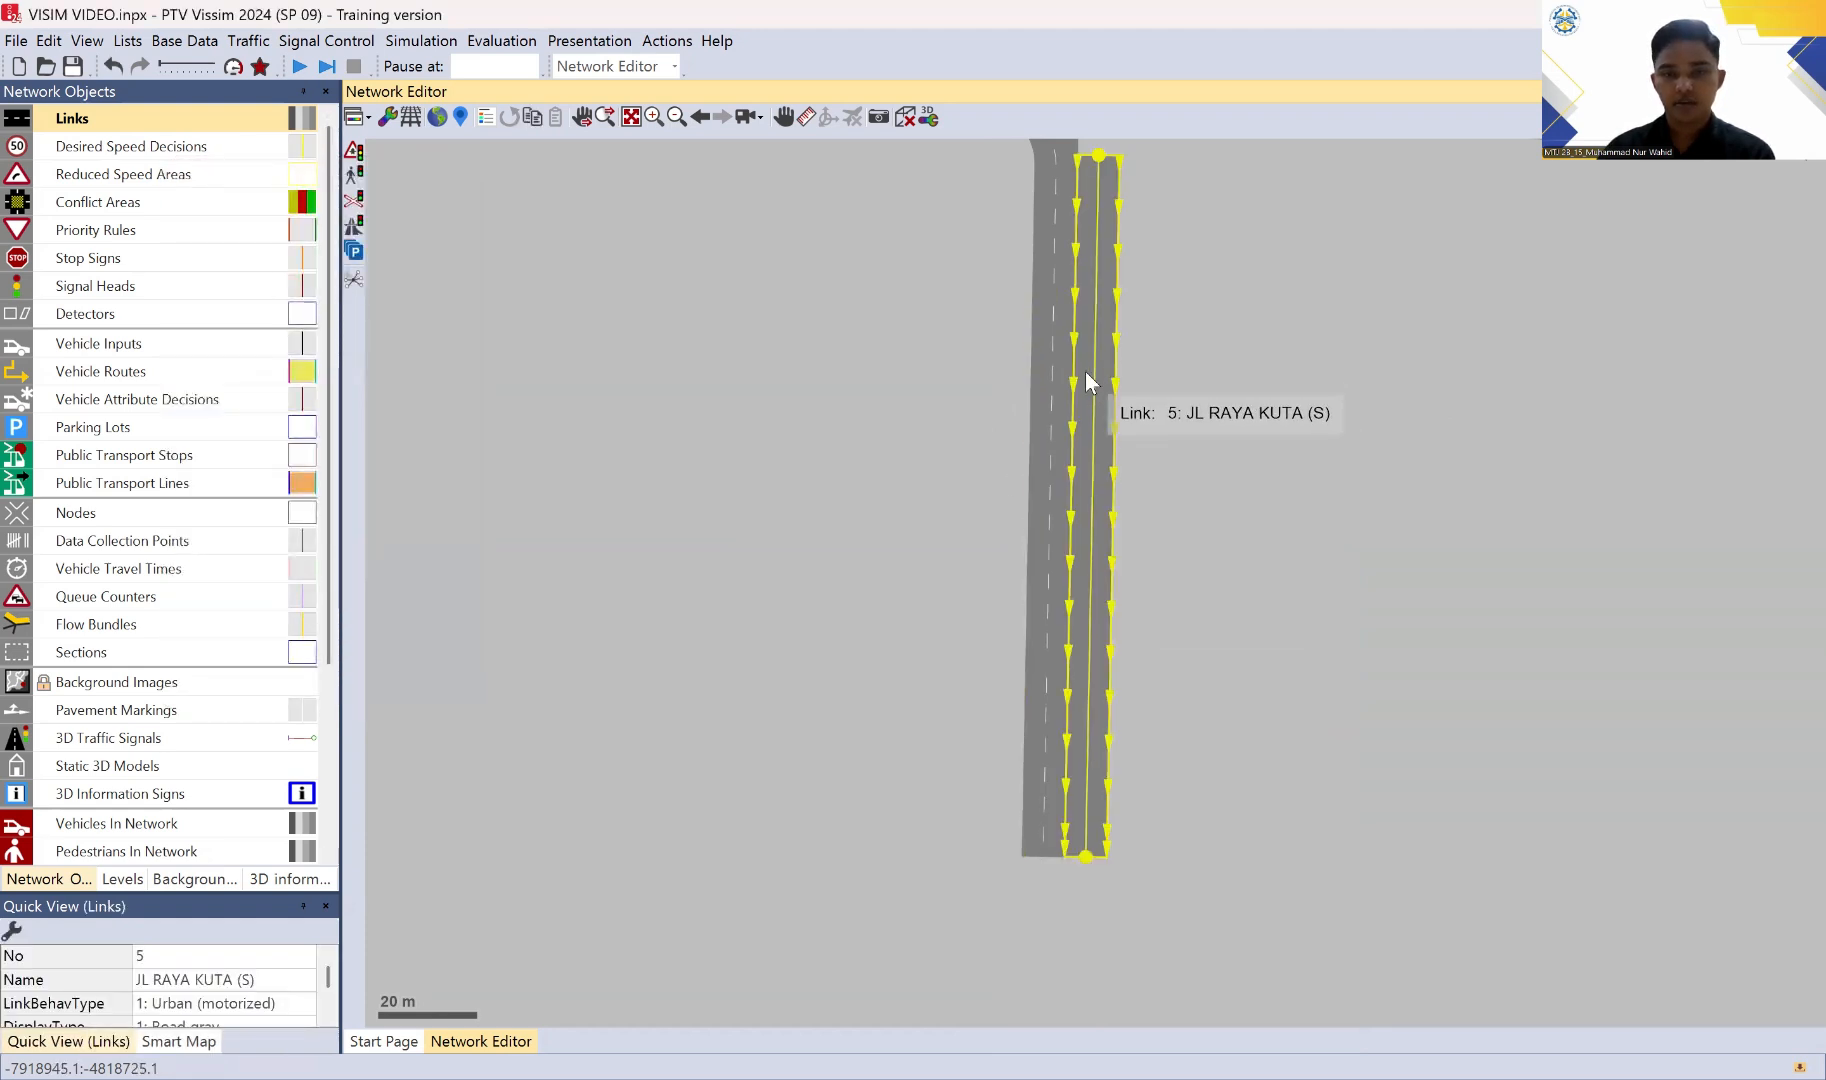
pyautogui.click(1053, 368)
pyautogui.click(1092, 302)
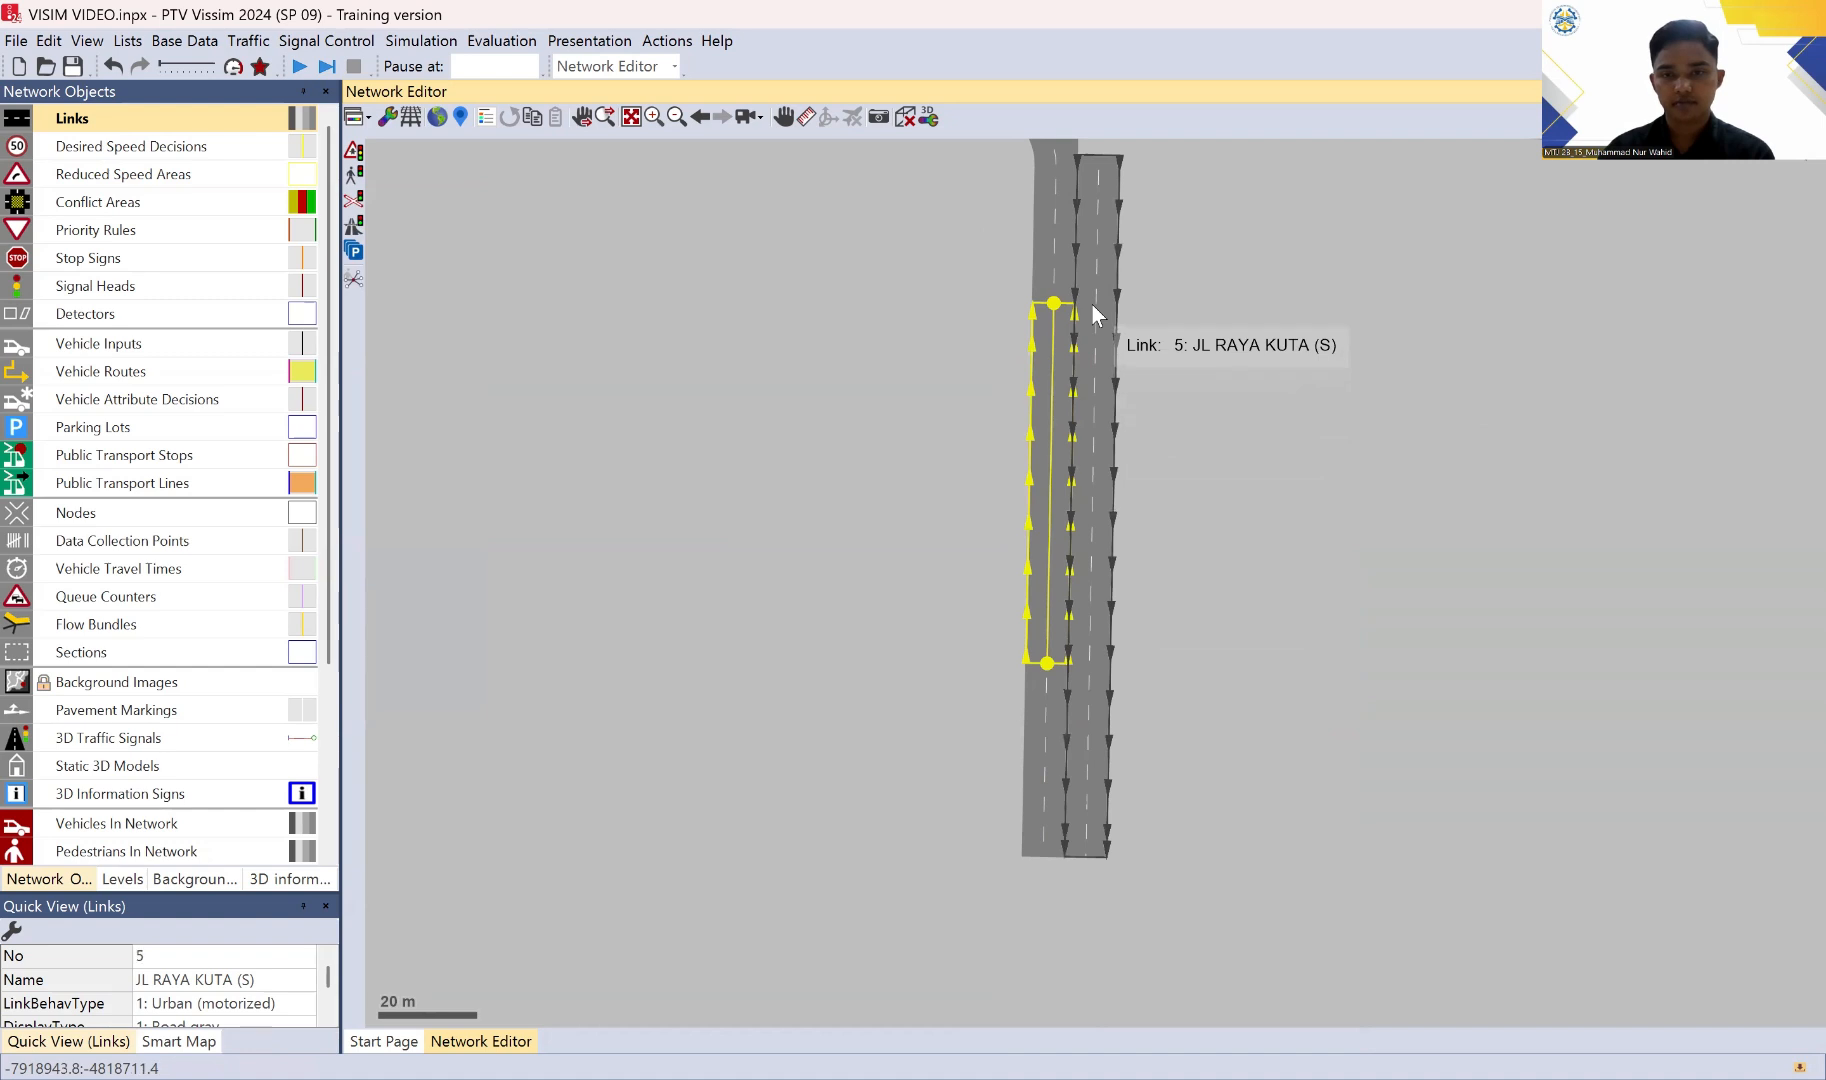
pyautogui.rightClick(1092, 304)
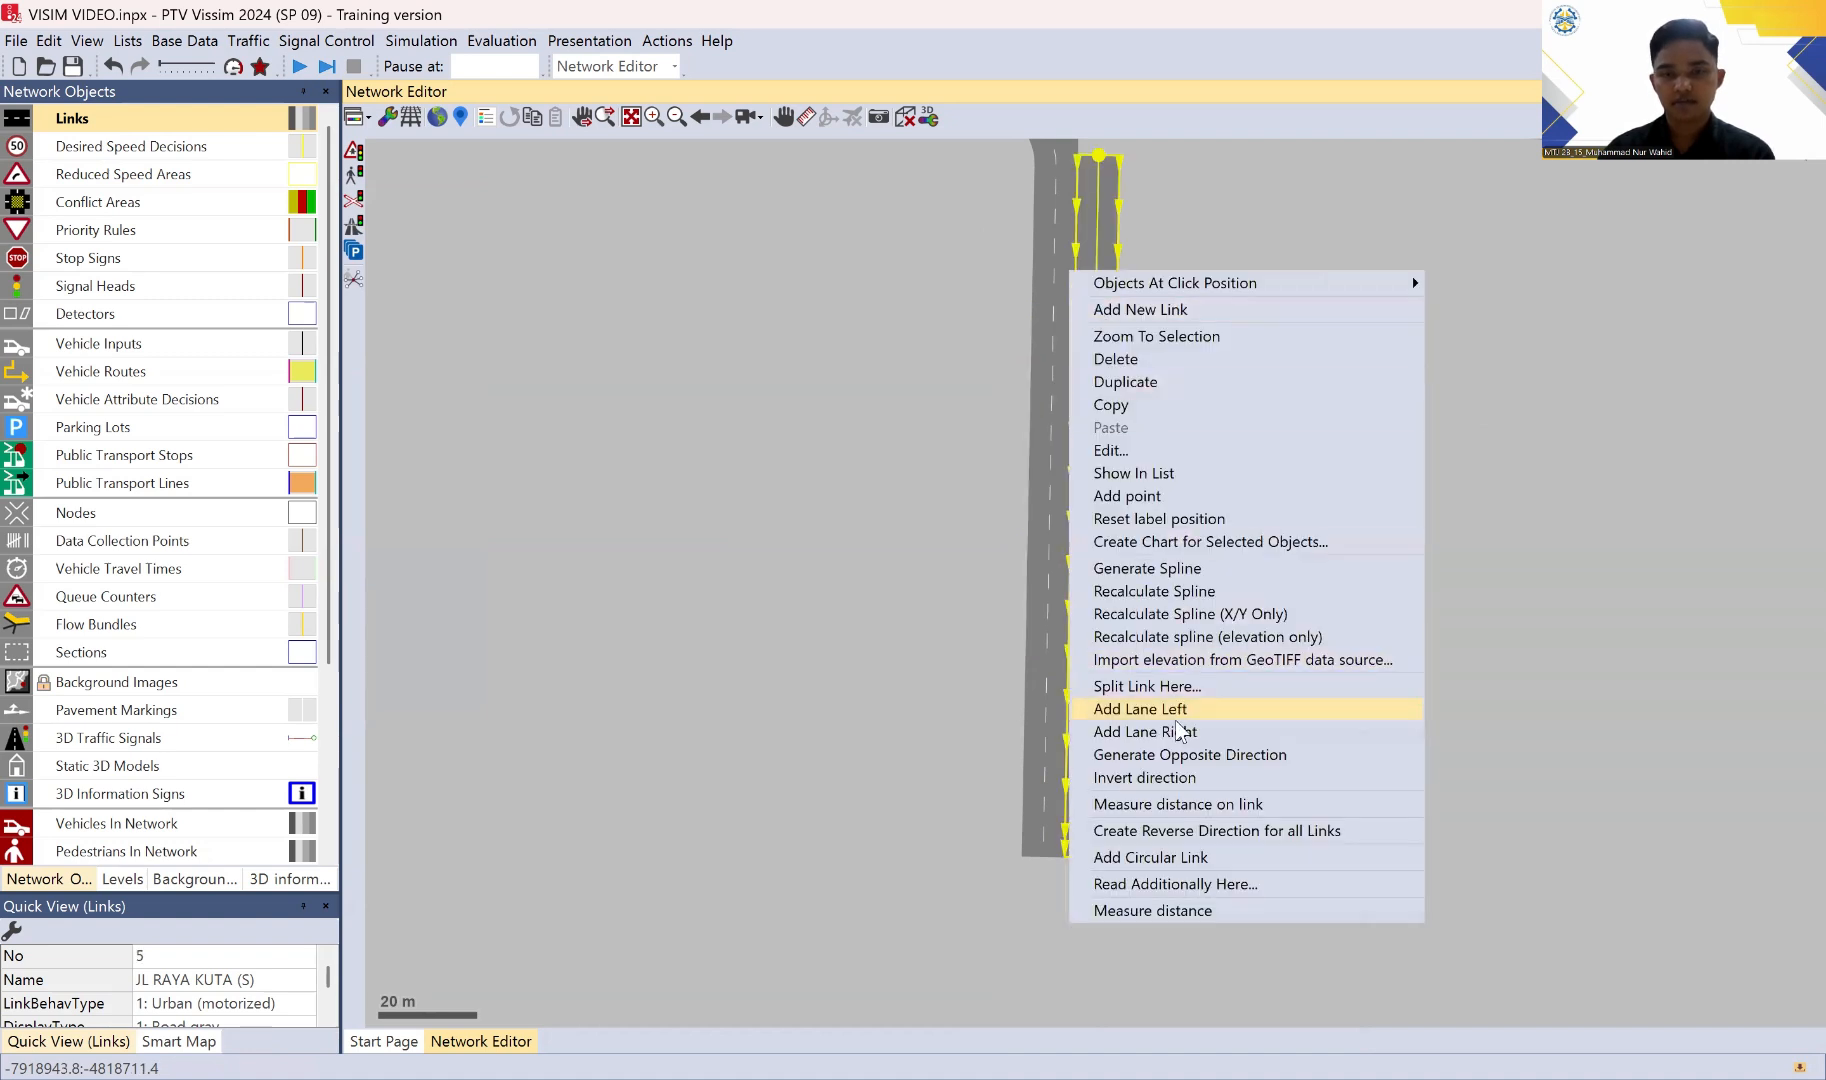
pyautogui.click(1183, 686)
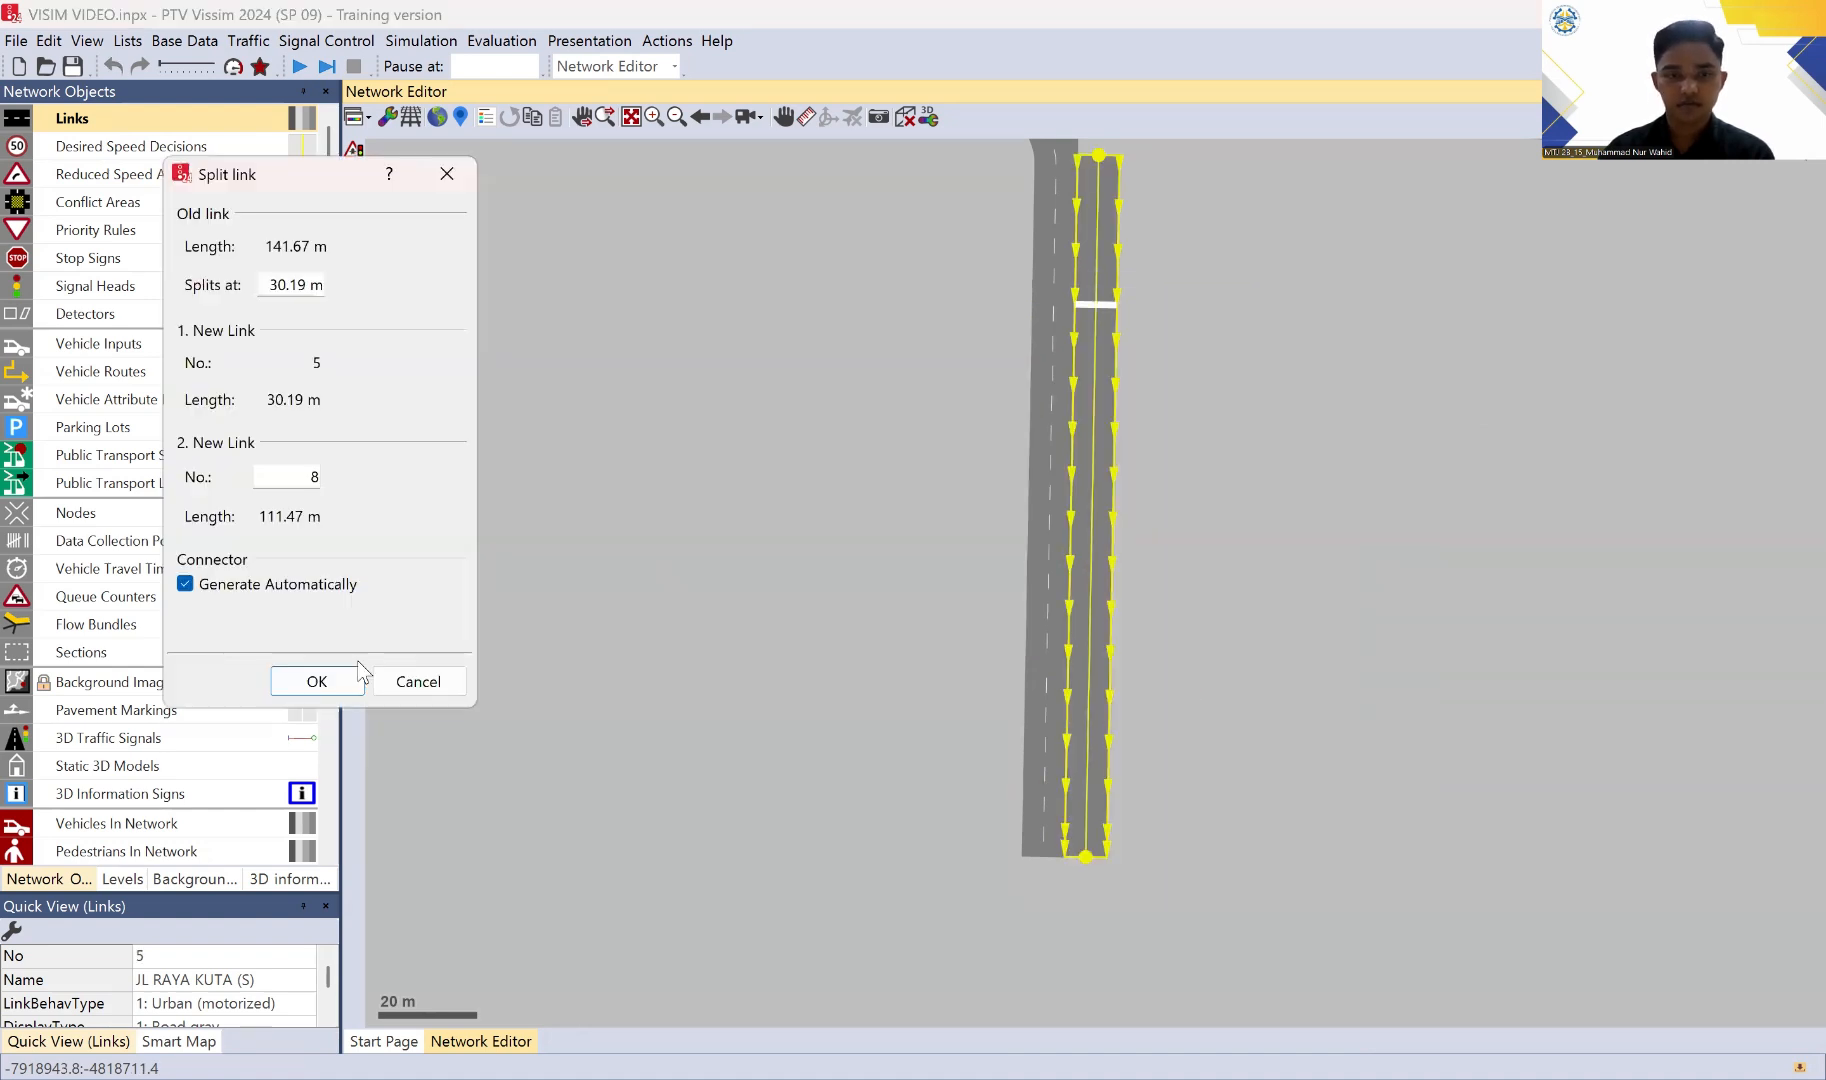
pyautogui.click(287, 681)
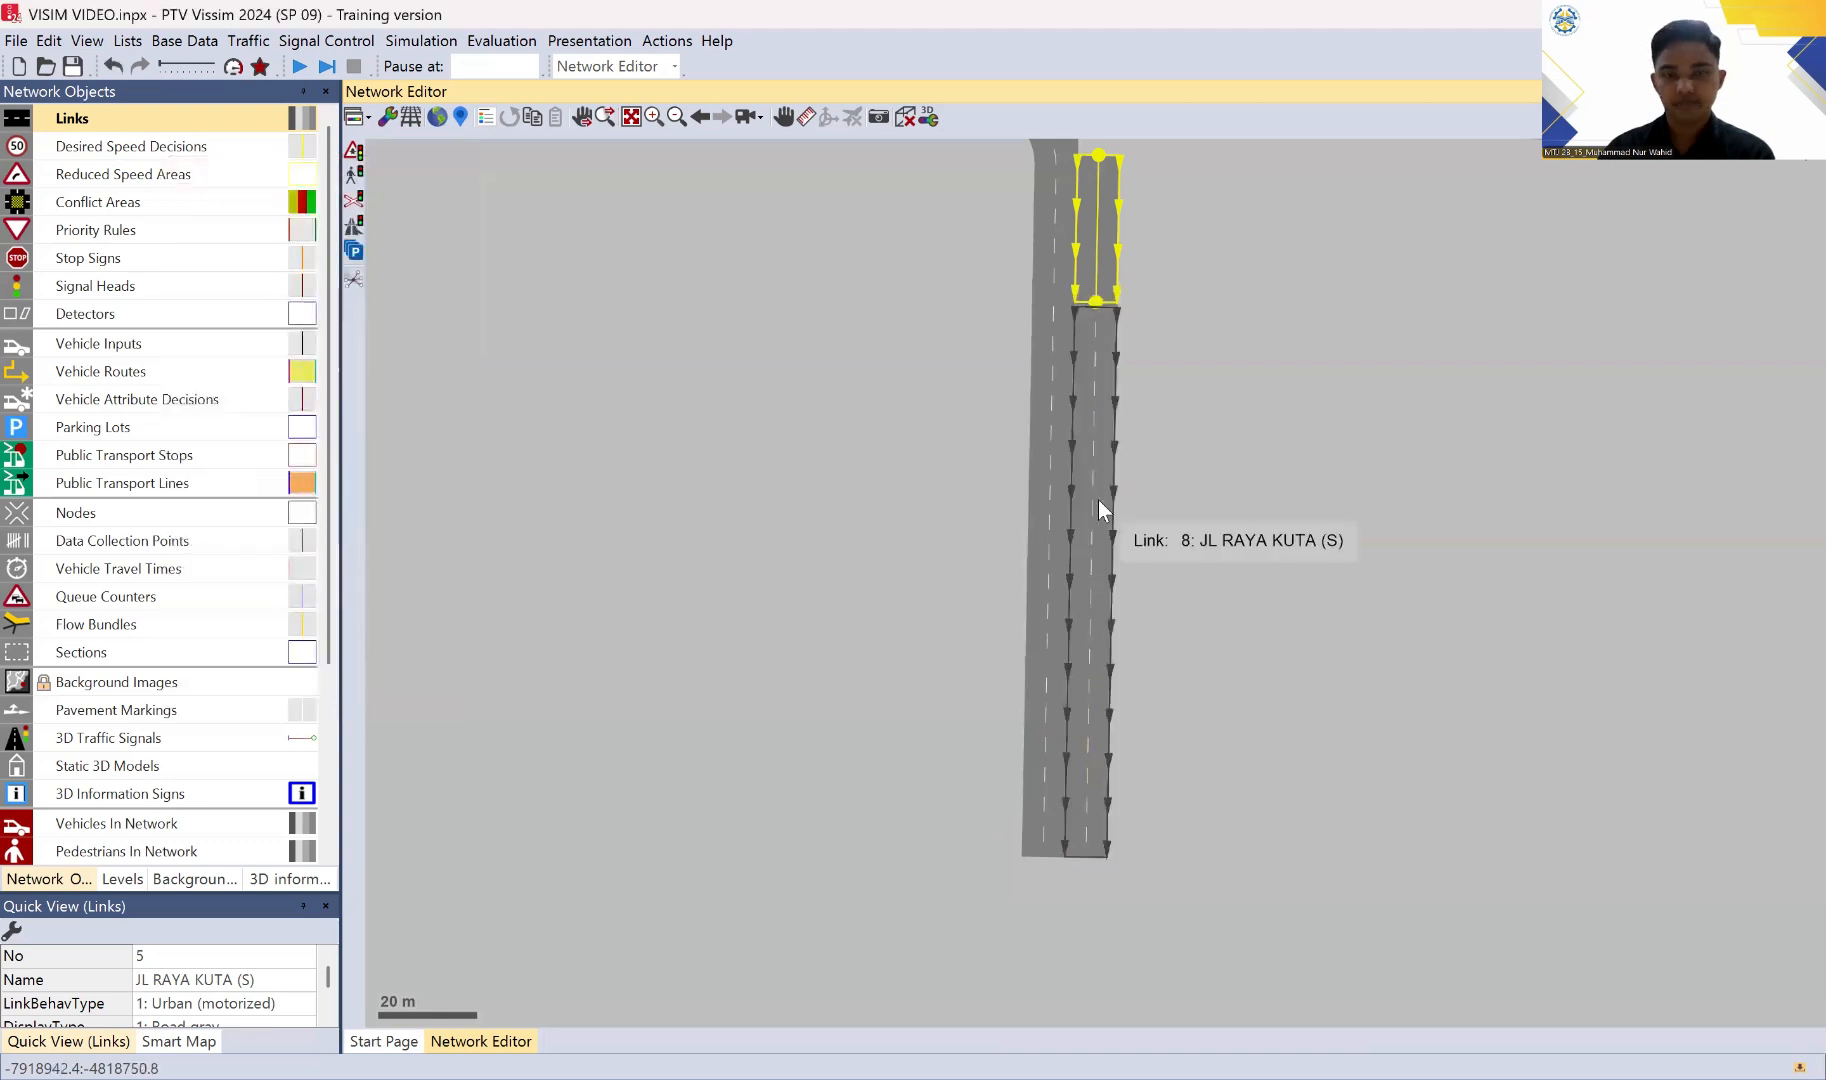
# Step: Split southbound link 8 about 71 m from its start, level with the lower northbound split, generating the connector automatically
pyautogui.click(1067, 576)
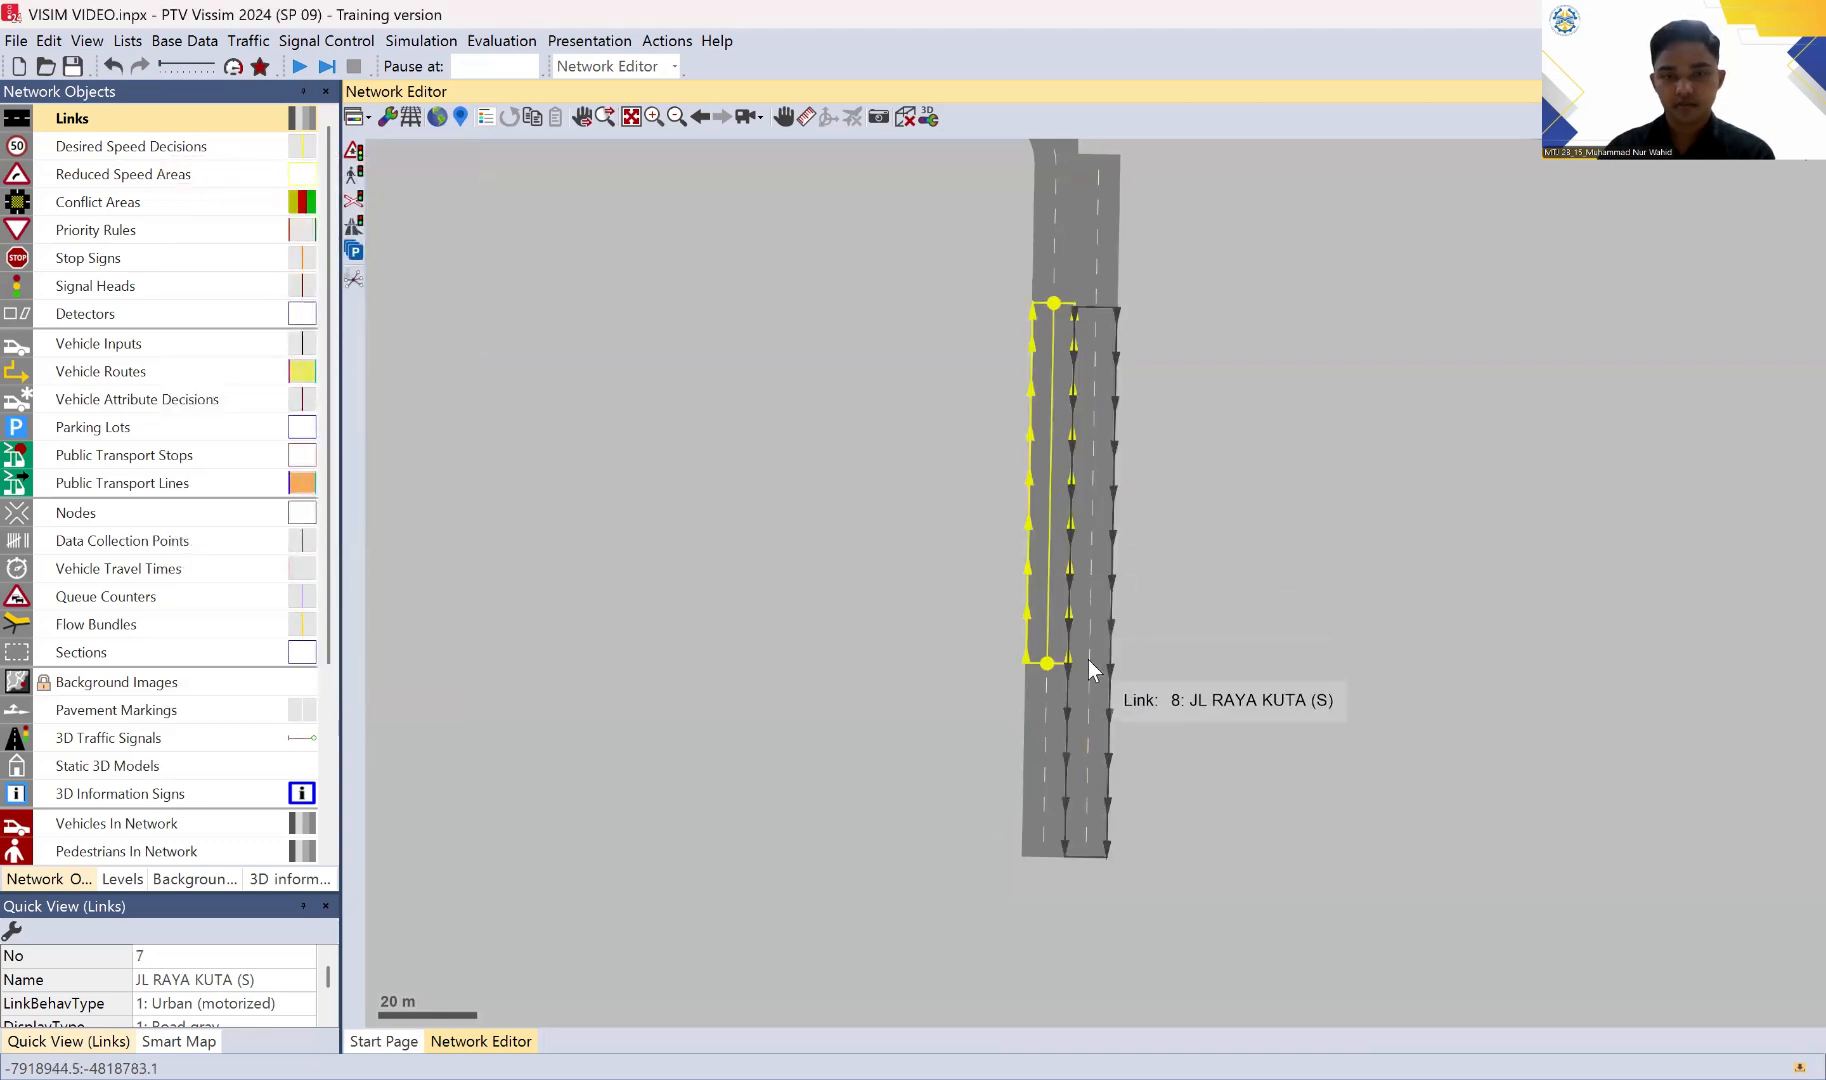
pyautogui.click(1088, 660)
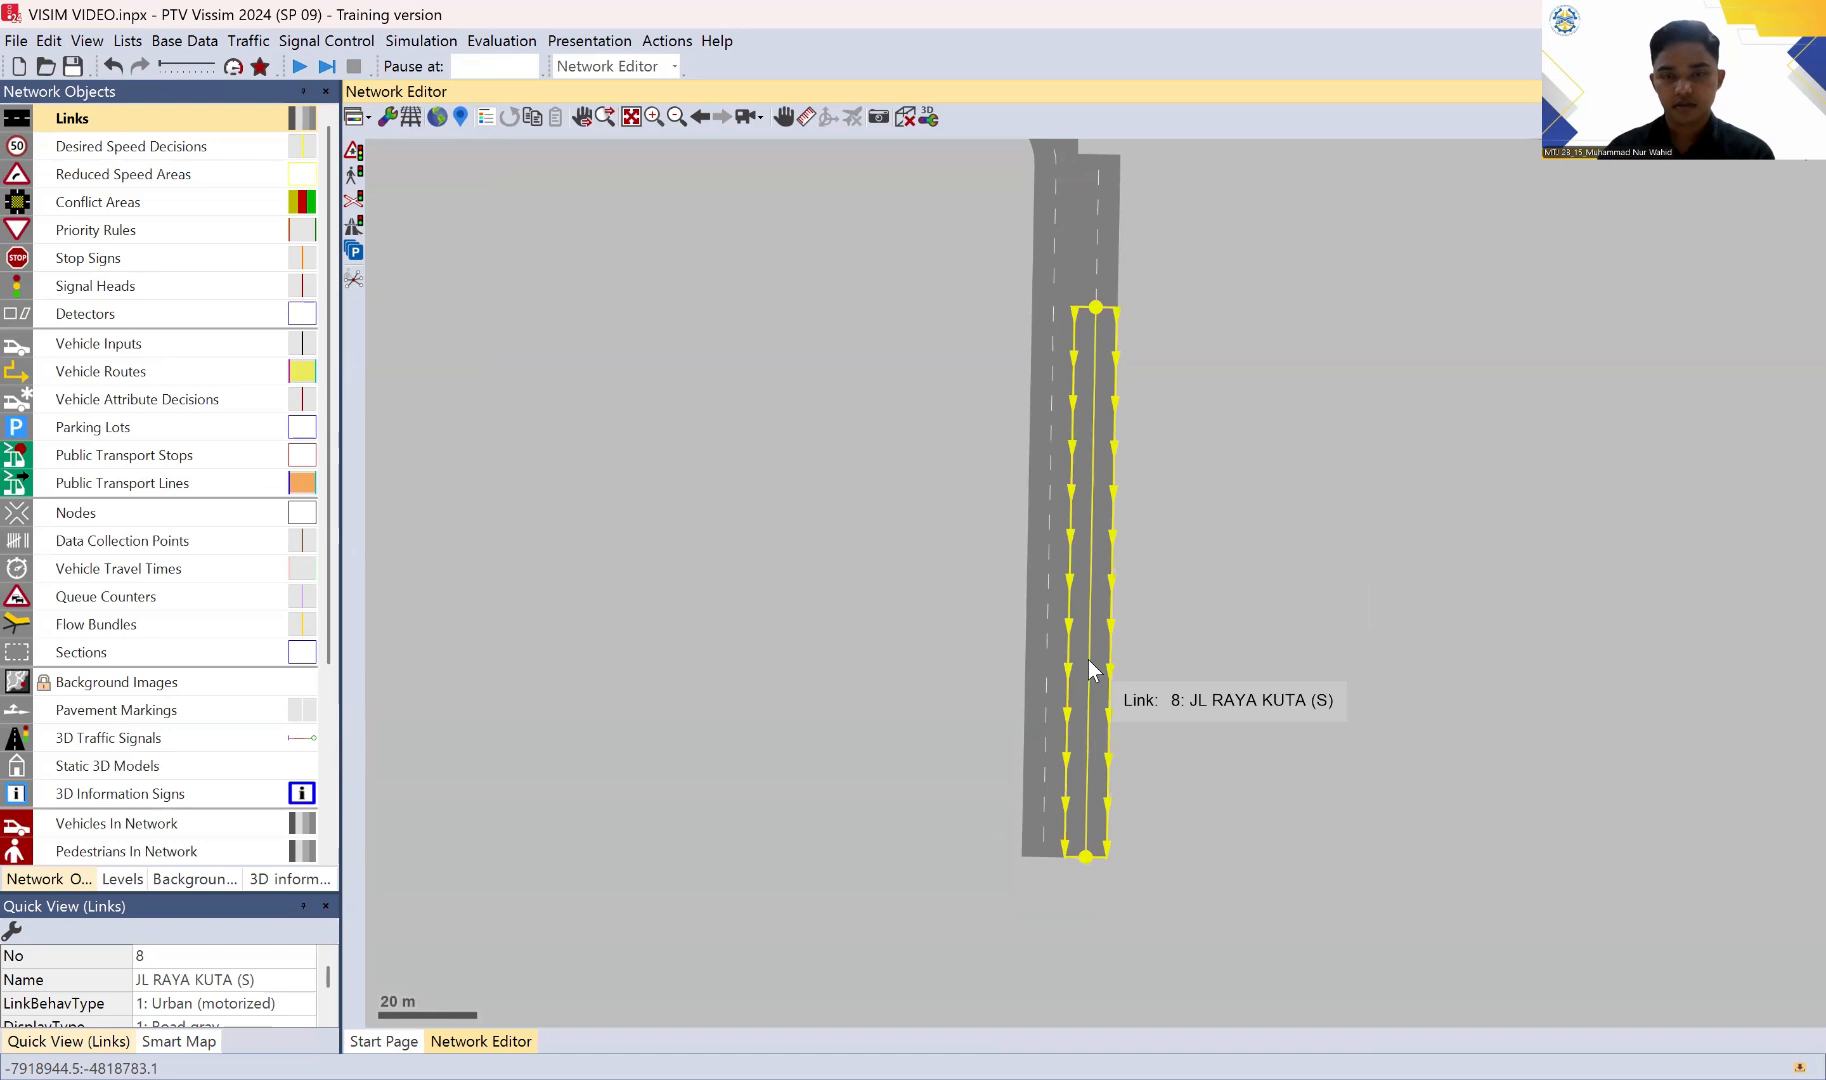
pyautogui.rightClick(1088, 660)
pyautogui.click(1193, 844)
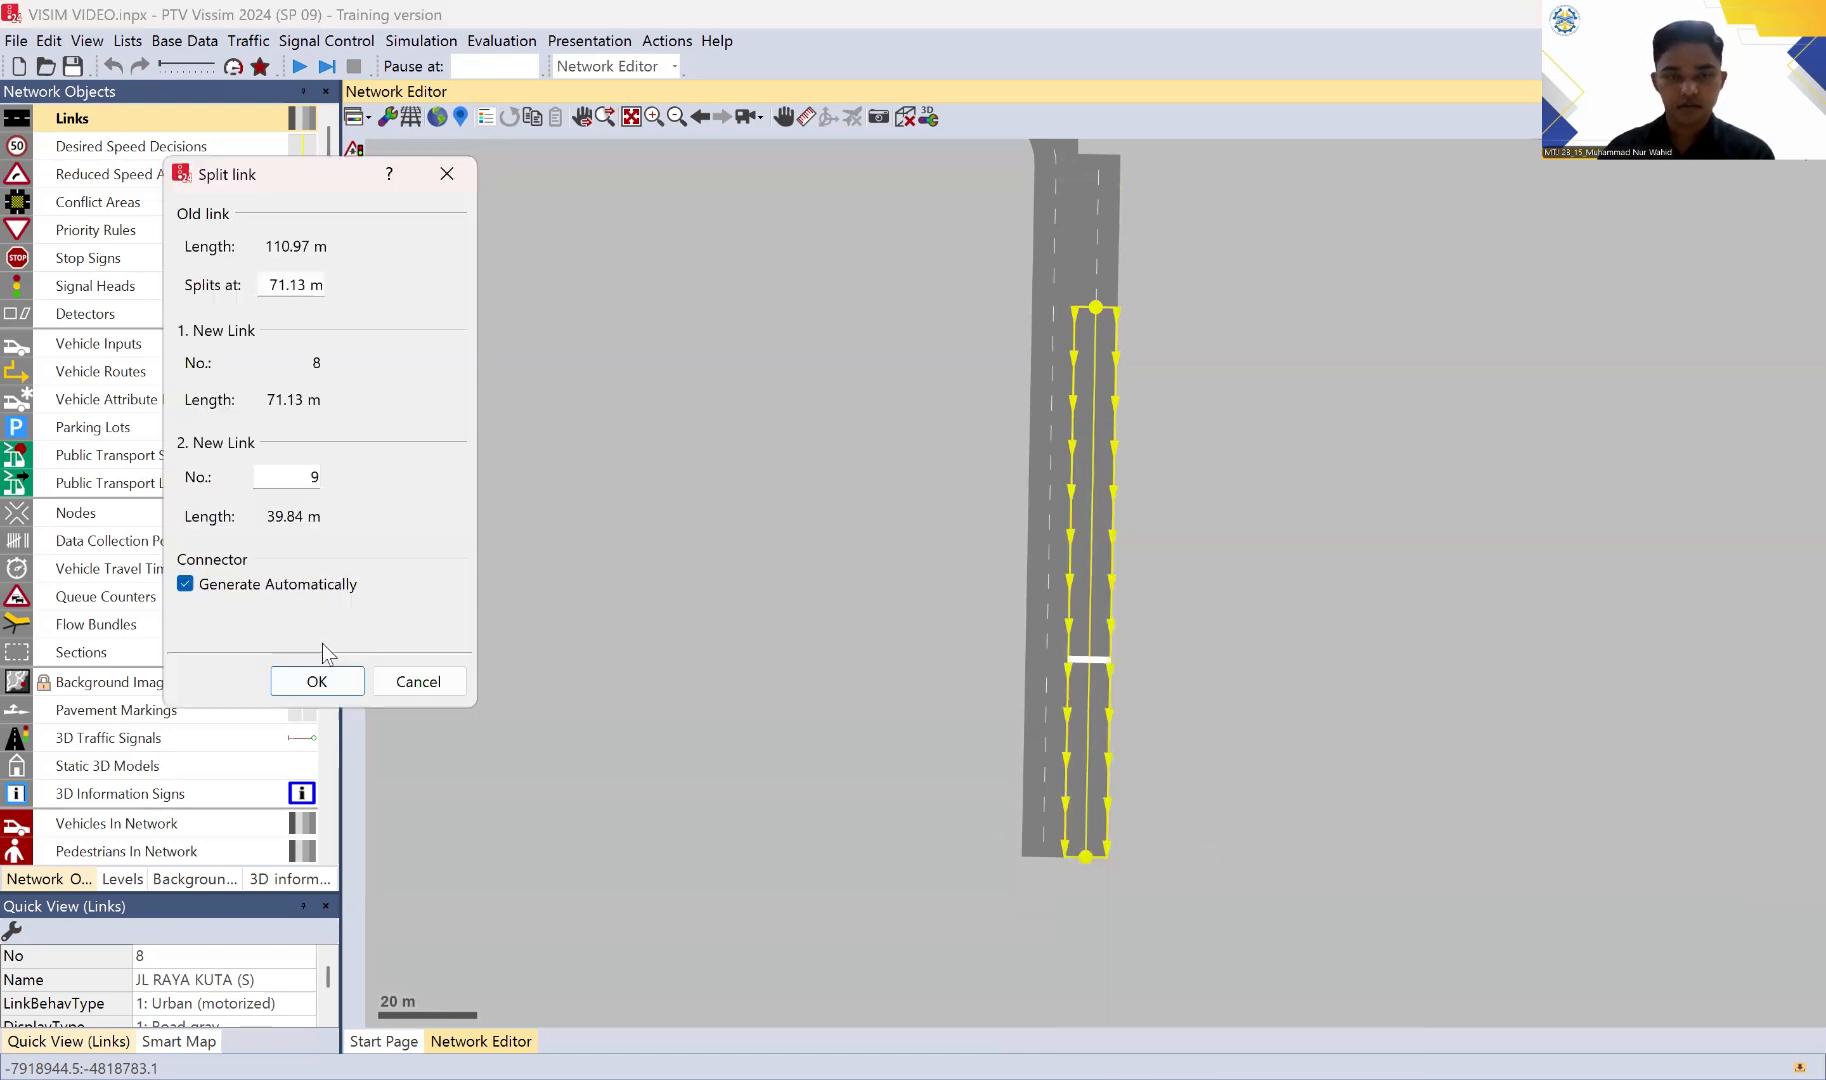
pyautogui.click(331, 682)
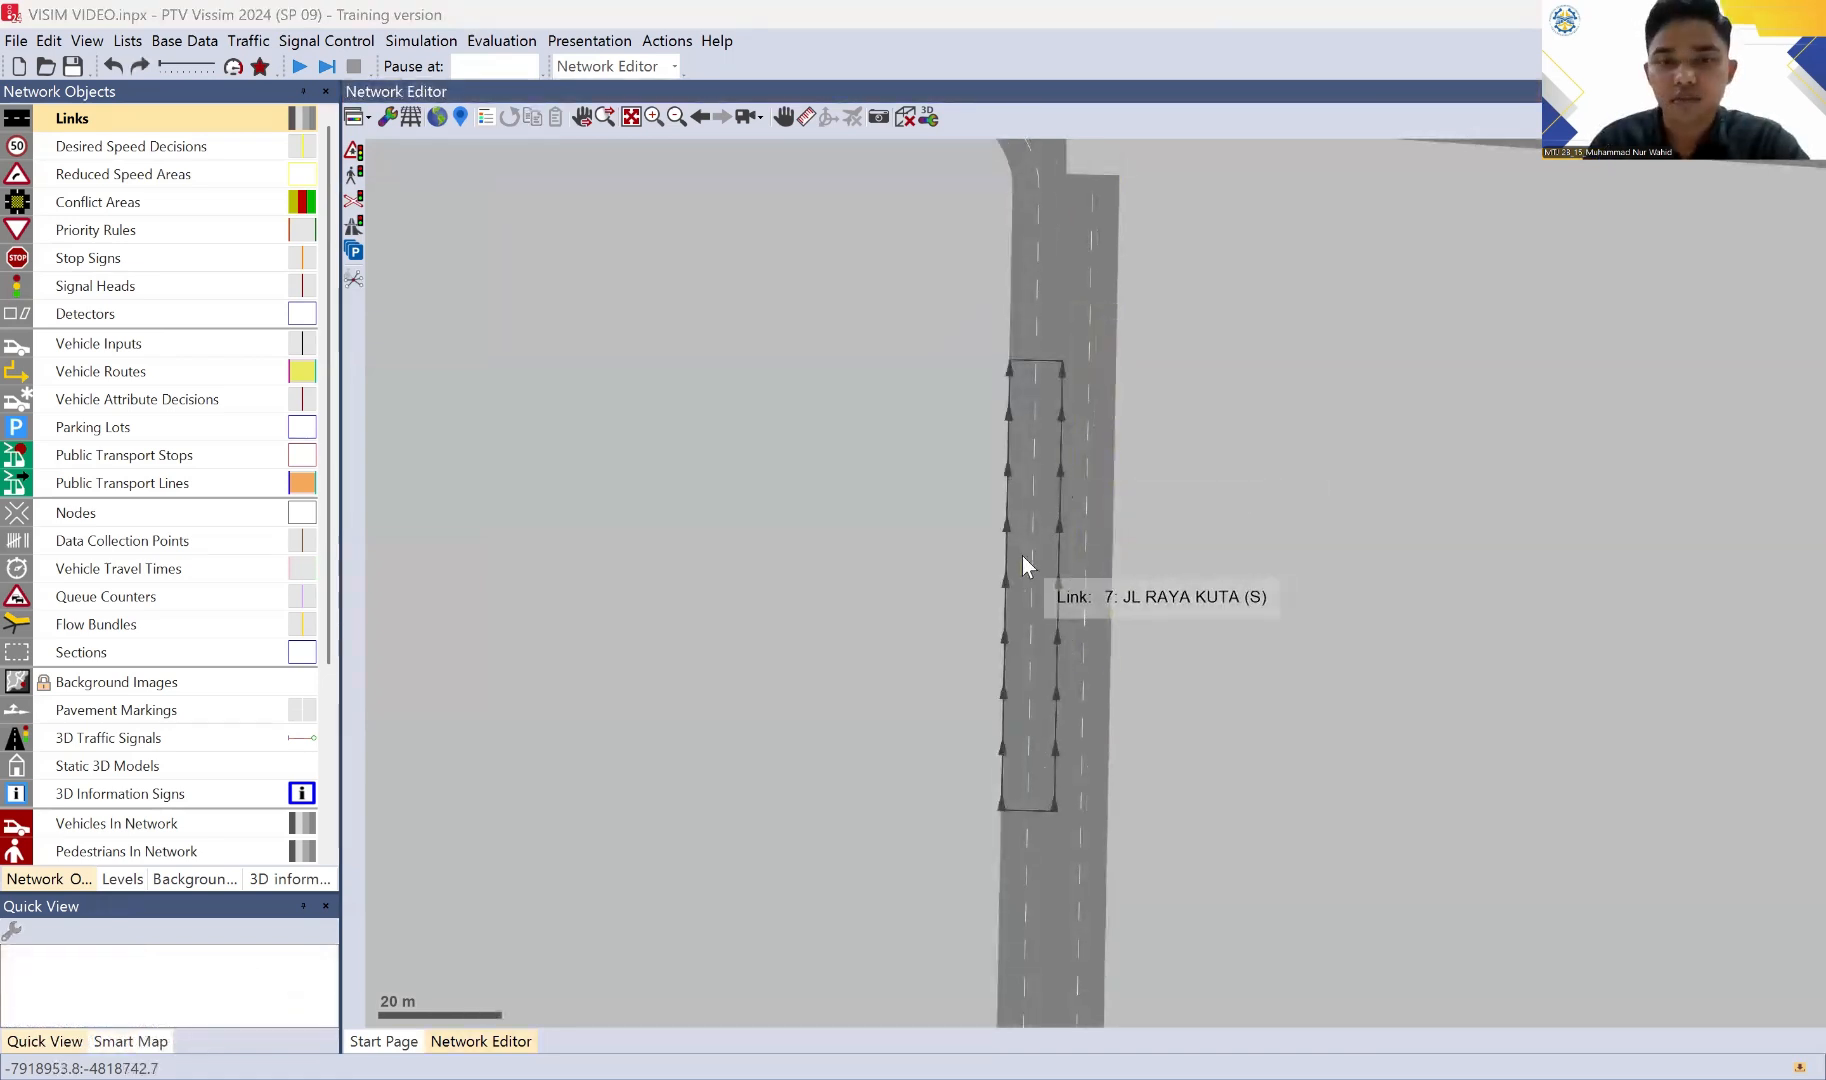
# Step: Give the middle northbound link 7 an overtaking lane, with lane 1 set to 3 m and lane 2 to 6.7 m wide
pyautogui.click(1040, 470)
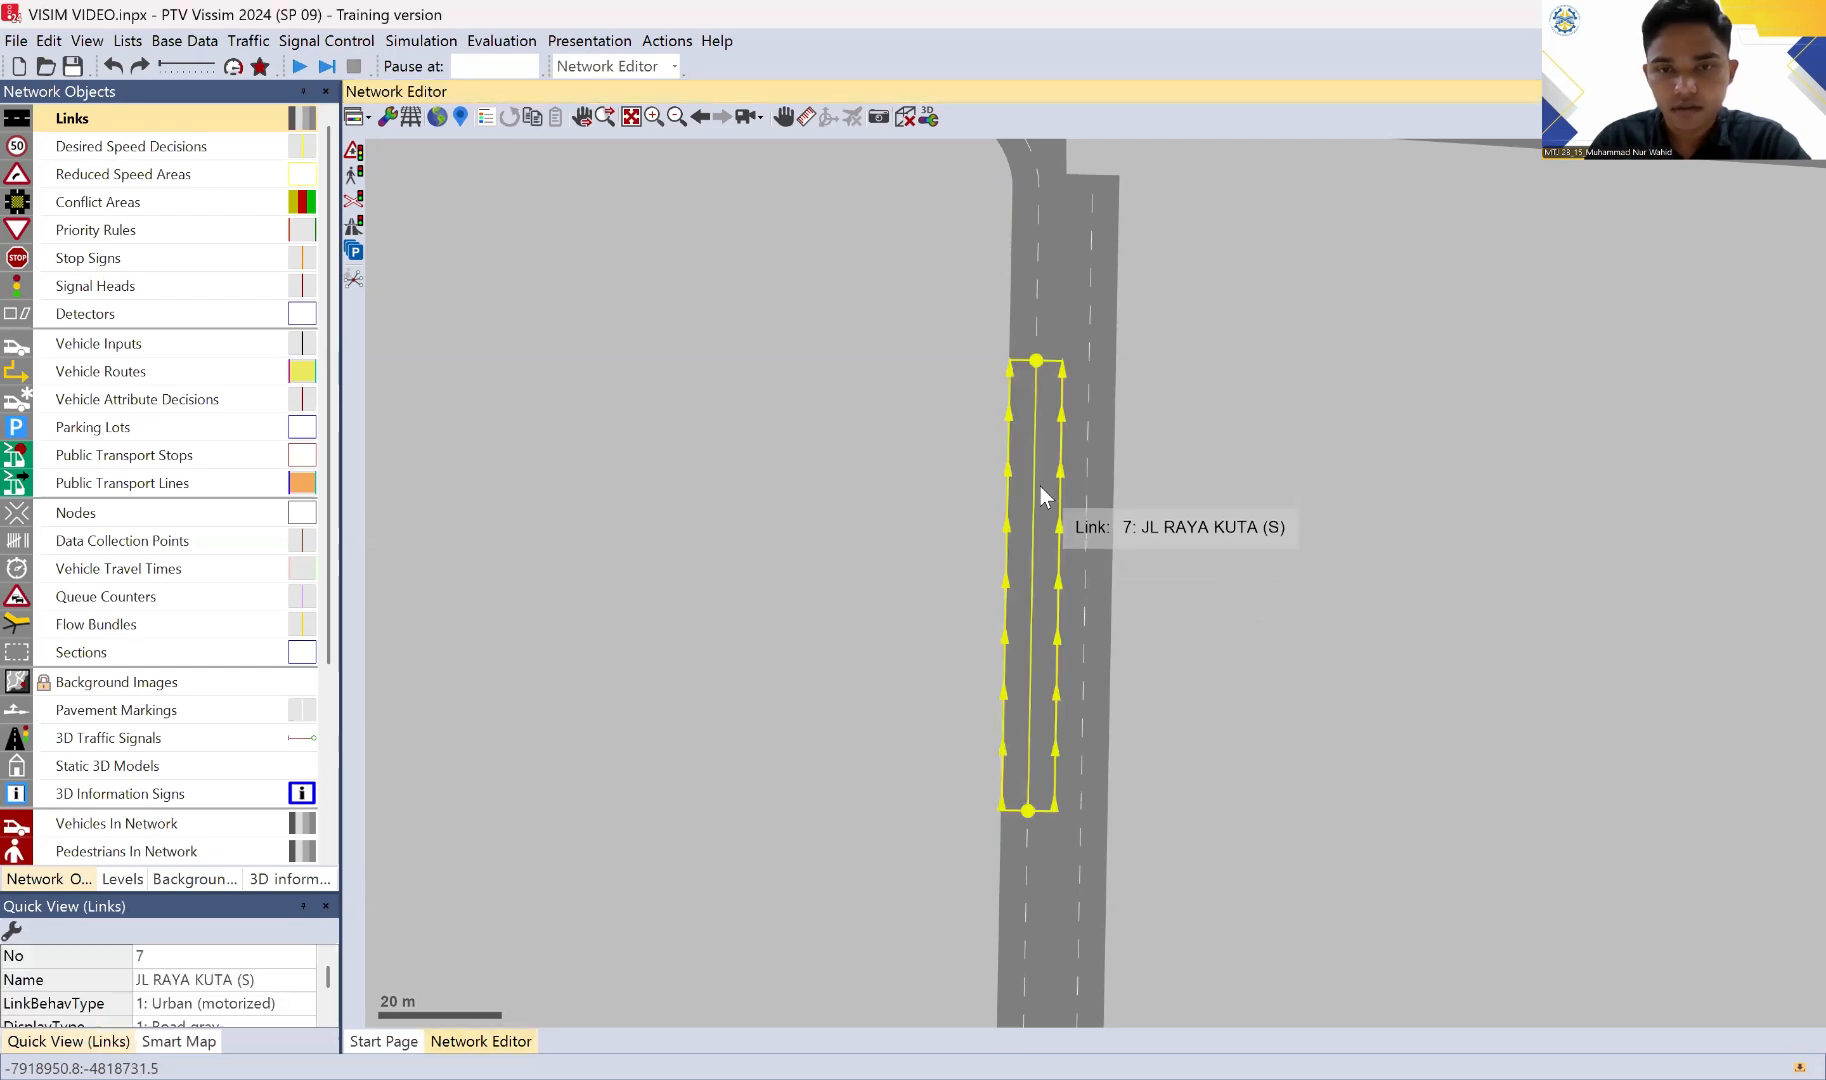
pyautogui.doubleClick(1040, 486)
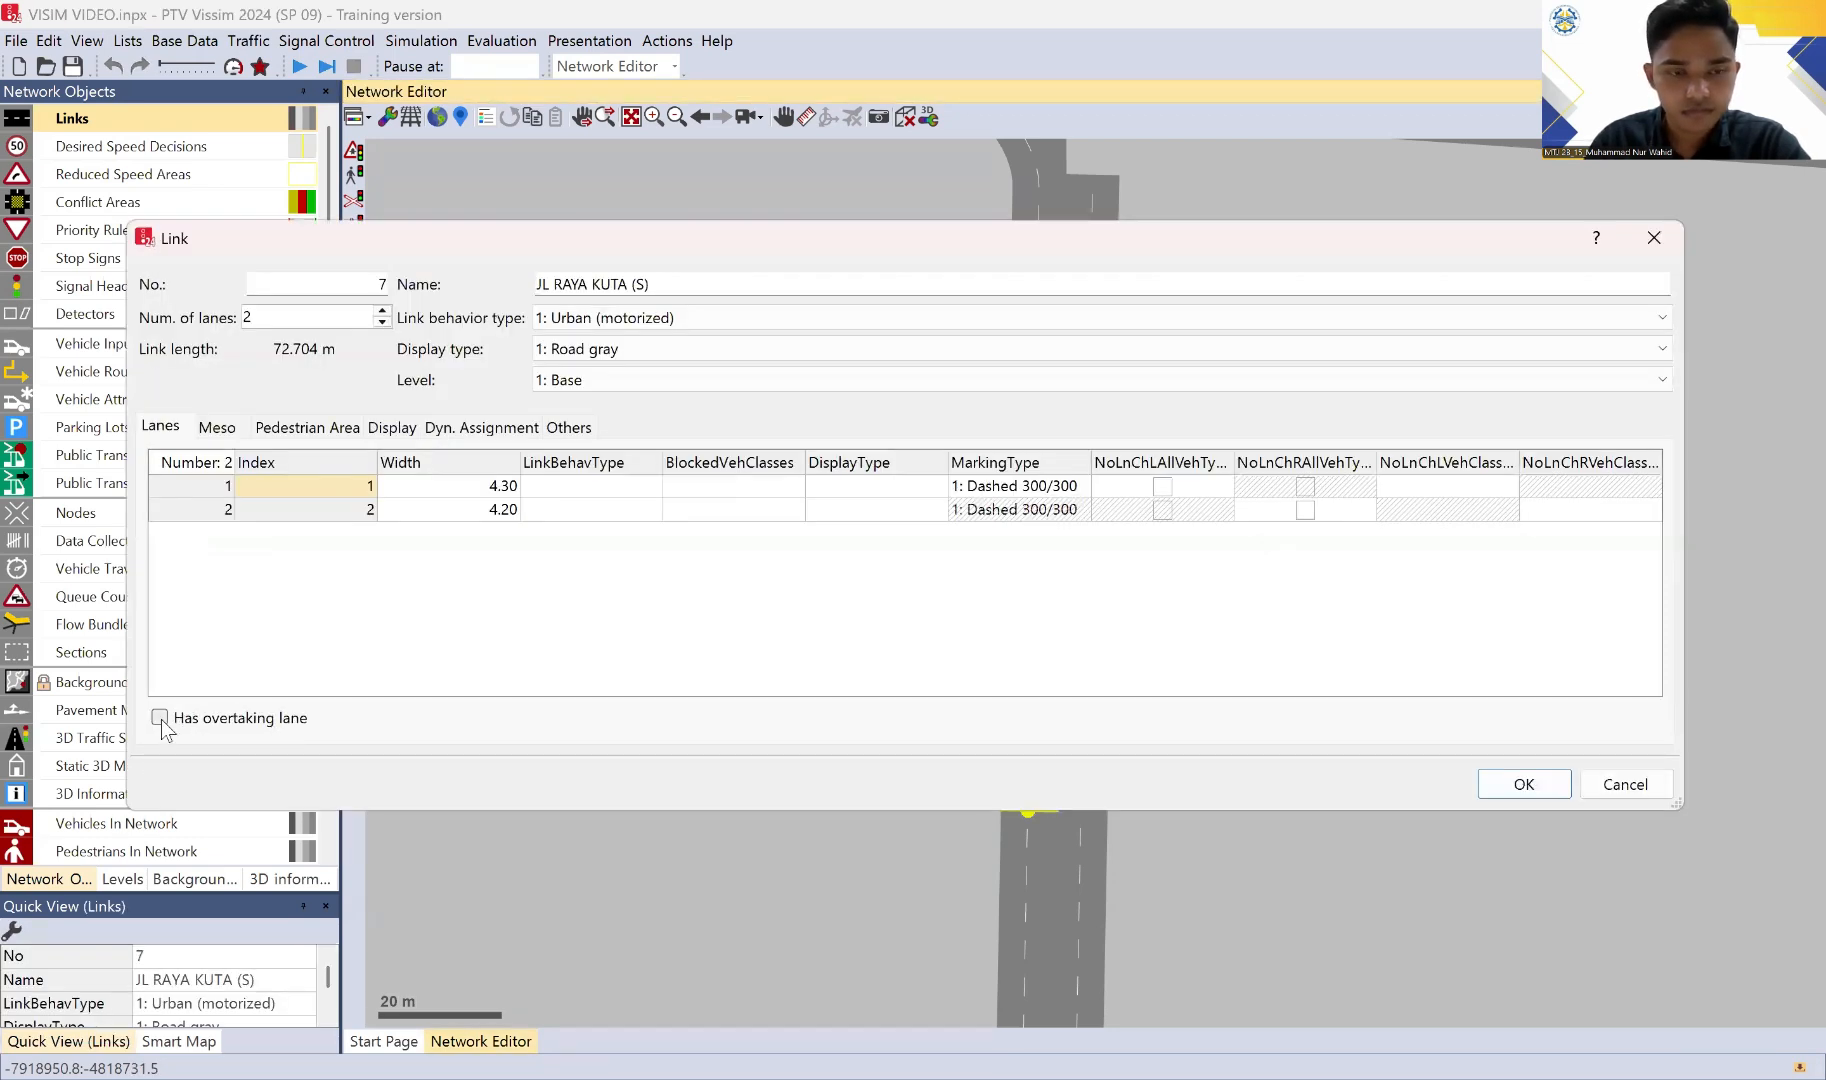
pyautogui.click(160, 718)
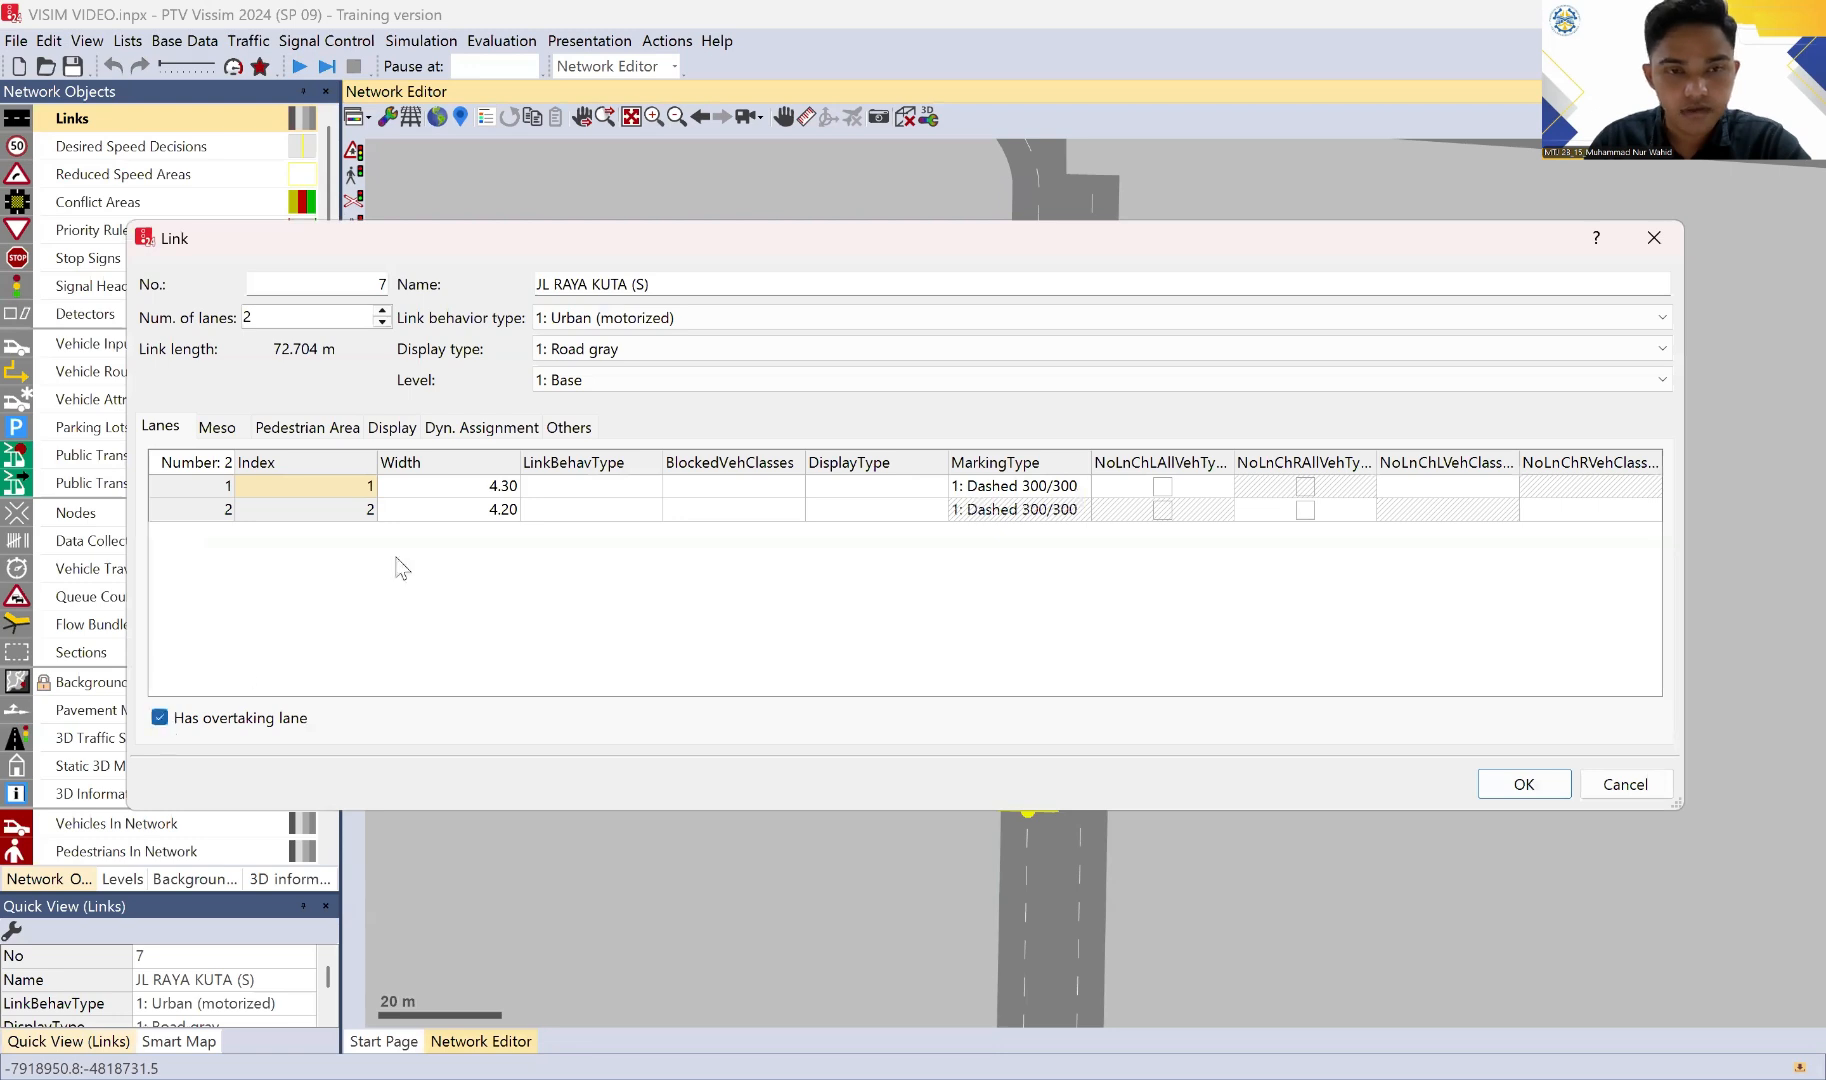
pyautogui.click(461, 483)
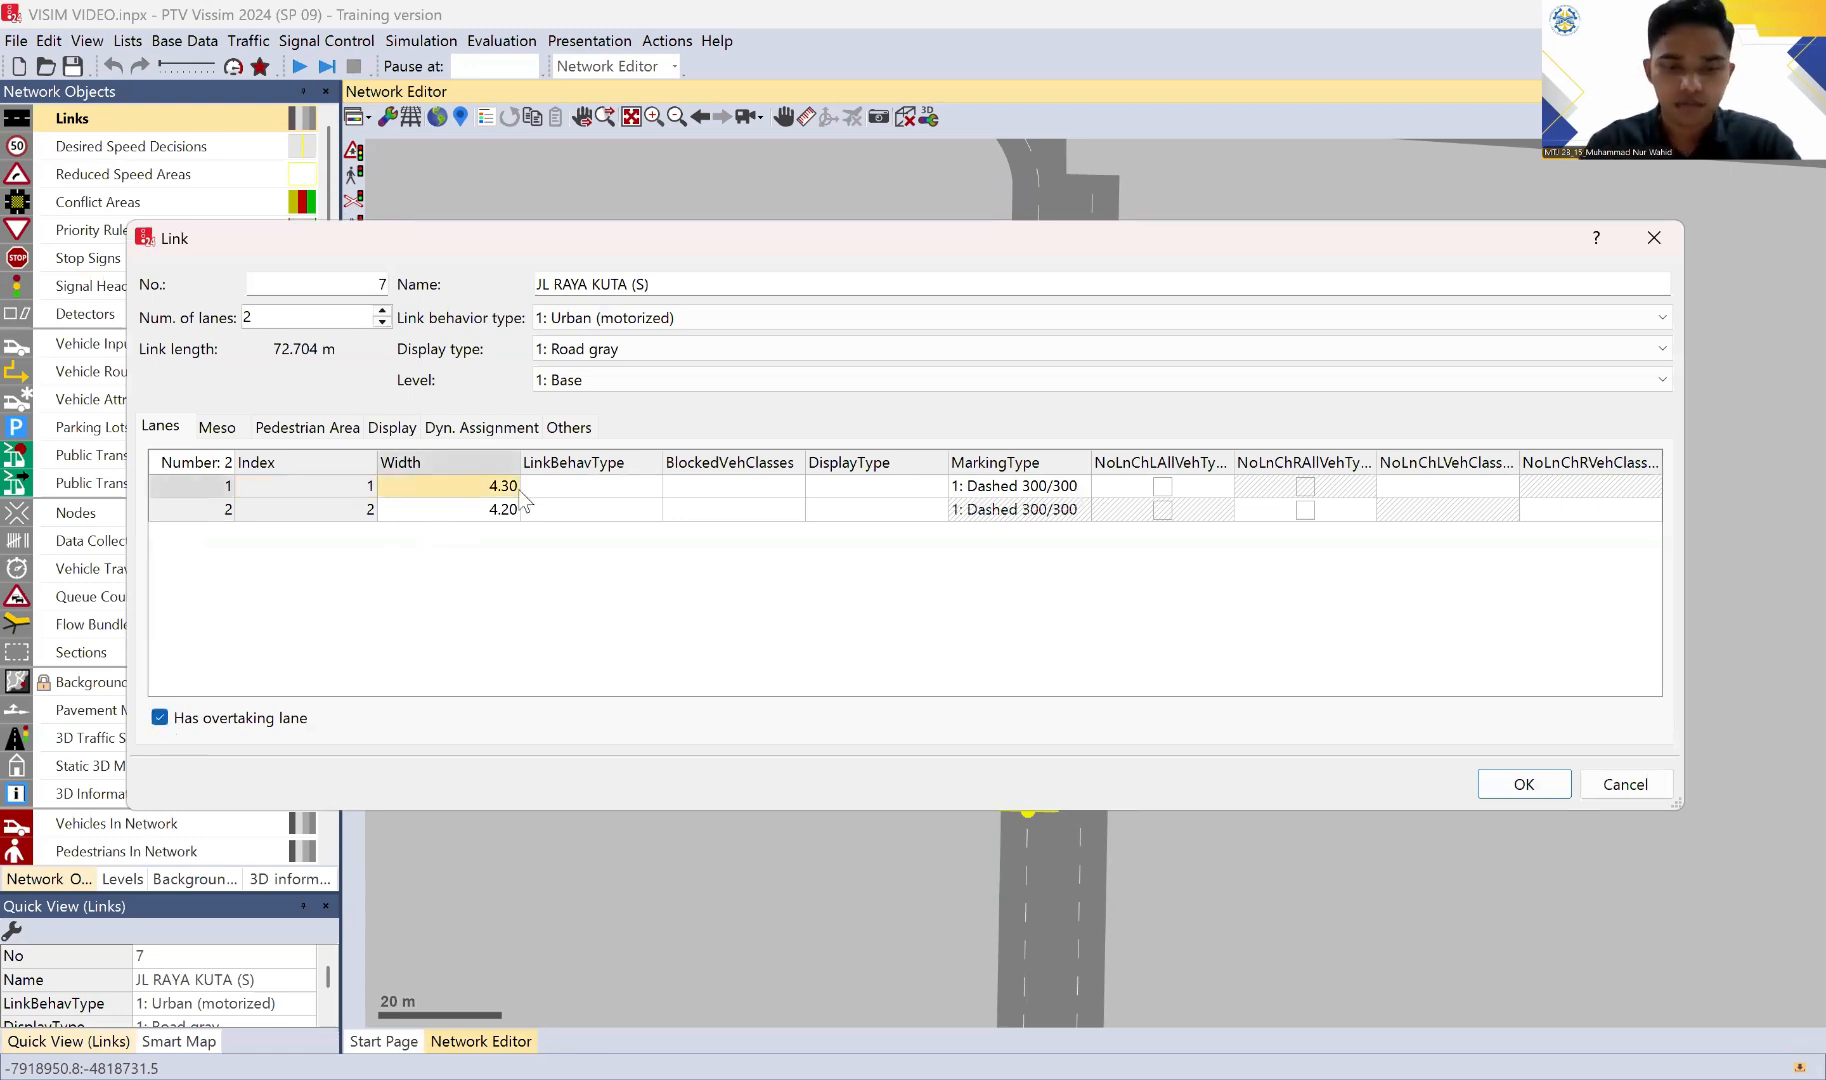
pyautogui.write('3')
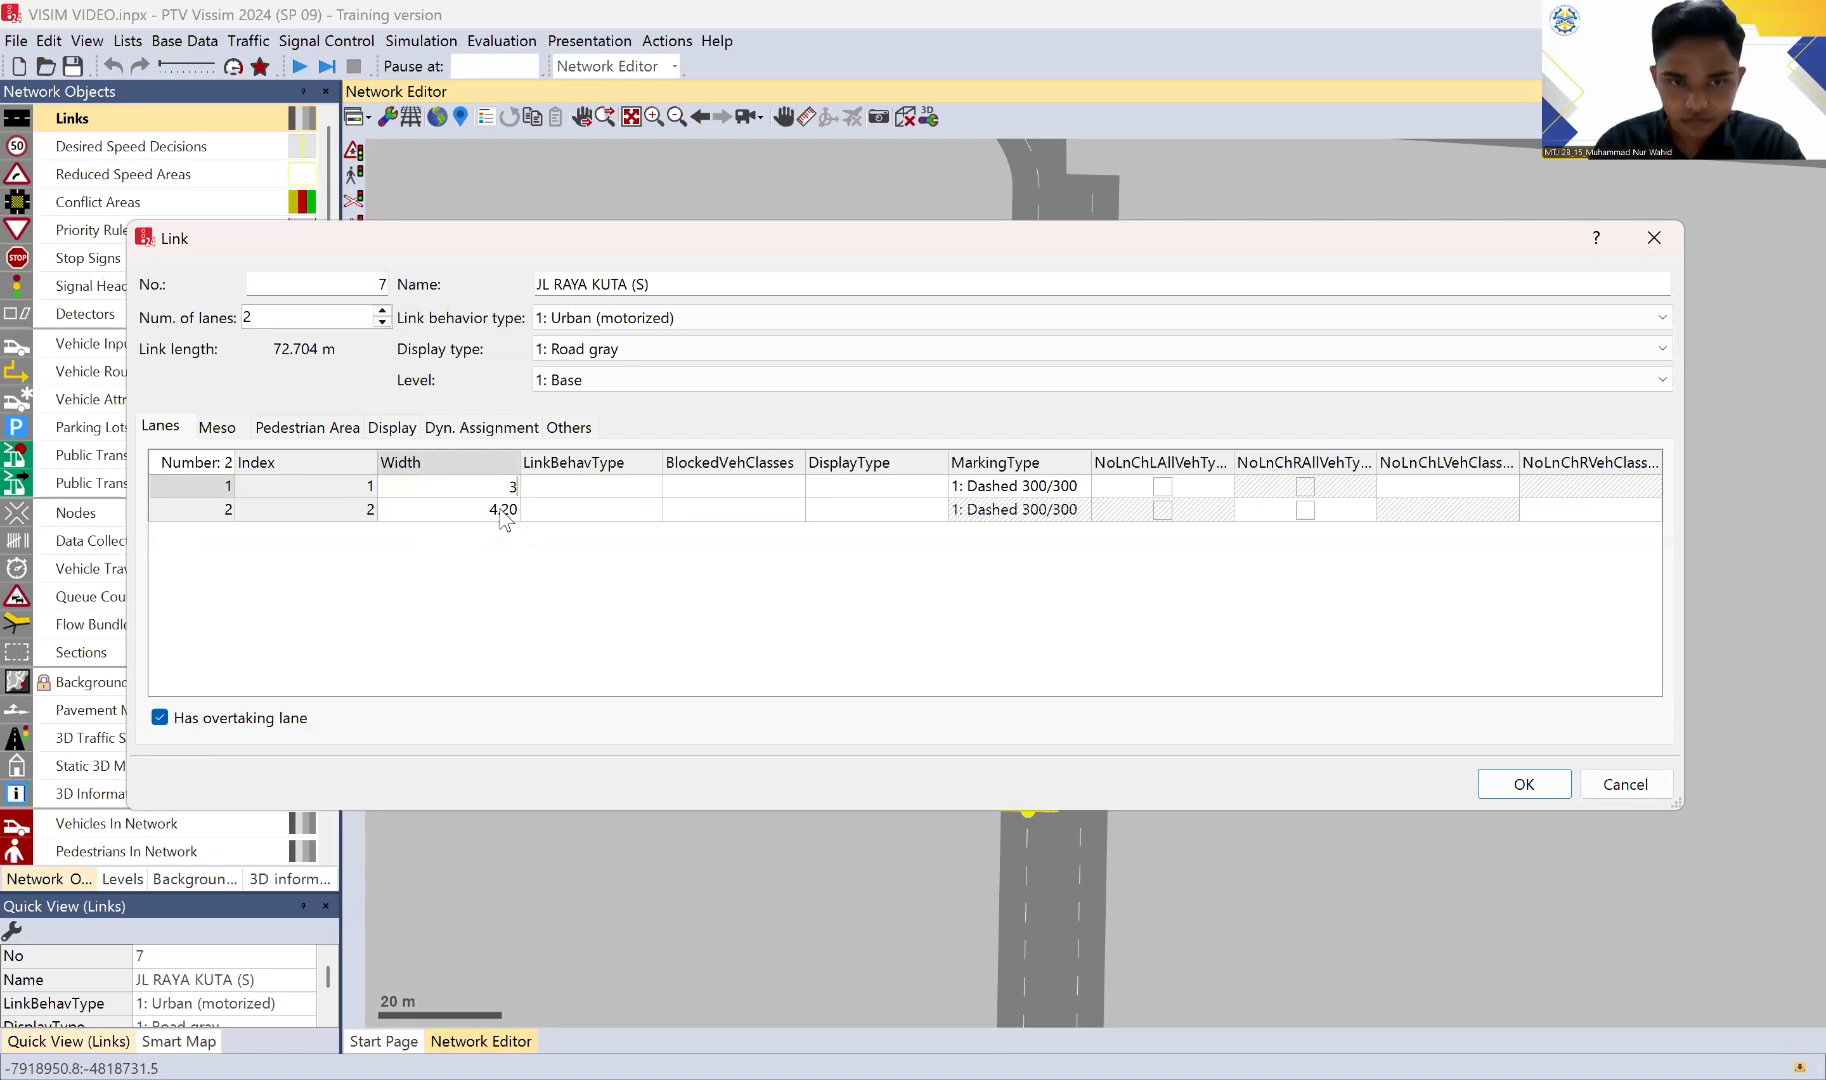
pyautogui.click(503, 515)
pyautogui.write('6')
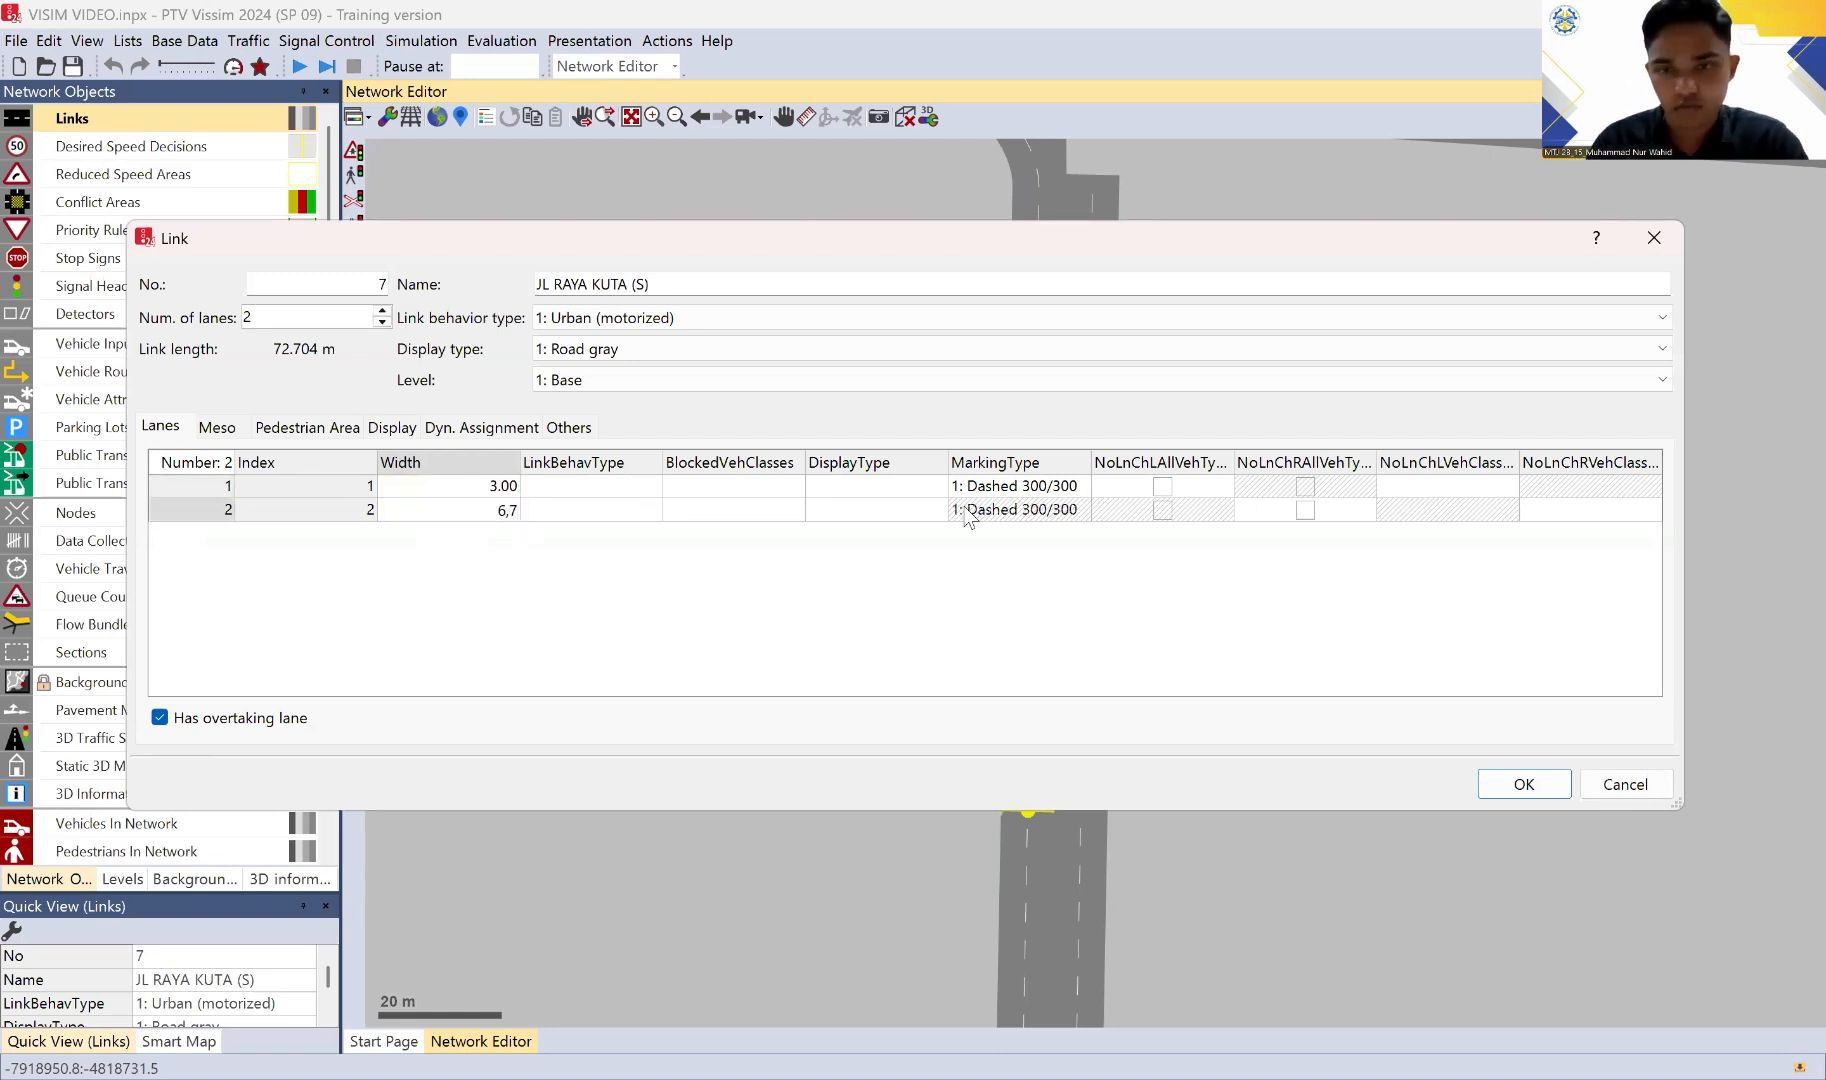
pyautogui.write(',7')
pyautogui.click(1524, 788)
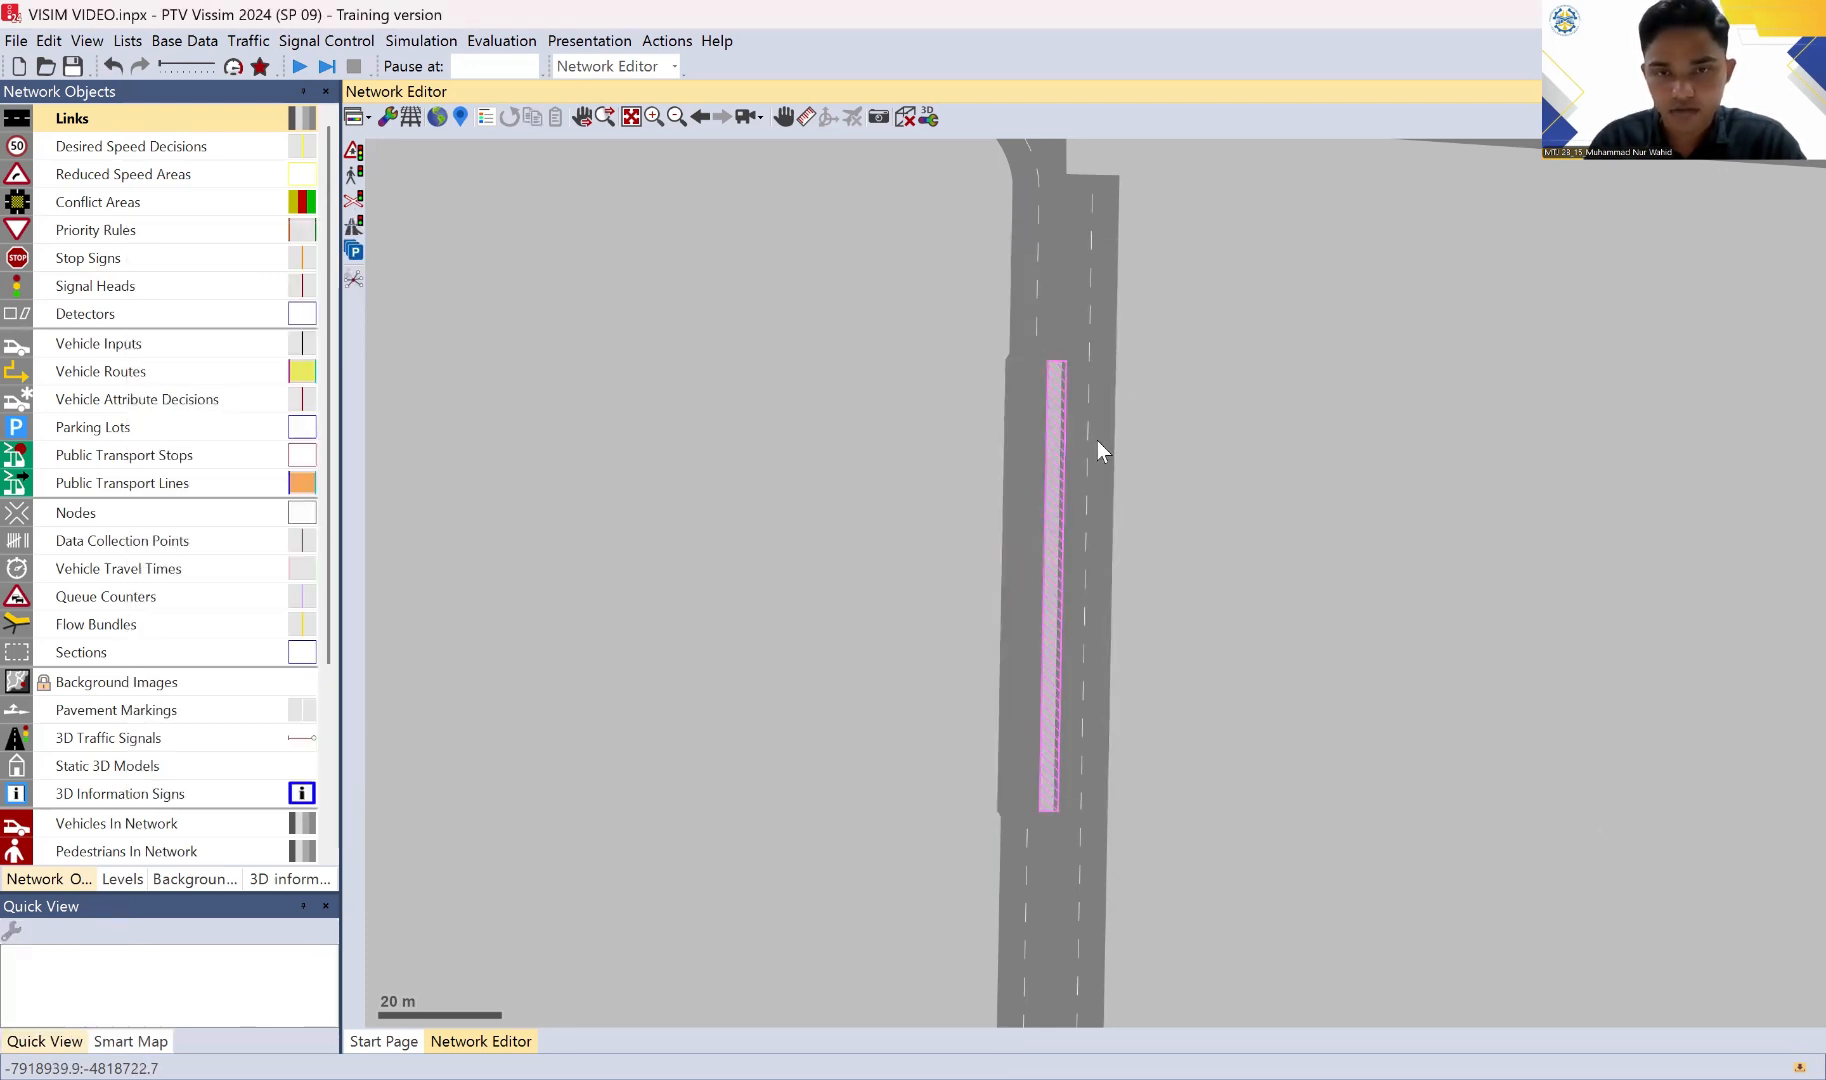
# Step: Give the middle southbound link 8 an overtaking lane, with lane widths of 3 m for lane 1 and 6.7 m for lane 2
pyautogui.click(1096, 449)
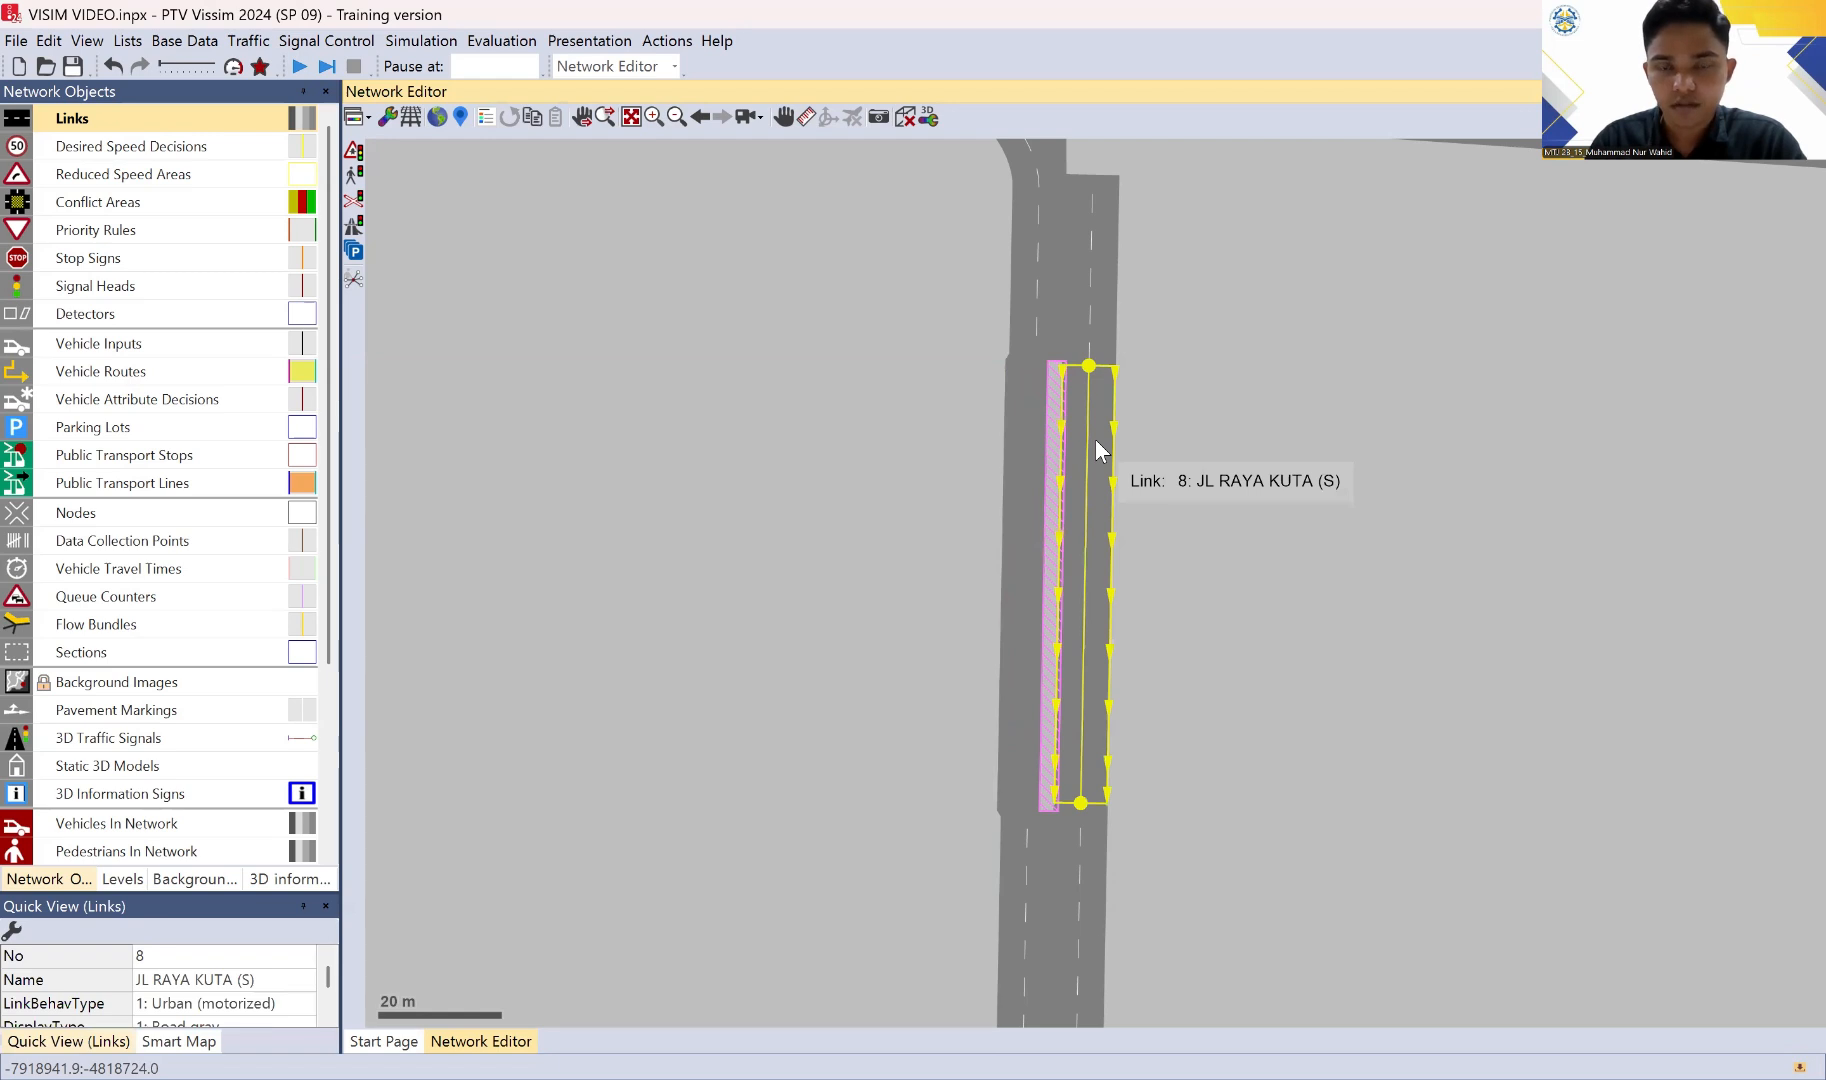
pyautogui.doubleClick(1096, 439)
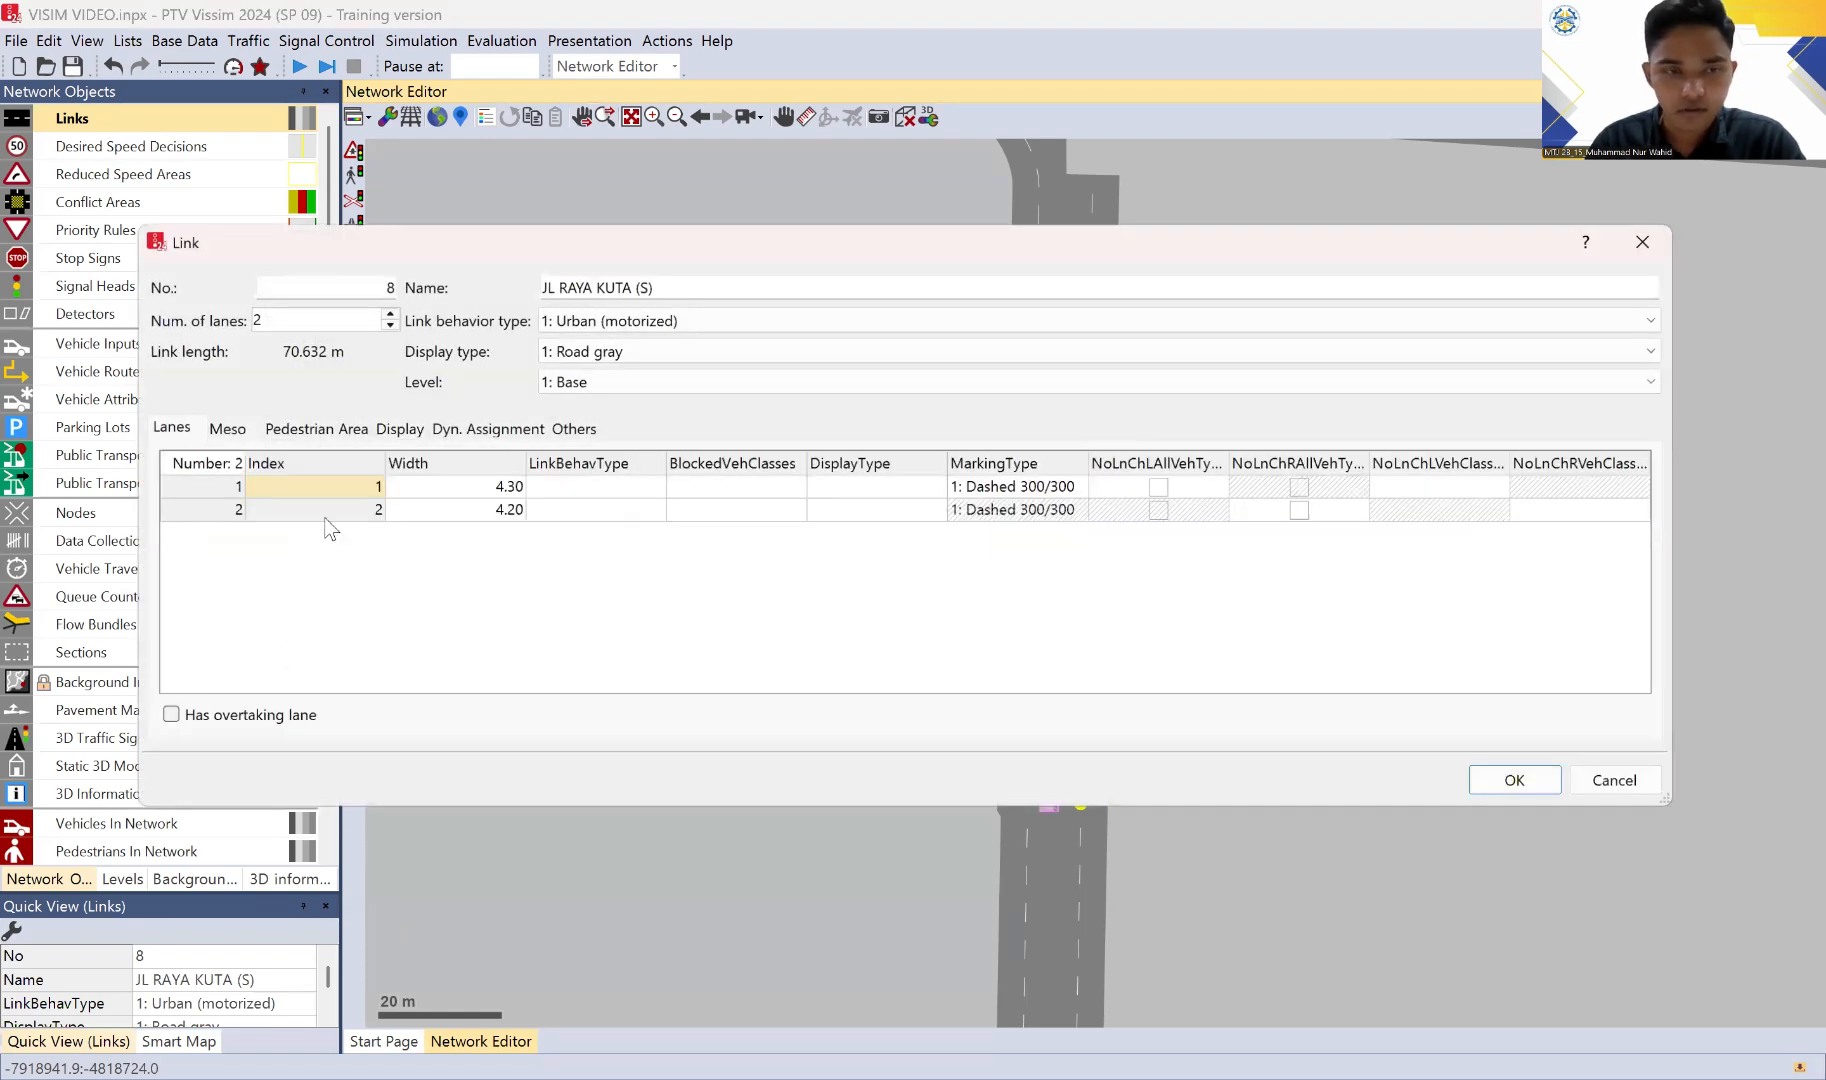
pyautogui.click(160, 718)
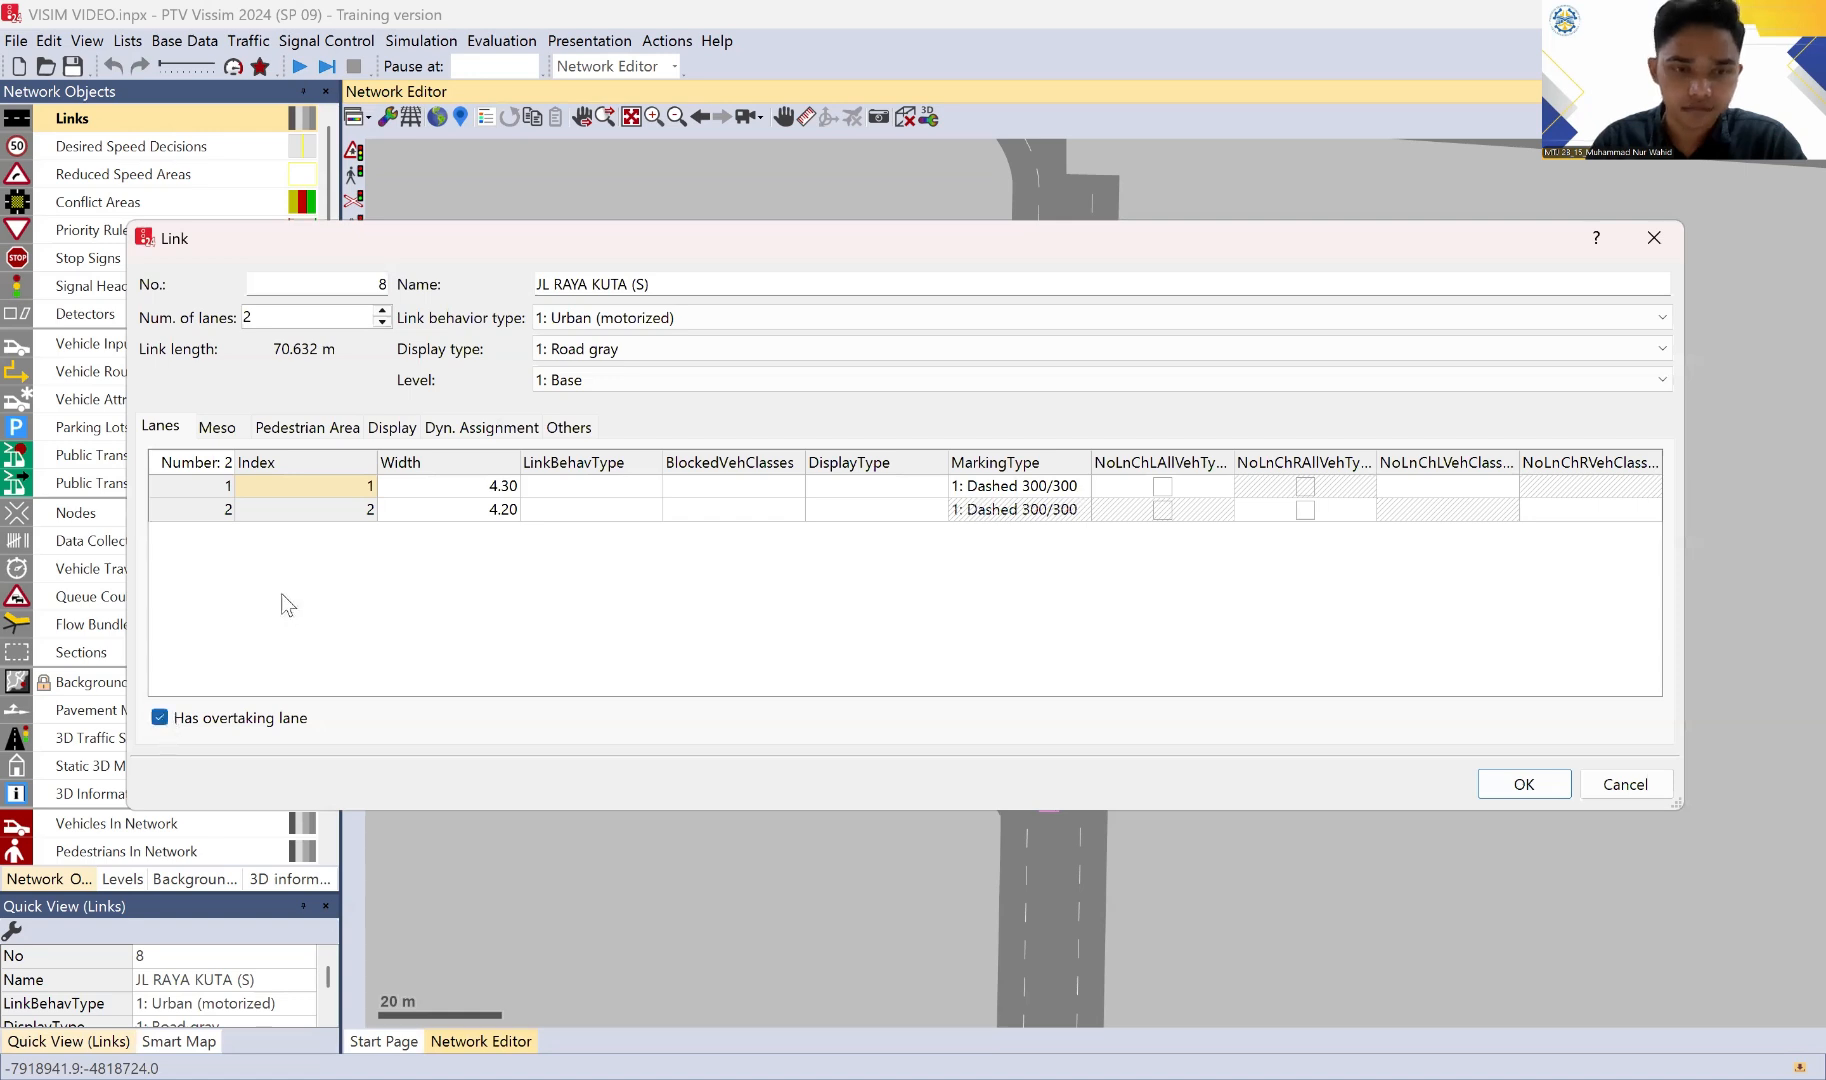
pyautogui.click(447, 490)
pyautogui.write('3')
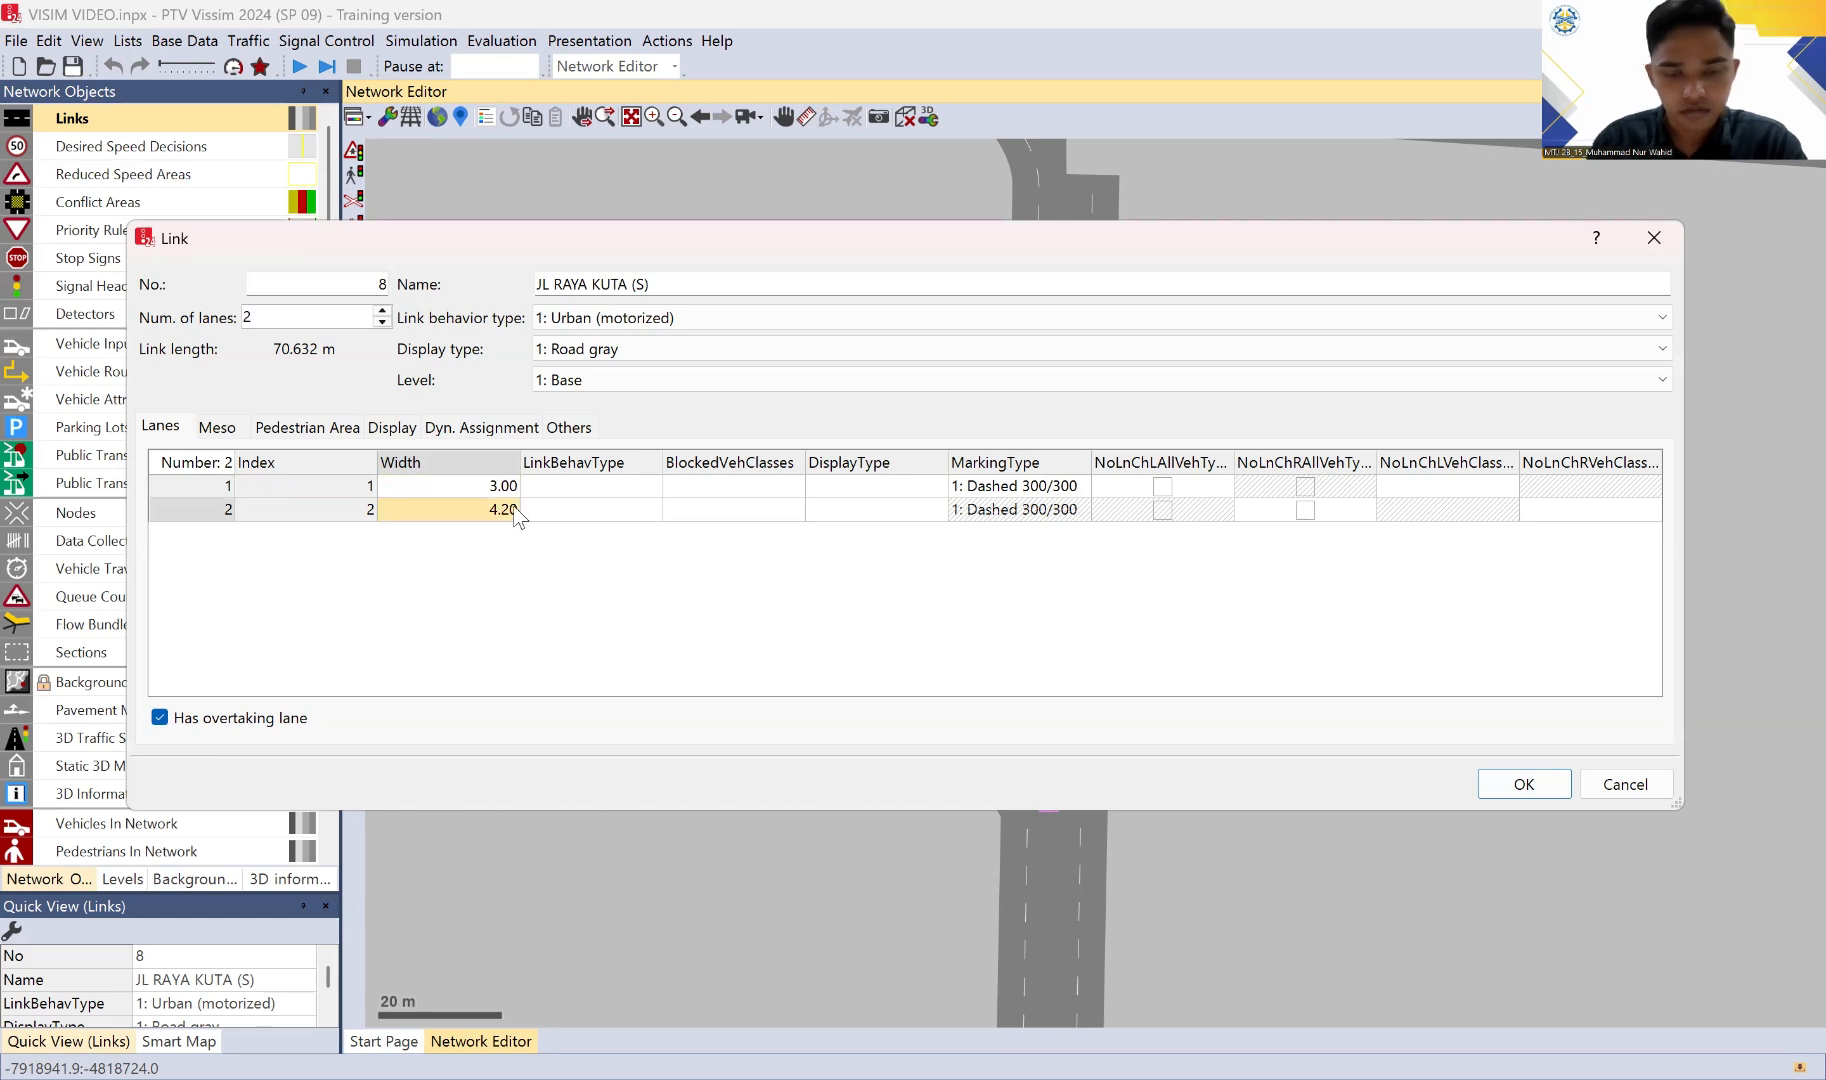
pyautogui.press('BackSpace')
pyautogui.write('6,7')
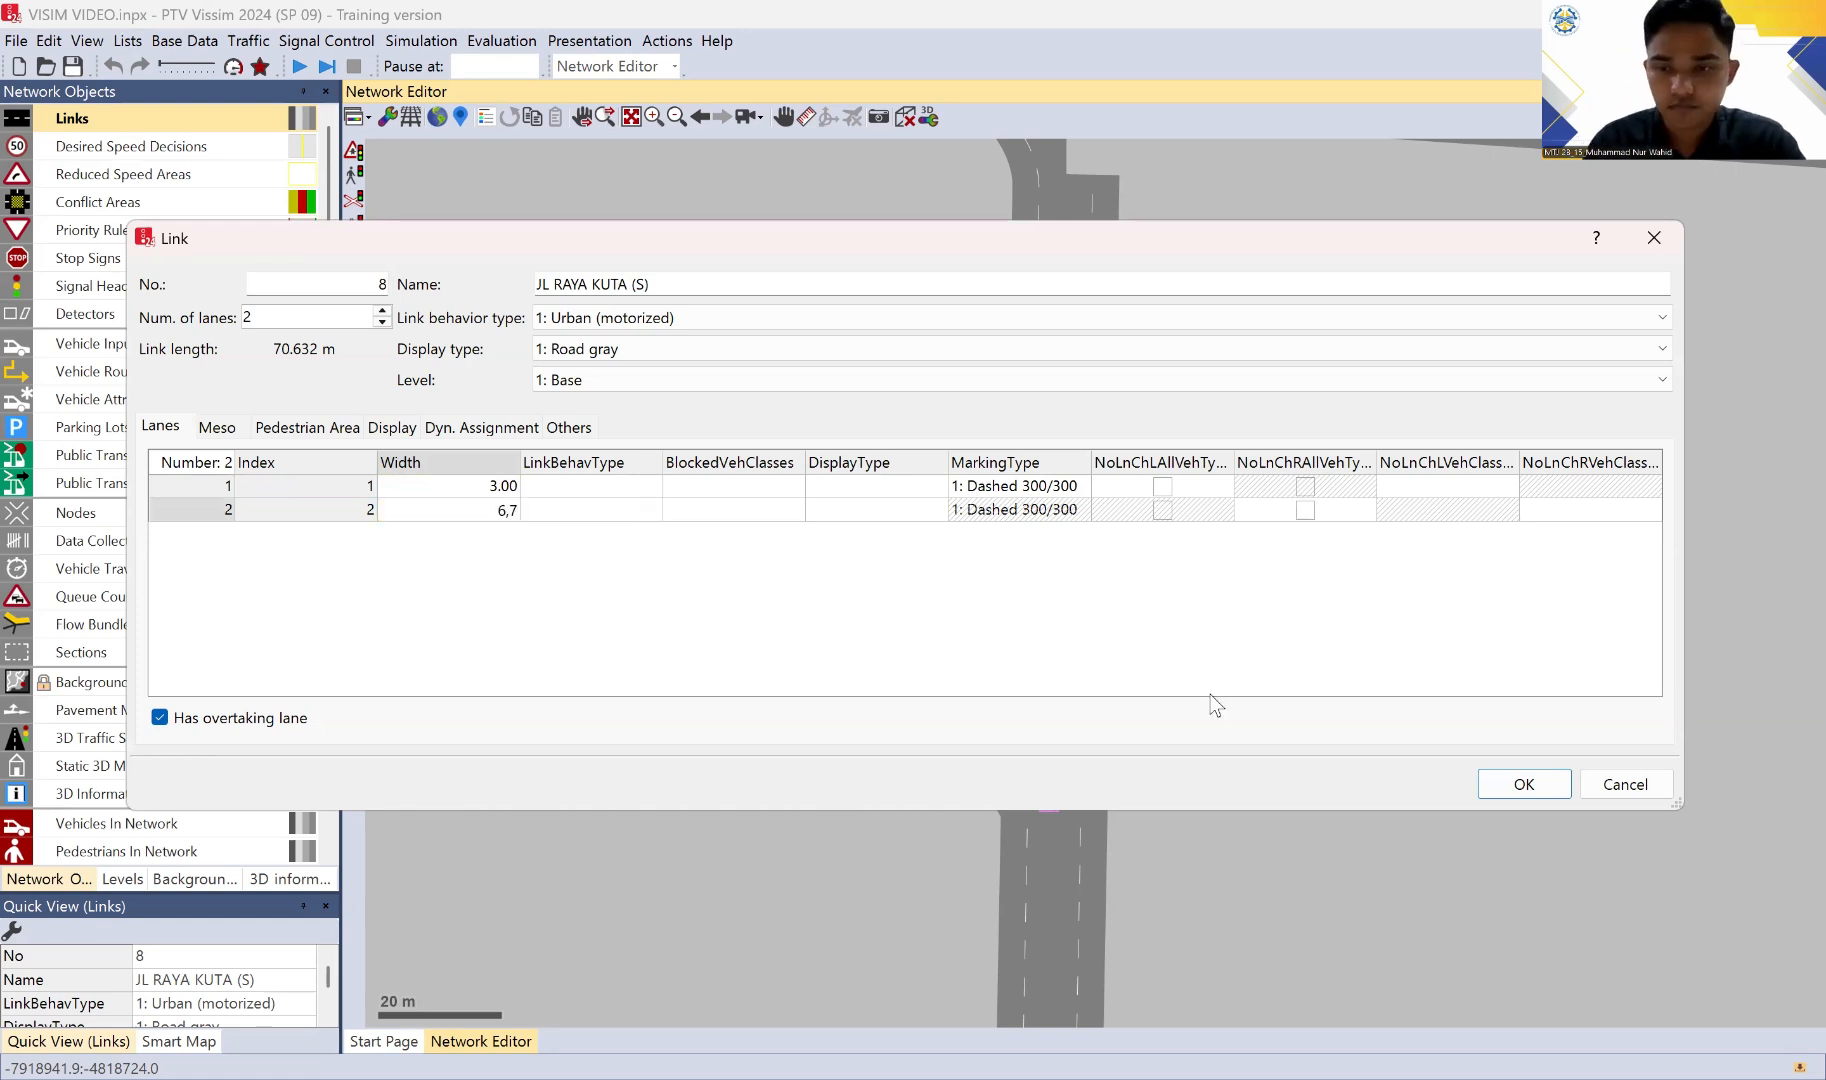
pyautogui.click(1520, 787)
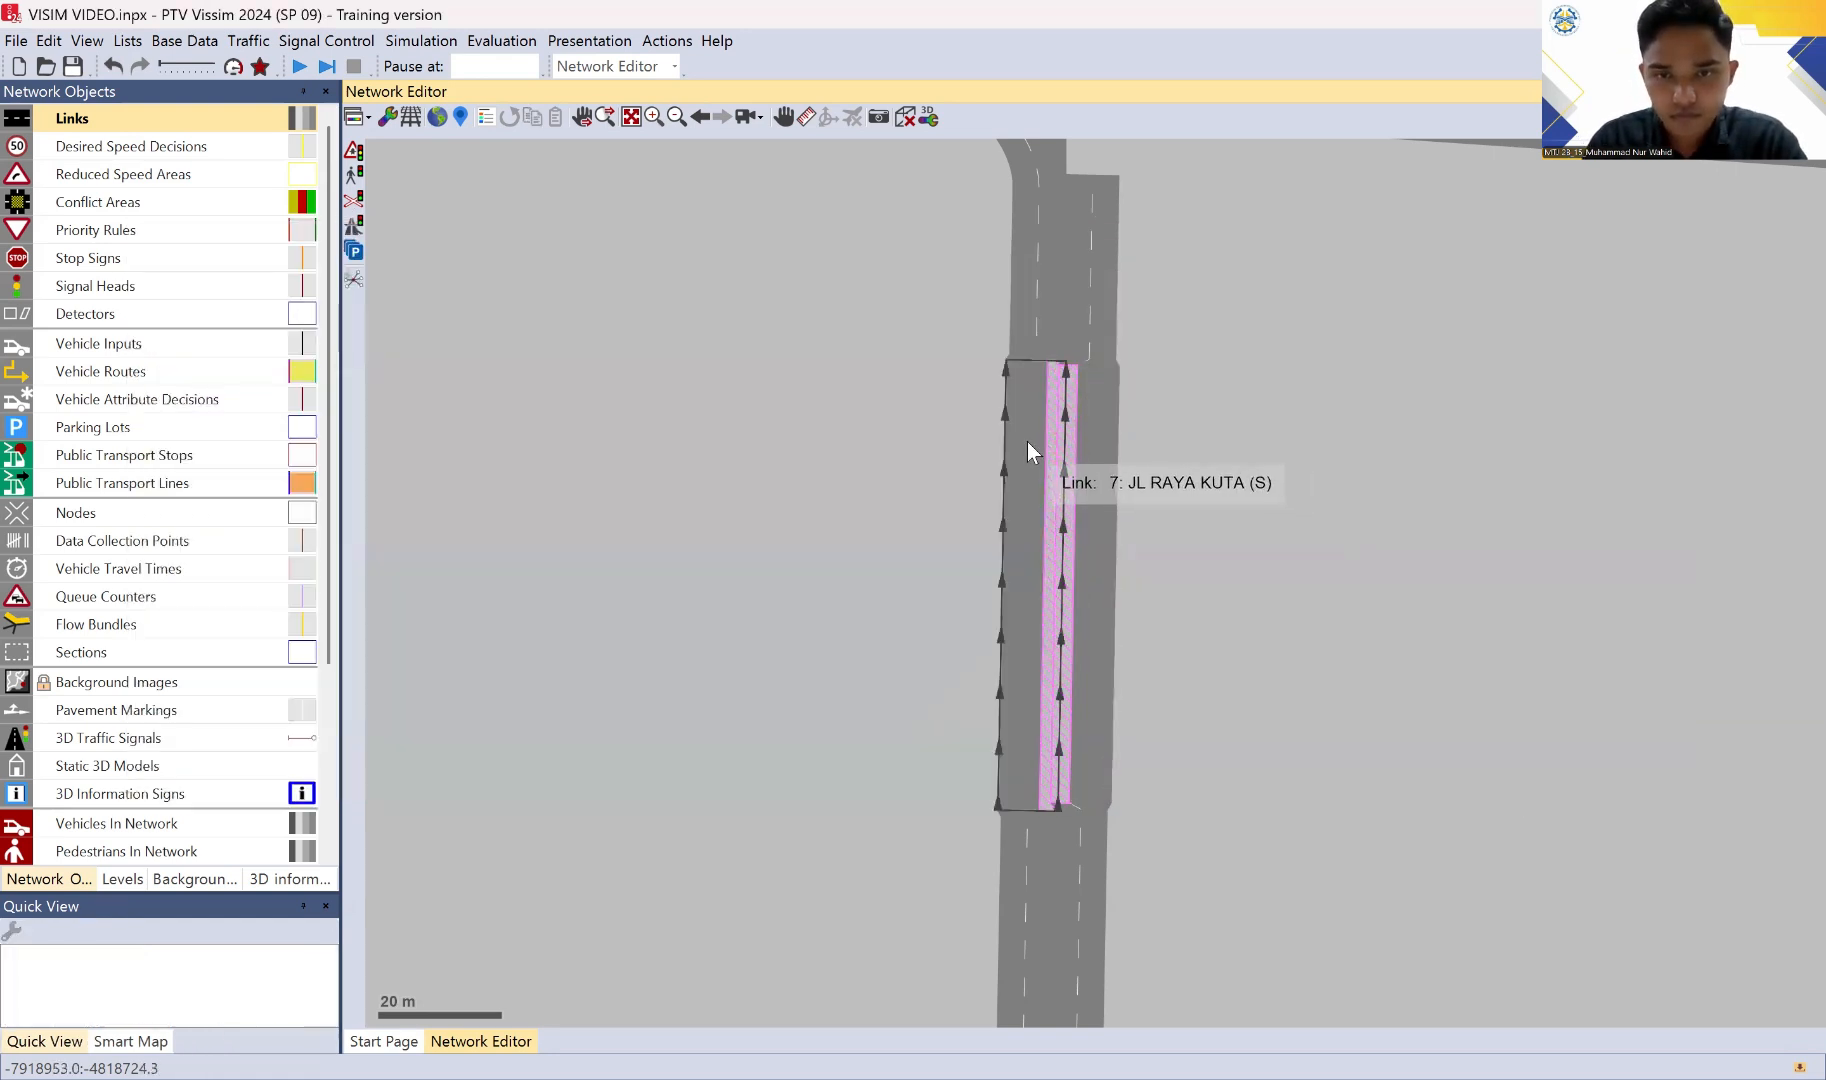
# Step: Shift the middle northbound and southbound links toward each other until their overtaking lanes coincide
pyautogui.moveTo(1027, 441)
pyautogui.mouseDown()
pyautogui.moveTo(1060, 455)
pyautogui.moveTo(1106, 414)
pyautogui.moveTo(1098, 444)
pyautogui.moveTo(1024, 466)
pyautogui.mouseUp()
pyautogui.click(1227, 494)
pyautogui.click(1178, 430)
pyautogui.click(1112, 466)
pyautogui.click(1265, 479)
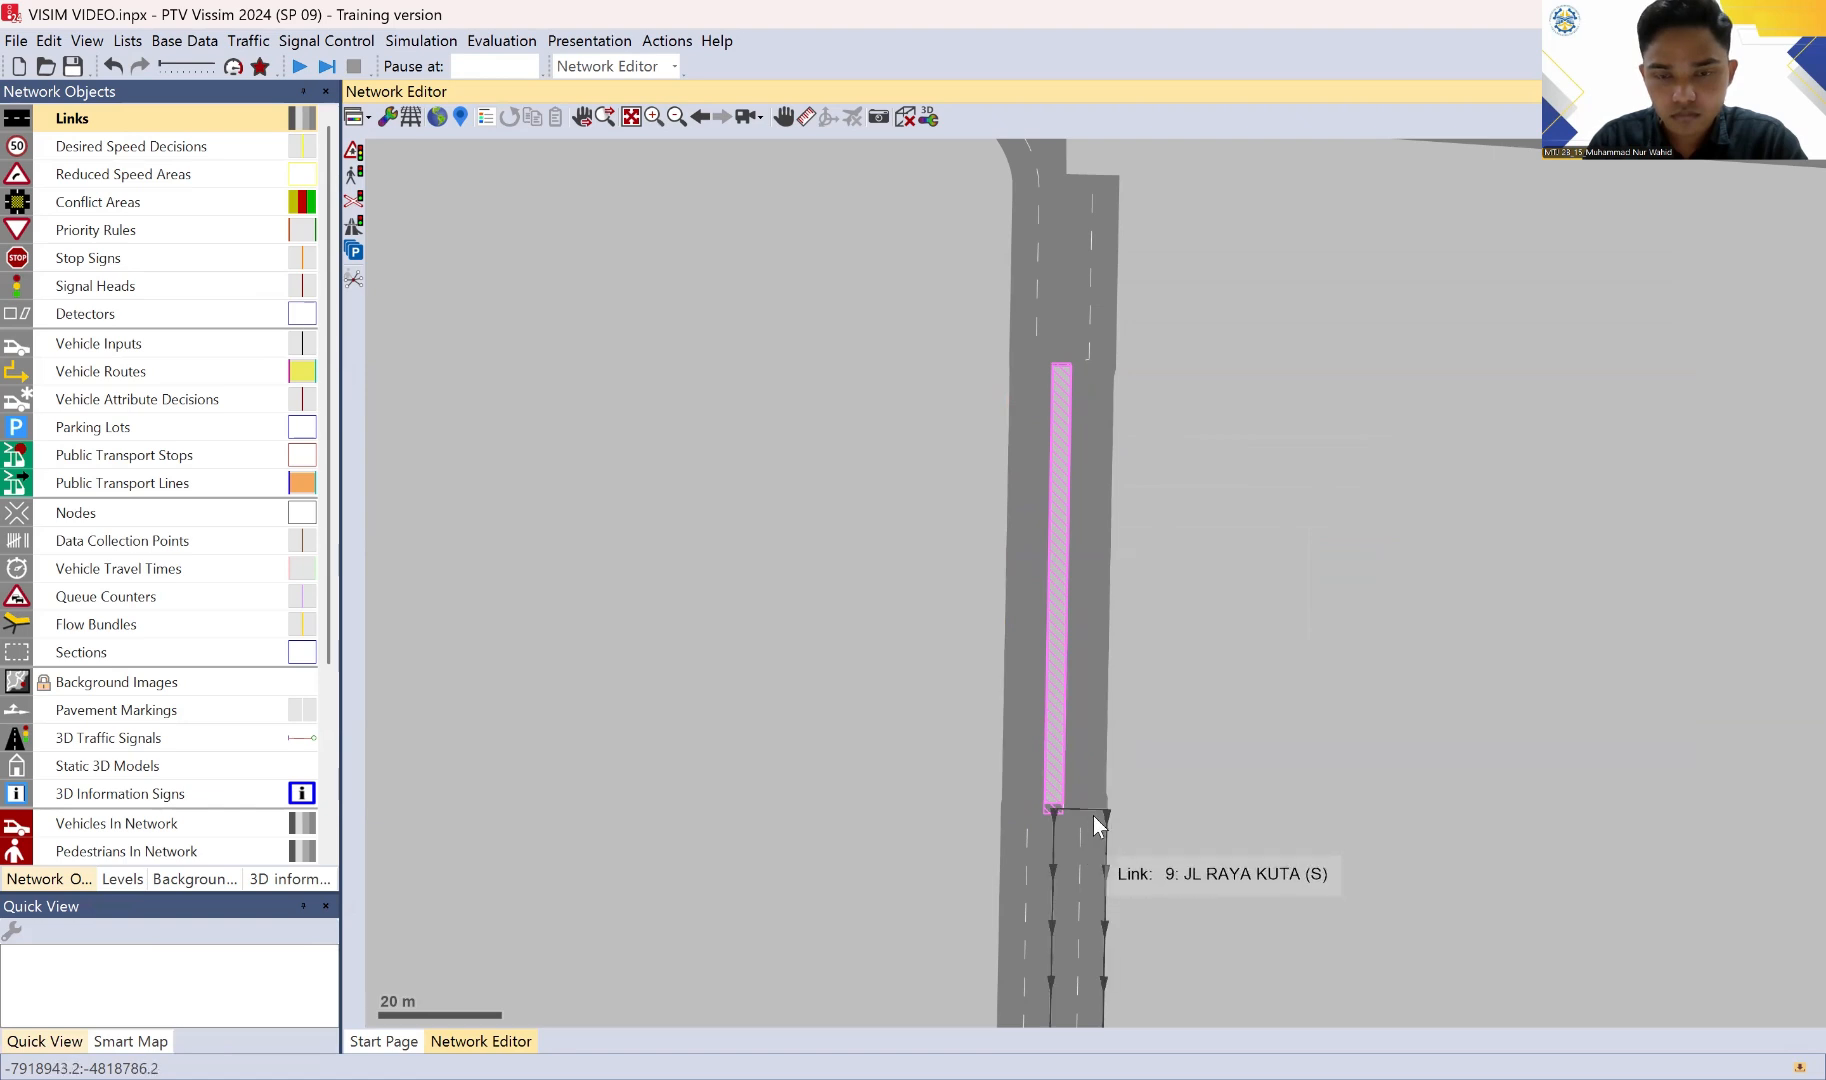
# Step: Add two two-lane connectors from the end of northbound link 7 (about 71.3 m) to link 6, at about 2.4 m and 1.3 m
pyautogui.moveTo(1201, 359); pyautogui.dragTo(1211, 476)
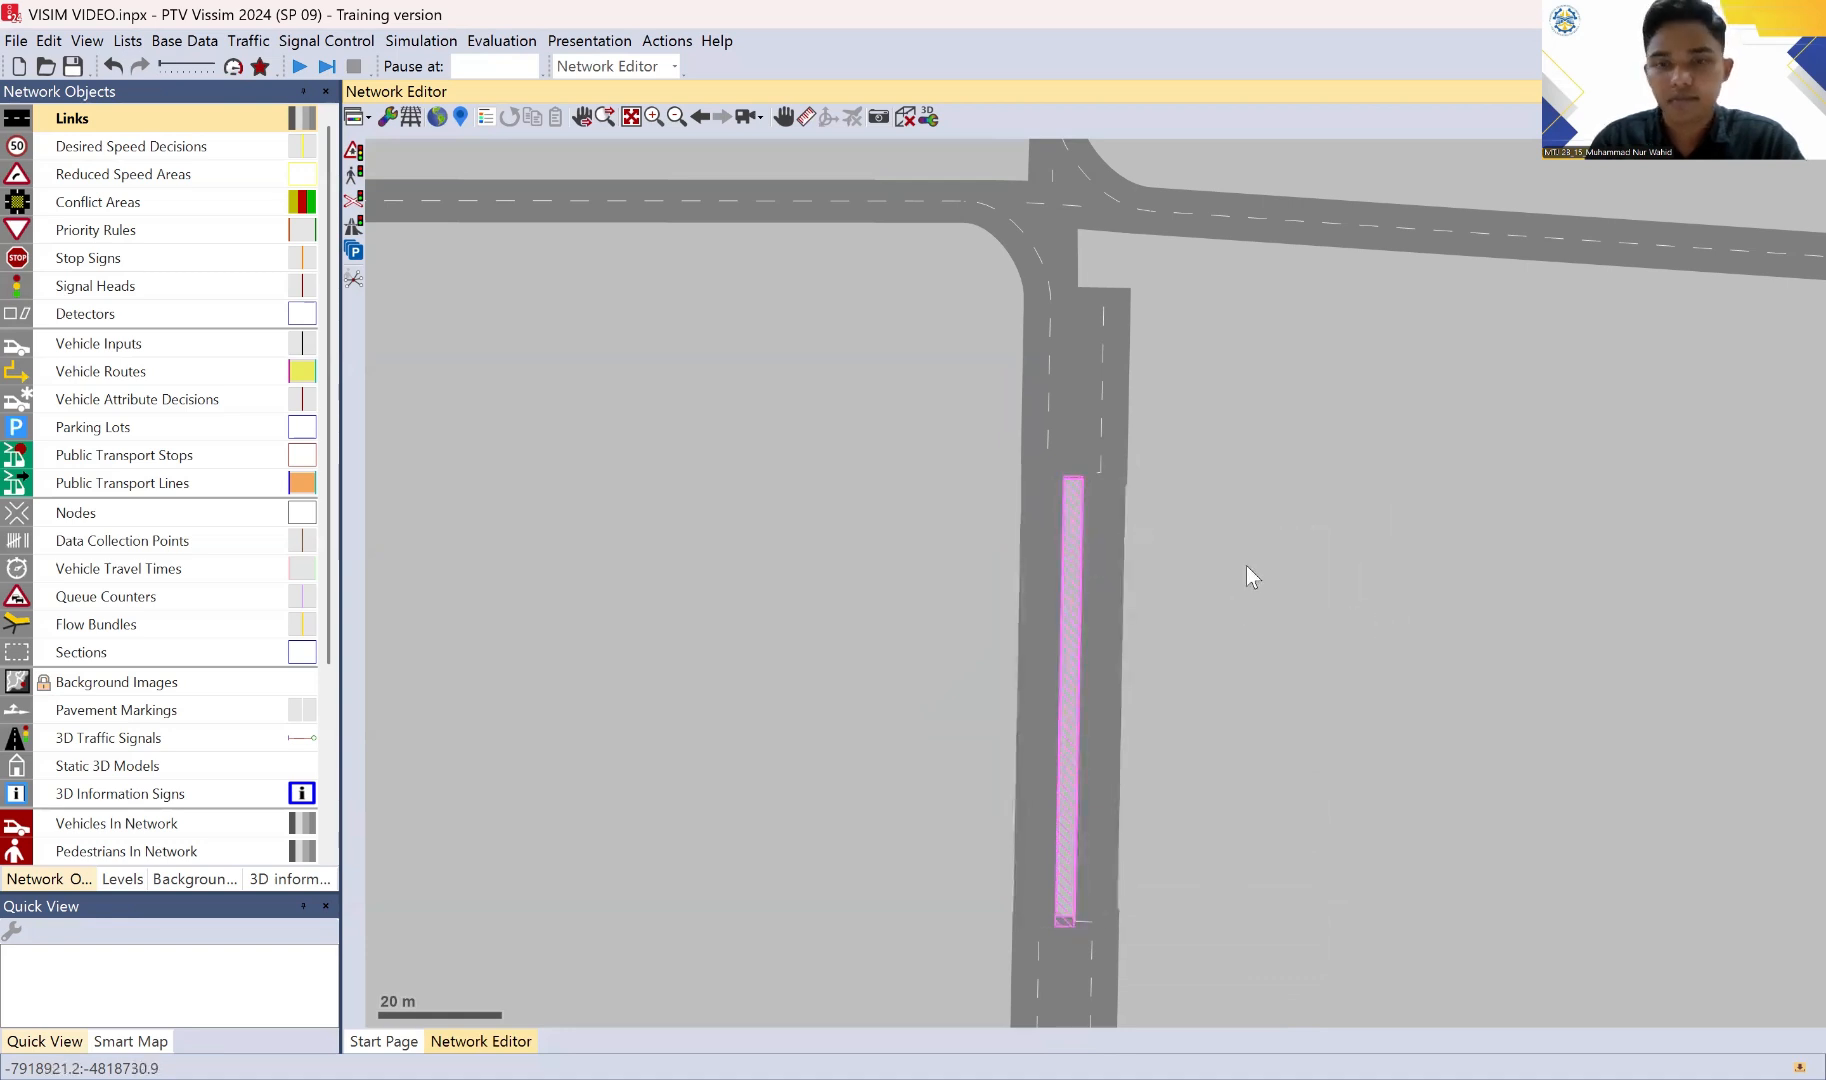
pyautogui.moveTo(1266, 315); pyautogui.dragTo(1265, 394)
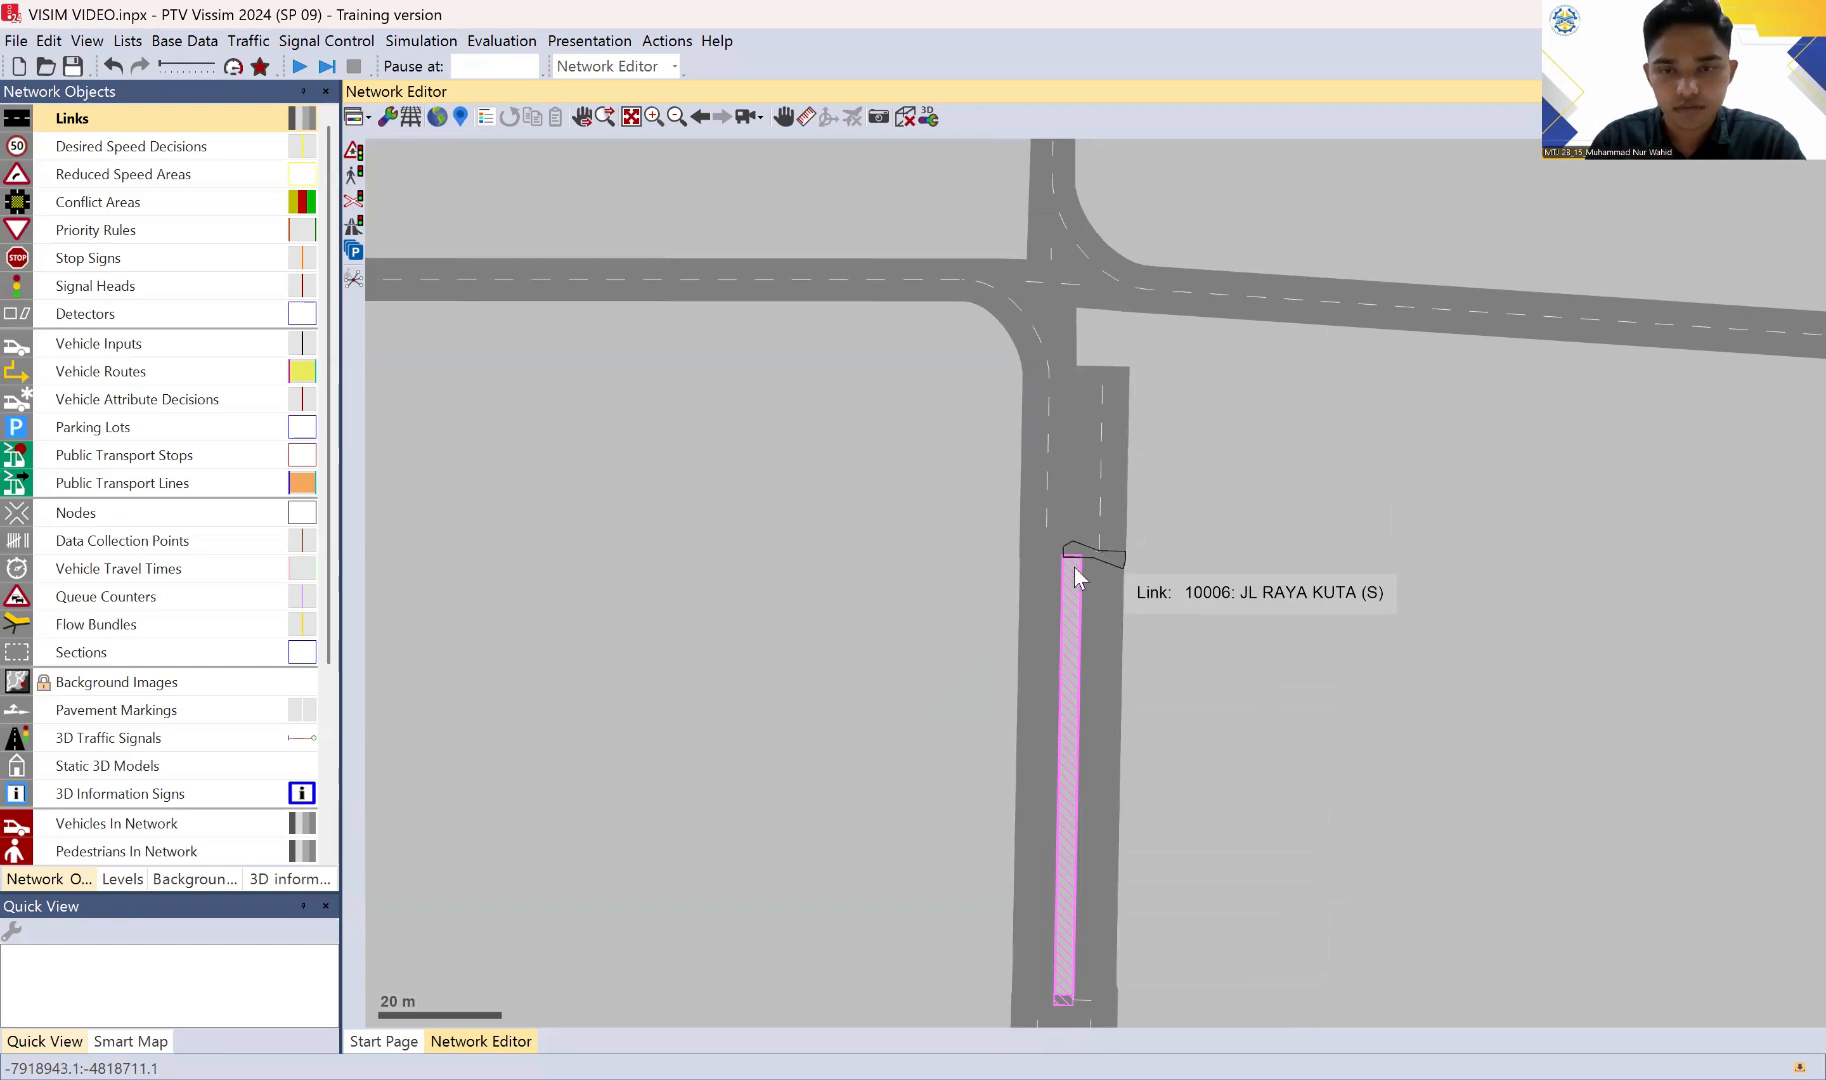
pyautogui.scroll(2, 1070, 571)
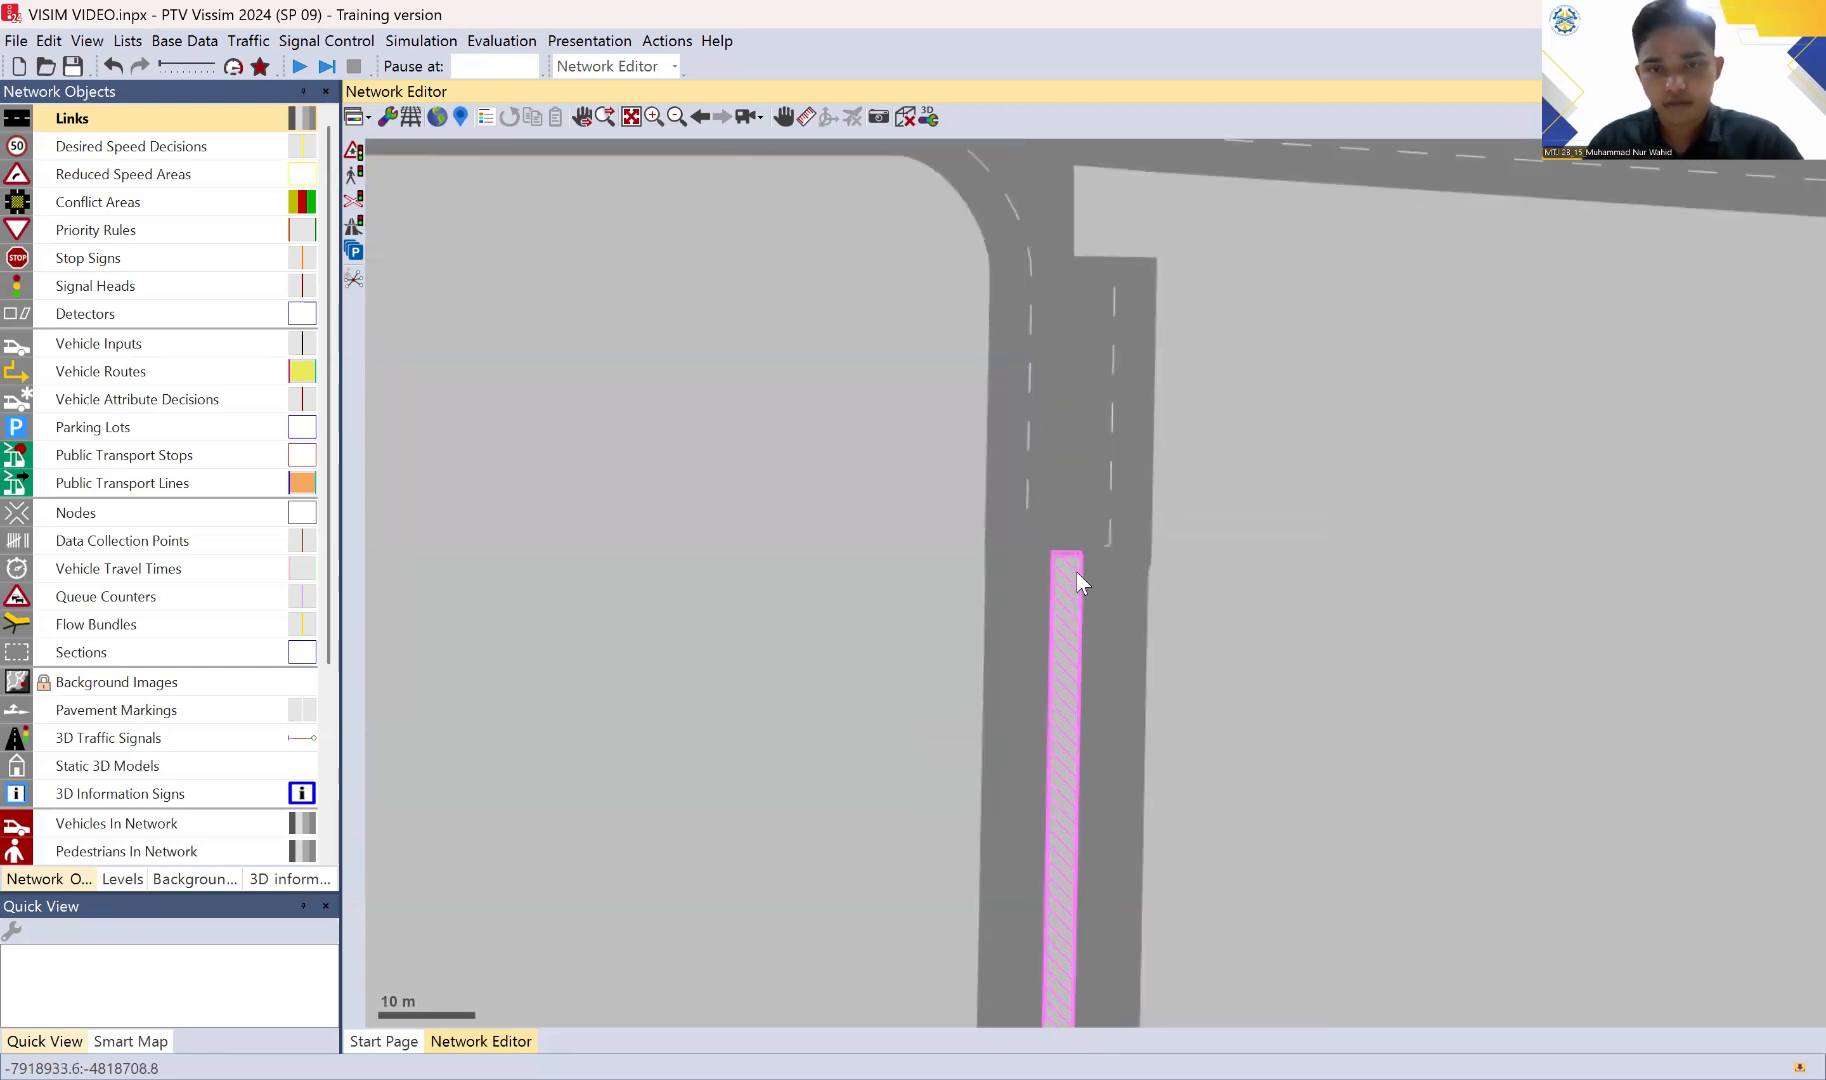
pyautogui.scroll(1, 997, 574)
pyautogui.click(996, 574)
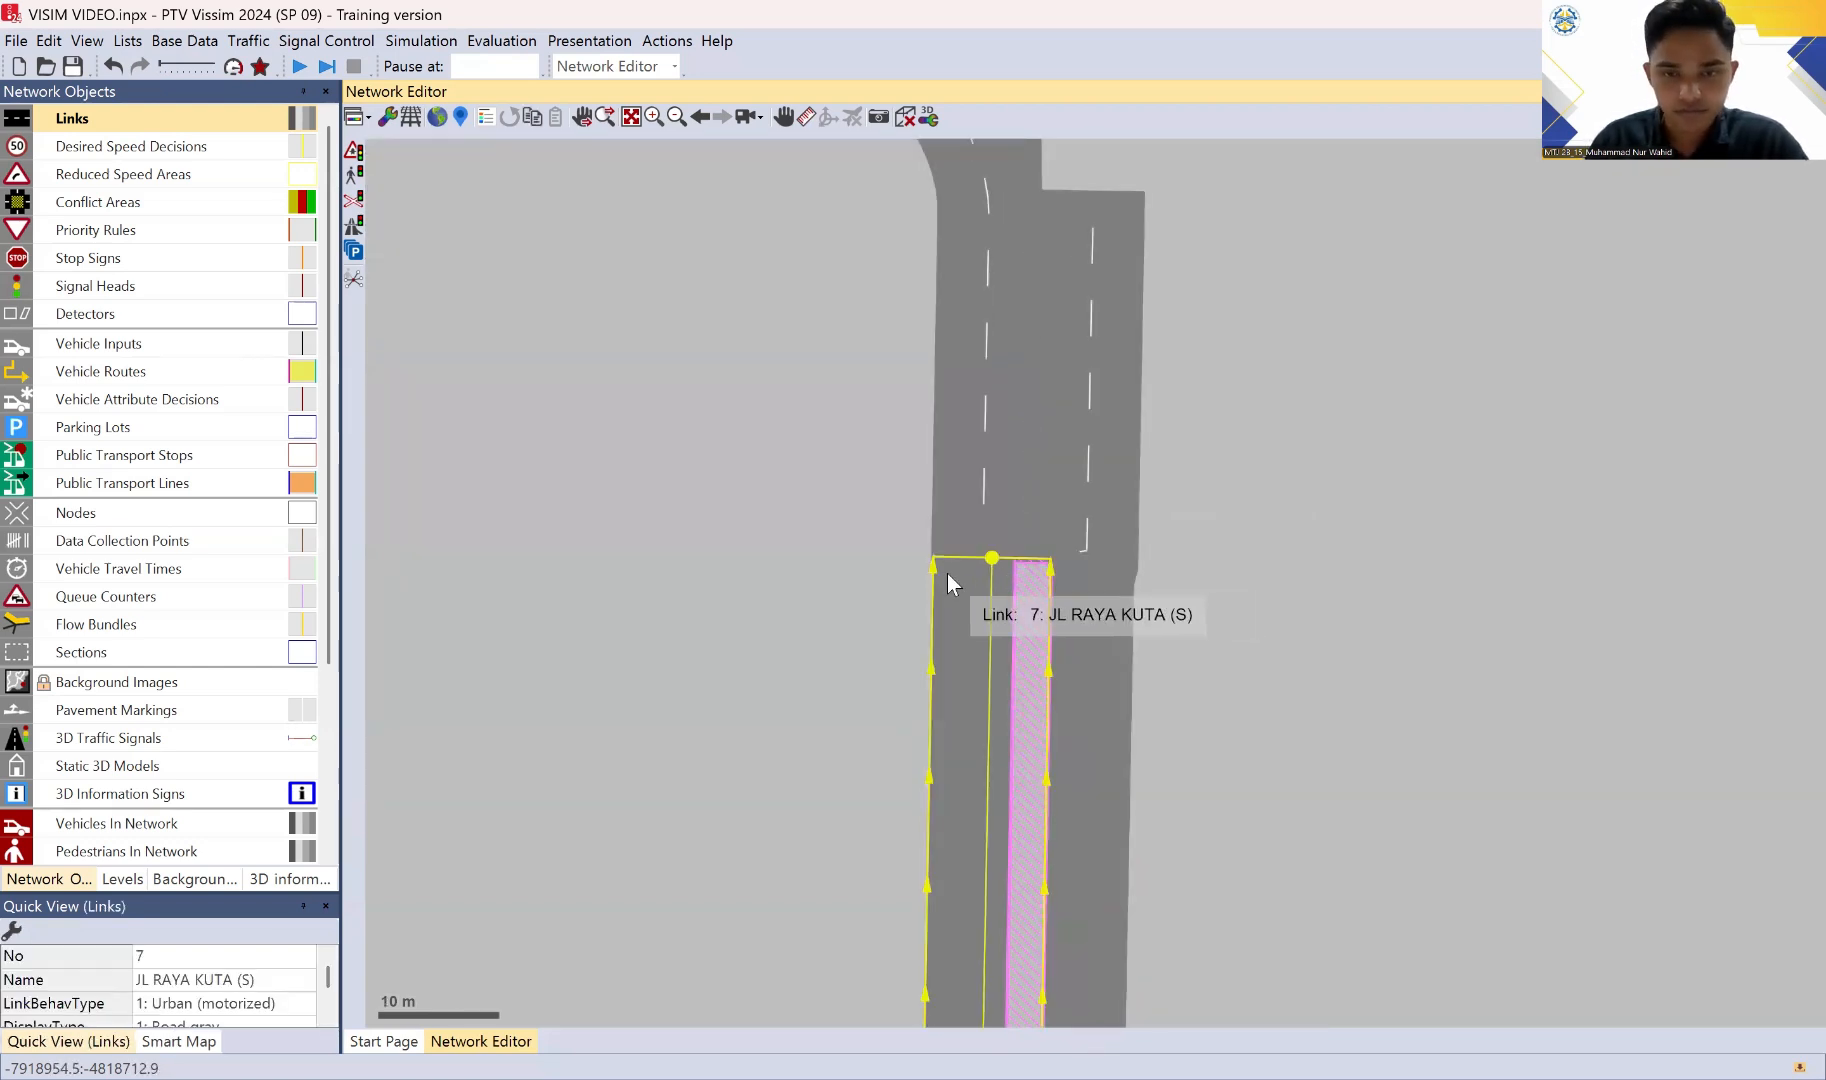
pyautogui.moveTo(947, 573); pyautogui.dragTo(958, 518)
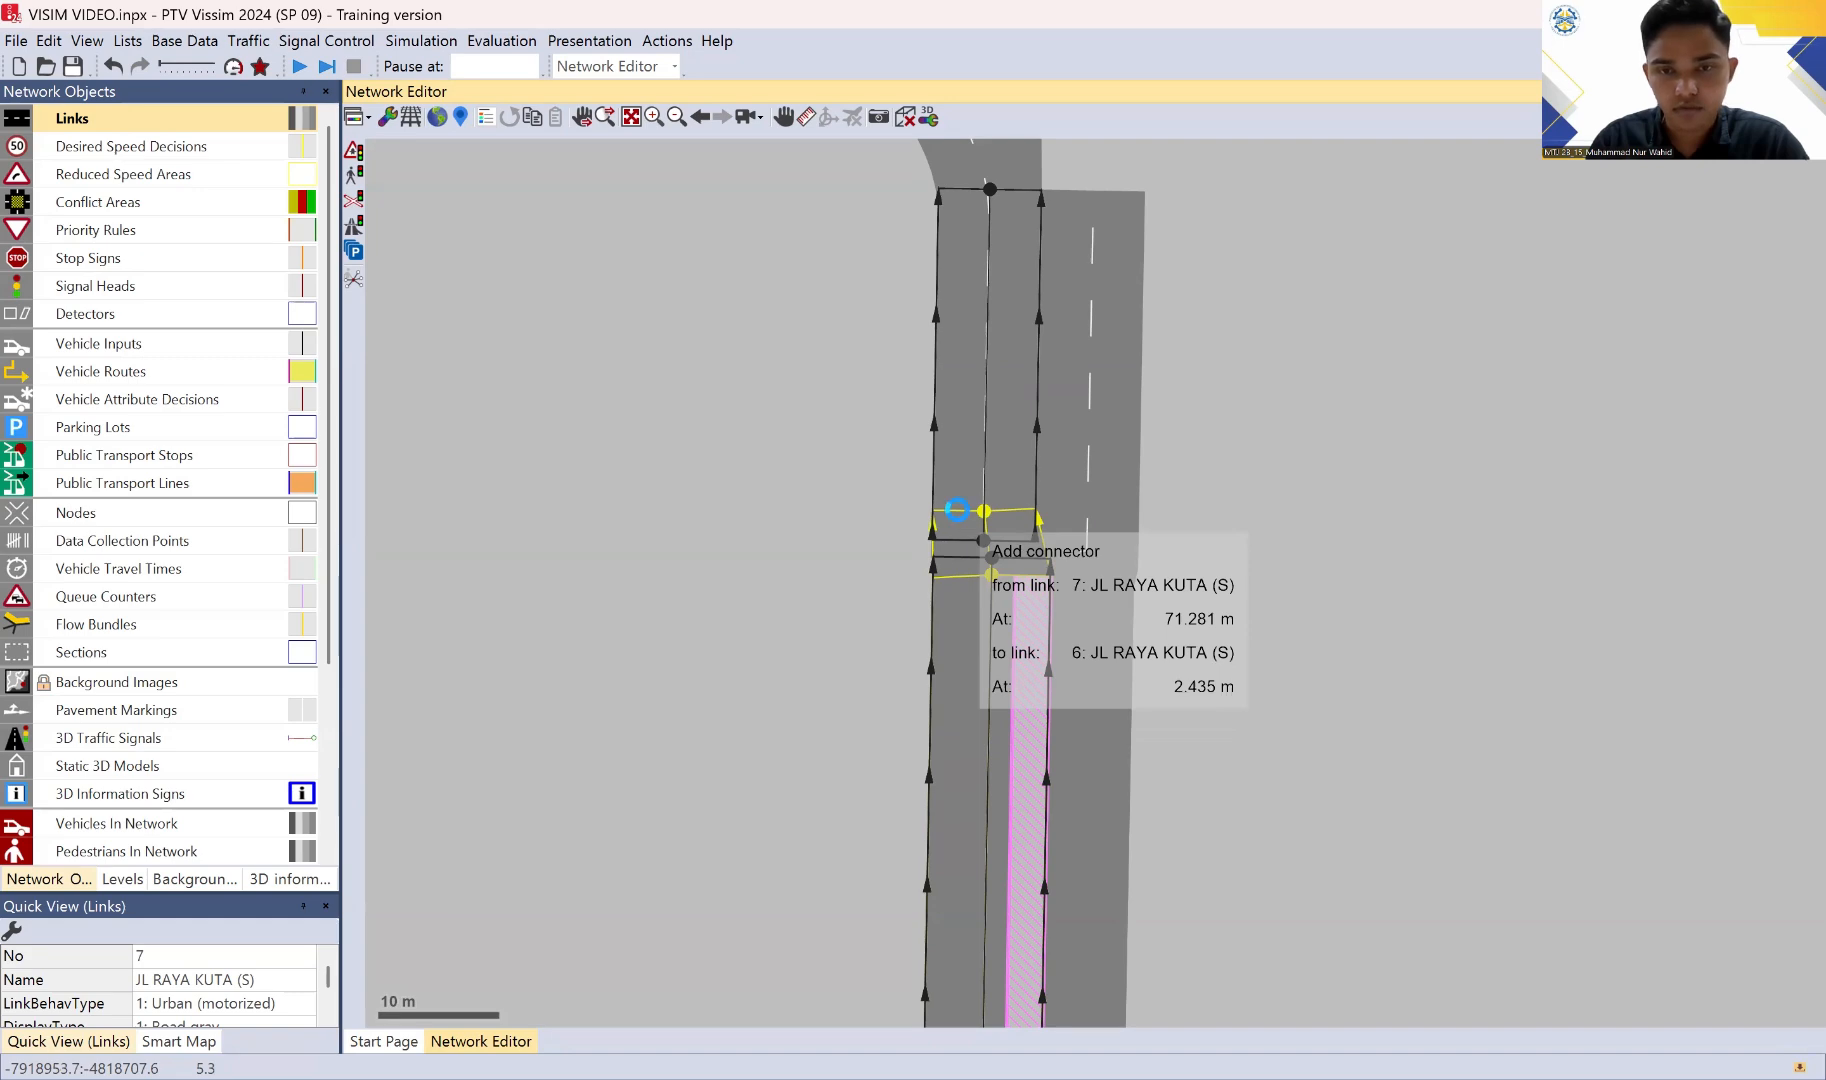
pyautogui.moveTo(957, 510); pyautogui.dragTo(957, 510)
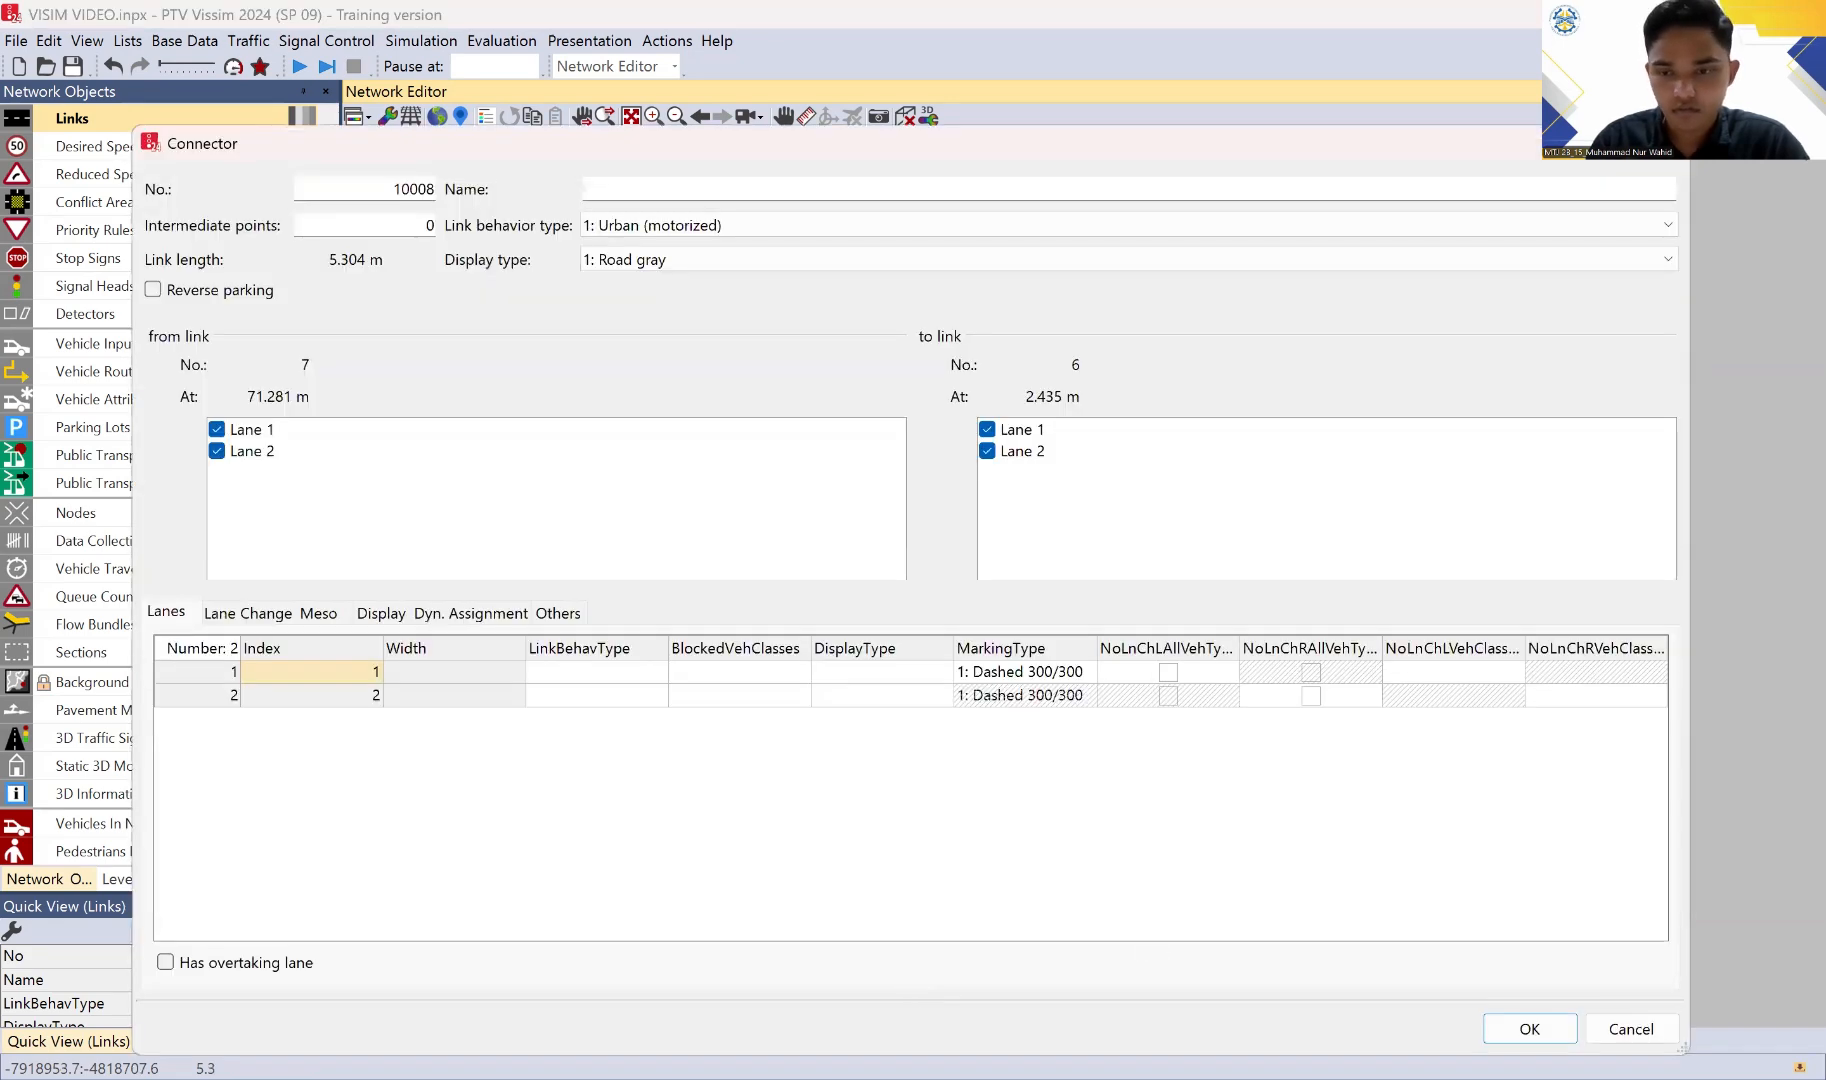
pyautogui.click(1528, 1029)
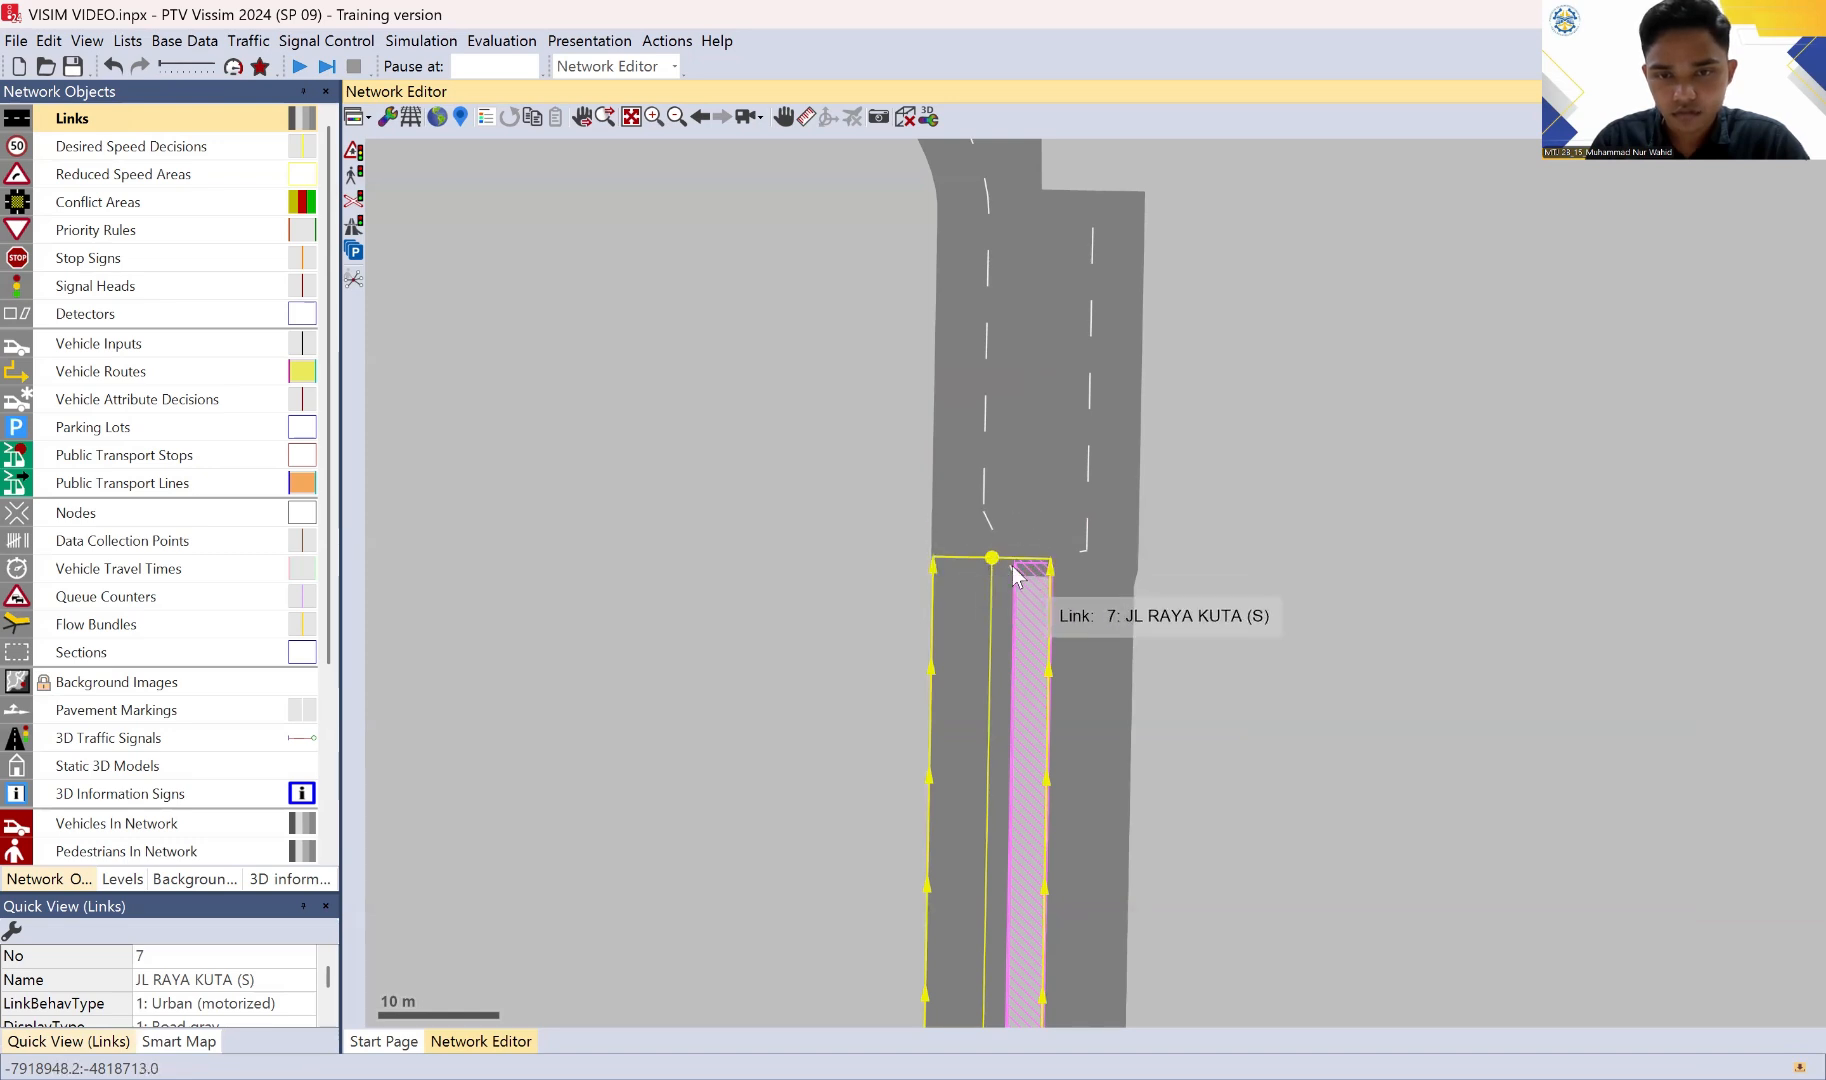
pyautogui.moveTo(1013, 572); pyautogui.dragTo(987, 524)
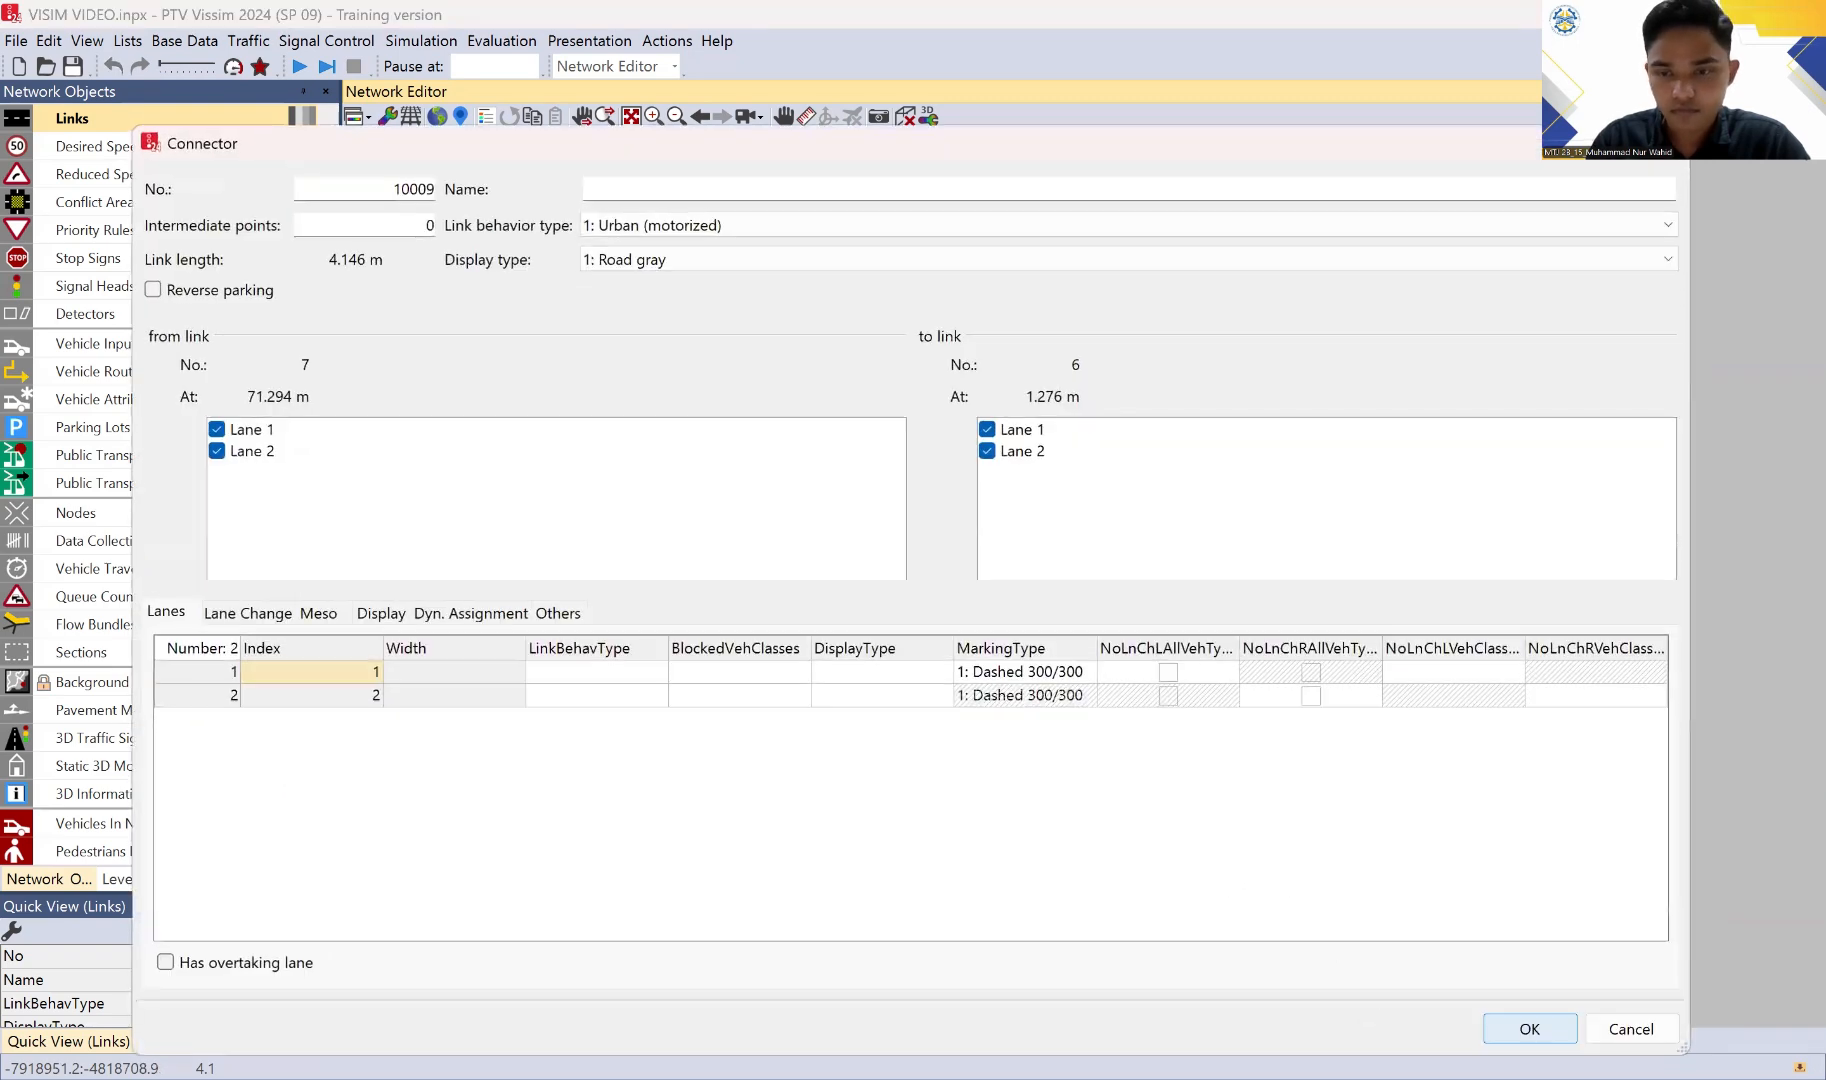
pyautogui.click(1508, 1036)
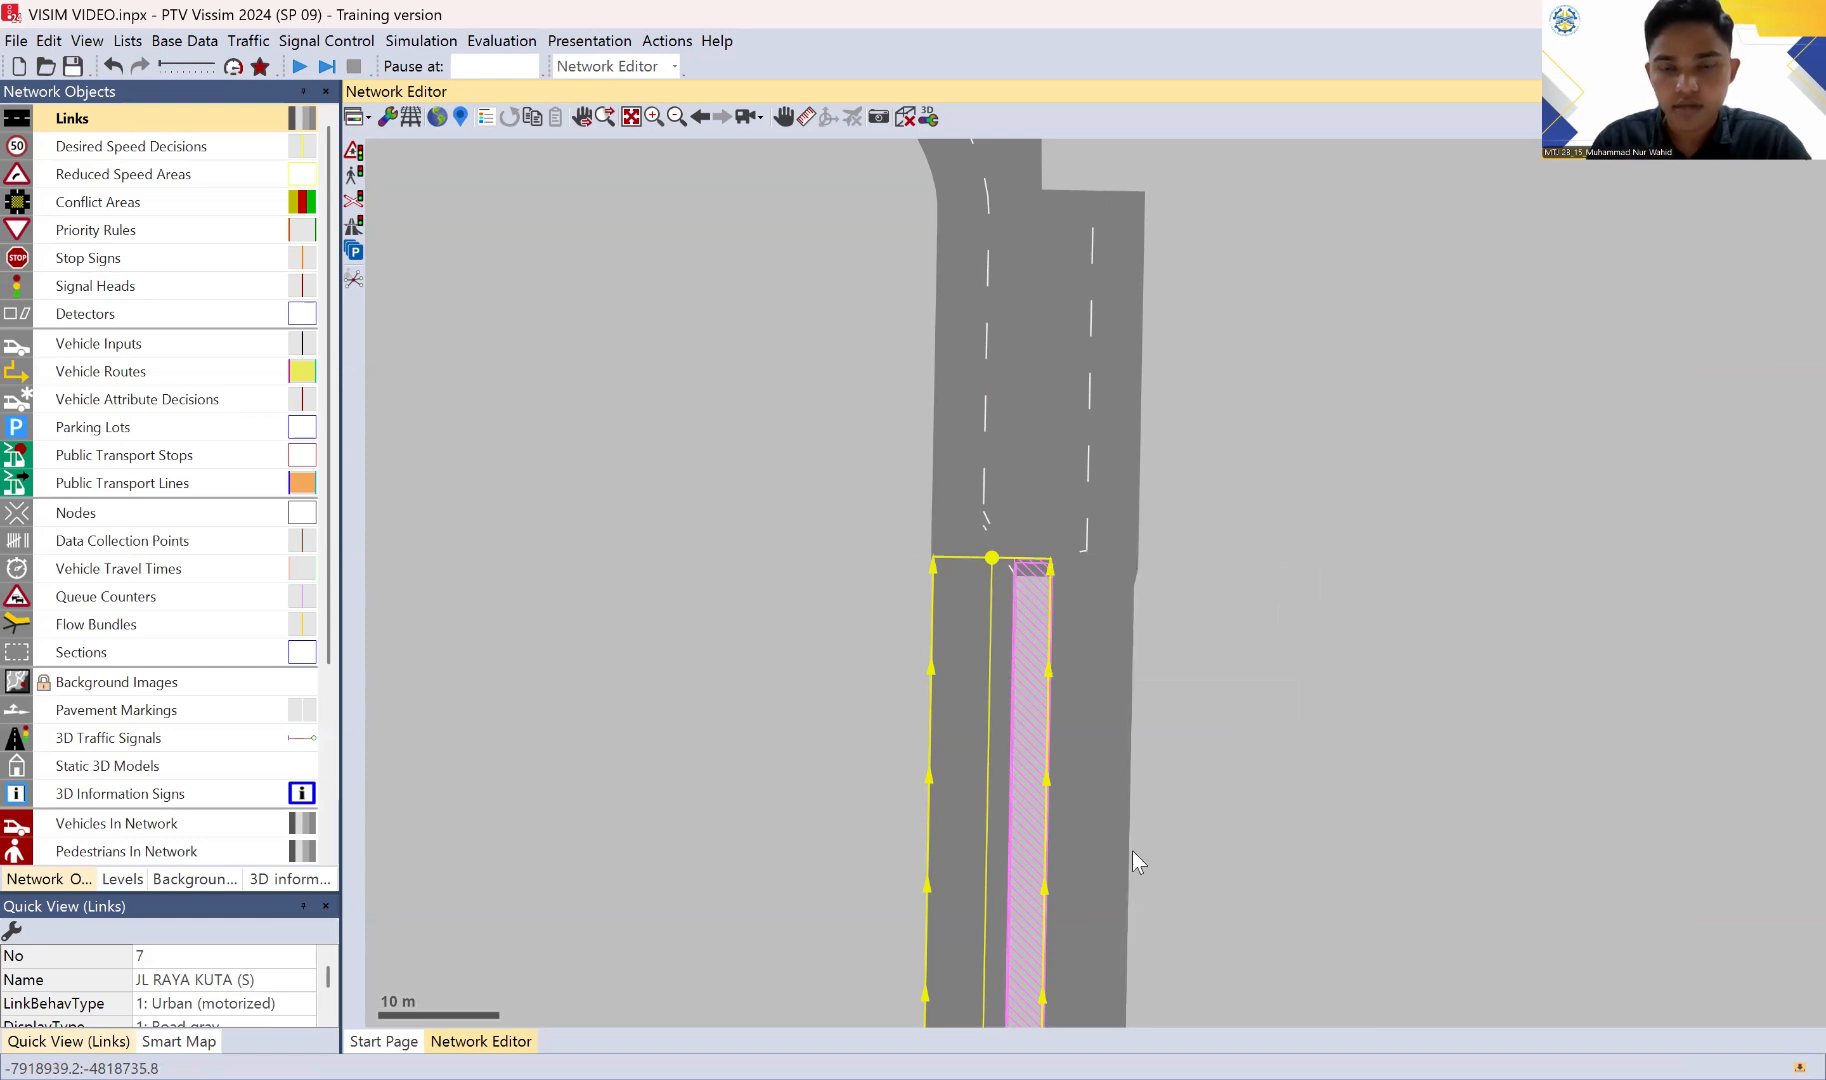
# Step: Connect the end of northbound link 2 to the start of link 7 with two two-lane connectors about 3.7 m and 3.1 m long
pyautogui.scroll(-2, 1150, 858)
pyautogui.moveTo(1182, 730); pyautogui.dragTo(1153, 313)
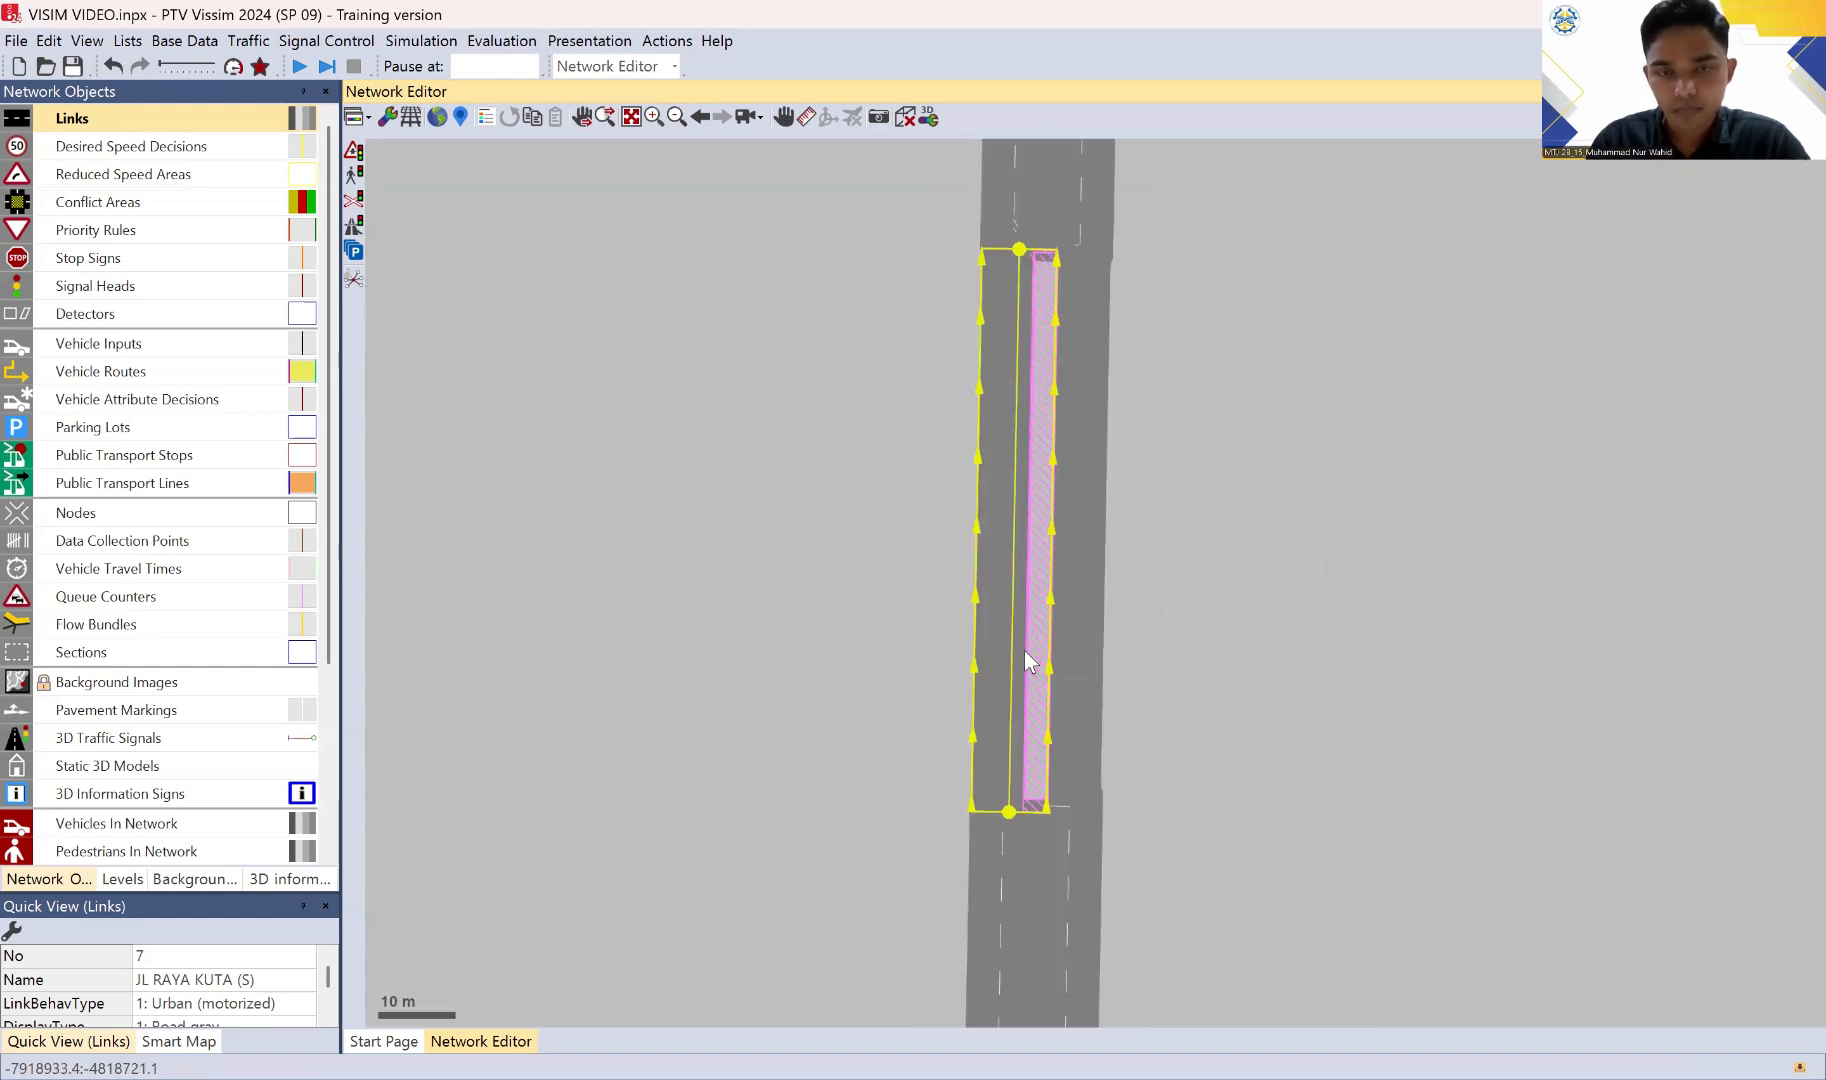
pyautogui.moveTo(1034, 691); pyautogui.dragTo(1078, 543)
pyautogui.moveTo(1056, 729); pyautogui.dragTo(1062, 642)
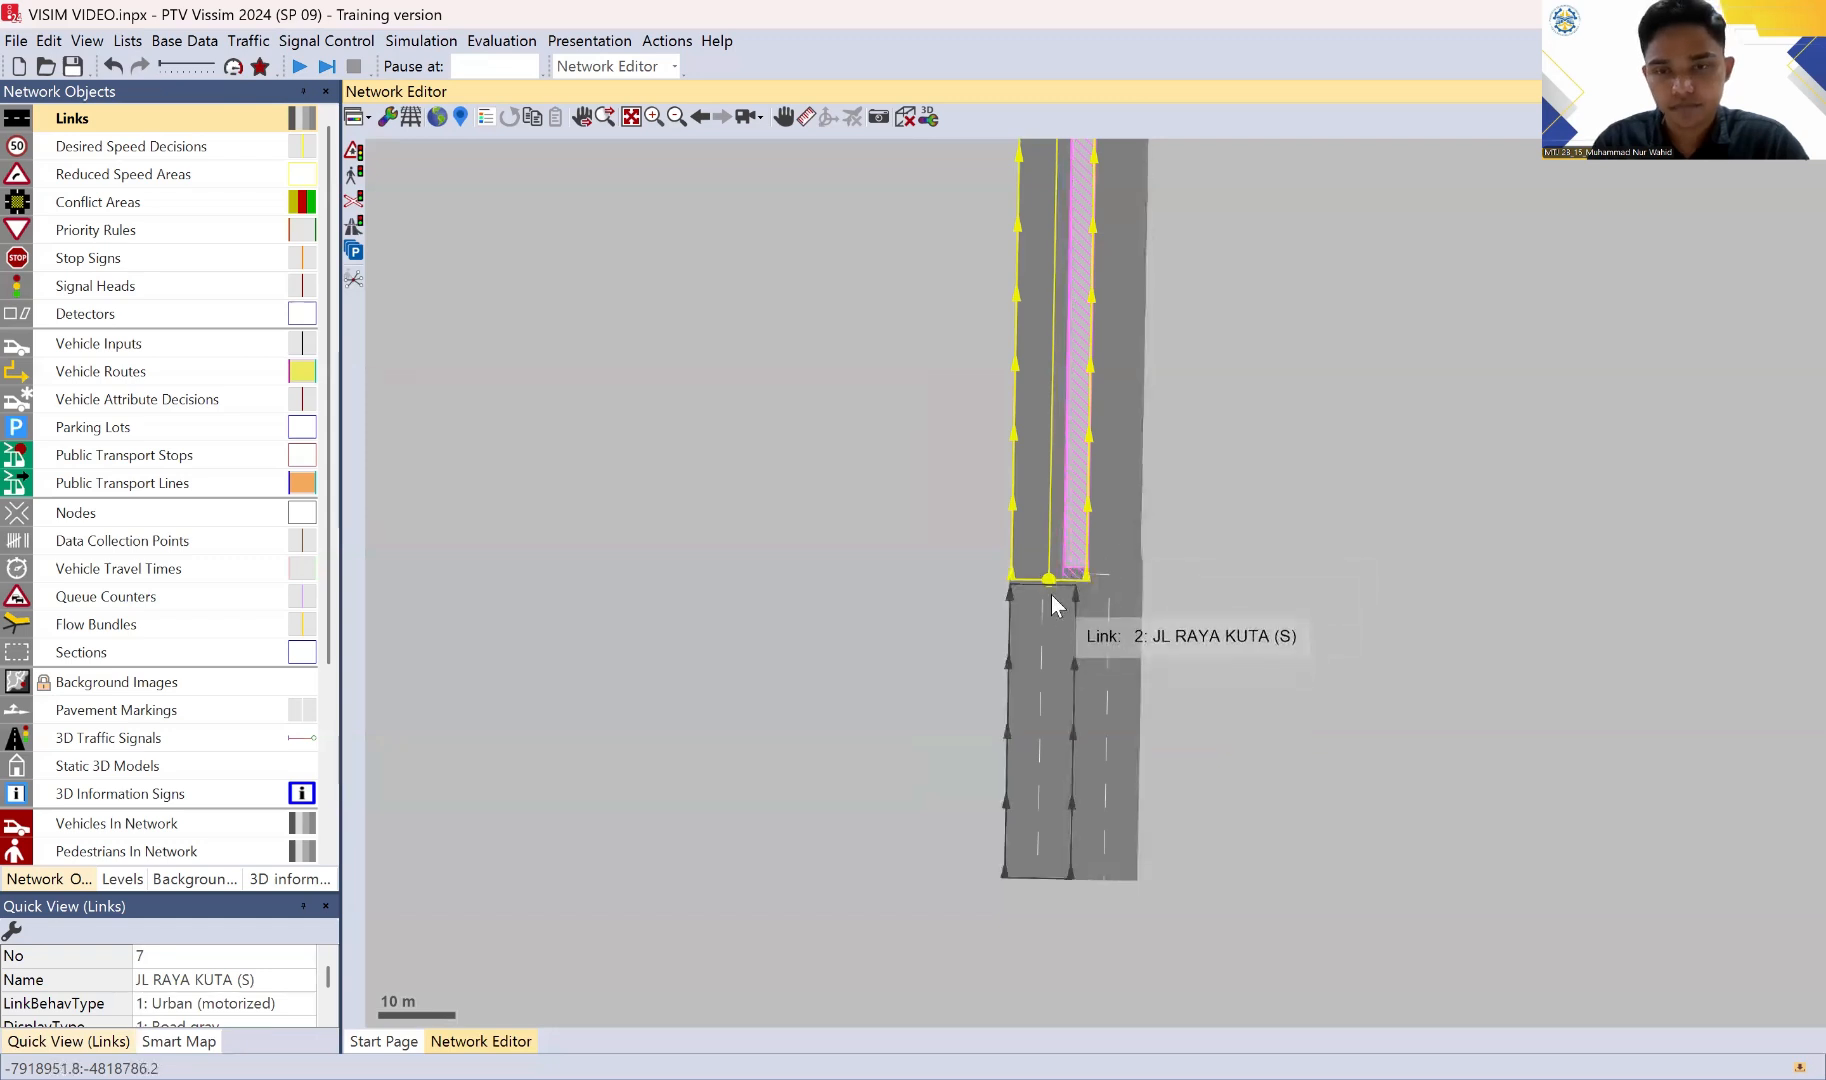
pyautogui.scroll(2, 1045, 592)
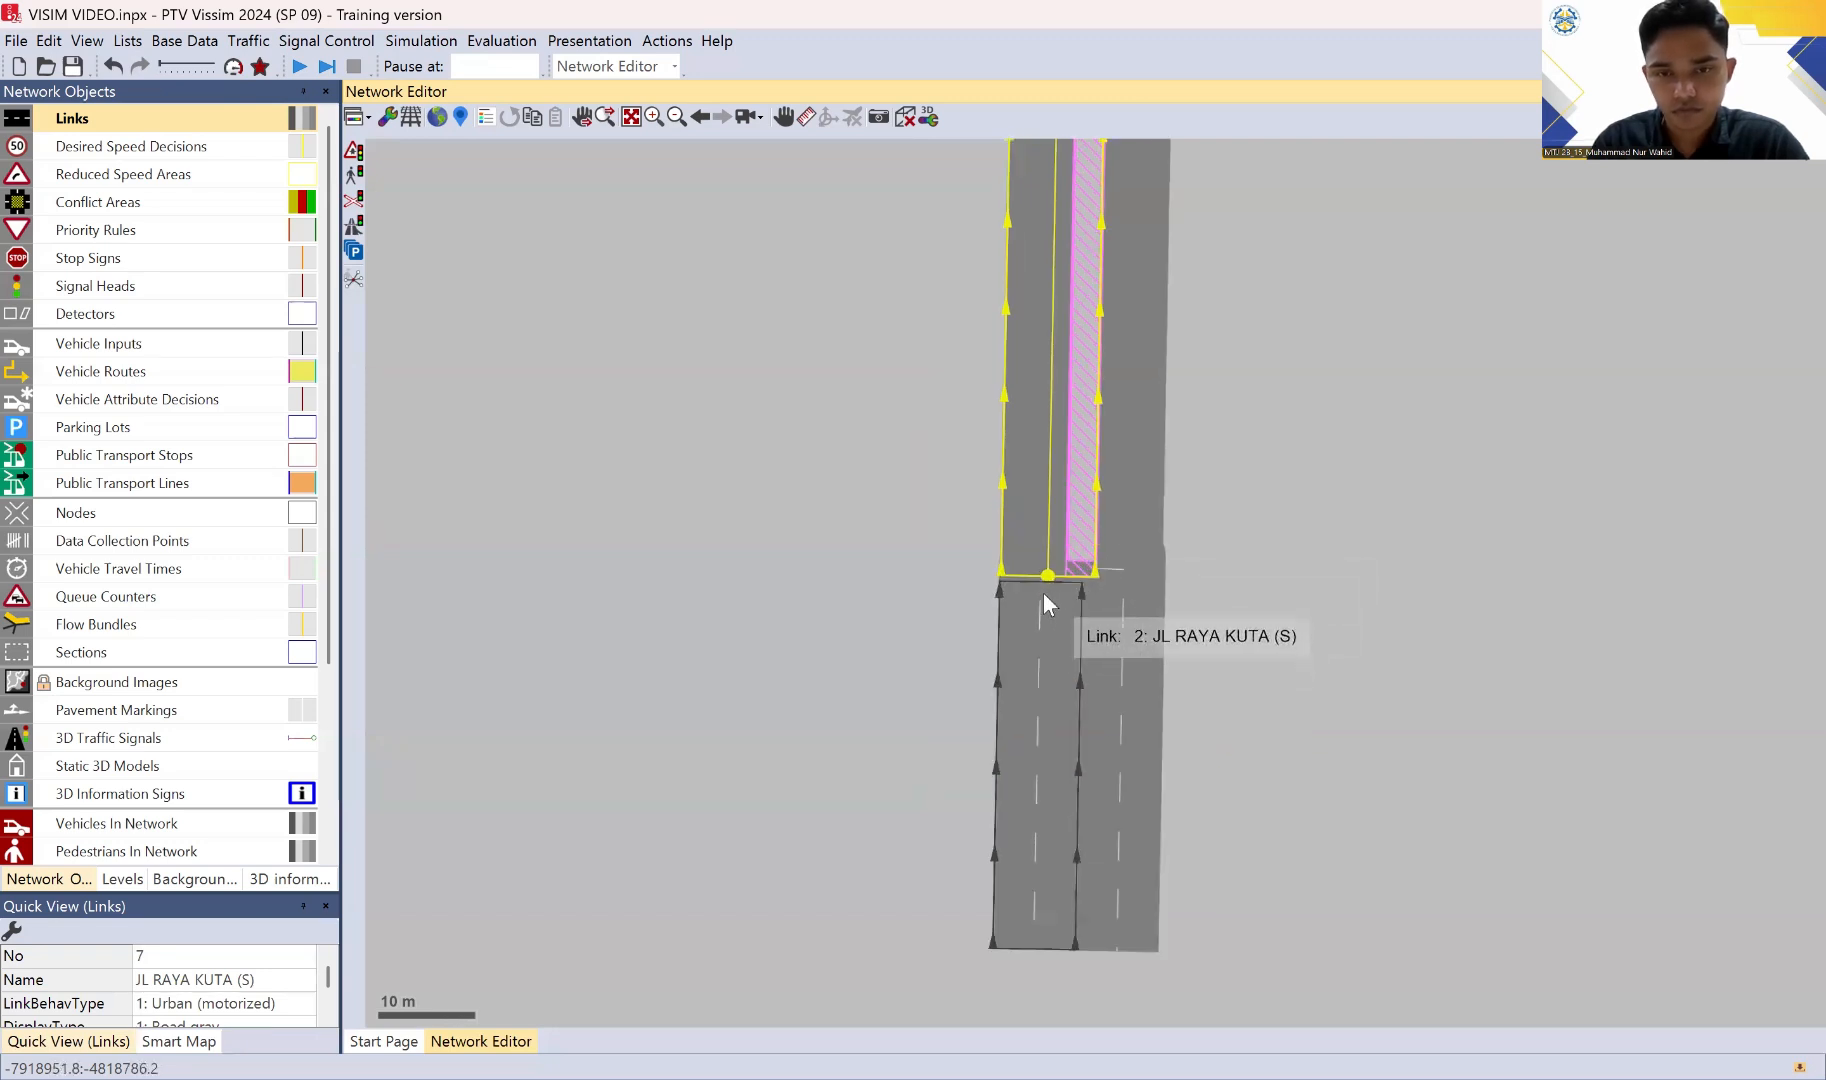
pyautogui.click(1040, 591)
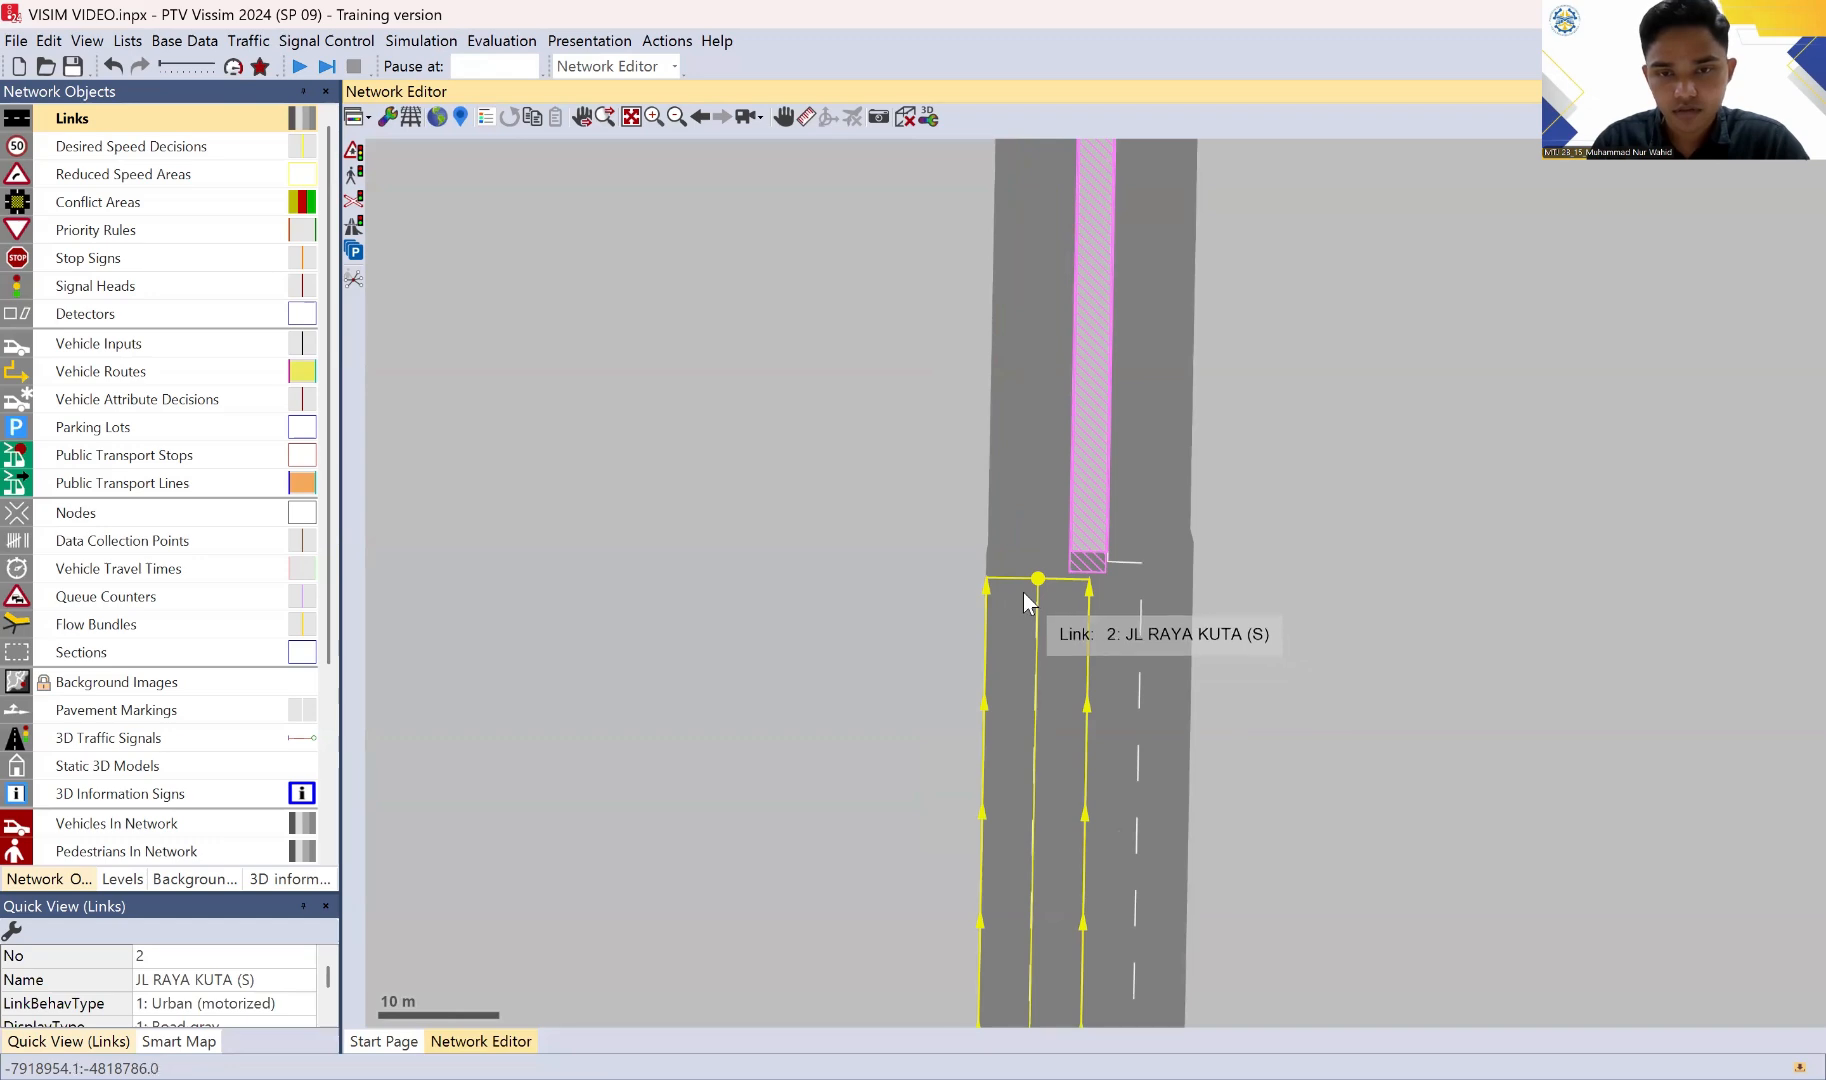
pyautogui.moveTo(1023, 592); pyautogui.dragTo(1018, 549)
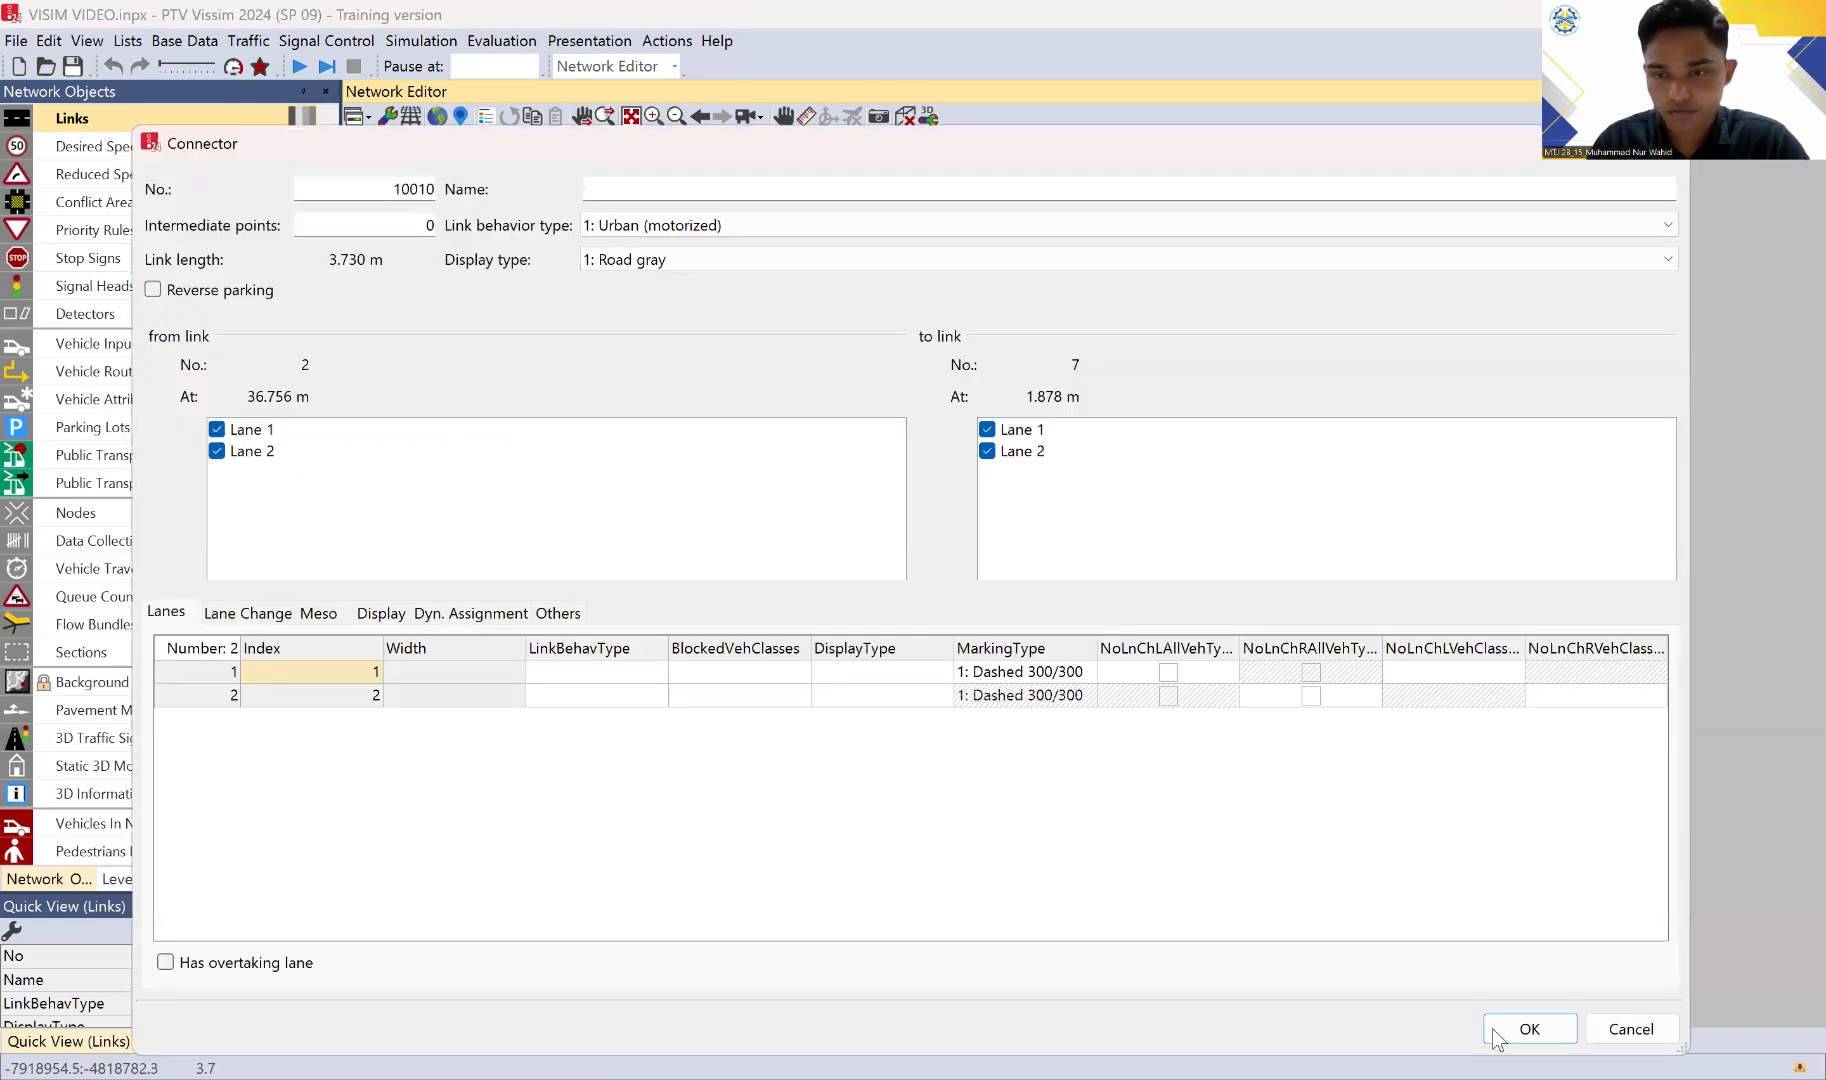
pyautogui.press('Escape')
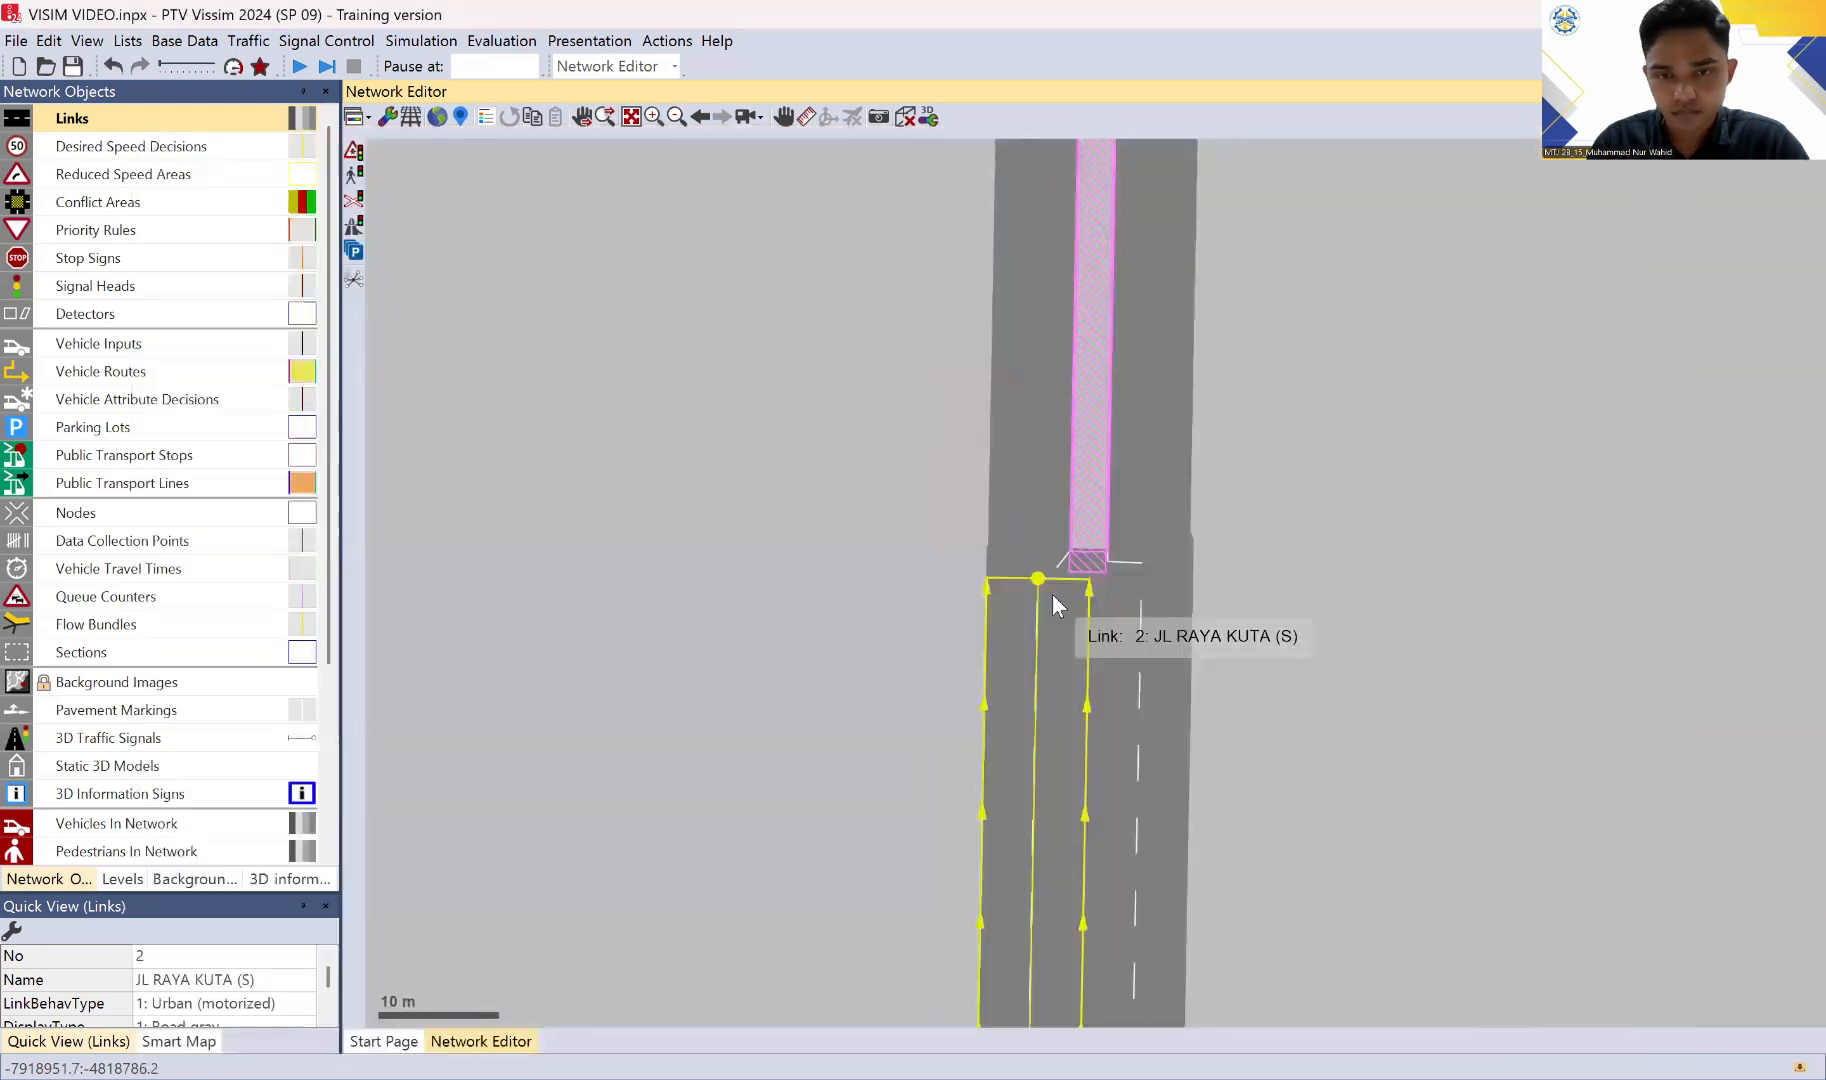
pyautogui.moveTo(1051, 593); pyautogui.dragTo(1077, 559)
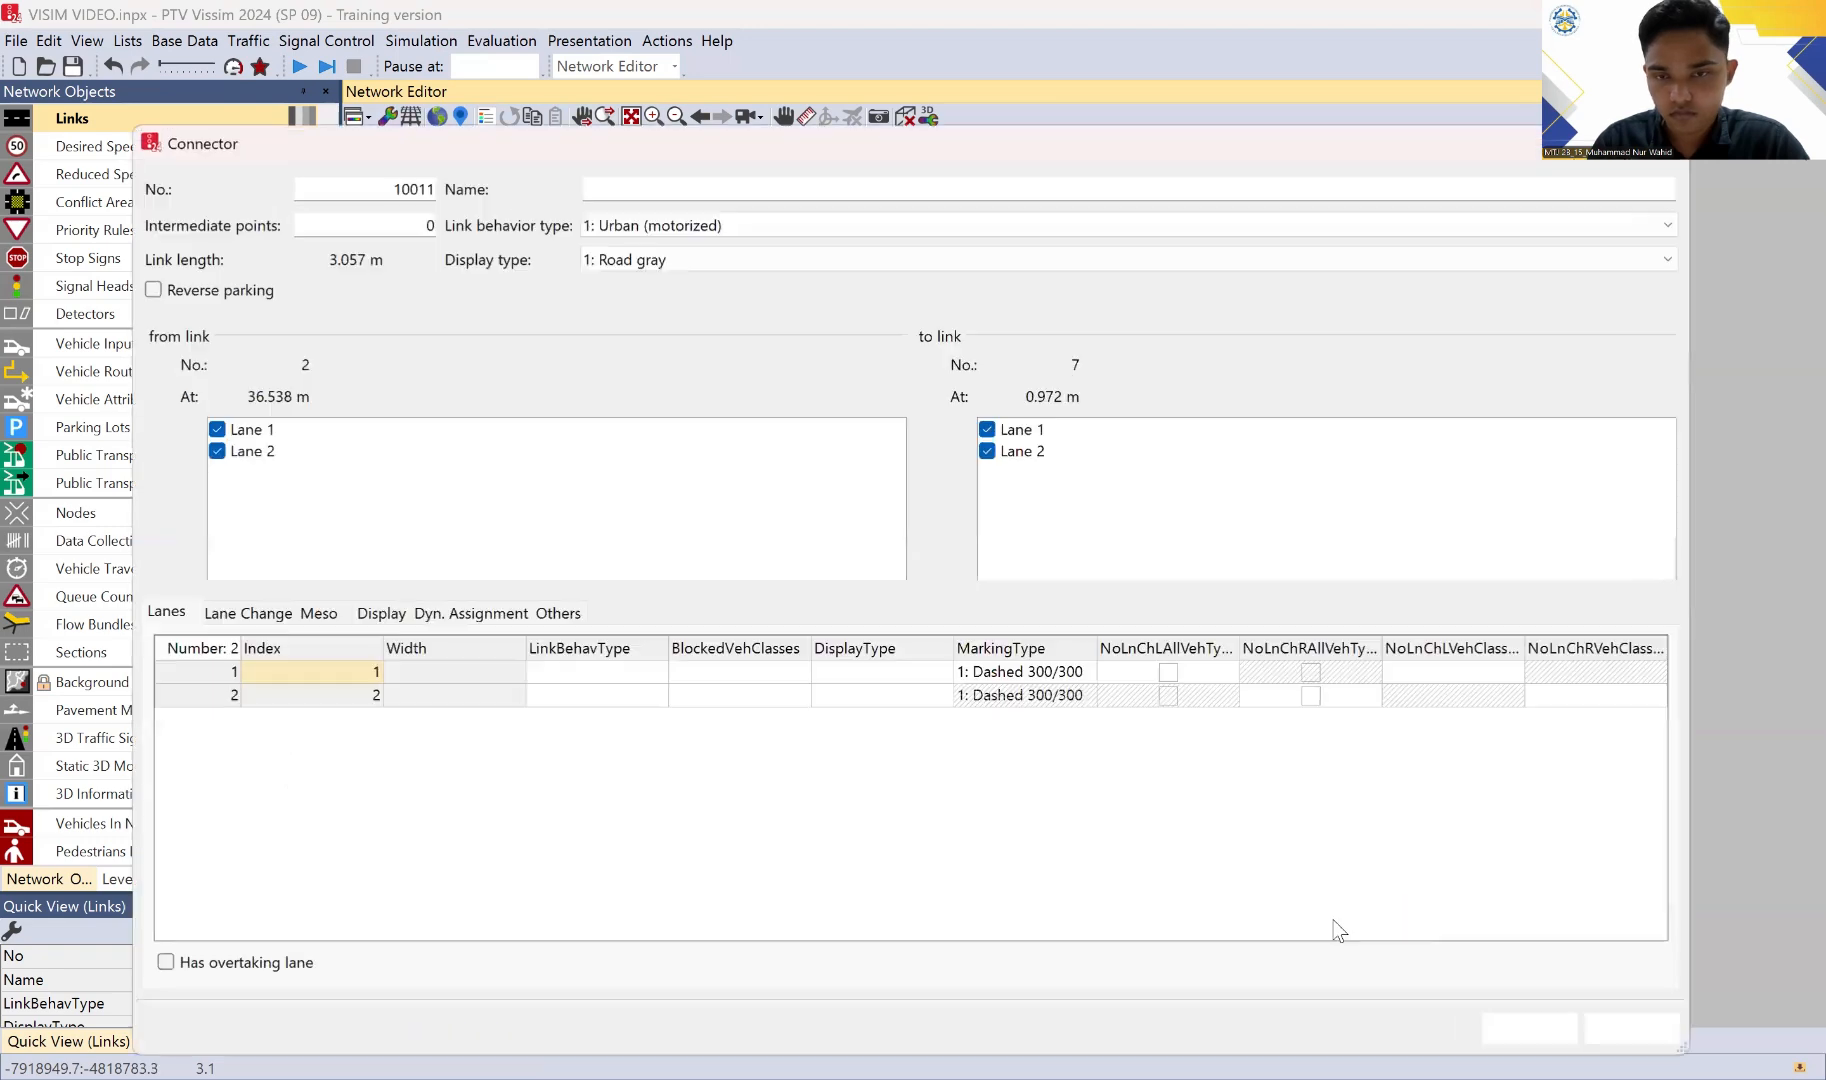
pyautogui.click(1503, 1037)
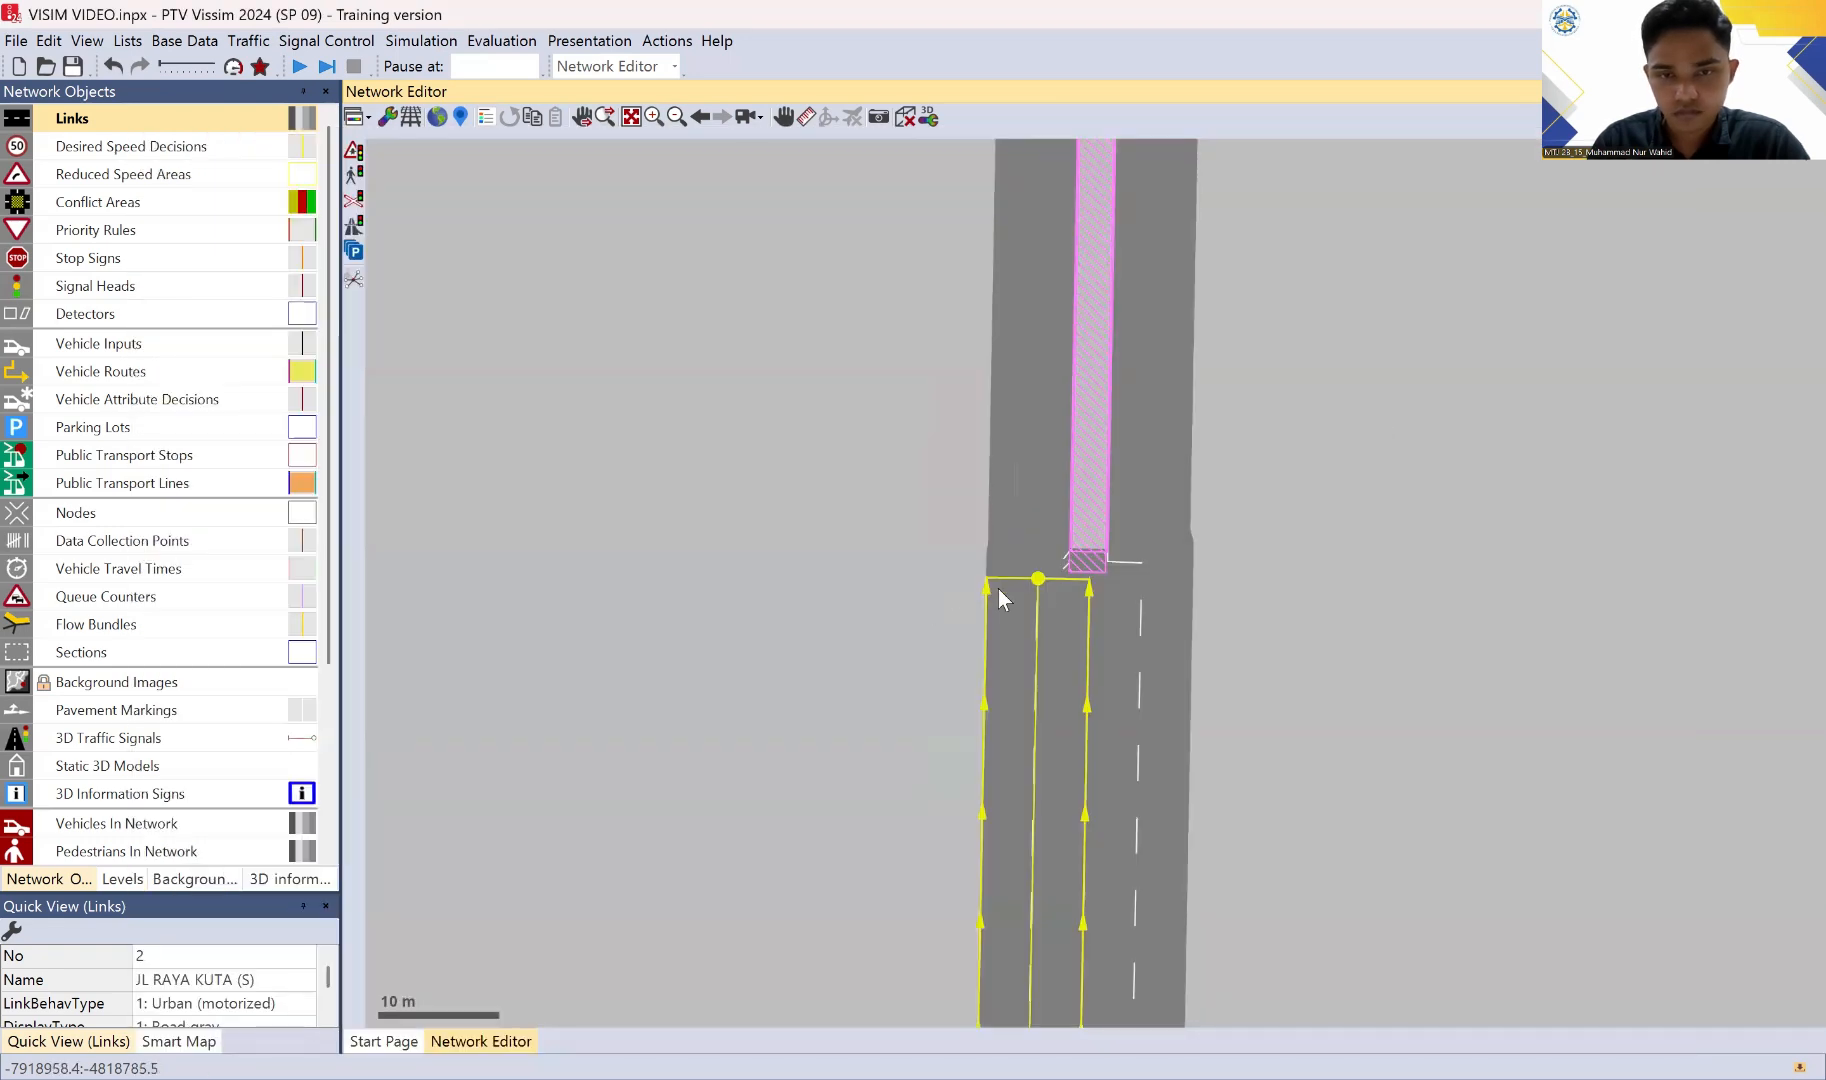
pyautogui.click(1270, 517)
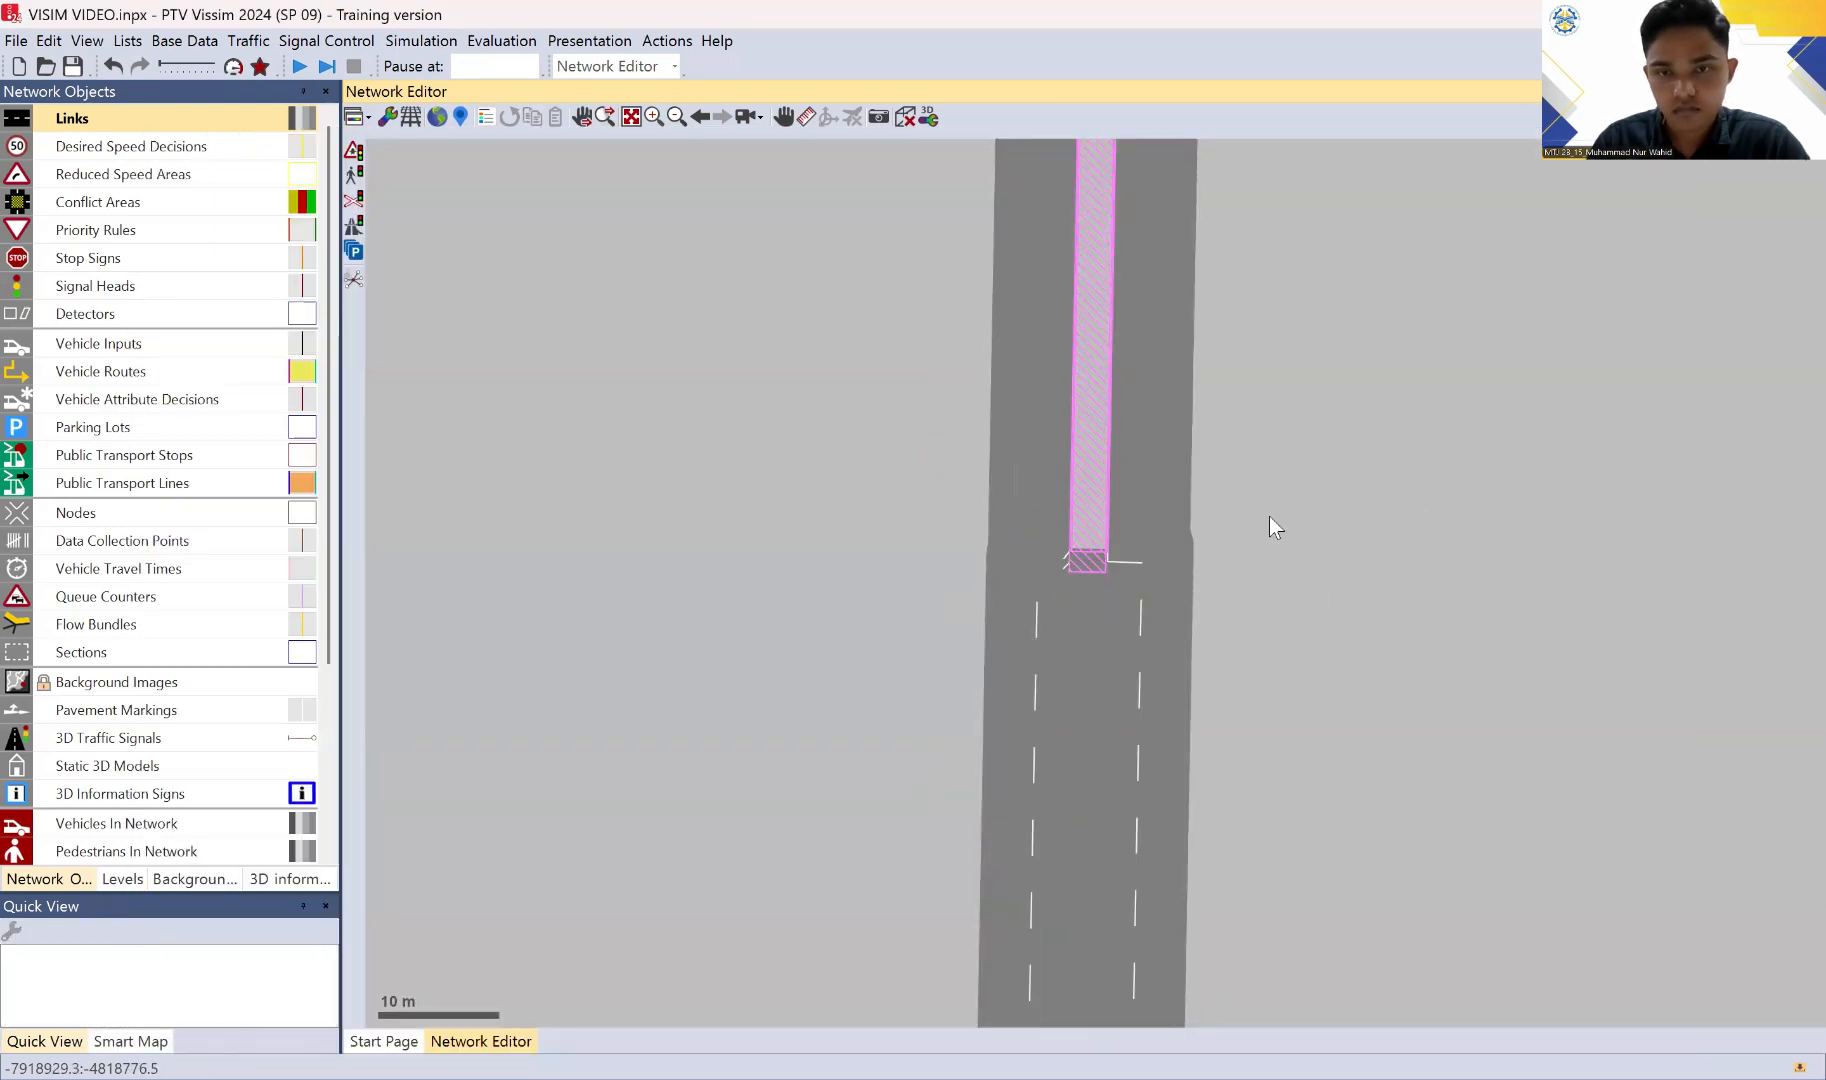
# Step: Add two connectors from southbound link 5, at about 27.2 m and 26.9 m, to link 8 at about 1.1 m and 1.7 m
pyautogui.moveTo(1305, 660); pyautogui.dragTo(1243, 966)
pyautogui.moveTo(1243, 690); pyautogui.dragTo(1160, 960)
pyautogui.moveTo(1158, 660); pyautogui.dragTo(1172, 928)
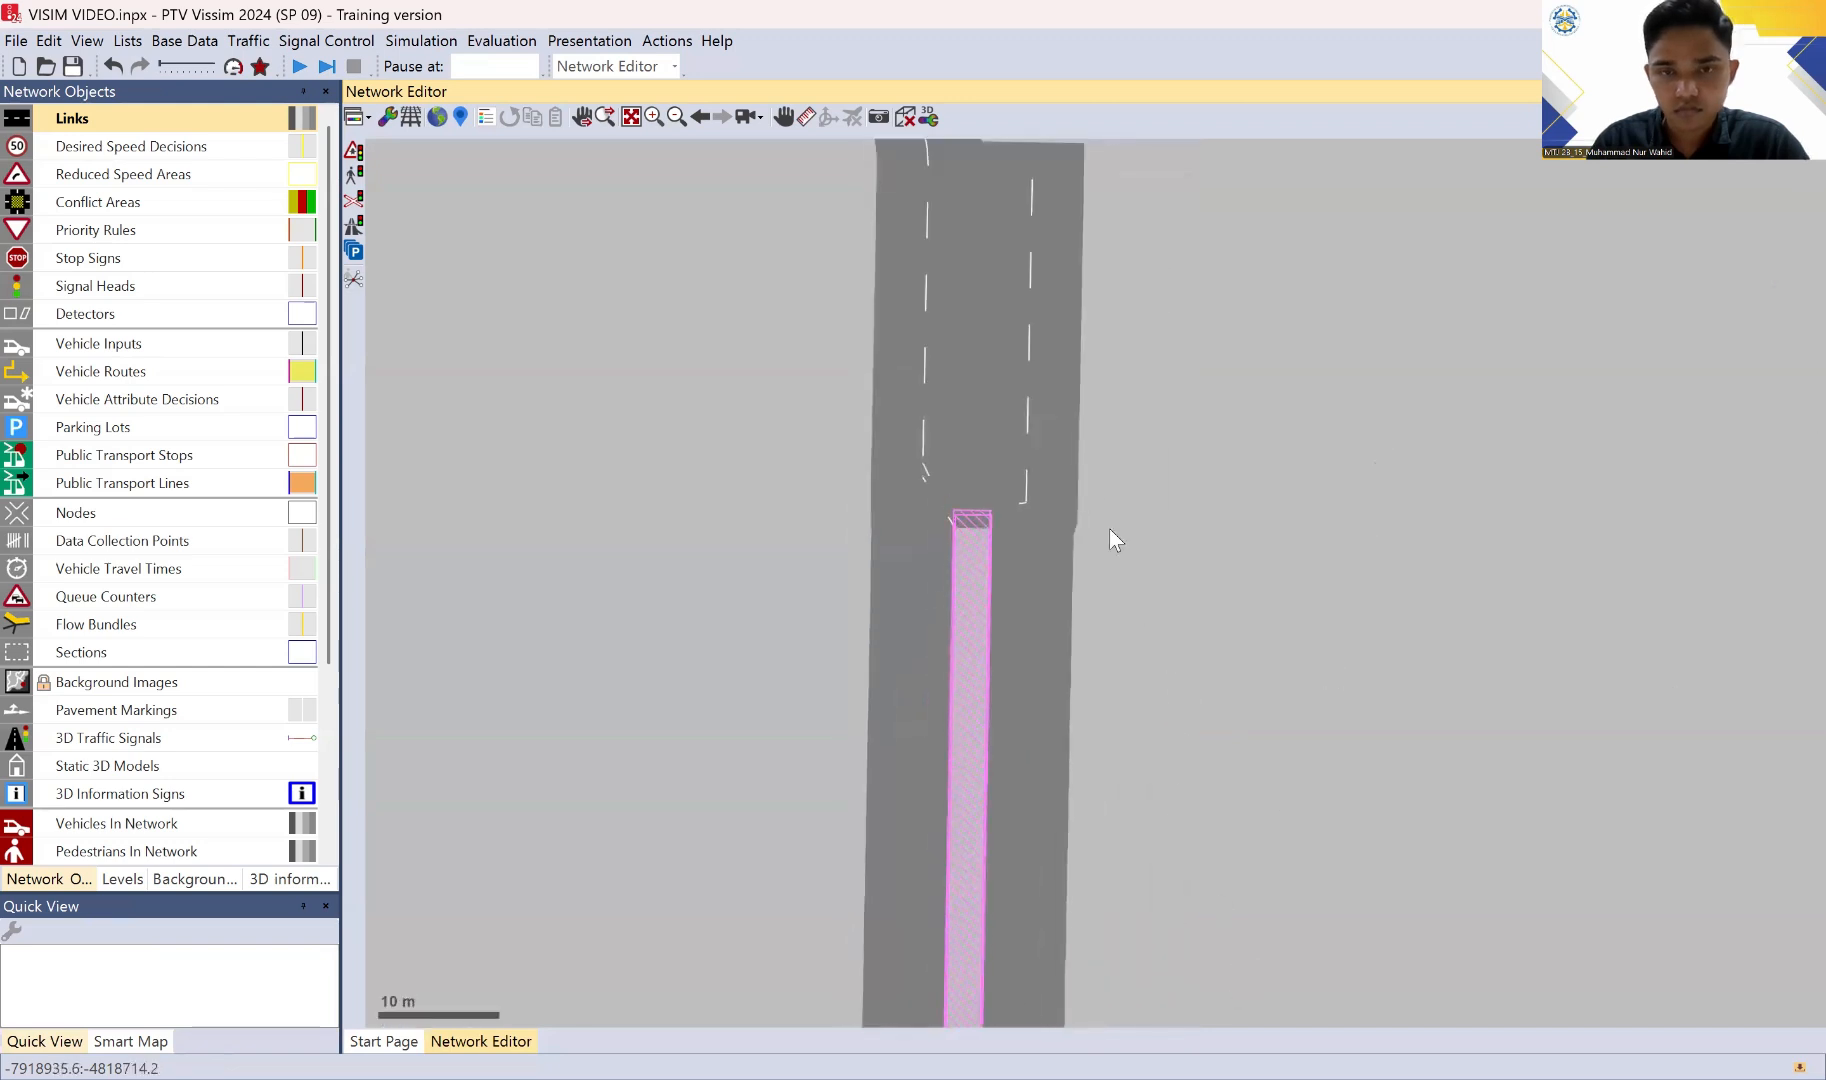
pyautogui.click(1021, 476)
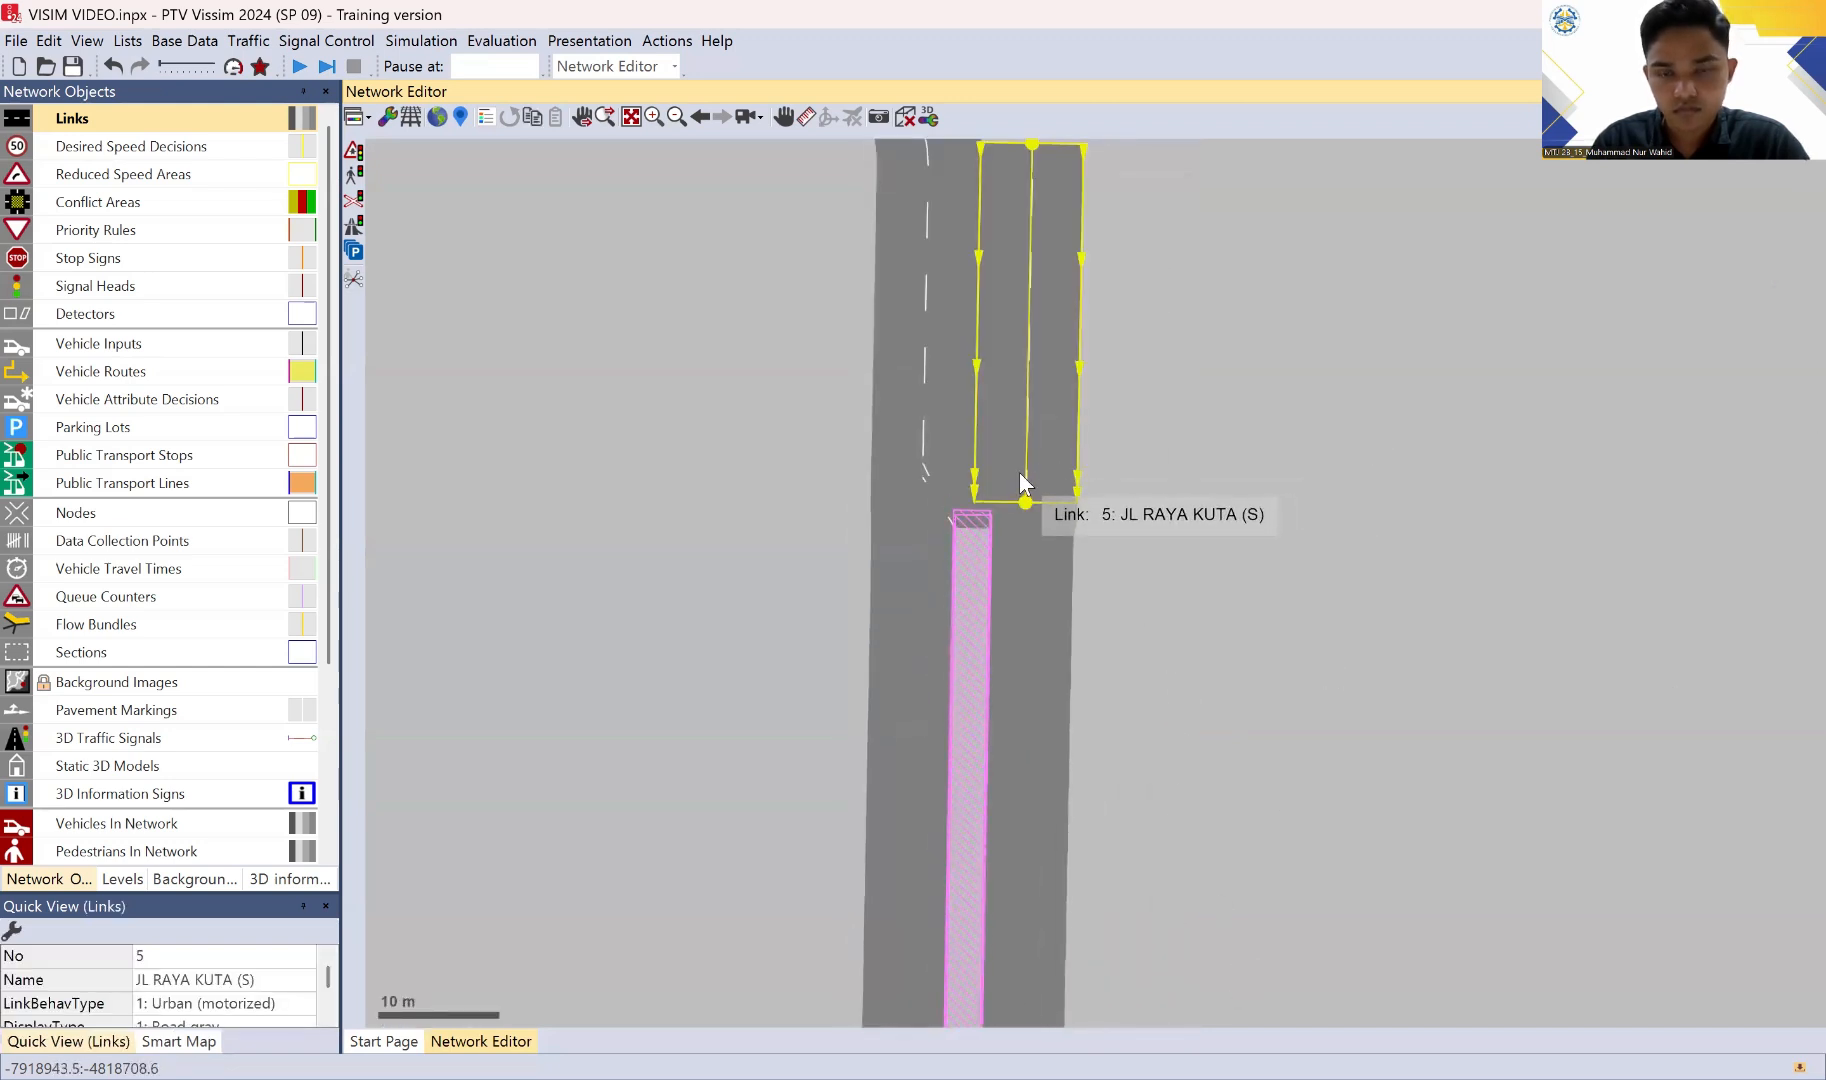
pyautogui.moveTo(1016, 476)
pyautogui.mouseDown()
pyautogui.moveTo(978, 500)
pyautogui.moveTo(972, 538)
pyautogui.mouseUp()
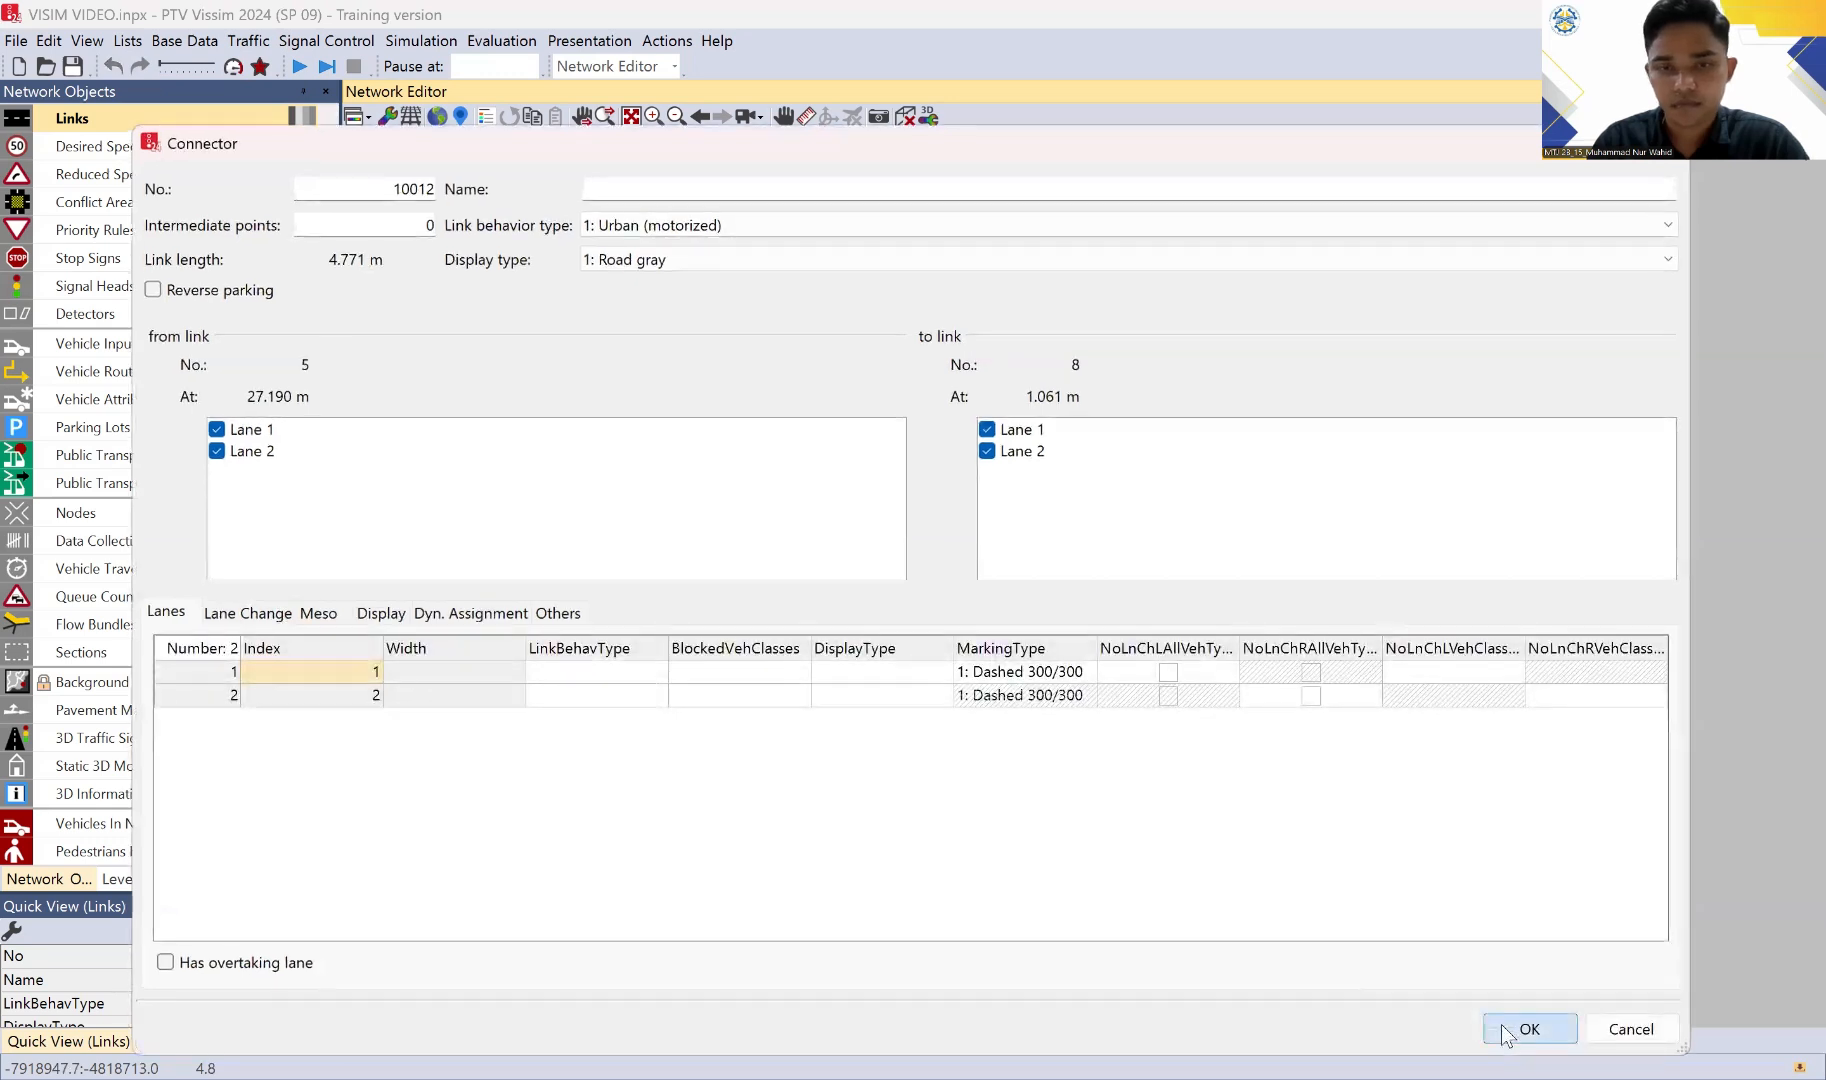
pyautogui.click(1505, 1033)
pyautogui.moveTo(1041, 468); pyautogui.dragTo(1063, 537)
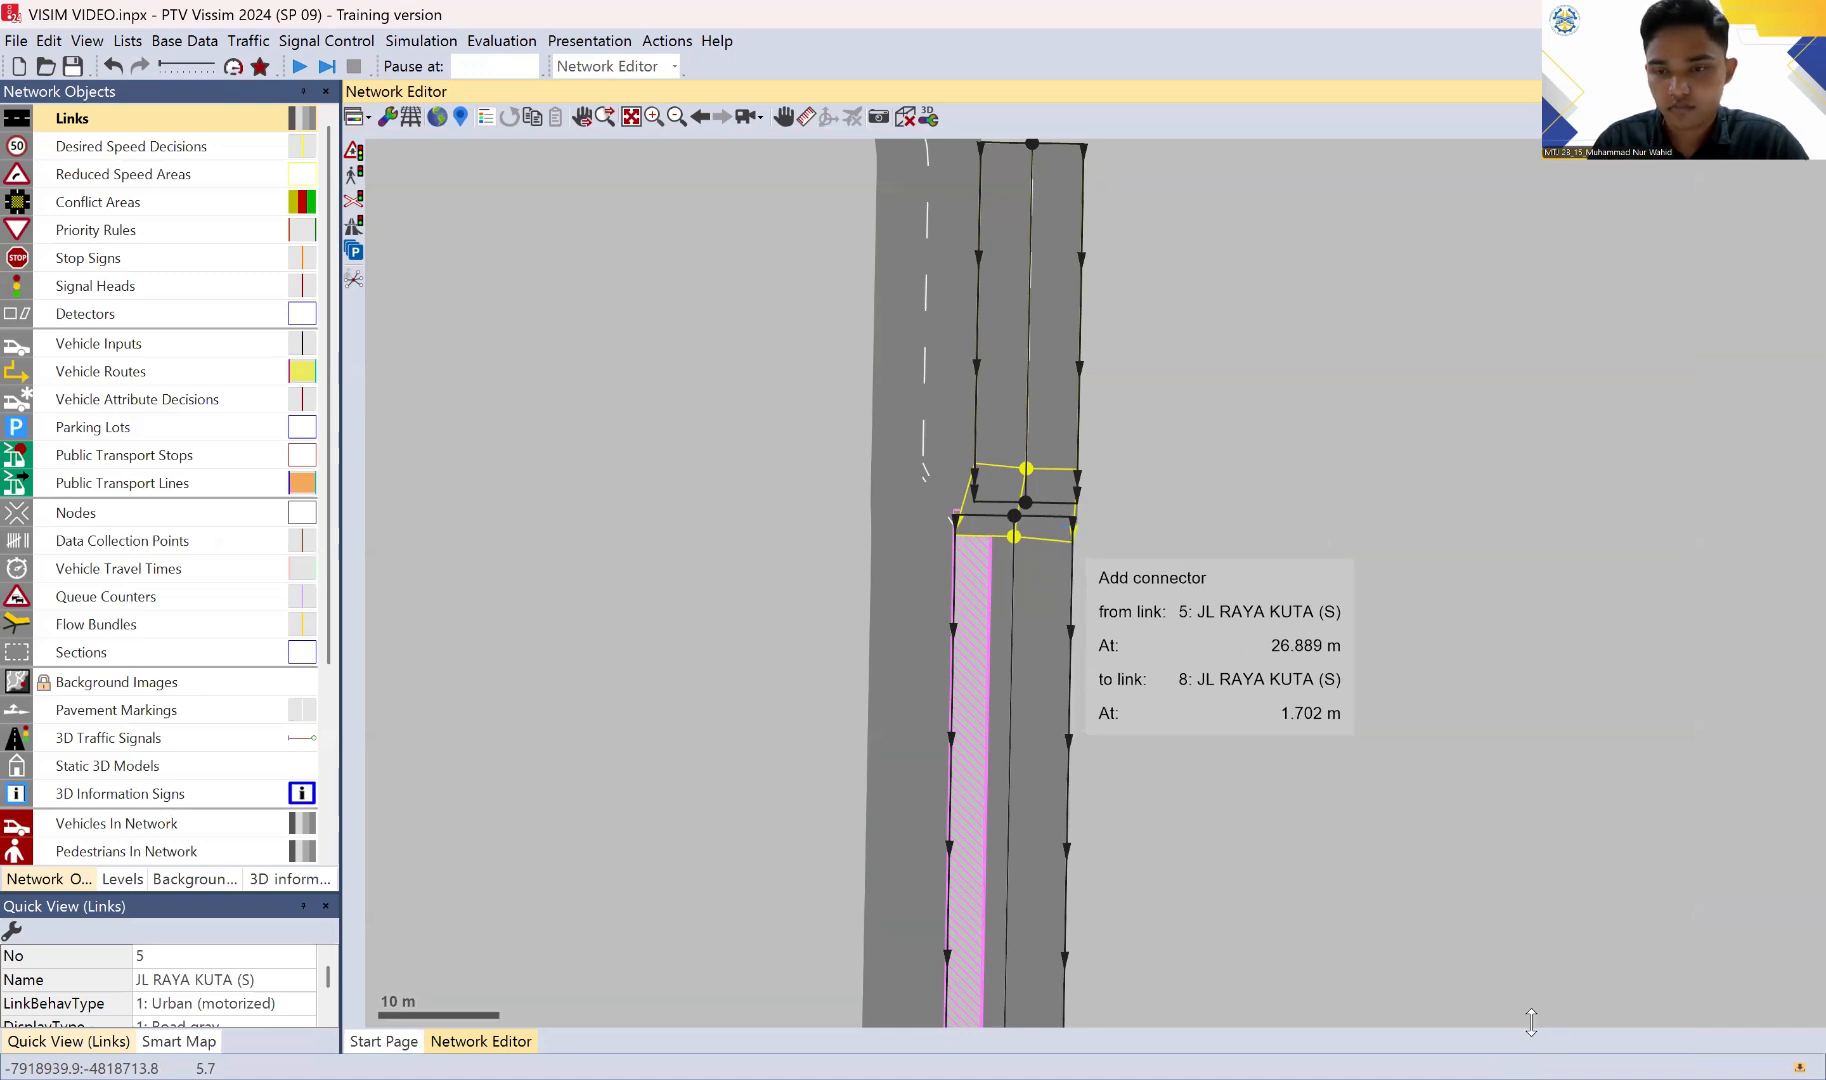
pyautogui.moveTo(1079, 687); pyautogui.dragTo(1270, 836)
pyautogui.click(1216, 810)
# Step: Link the end of southbound link 8 to the start of link 9 with two two-lane connectors about 3.7 m and 6.7 m long
pyautogui.moveTo(1148, 765); pyautogui.dragTo(1207, 77)
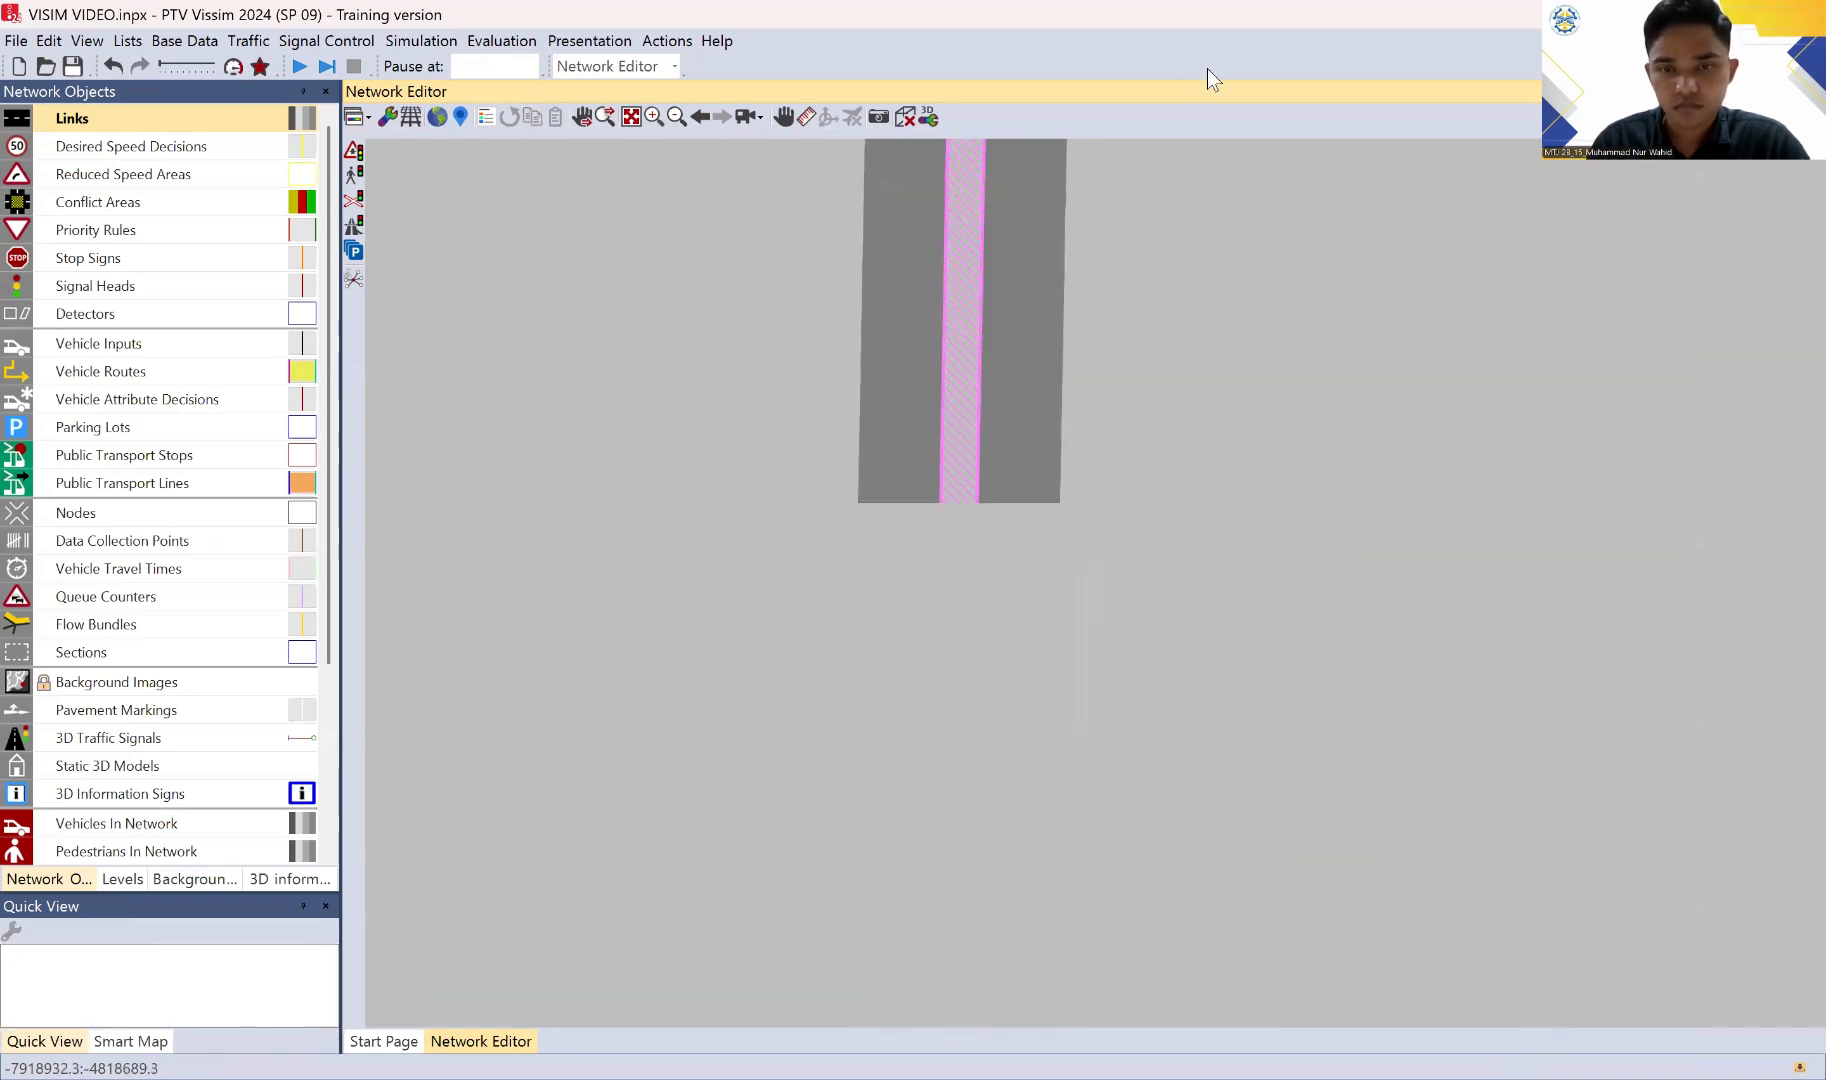
pyautogui.moveTo(1092, 763); pyautogui.dragTo(1009, 628)
pyautogui.click(1009, 628)
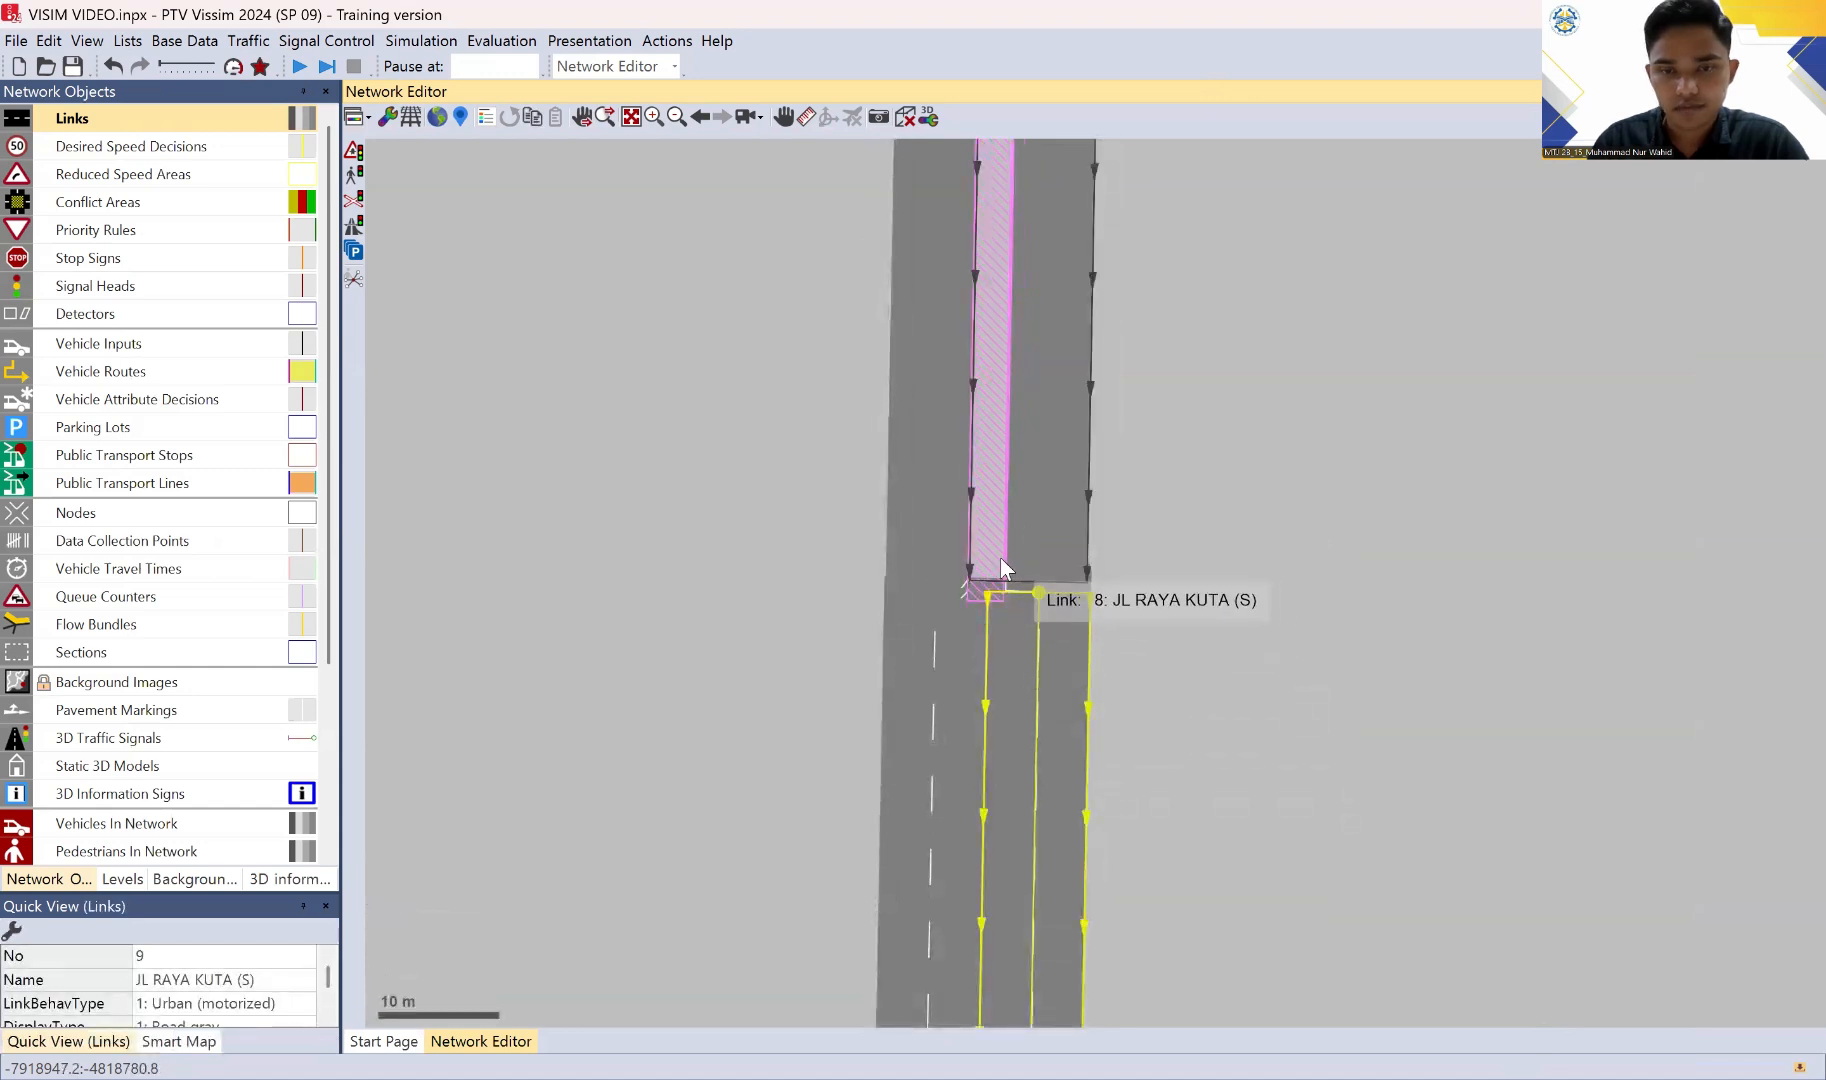
pyautogui.click(995, 568)
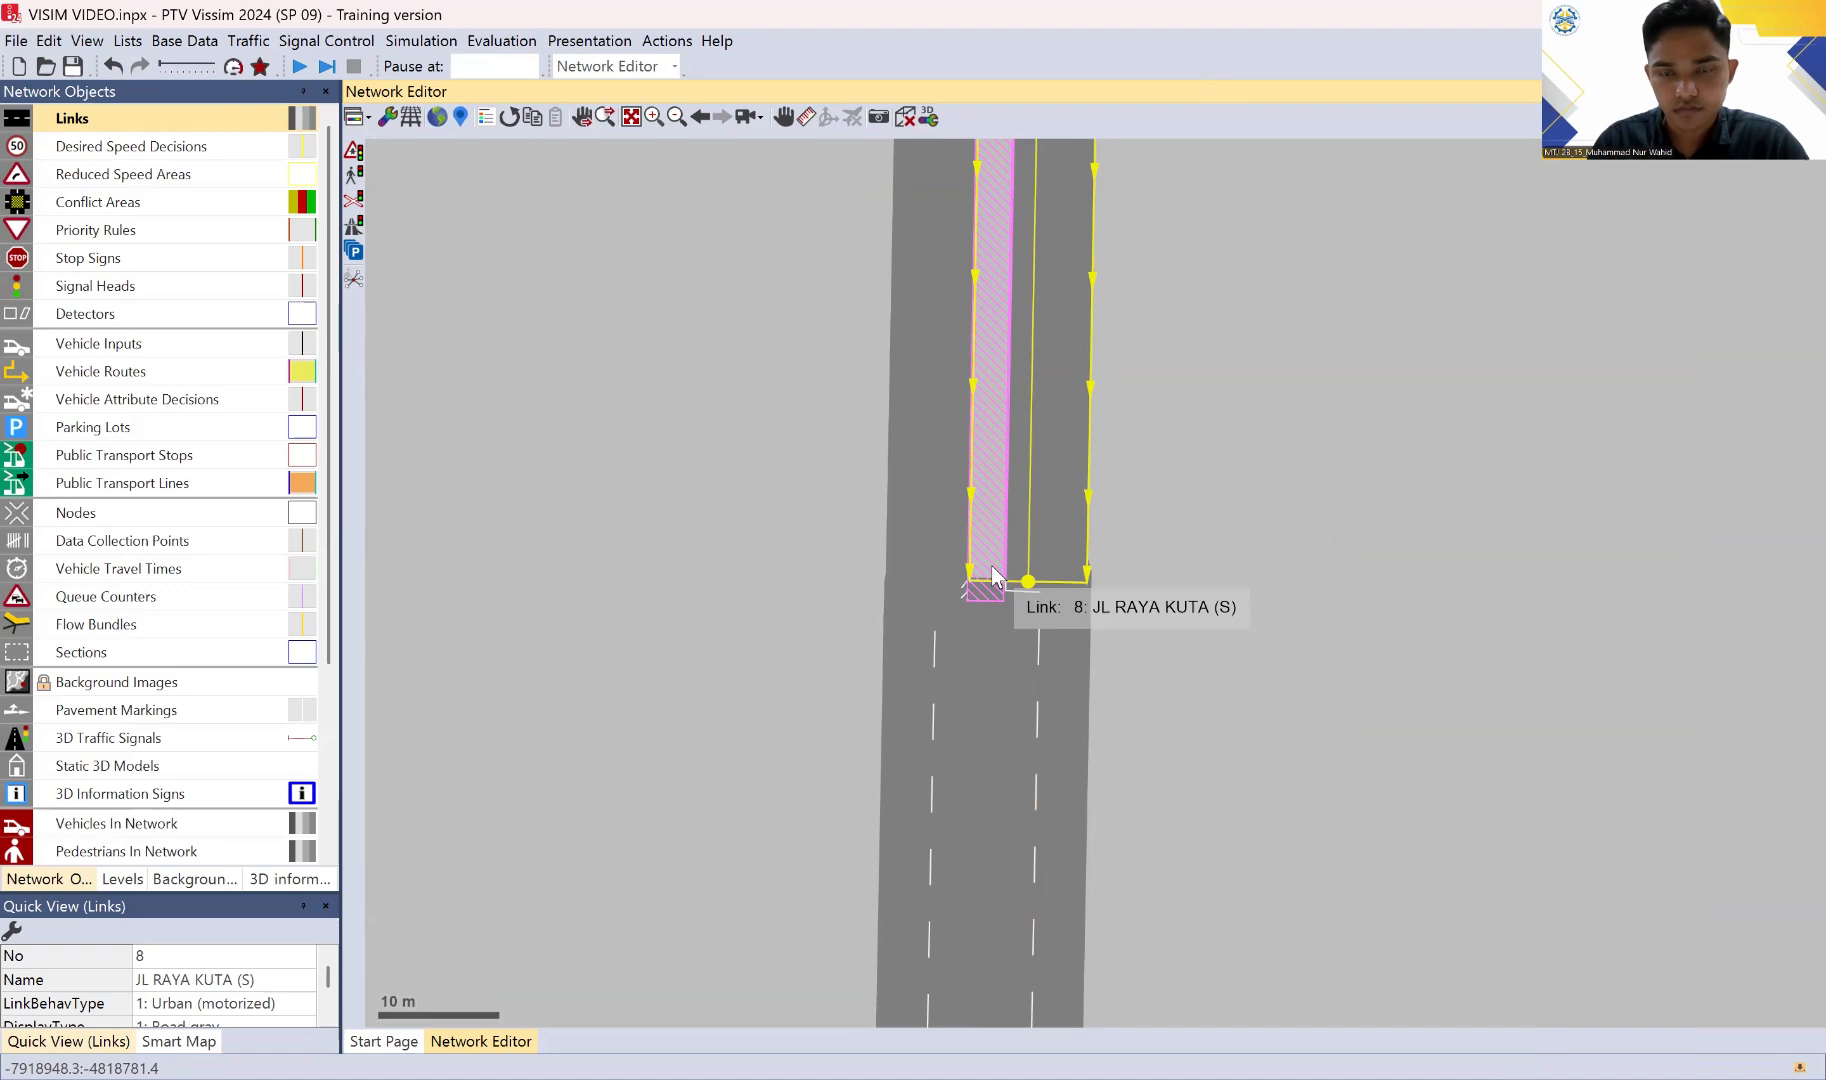
pyautogui.moveTo(993, 575); pyautogui.dragTo(1019, 609)
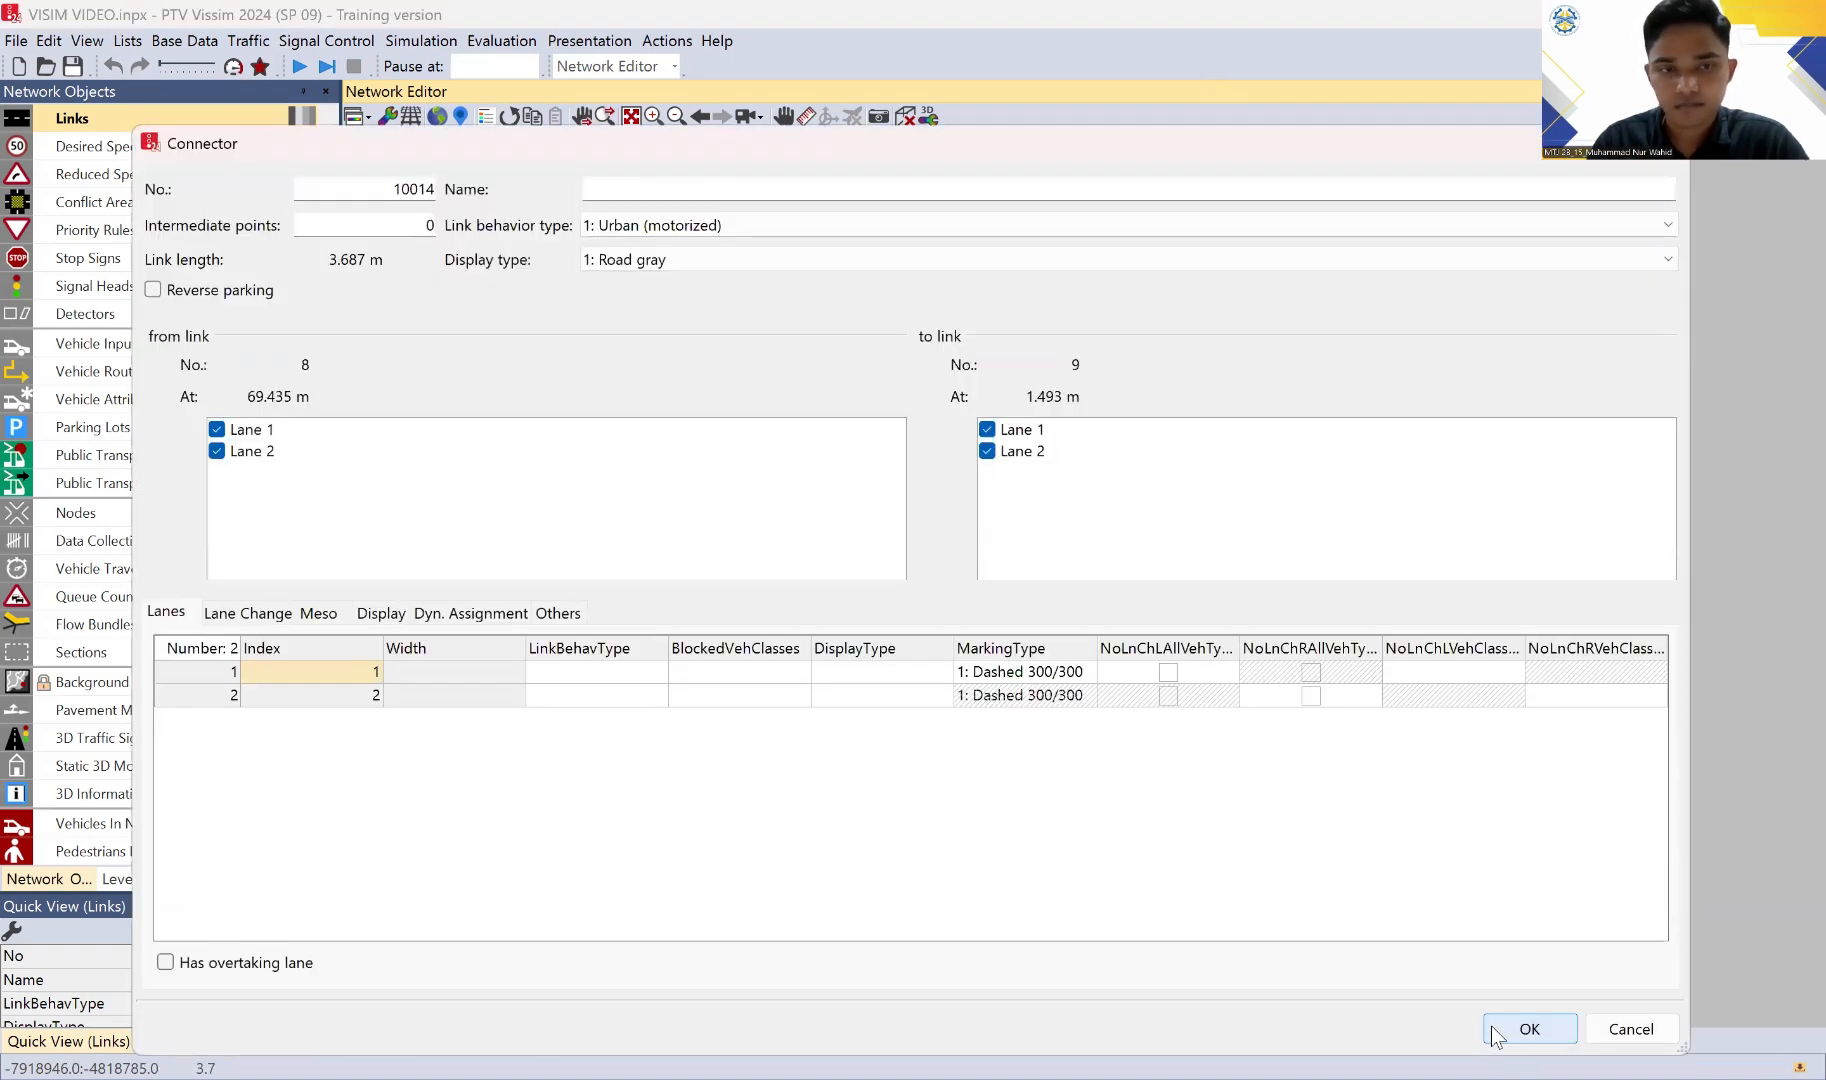
pyautogui.click(1491, 1026)
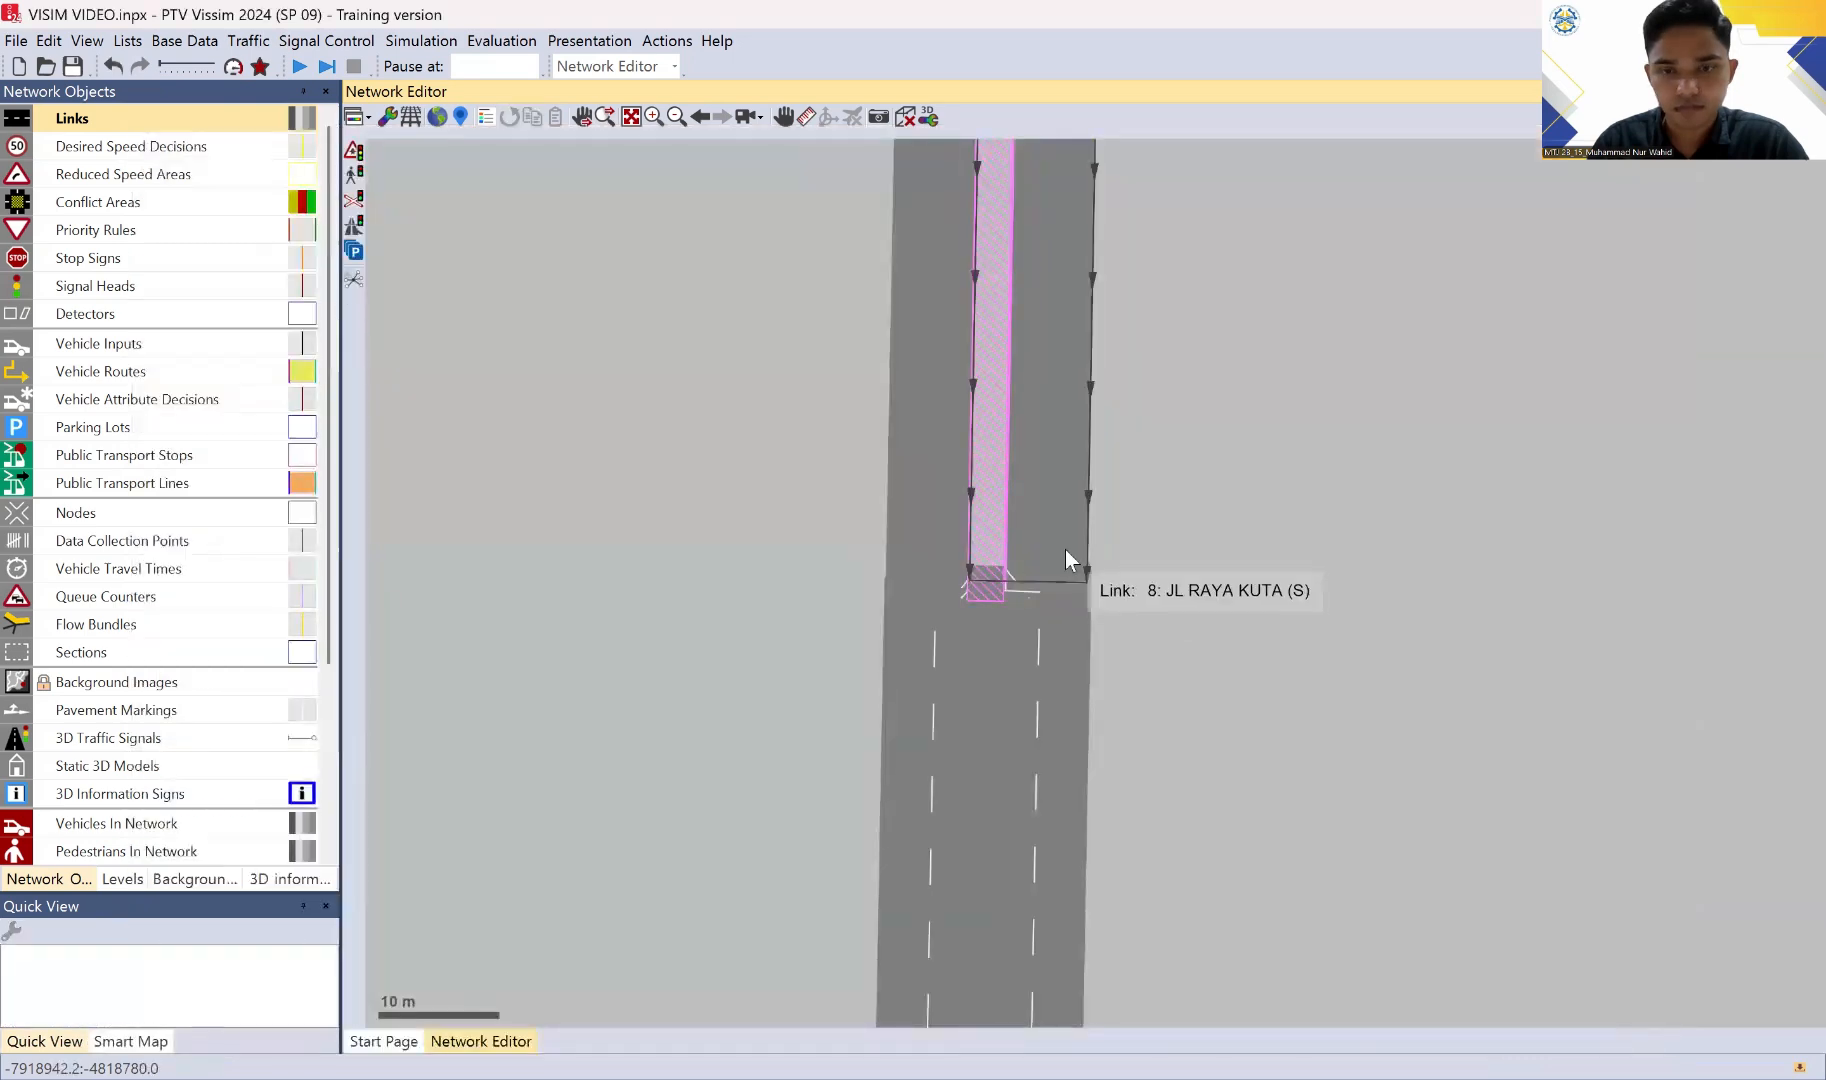
pyautogui.moveTo(1066, 549); pyautogui.dragTo(1060, 632)
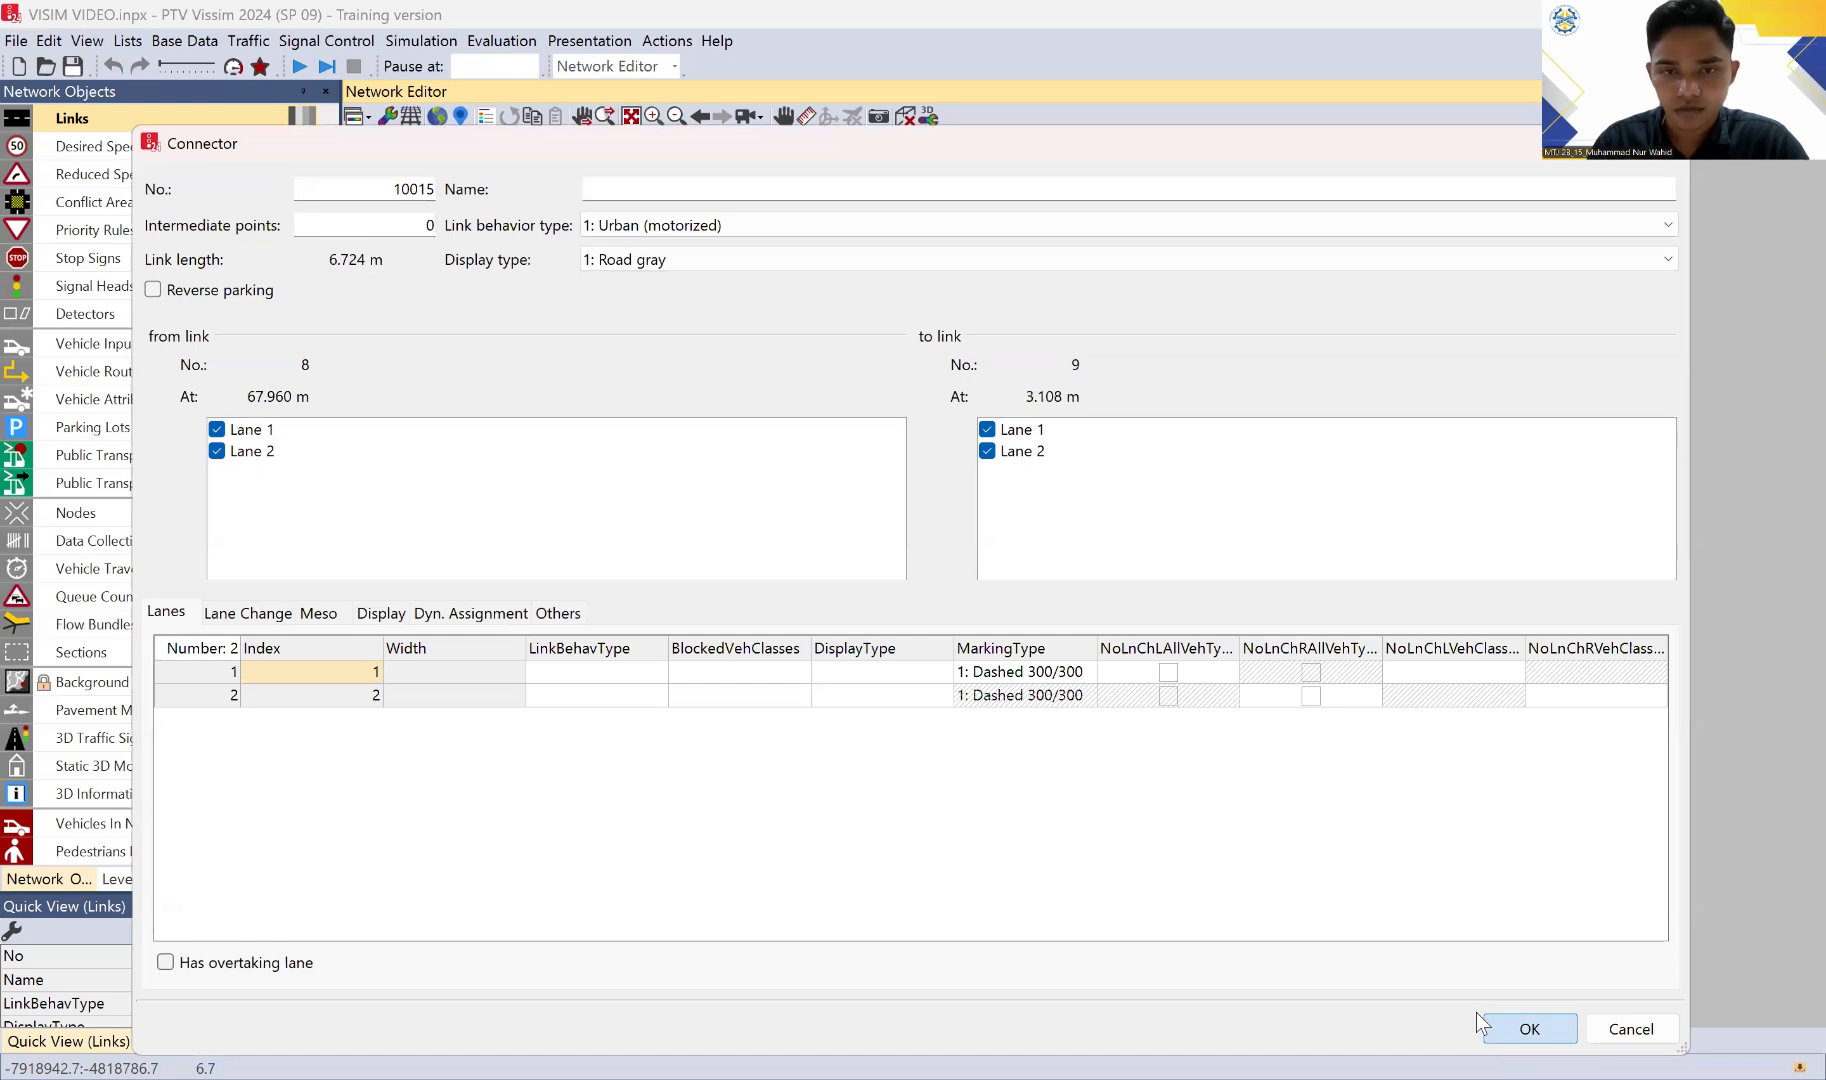
pyautogui.click(1477, 1012)
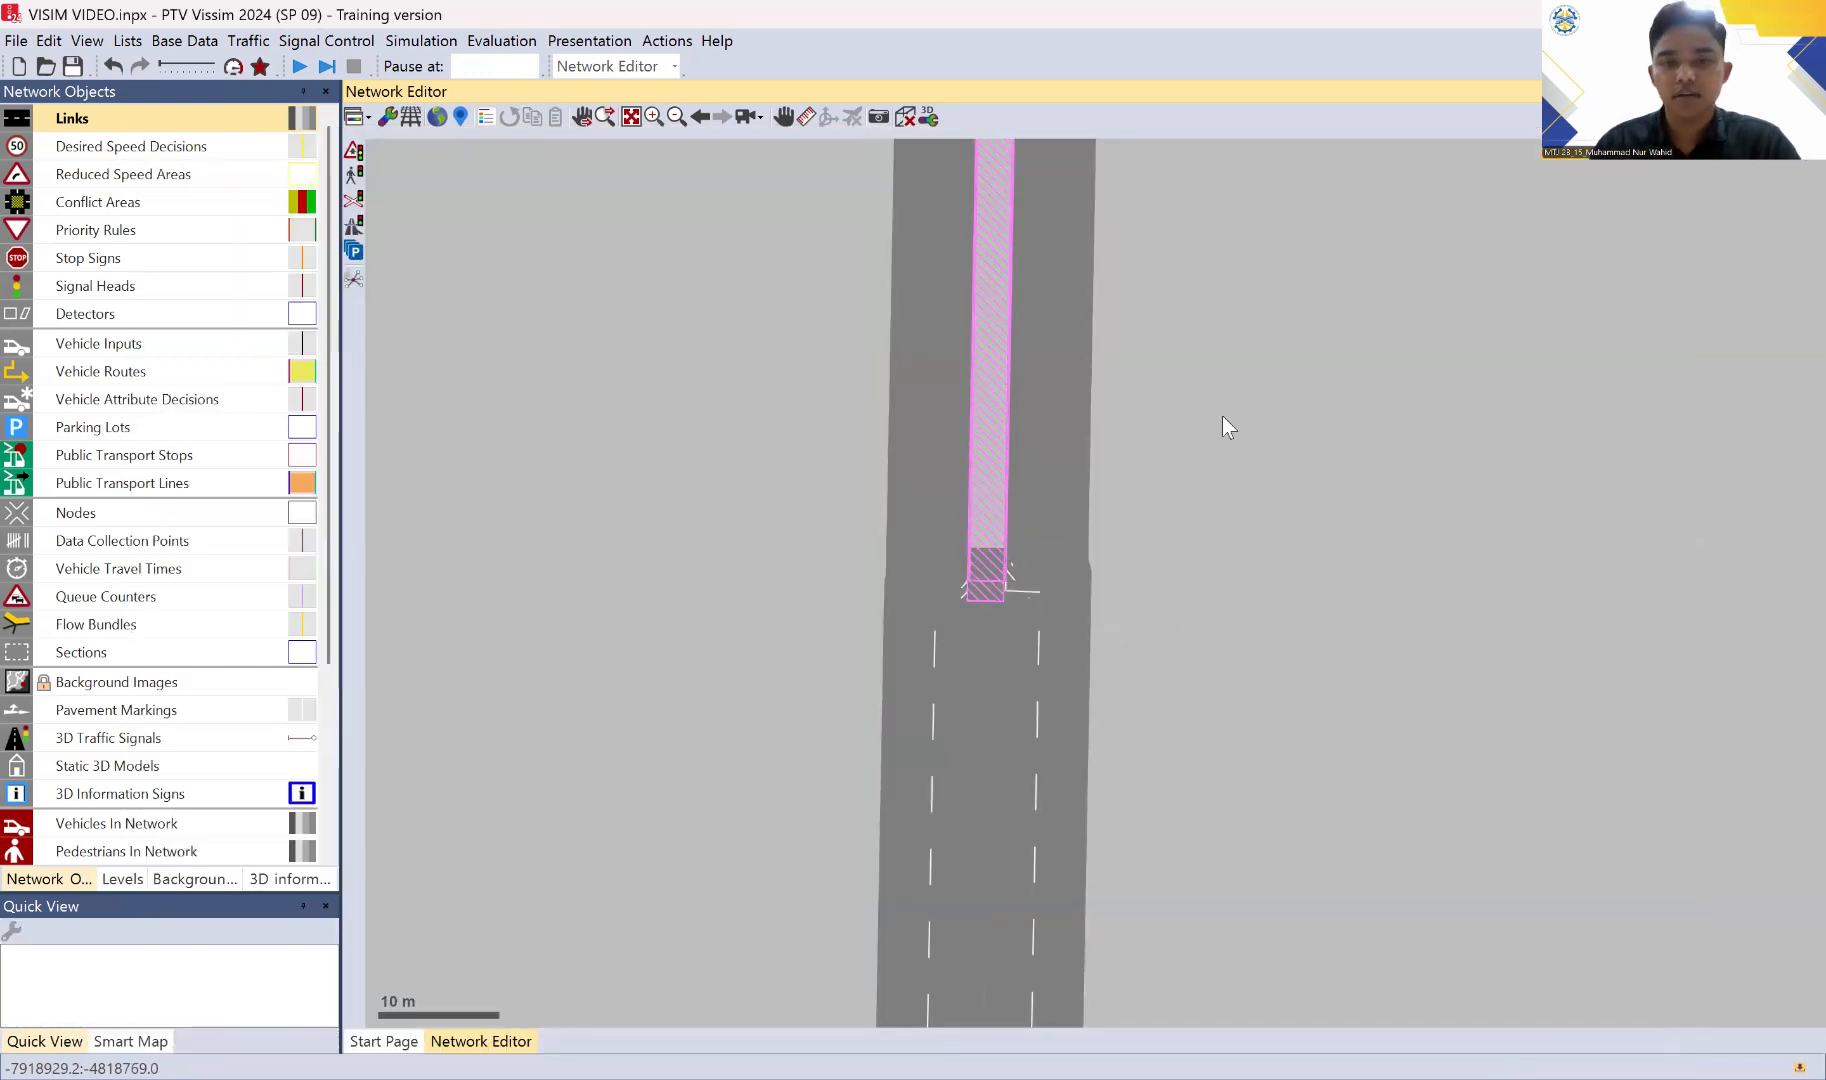
# Step: Add a connector from link 1 JL KALIANGET at about 138.4 m to southbound link 5 JL RAYA KUTA (S) at about 1.3 m
pyautogui.scroll(-3, 1217, 407)
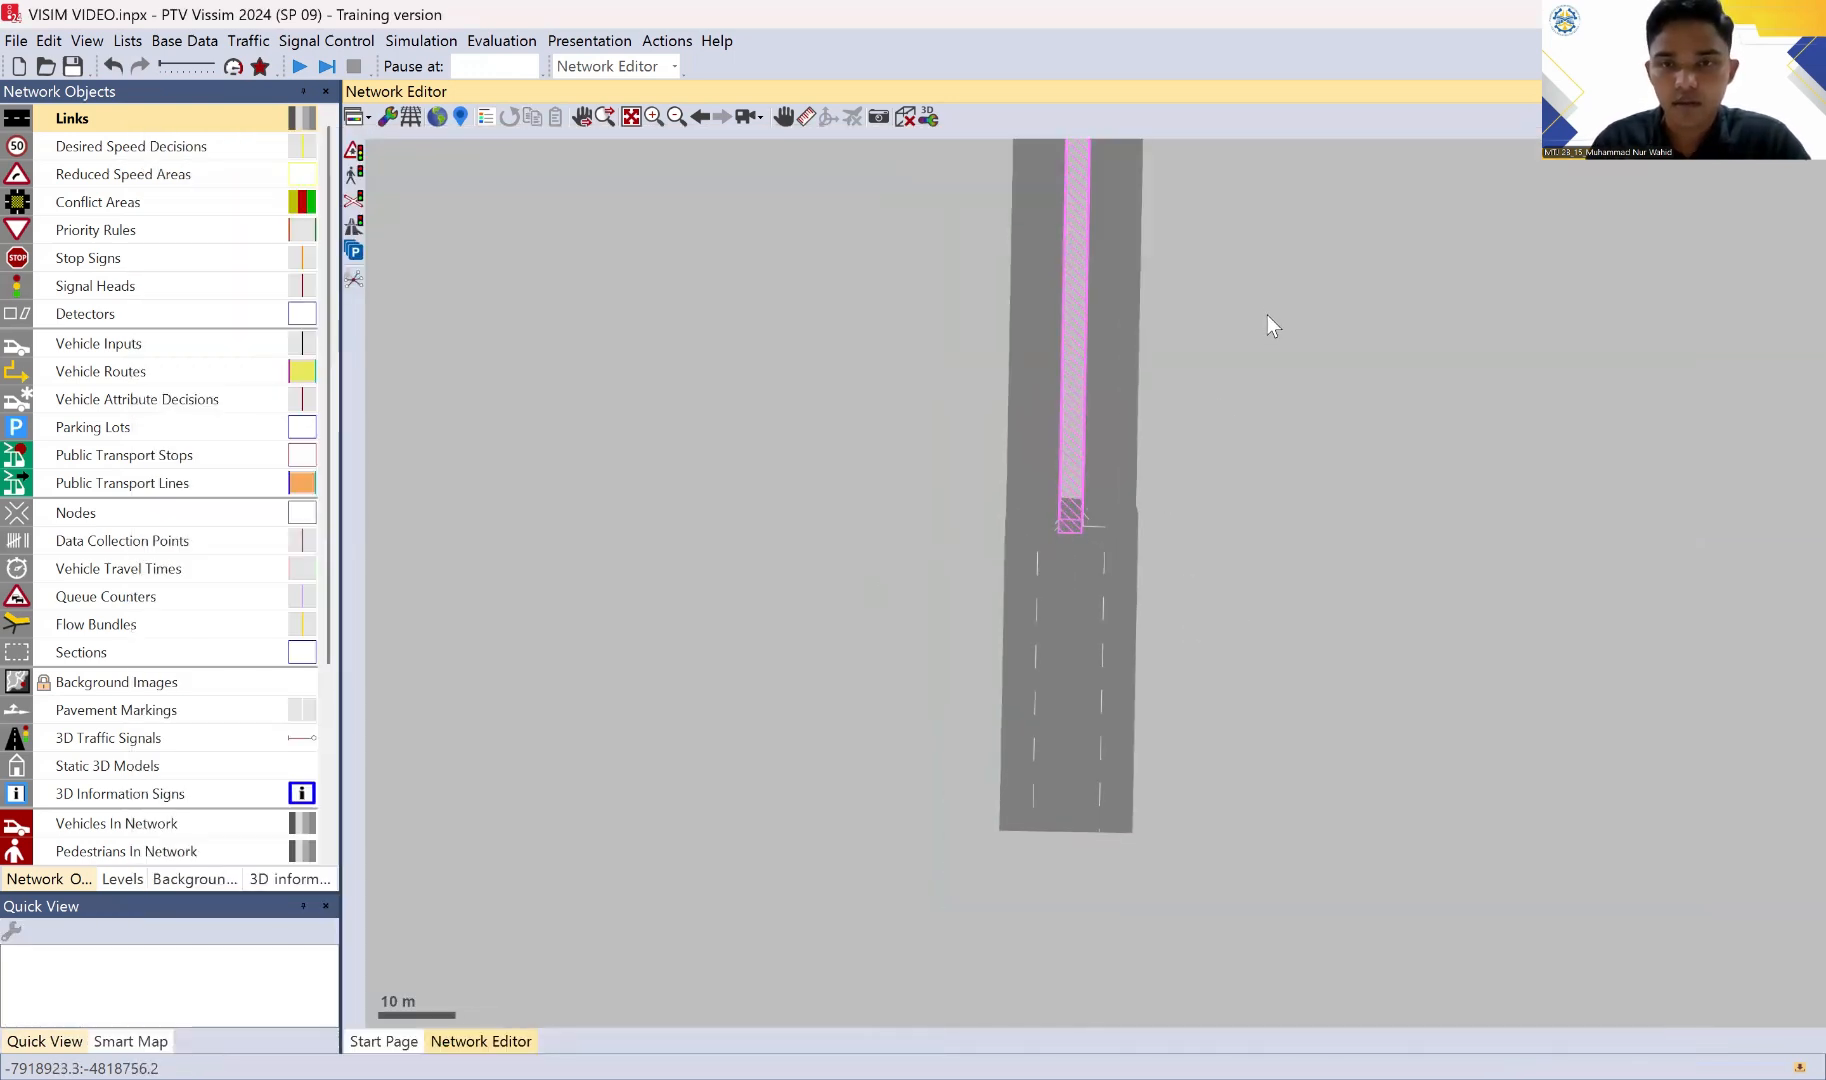
pyautogui.moveTo(1267, 315); pyautogui.dragTo(1254, 640)
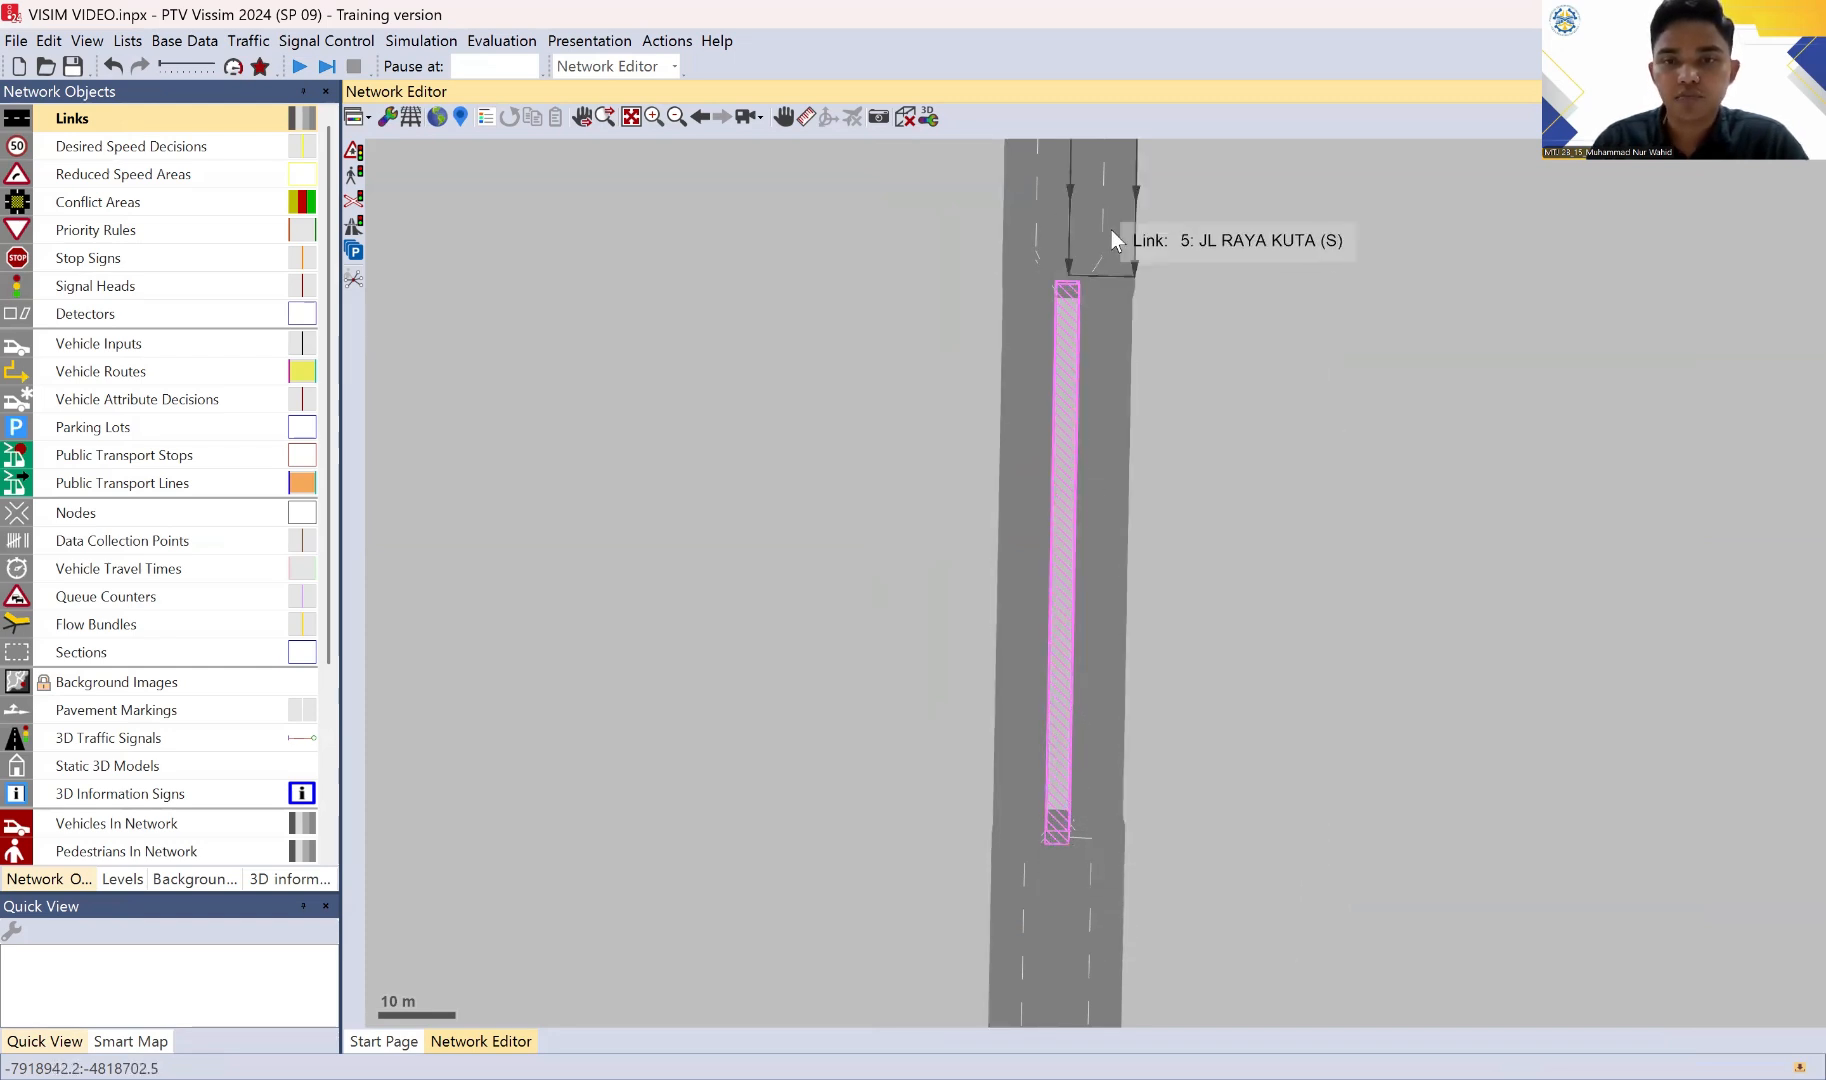
pyautogui.moveTo(1236, 505); pyautogui.dragTo(1031, 997)
pyautogui.moveTo(1054, 663); pyautogui.dragTo(1221, 628)
pyautogui.scroll(-1, 1150, 710)
pyautogui.scroll(1, 1168, 470)
pyautogui.moveTo(1172, 508); pyautogui.dragTo(1195, 454)
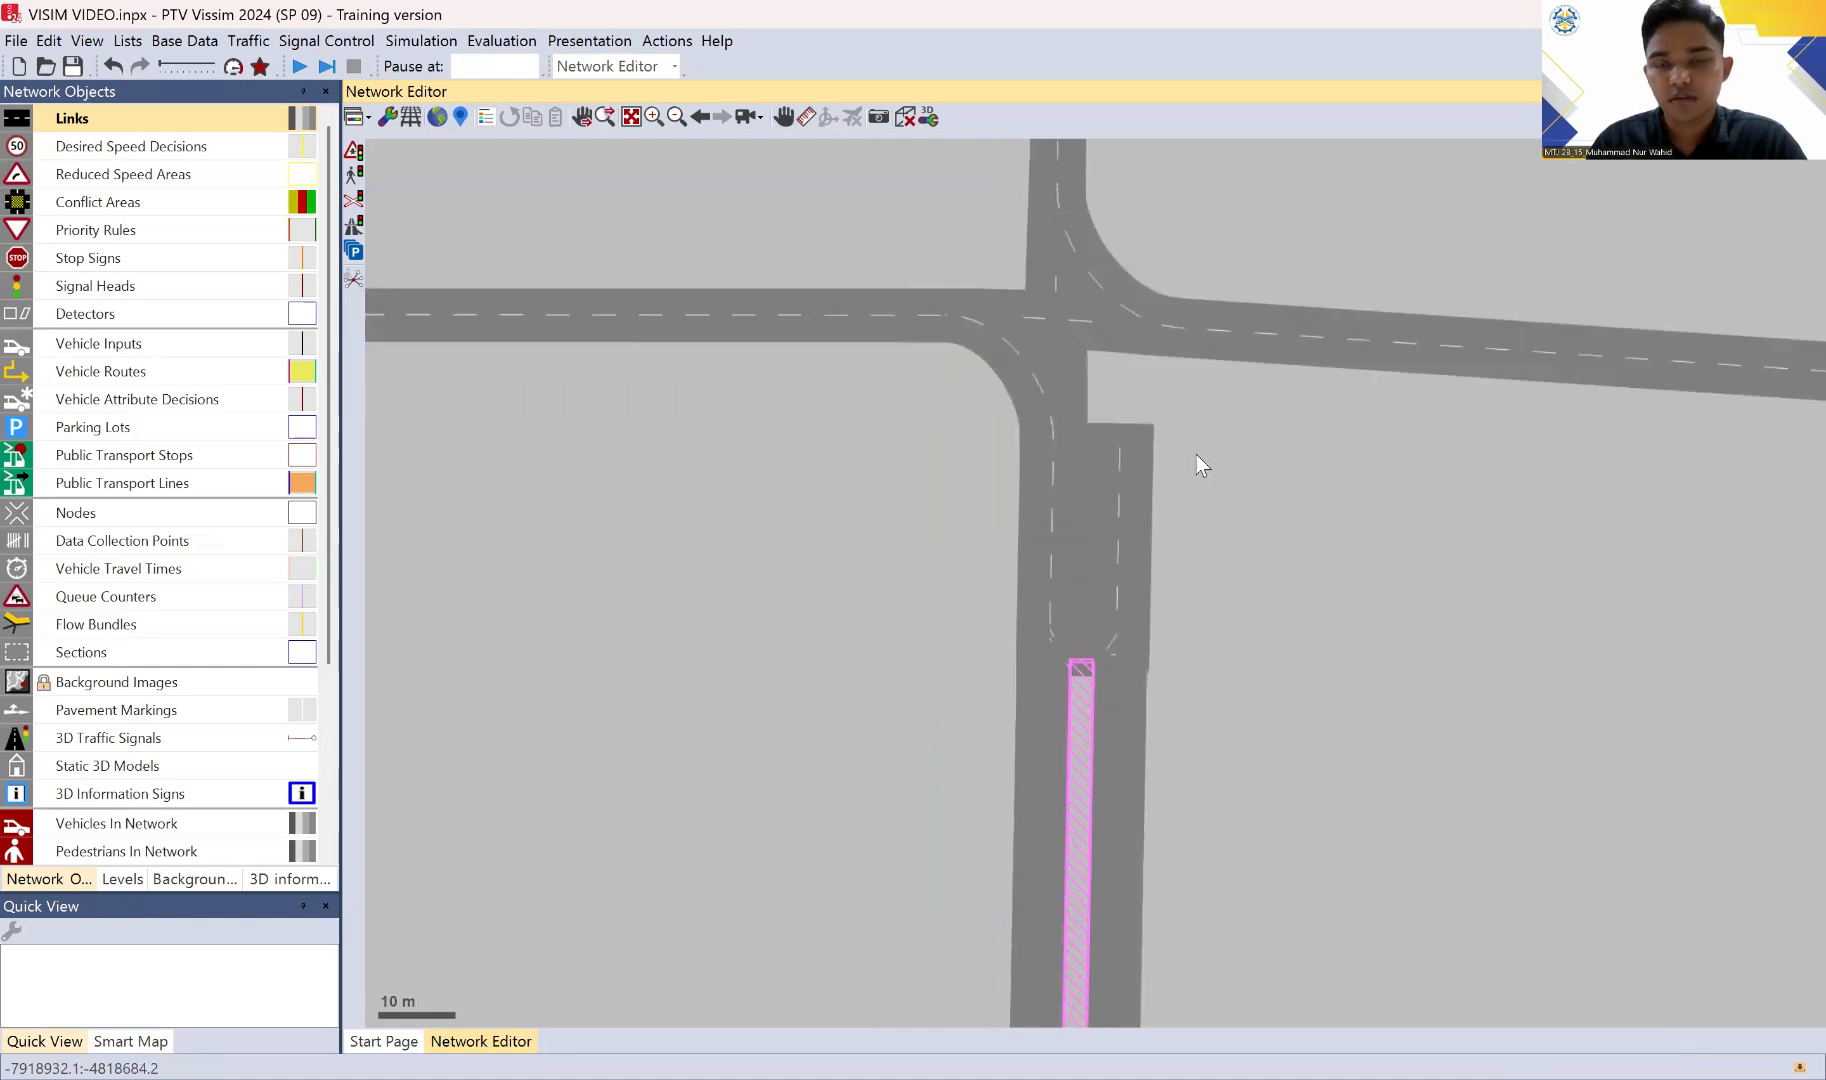
pyautogui.scroll(1, 1110, 405)
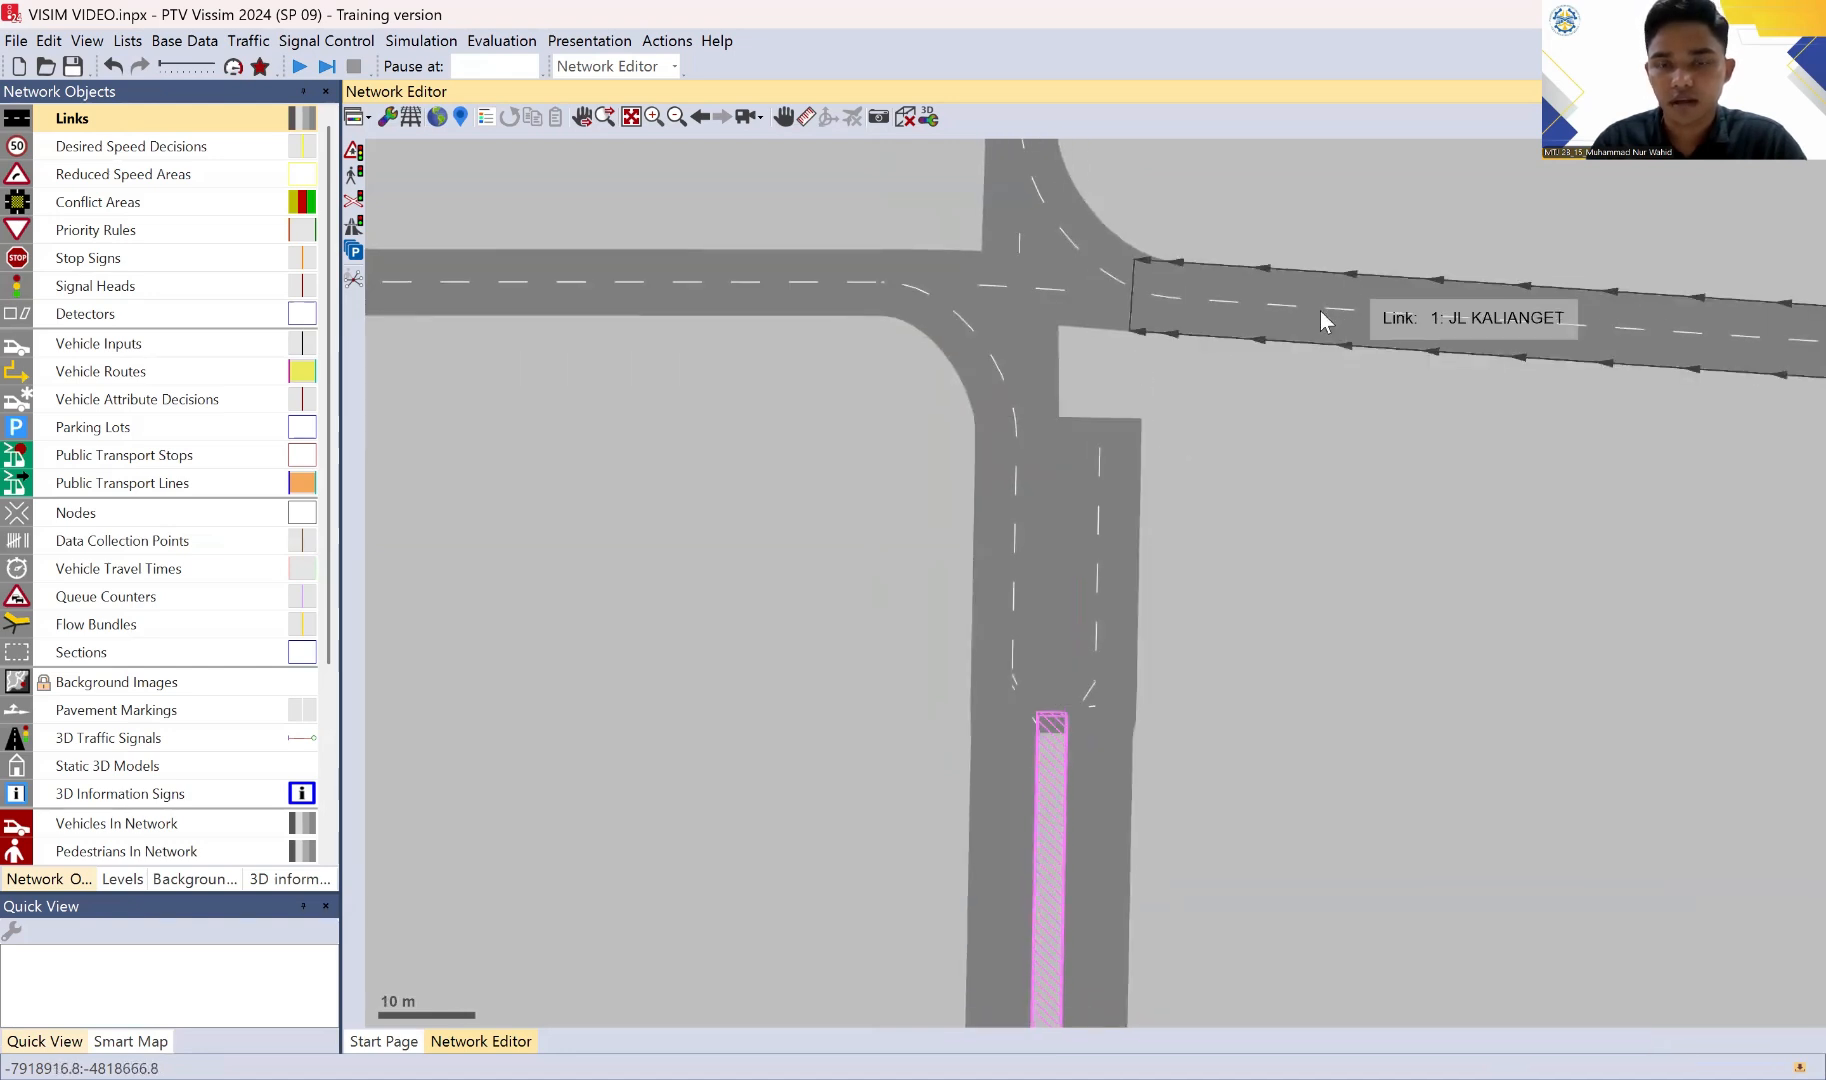
pyautogui.click(1200, 321)
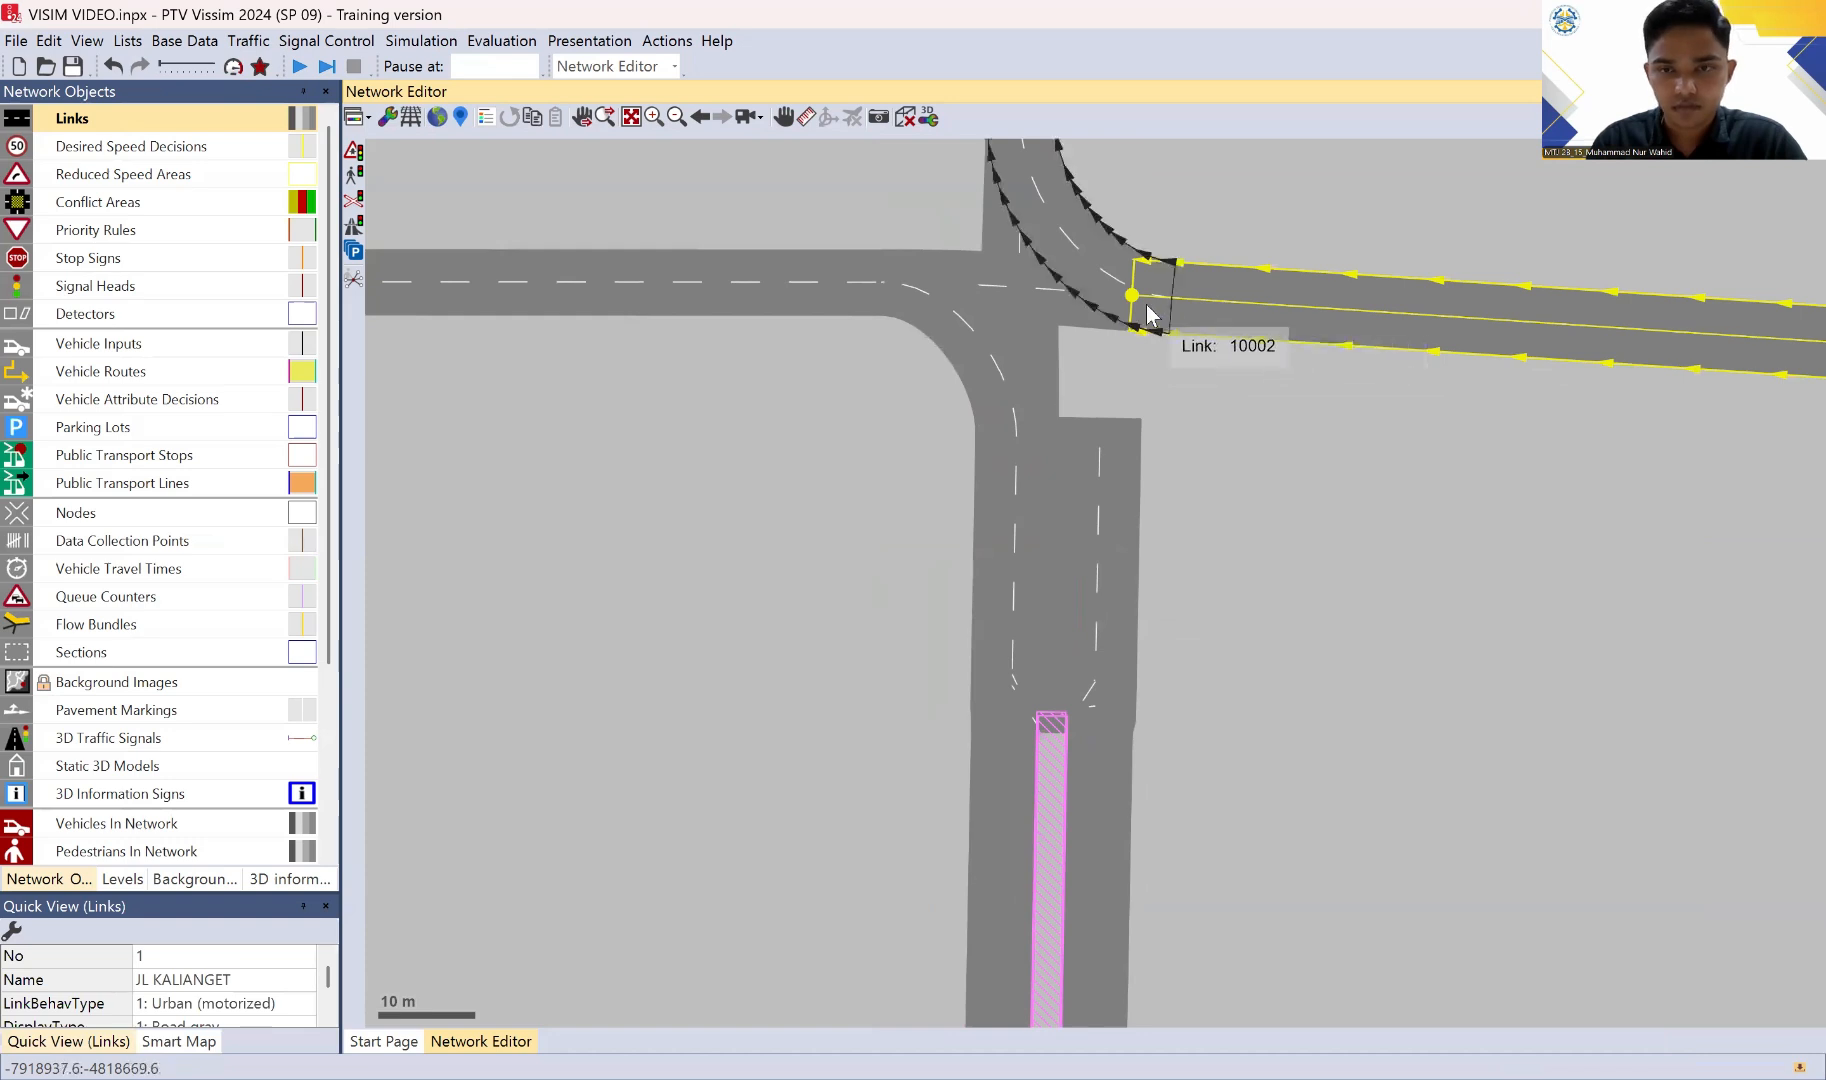
pyautogui.moveTo(1148, 305)
pyautogui.mouseDown()
pyautogui.moveTo(1107, 372)
pyautogui.moveTo(1068, 390)
pyautogui.moveTo(1072, 430)
pyautogui.mouseUp()
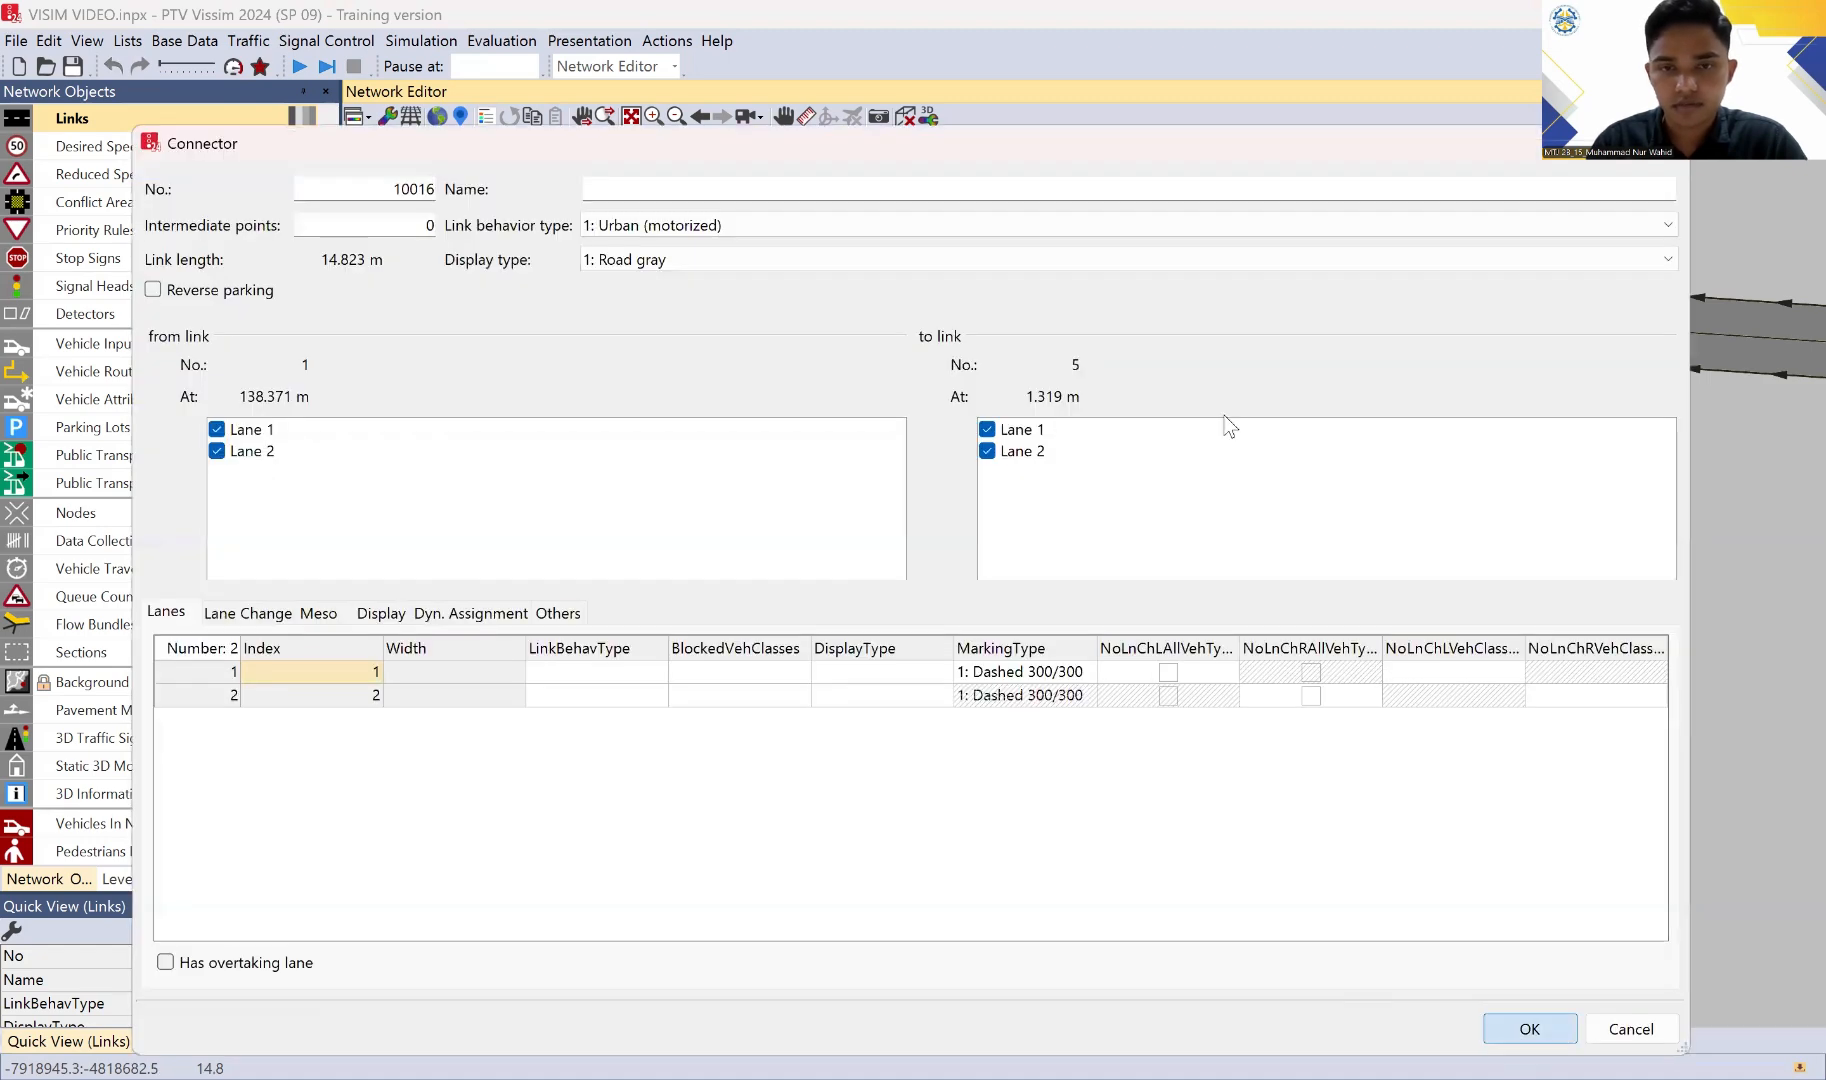
pyautogui.press('Return')
pyautogui.click(1275, 449)
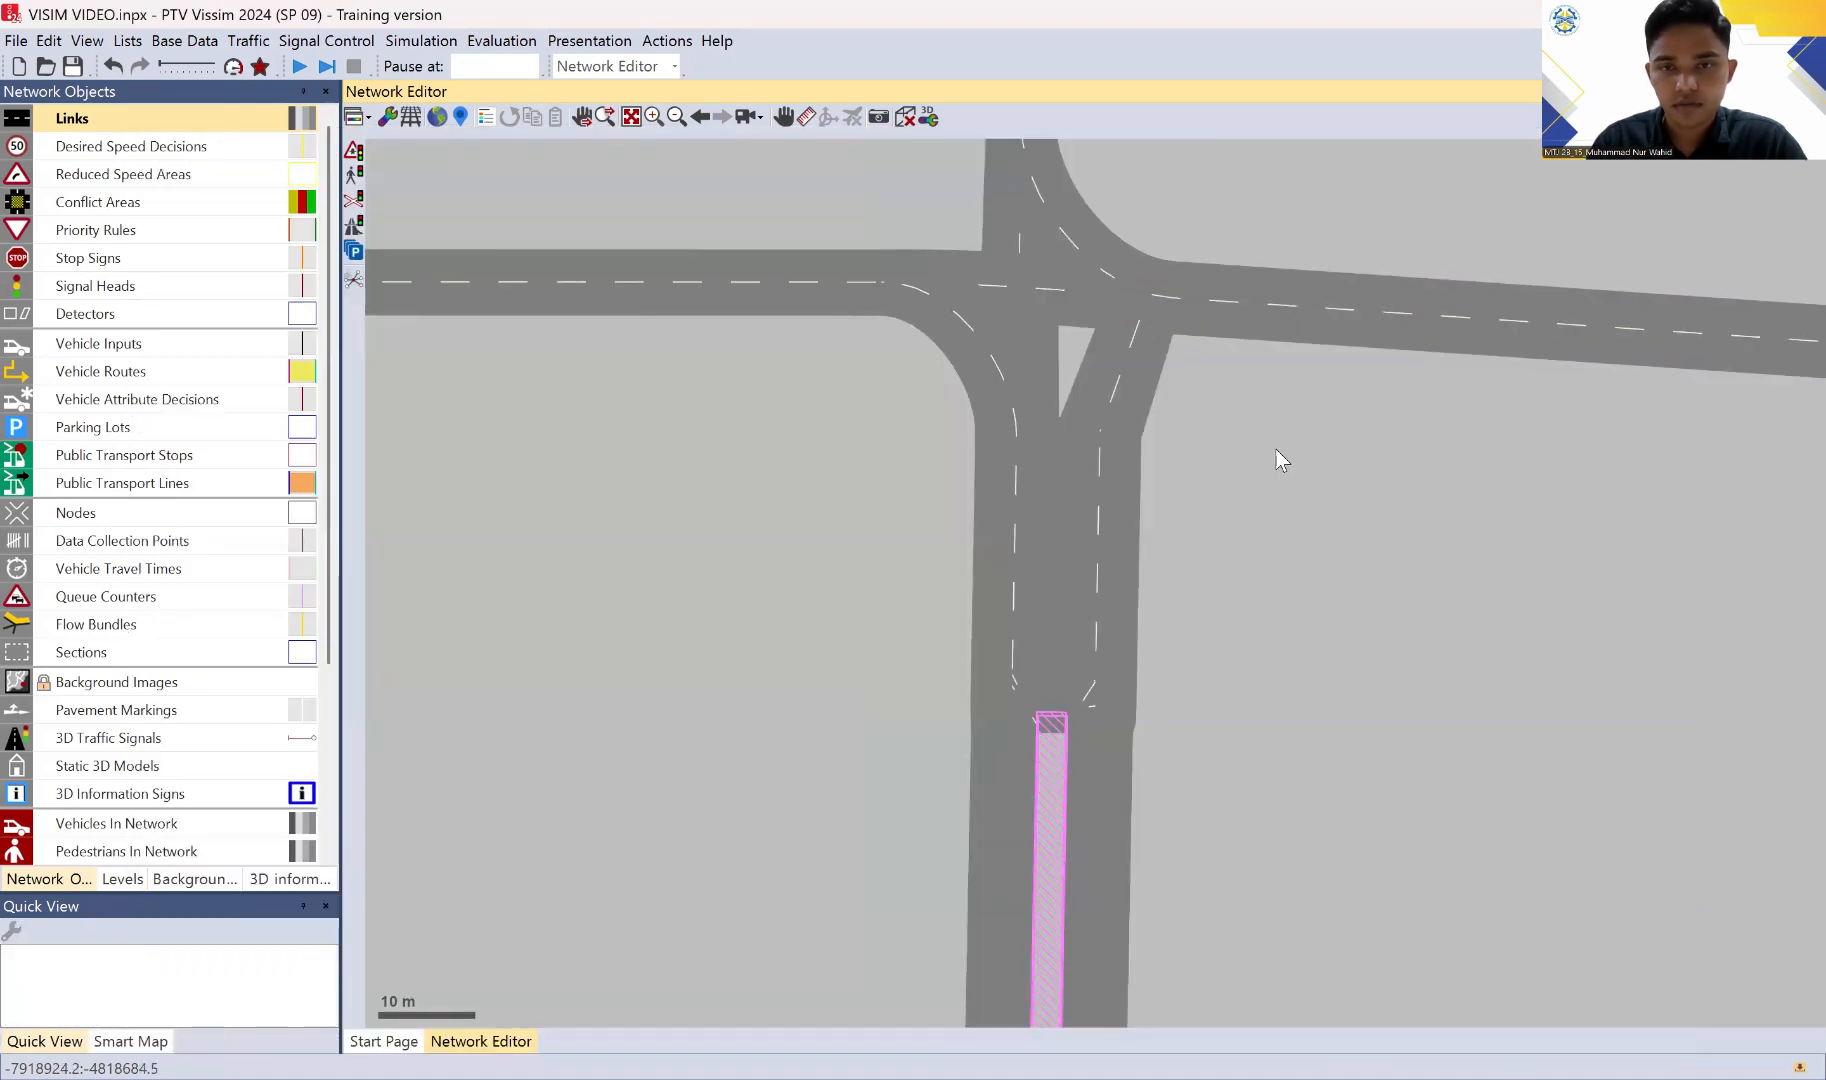
# Step: Generate splines for all connectors inside the intersection with 12 intermediate points per segment, keeping the current intermediate points
pyautogui.moveTo(1275, 449); pyautogui.dragTo(1219, 702)
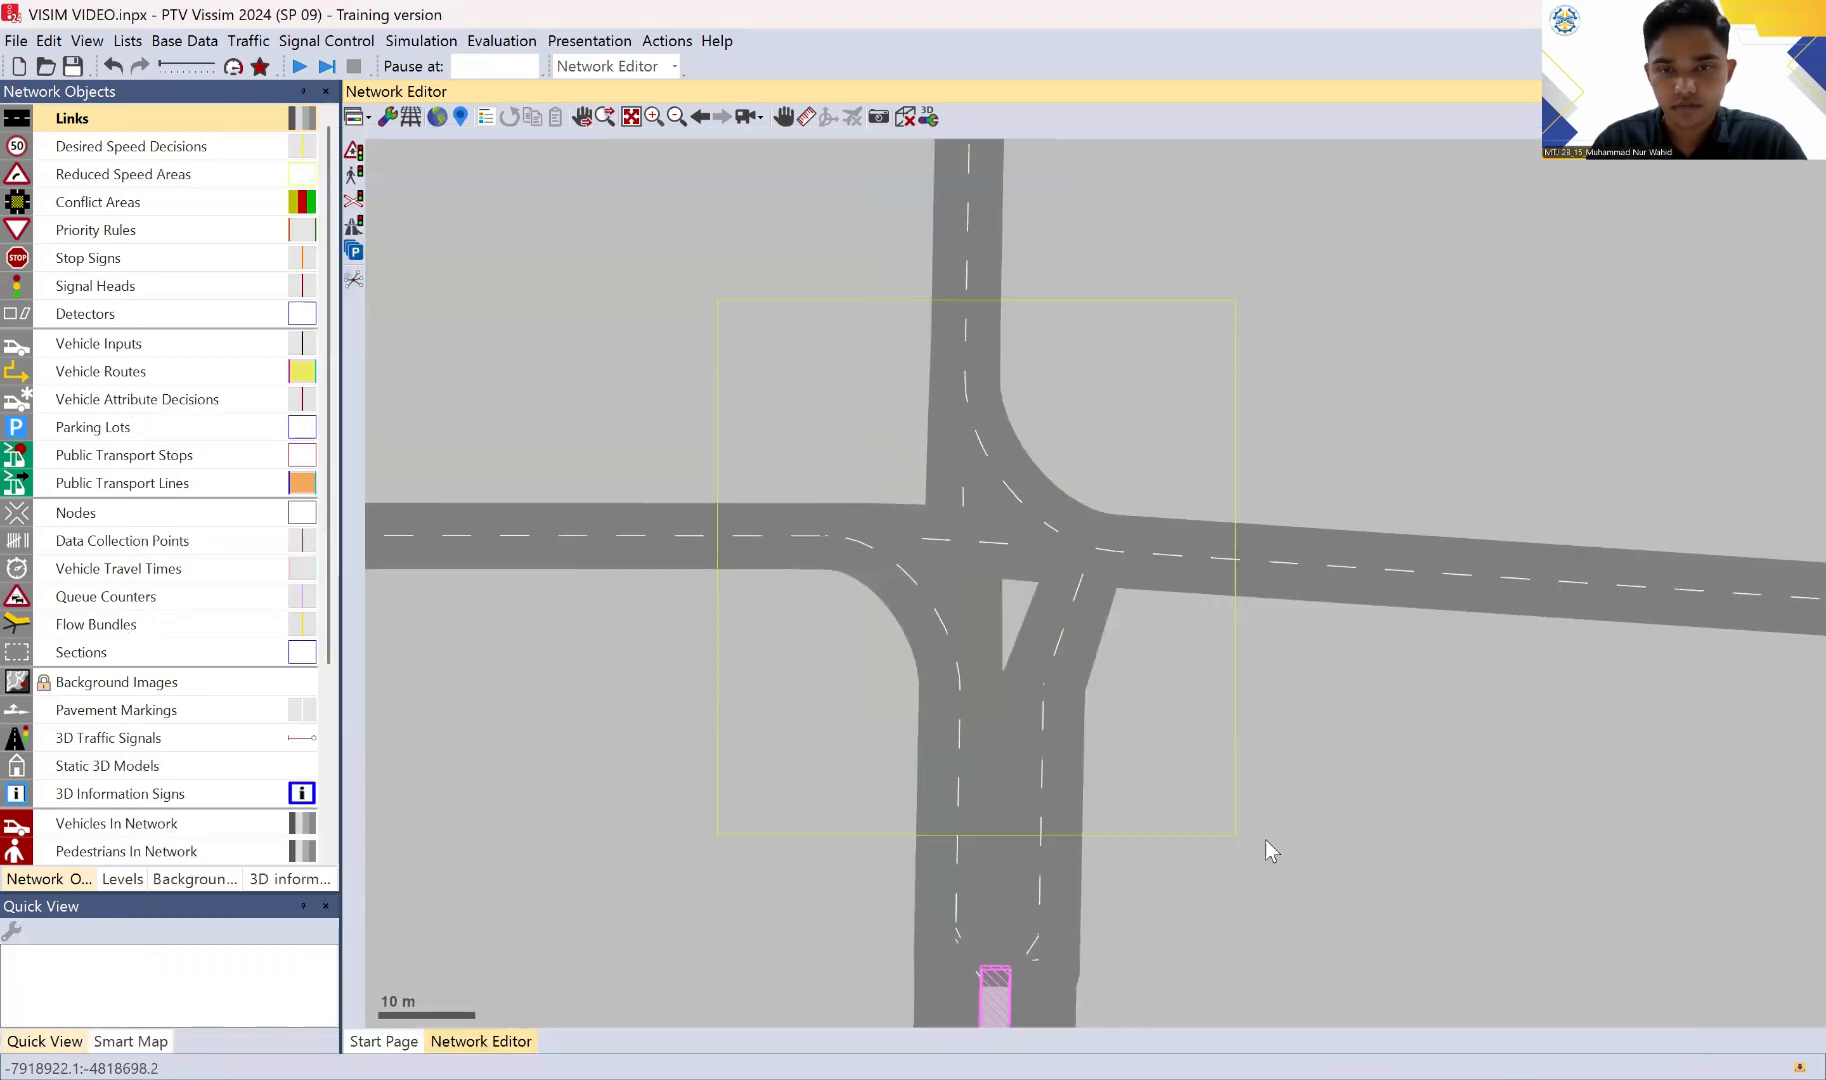
pyautogui.moveTo(1265, 839); pyautogui.dragTo(1265, 839)
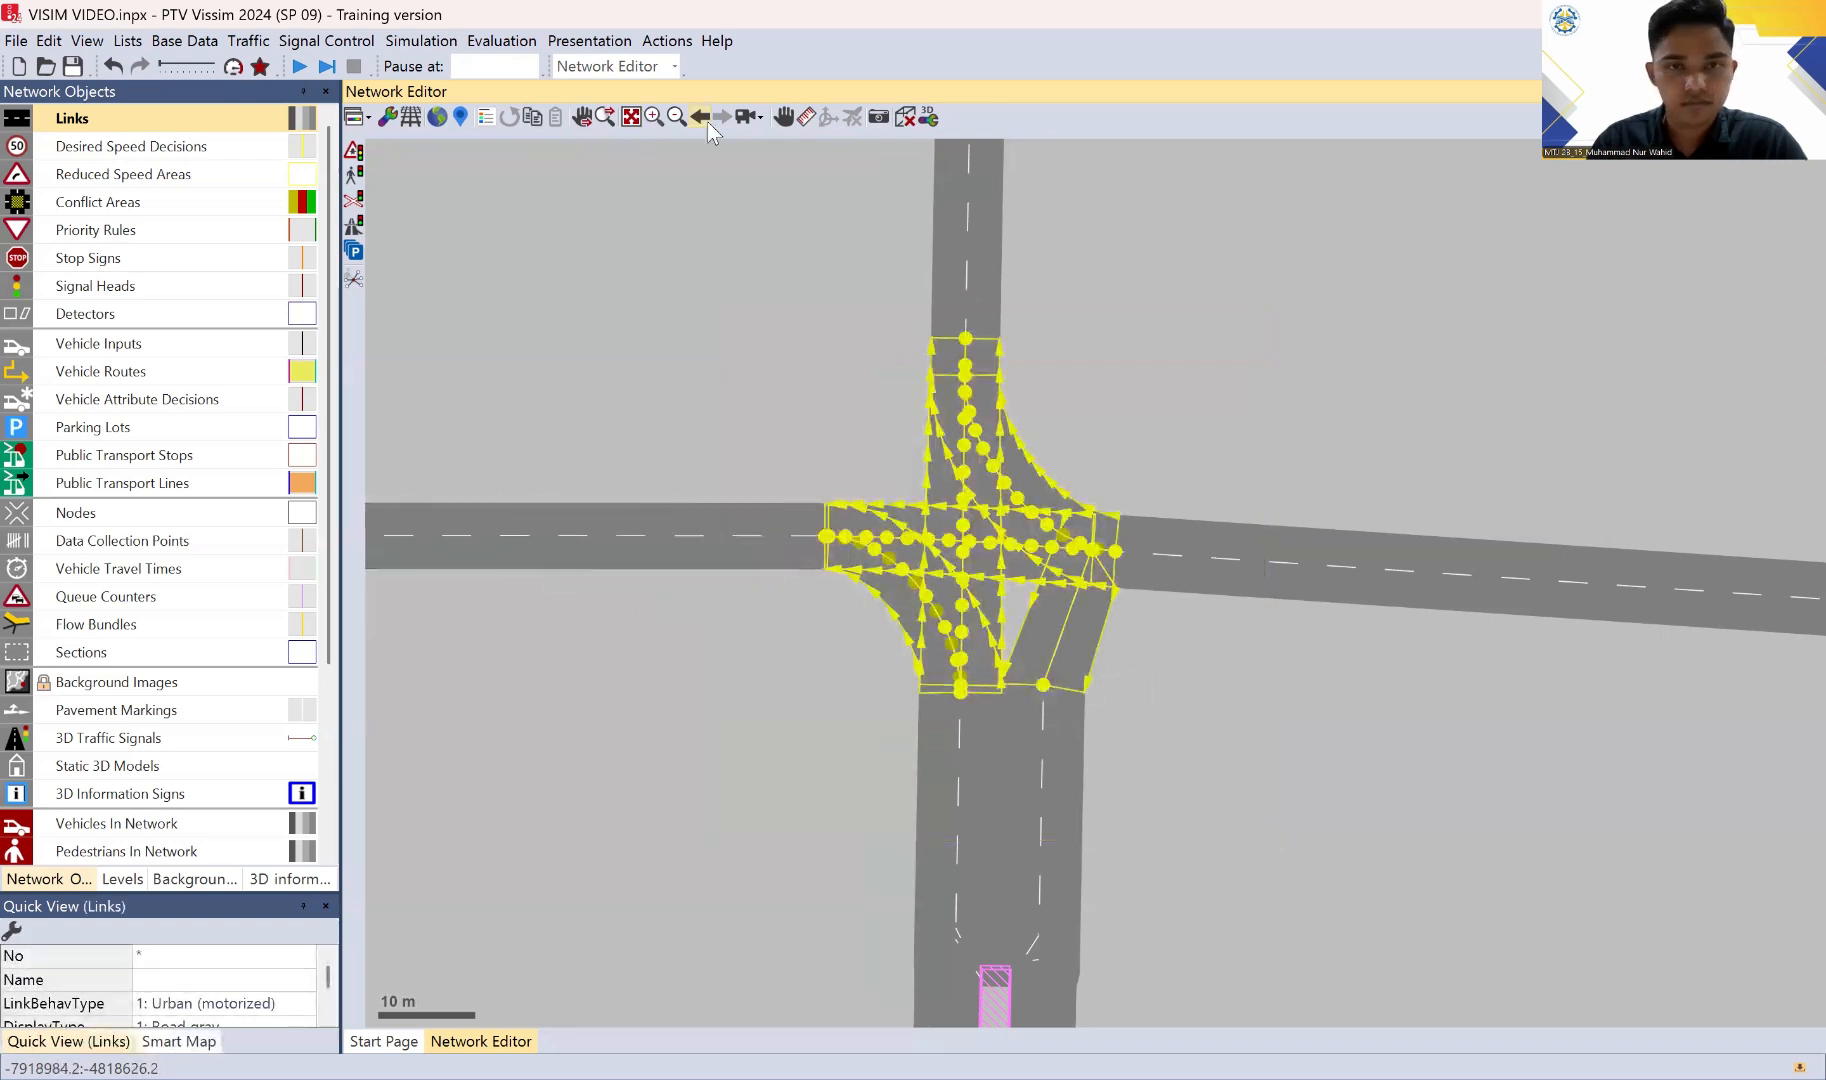
pyautogui.rightClick(979, 511)
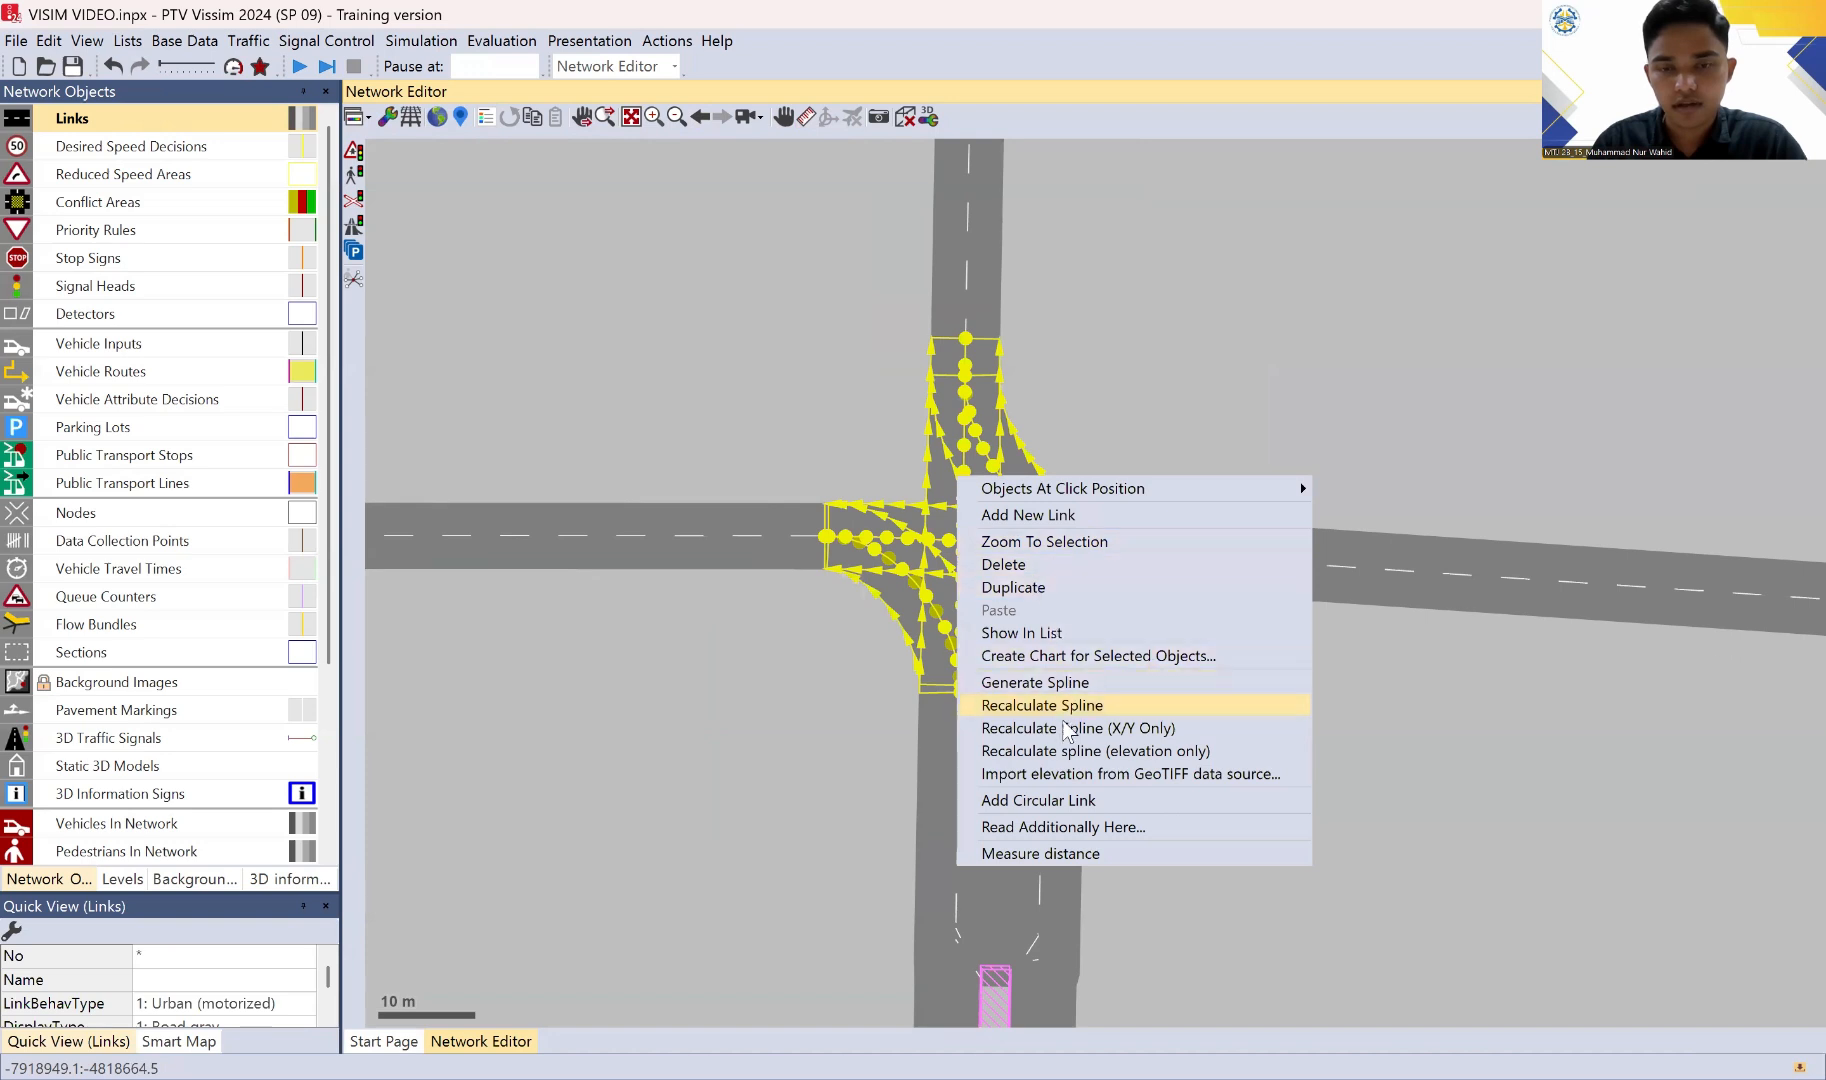
pyautogui.click(1066, 681)
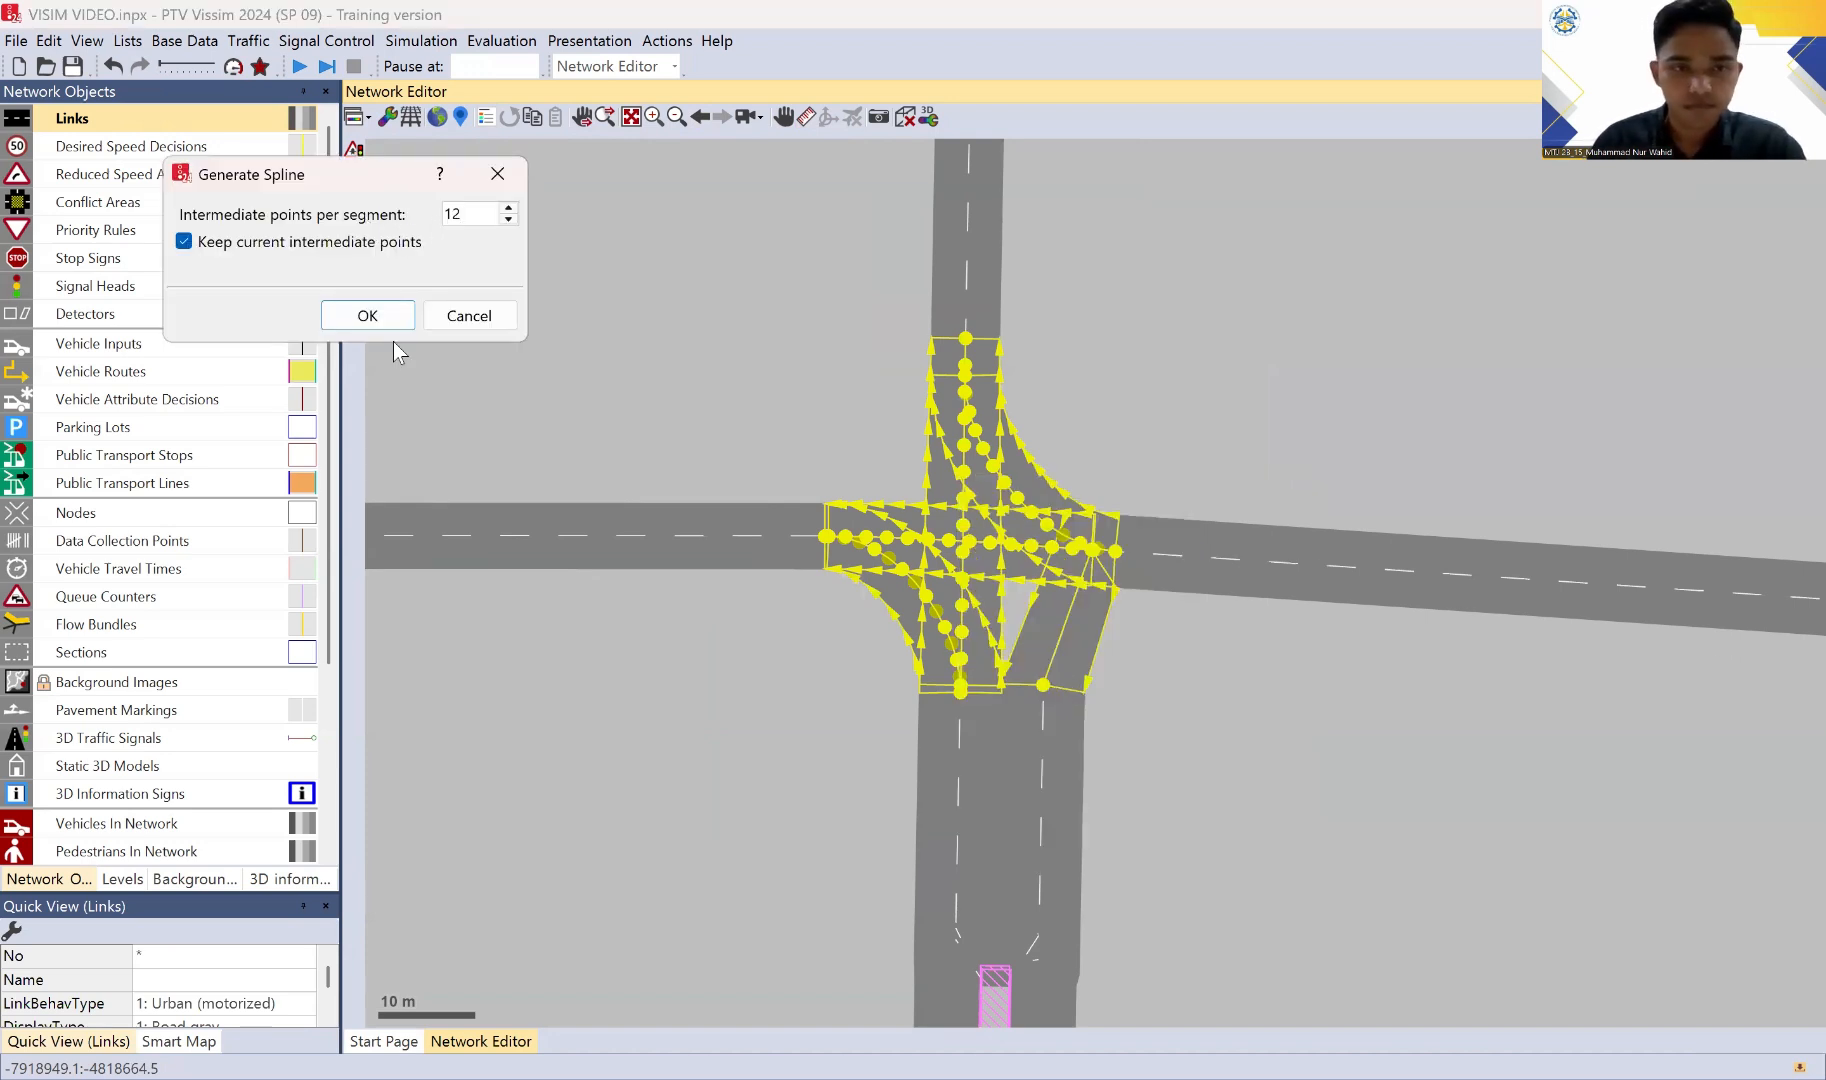
pyautogui.click(367, 315)
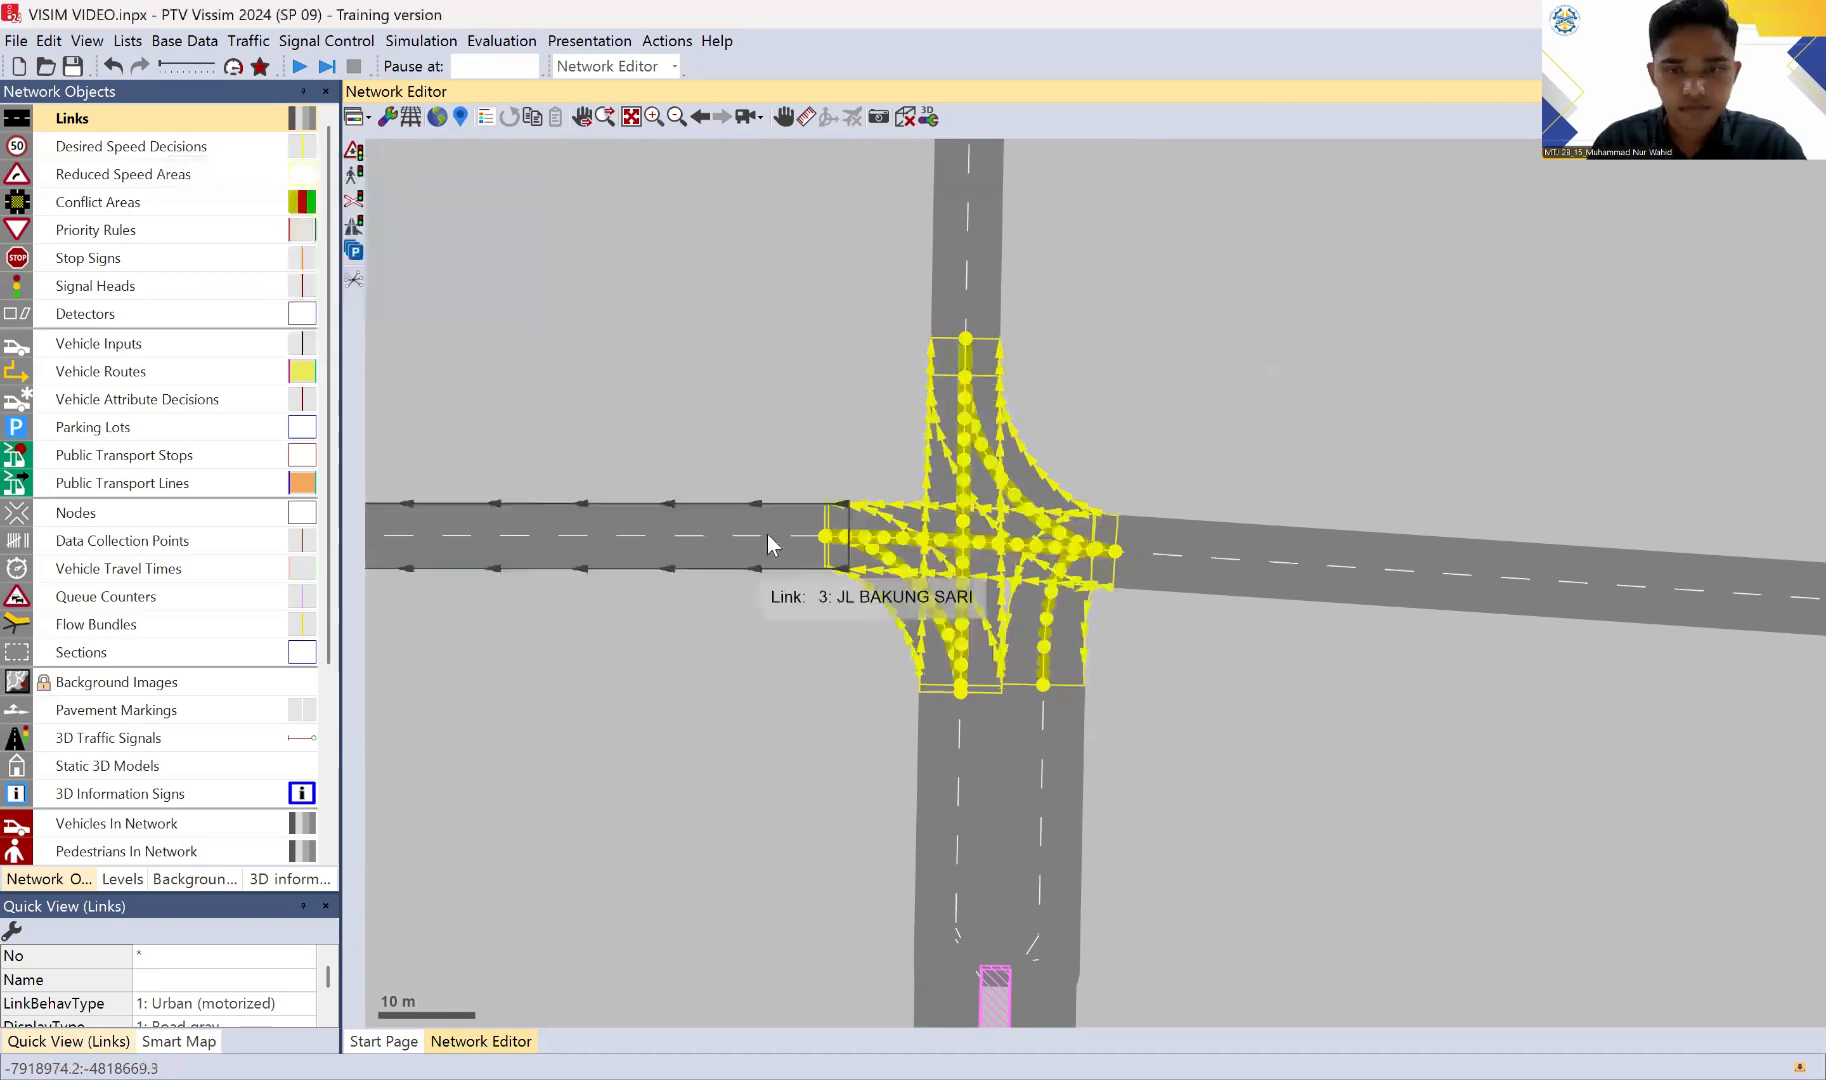
pyautogui.click(1291, 692)
# Step: Examine the intersection's smoothed turning connectors and the split southern leg with its overtaking lane links
pyautogui.scroll(-1, 1295, 735)
pyautogui.moveTo(1180, 718); pyautogui.dragTo(1131, 360)
pyautogui.scroll(-1, 1218, 672)
pyautogui.scroll(-1, 1203, 520)
pyautogui.moveTo(1130, 646); pyautogui.dragTo(1129, 660)
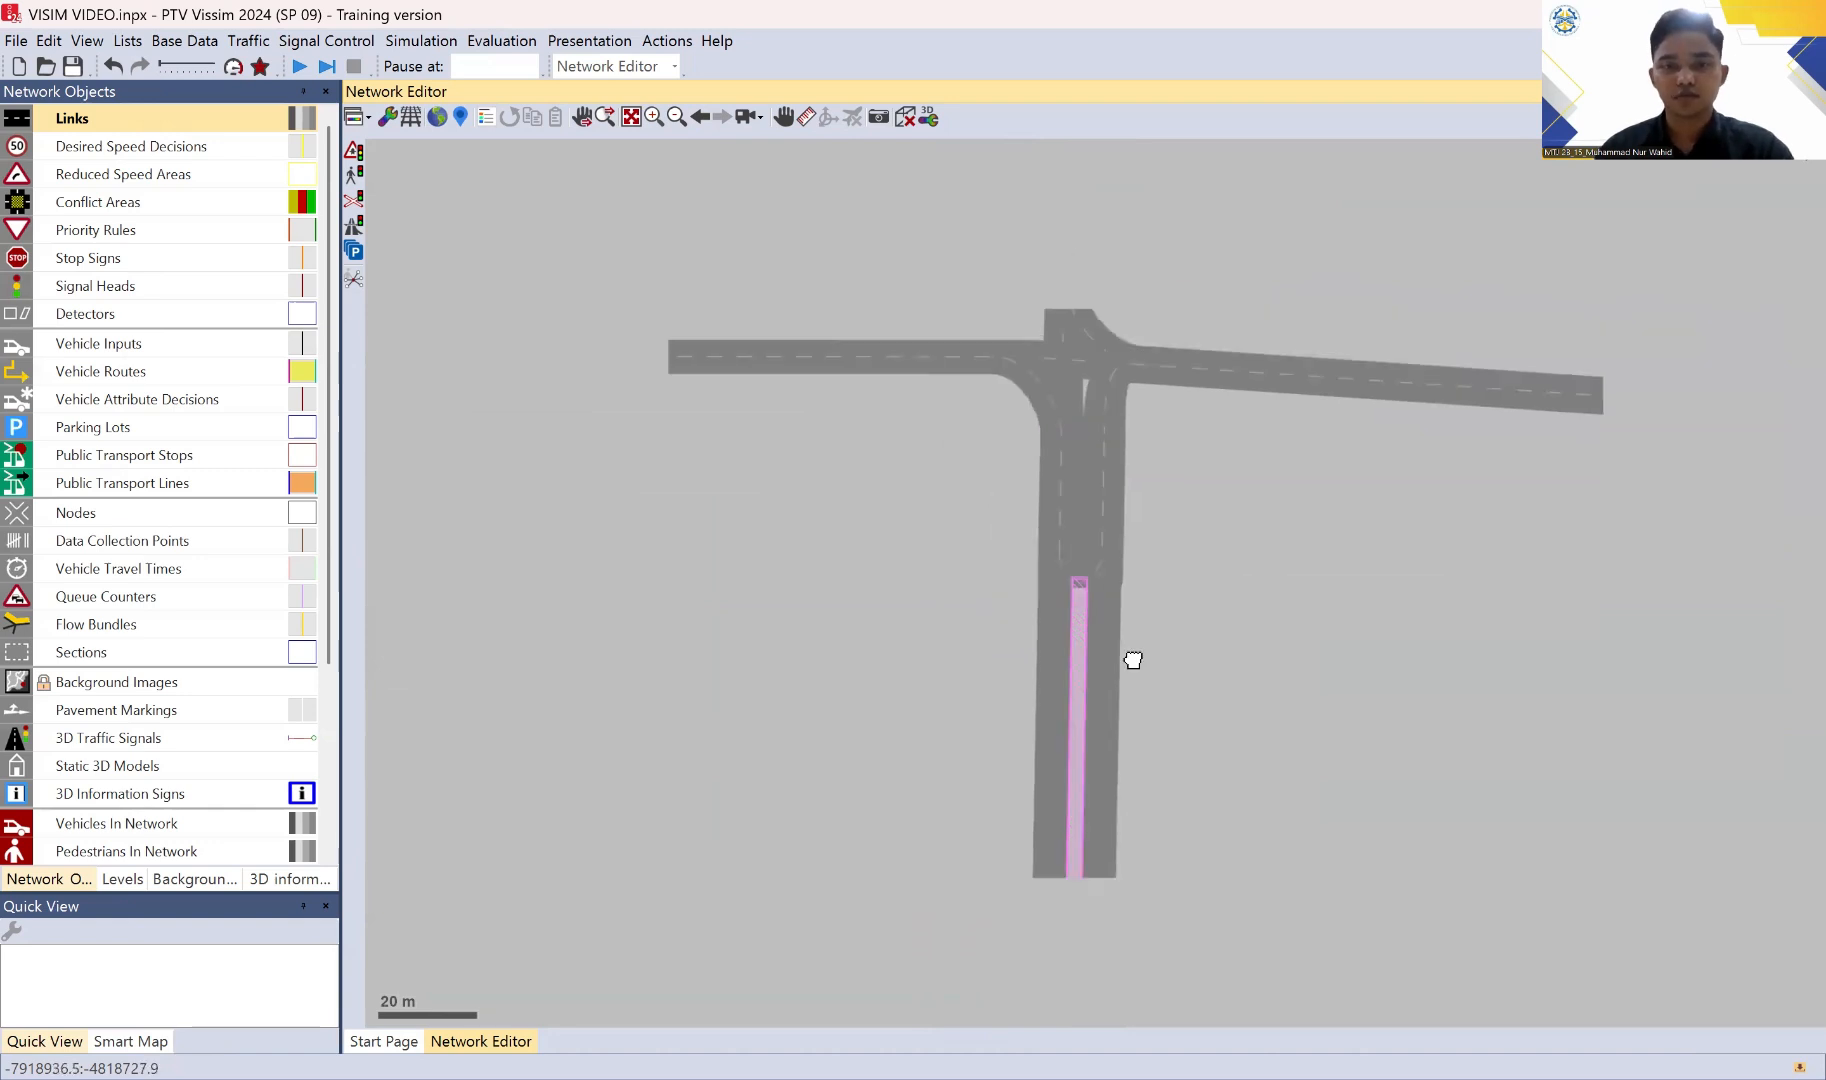
pyautogui.moveTo(1174, 365); pyautogui.dragTo(1037, 586)
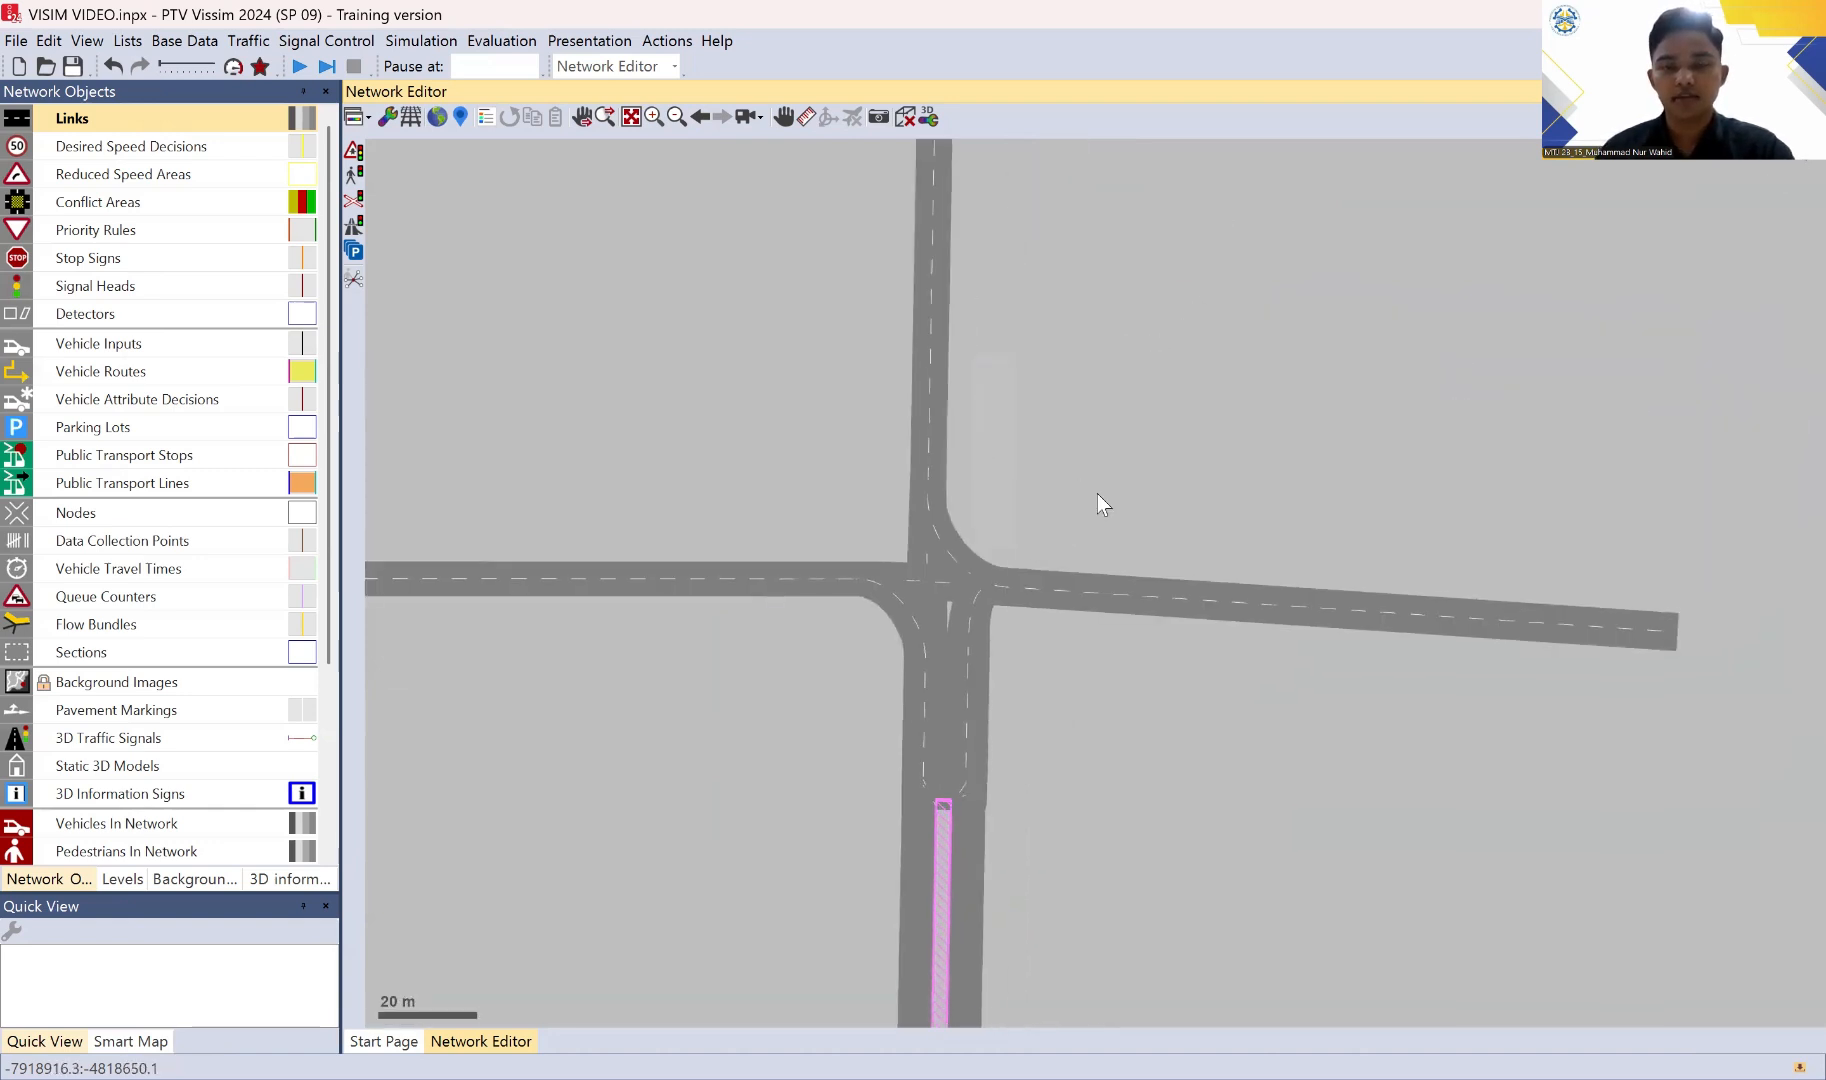
pyautogui.scroll(-1, 1100, 676)
pyautogui.moveTo(1097, 714); pyautogui.dragTo(1219, 502)
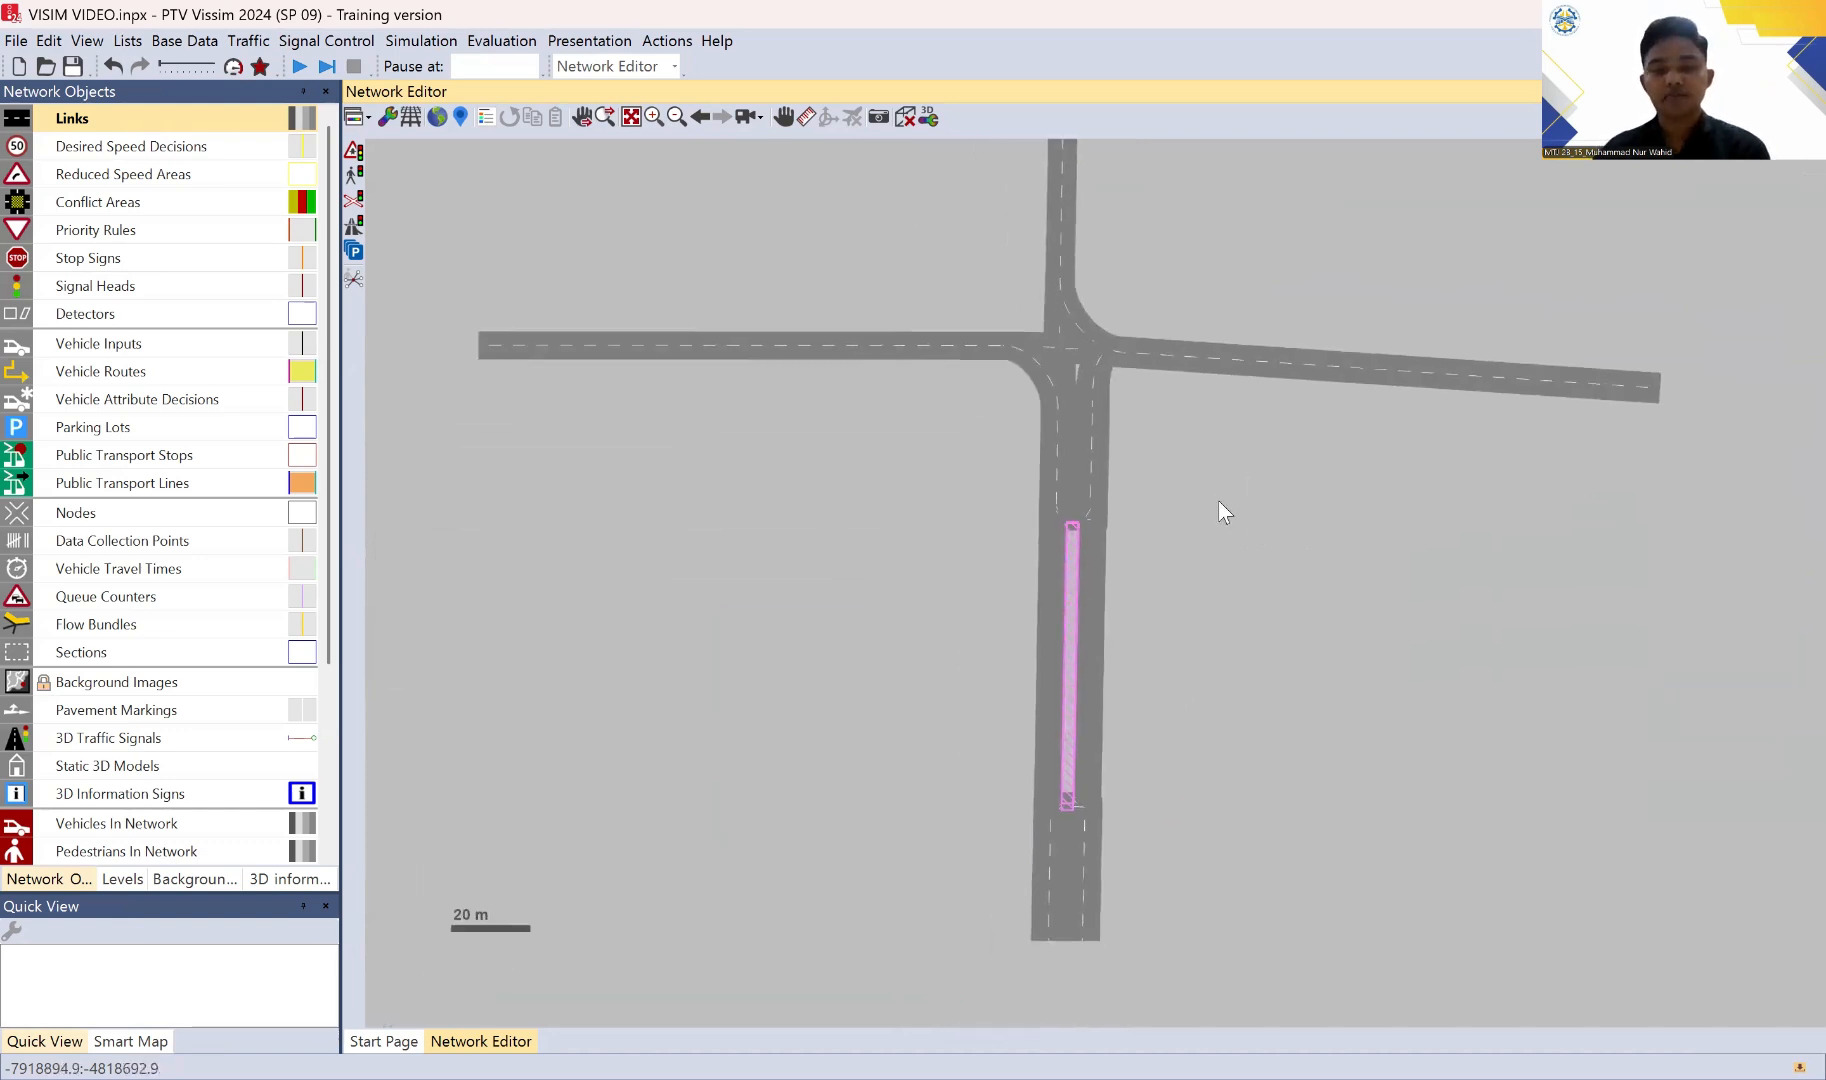
pyautogui.moveTo(1149, 725); pyautogui.dragTo(1137, 607)
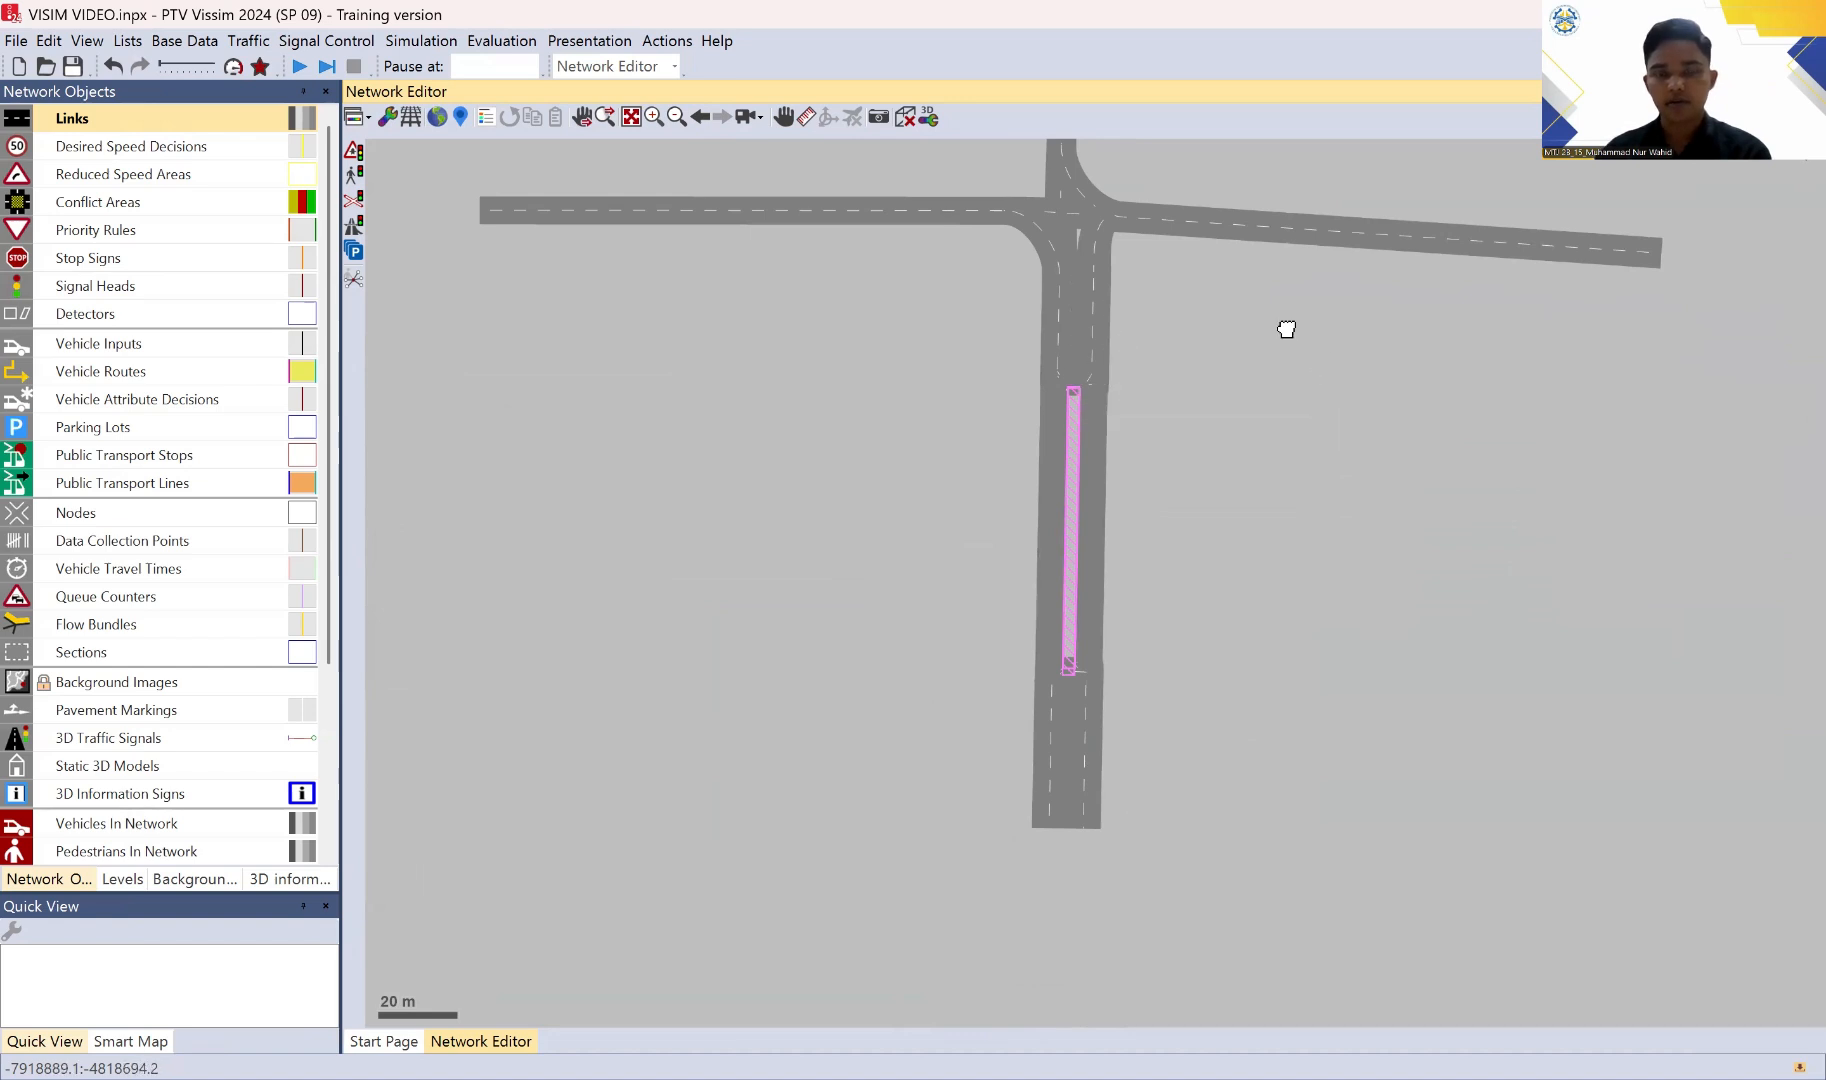
pyautogui.moveTo(1288, 326); pyautogui.dragTo(1305, 474)
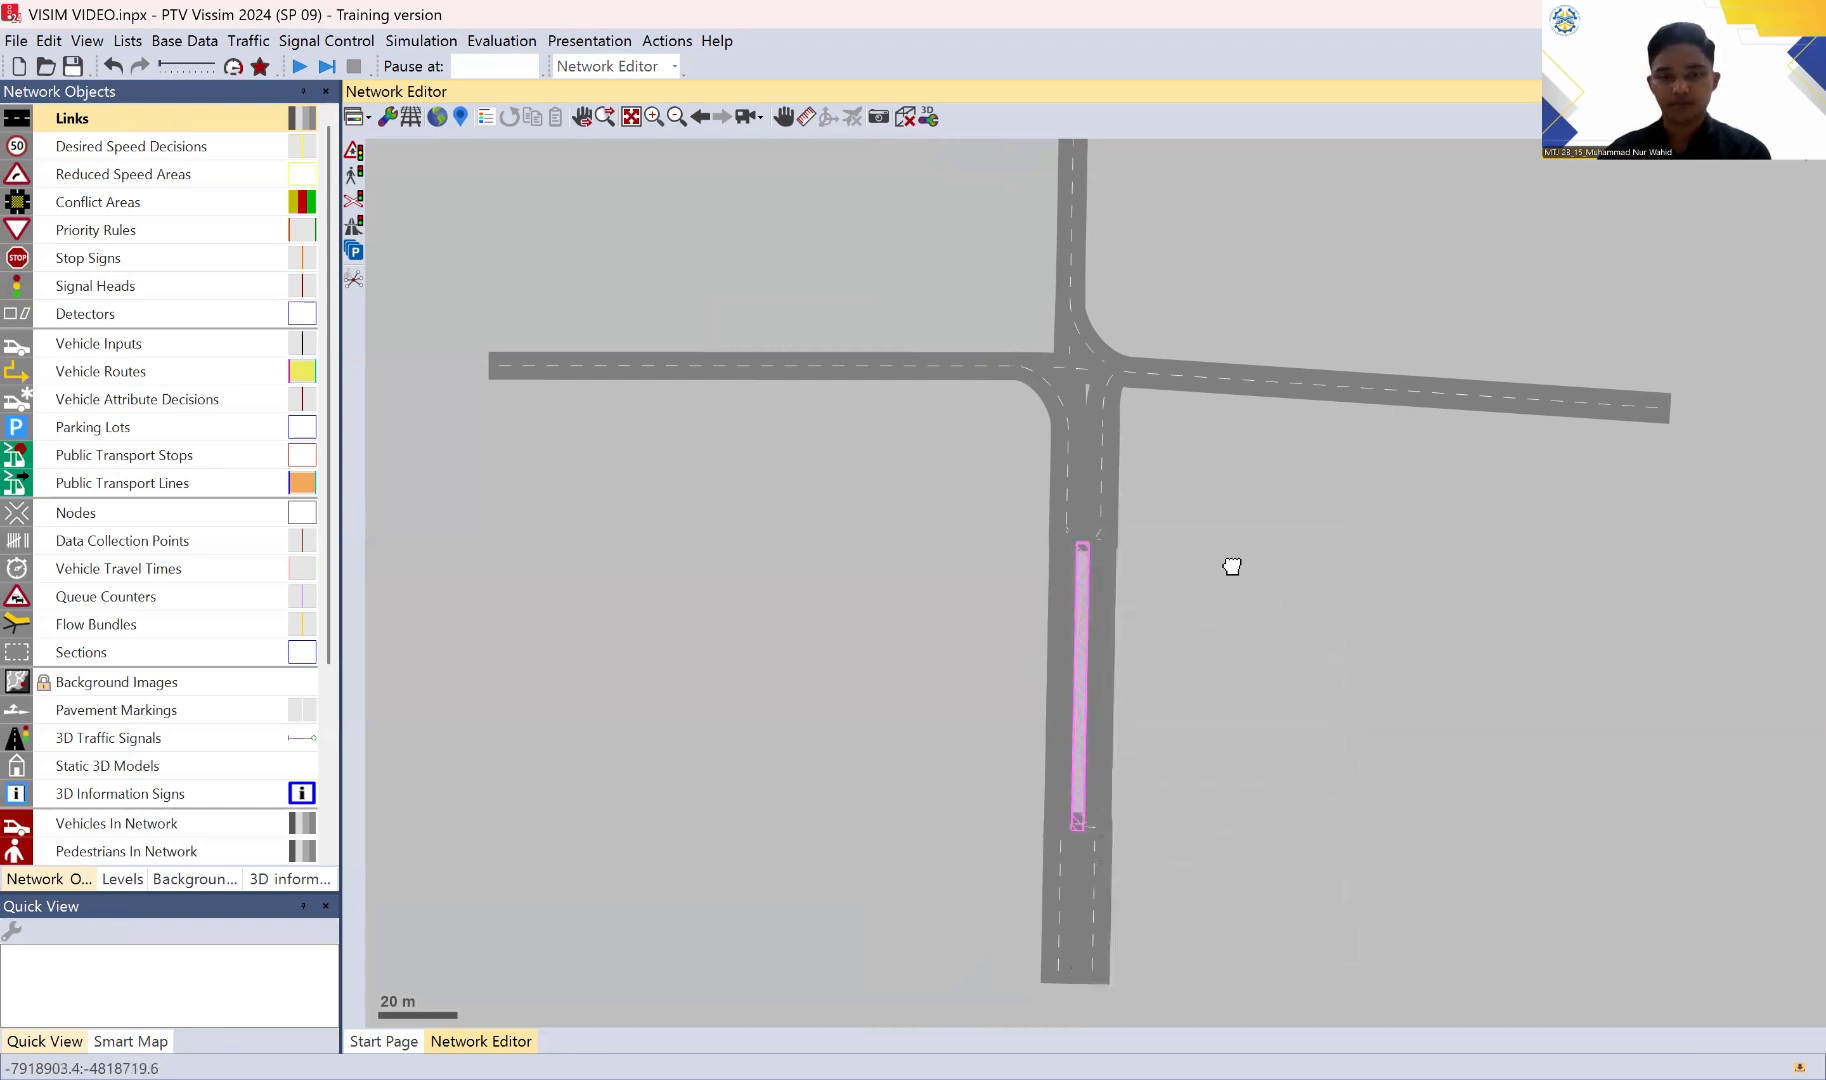
pyautogui.scroll(-1, 1223, 573)
pyautogui.scroll(-2, 1257, 550)
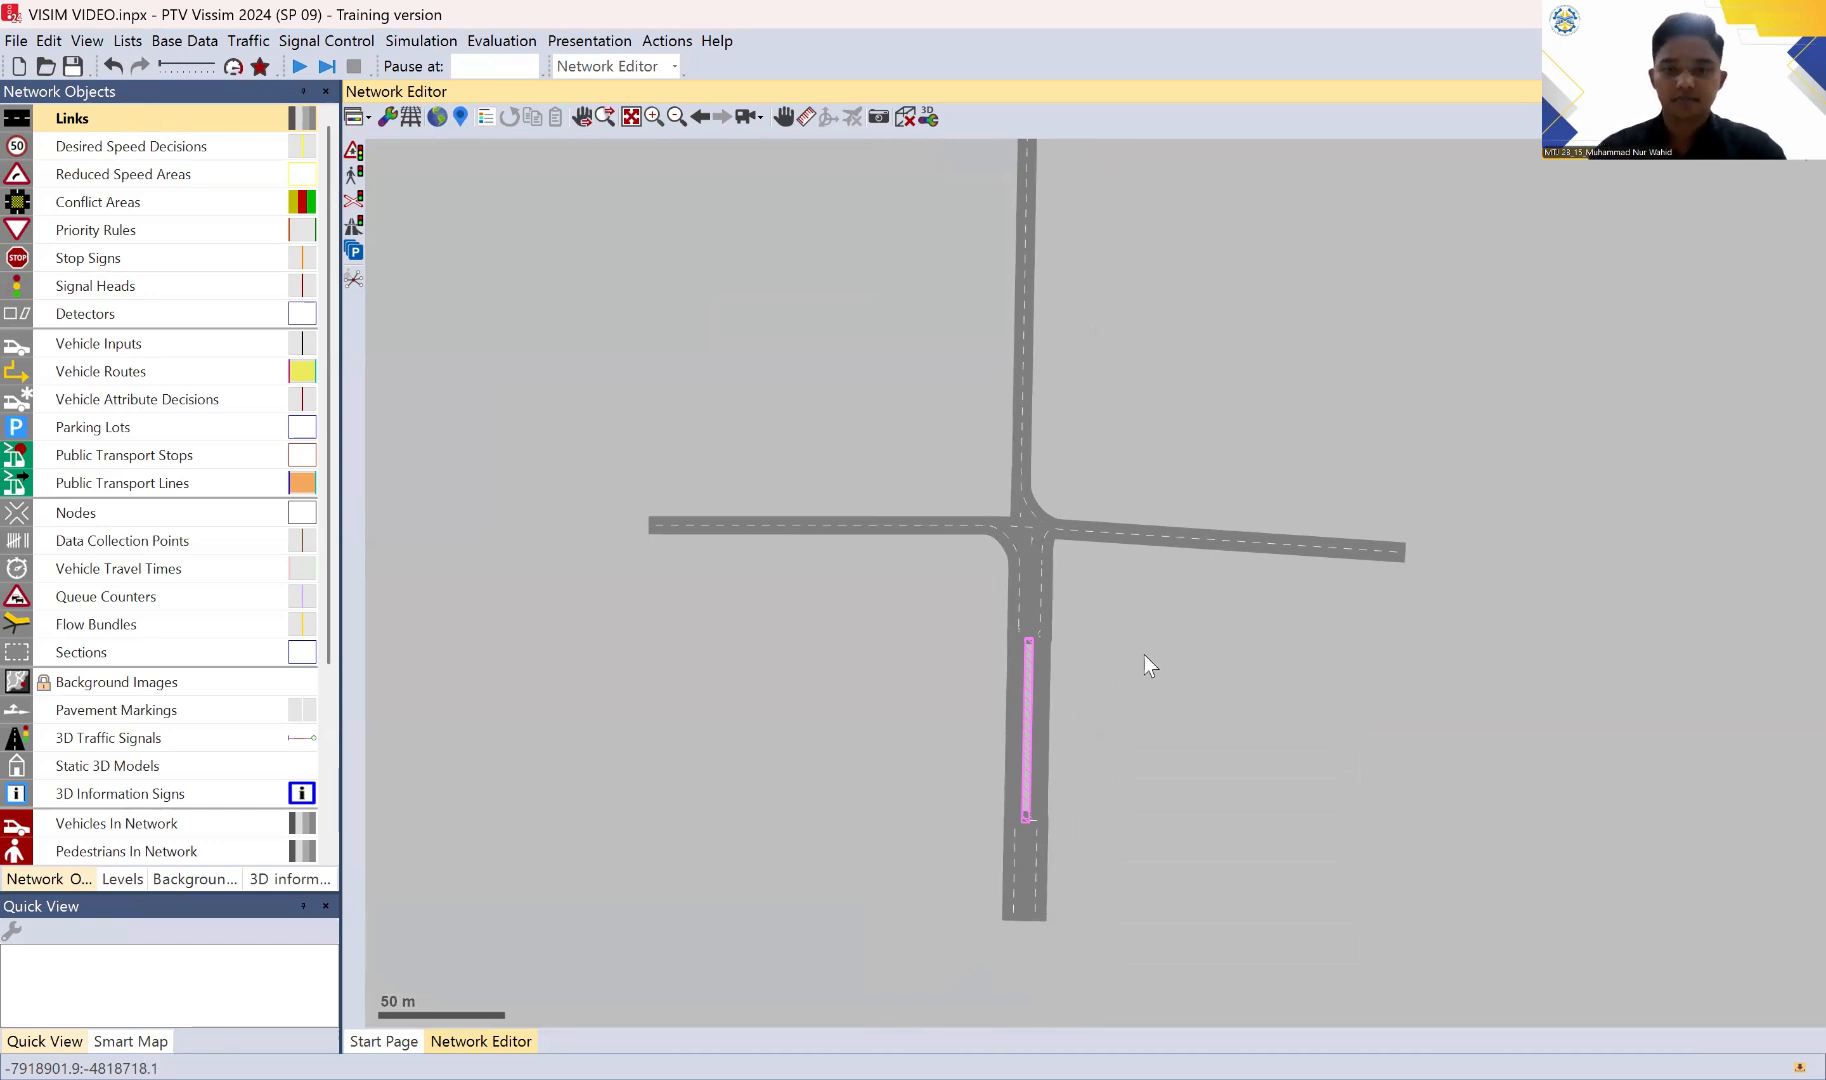
pyautogui.moveTo(1180, 491); pyautogui.dragTo(1163, 558)
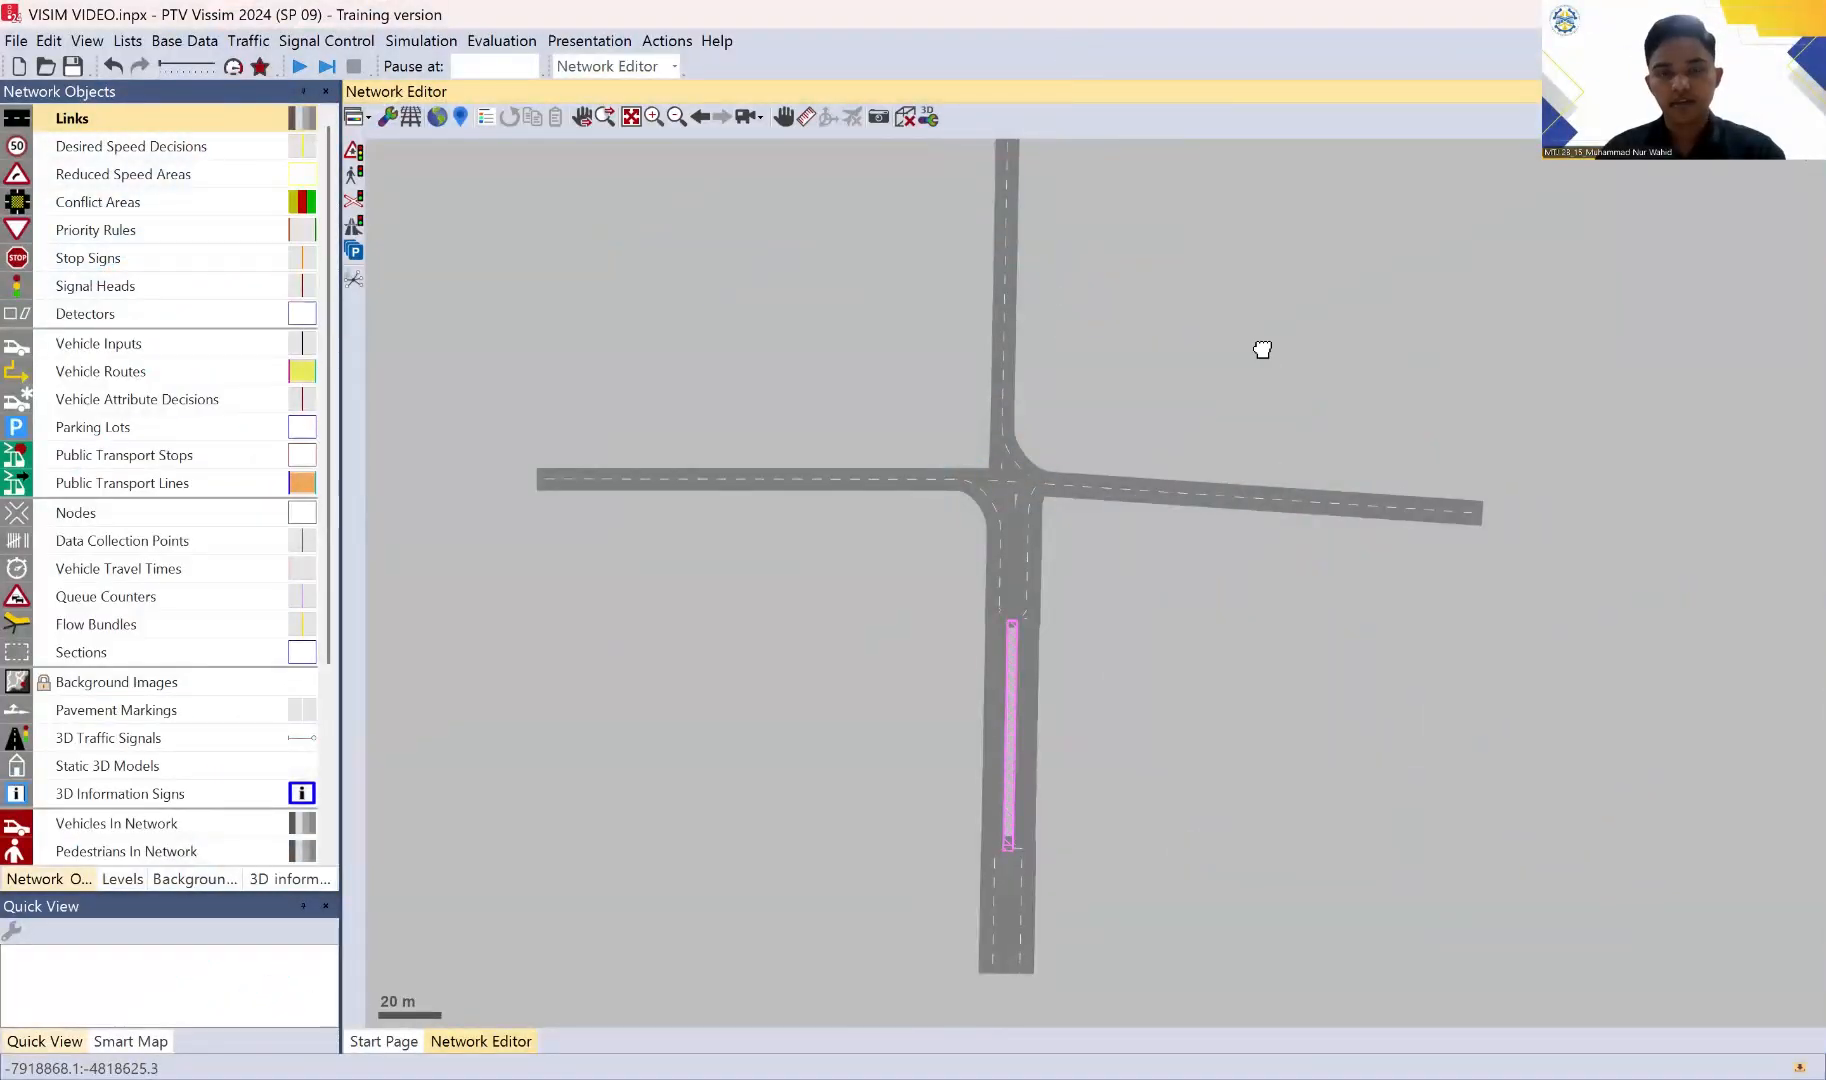
pyautogui.scroll(-3, 1265, 409)
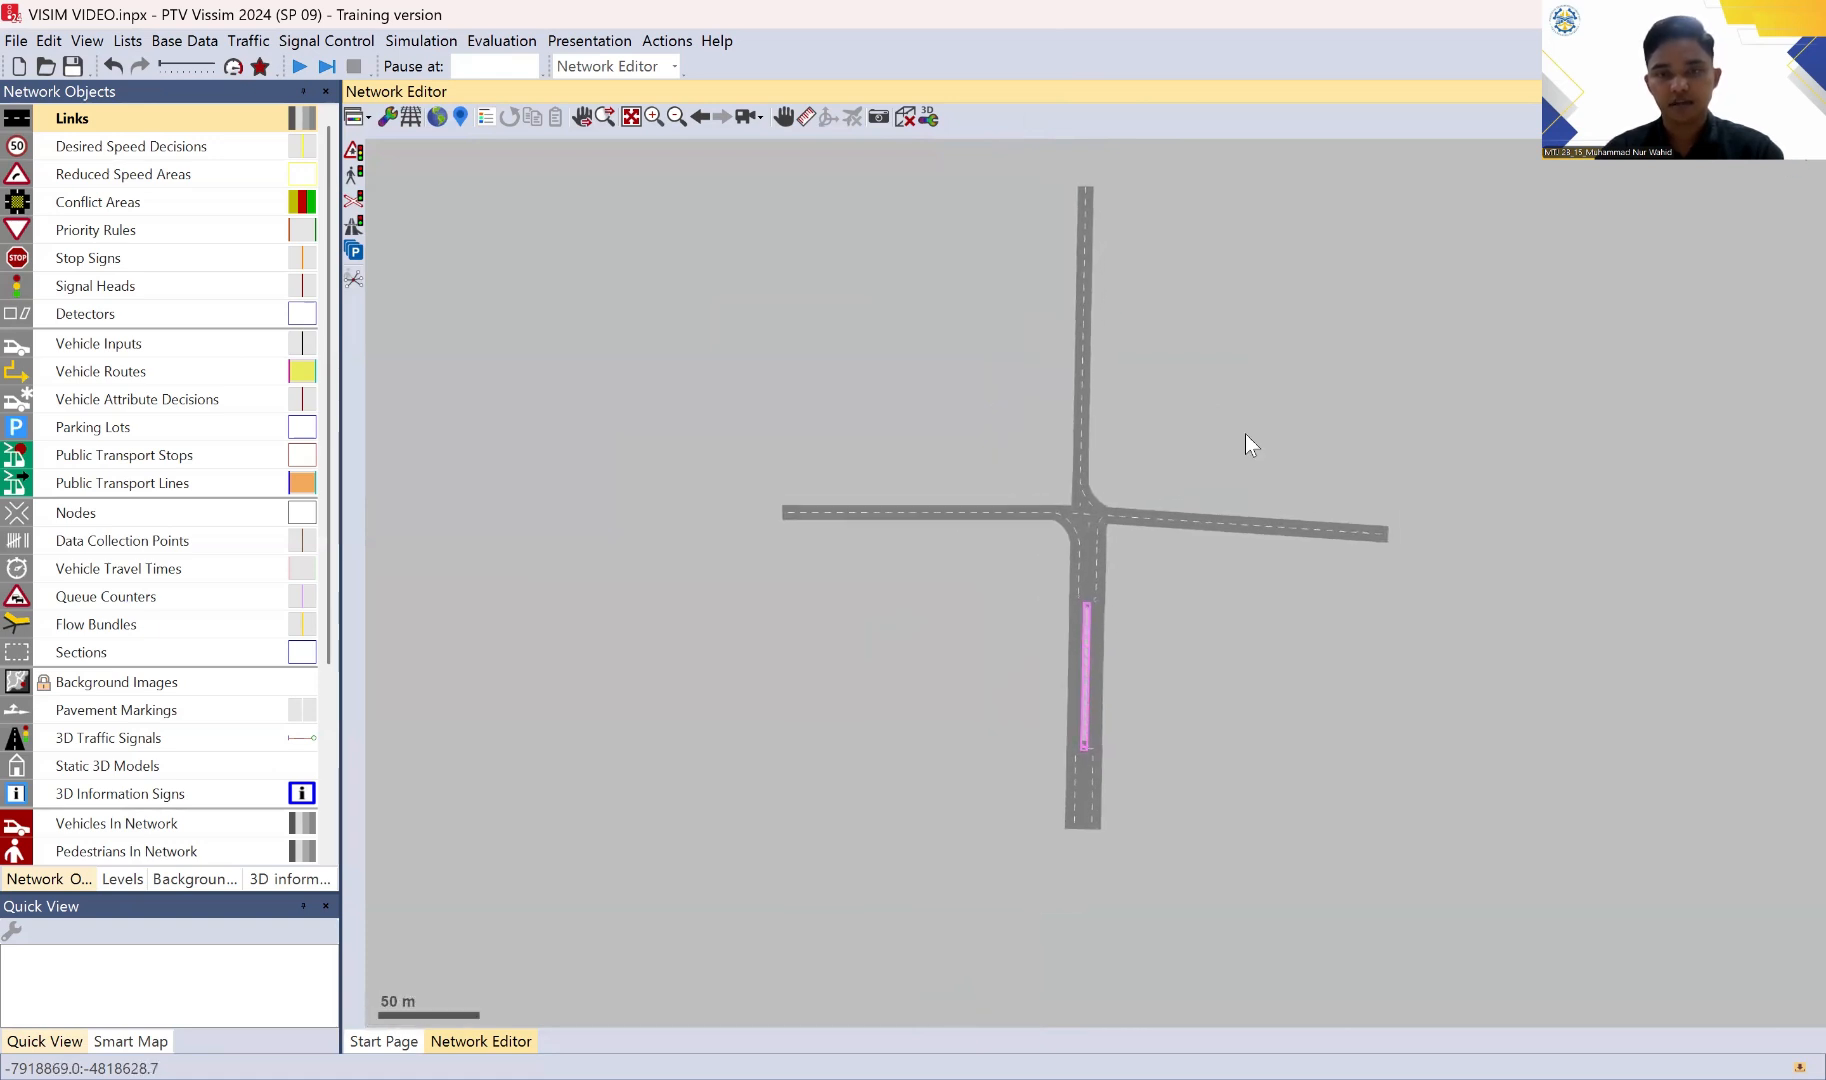
pyautogui.moveTo(1247, 444); pyautogui.dragTo(1202, 497)
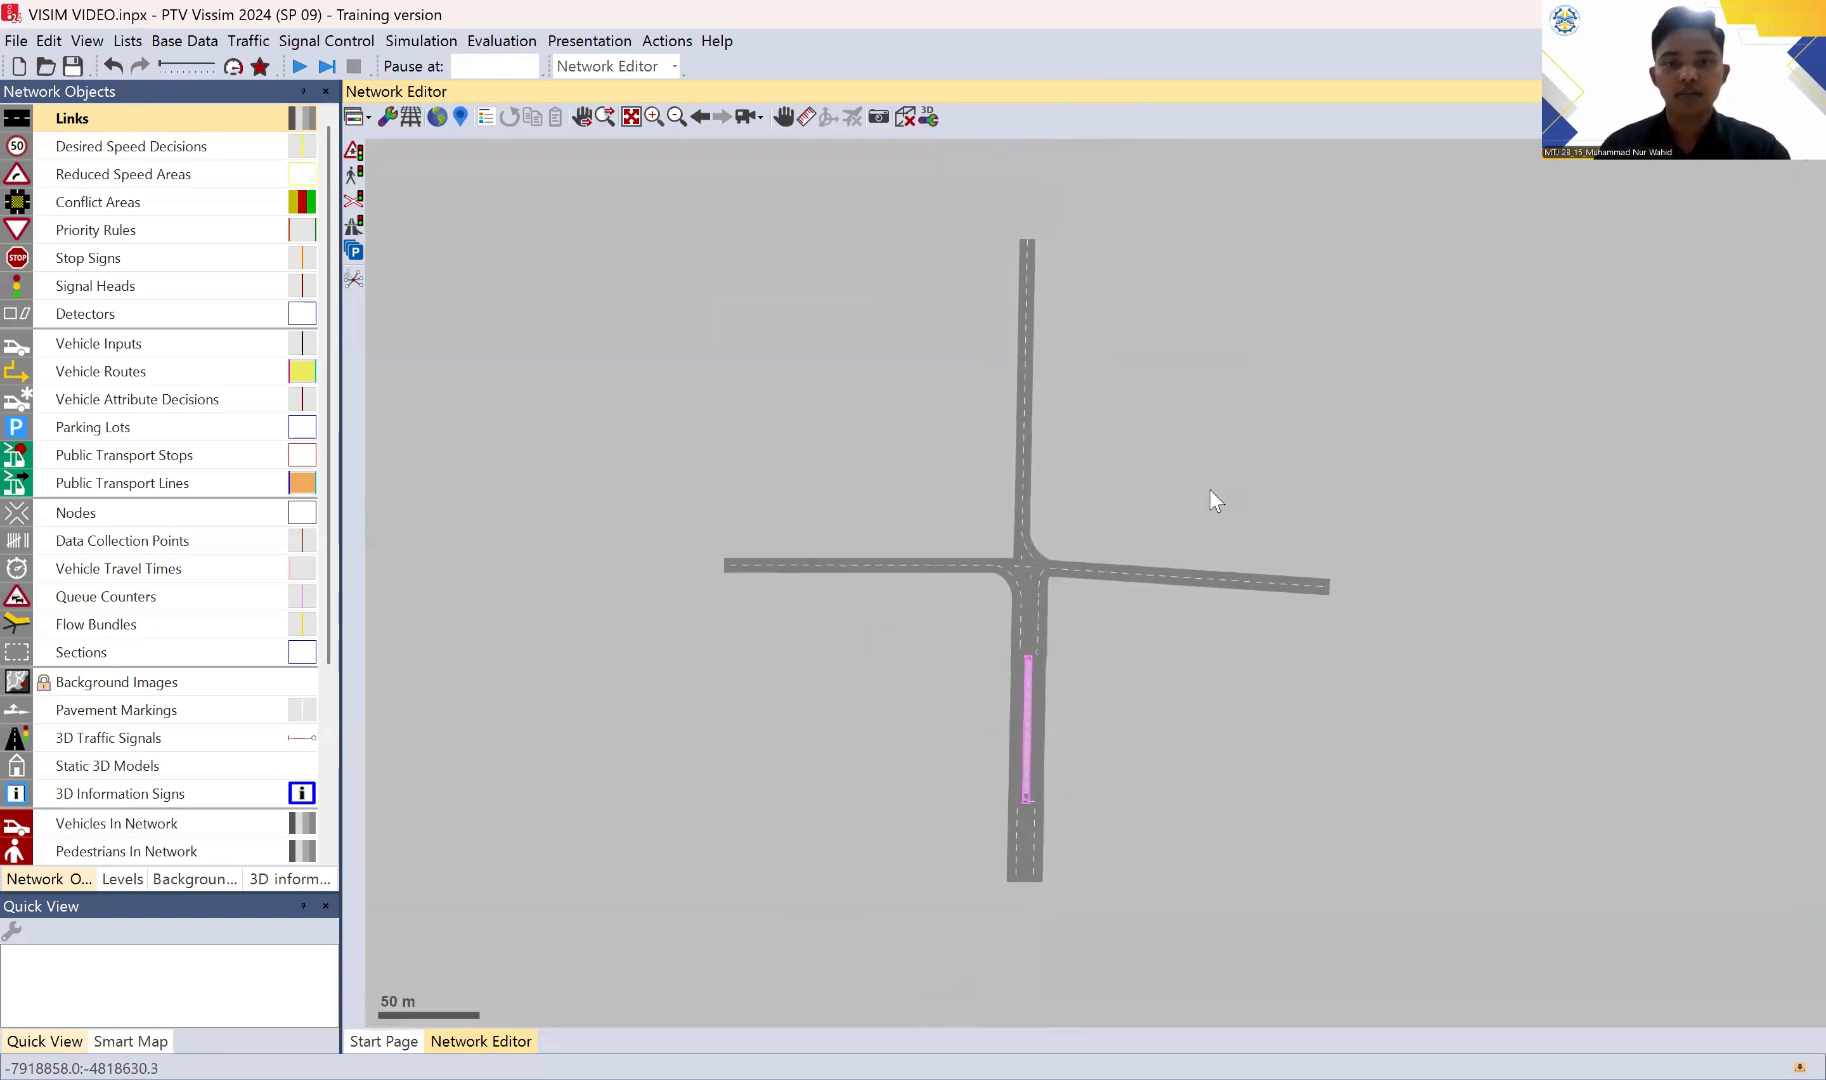
pyautogui.scroll(2, 1212, 497)
pyautogui.moveTo(1133, 368); pyautogui.dragTo(1211, 320)
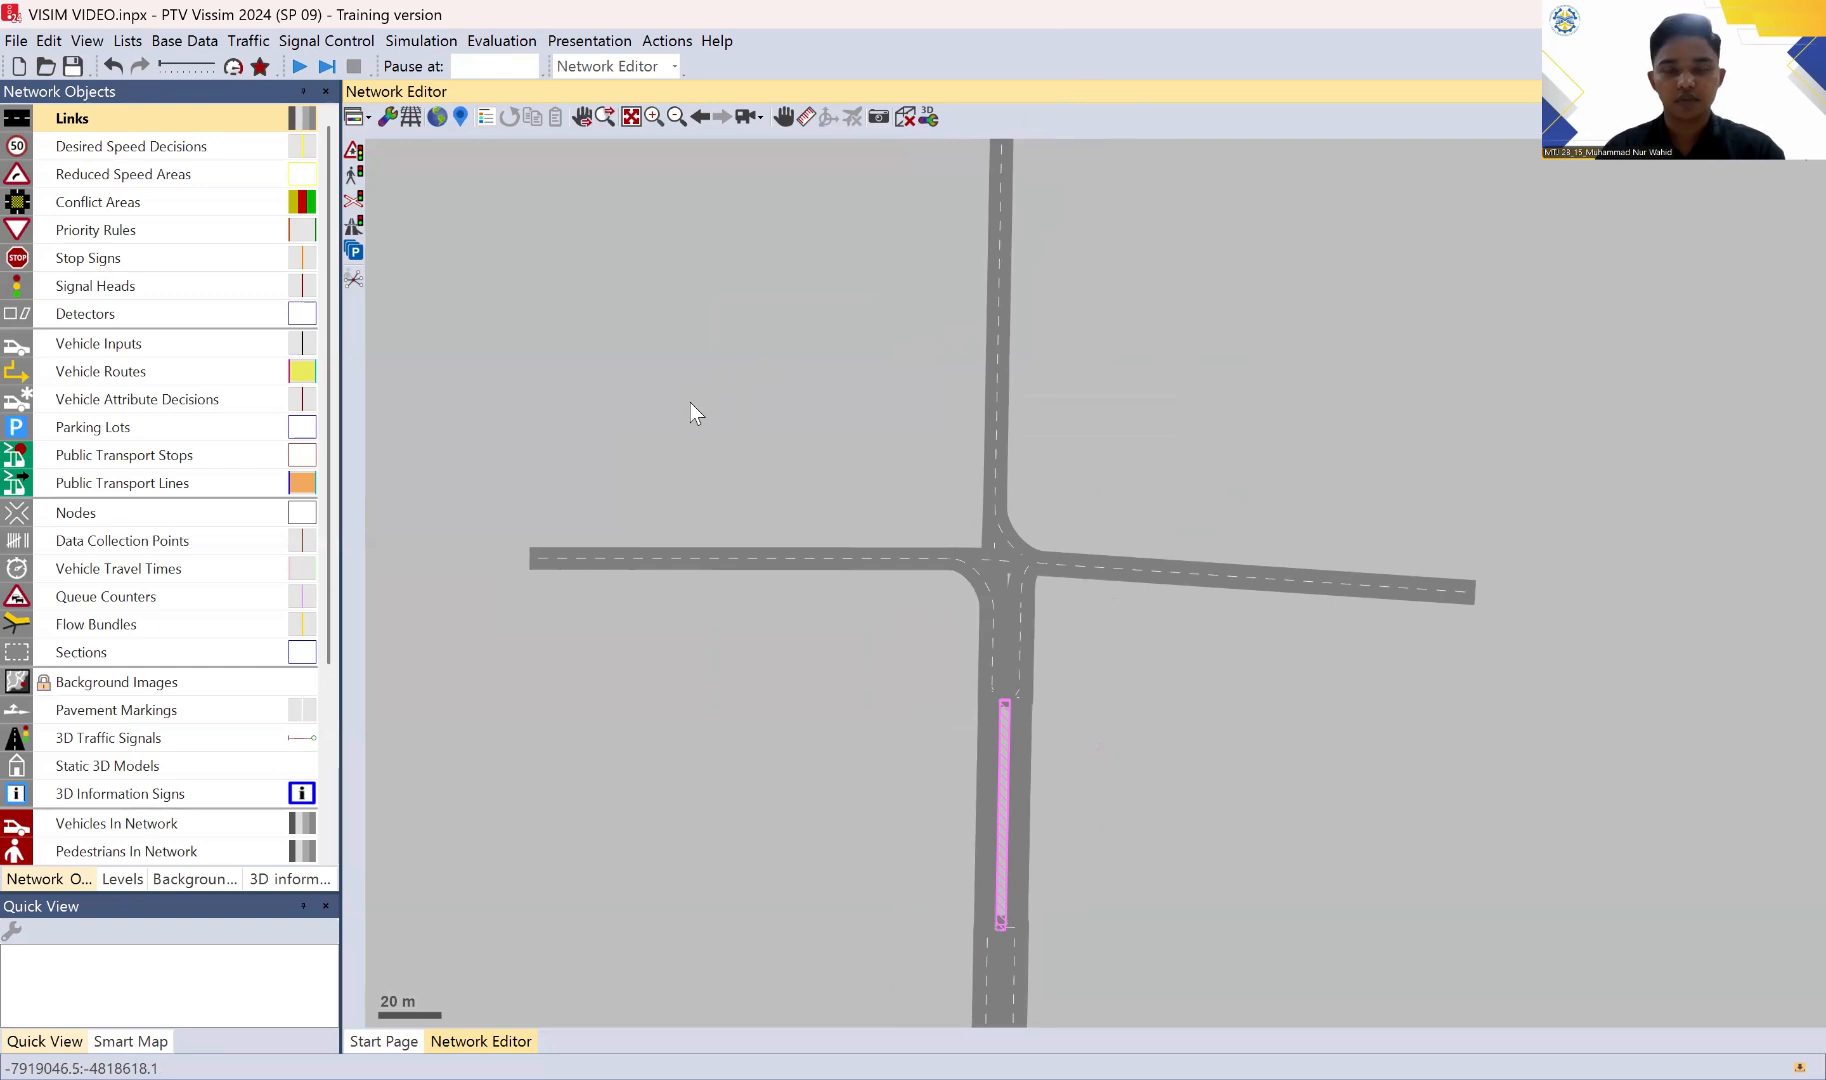
pyautogui.moveTo(1175, 392)
pyautogui.mouseDown()
pyautogui.moveTo(1153, 509)
pyautogui.moveTo(1200, 412)
pyautogui.mouseUp()
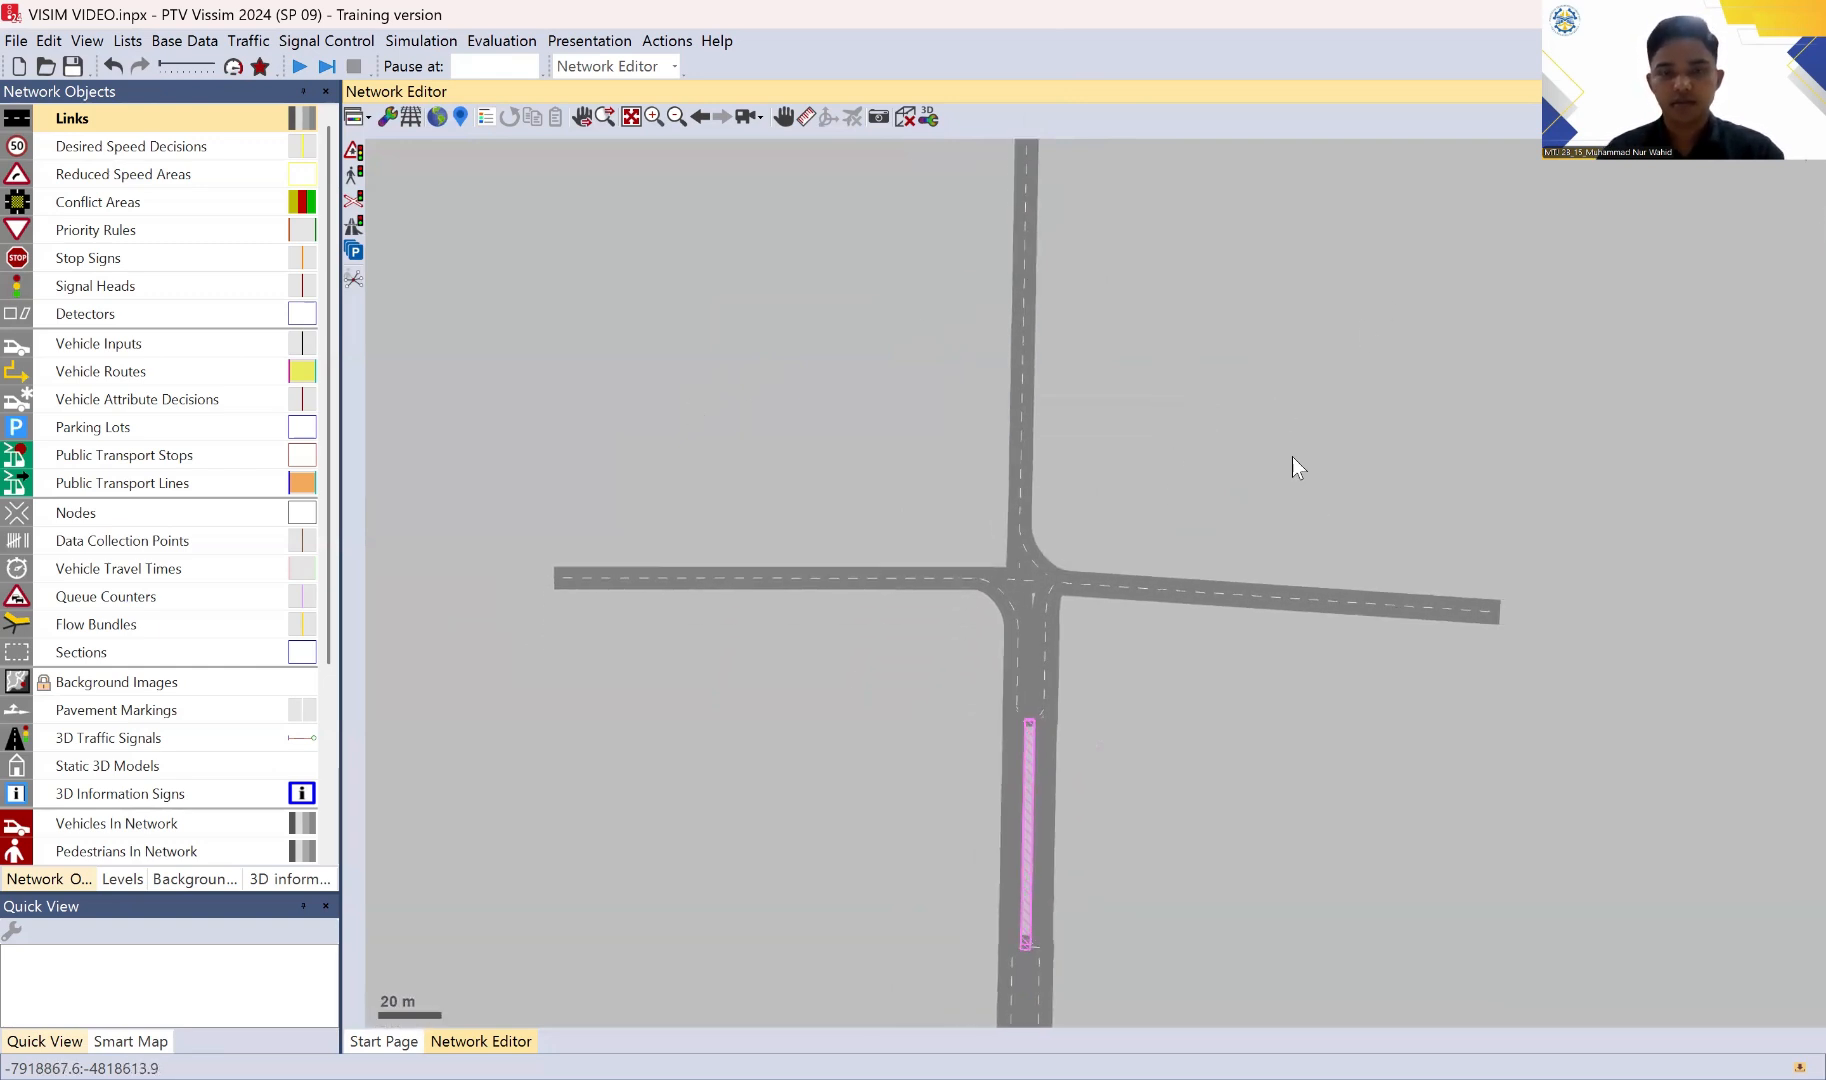
pyautogui.moveTo(1288, 546); pyautogui.dragTo(1255, 489)
pyautogui.moveTo(1398, 546); pyautogui.dragTo(1392, 499)
pyautogui.moveTo(1259, 553); pyautogui.dragTo(1273, 609)
pyautogui.moveTo(1303, 508)
pyautogui.mouseDown()
pyautogui.moveTo(1357, 461)
pyautogui.moveTo(1320, 514)
pyautogui.mouseUp()
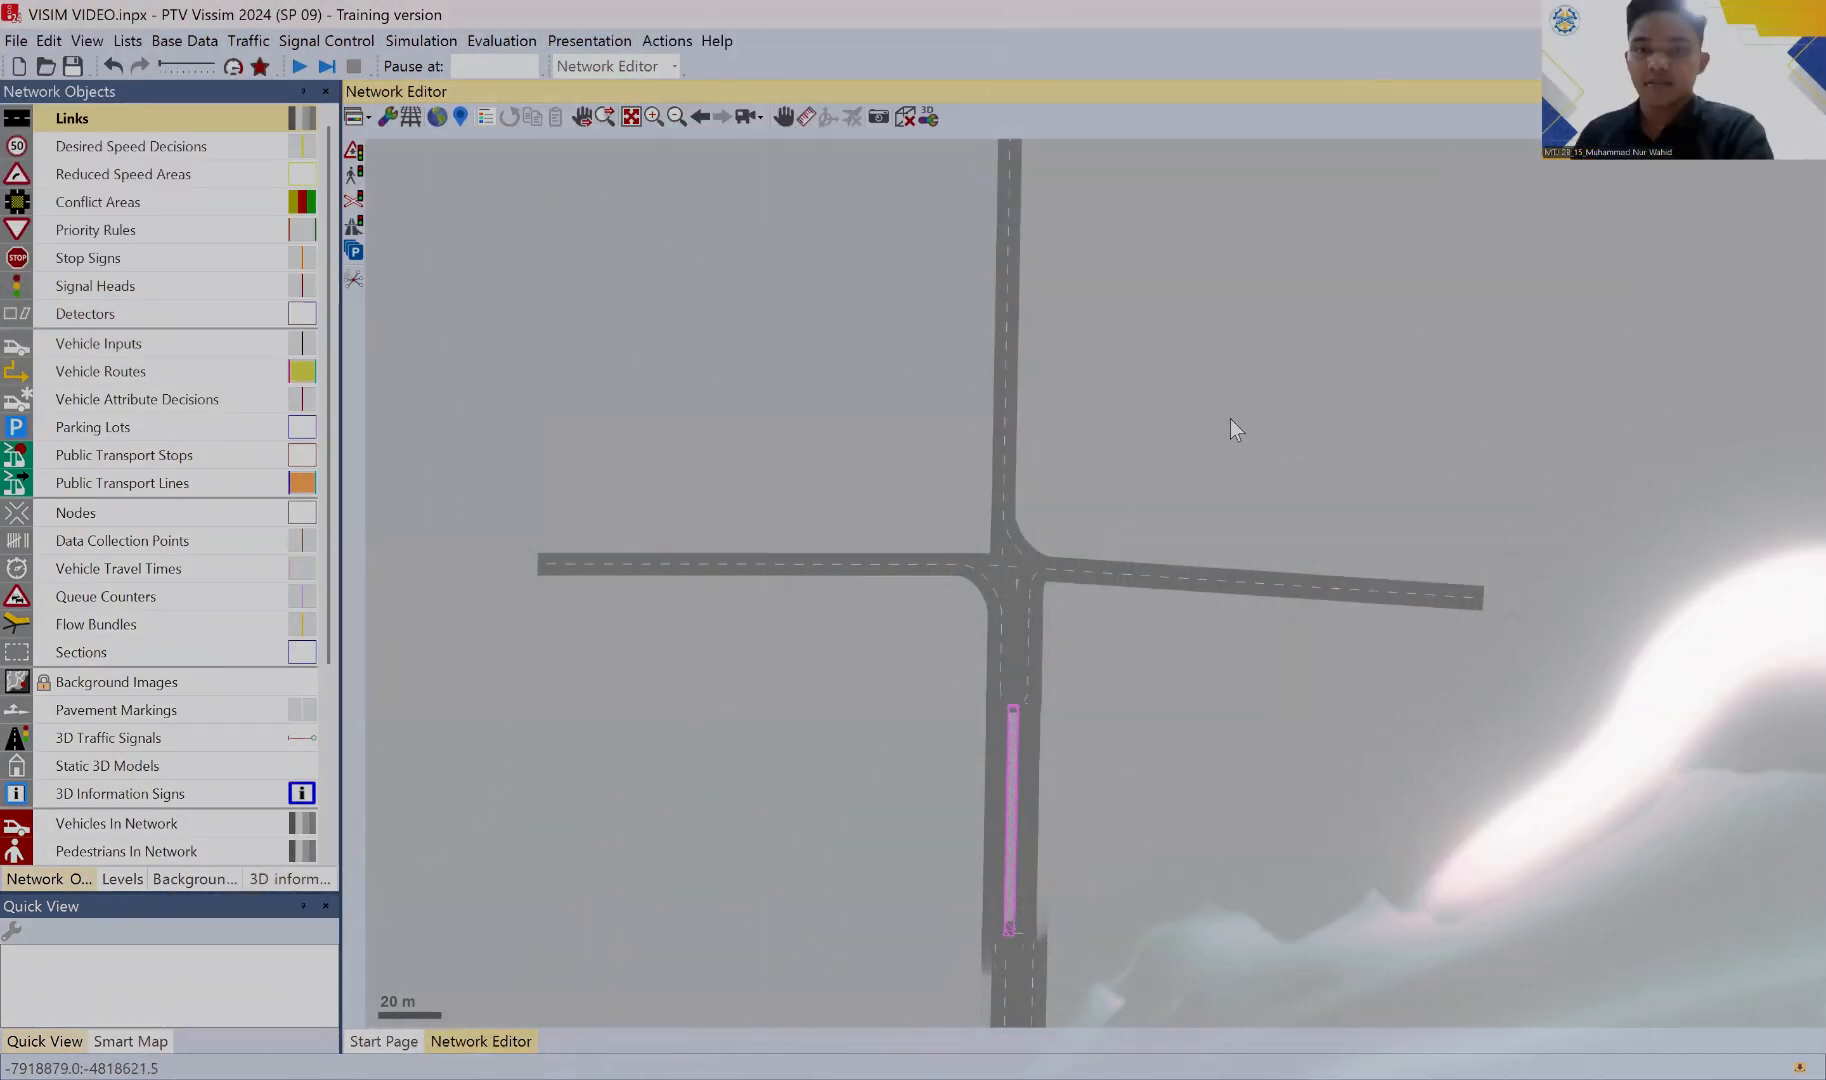
pyautogui.moveTo(1230, 419); pyautogui.dragTo(1225, 460)
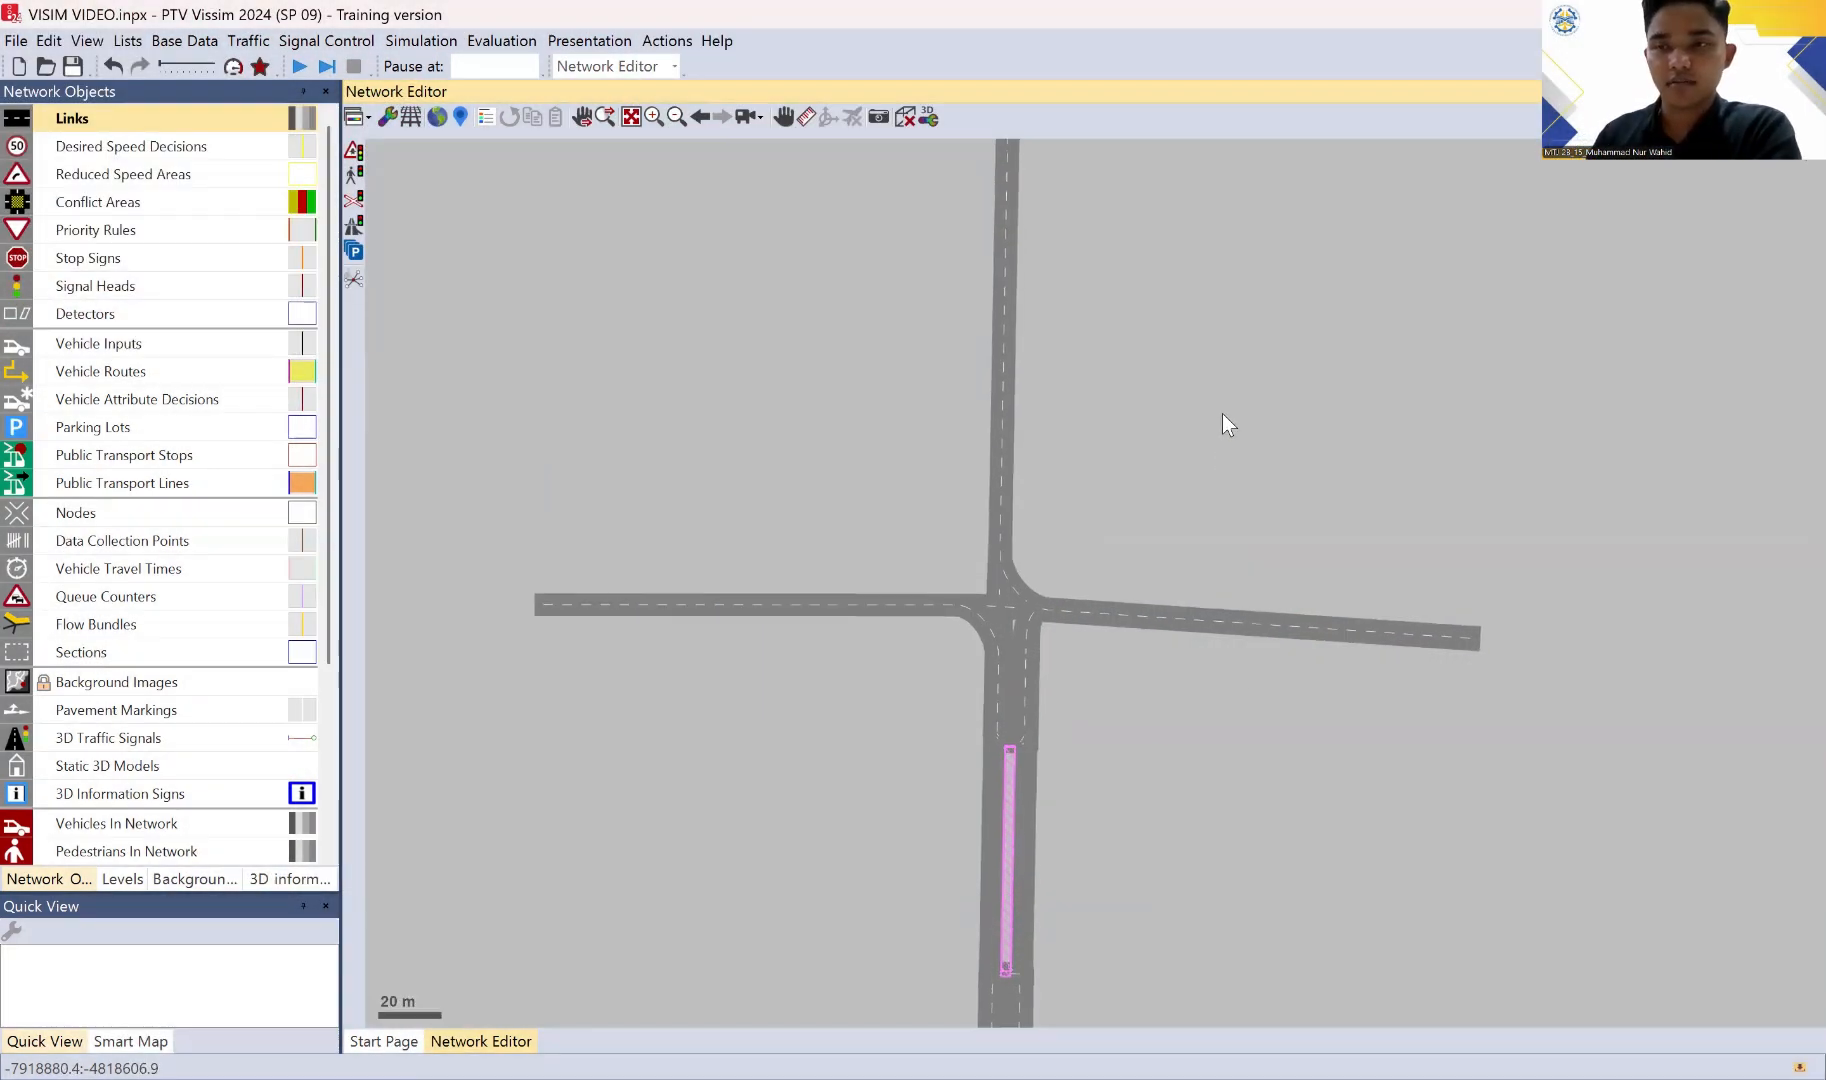
pyautogui.scroll(-1, 1220, 415)
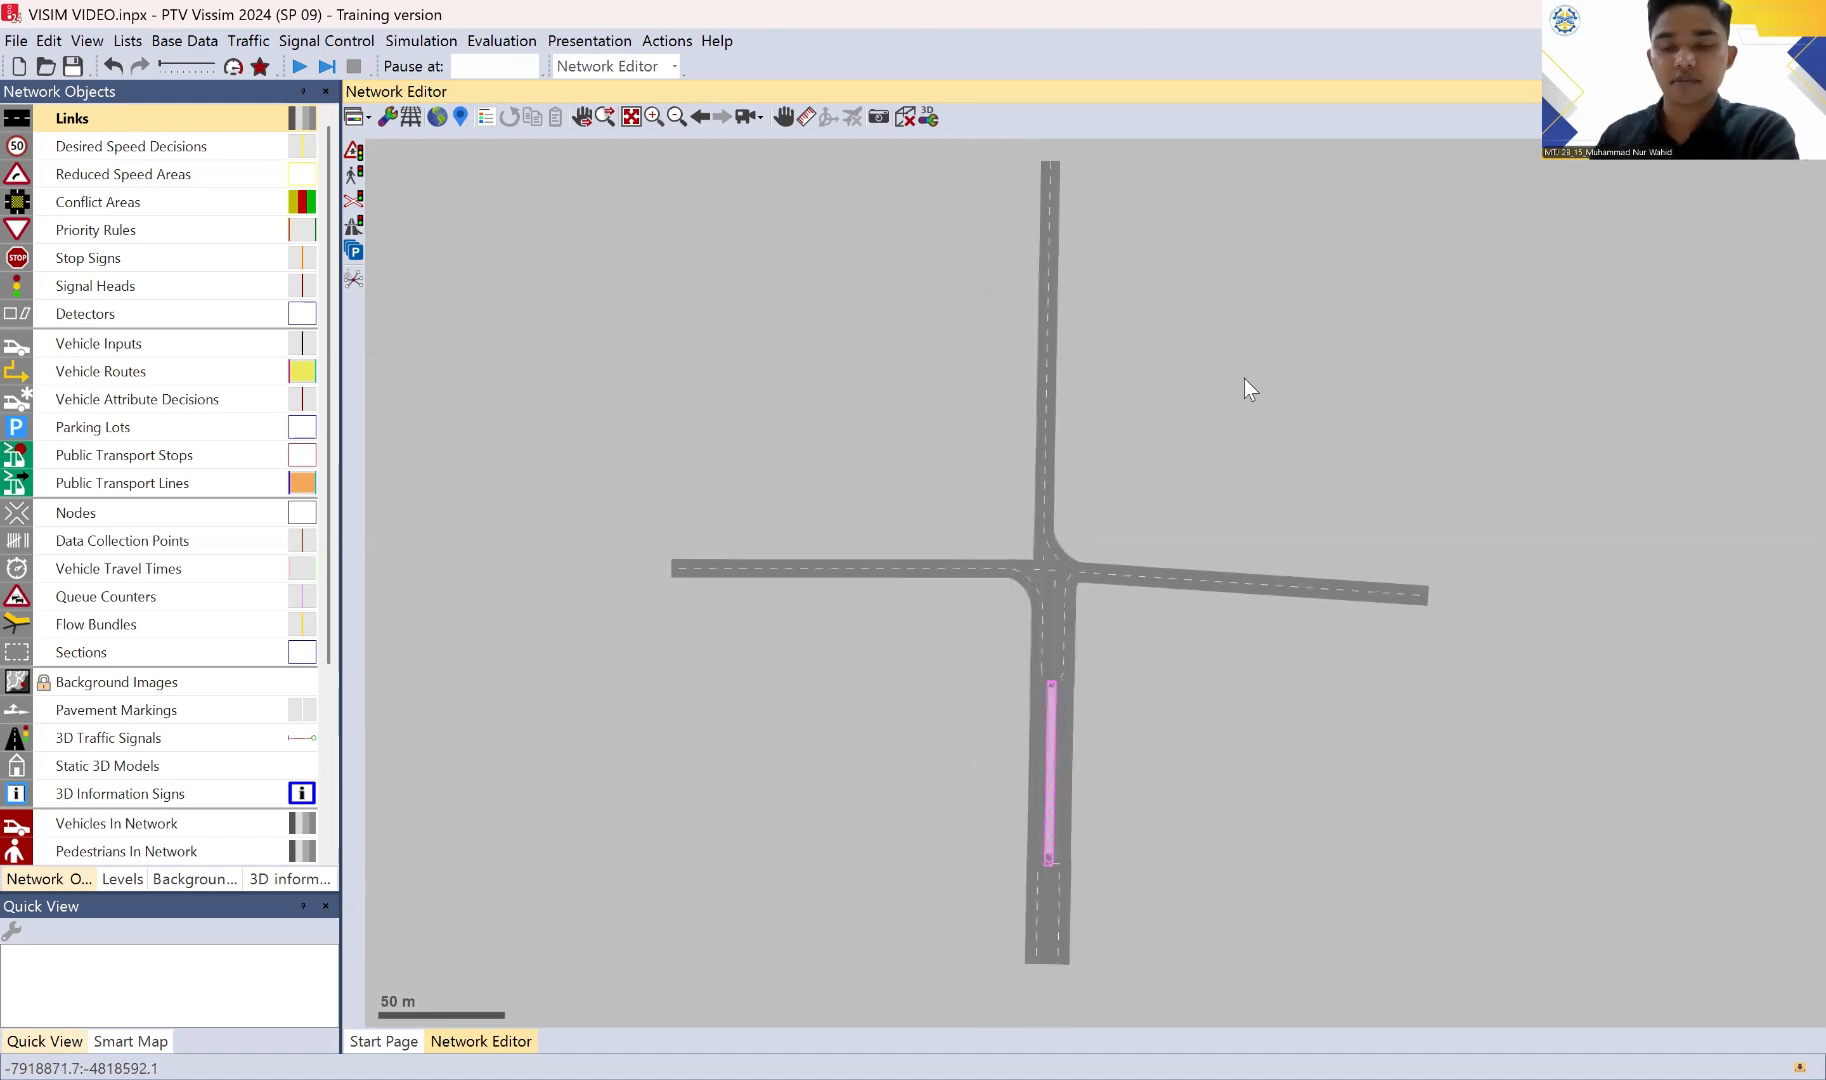
pyautogui.moveTo(1241, 317); pyautogui.dragTo(1188, 329)
pyautogui.moveTo(1249, 527); pyautogui.dragTo(1342, 480)
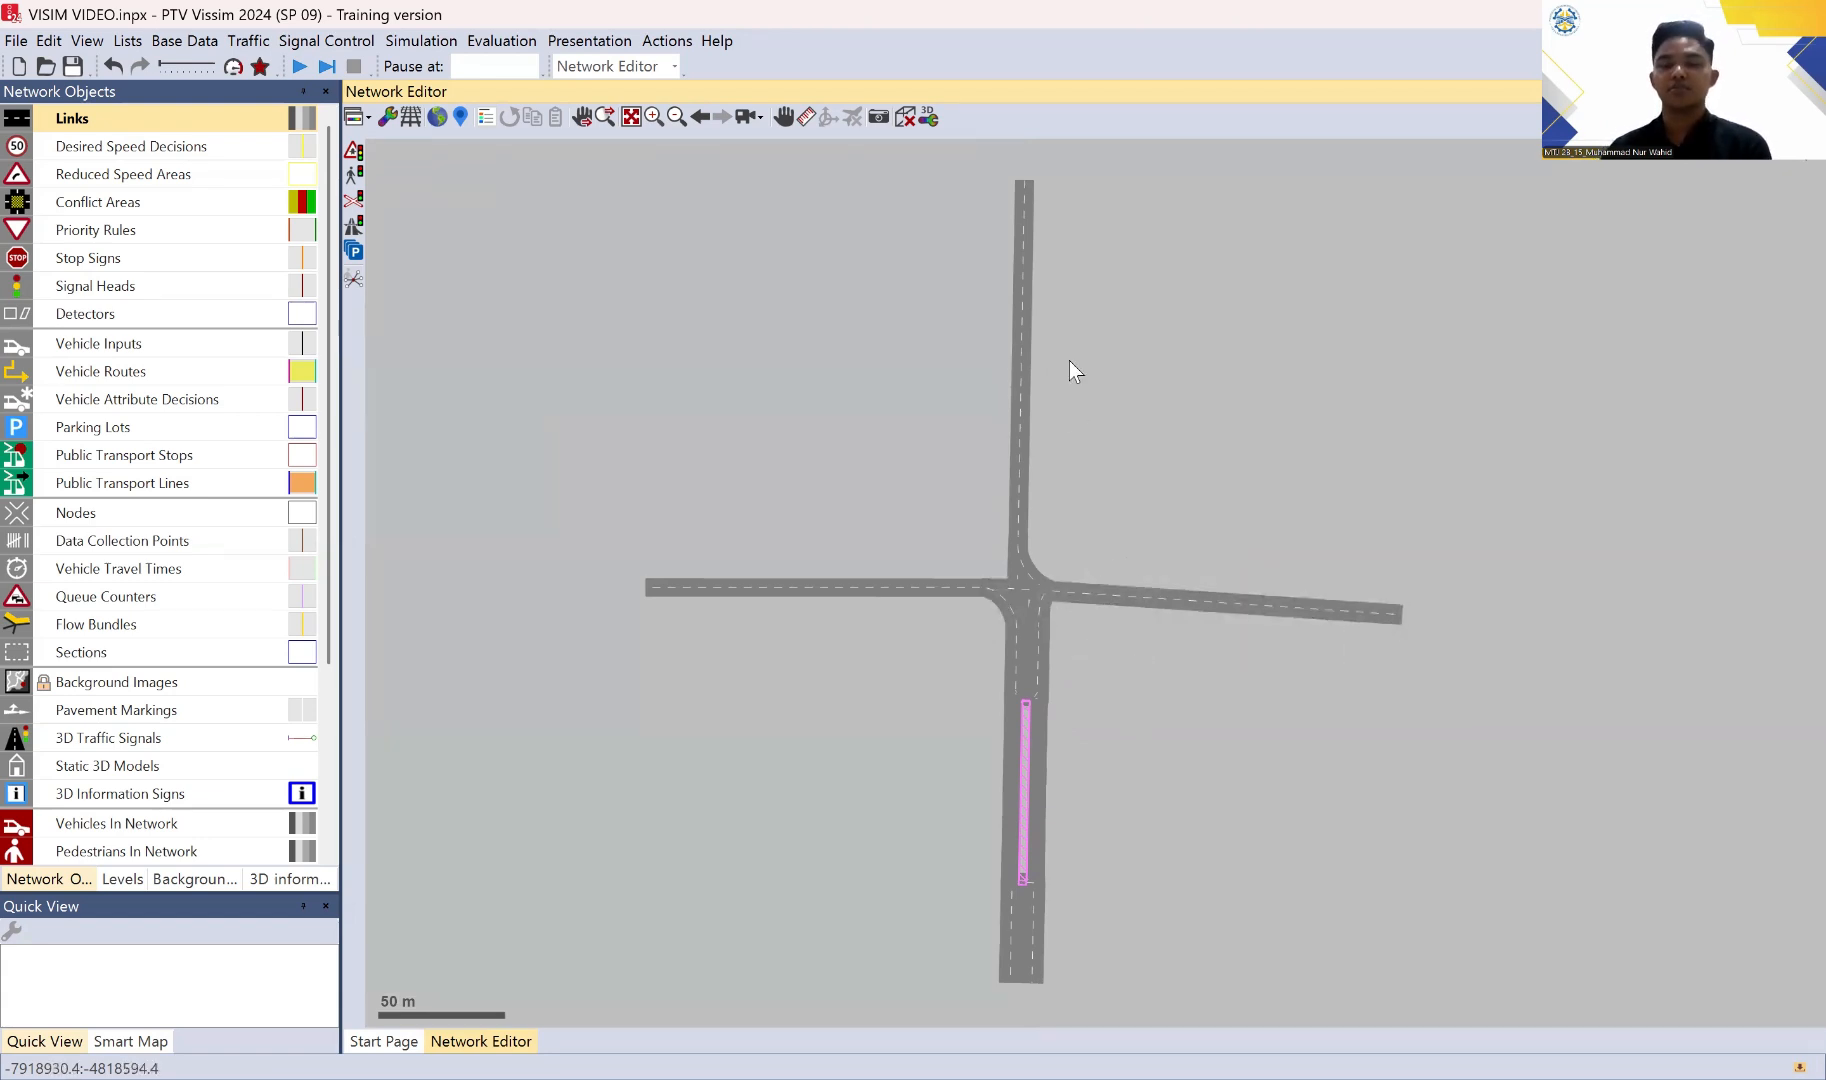
pyautogui.moveTo(1072, 342)
pyautogui.mouseDown()
pyautogui.moveTo(1015, 330)
pyautogui.moveTo(1046, 350)
pyautogui.mouseUp()
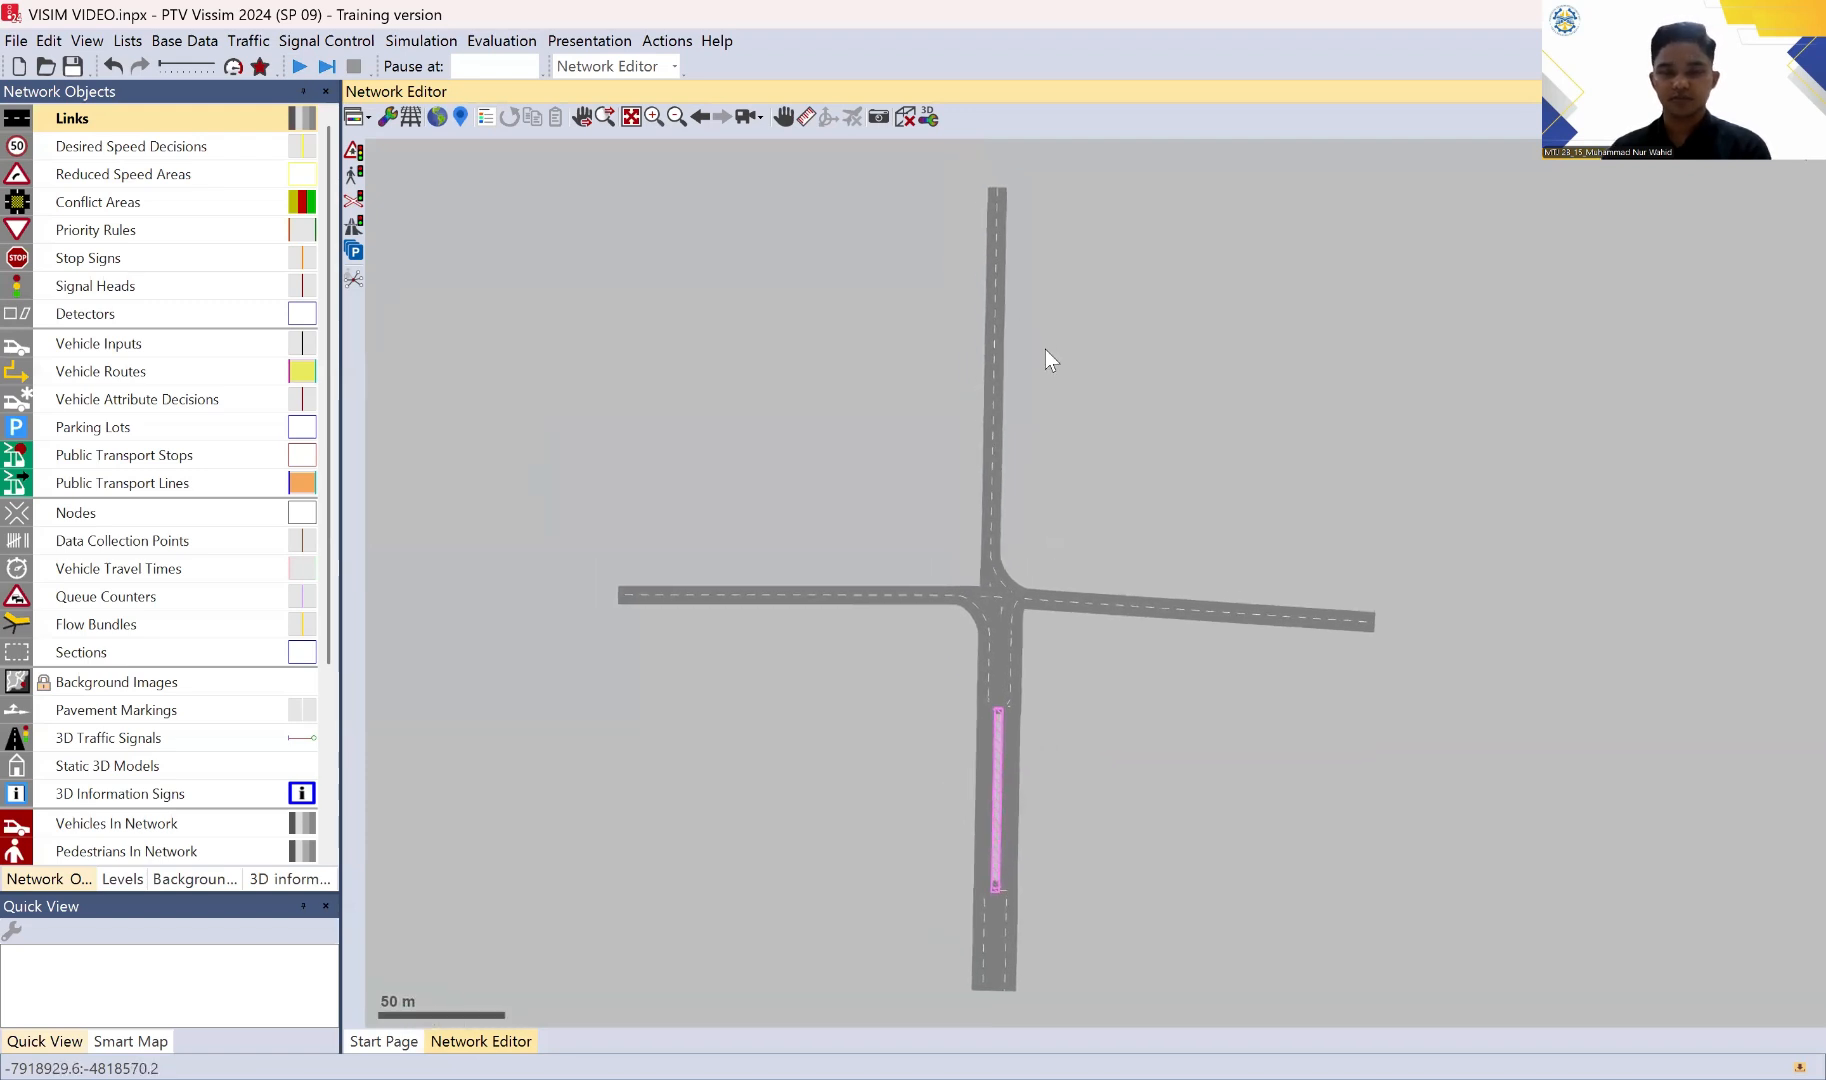